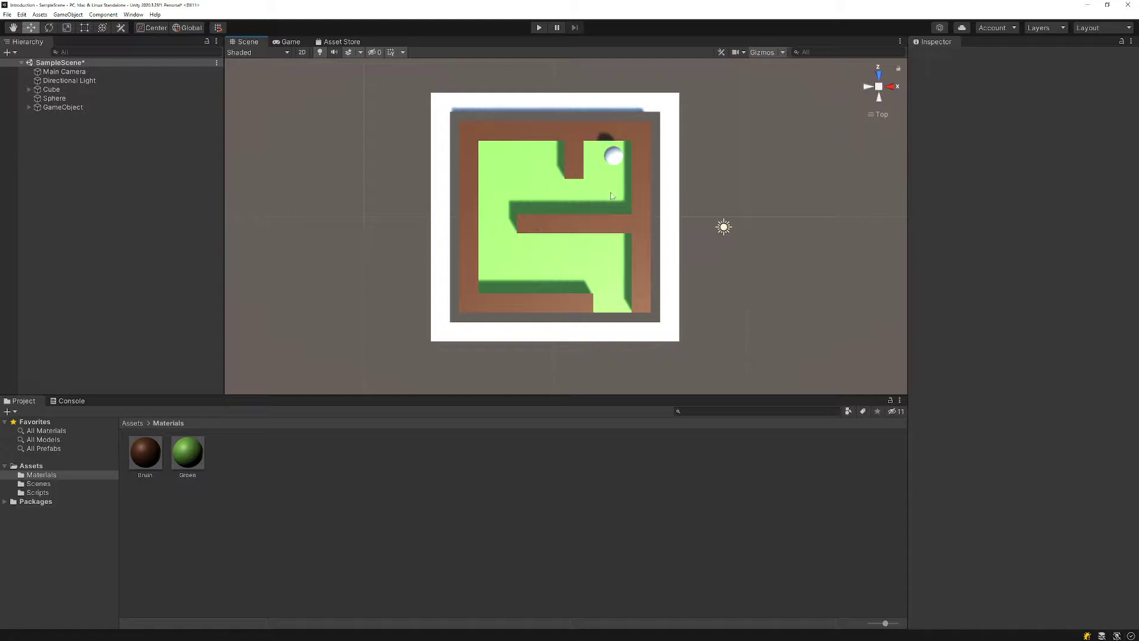
# - Orbit the Scene view to a tilted perspective of the maze and enter Play mode
pyautogui.keyDown('alt'); pyautogui.moveTo(610, 192); pyautogui.dragTo(385, 113); pyautogui.keyUp('alt')
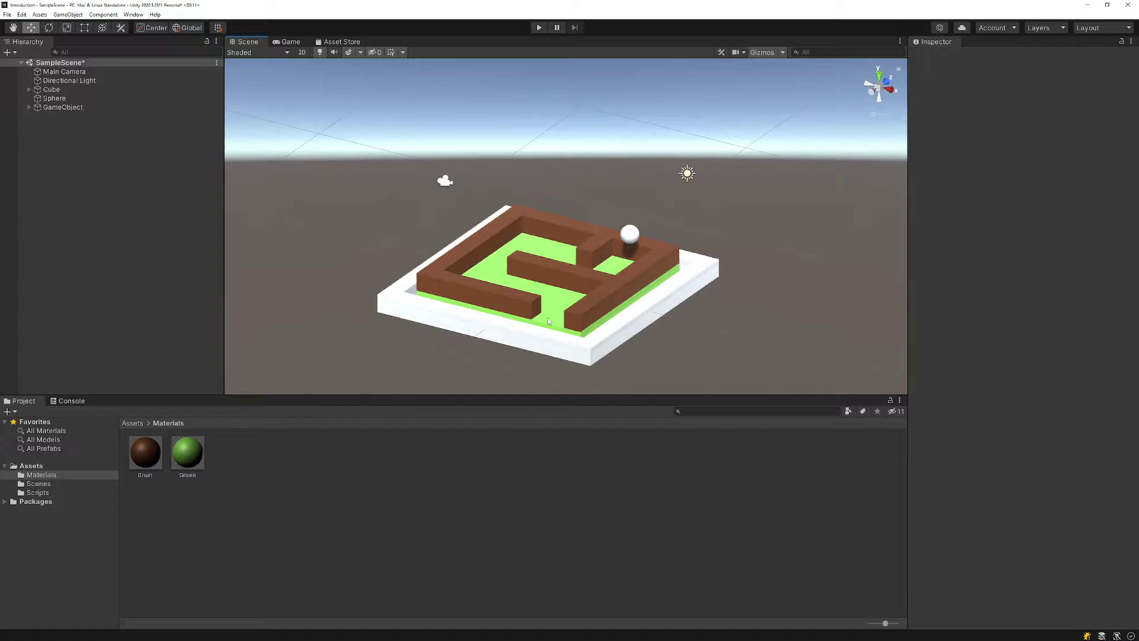
pyautogui.click(539, 29)
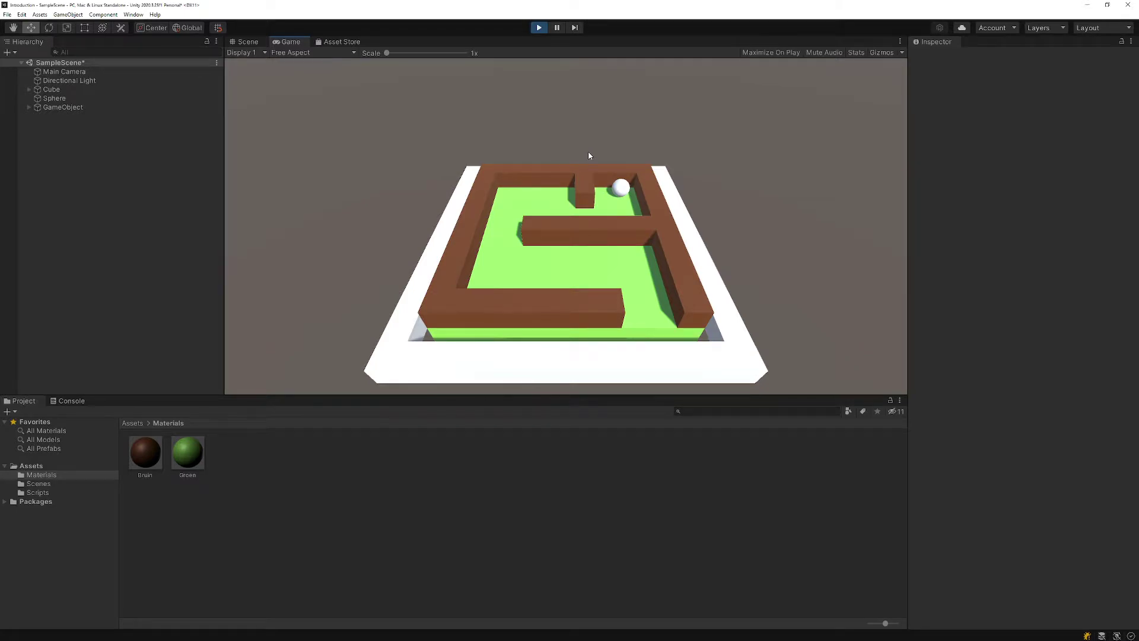
# - Tilt the board with the Down, Left and Right arrow keys to roll the ball toward the near right corner
pyautogui.press('Down')
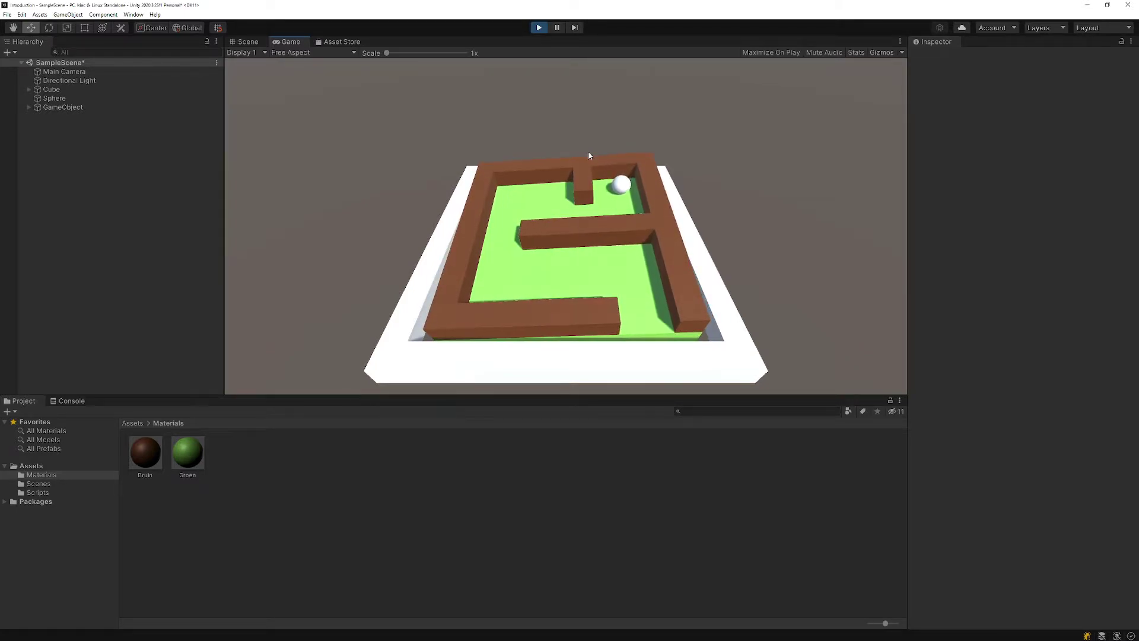
pyautogui.press('Down')
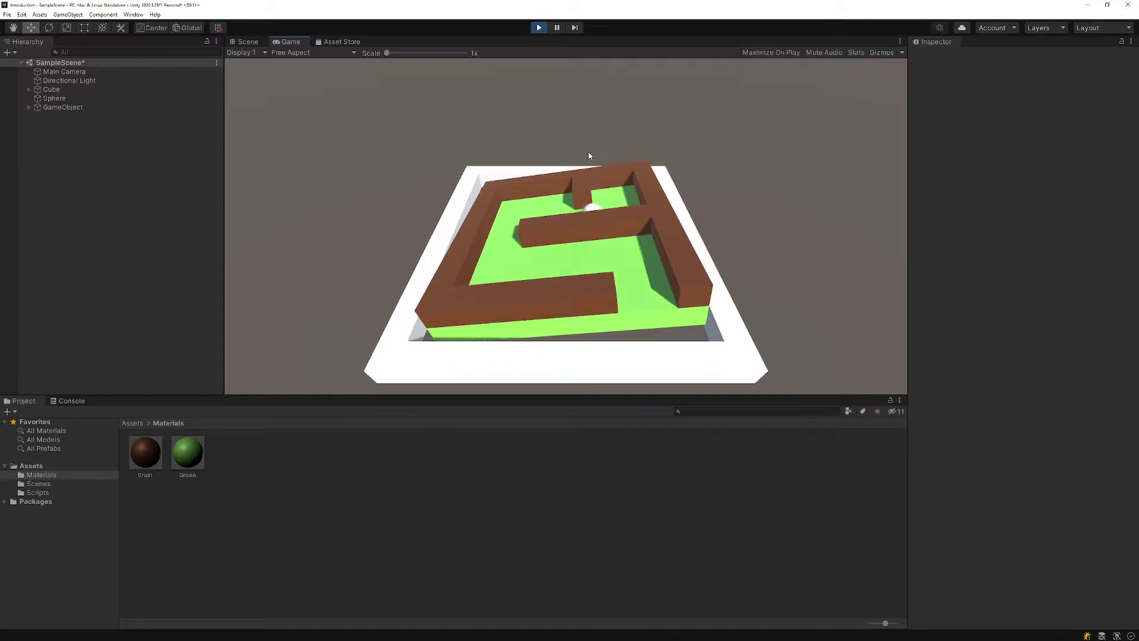
pyautogui.press('Left')
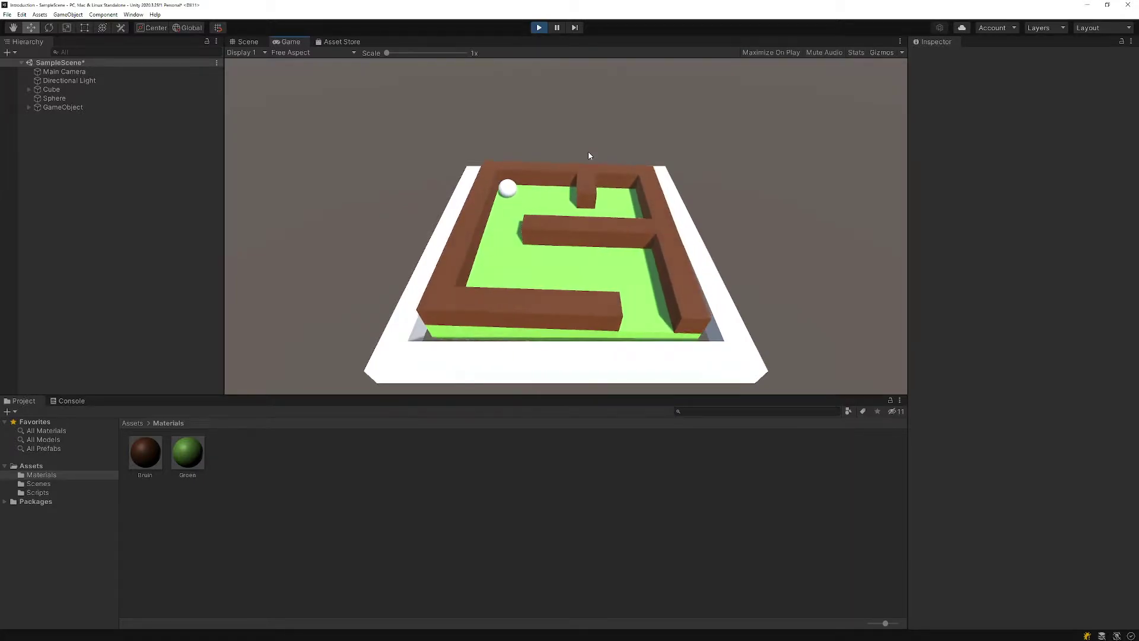
pyautogui.press('Right')
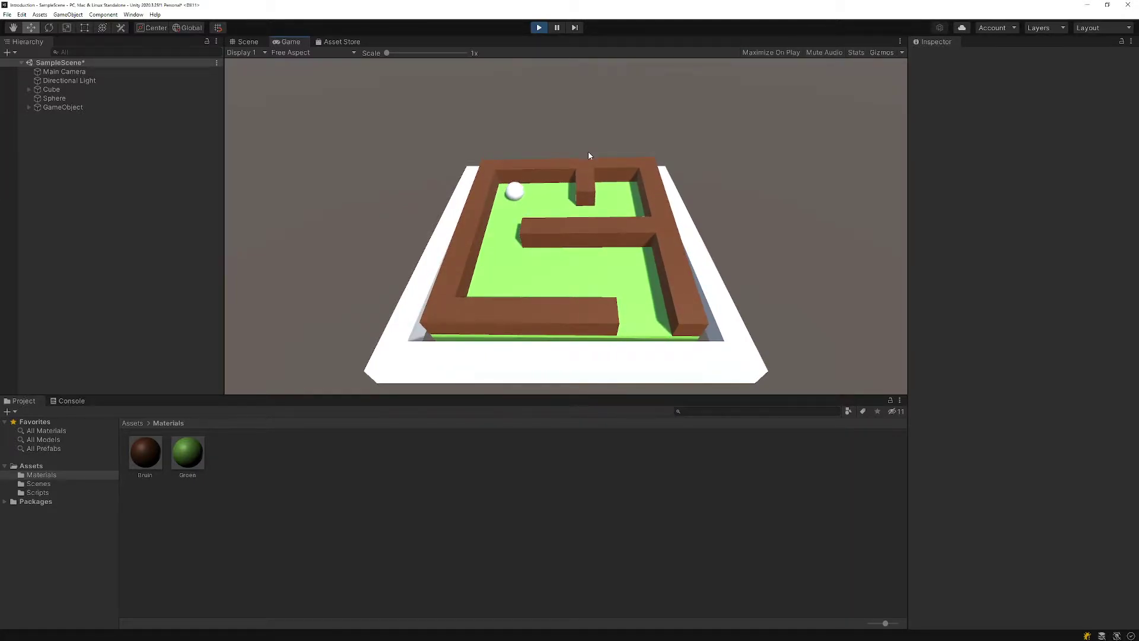
pyautogui.press('Down')
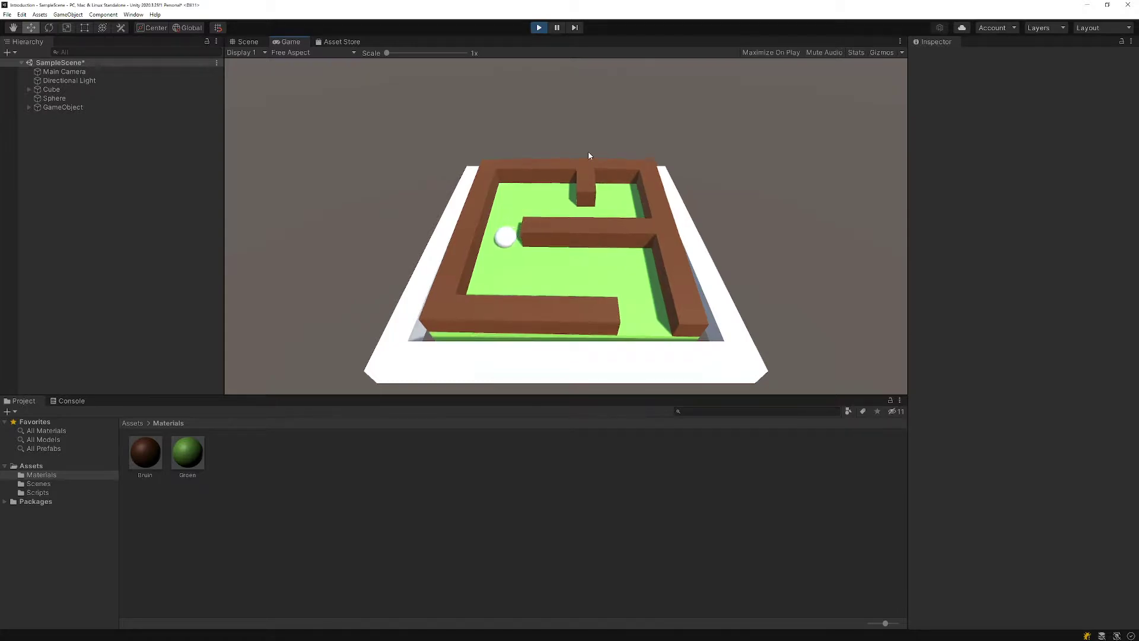
pyautogui.press('Right')
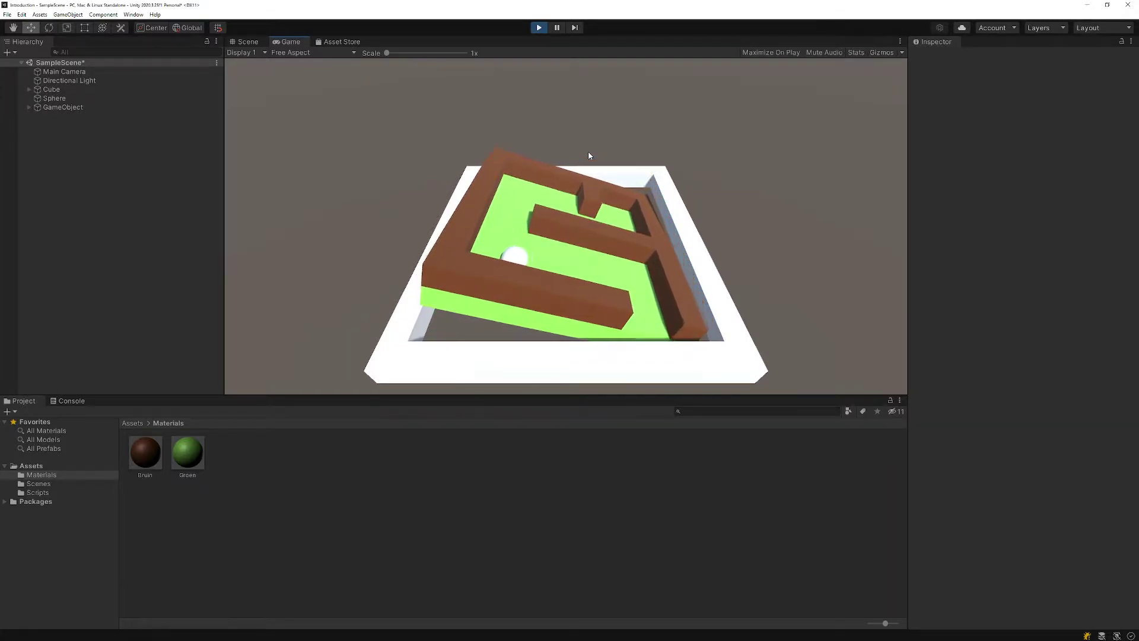
pyautogui.press('Left')
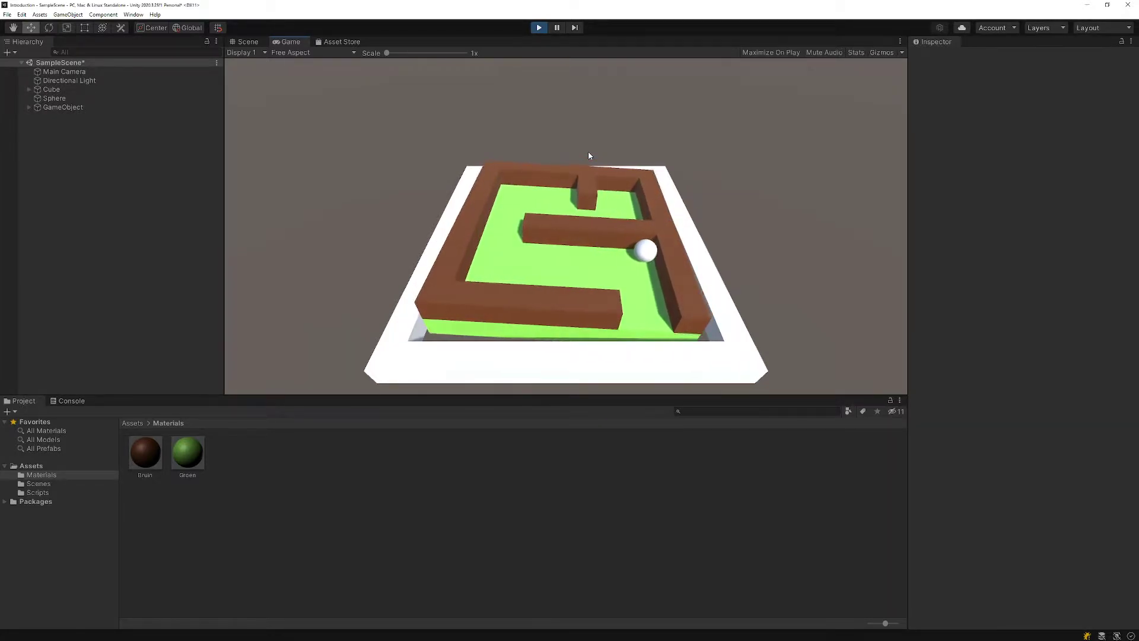
pyautogui.press('Down')
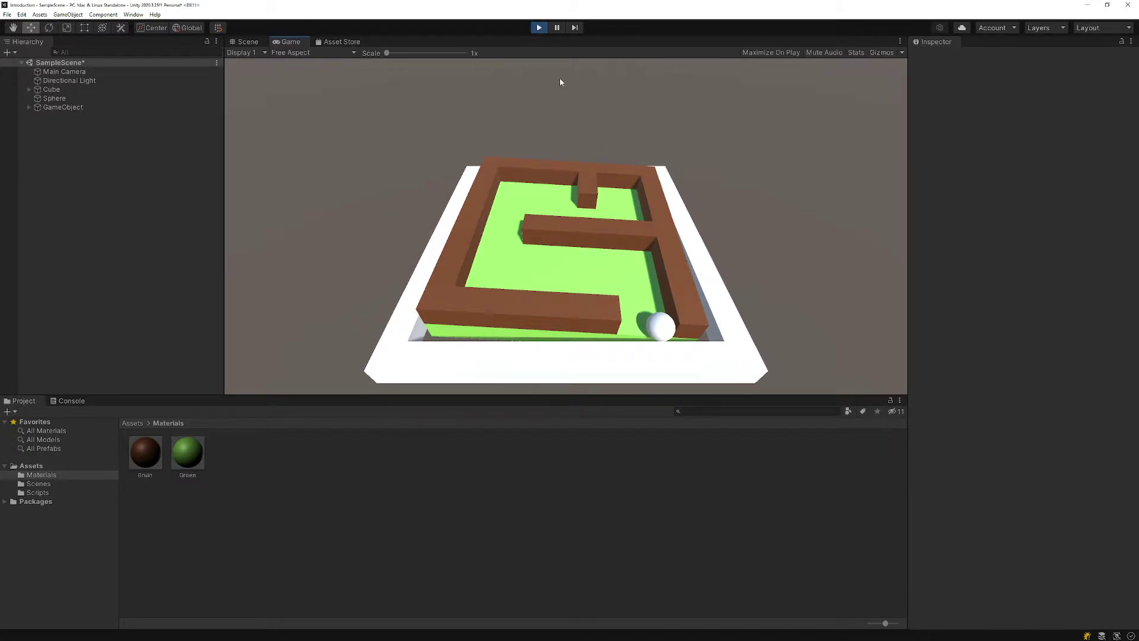
# - Exit Play mode and switch the editor to the Window > Layouts > Default layout
pyautogui.click(540, 29)
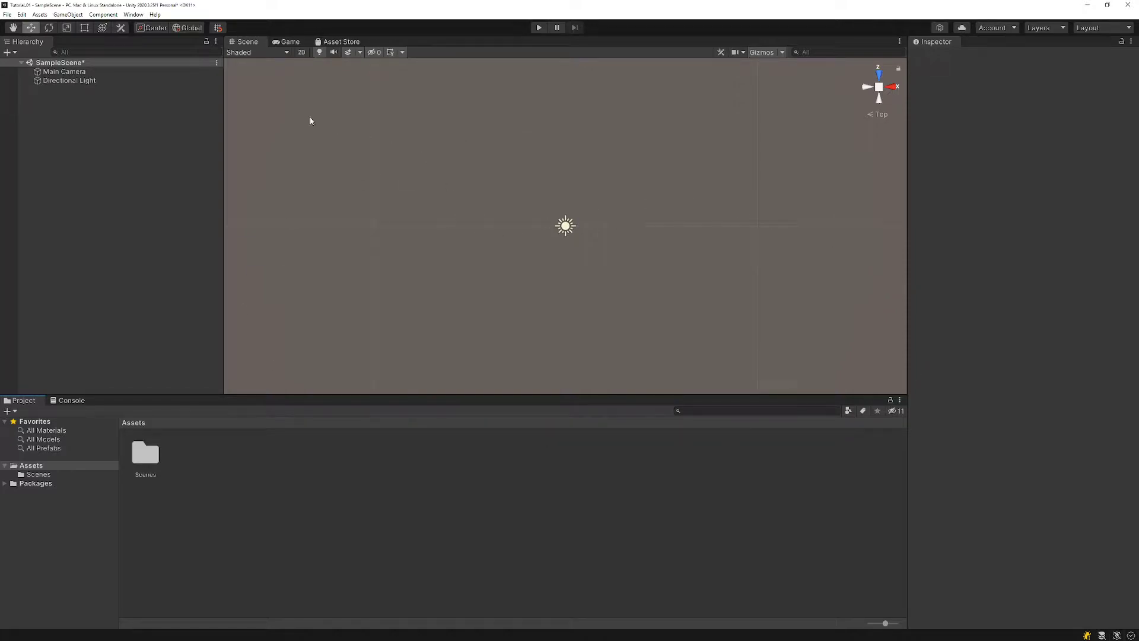
pyautogui.click(134, 15)
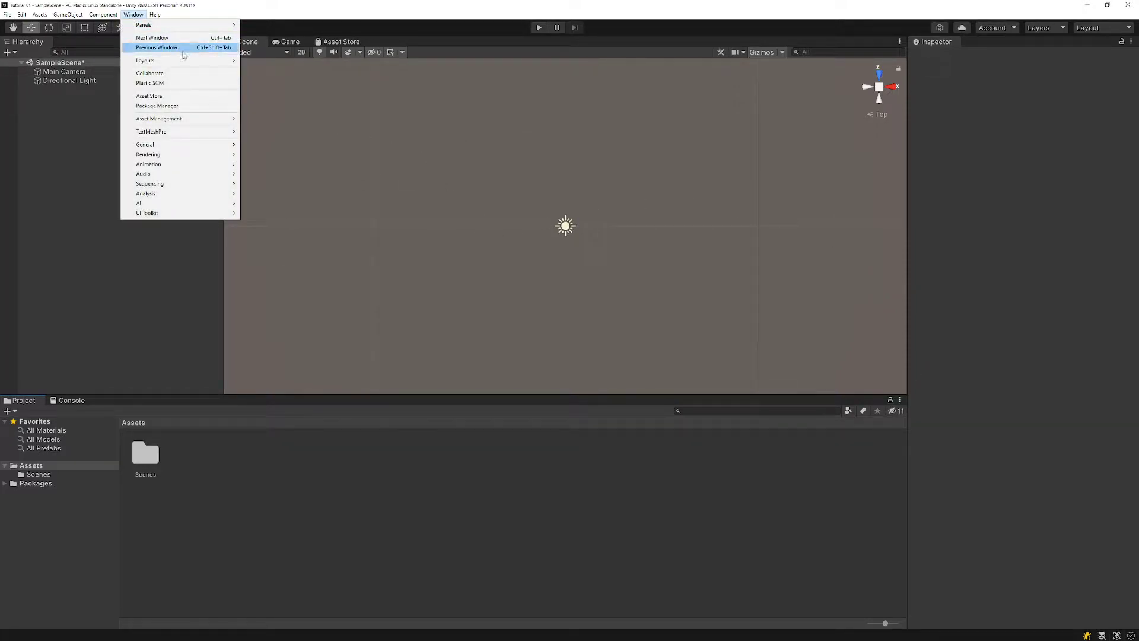
pyautogui.moveTo(191, 62)
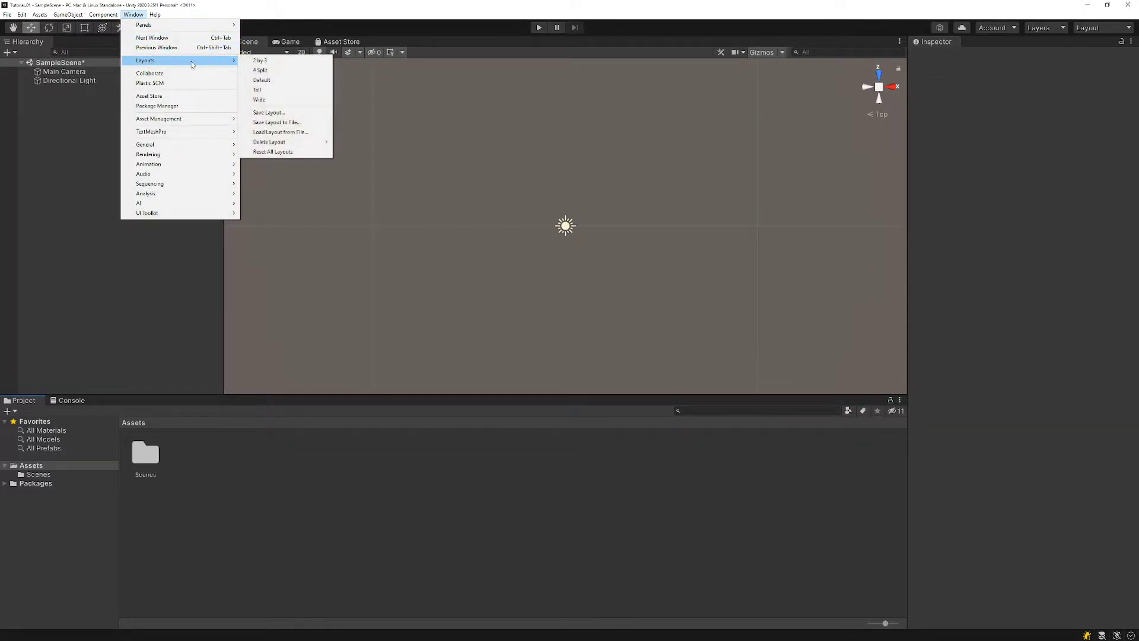
pyautogui.click(290, 79)
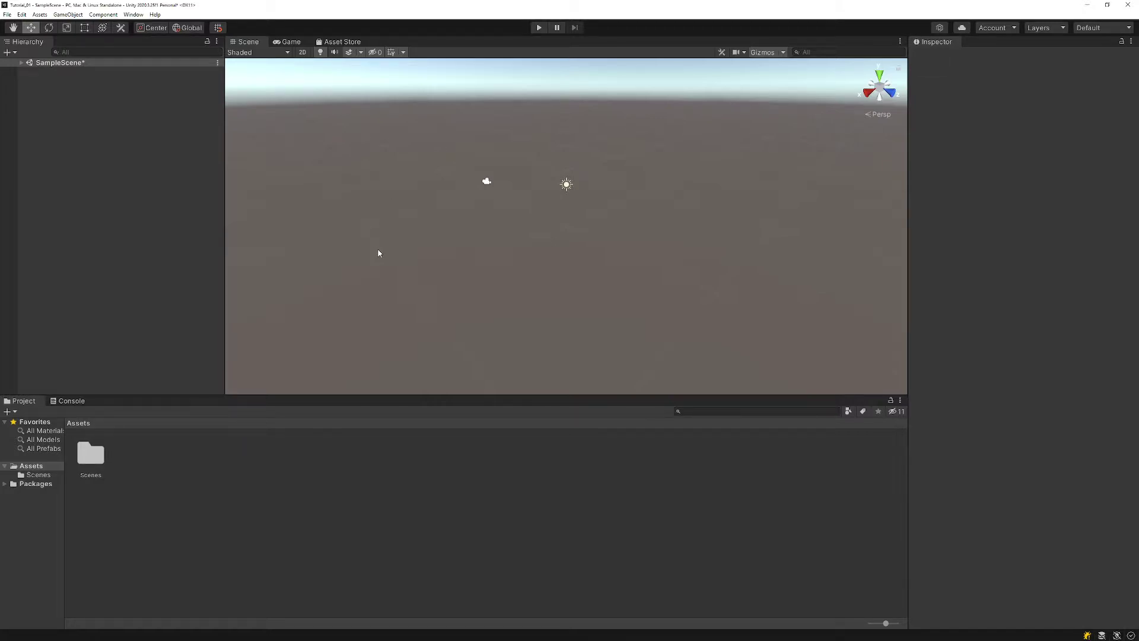
# - Expand SampleScene, check the Main Camera's position, rotation and scale, and select the Scenes folder
pyautogui.click(22, 63)
pyautogui.click(51, 74)
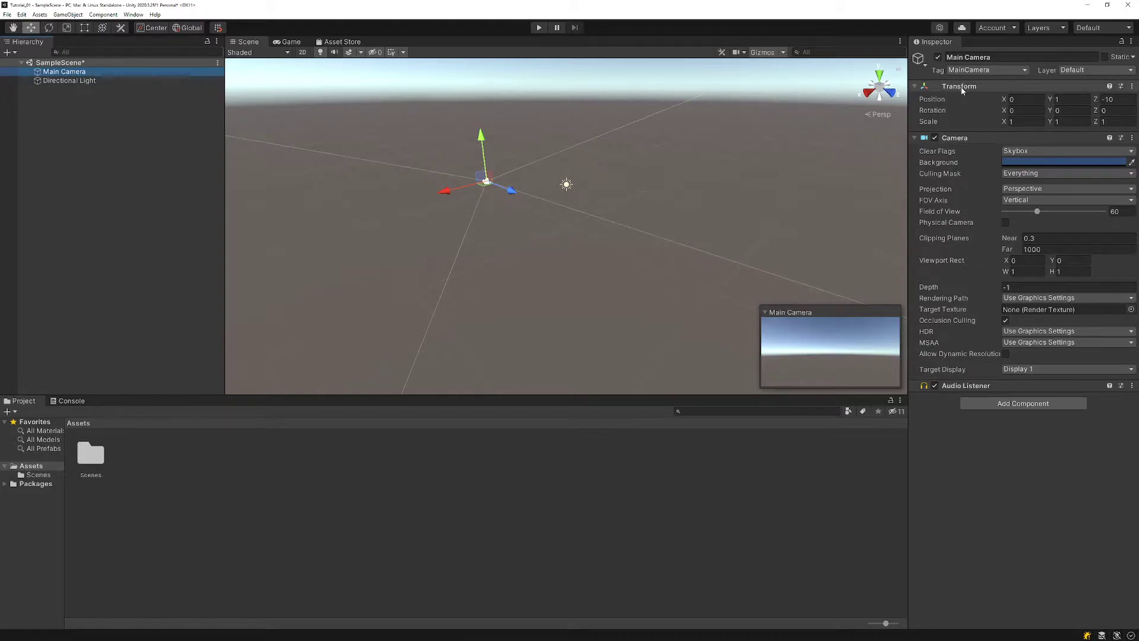
pyautogui.moveTo(964, 100)
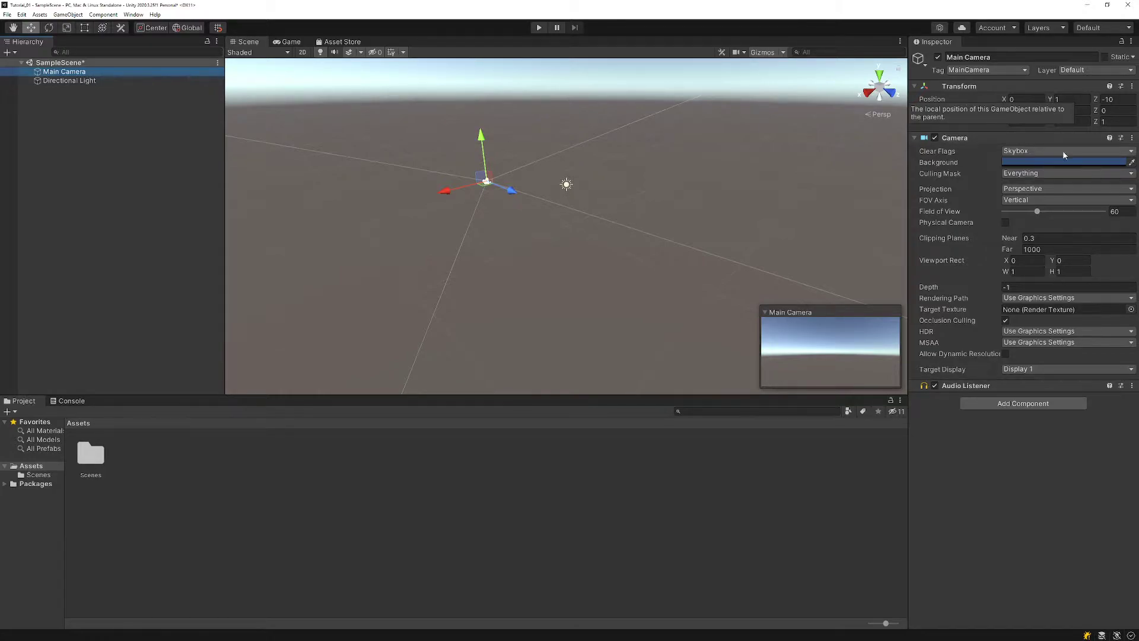
pyautogui.moveTo(946, 126)
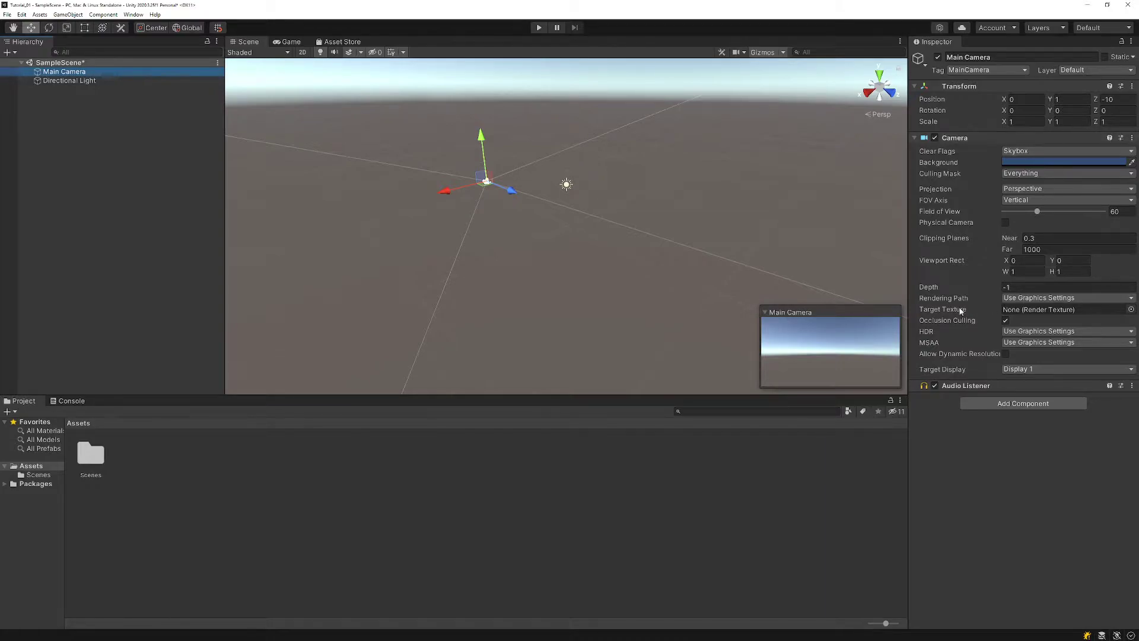
pyautogui.click(1019, 464)
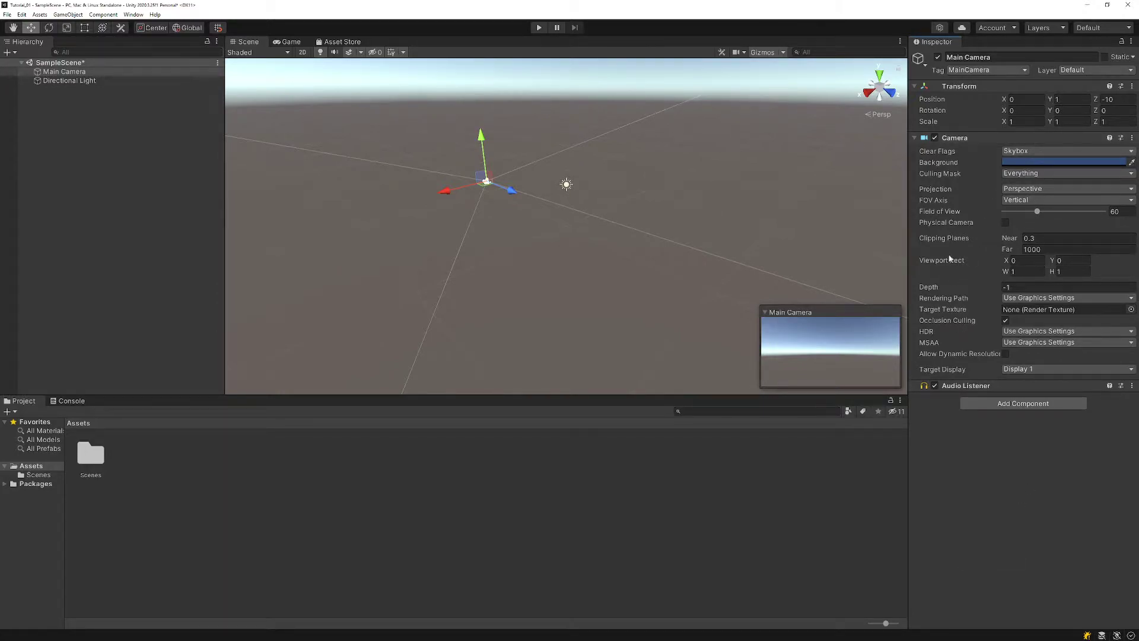
pyautogui.click(106, 484)
pyautogui.click(91, 457)
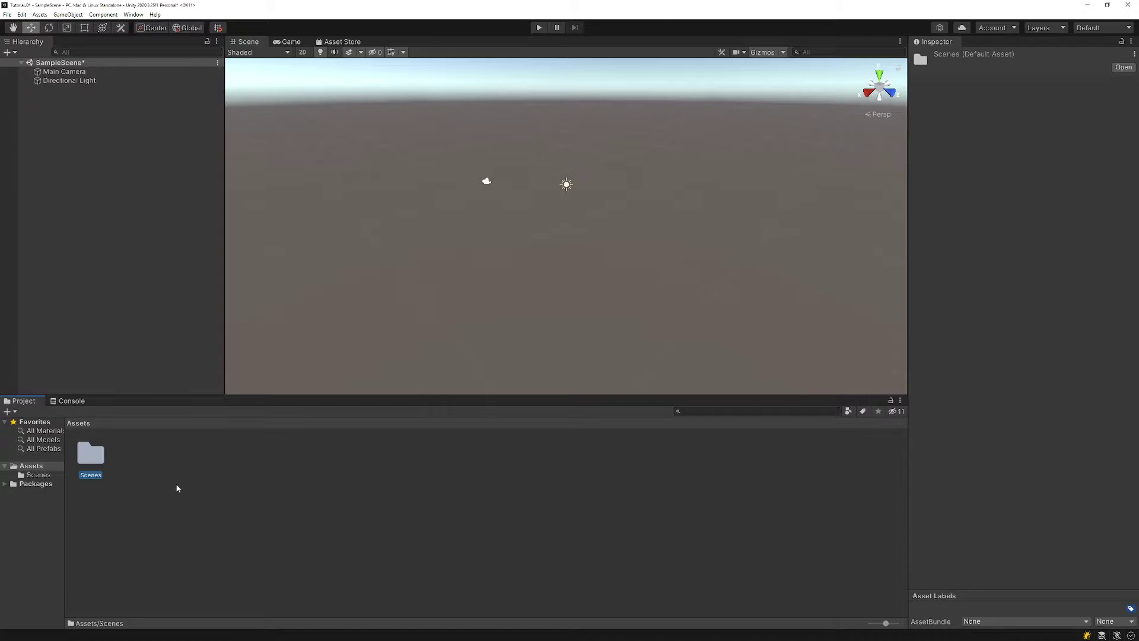
pyautogui.click(198, 528)
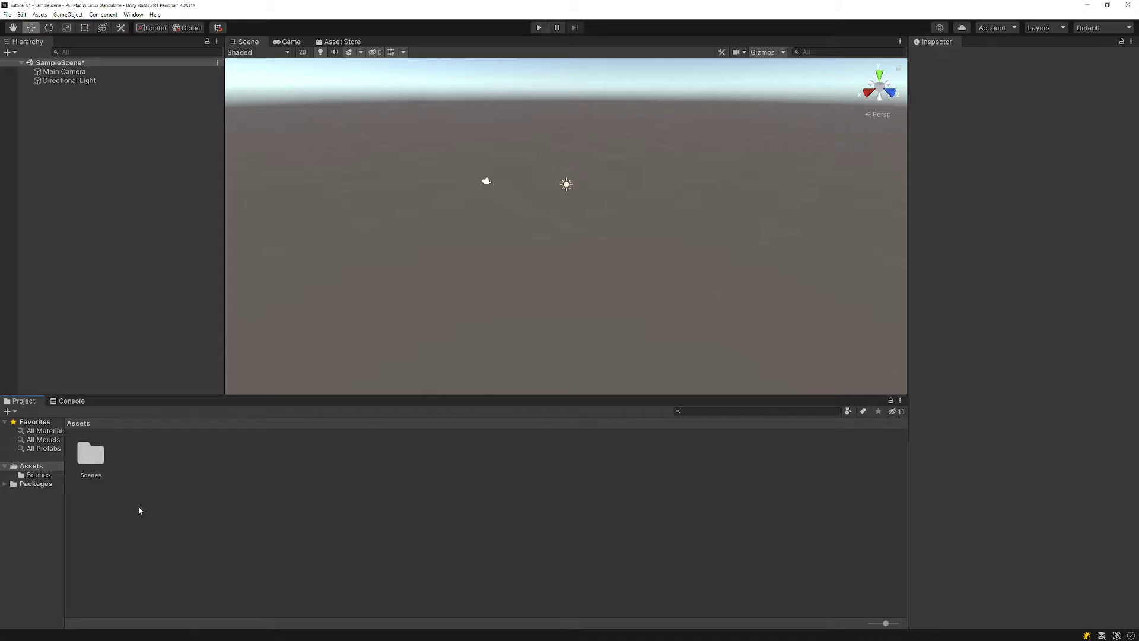
pyautogui.click(33, 476)
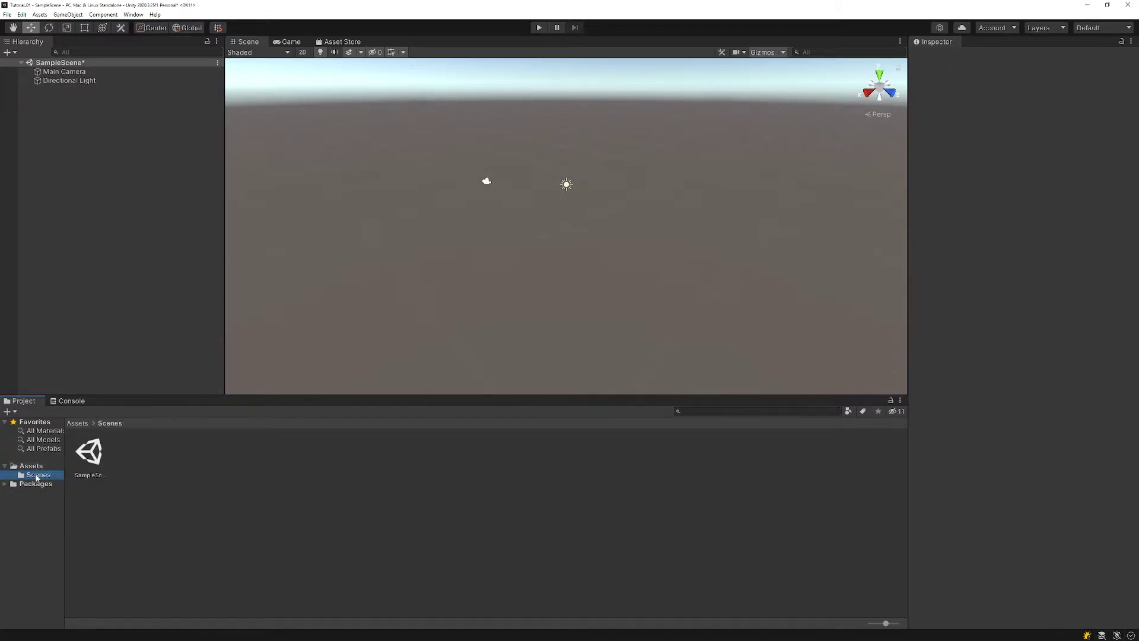
pyautogui.click(34, 468)
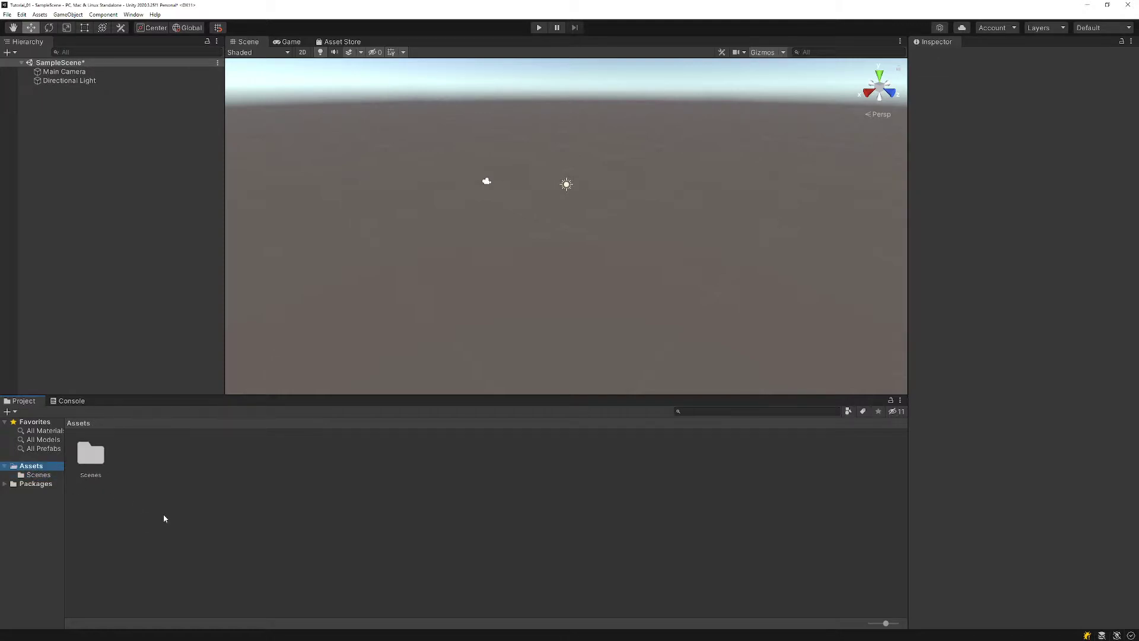
pyautogui.rightClick(245, 489)
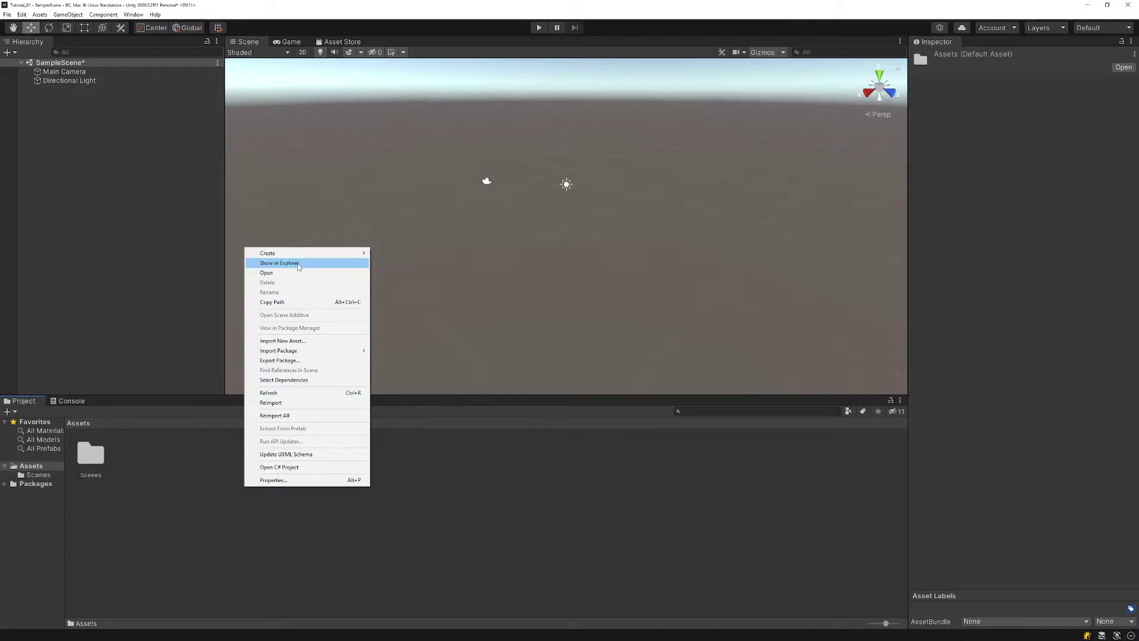
pyautogui.click(487, 501)
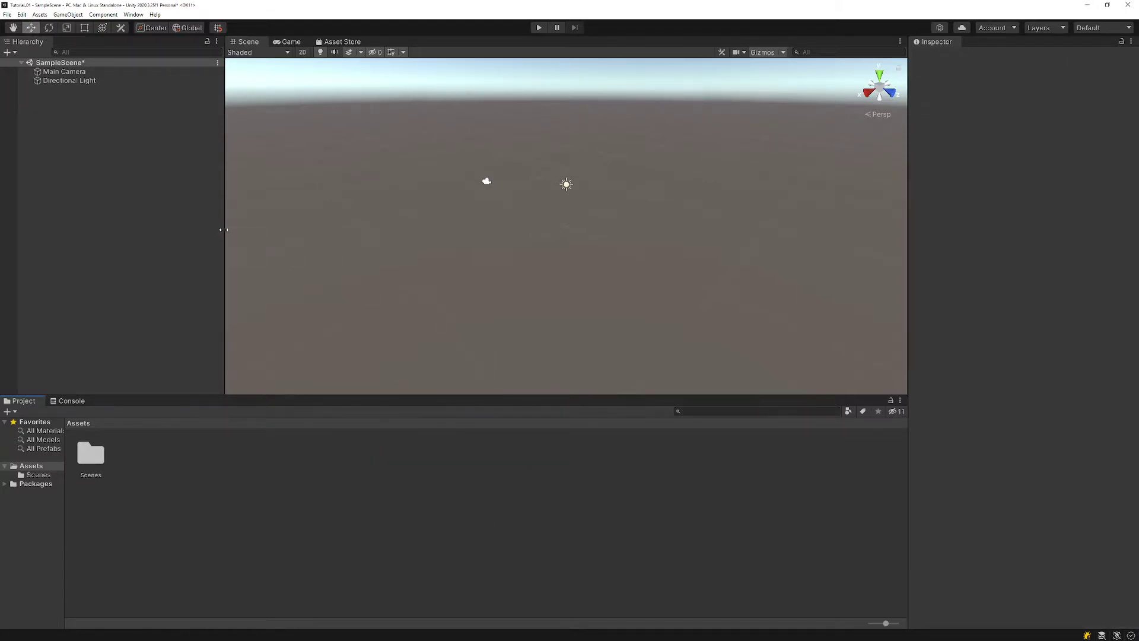
pyautogui.rightClick(106, 128)
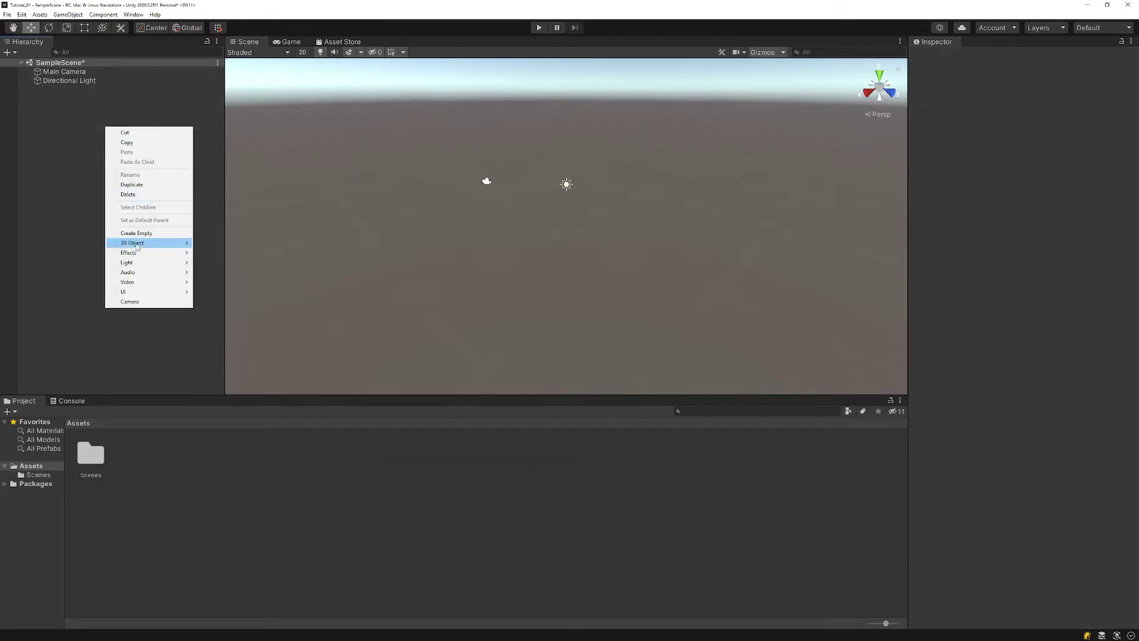
pyautogui.moveTo(138, 244)
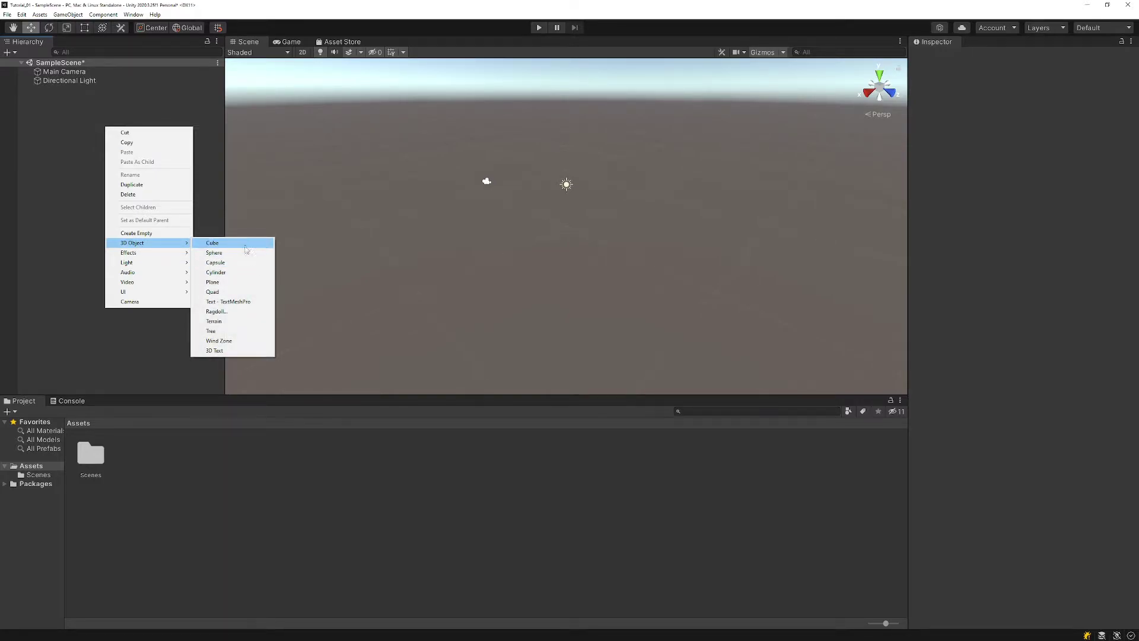
pyautogui.click(246, 249)
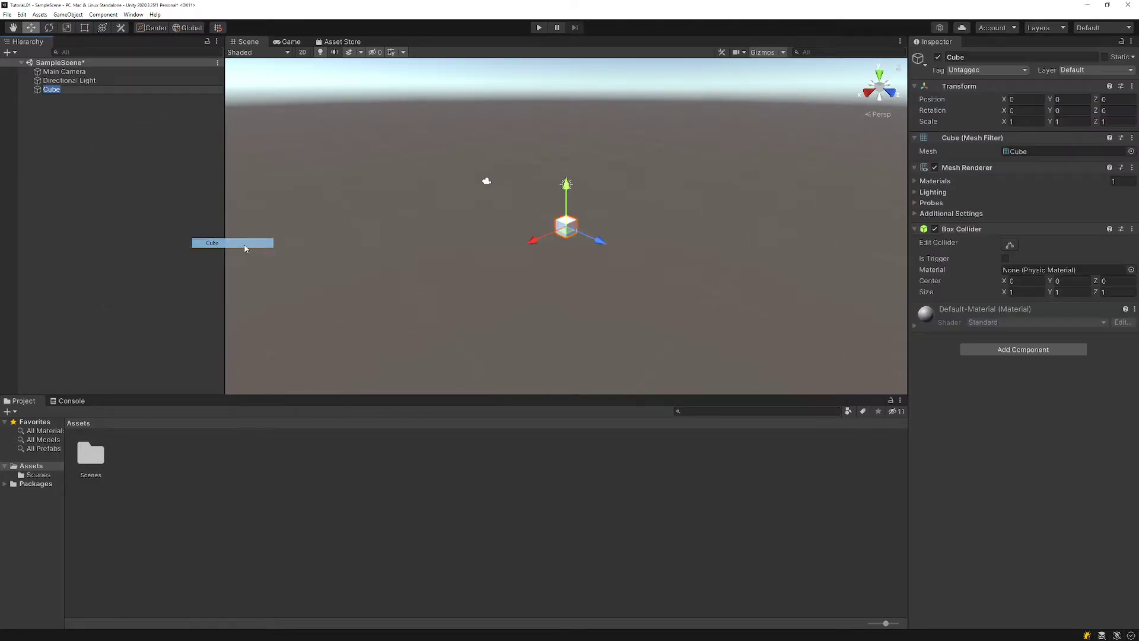
pyautogui.click(69, 102)
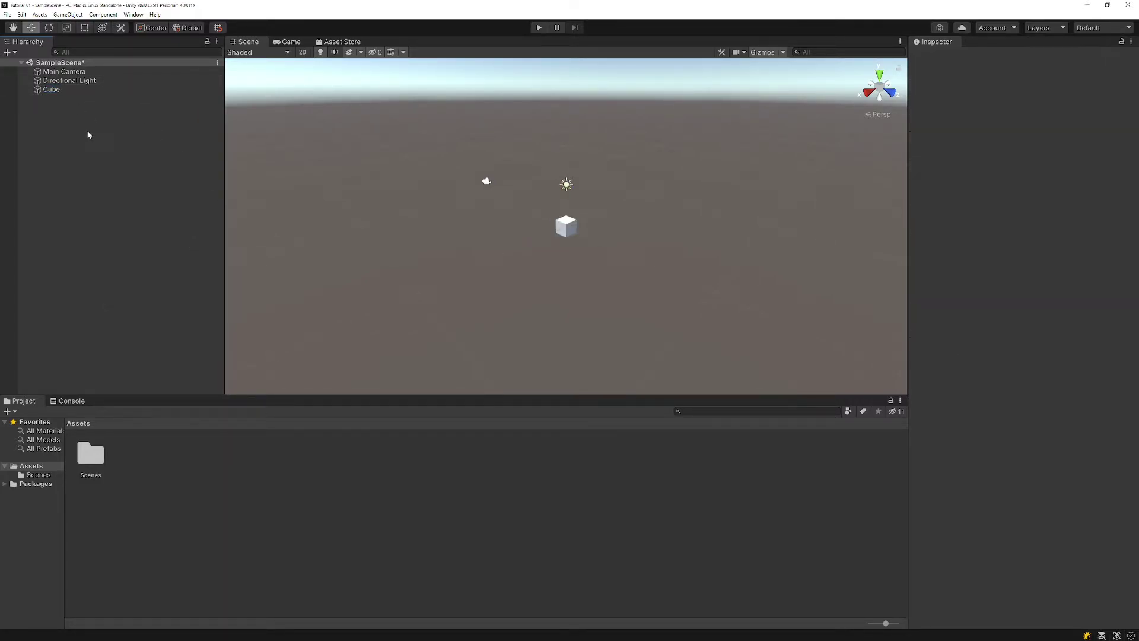
pyautogui.click(63, 91)
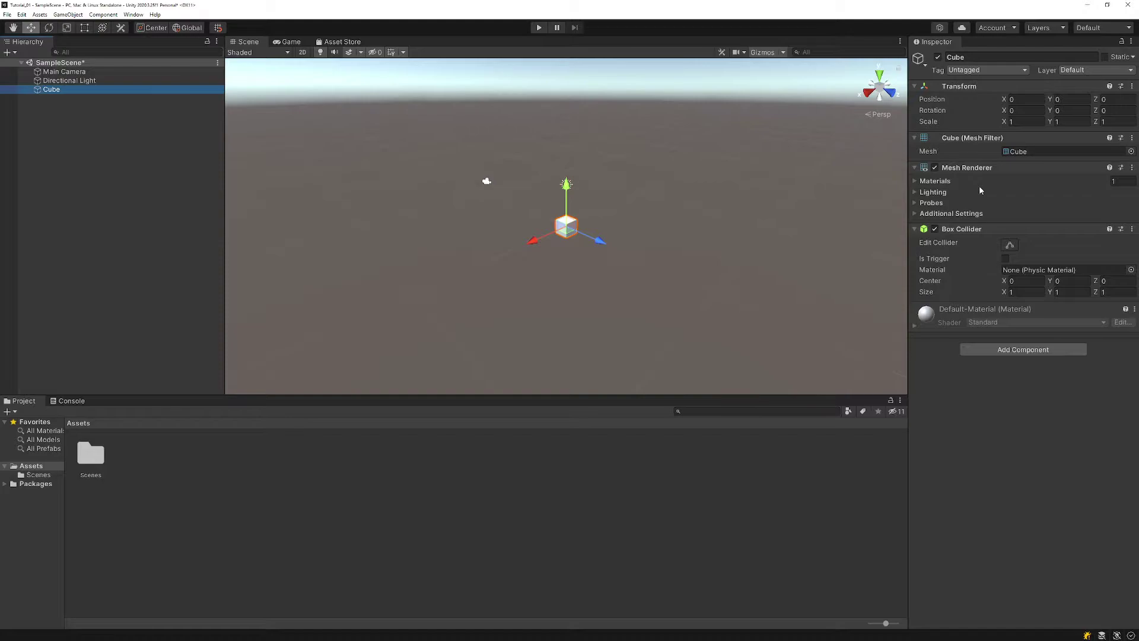
pyautogui.click(917, 183)
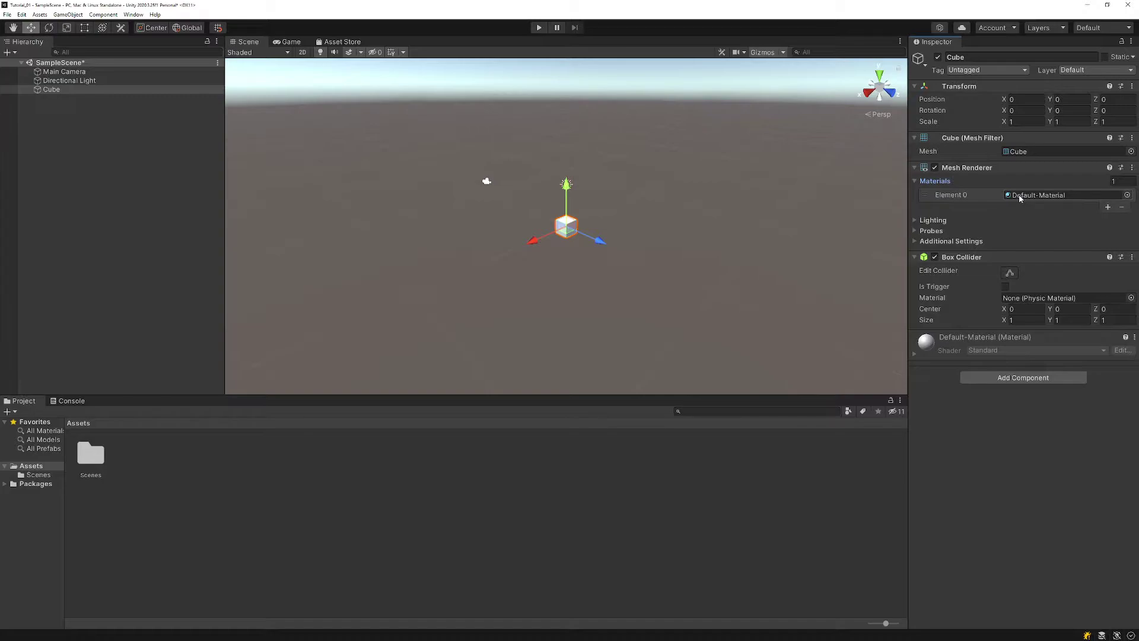
pyautogui.click(916, 181)
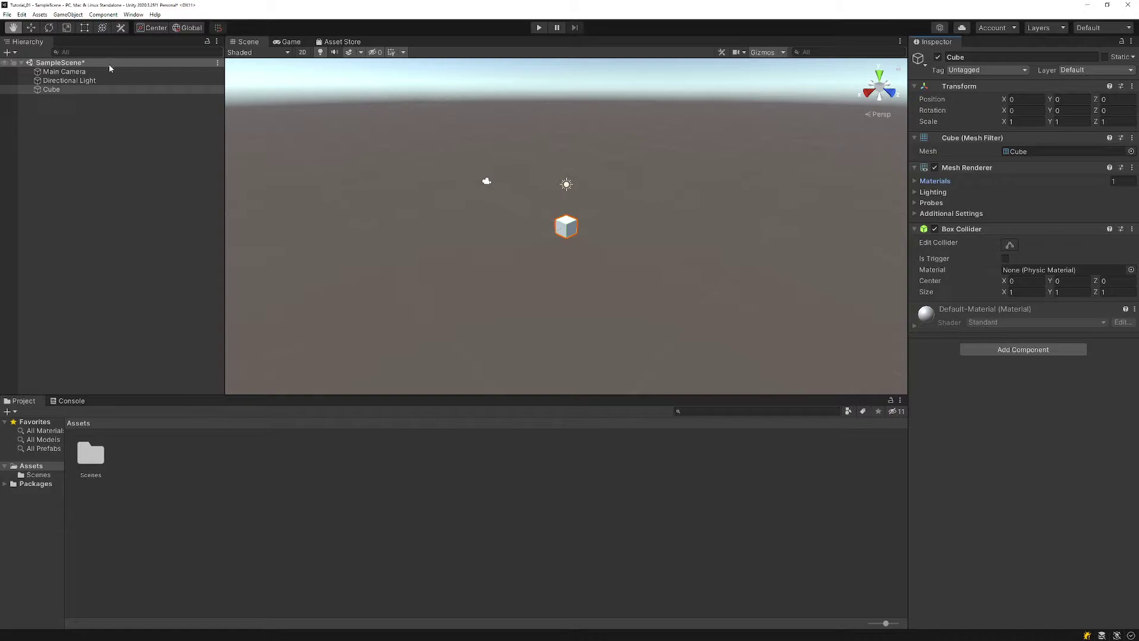
pyautogui.click(14, 28)
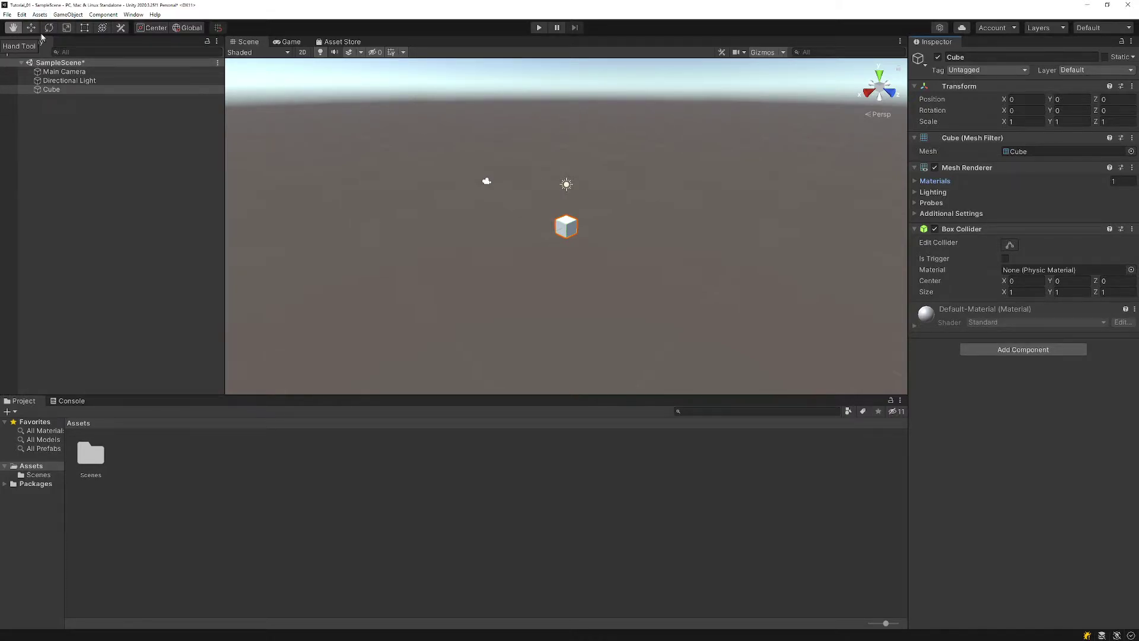
pyautogui.click(31, 29)
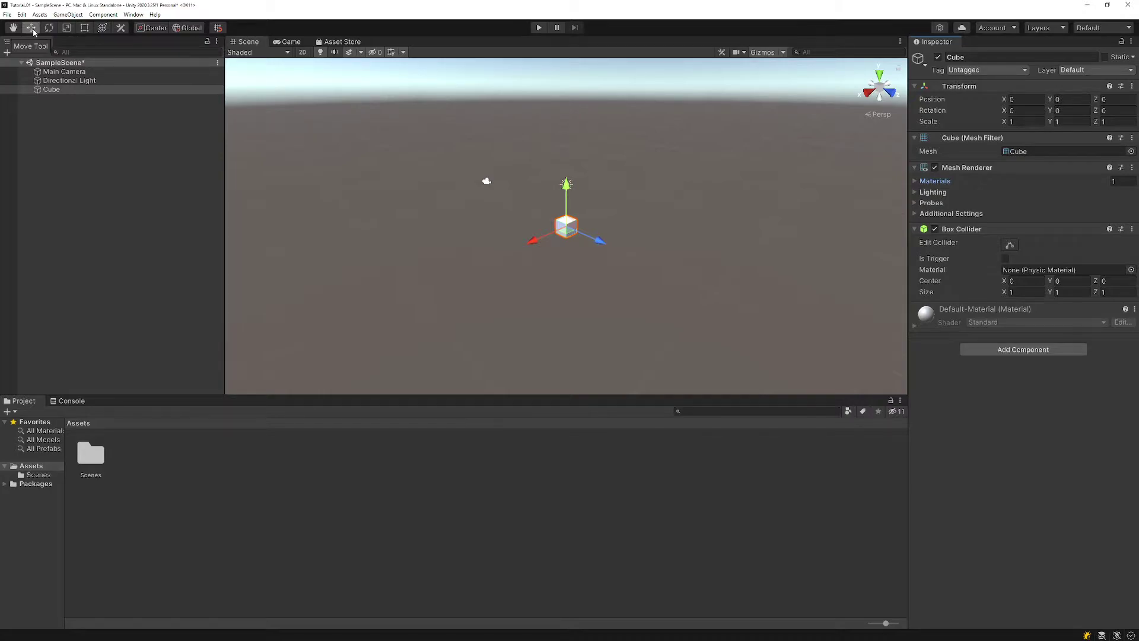
pyautogui.click(49, 27)
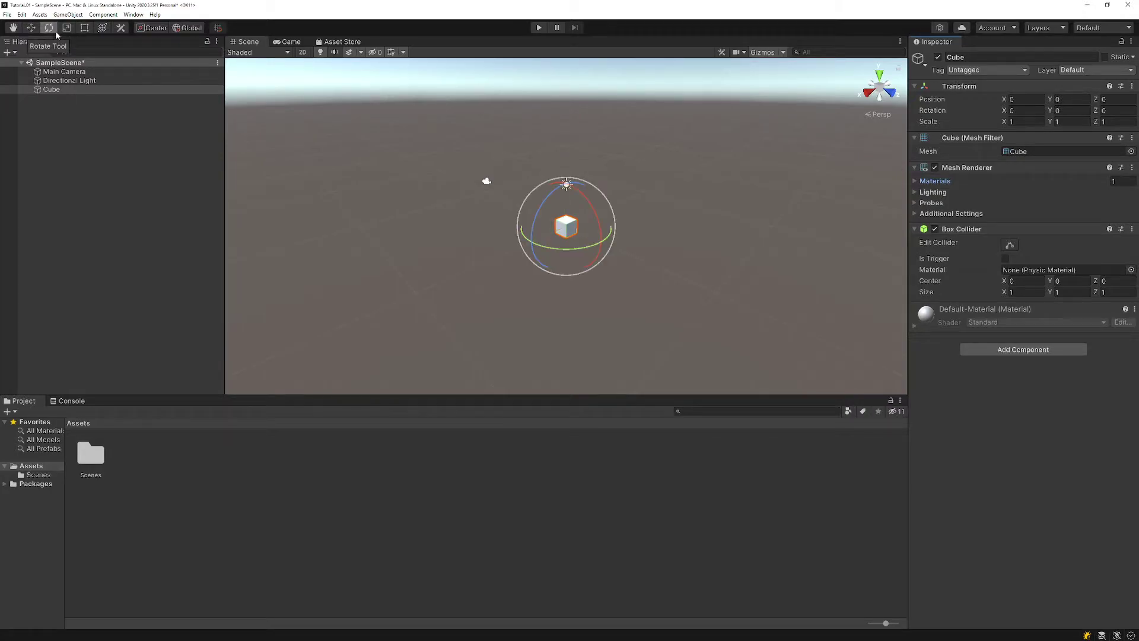
pyautogui.click(66, 28)
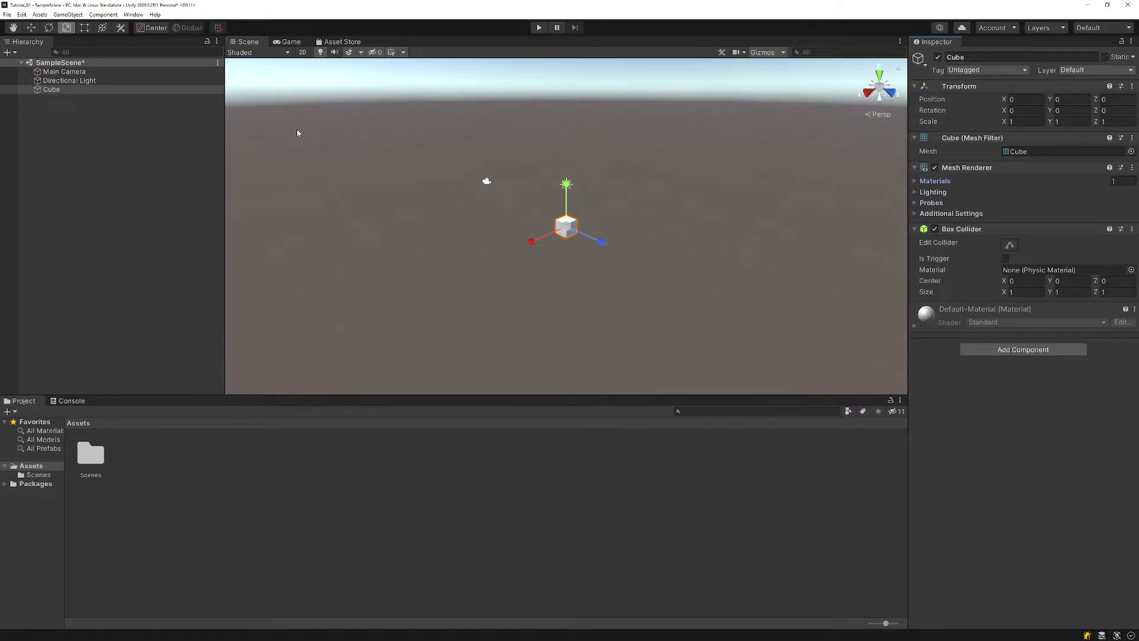
pyautogui.press('e')
pyautogui.press('w')
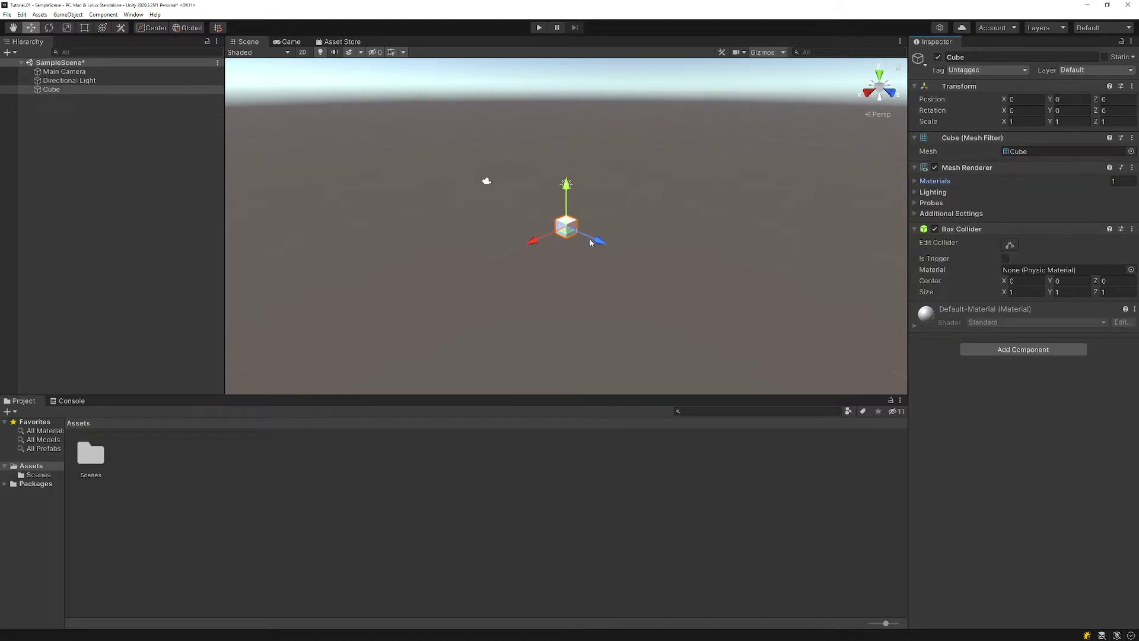
pyautogui.press('e')
pyautogui.press('r')
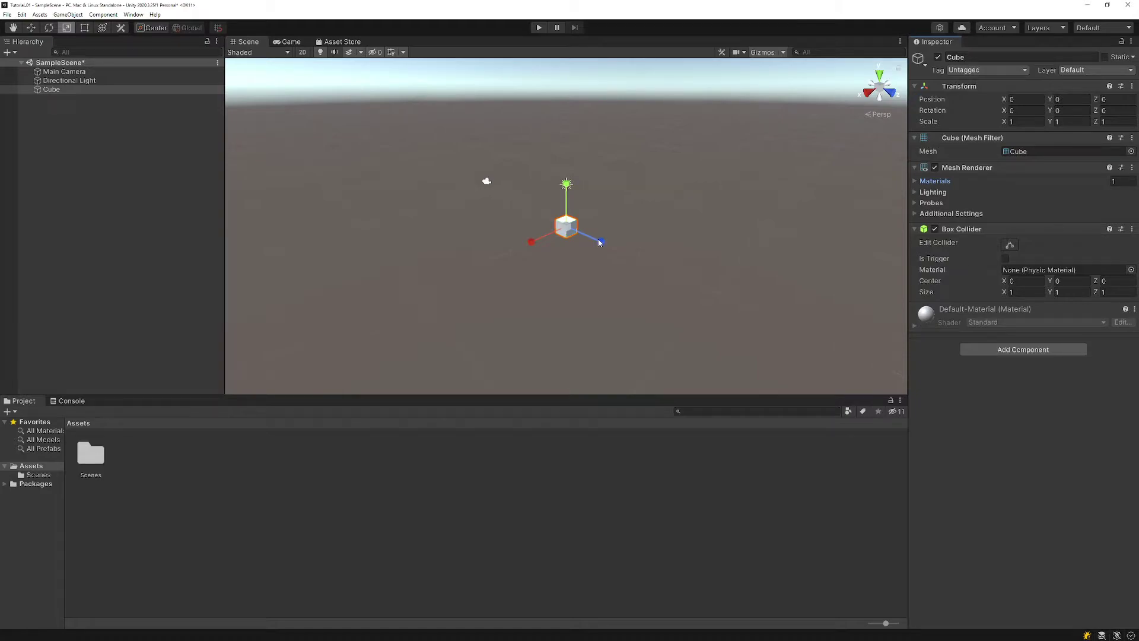
pyautogui.moveTo(600, 242); pyautogui.dragTo(892, 330)
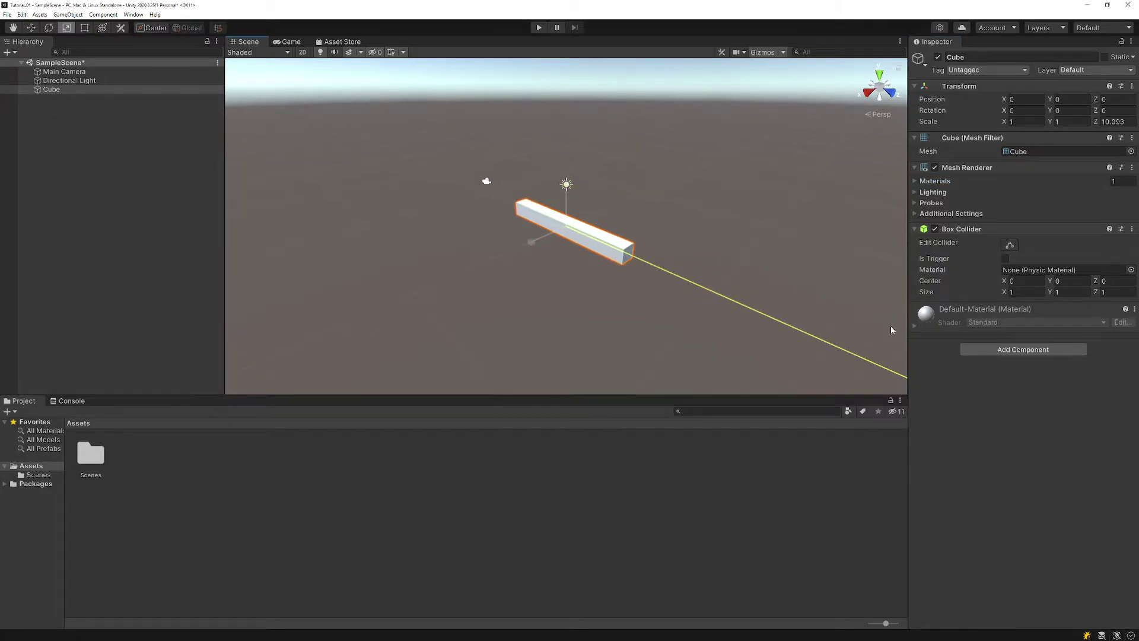
pyautogui.moveTo(892, 330); pyautogui.dragTo(855, 308)
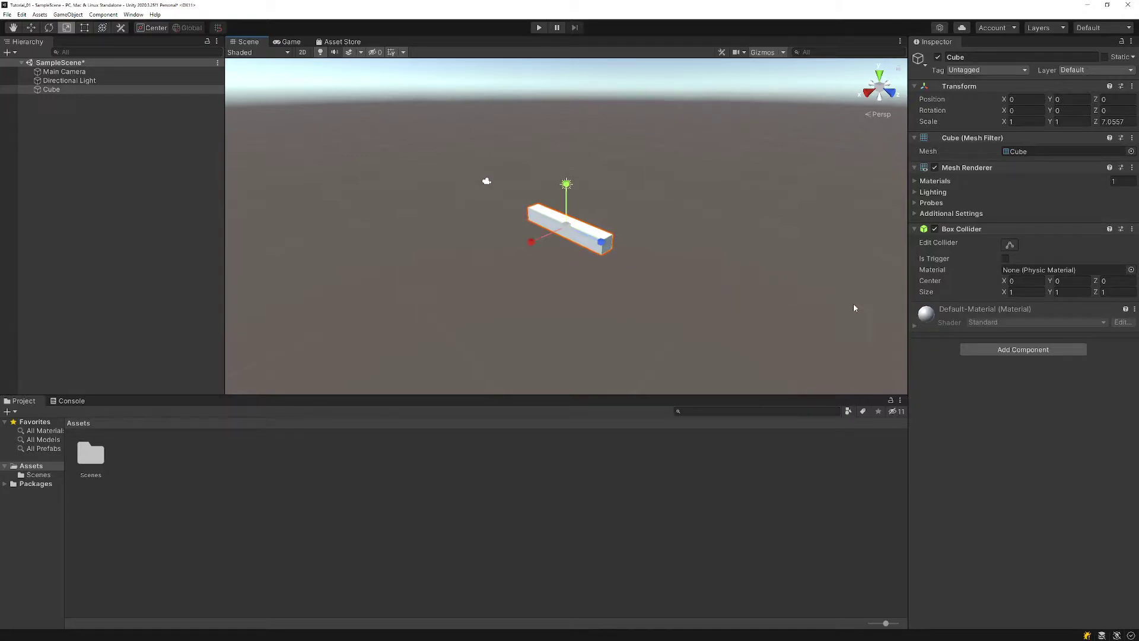
pyautogui.hotkey('ctrl', 'z')
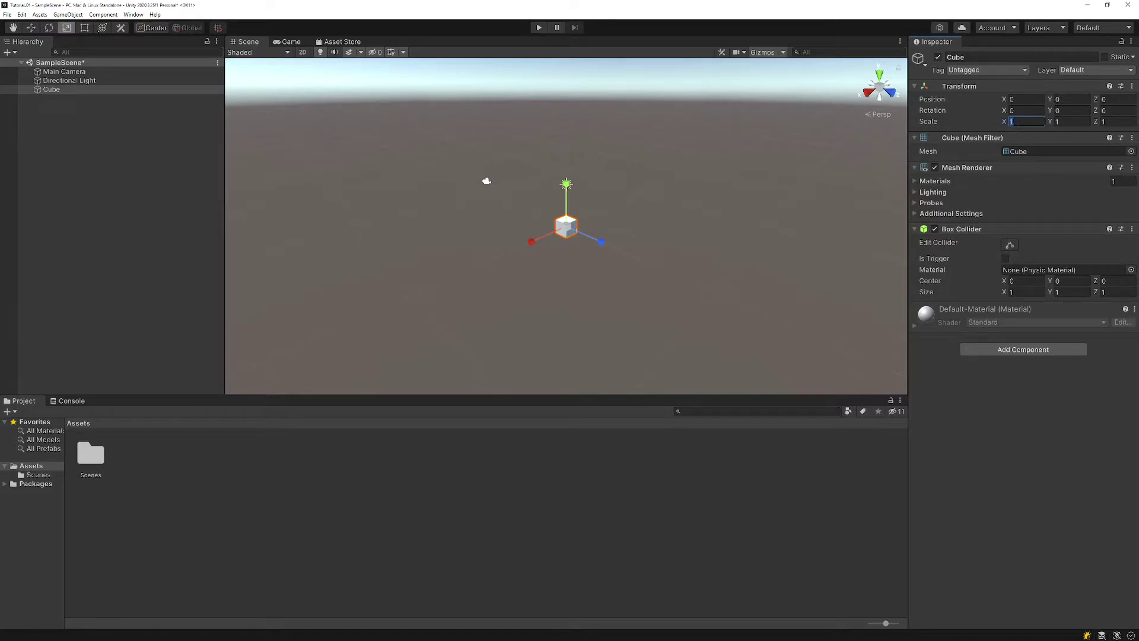
# - Set the Cube's scale to 10, 1, 10 and return to the Move tool
pyautogui.write('0')
pyautogui.press('Tab')
pyautogui.press('Tab')
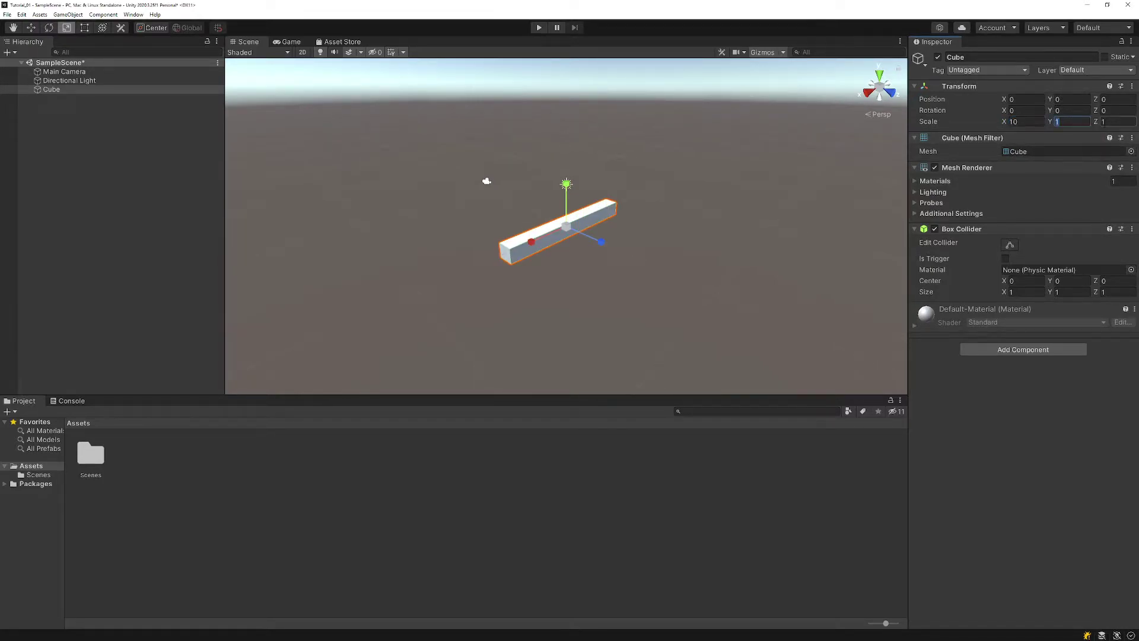
pyautogui.write('10')
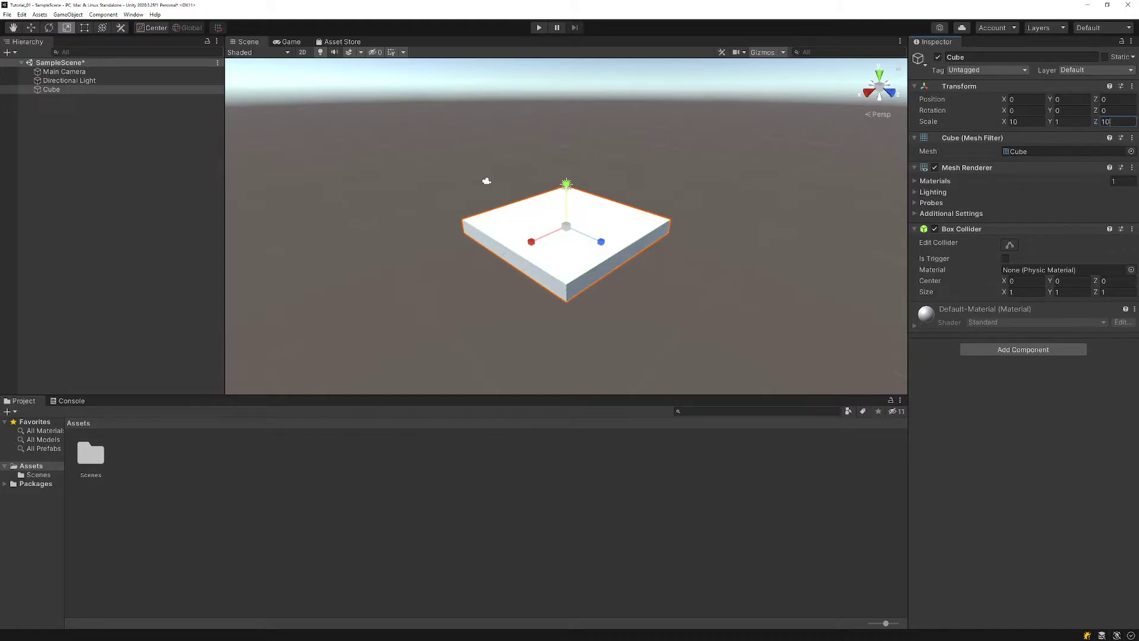
pyautogui.click(740, 260)
pyautogui.click(583, 249)
pyautogui.click(31, 28)
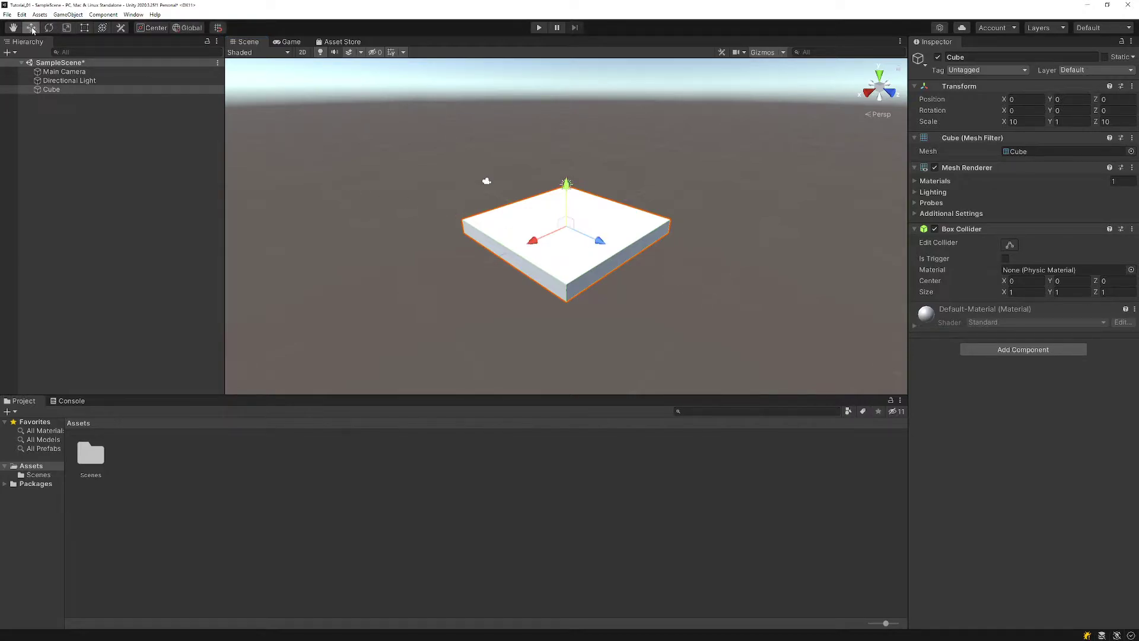
pyautogui.click(355, 288)
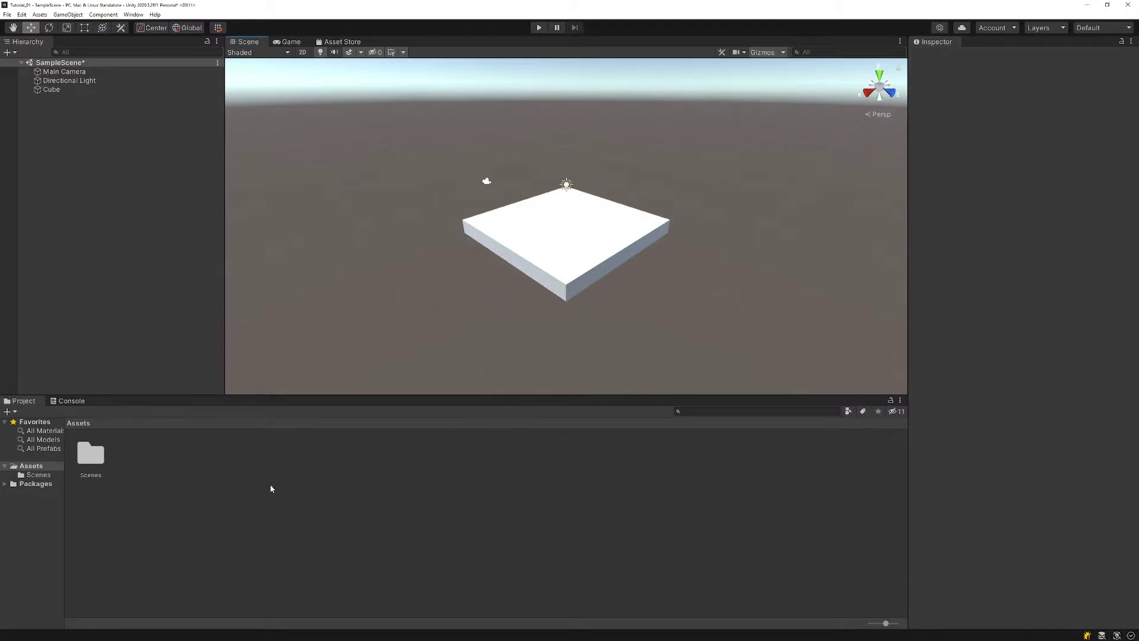
# - Create a folder named 'Materials' in Assets and open it
pyautogui.rightClick(140, 458)
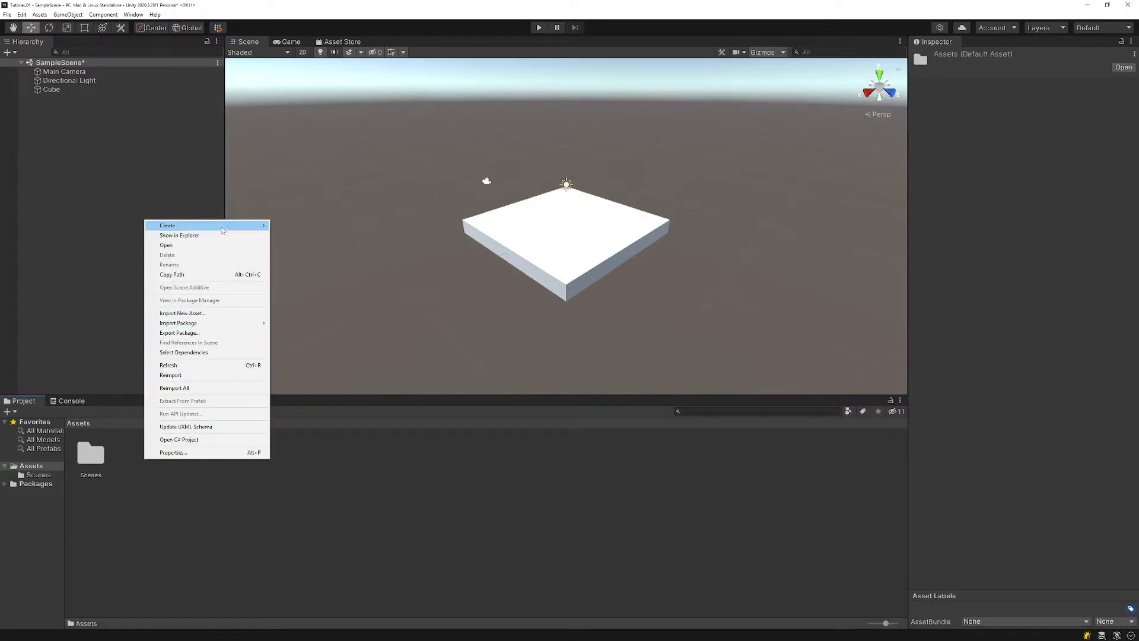
pyautogui.moveTo(224, 228)
pyautogui.click(322, 227)
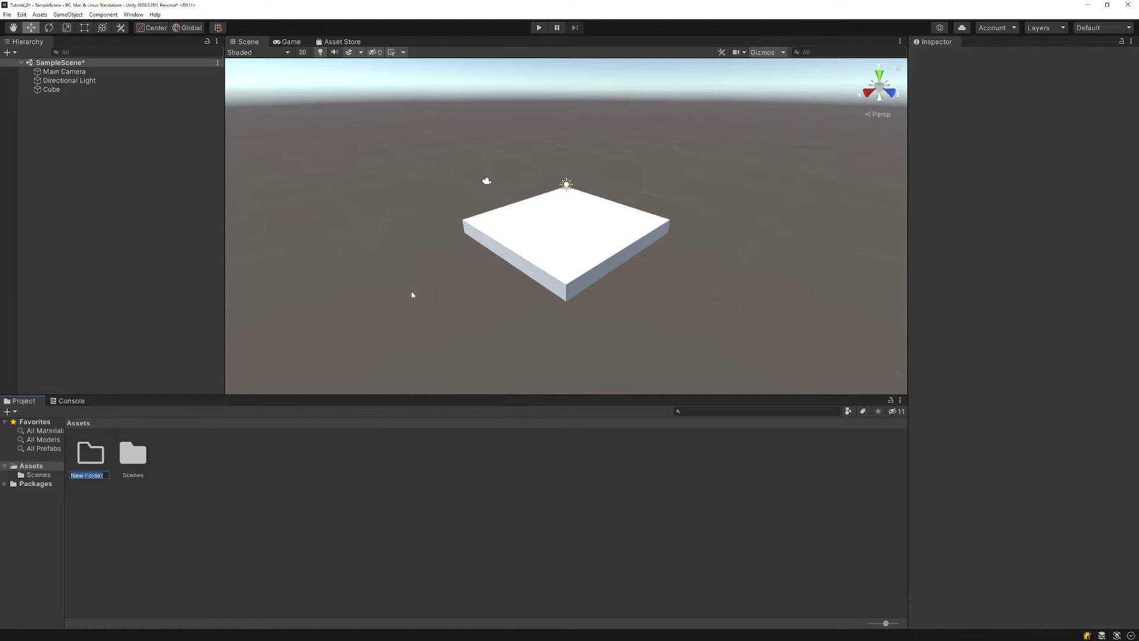
pyautogui.write('Mater')
pyautogui.write('ials')
pyautogui.press('Return')
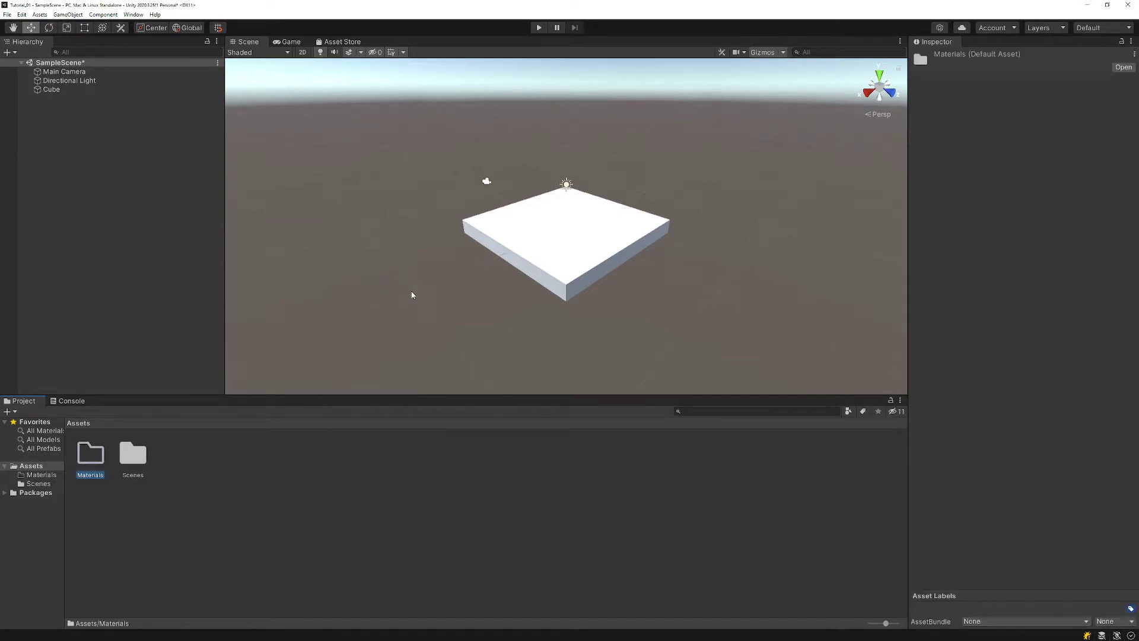
pyautogui.click(316, 494)
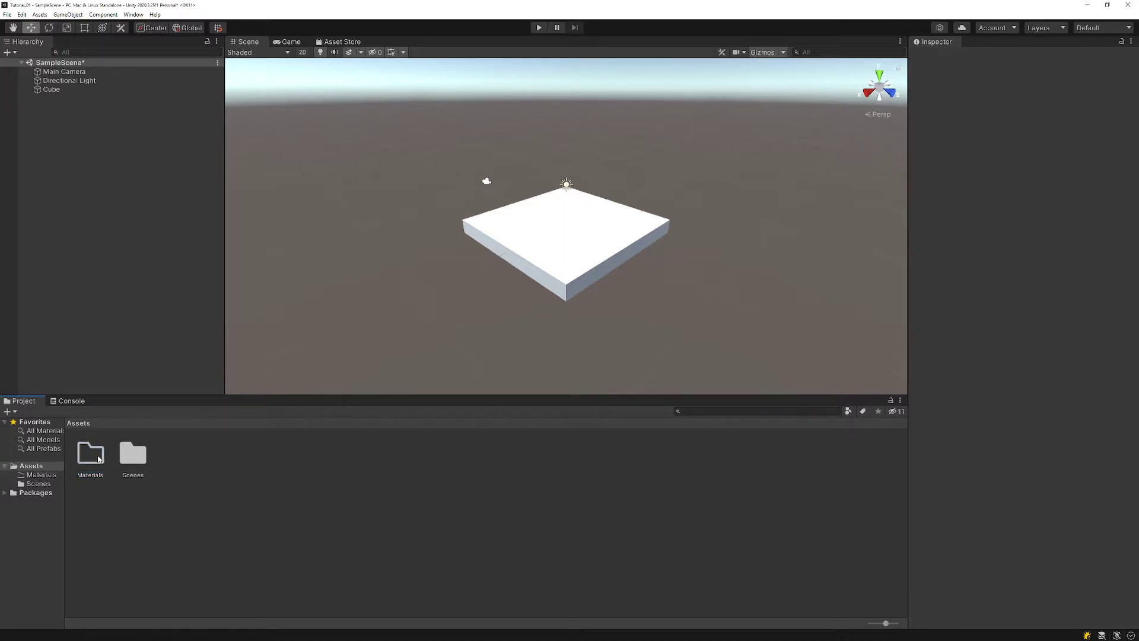
pyautogui.doubleClick(99, 458)
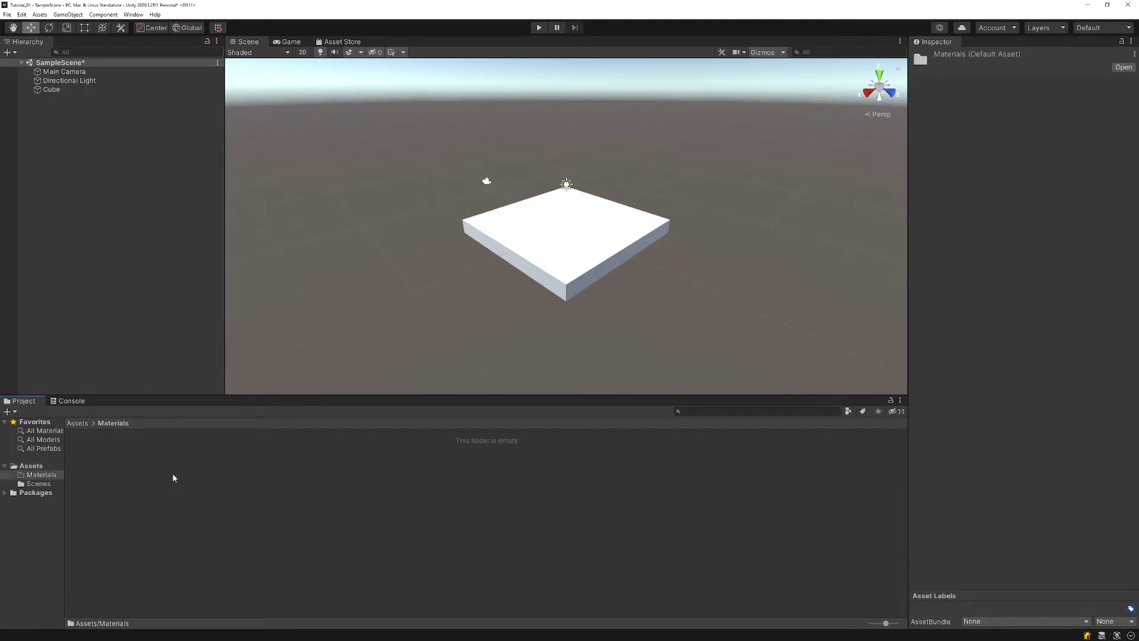
# - Create a new Material in the Materials folder and start typing its name
pyautogui.rightClick(173, 475)
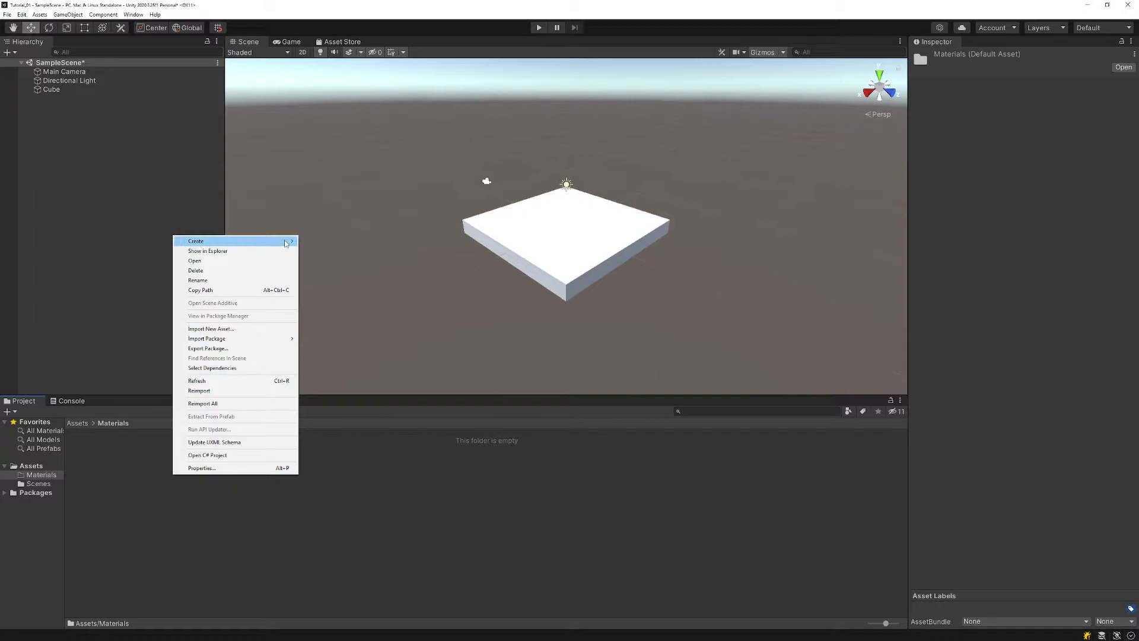
pyautogui.moveTo(286, 241)
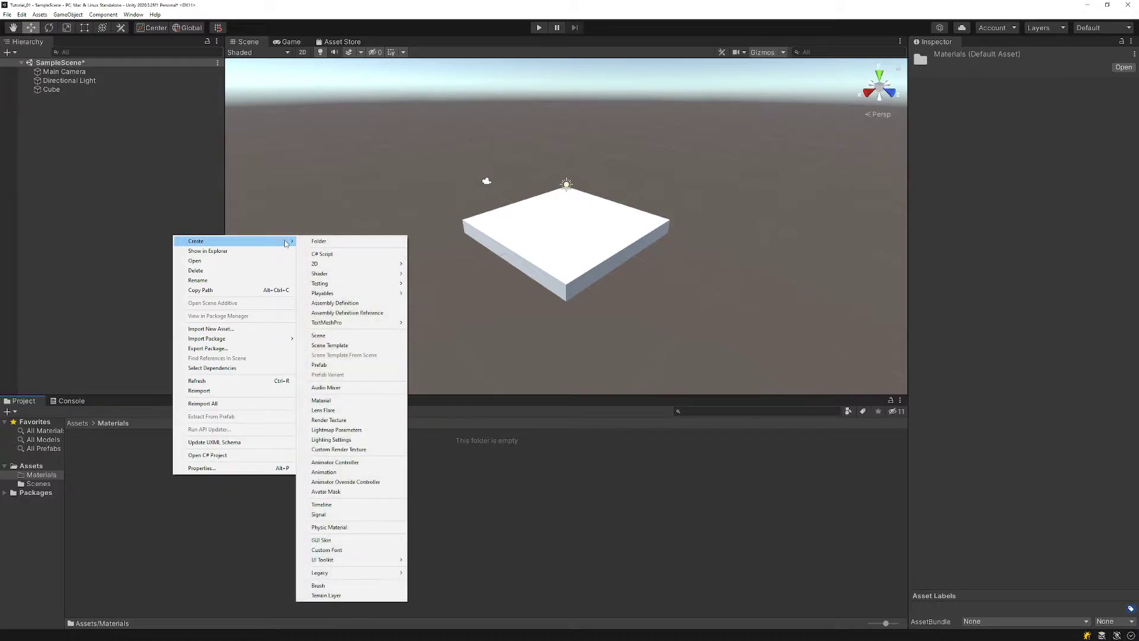
pyautogui.click(358, 402)
pyautogui.write('Green')
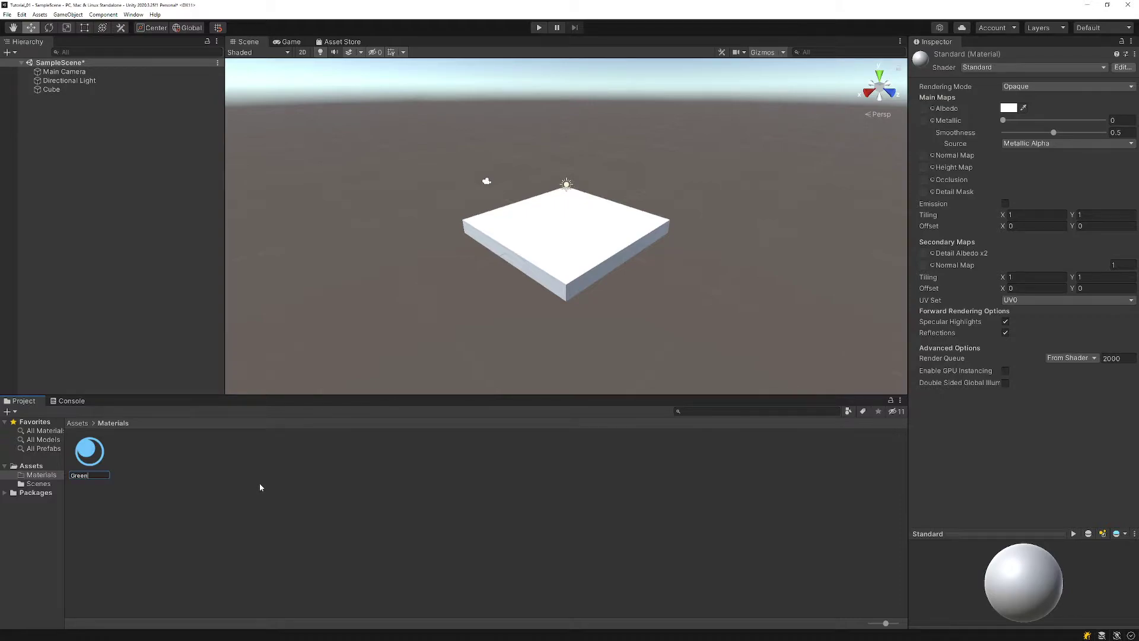
pyautogui.press('BackSpace')
pyautogui.press('BackSpace')
pyautogui.press('BackSpace')
# - Finish naming the material 'Groen' and select it
pyautogui.write('ou')
pyautogui.click(259, 483)
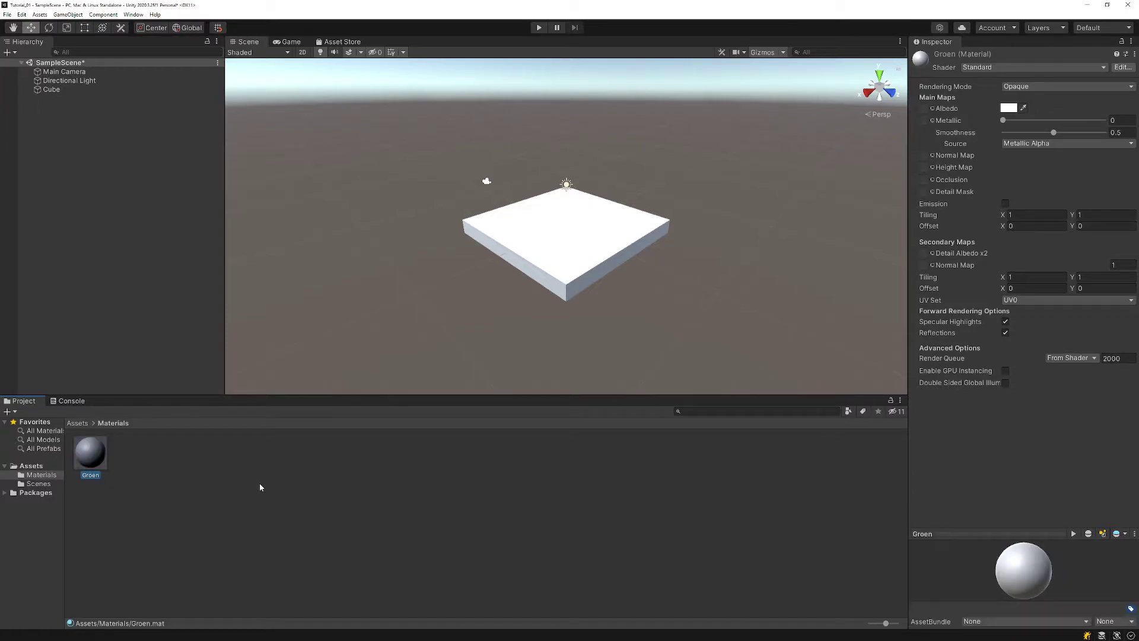
pyautogui.click(97, 455)
# - Set the Groen material's Albedo colour to light green 8DE549 with the picker's eyedropper
pyautogui.click(1012, 110)
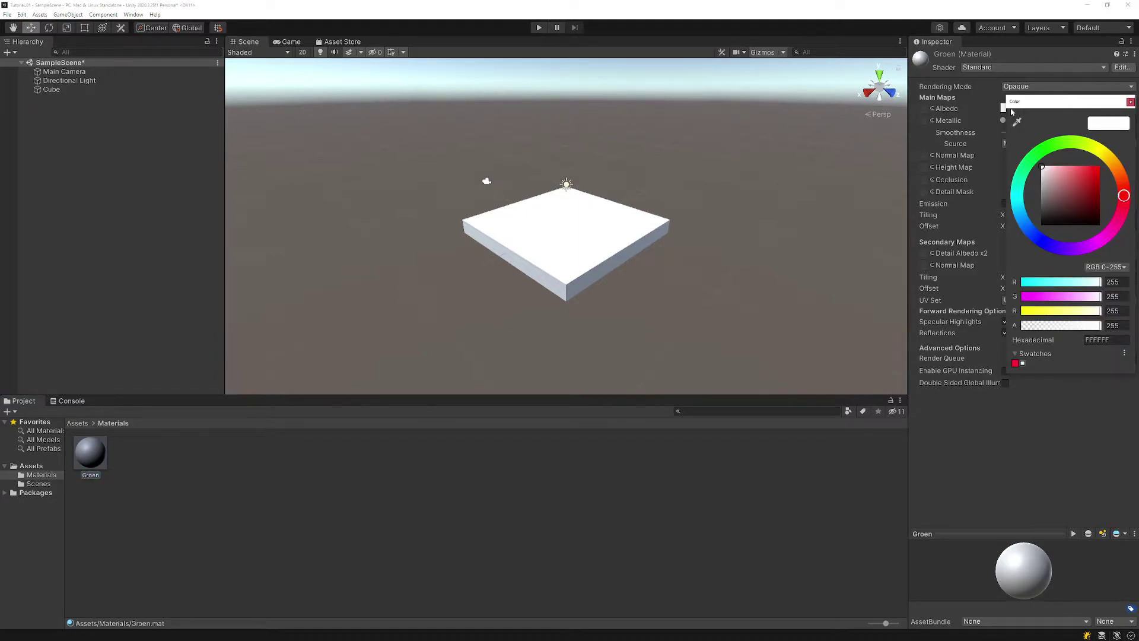
pyautogui.click(1057, 145)
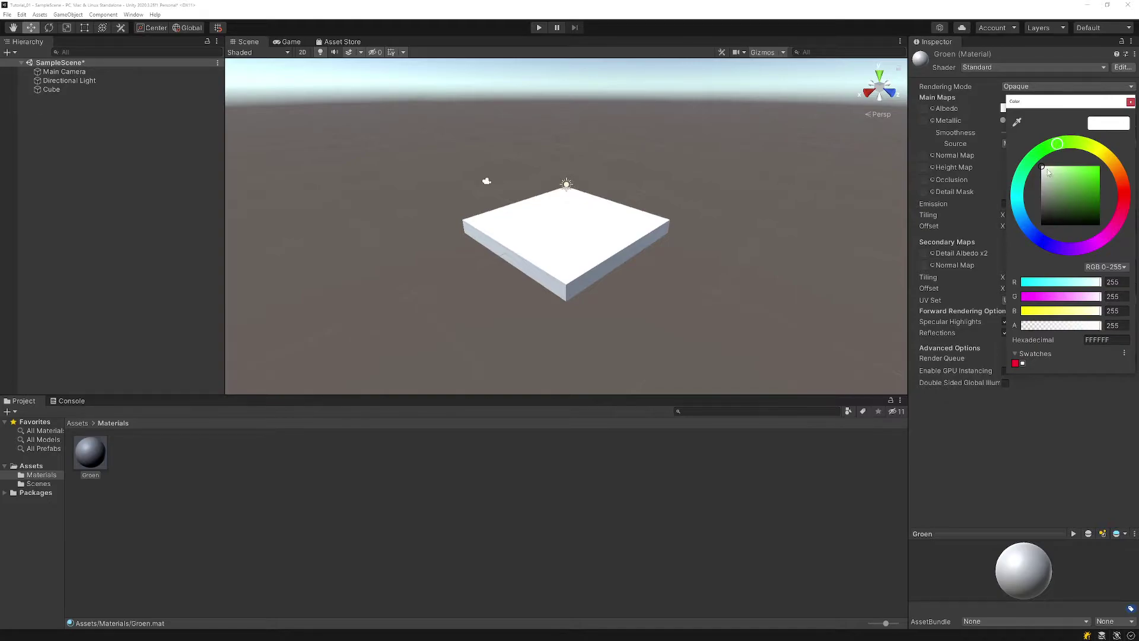
pyautogui.click(1079, 193)
pyautogui.moveTo(1078, 194)
pyautogui.mouseDown()
pyautogui.moveTo(1093, 178)
pyautogui.moveTo(1080, 194)
pyautogui.moveTo(1088, 188)
pyautogui.mouseUp()
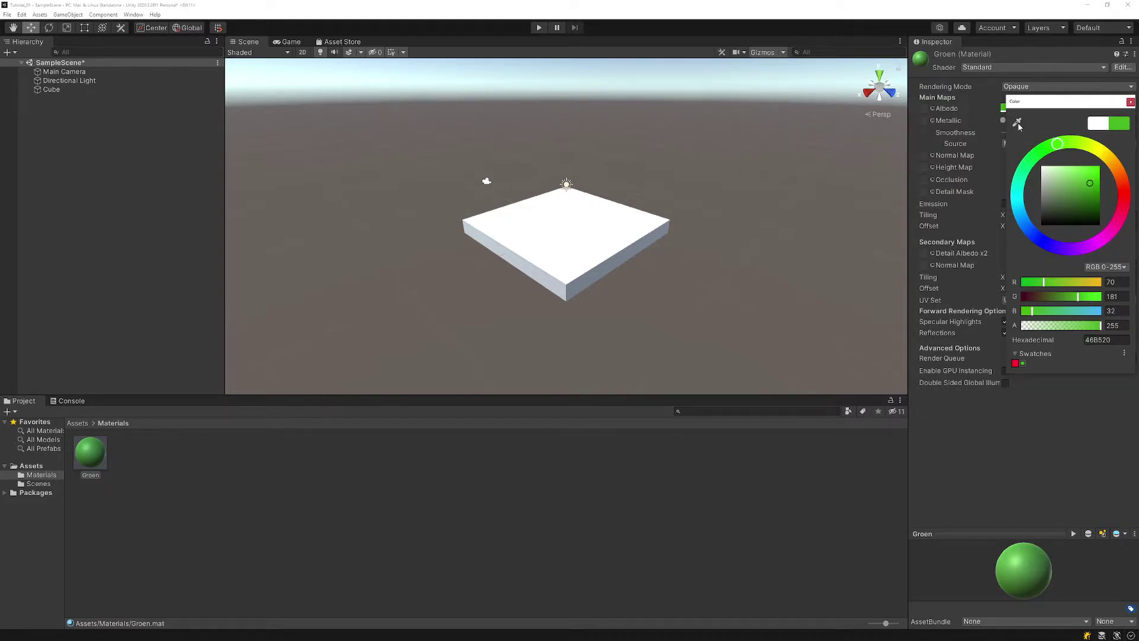
pyautogui.click(1017, 121)
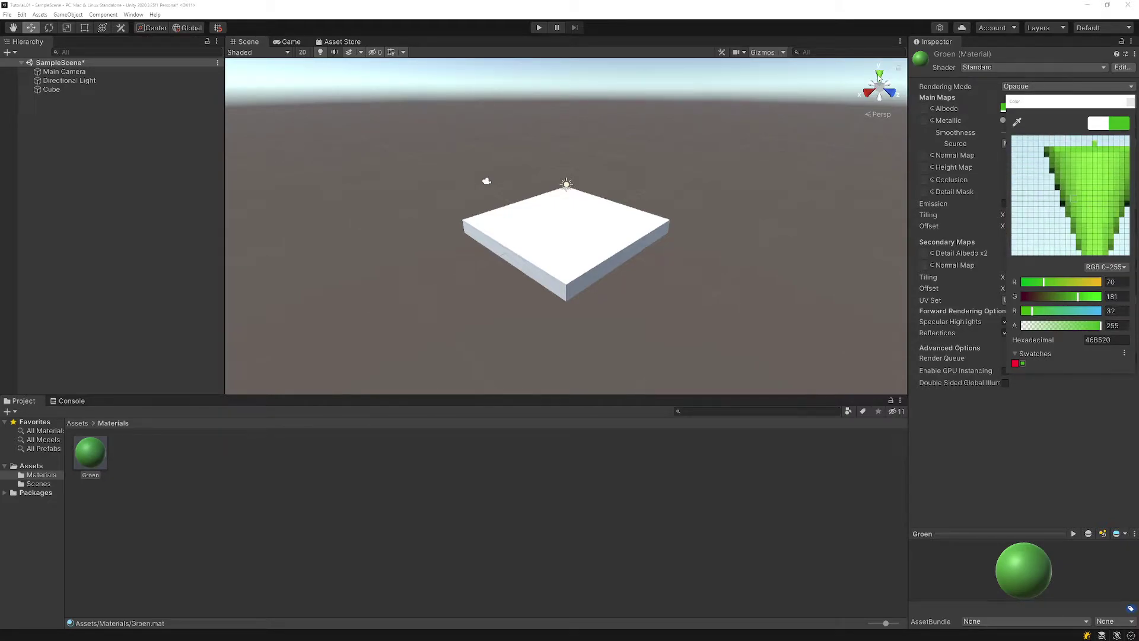
pyautogui.click(880, 76)
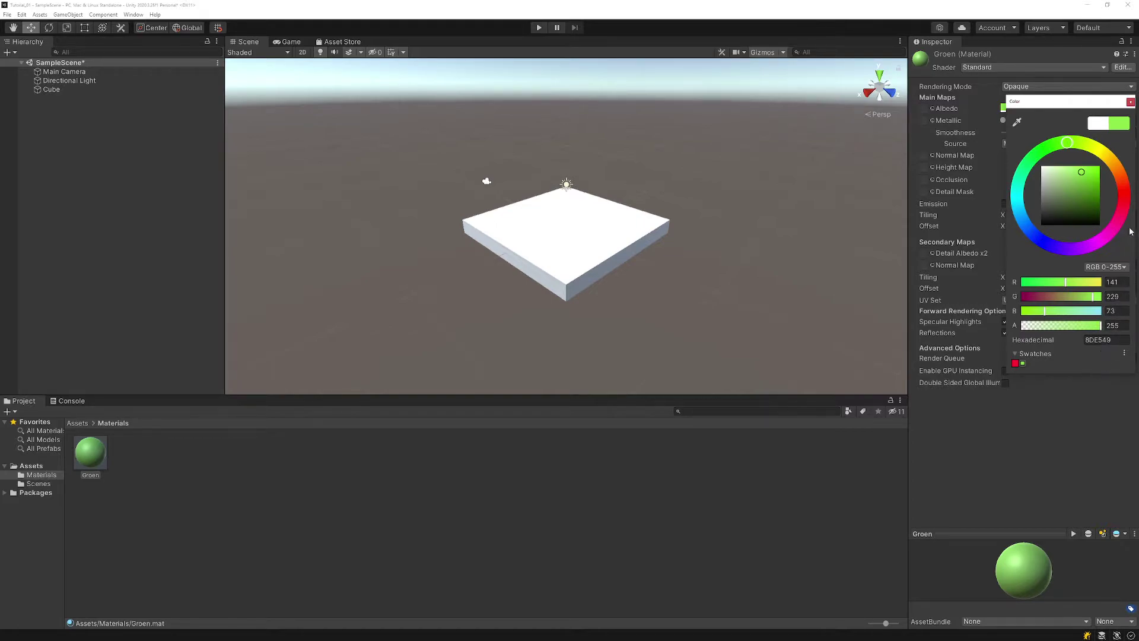
pyautogui.click(1130, 102)
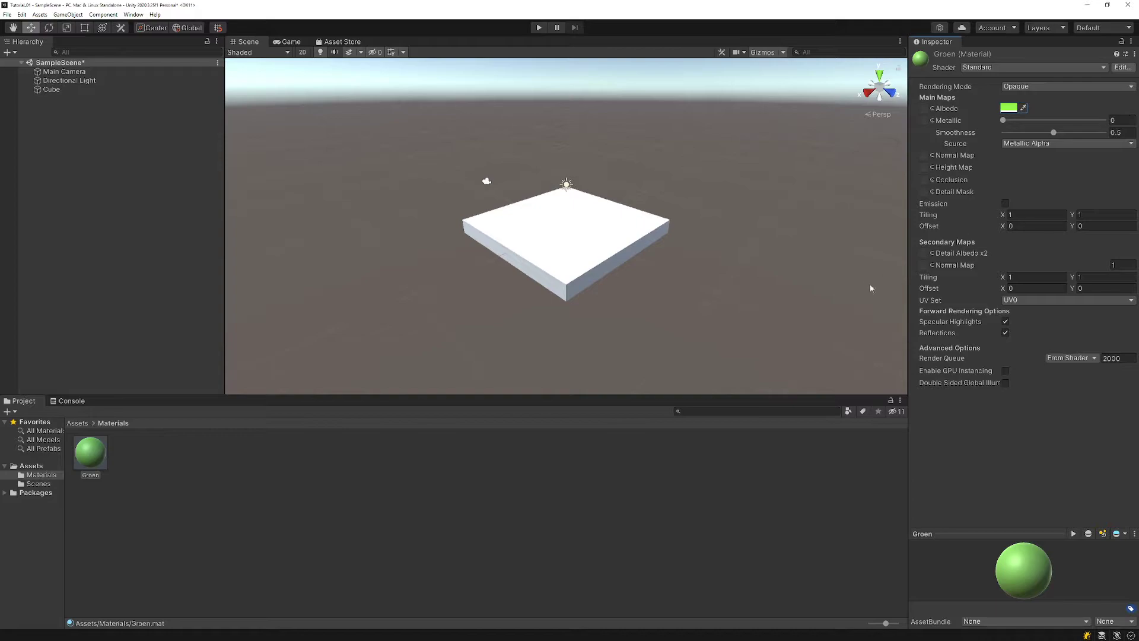
# - Select the floor Cube and inspect its default material
pyautogui.click(103, 481)
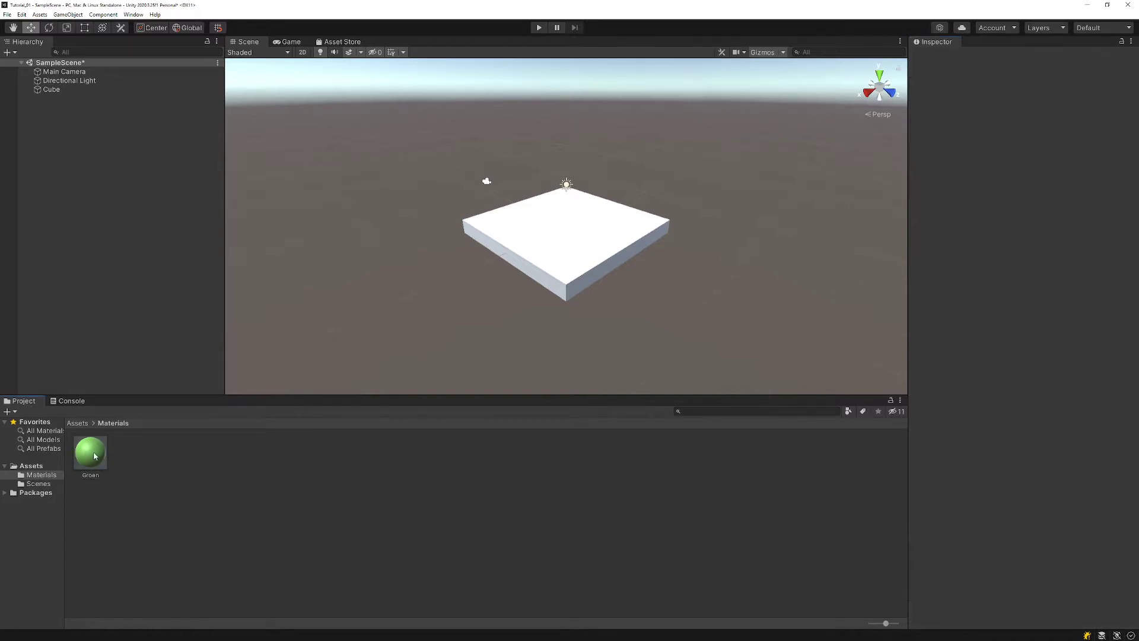
pyautogui.click(92, 454)
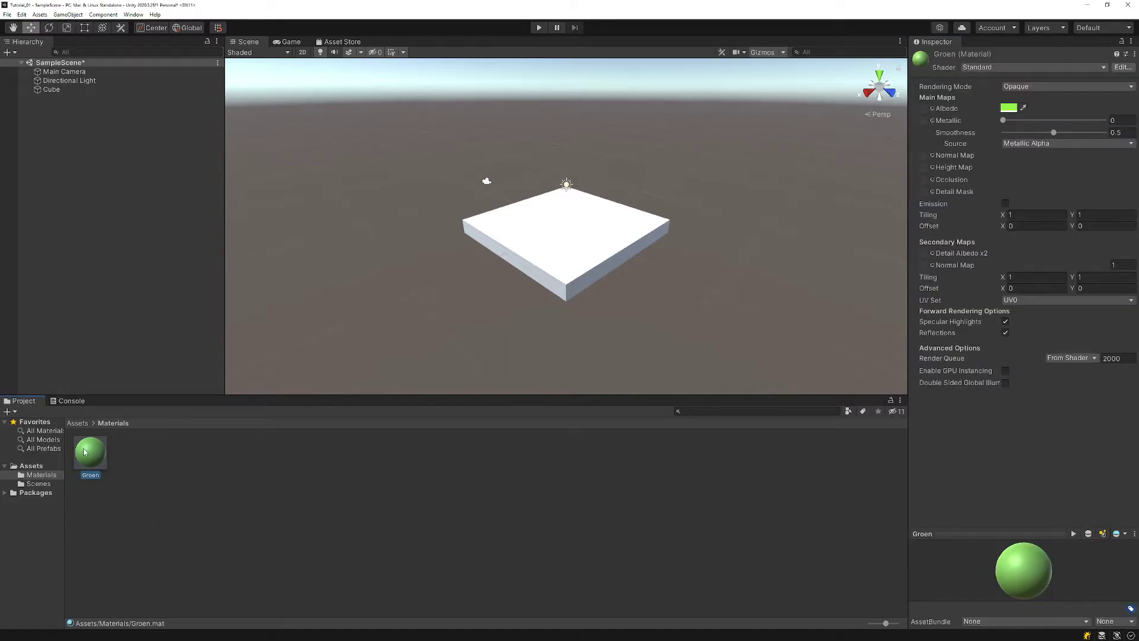
pyautogui.click(570, 267)
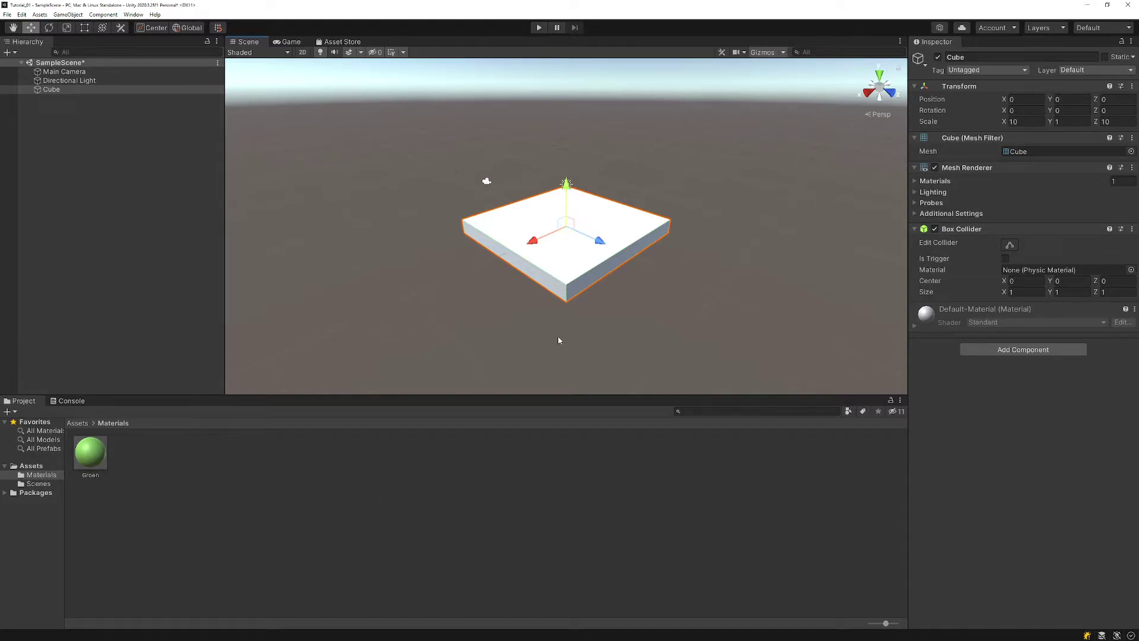
pyautogui.click(915, 325)
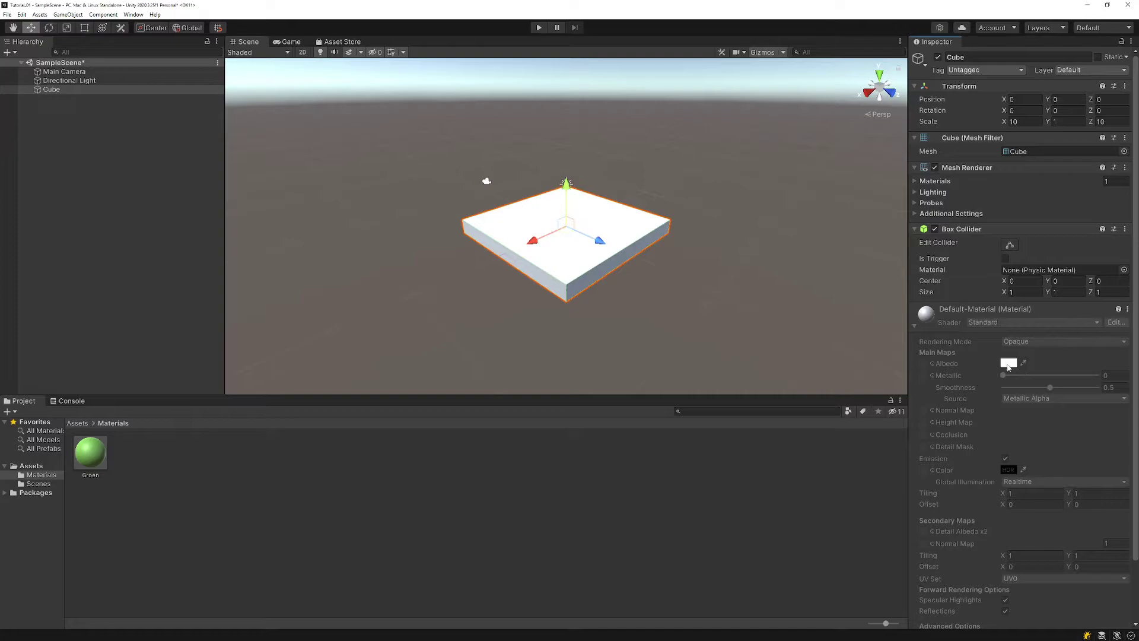
pyautogui.click(174, 458)
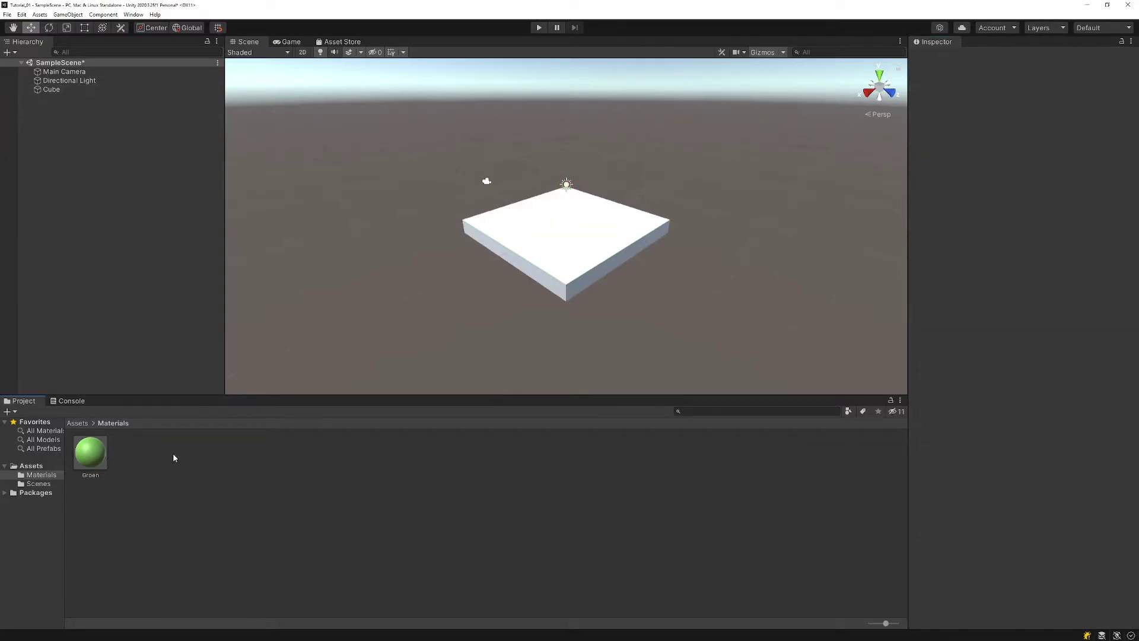
# - Drag the Groen material onto the Cube and confirm it in the Cube's Inspector
pyautogui.moveTo(96, 465); pyautogui.dragTo(552, 270)
pyautogui.moveTo(552, 270); pyautogui.dragTo(556, 272)
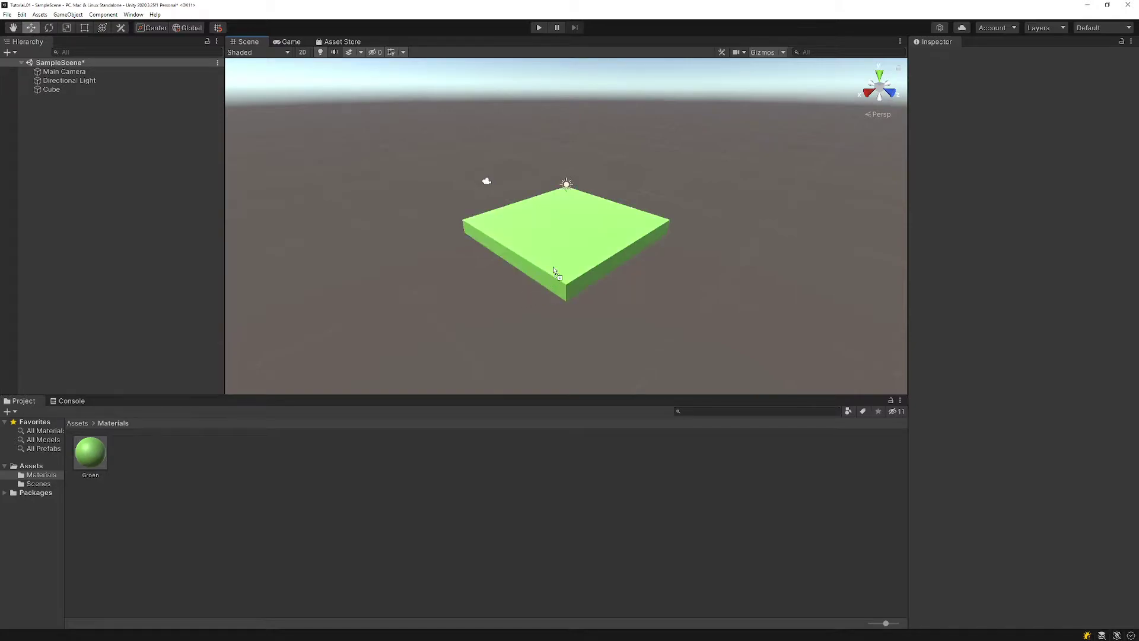
pyautogui.click(598, 278)
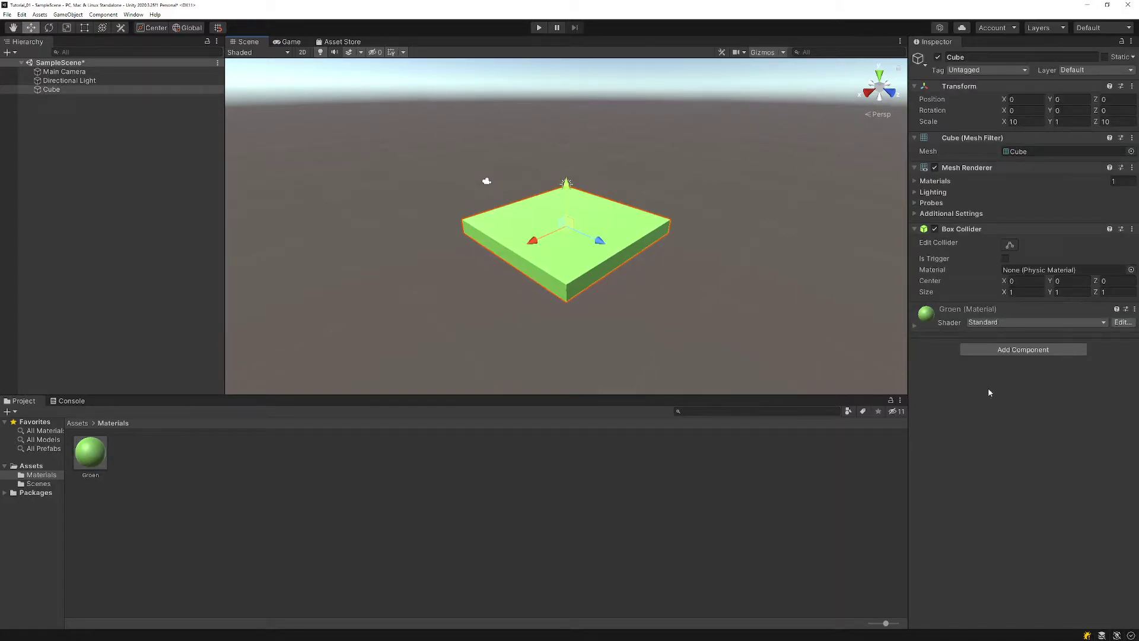
pyautogui.click(915, 323)
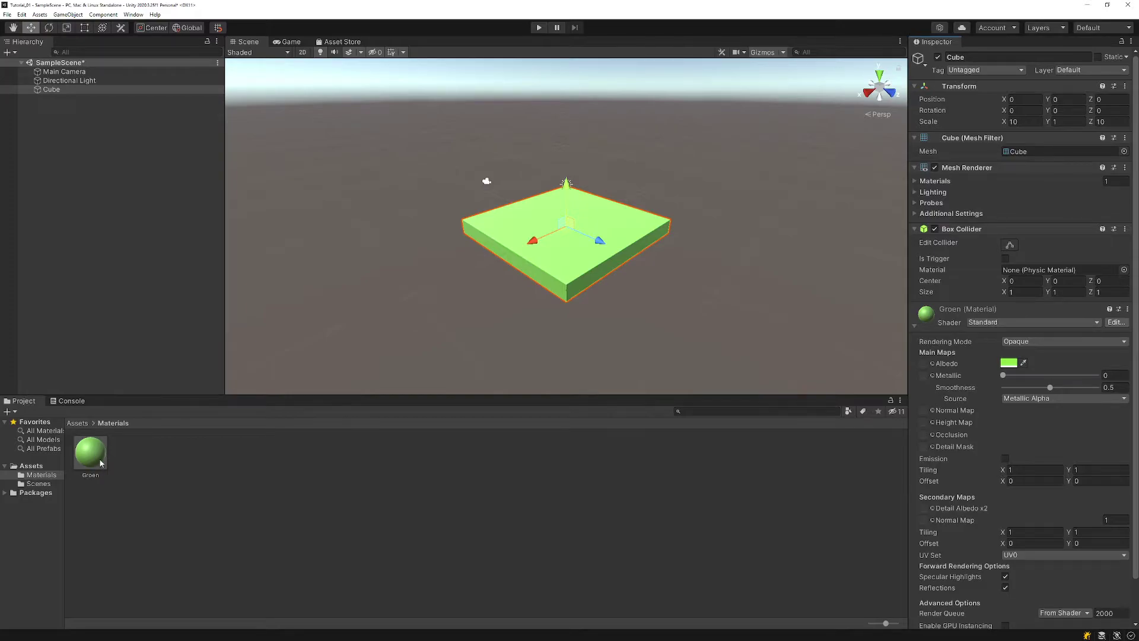
pyautogui.click(147, 485)
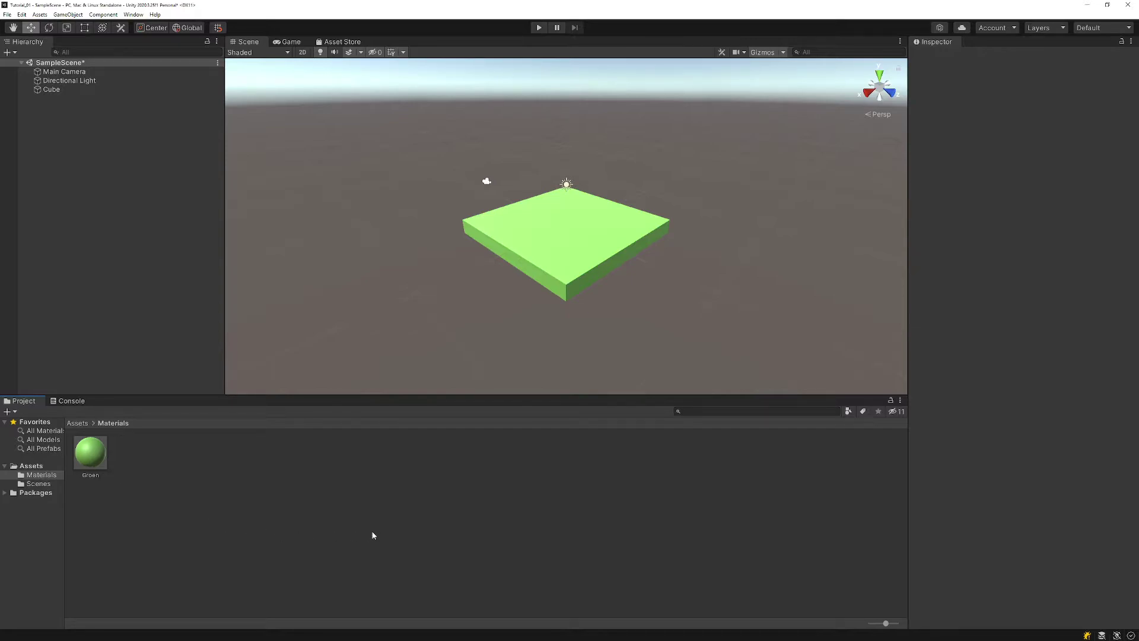
# - Add a child Cube under the Cube via 3D Object > Cube
pyautogui.click(52, 90)
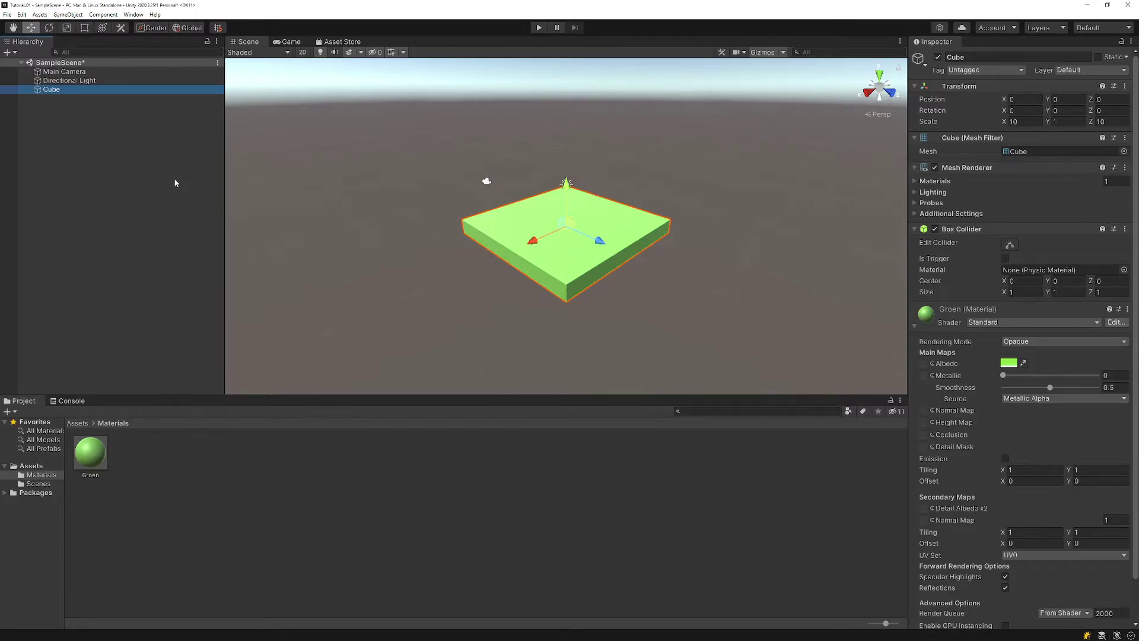
pyautogui.rightClick(81, 92)
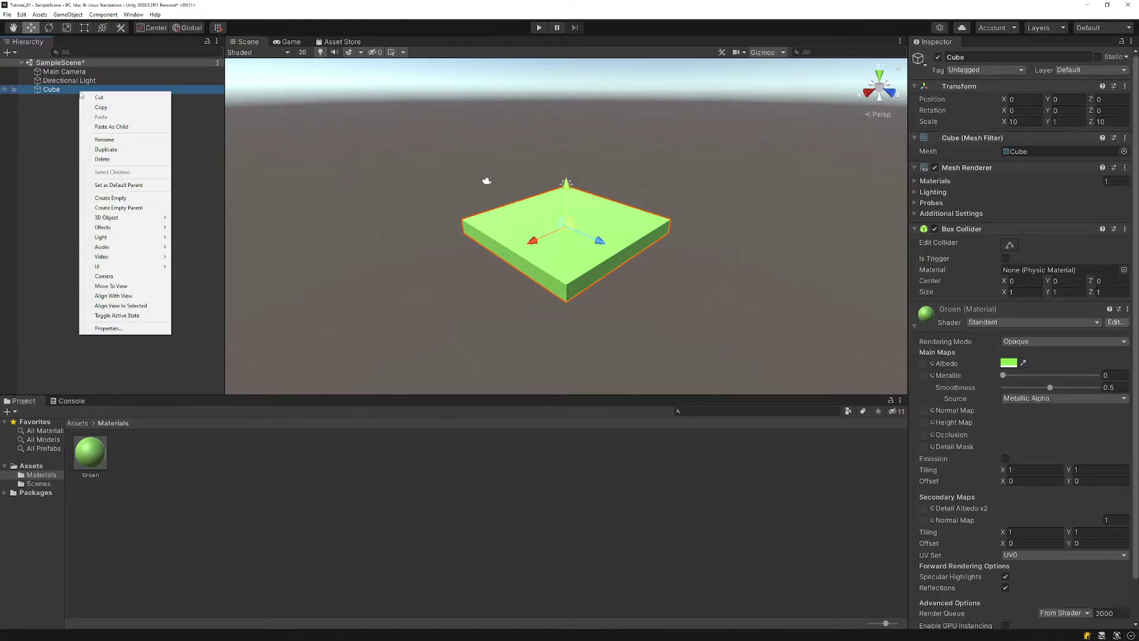
pyautogui.moveTo(136, 218)
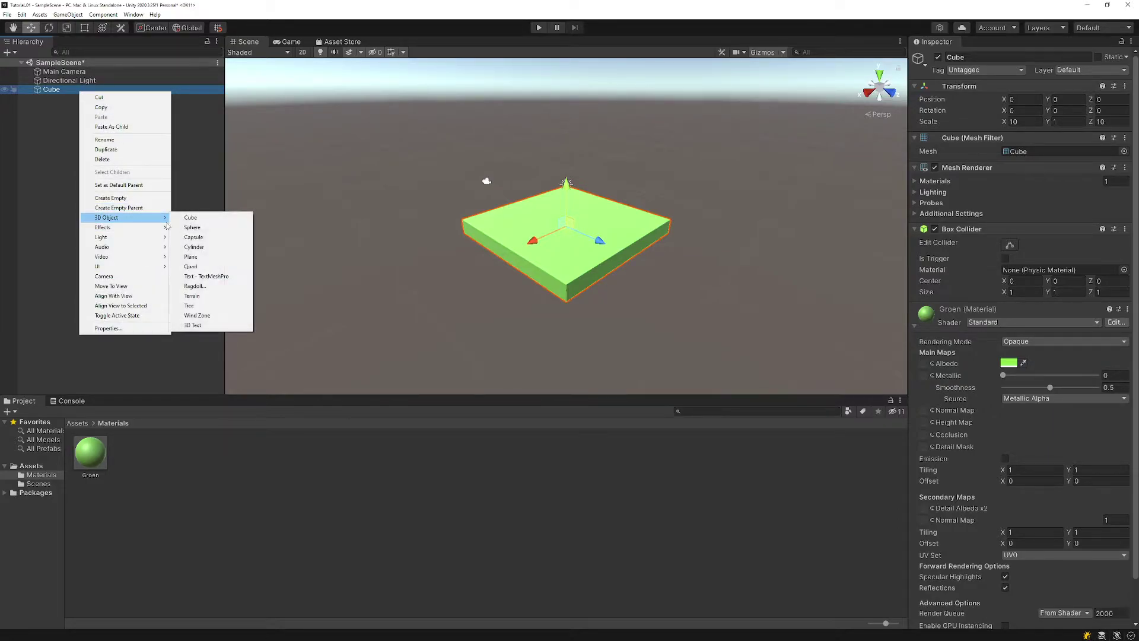
pyautogui.click(215, 222)
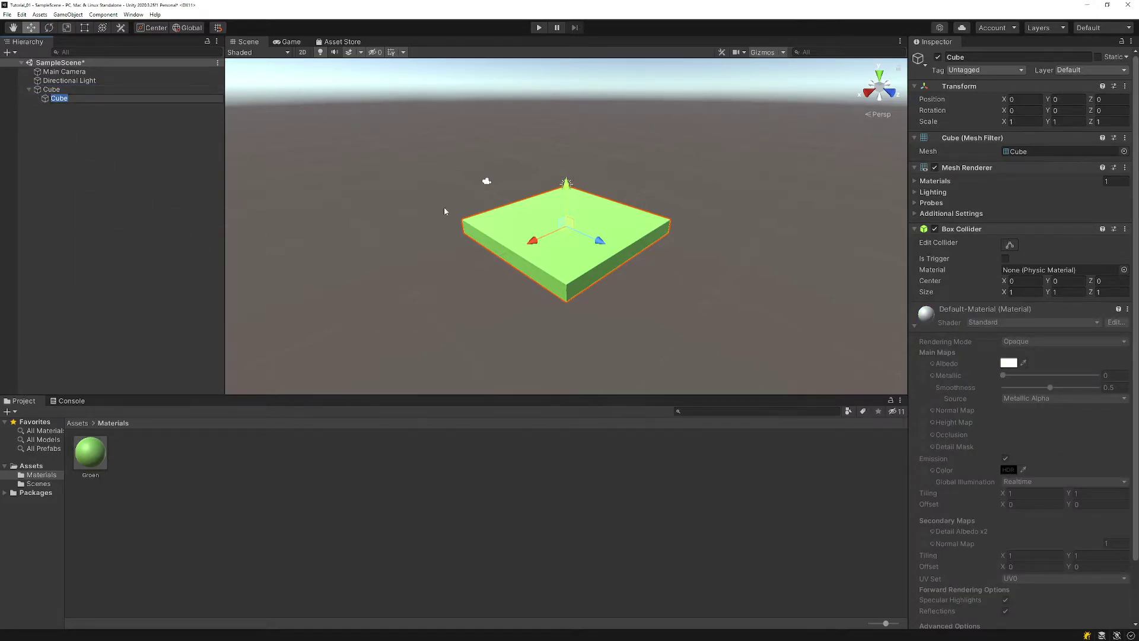
pyautogui.click(69, 101)
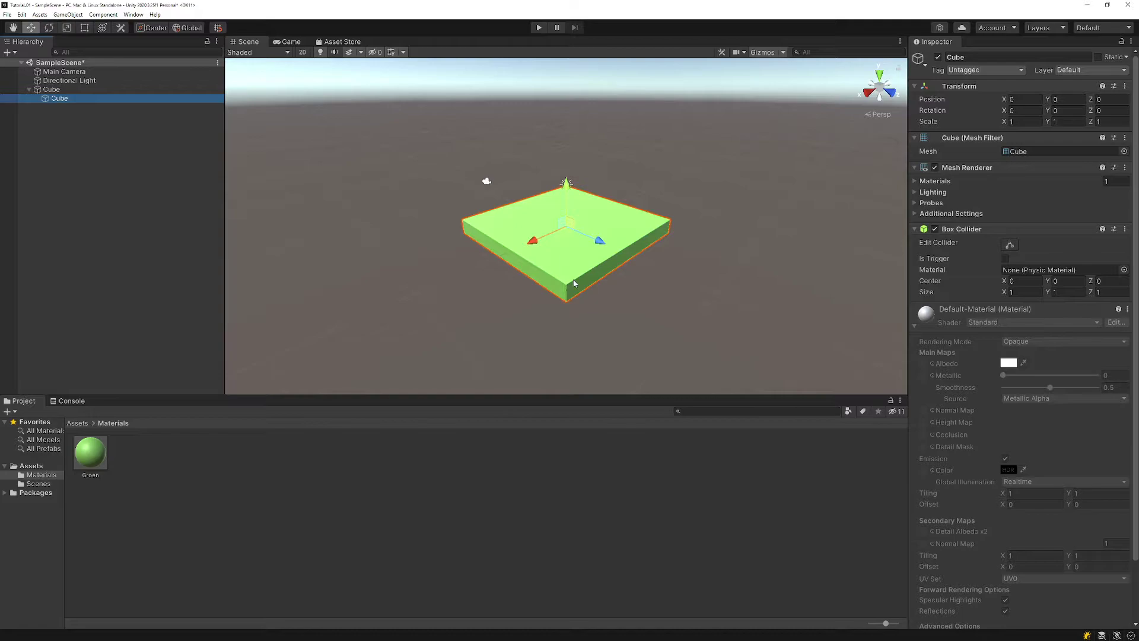
pyautogui.click(111, 141)
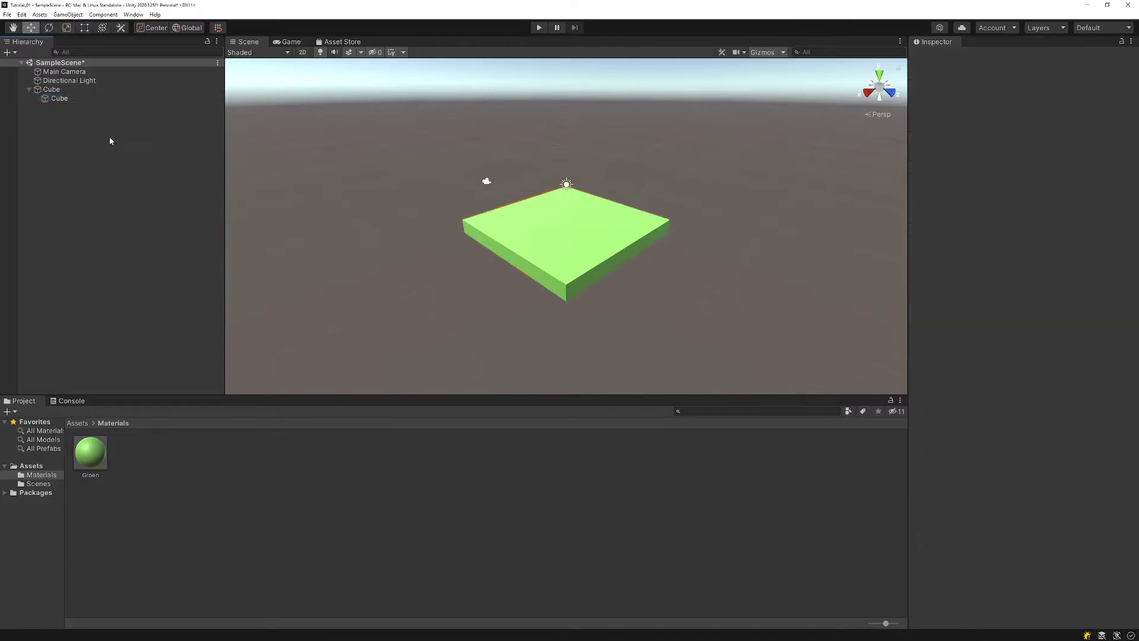
pyautogui.click(63, 100)
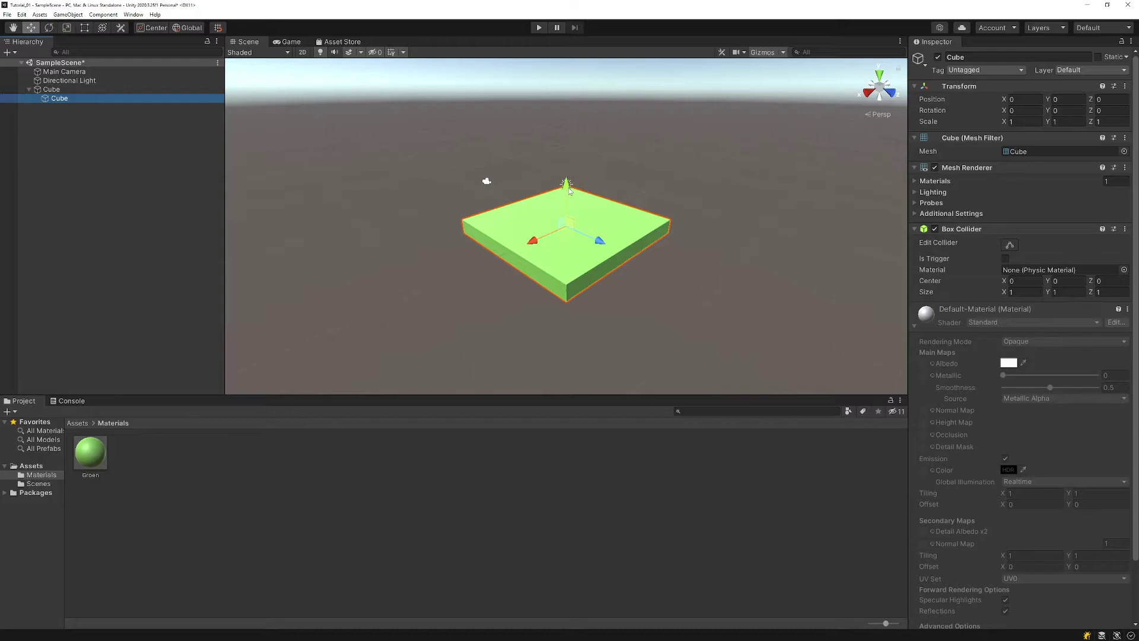
# - Move the child cube up and down along Y above the slab, then delete it
pyautogui.moveTo(568, 188); pyautogui.dragTo(558, 137)
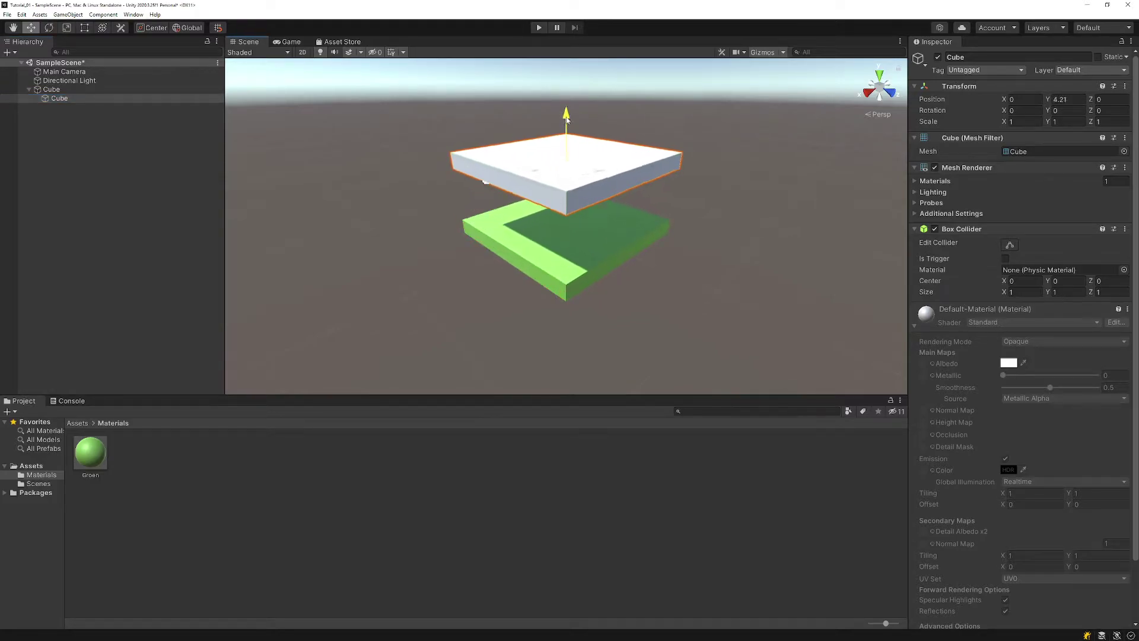
pyautogui.moveTo(559, 137); pyautogui.dragTo(571, 101)
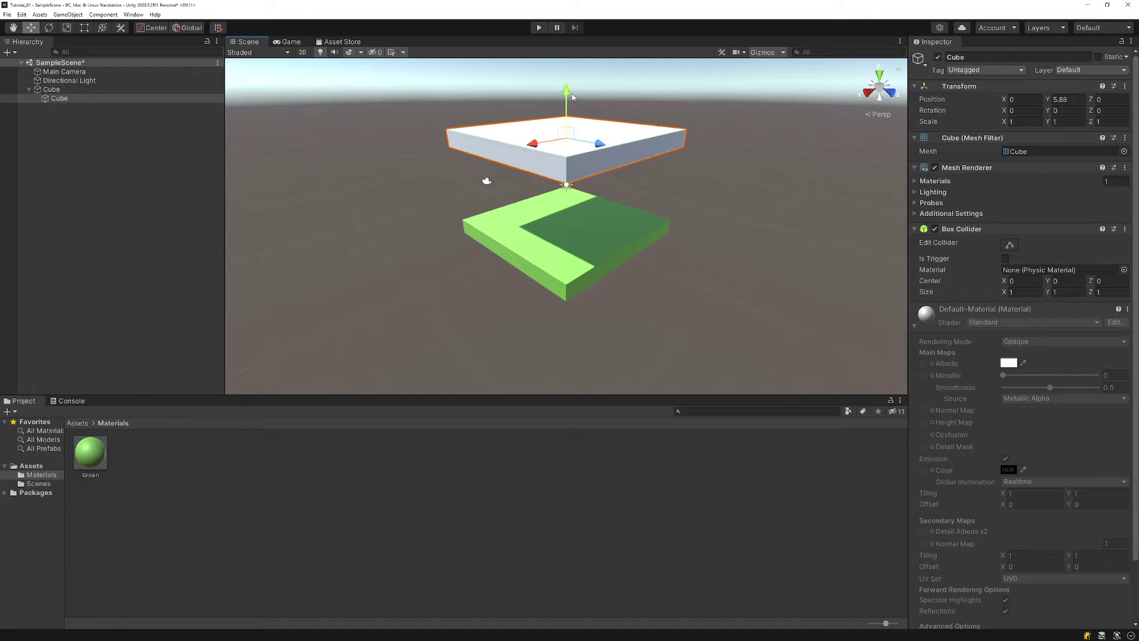
pyautogui.click(569, 223)
pyautogui.click(564, 156)
pyautogui.moveTo(565, 102)
pyautogui.mouseDown()
pyautogui.moveTo(557, 165)
pyautogui.moveTo(520, 223)
pyautogui.moveTo(570, 195)
pyautogui.moveTo(568, 212)
pyautogui.mouseUp()
pyautogui.click(555, 201)
pyautogui.click(621, 321)
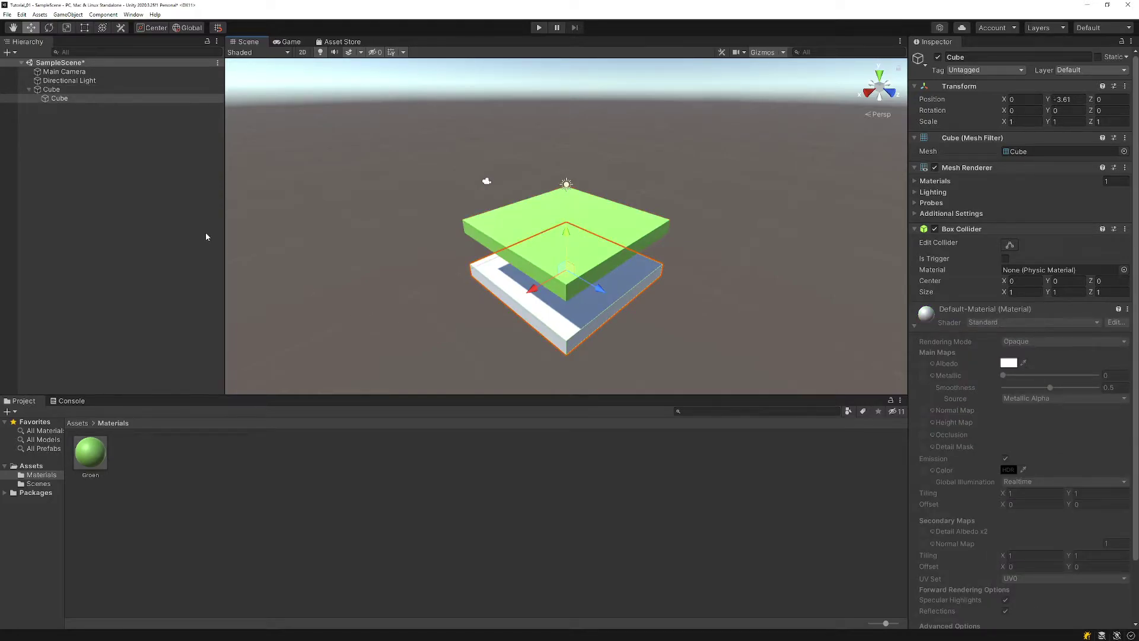
pyautogui.press('Delete')
# - Add a standalone Cube (1) and raise it above the green slab
pyautogui.rightClick(129, 130)
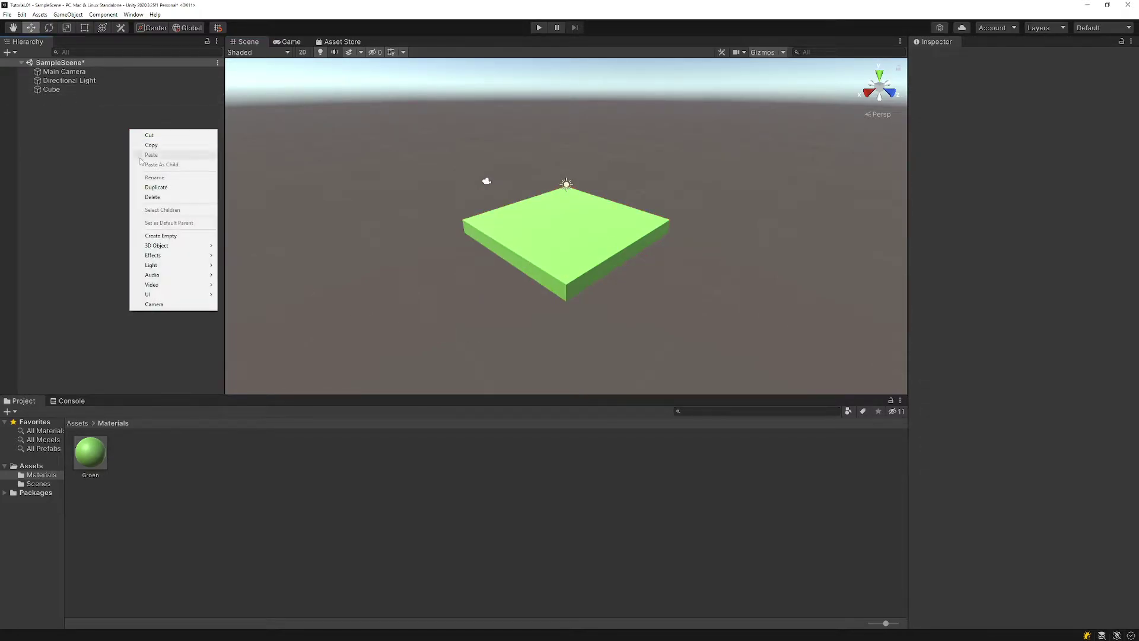
pyautogui.moveTo(198, 246)
pyautogui.click(241, 247)
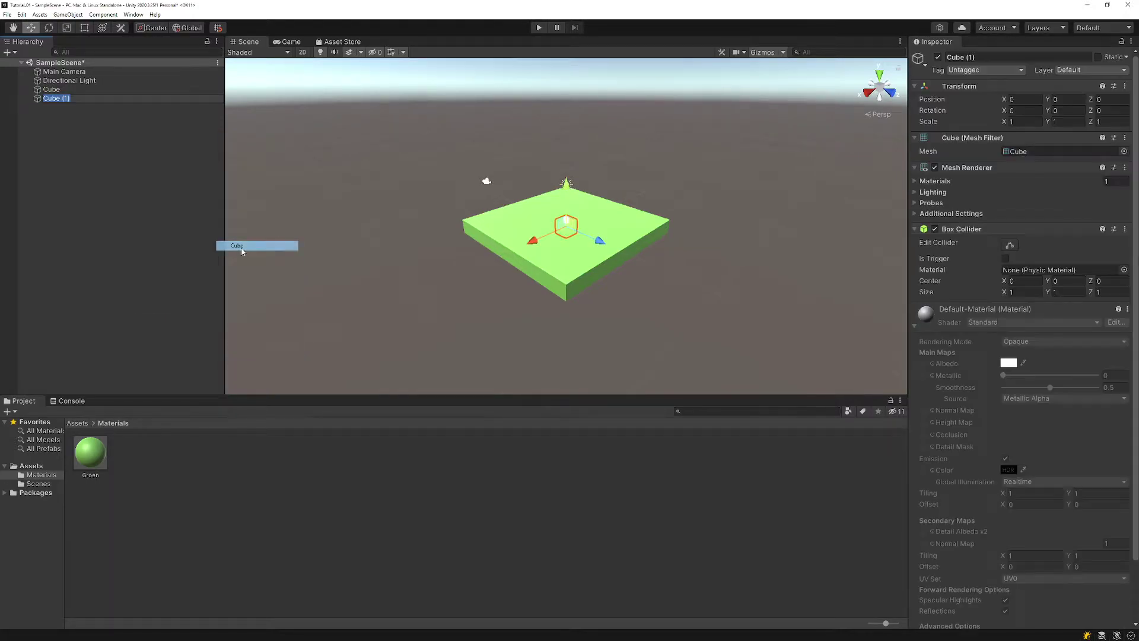
pyautogui.press('Return')
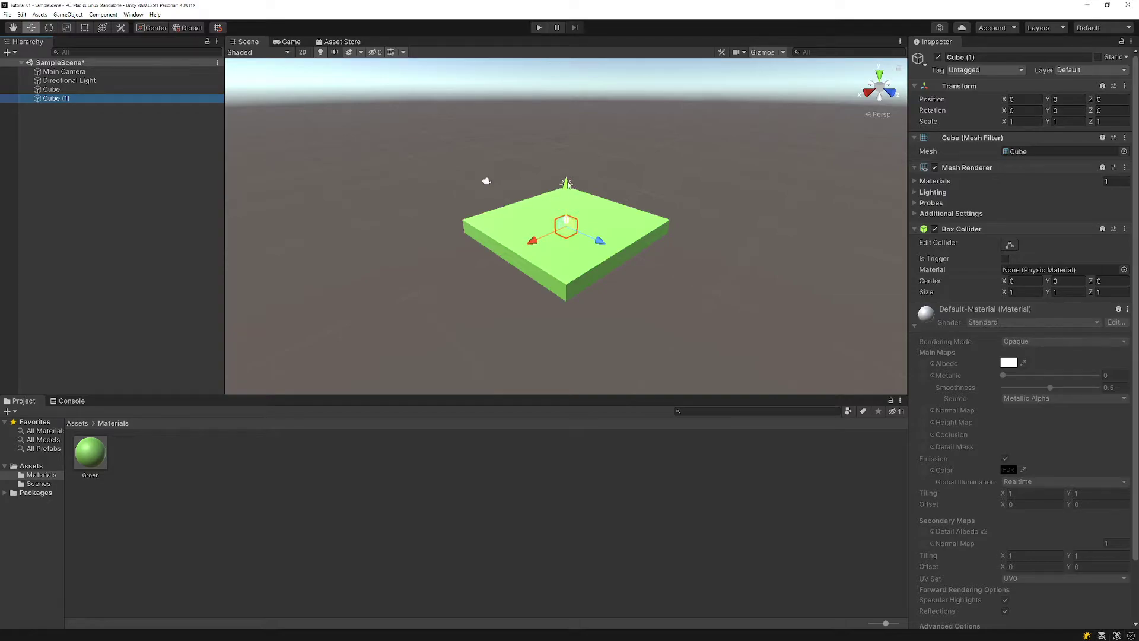
pyautogui.click(547, 194)
pyautogui.click(106, 98)
pyautogui.moveTo(568, 191); pyautogui.dragTo(567, 165)
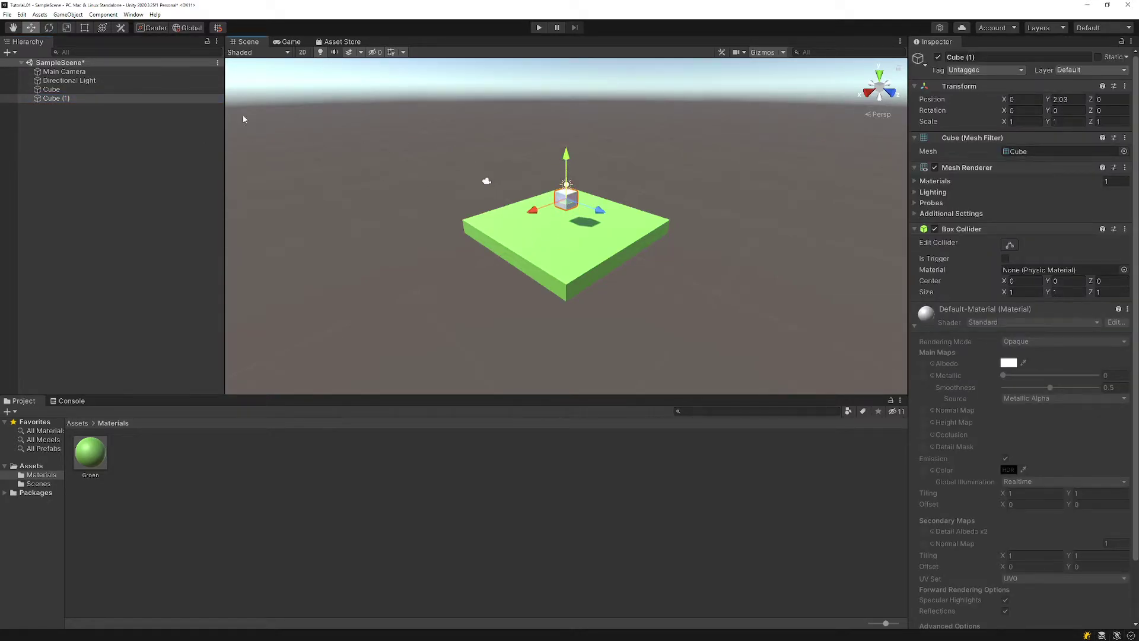
# - Create a child cube under the green Cube and raise it to Y 1.46
pyautogui.click(56, 90)
pyautogui.rightClick(56, 90)
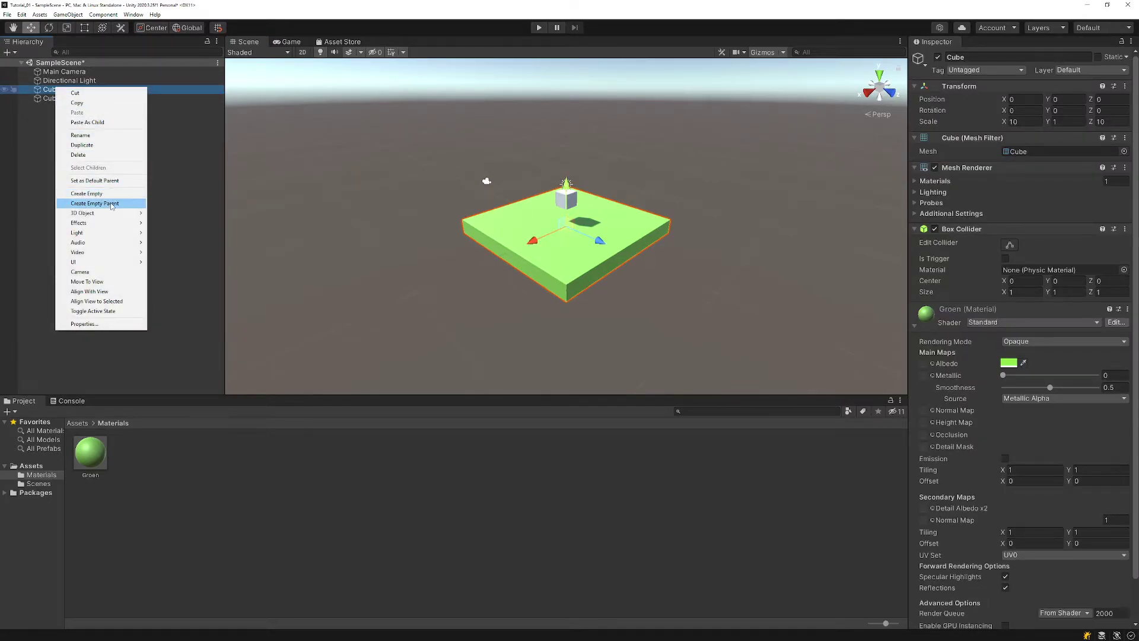
pyautogui.moveTo(133, 213)
pyautogui.click(178, 213)
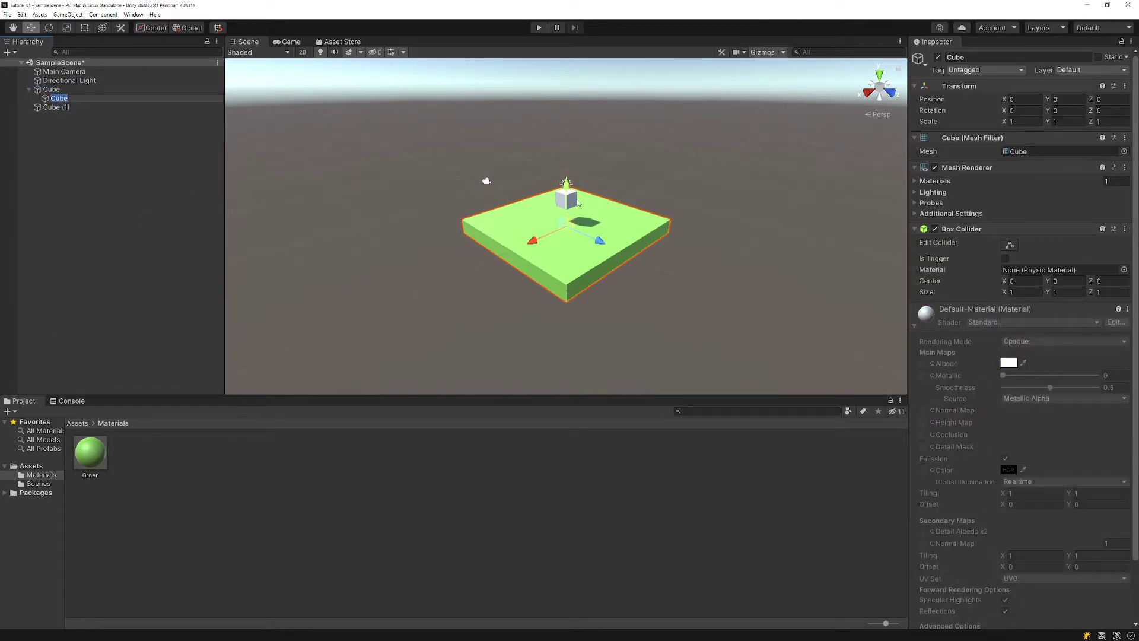
pyautogui.moveTo(567, 184); pyautogui.dragTo(567, 162)
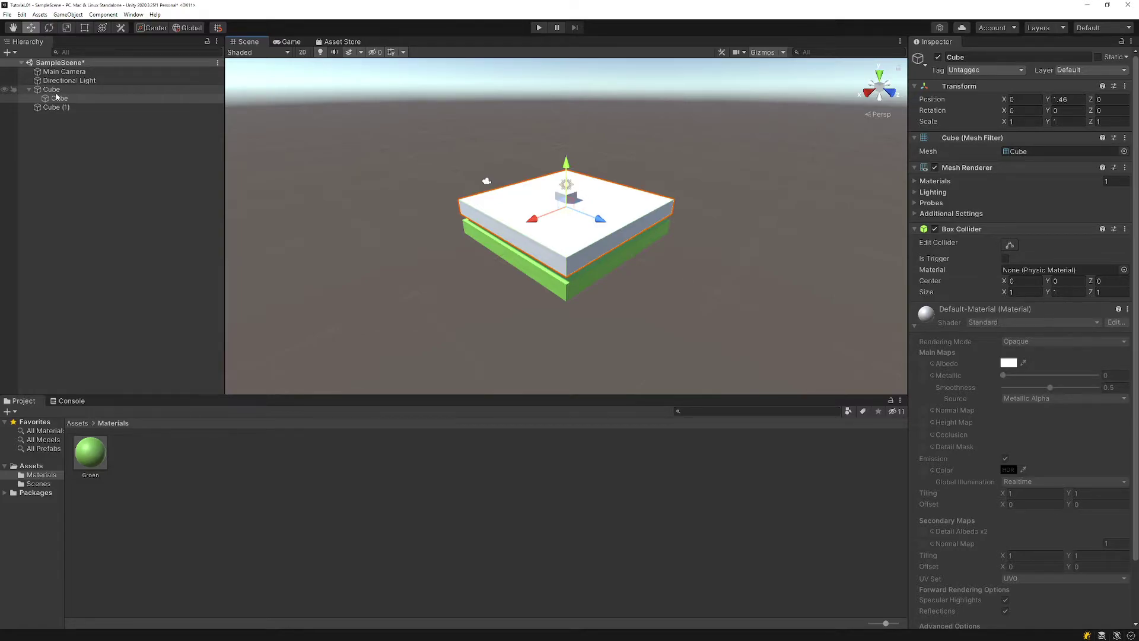
# - Delete the nested child cube and reselect Cube (1)
pyautogui.click(66, 134)
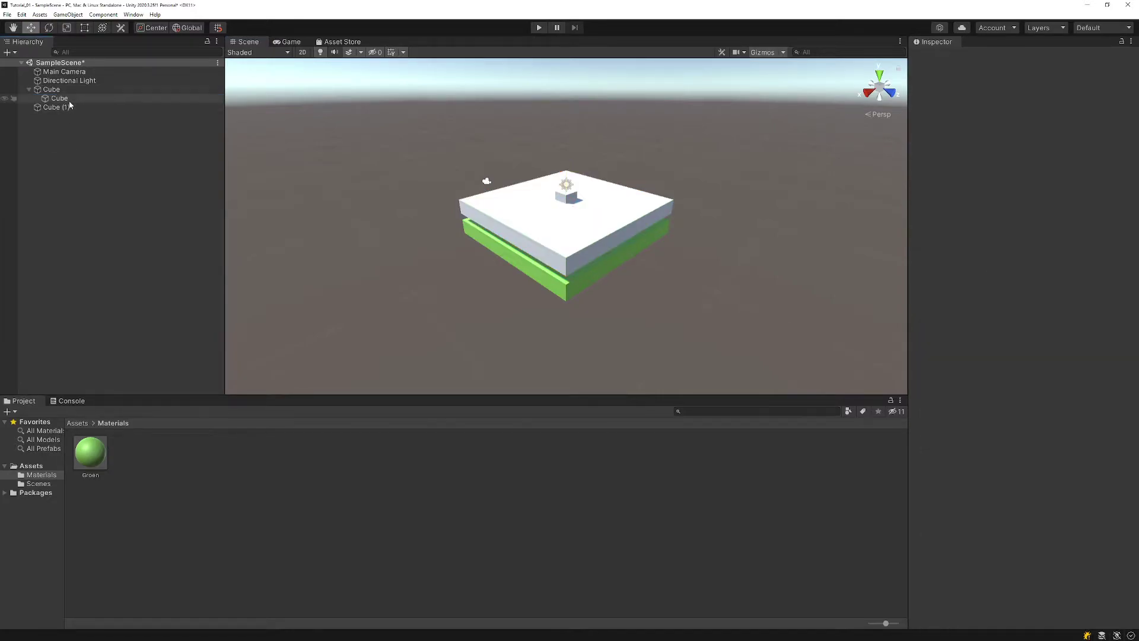
pyautogui.click(69, 99)
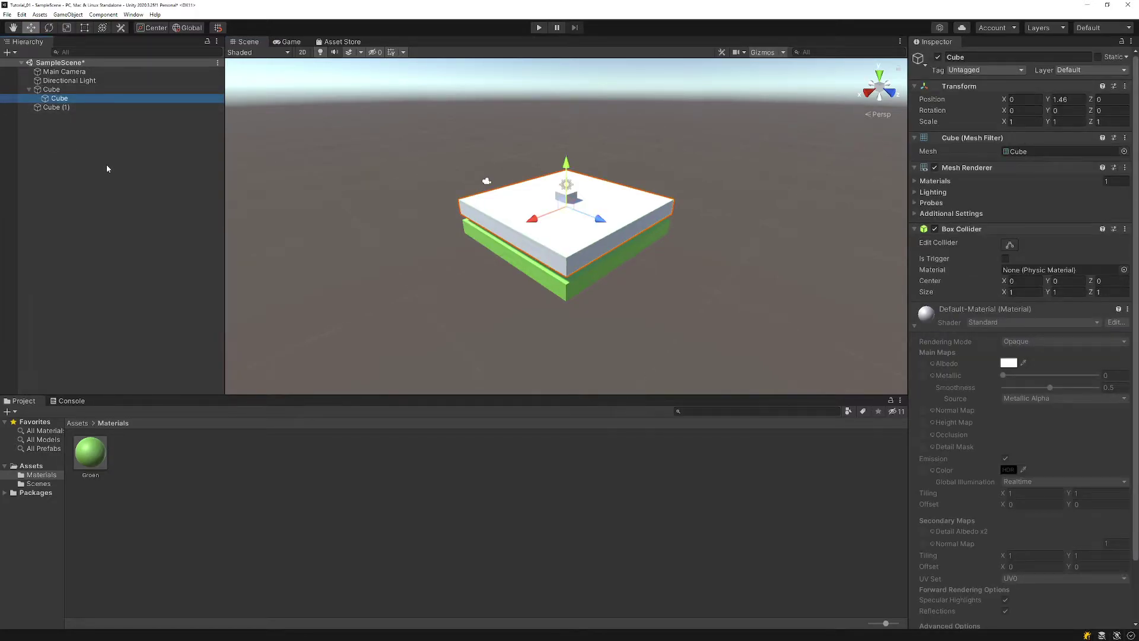
pyautogui.press('Delete')
pyautogui.click(69, 100)
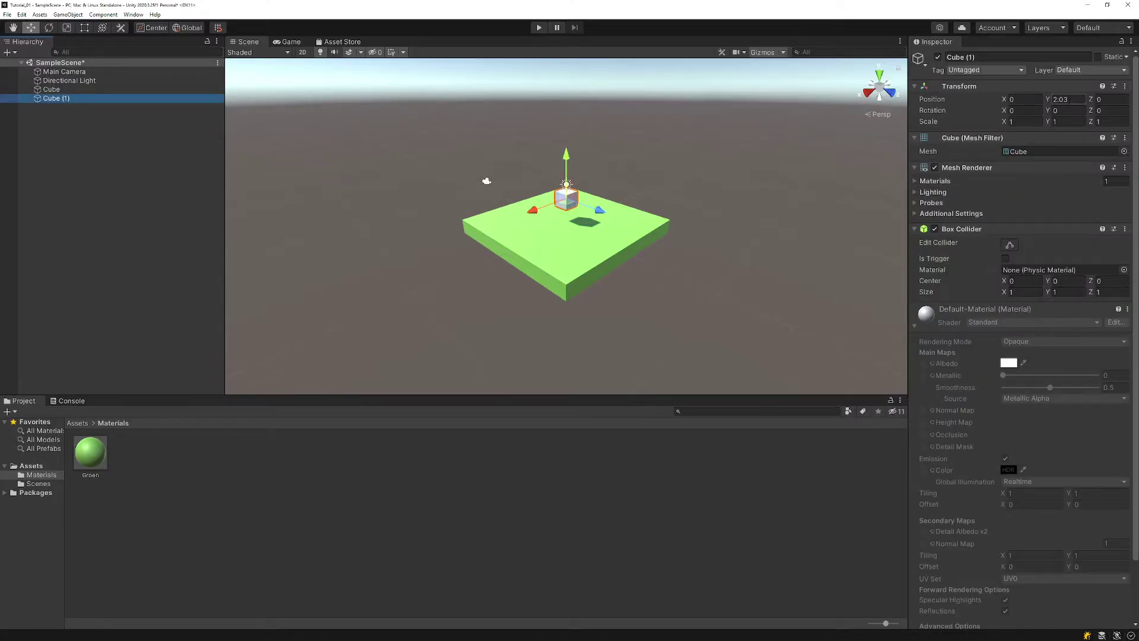
# - Try Cube (1) at heights Y 2 and Y 0, then reset its Transform
pyautogui.click(1060, 99)
pyautogui.write('2')
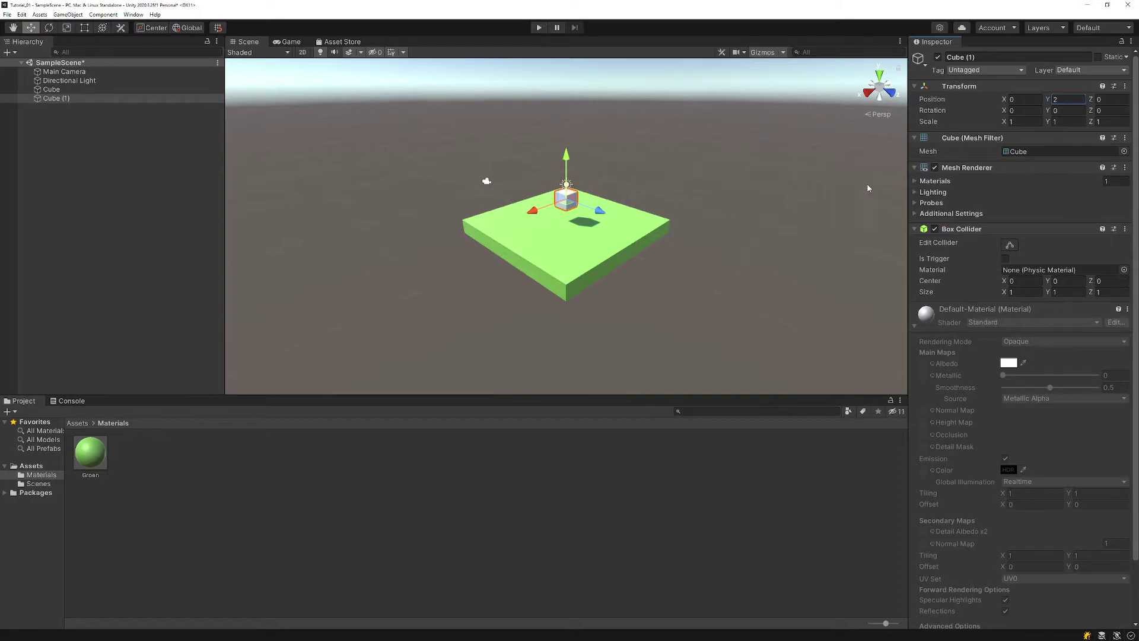
pyautogui.click(80, 99)
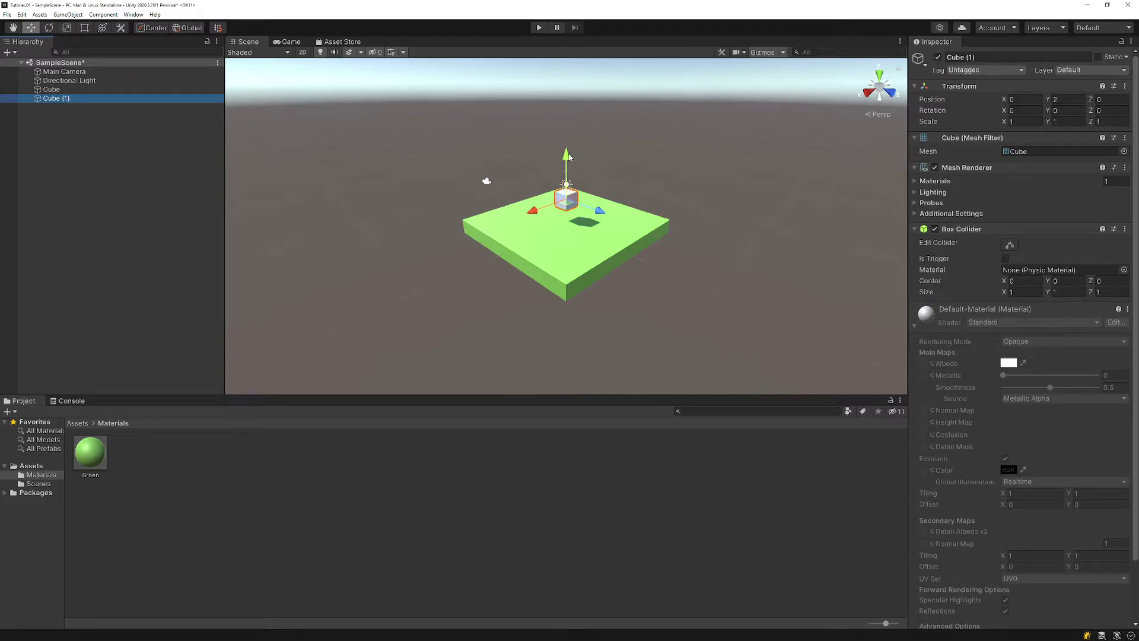
pyautogui.moveTo(568, 156)
pyautogui.mouseDown()
pyautogui.moveTo(568, 107)
pyautogui.moveTo(573, 117)
pyautogui.mouseUp()
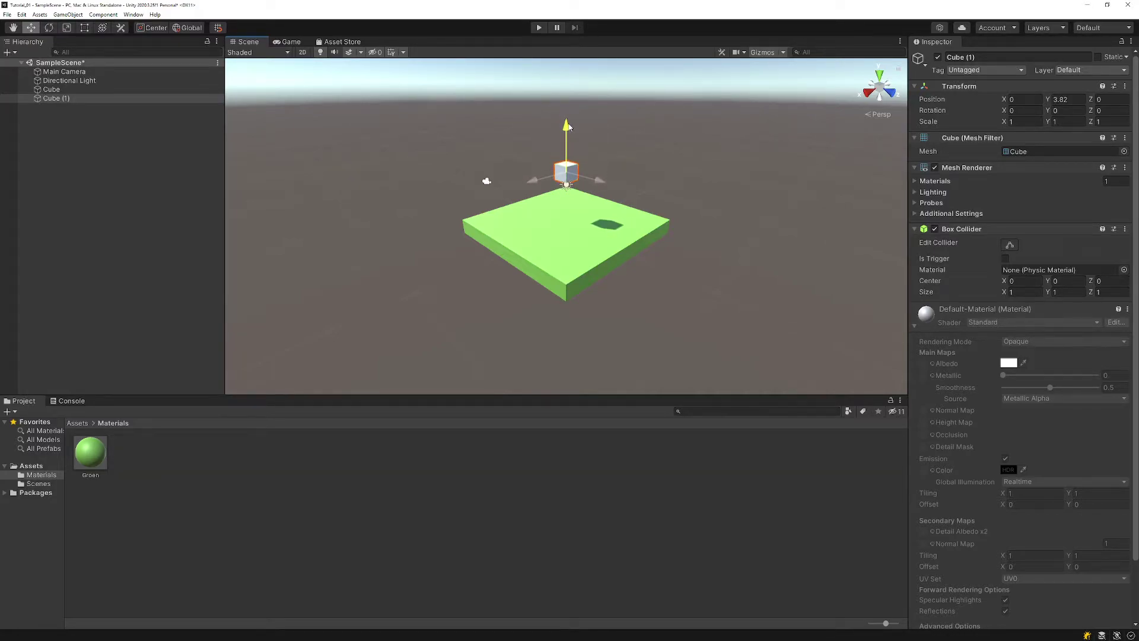
pyautogui.moveTo(573, 116)
pyautogui.mouseDown()
pyautogui.moveTo(566, 147)
pyautogui.moveTo(579, 141)
pyautogui.mouseUp()
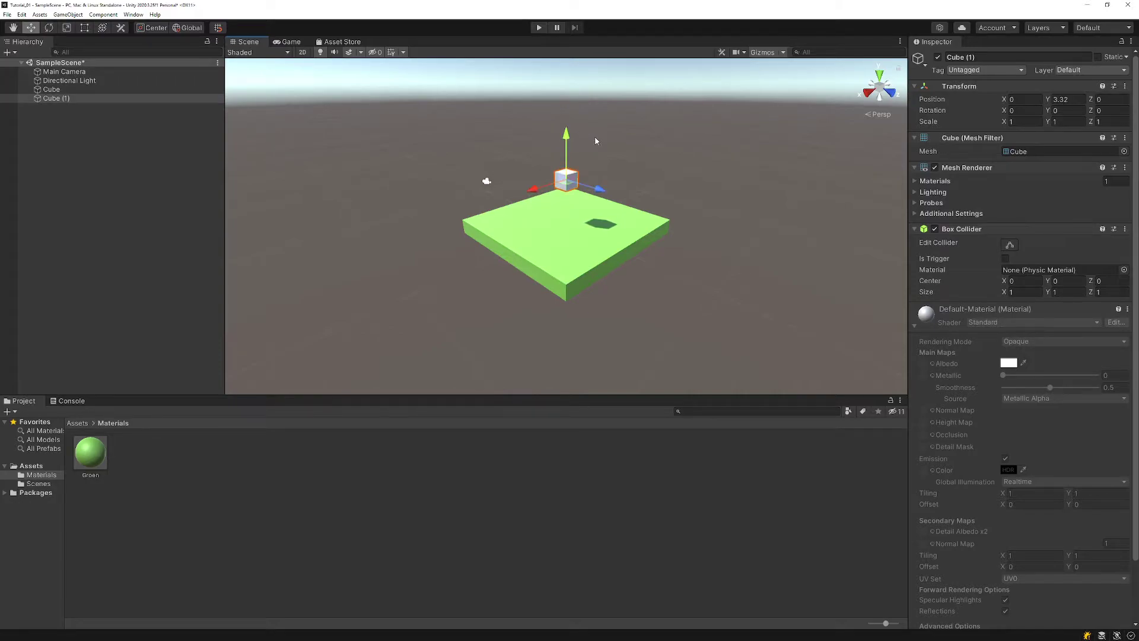
pyautogui.click(1065, 99)
pyautogui.write('0')
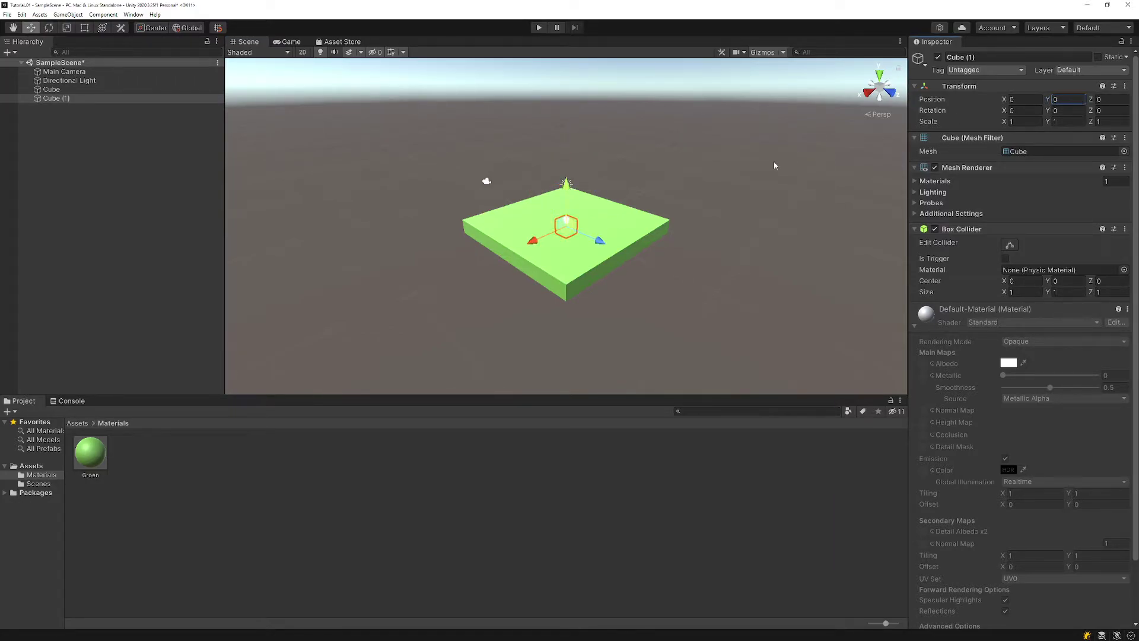
pyautogui.click(1125, 86)
pyautogui.click(1096, 97)
# - Lift Cube (1) to Y 1, set its Z scale to 10, and view from the top
pyautogui.moveTo(569, 190); pyautogui.dragTo(574, 177)
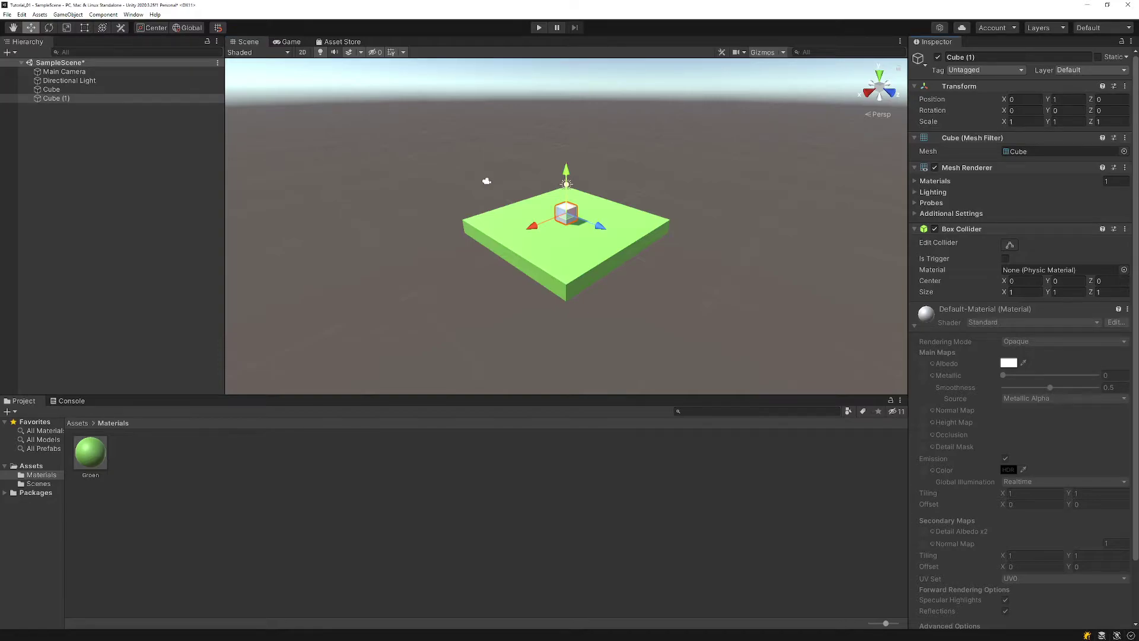
pyautogui.click(1029, 122)
pyautogui.click(1111, 122)
pyautogui.write('10')
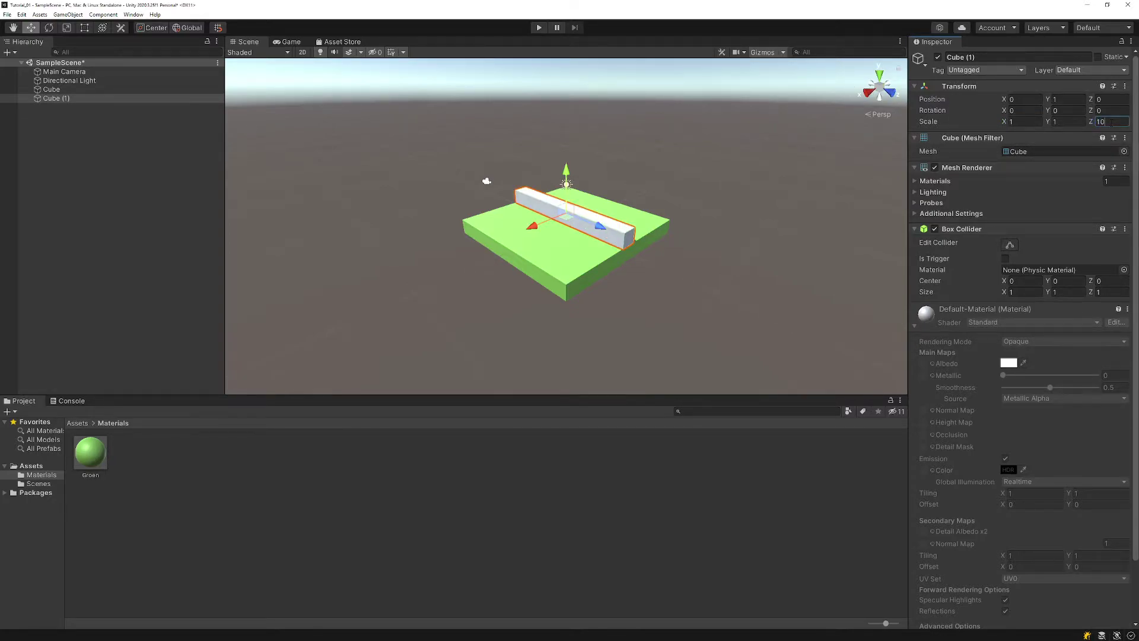
pyautogui.click(807, 205)
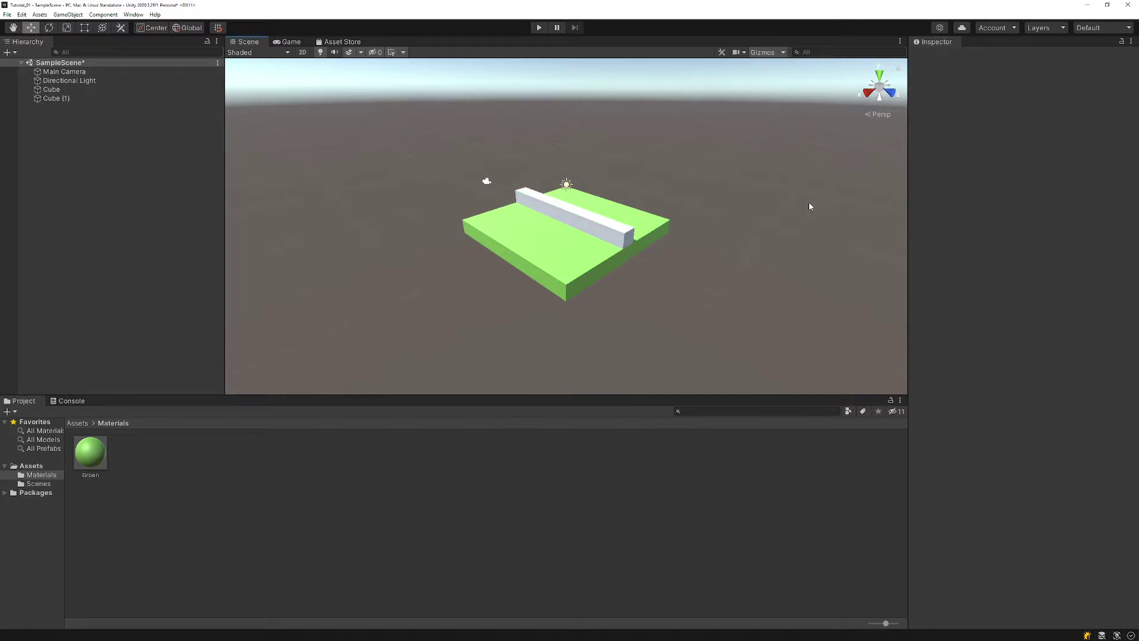
pyautogui.click(629, 235)
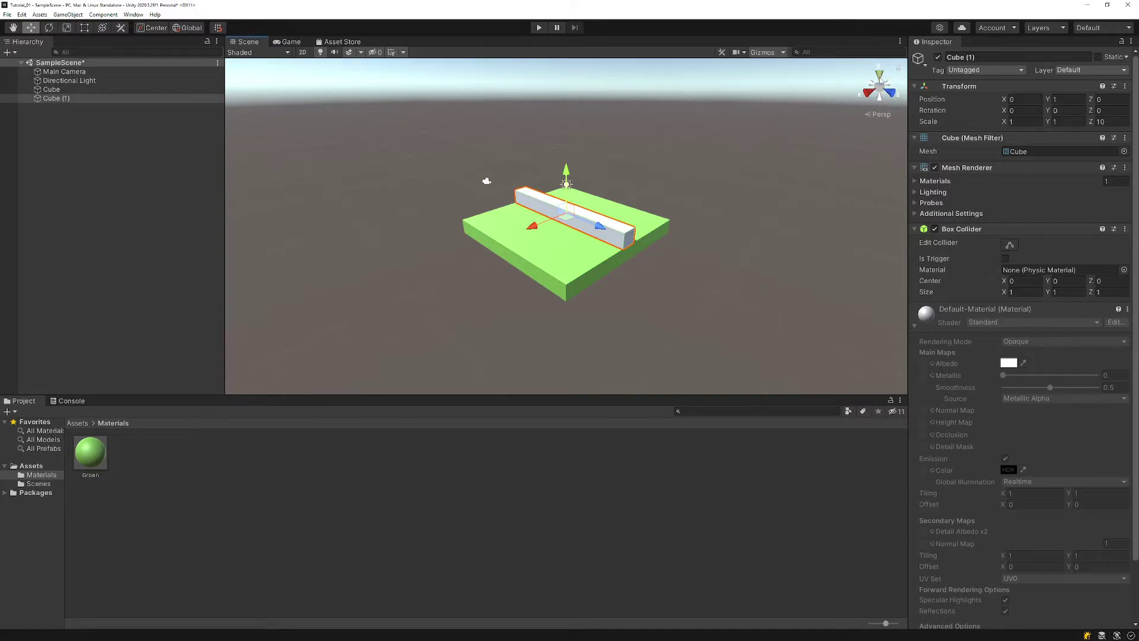
pyautogui.click(881, 79)
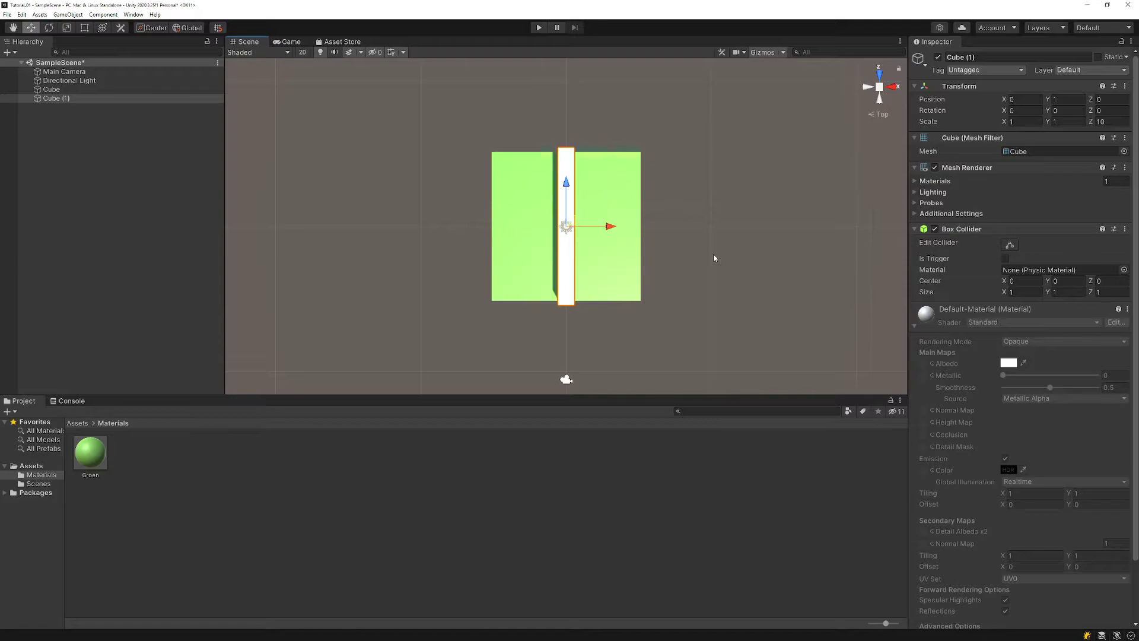
# - In an orthographic top view, slide the white wall left to X -4.5
pyautogui.click(880, 87)
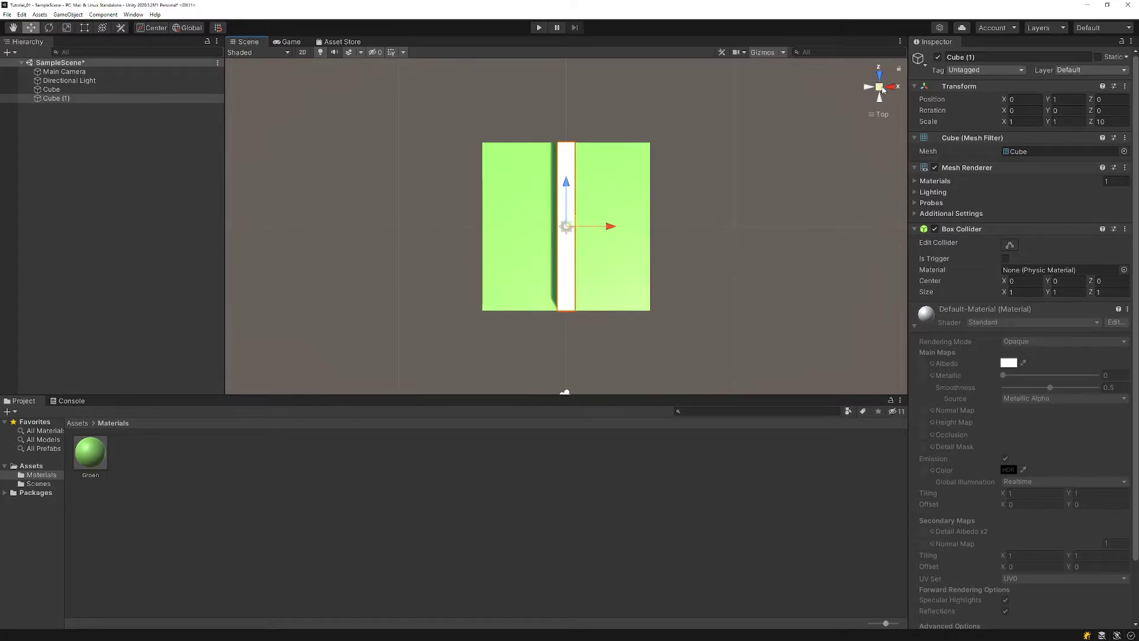
pyautogui.click(880, 87)
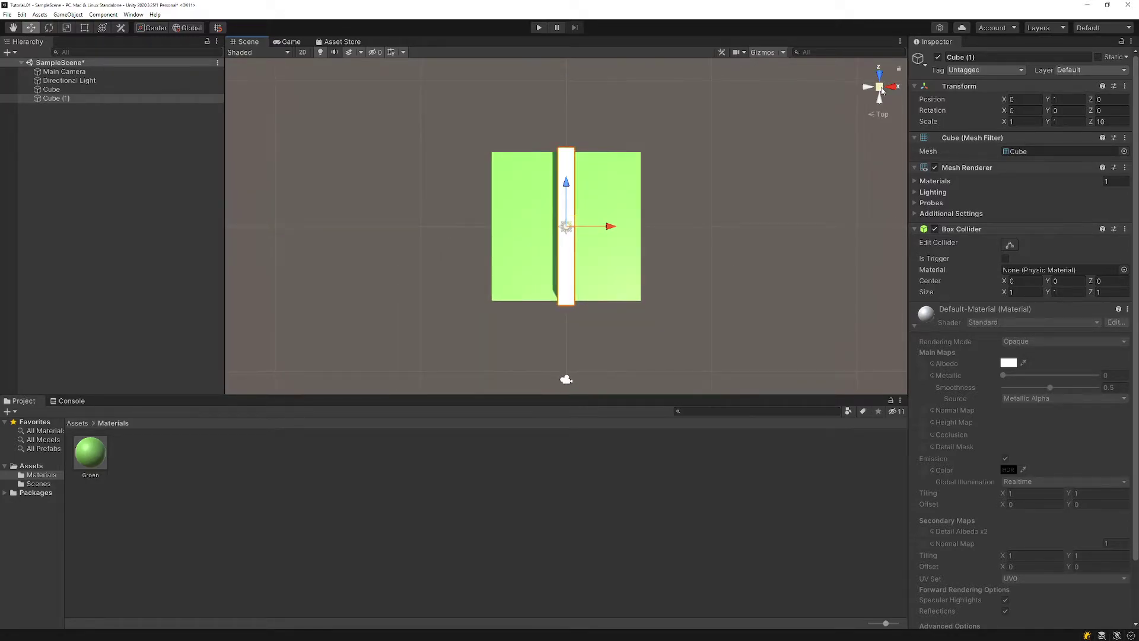
pyautogui.click(881, 88)
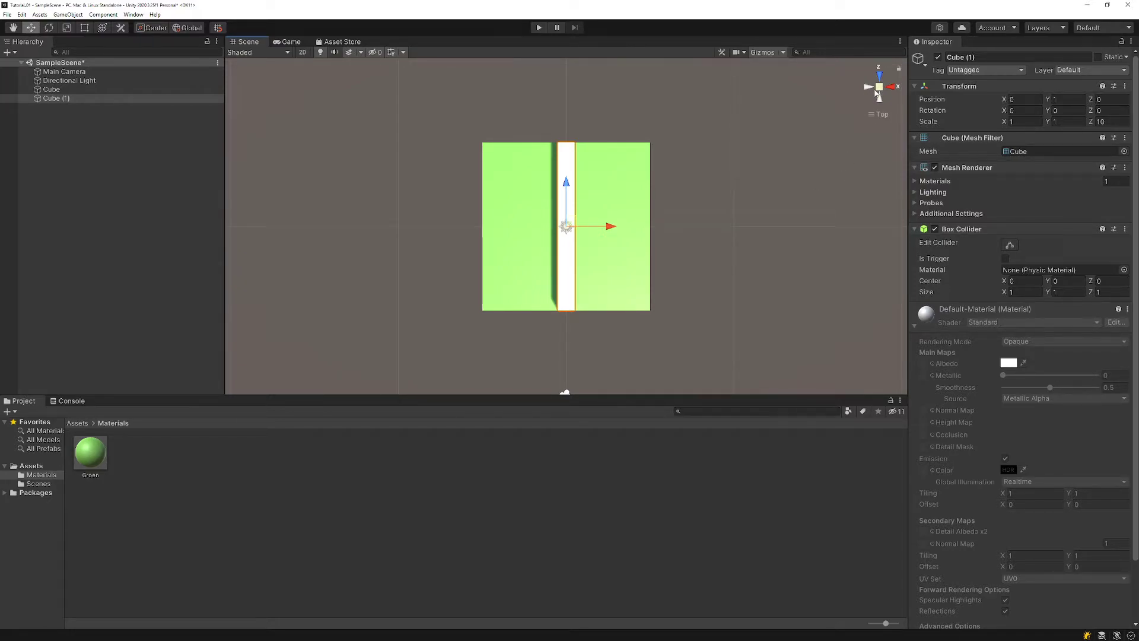
pyautogui.scroll(4, 724, 282)
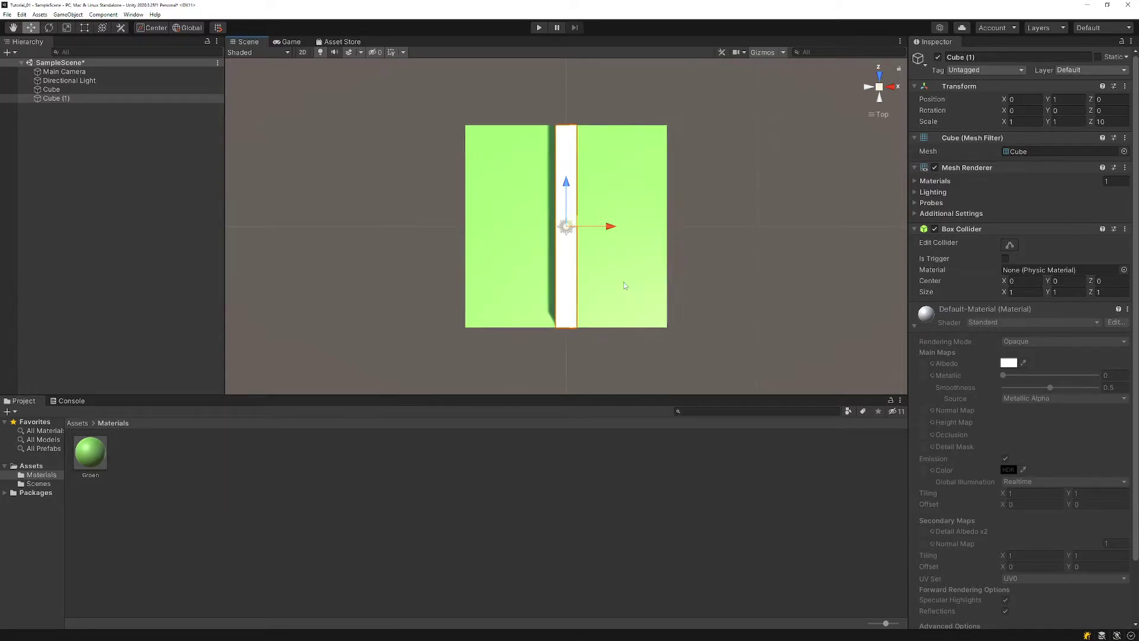
pyautogui.click(816, 322)
pyautogui.click(573, 270)
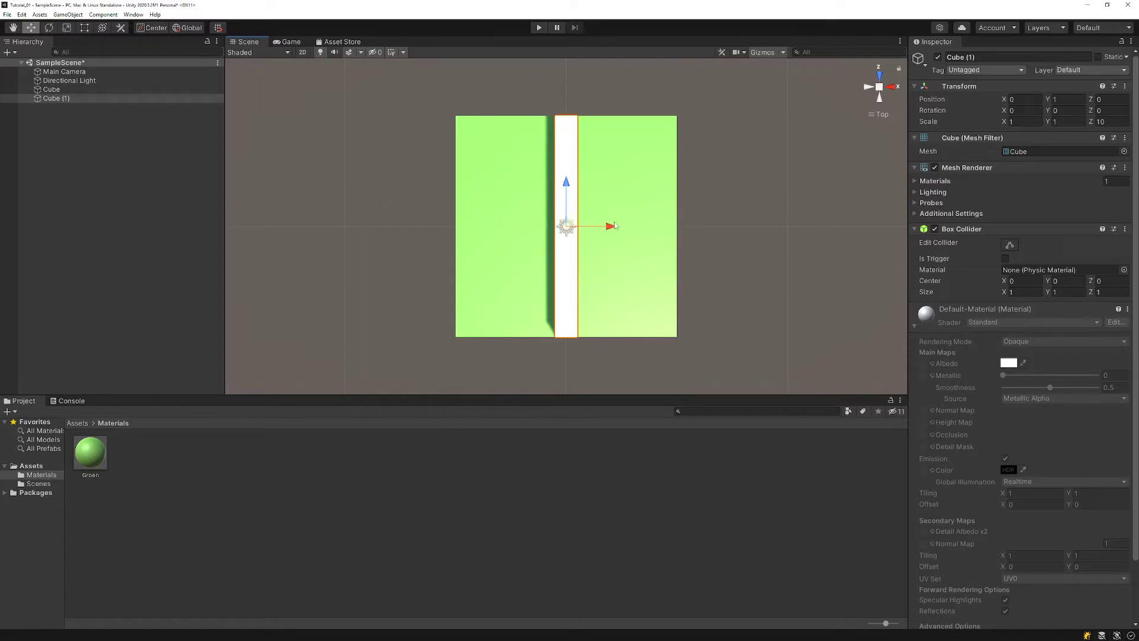
pyautogui.moveTo(613, 226); pyautogui.dragTo(511, 228)
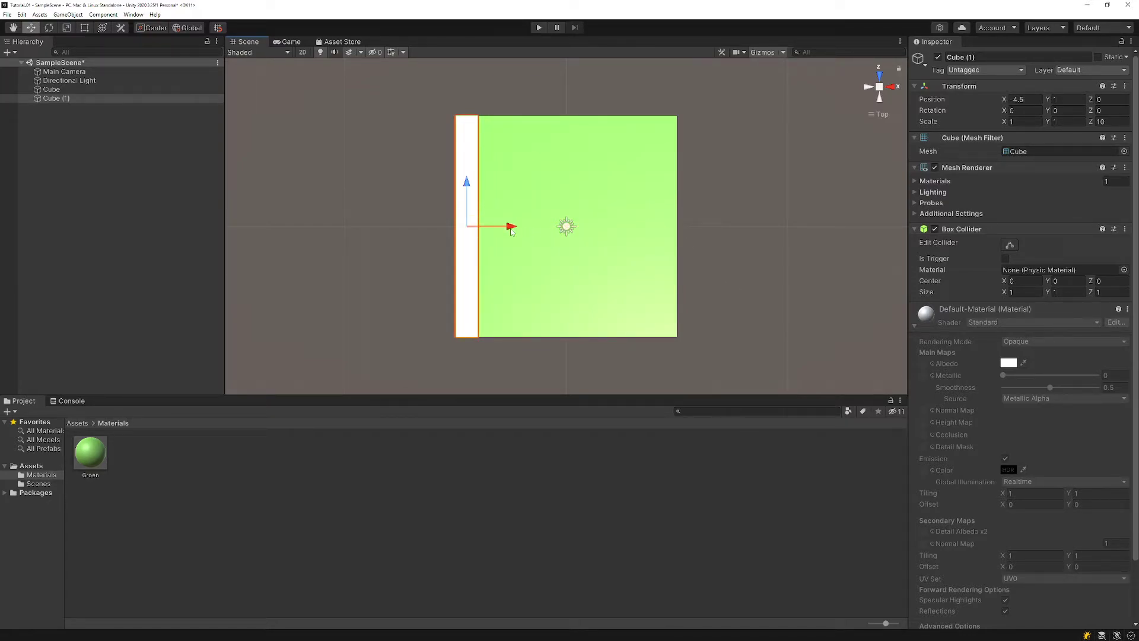
pyautogui.click(324, 280)
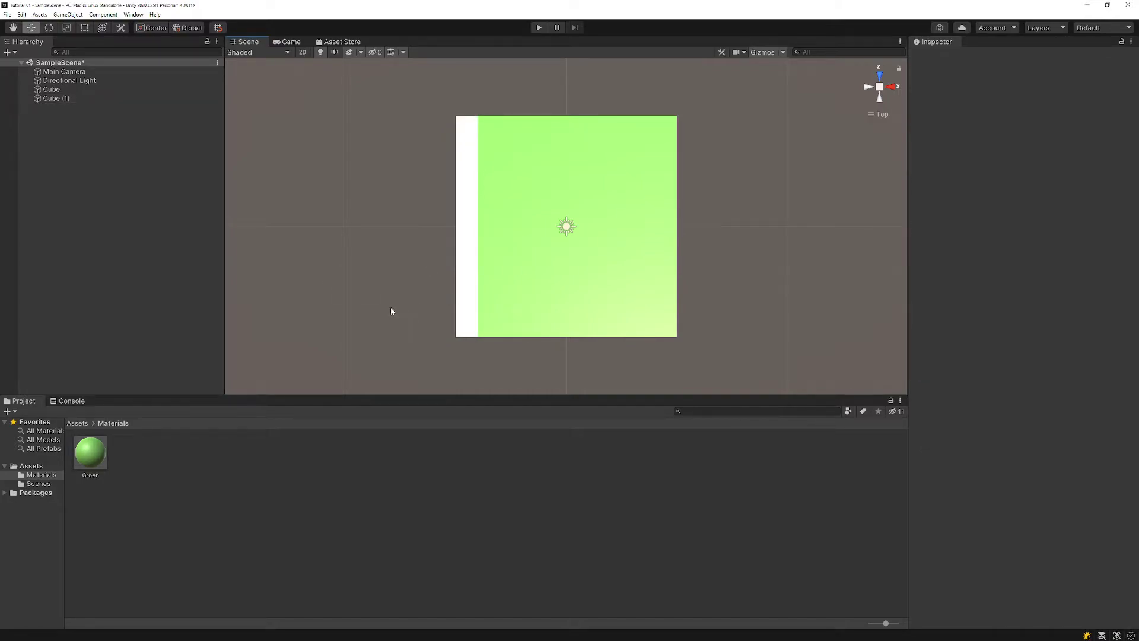
# - Orbit back to an angled perspective view of the platform and wall
pyautogui.moveTo(399, 331); pyautogui.dragTo(418, 343, button='middle')
pyautogui.keyDown('alt'); pyautogui.moveTo(418, 342); pyautogui.dragTo(361, 177); pyautogui.keyUp('alt')
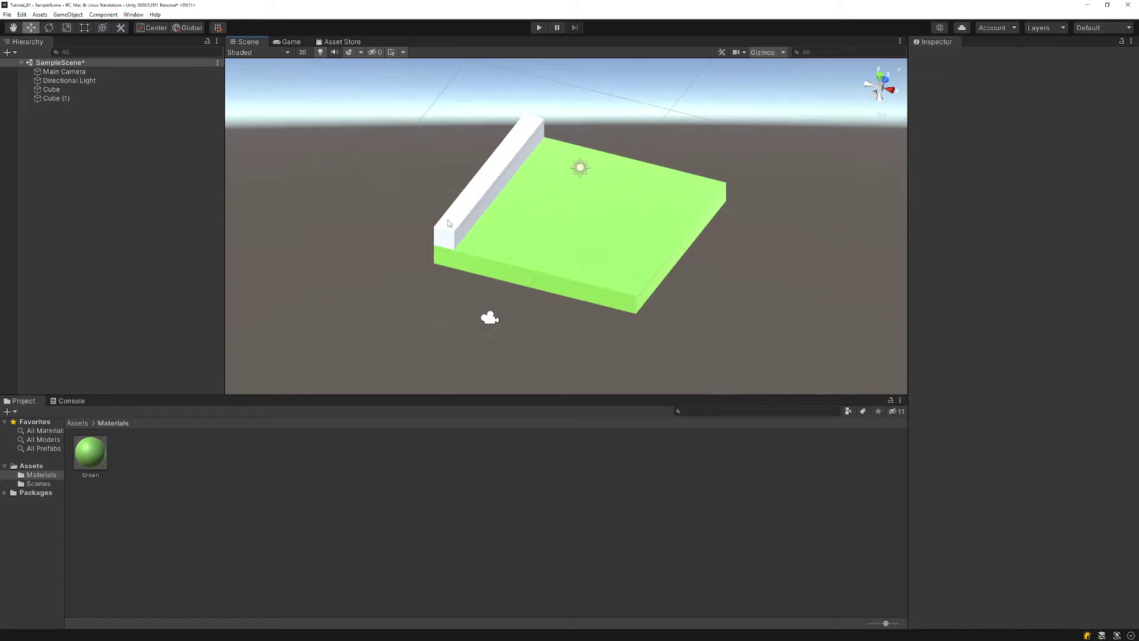
pyautogui.click(472, 198)
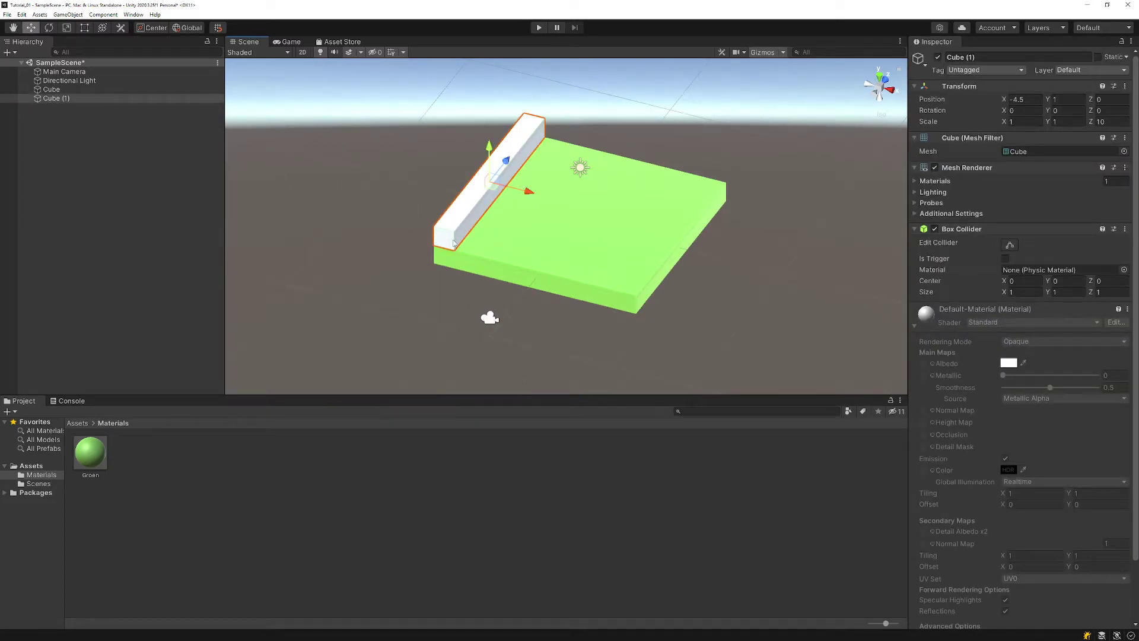
pyautogui.click(277, 483)
# - Create a new material named Bruin in the Materials folder
pyautogui.rightClick(245, 463)
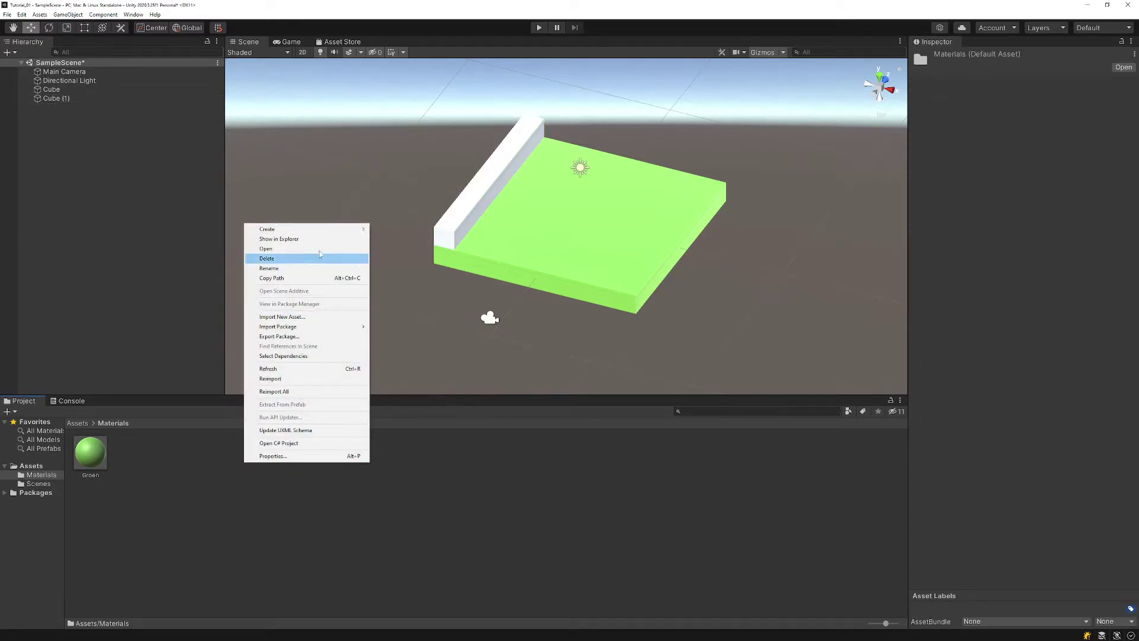
pyautogui.moveTo(321, 230)
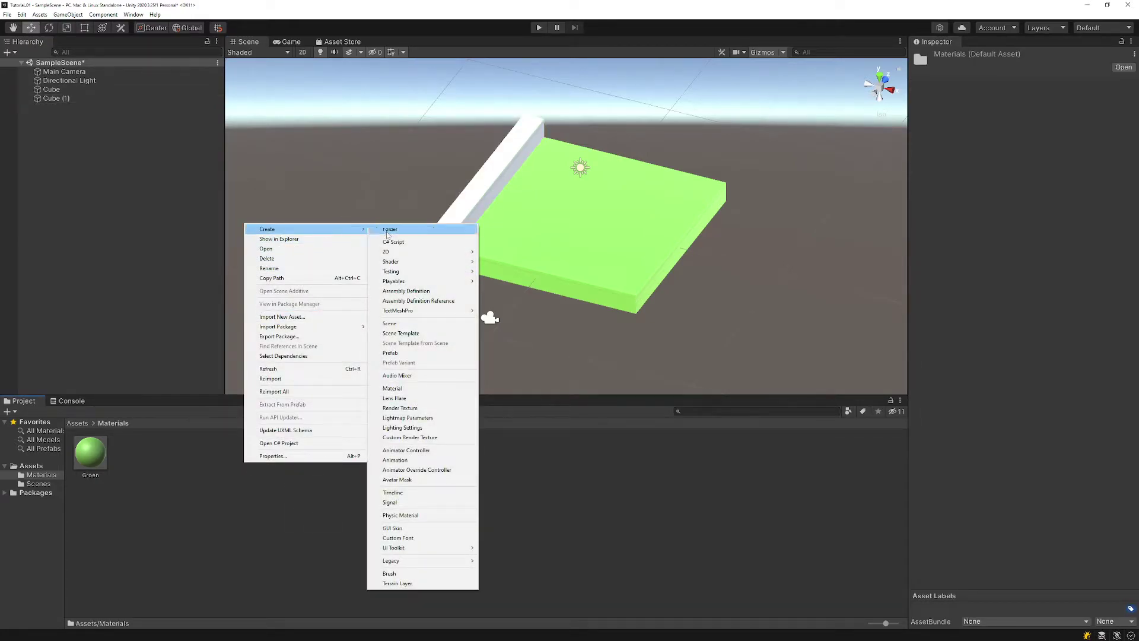
pyautogui.click(410, 389)
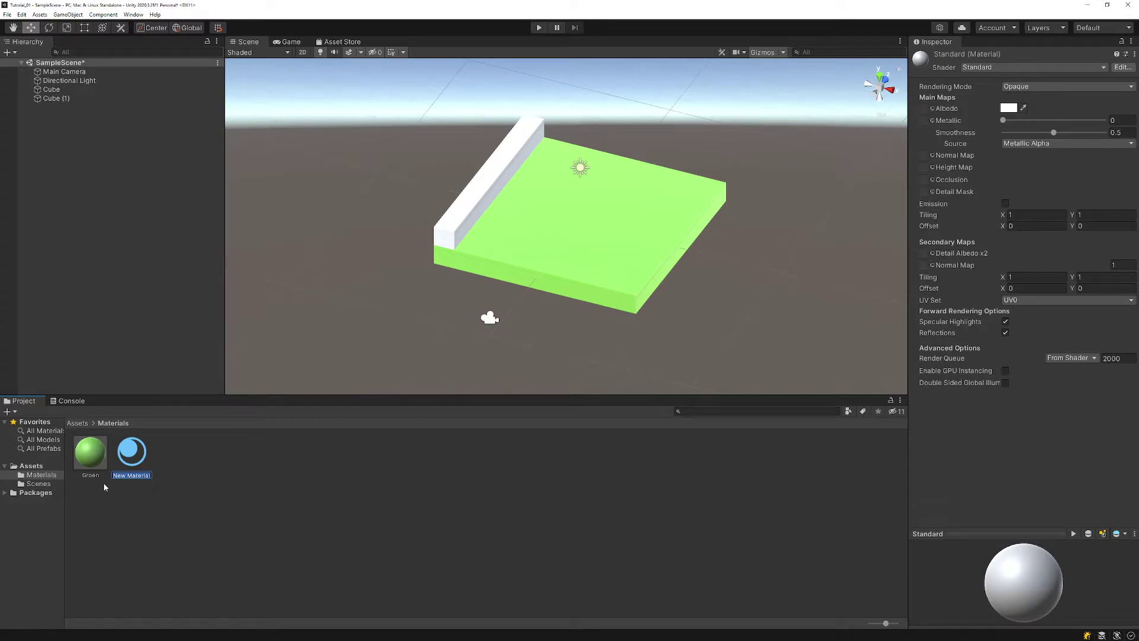
pyautogui.write('Bruin')
pyautogui.press('Return')
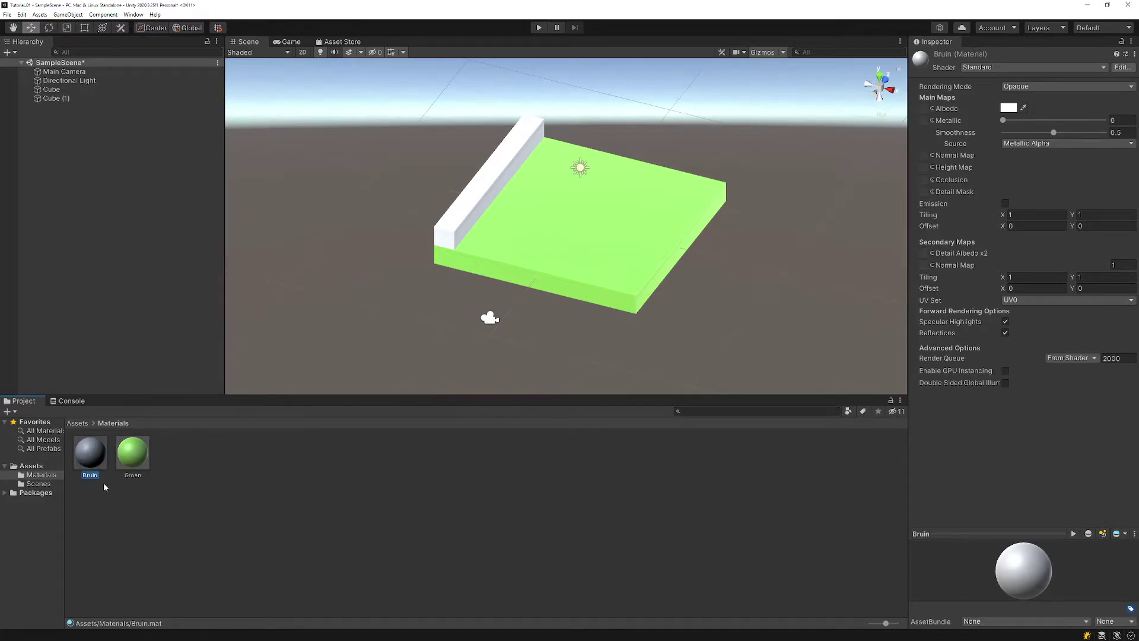
# - Set Bruin's albedo colour to a dark red
pyautogui.click(1009, 108)
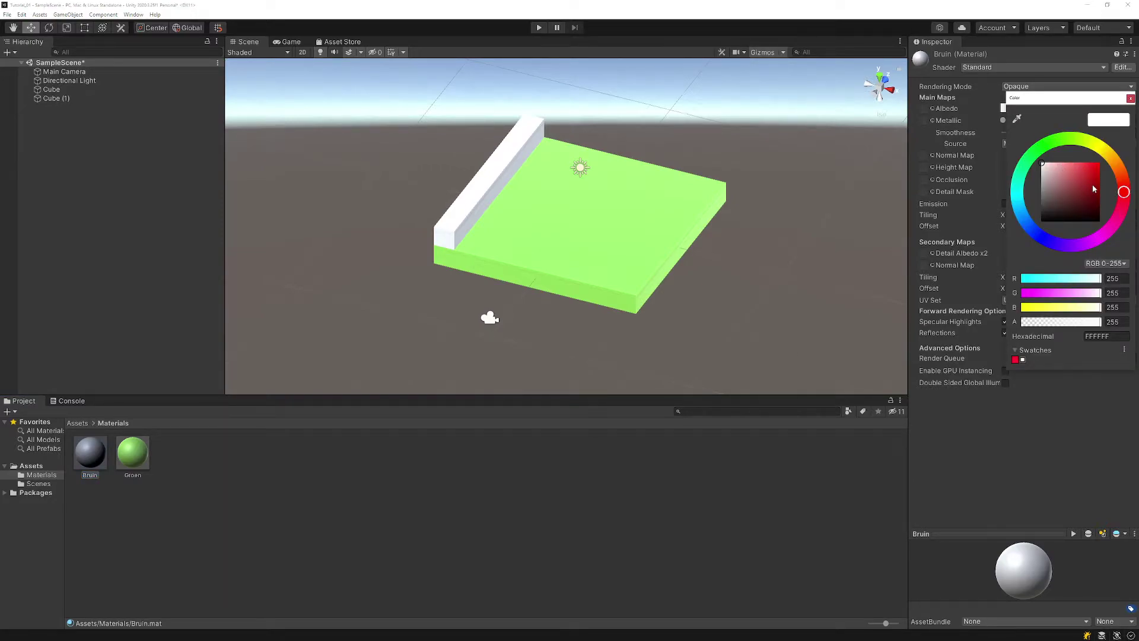
pyautogui.moveTo(1094, 191); pyautogui.dragTo(1095, 189)
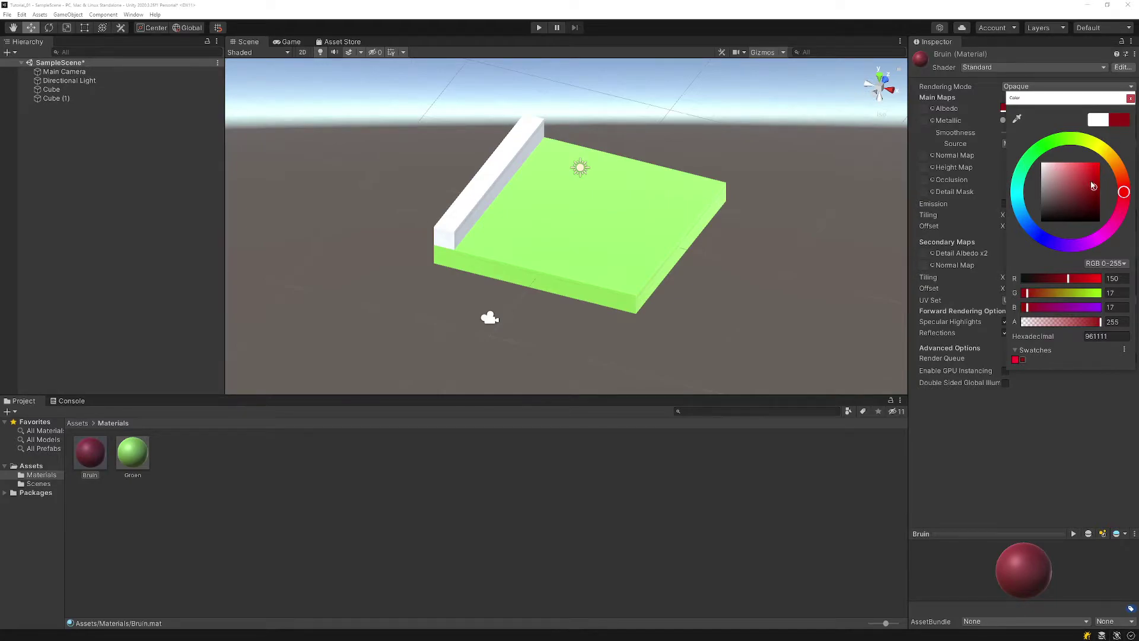
pyautogui.click(1088, 201)
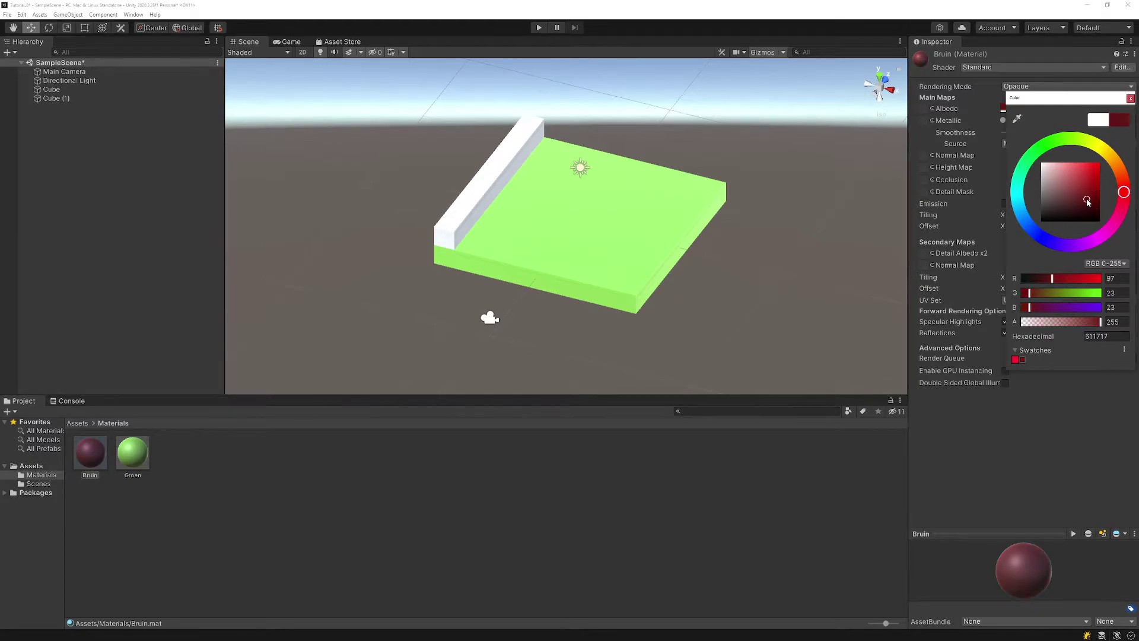
pyautogui.moveTo(1088, 203); pyautogui.dragTo(1090, 196)
pyautogui.moveTo(1092, 200)
pyautogui.mouseDown()
pyautogui.moveTo(1079, 174)
pyautogui.moveTo(1088, 169)
pyautogui.mouseUp()
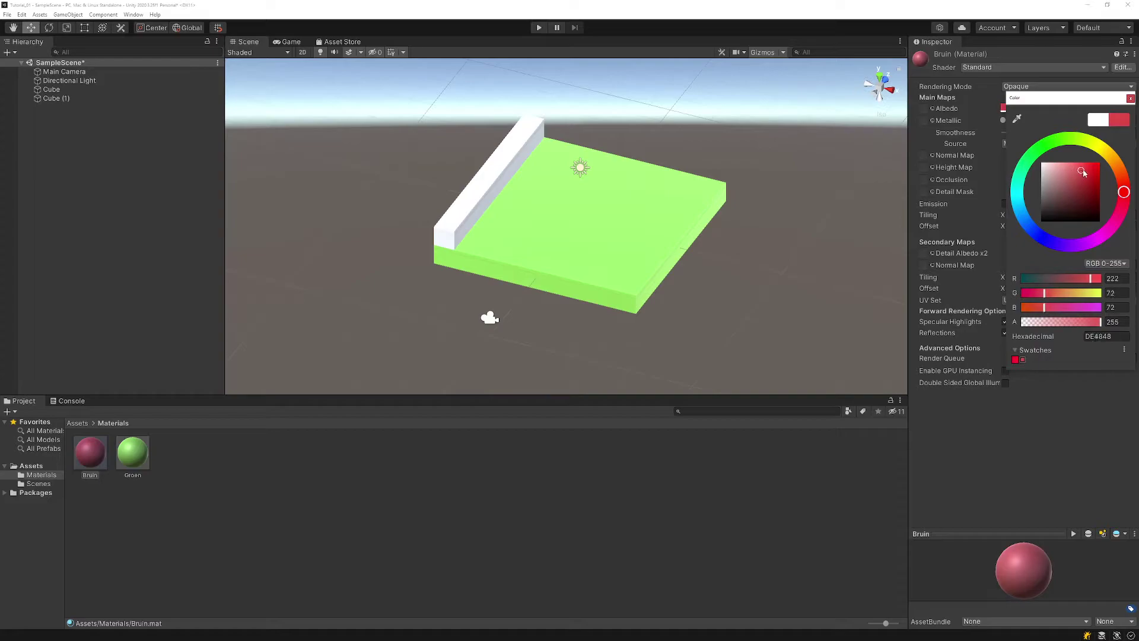
pyautogui.click(531, 505)
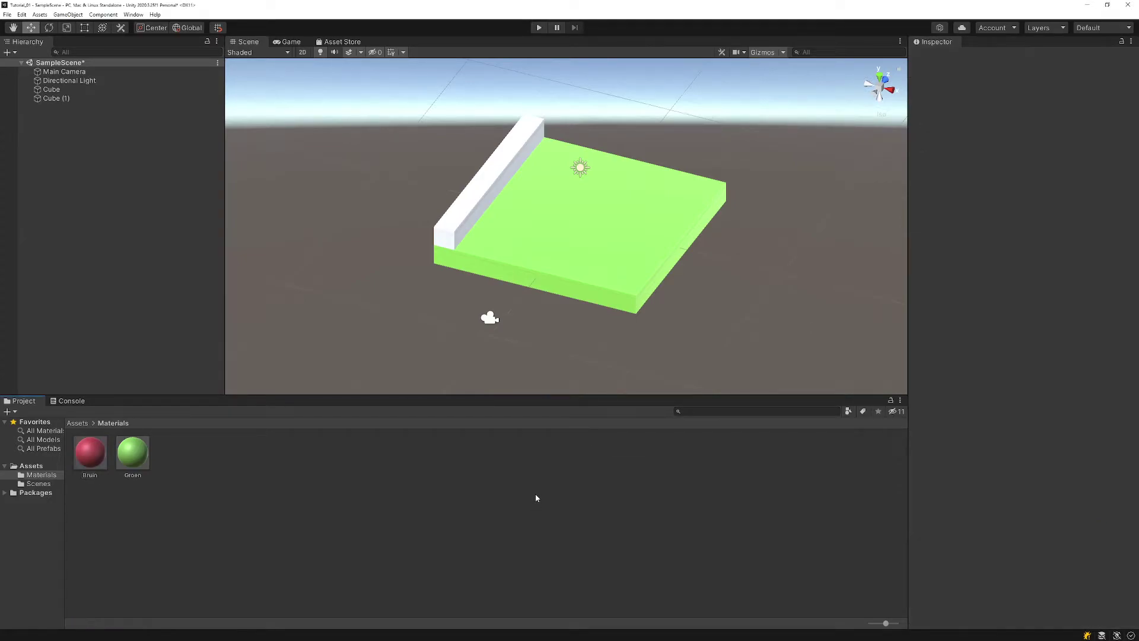
# - Apply Bruin to the white wall cube and deepen its albedo to 791212
pyautogui.moveTo(92, 468); pyautogui.dragTo(457, 222)
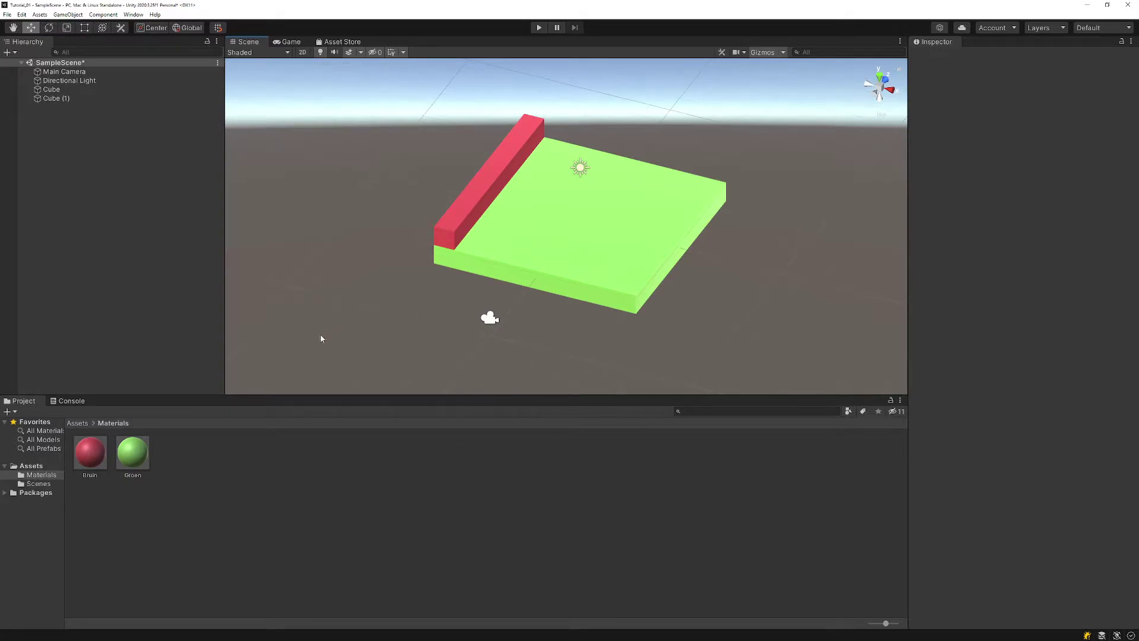
pyautogui.click(105, 463)
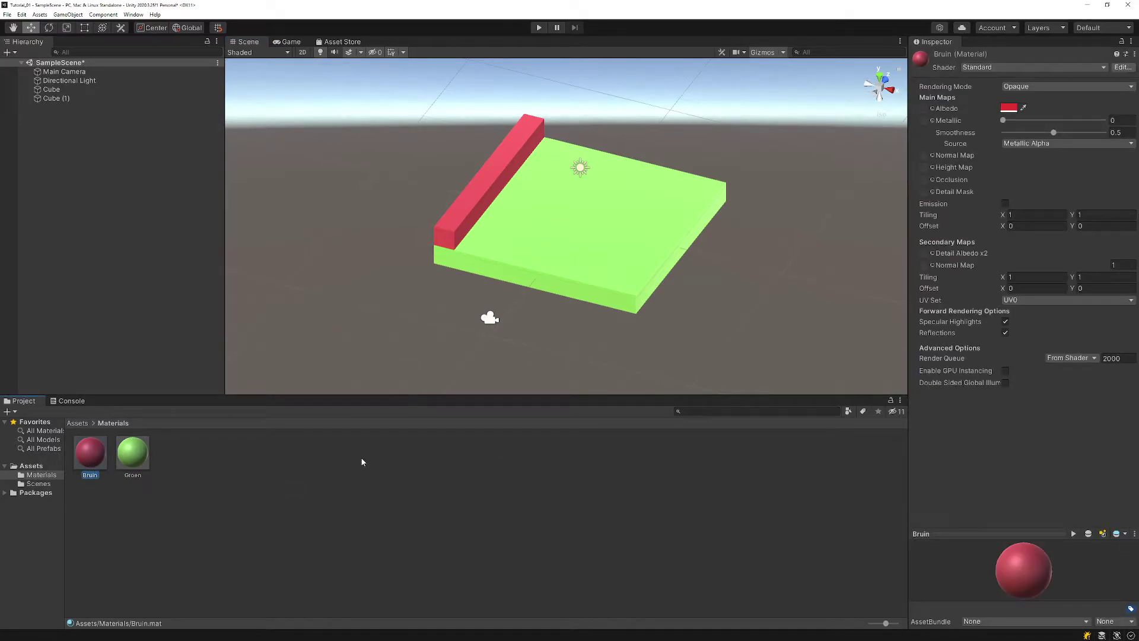
pyautogui.click(1004, 110)
pyautogui.click(1078, 194)
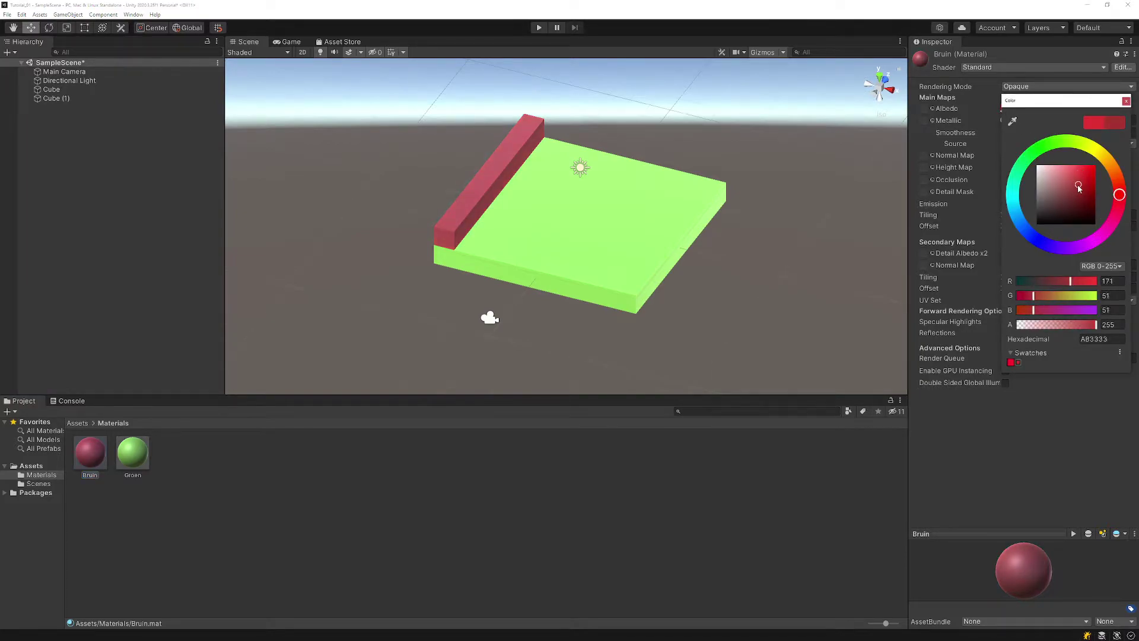
pyautogui.moveTo(1078, 194); pyautogui.dragTo(1089, 198)
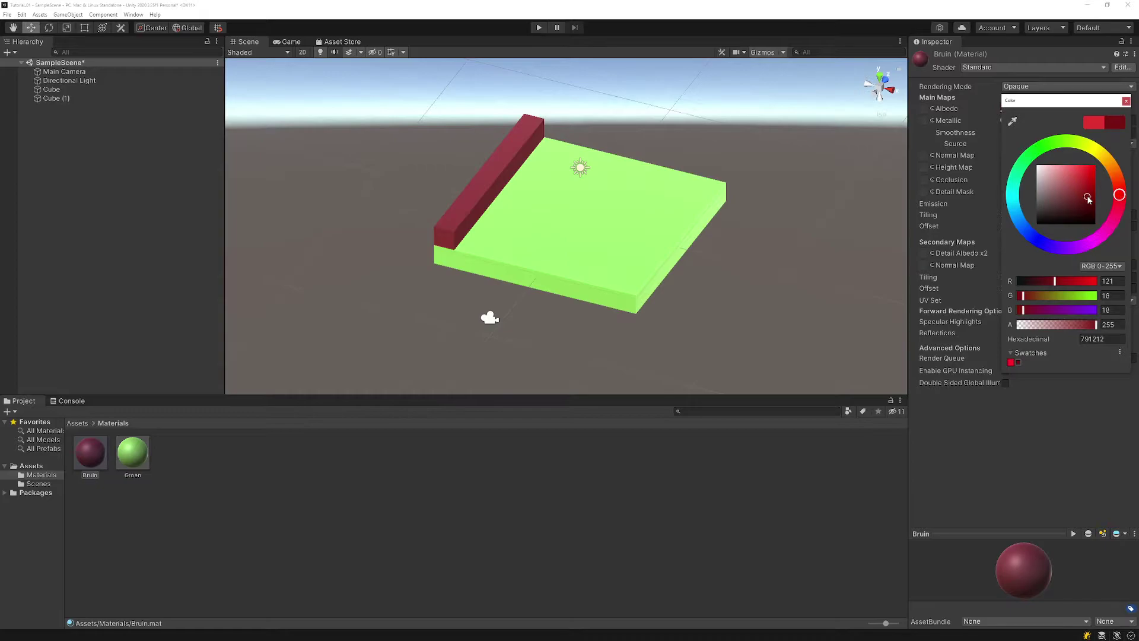
pyautogui.click(748, 495)
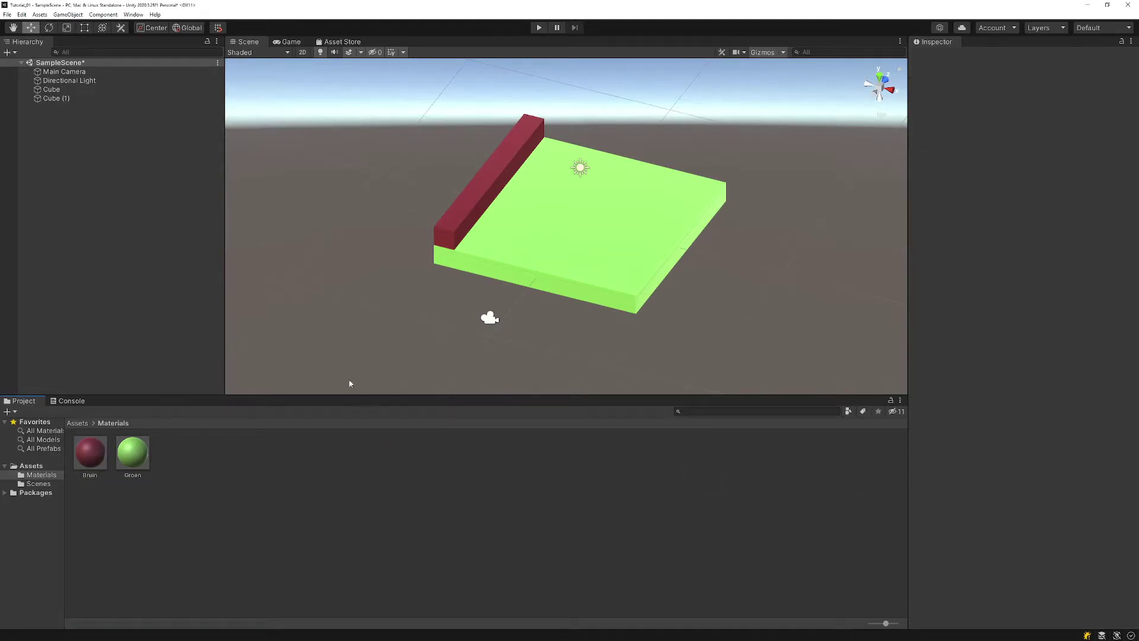
# - From the top view, duplicate the left wall as Cube (2) and move it to X 4.5
pyautogui.click(881, 77)
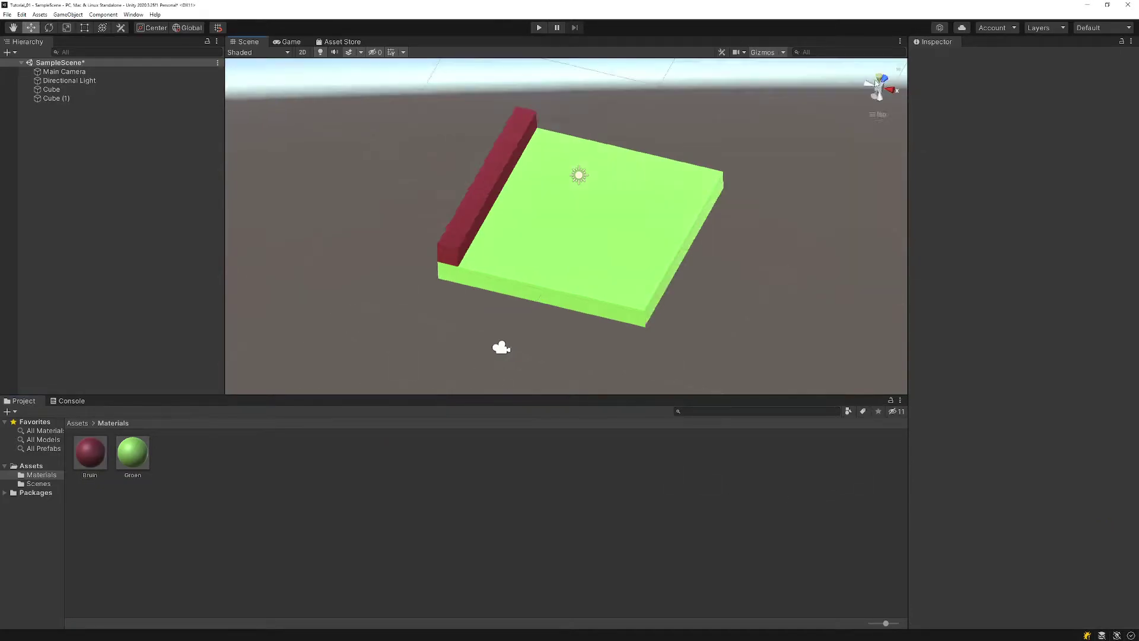
pyautogui.click(491, 274)
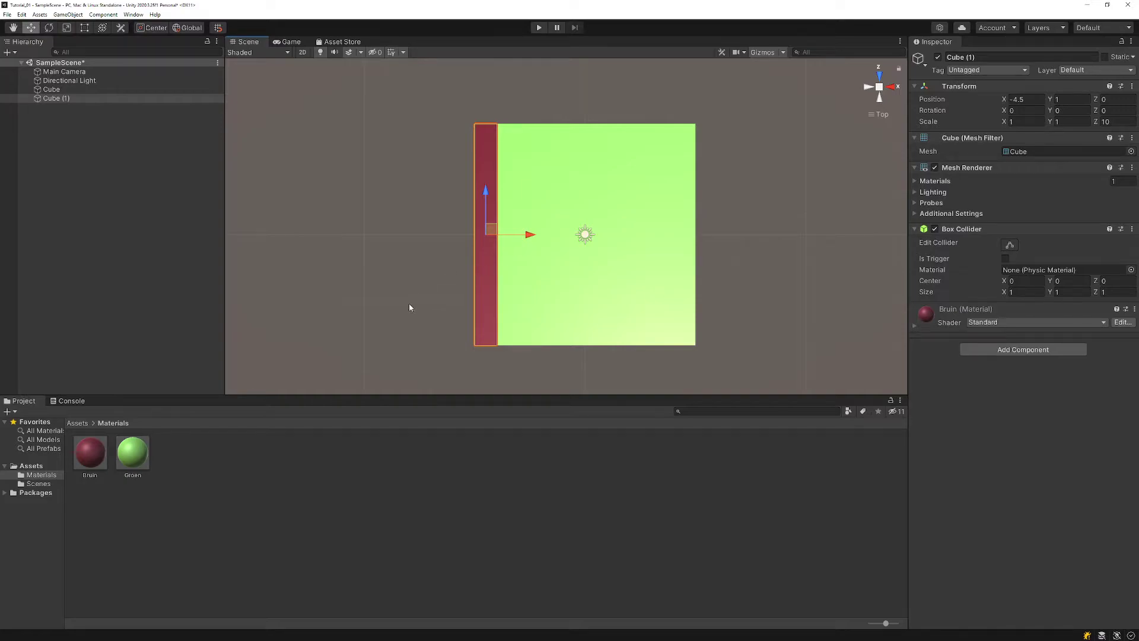
pyautogui.hotkey('ctrl', 'd')
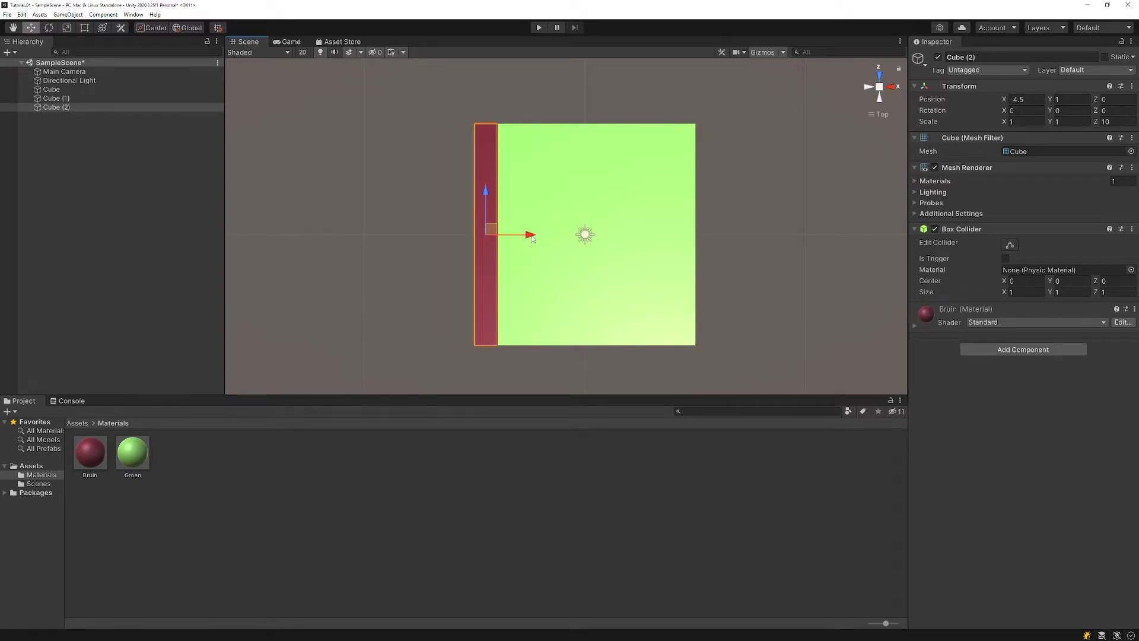
pyautogui.moveTo(532, 237); pyautogui.dragTo(729, 255)
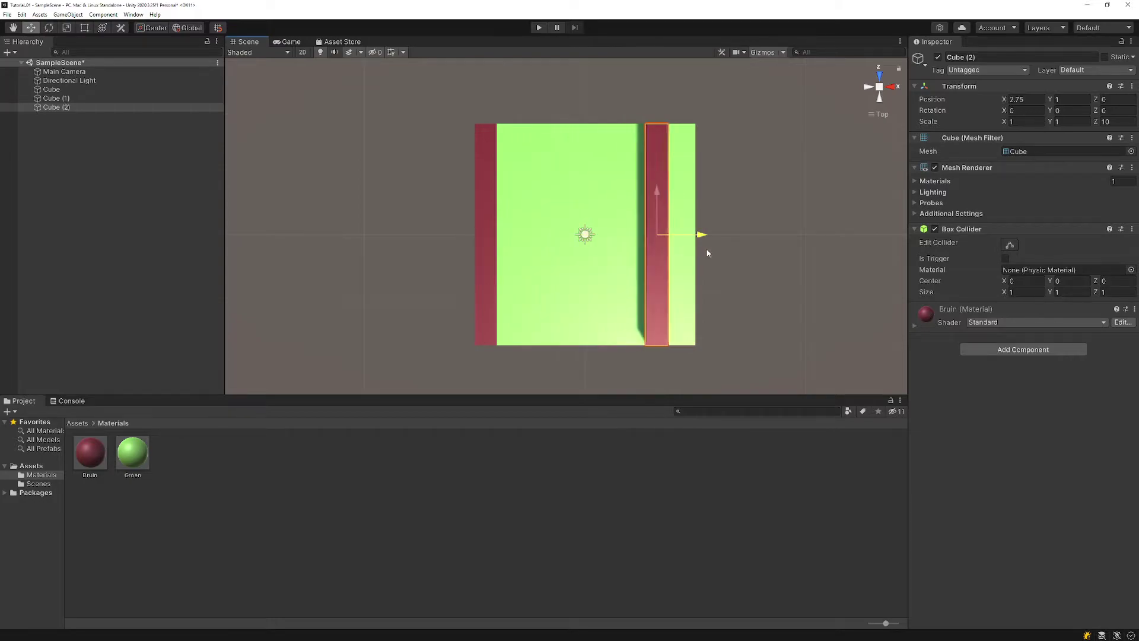
pyautogui.click(738, 321)
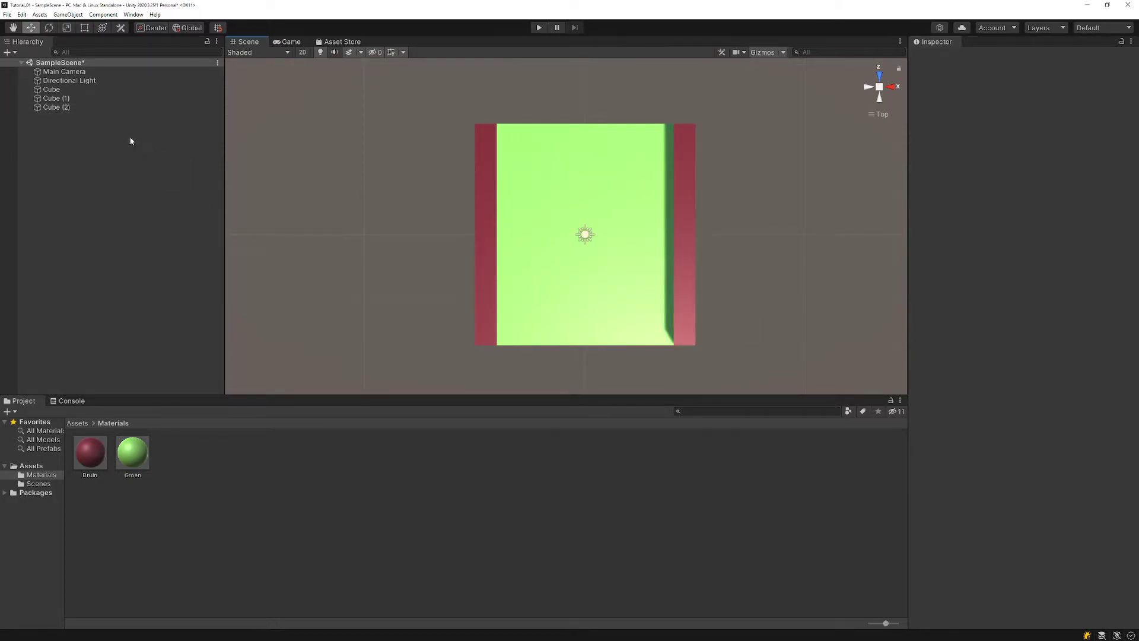
pyautogui.click(60, 108)
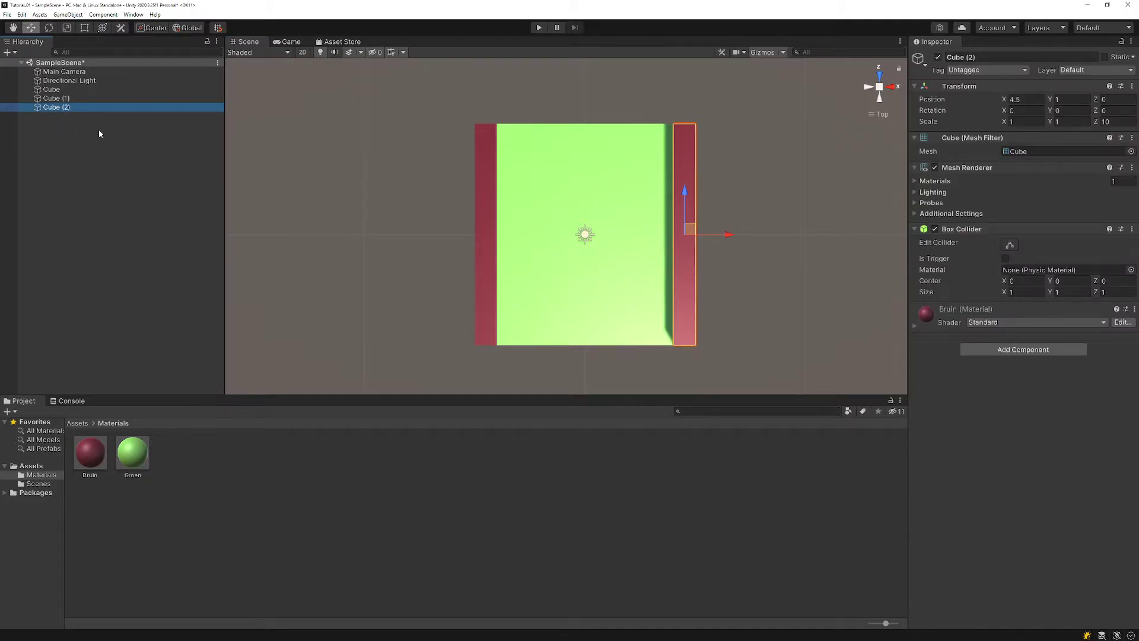
# - Duplicate the right wall as Cube (3), rotate it -90° on Y, set Z scale 8, and place at Z 4.5
pyautogui.hotkey('ctrl', 'd')
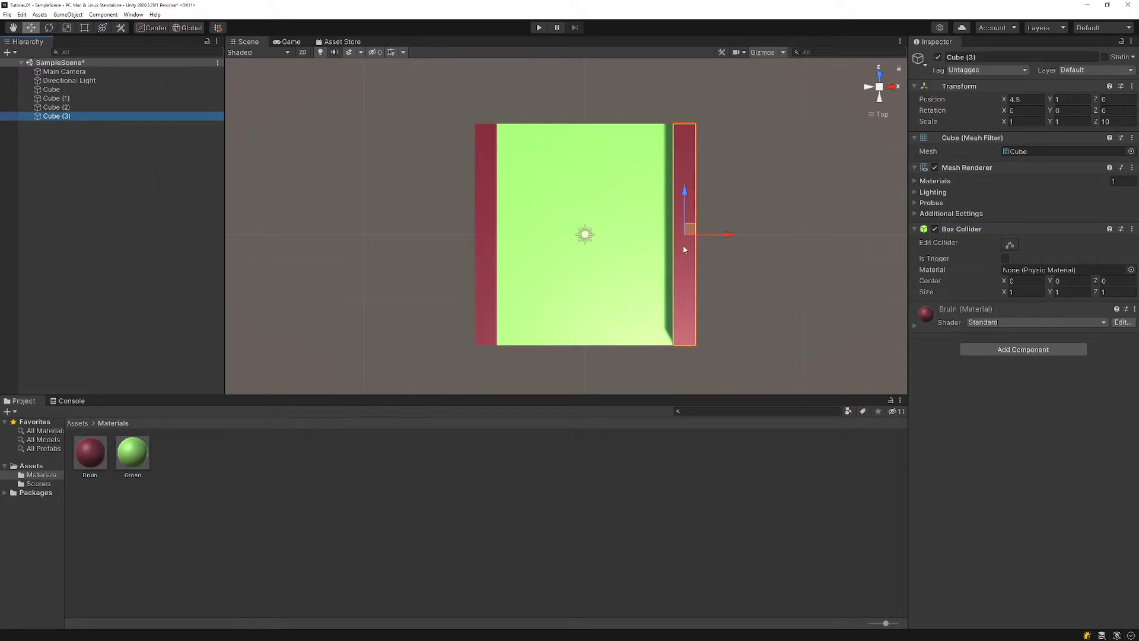
pyautogui.moveTo(730, 235); pyautogui.dragTo(631, 243)
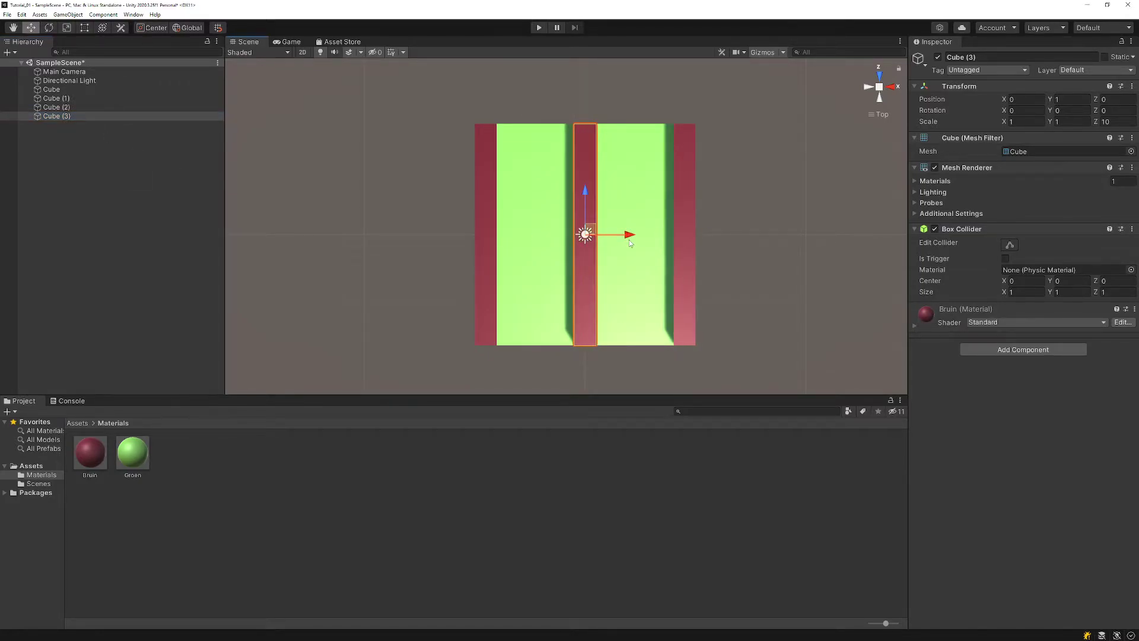
pyautogui.press('e')
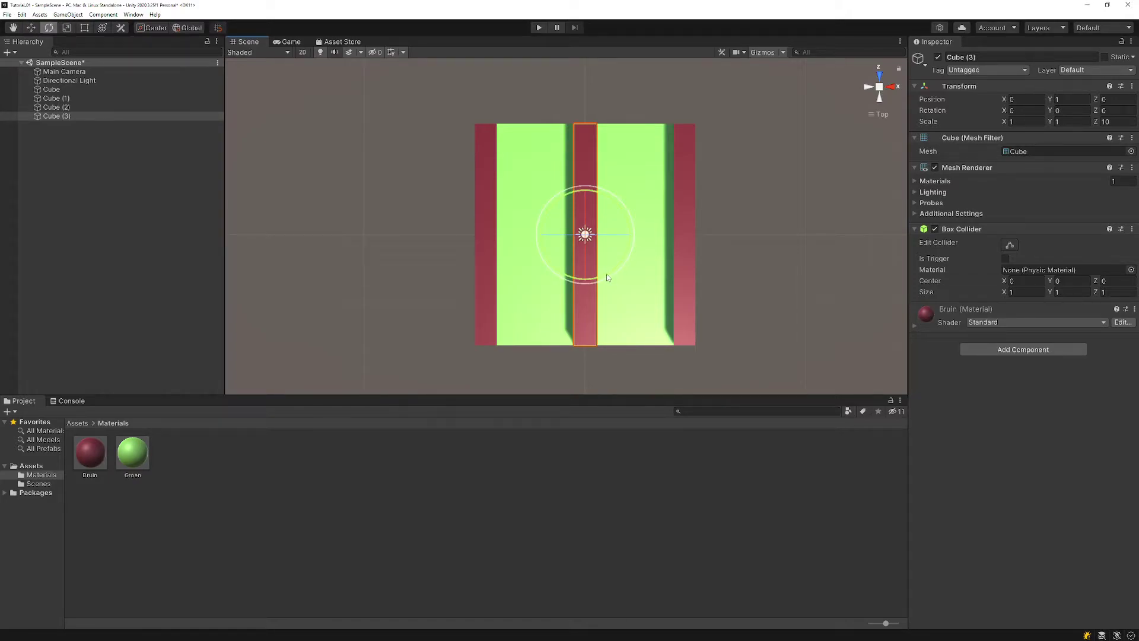
pyautogui.moveTo(608, 276)
pyautogui.mouseDown()
pyautogui.moveTo(684, 198)
pyautogui.moveTo(679, 153)
pyautogui.mouseUp()
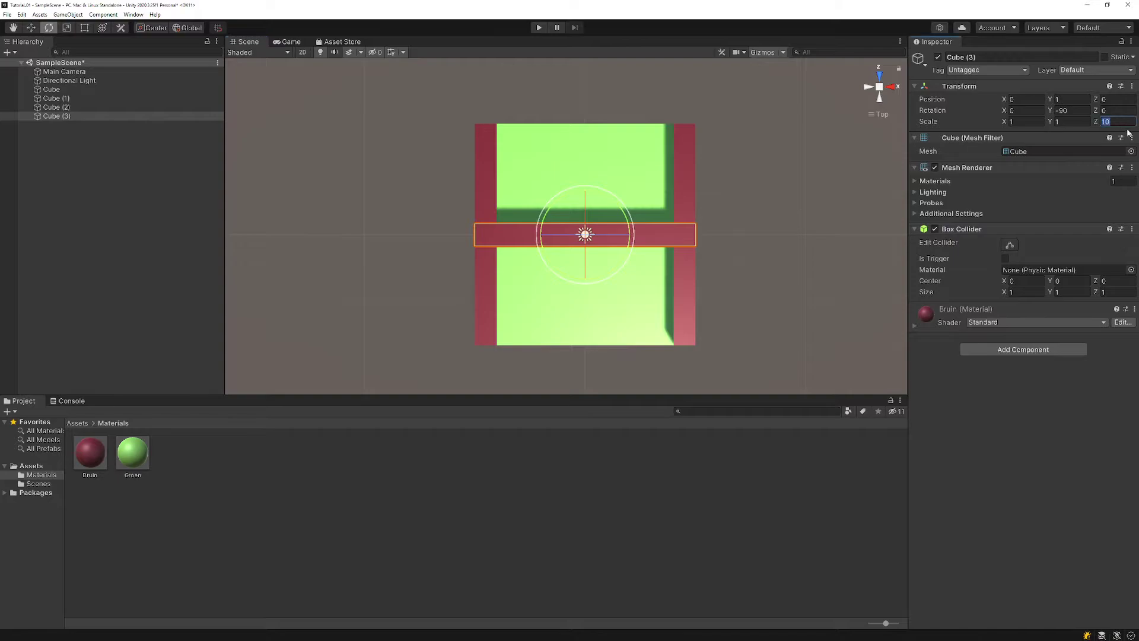
pyautogui.click(1107, 122)
pyautogui.write('8')
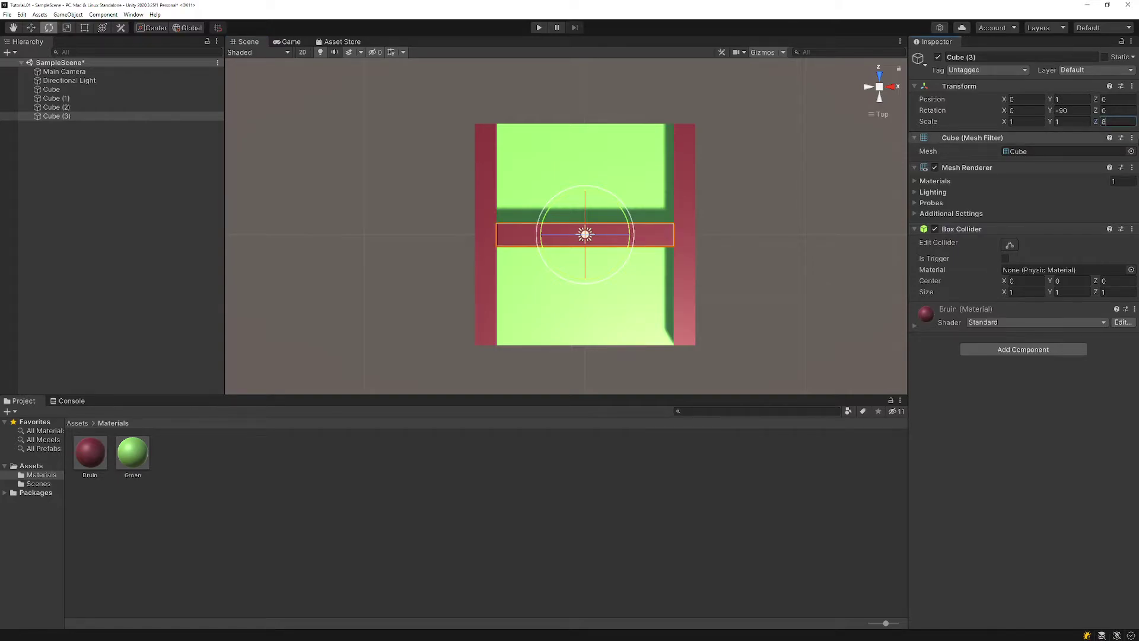
pyautogui.press('Return')
pyautogui.click(746, 284)
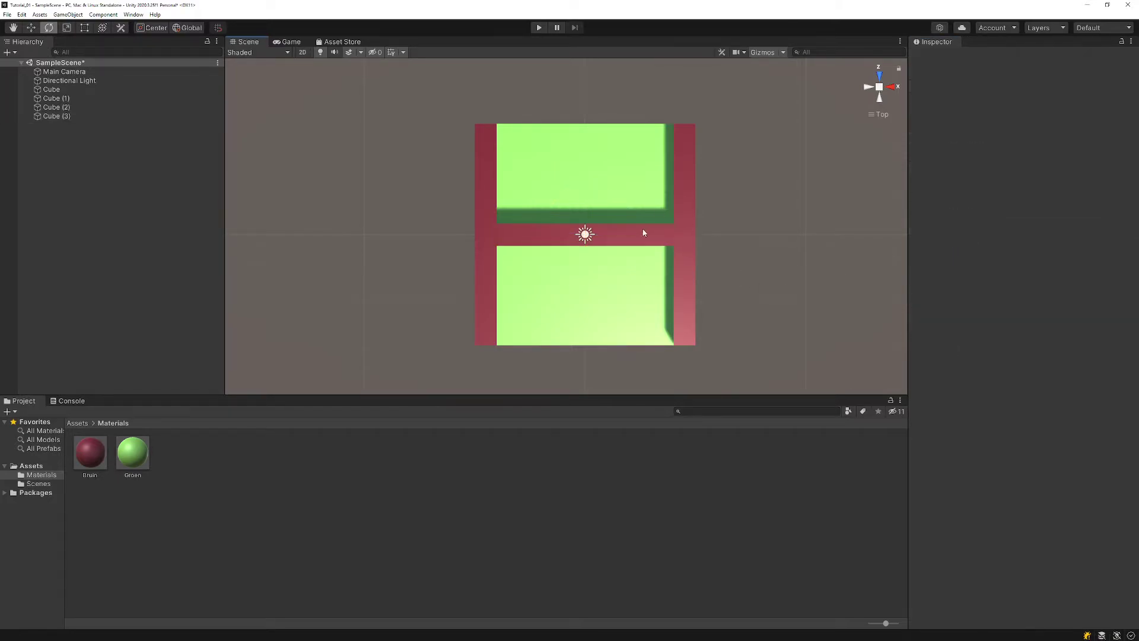
pyautogui.click(645, 230)
pyautogui.press('w')
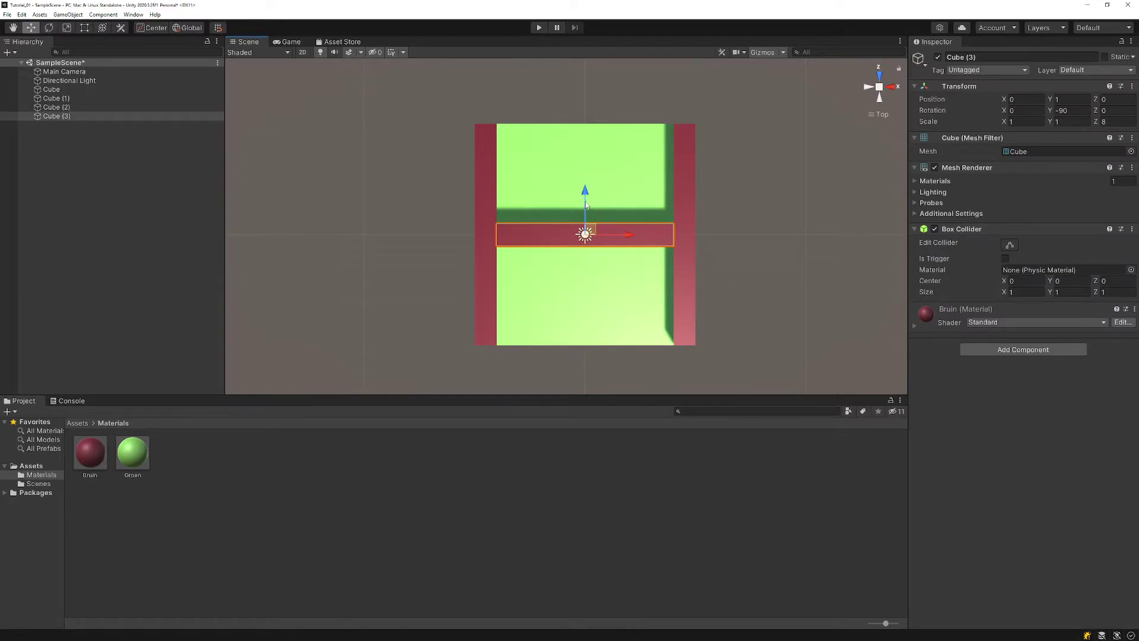
pyautogui.moveTo(585, 204); pyautogui.dragTo(598, 103)
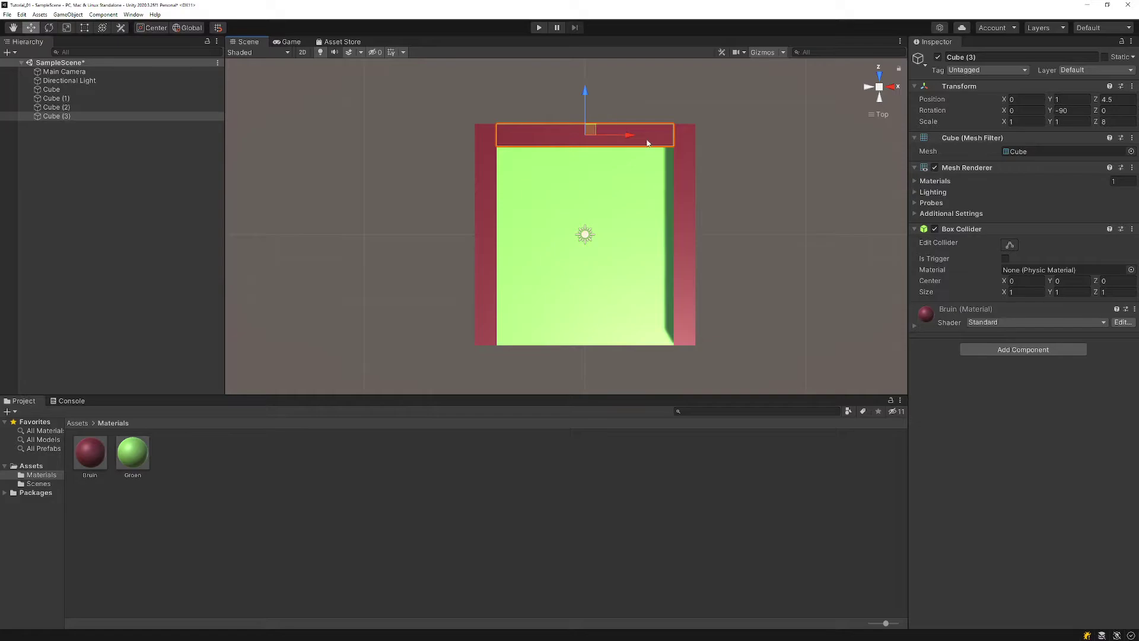
pyautogui.click(748, 209)
pyautogui.click(613, 146)
# - Duplicate the top wall as Cube (4), move it to Z 0.25, and set Z scale 4
pyautogui.hotkey('ctrl', 'd')
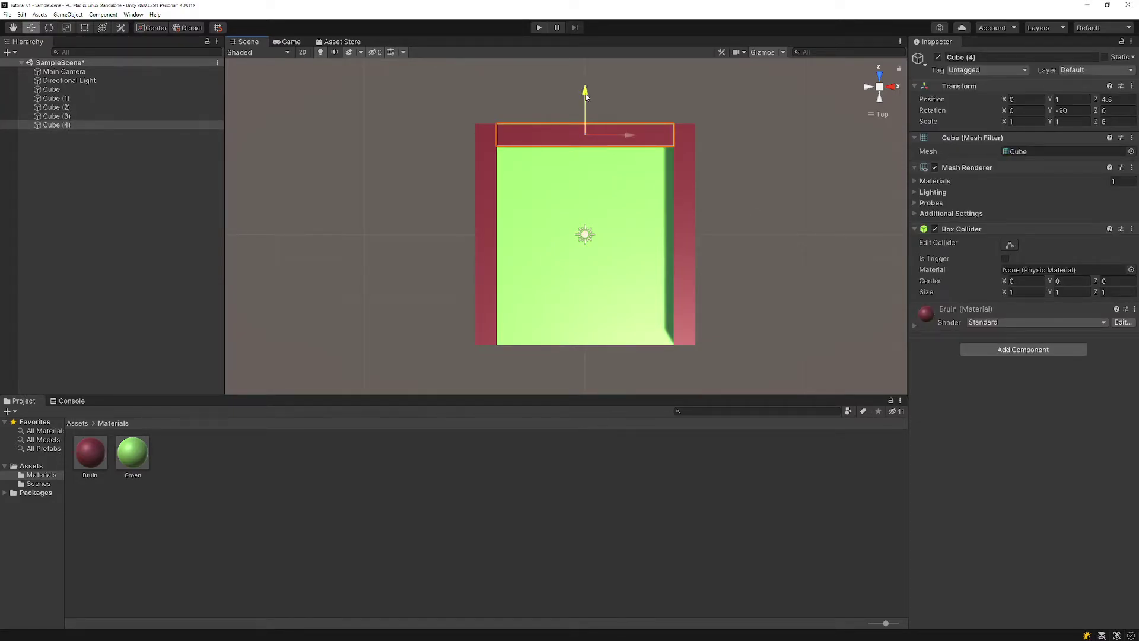
pyautogui.moveTo(586, 97); pyautogui.dragTo(587, 193)
pyautogui.click(1113, 121)
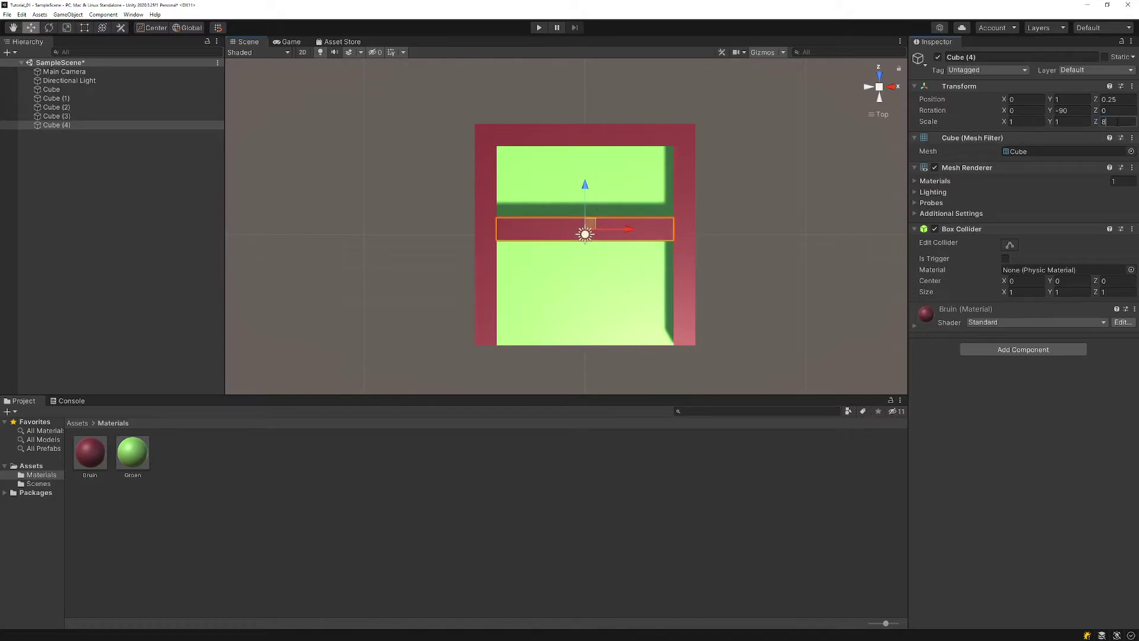
pyautogui.write('4')
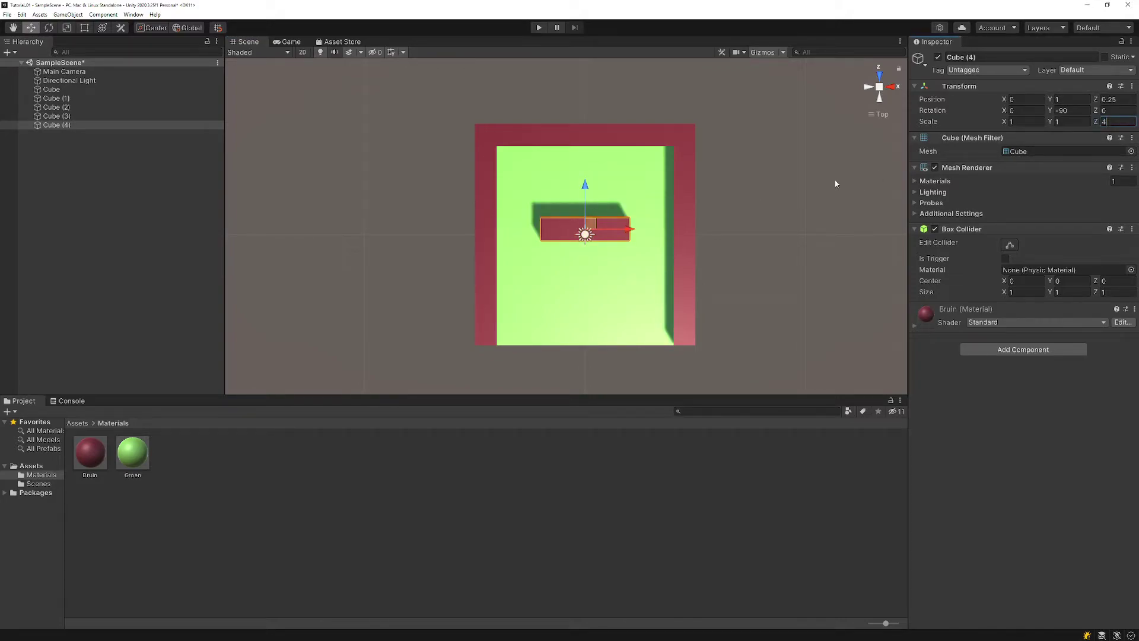
pyautogui.click(785, 229)
pyautogui.click(610, 226)
# - Shift the inner wall right, then duplicate it as Cube (5) and move it to the lower-left
pyautogui.moveTo(632, 229); pyautogui.dragTo(676, 234)
pyautogui.click(756, 254)
pyautogui.click(637, 229)
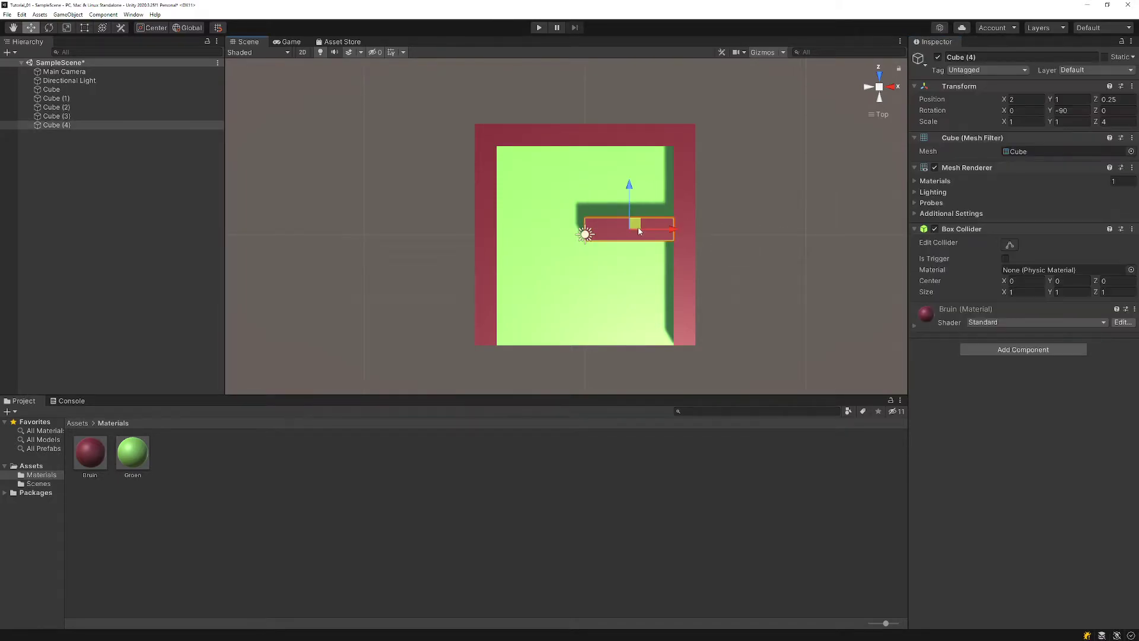
pyautogui.hotkey('ctrl', 'd')
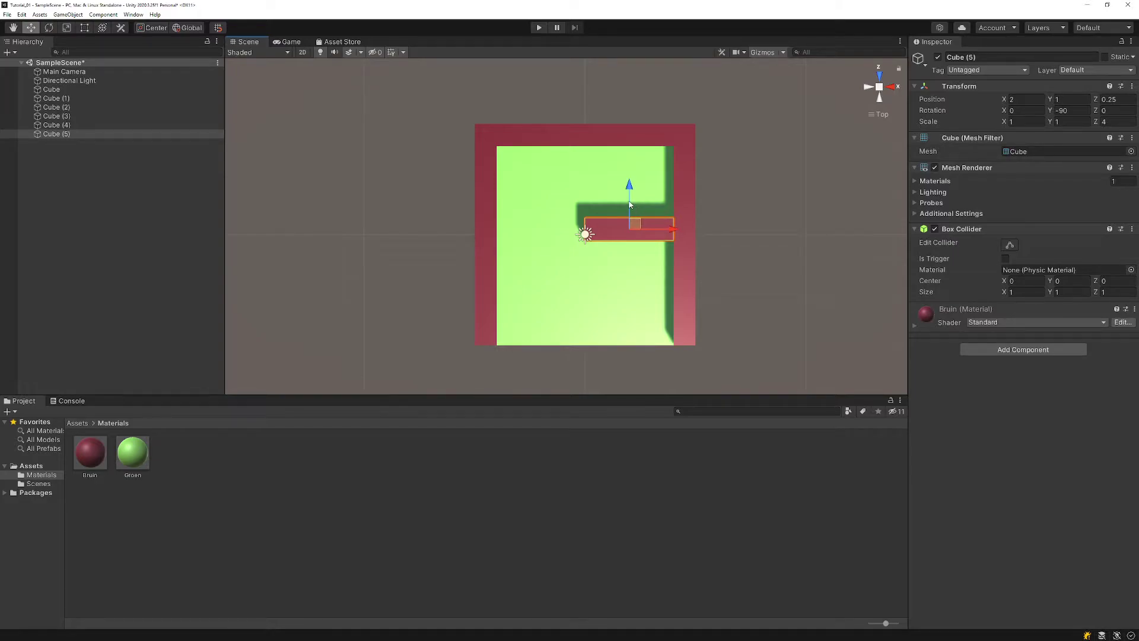
pyautogui.moveTo(630, 205); pyautogui.dragTo(658, 184)
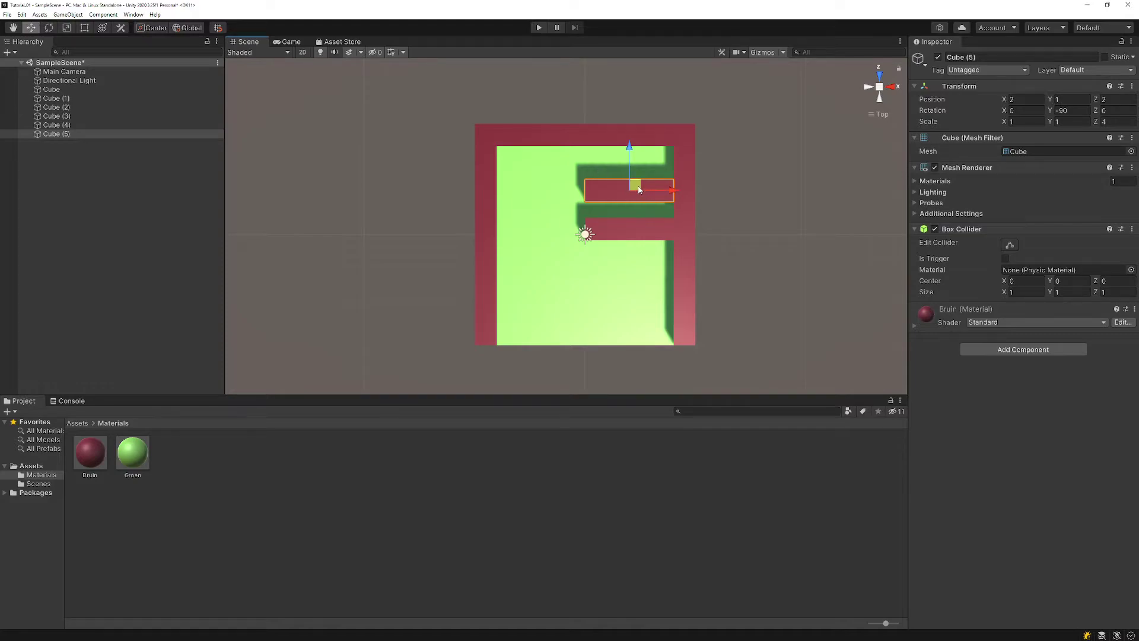
pyautogui.moveTo(639, 189)
pyautogui.mouseDown()
pyautogui.moveTo(562, 296)
pyautogui.moveTo(551, 334)
pyautogui.mouseUp()
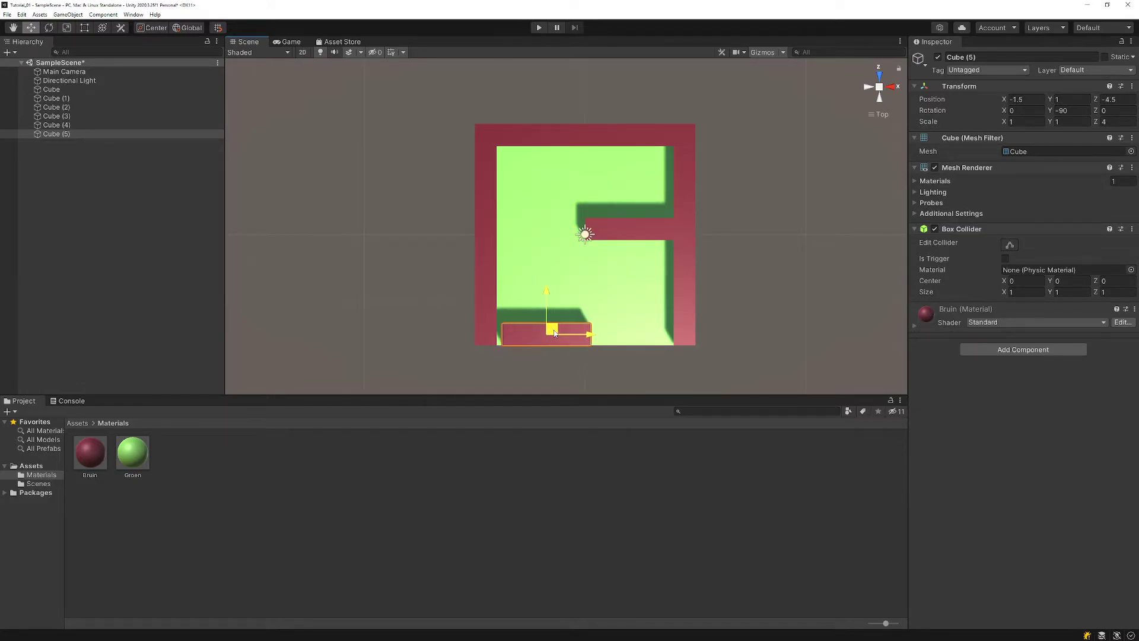
# - Set Cube (5)'s Z scale to 6 and slide it right to X -0.75, Z -4.5
pyautogui.click(551, 384)
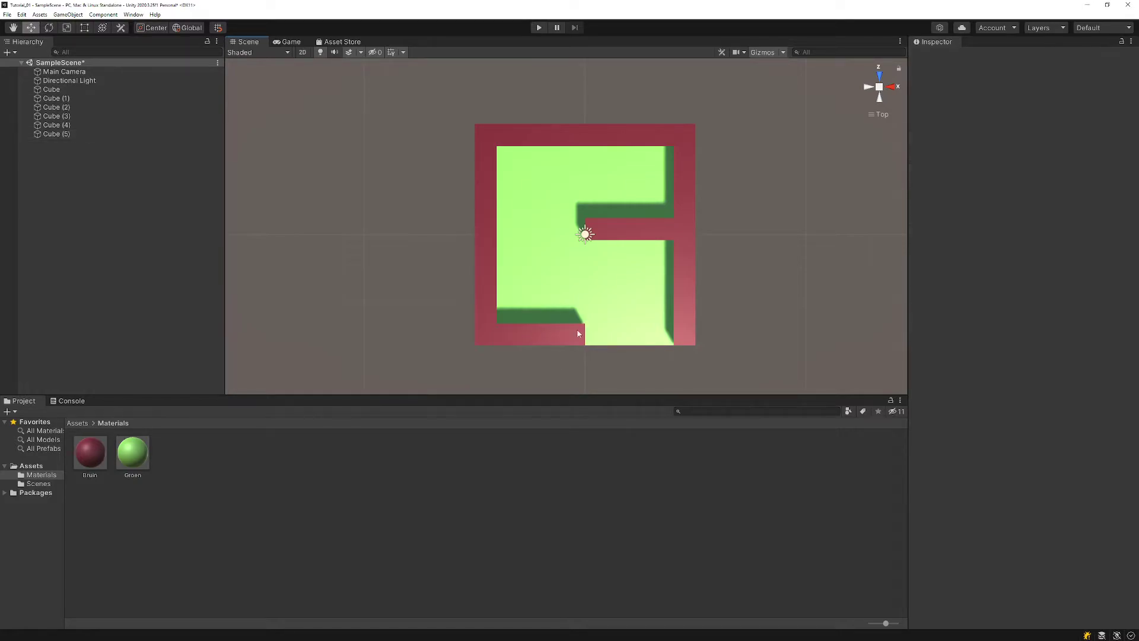
pyautogui.click(567, 339)
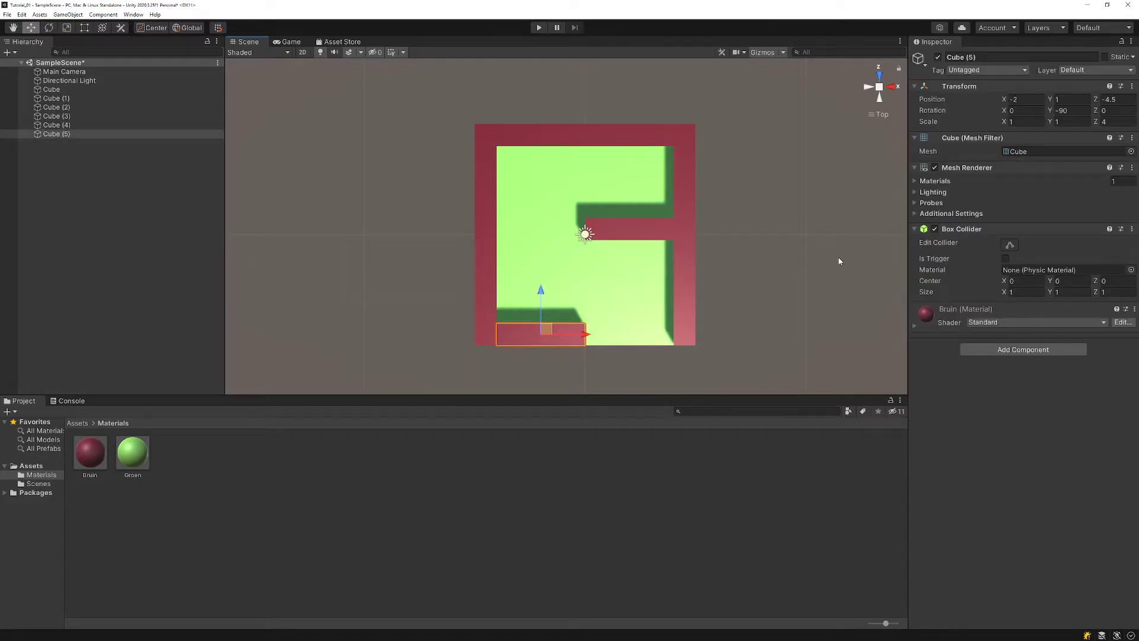
pyautogui.click(1114, 121)
pyautogui.write('6')
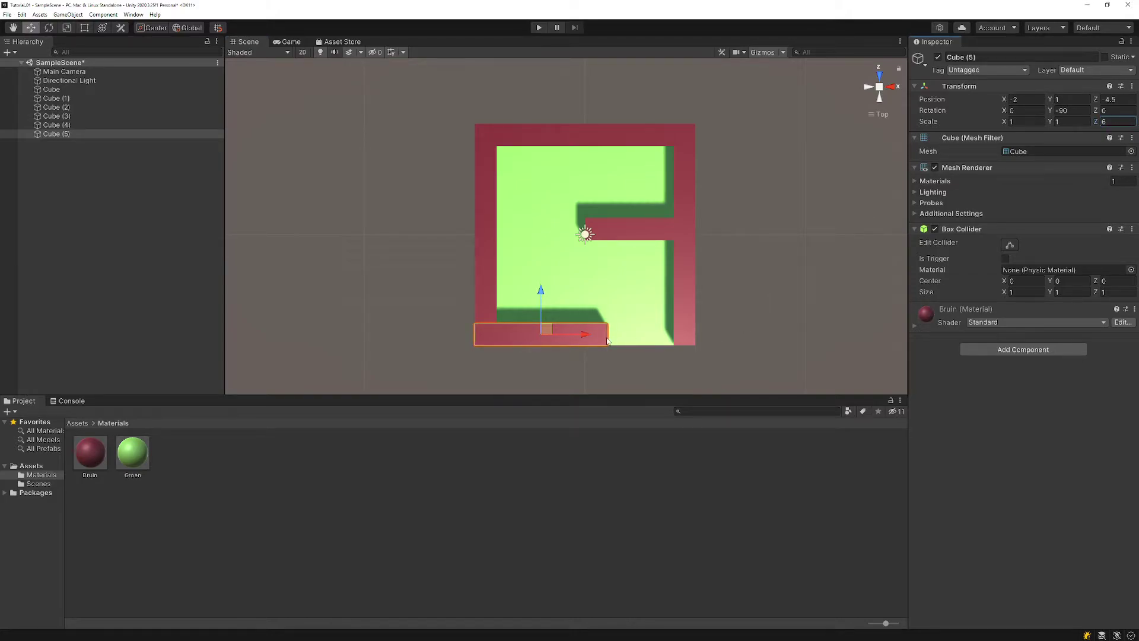
pyautogui.moveTo(587, 337); pyautogui.dragTo(610, 335)
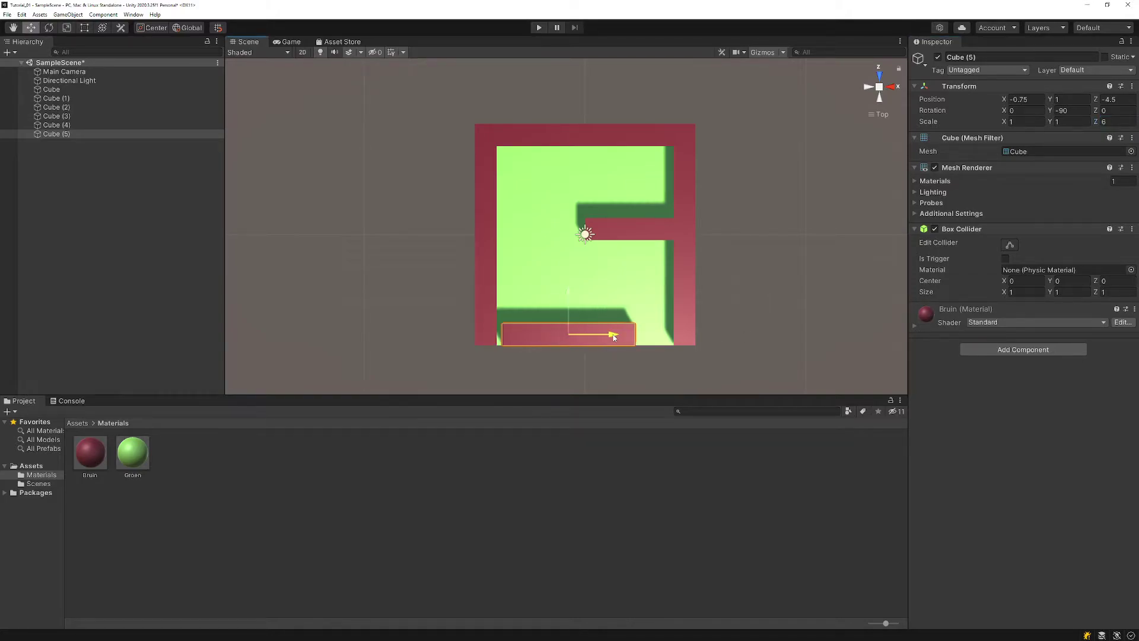
pyautogui.click(758, 347)
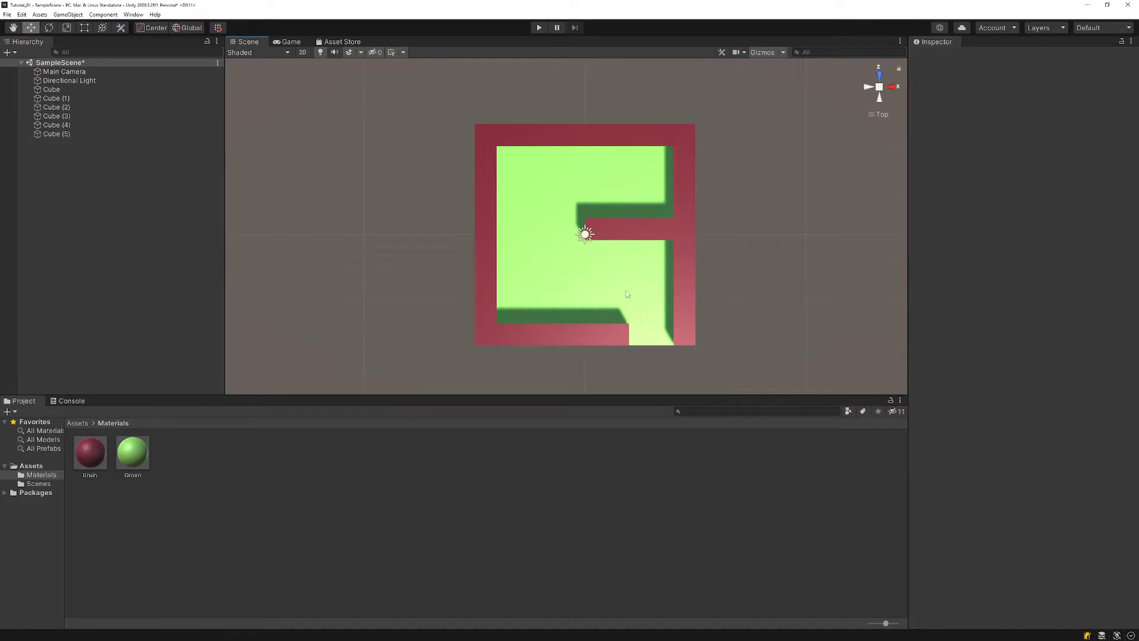
pyautogui.click(627, 223)
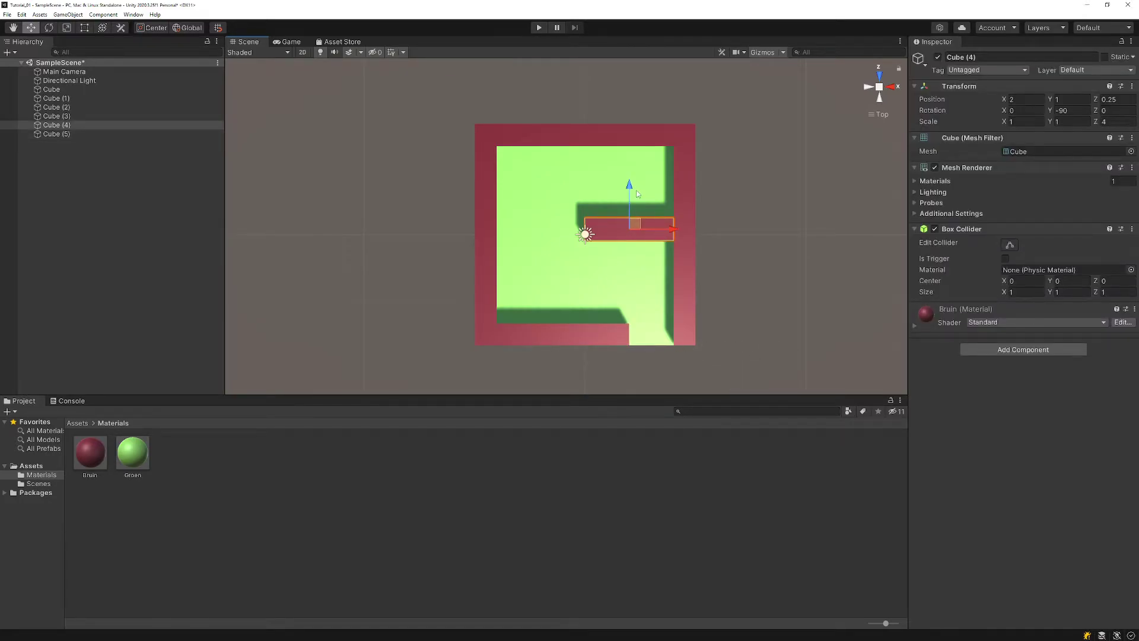
# - Move Cube (4) slightly down and lengthen it to Z scale 6
pyautogui.moveTo(630, 189); pyautogui.dragTo(632, 200)
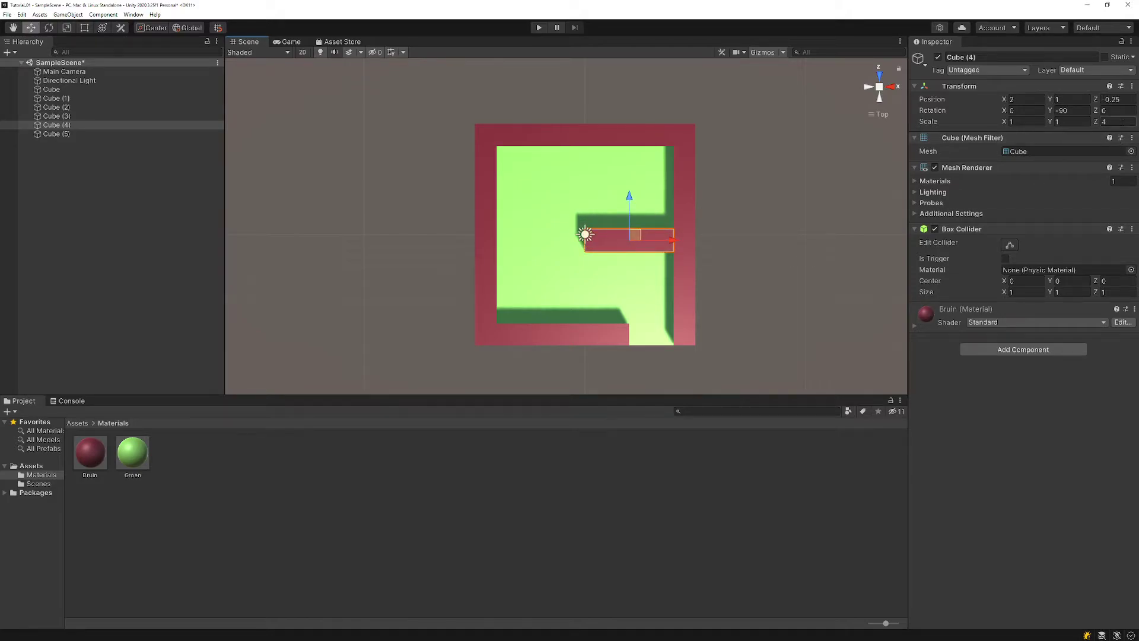
pyautogui.click(1119, 122)
pyautogui.write('6')
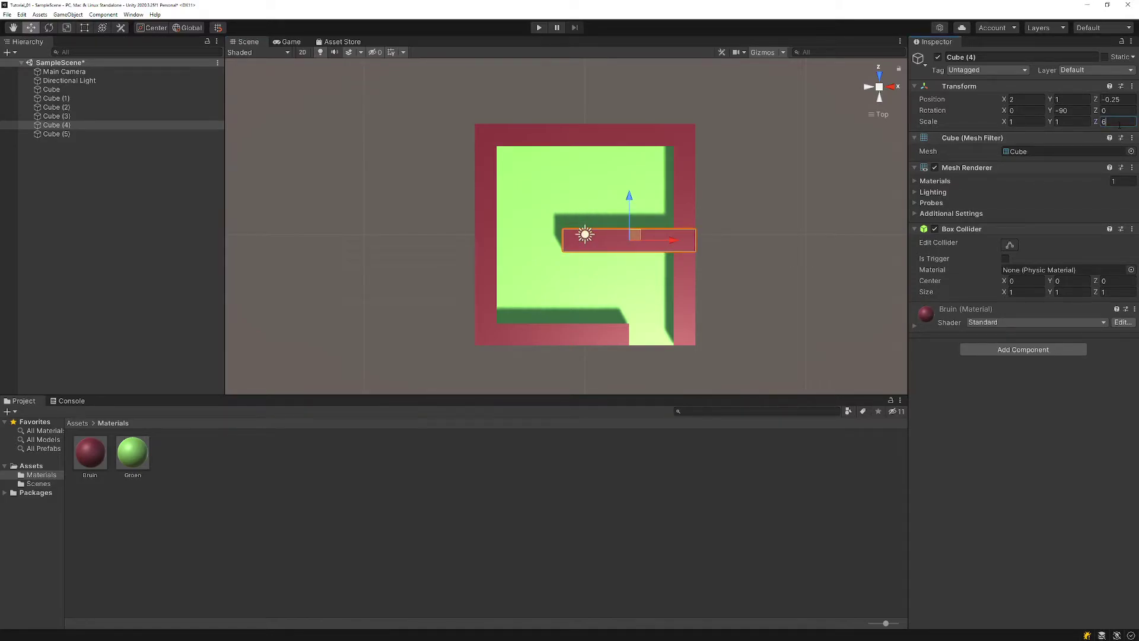
pyautogui.press('Return')
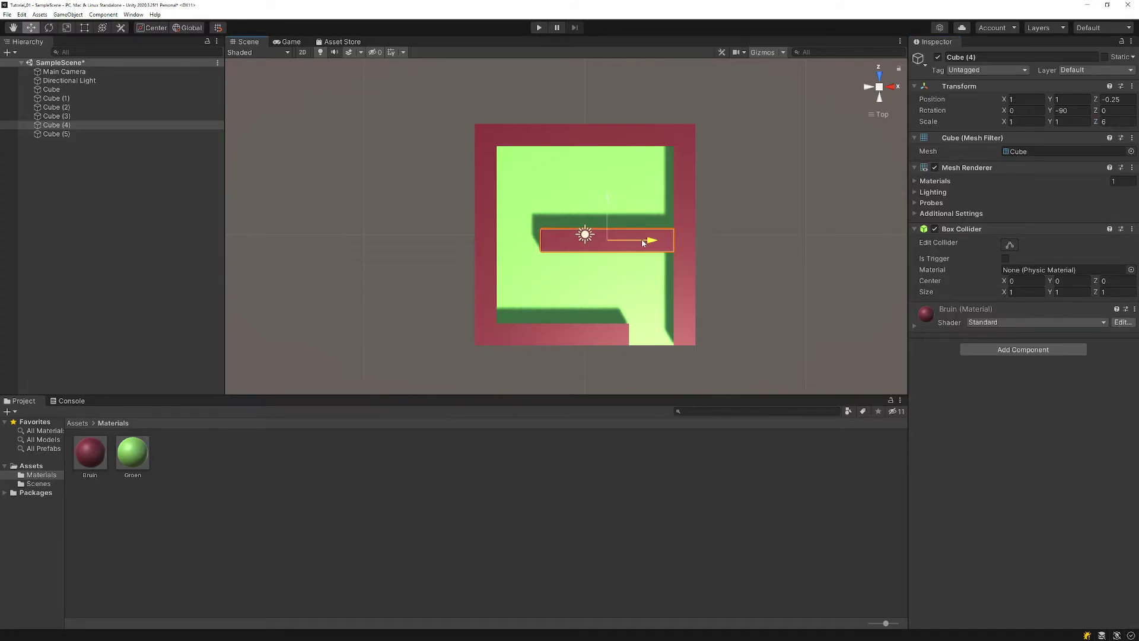
pyautogui.click(647, 247)
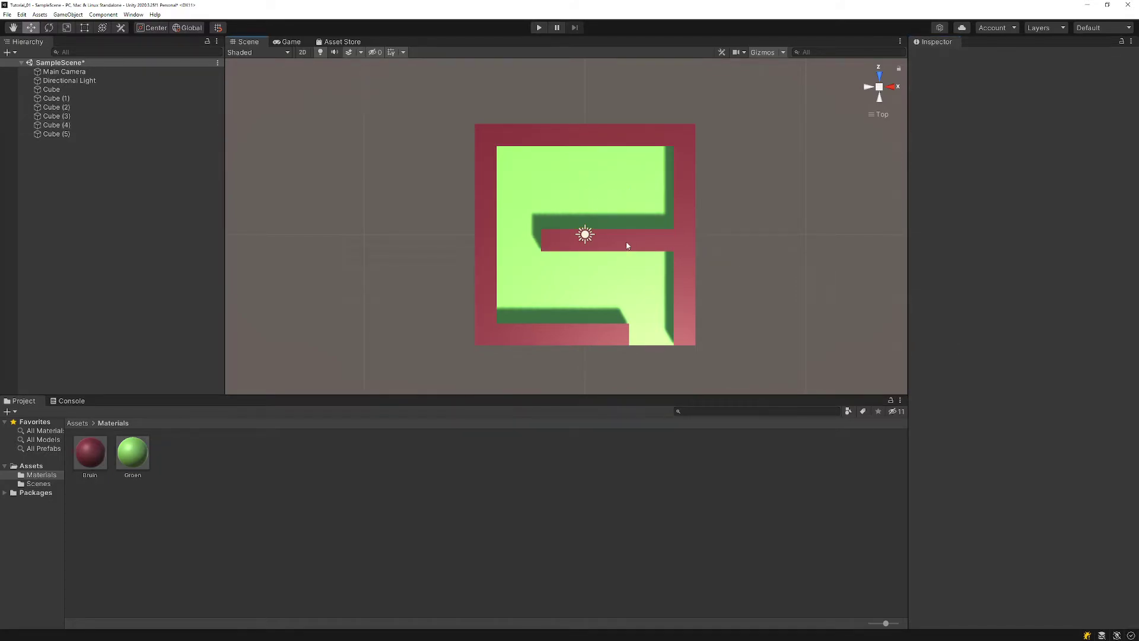
pyautogui.click(627, 245)
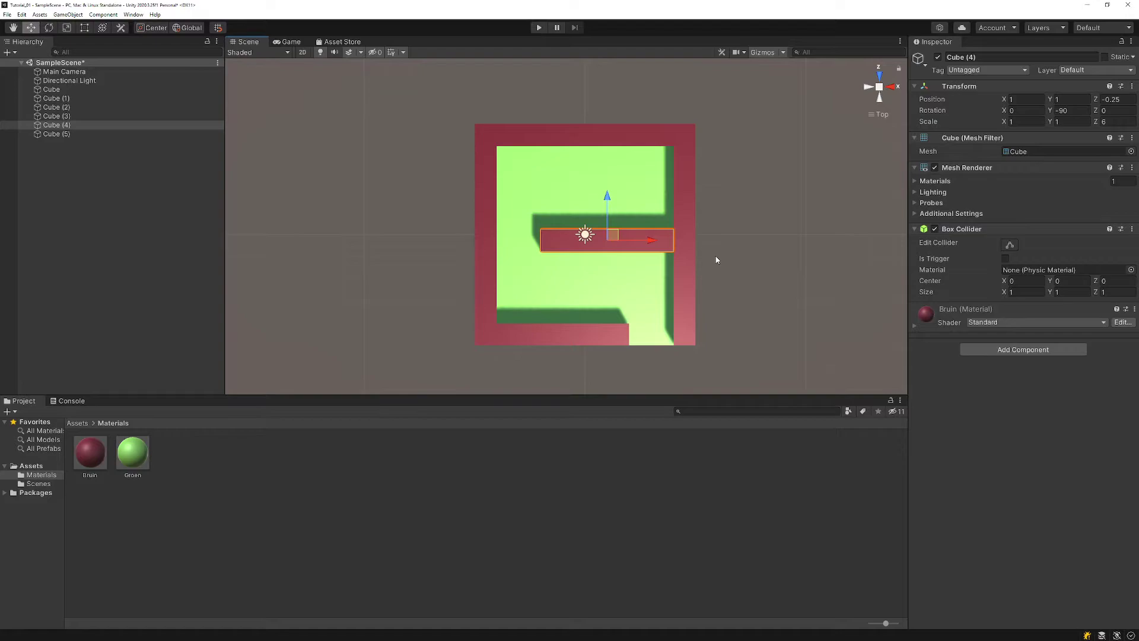
# - Duplicate it as Cube (6), turn it vertical with Z scale 3, and place at X -0.25, Z 2.54
pyautogui.hotkey('ctrl', 'd')
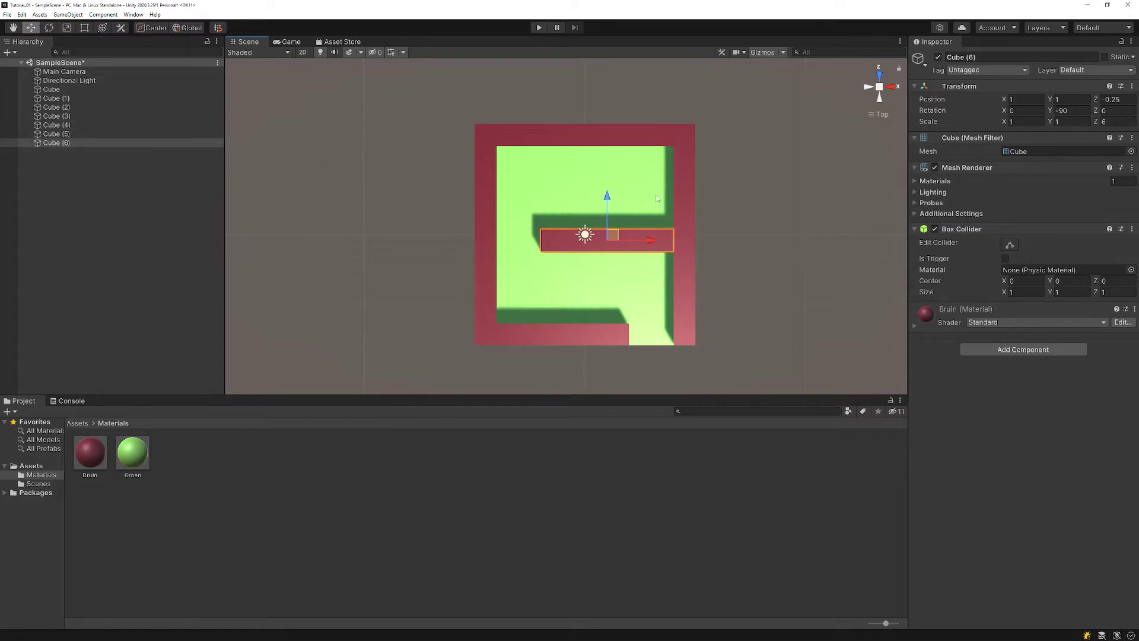
pyautogui.moveTo(611, 204); pyautogui.dragTo(676, 179)
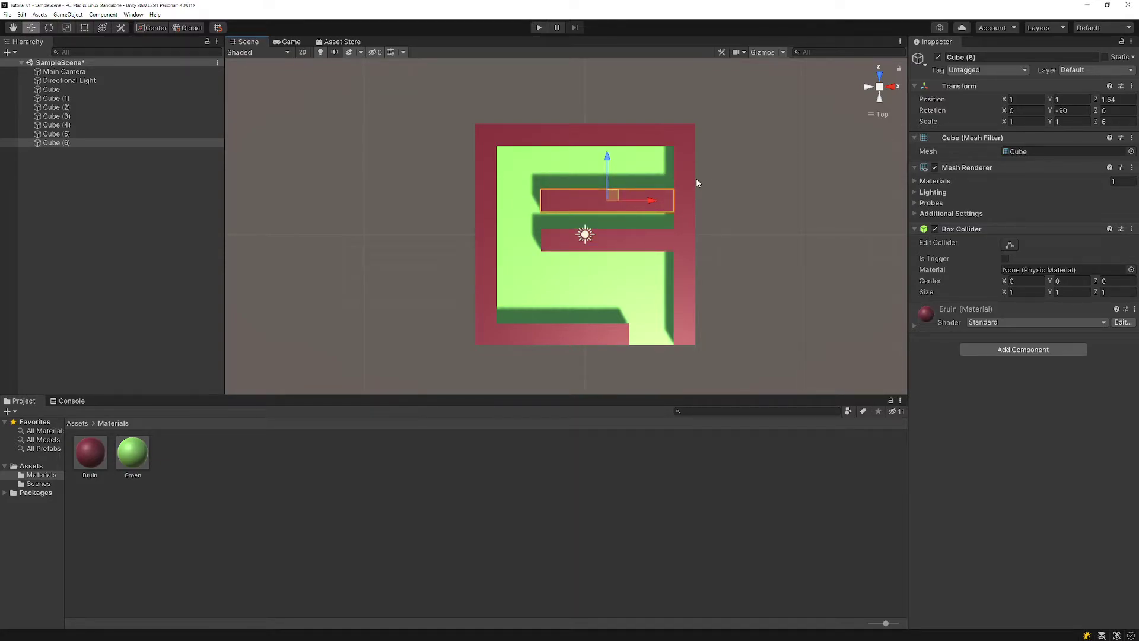
pyautogui.press('e')
pyautogui.moveTo(647, 183)
pyautogui.mouseDown()
pyautogui.moveTo(629, 244)
pyautogui.moveTo(675, 312)
pyautogui.mouseUp()
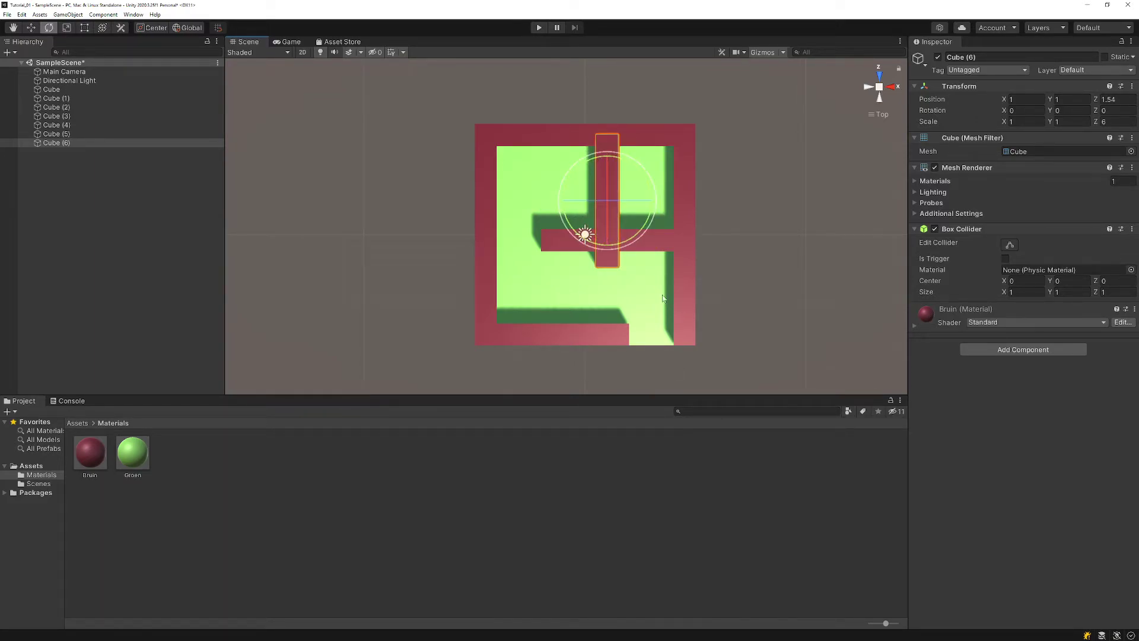
pyautogui.press('w')
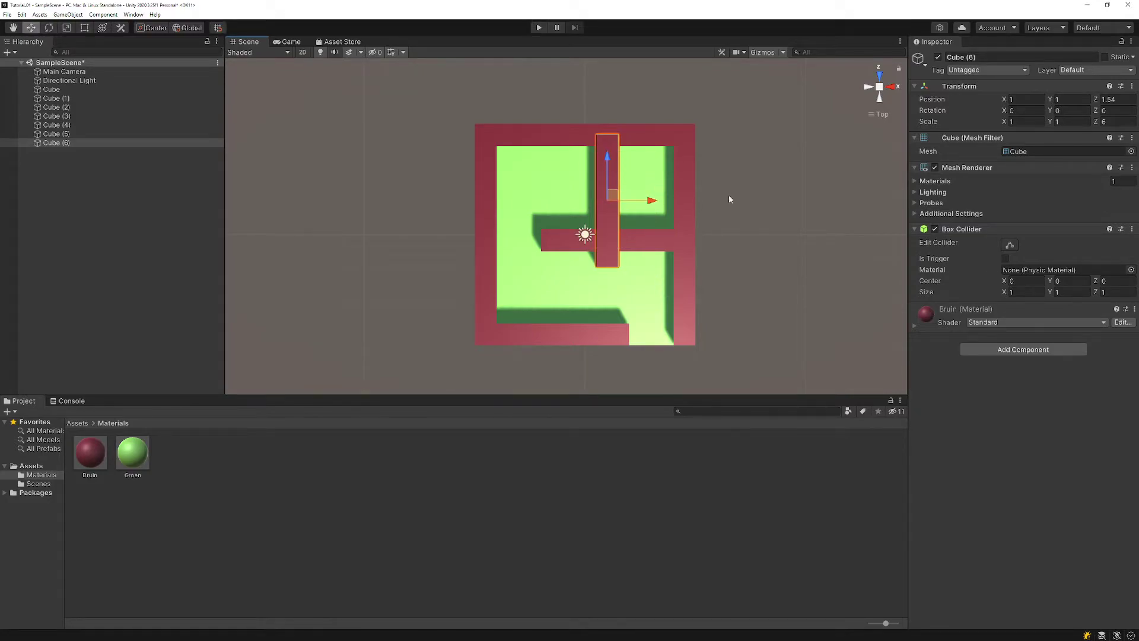
pyautogui.click(1104, 121)
pyautogui.write('3')
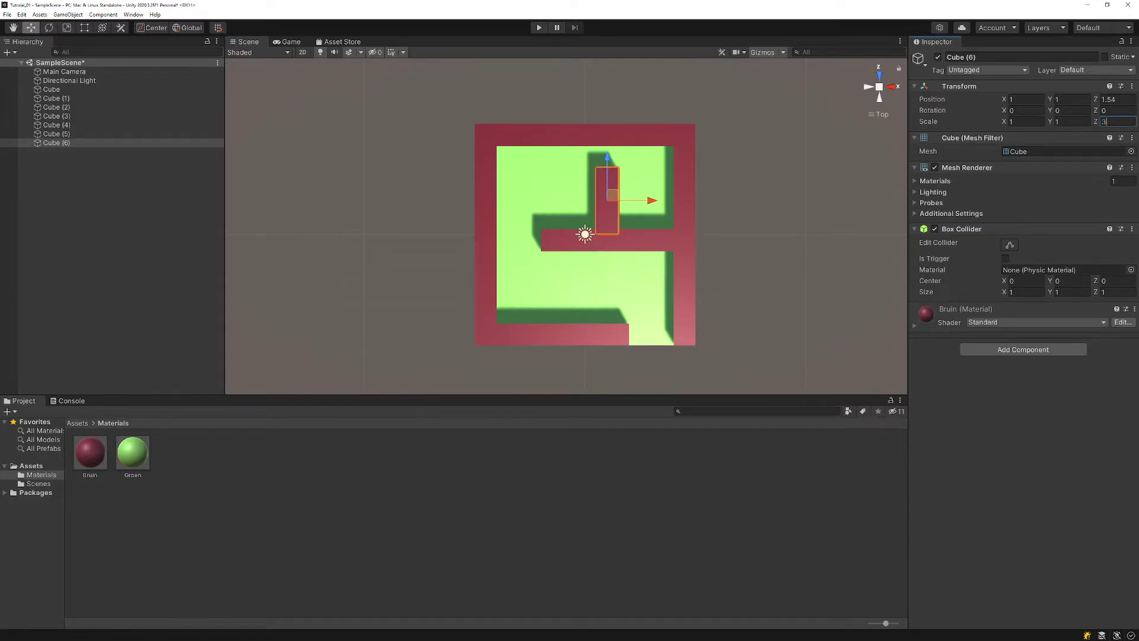
pyautogui.moveTo(653, 200)
pyautogui.mouseDown()
pyautogui.moveTo(630, 203)
pyautogui.moveTo(590, 176)
pyautogui.mouseUp()
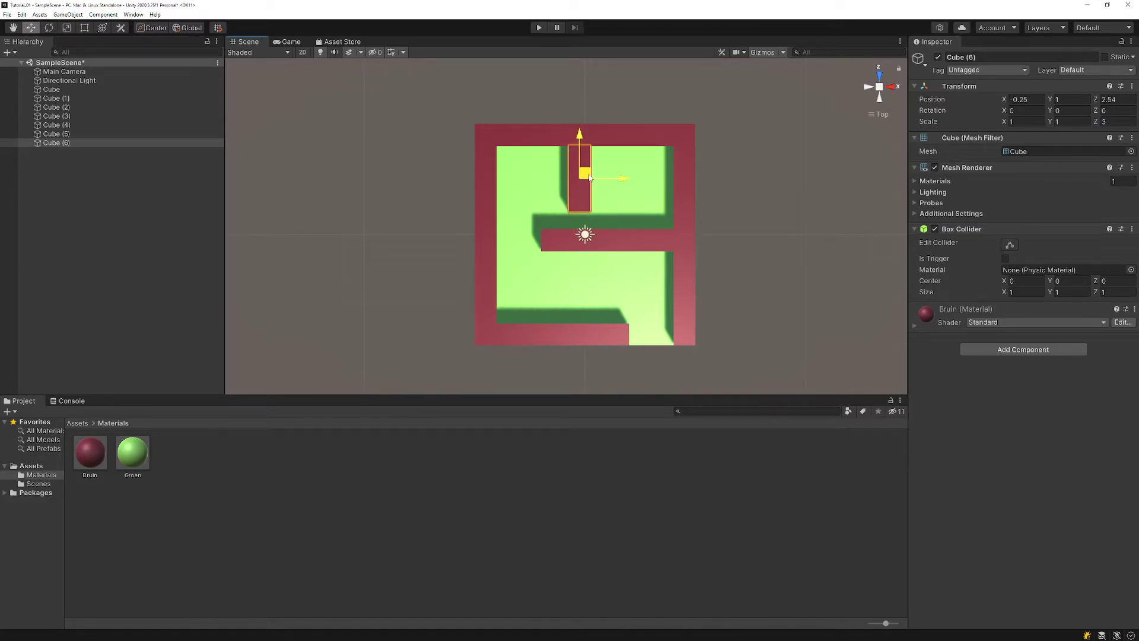
# - Nudge the middle horizontal wall slightly further down
pyautogui.click(820, 248)
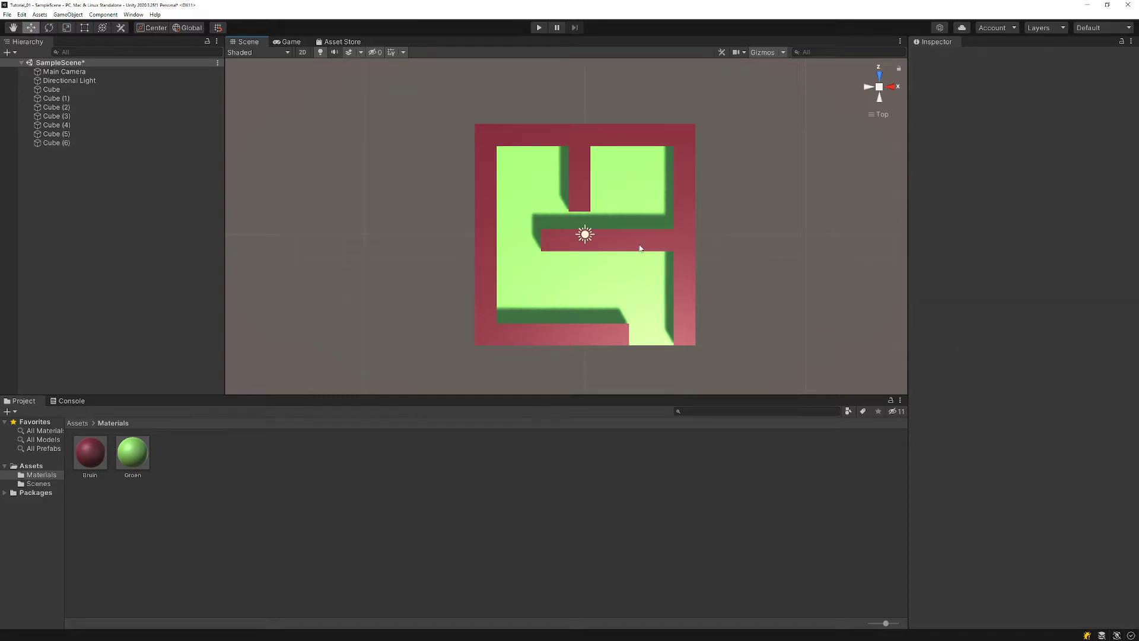
pyautogui.click(640, 248)
pyautogui.moveTo(605, 202); pyautogui.dragTo(607, 213)
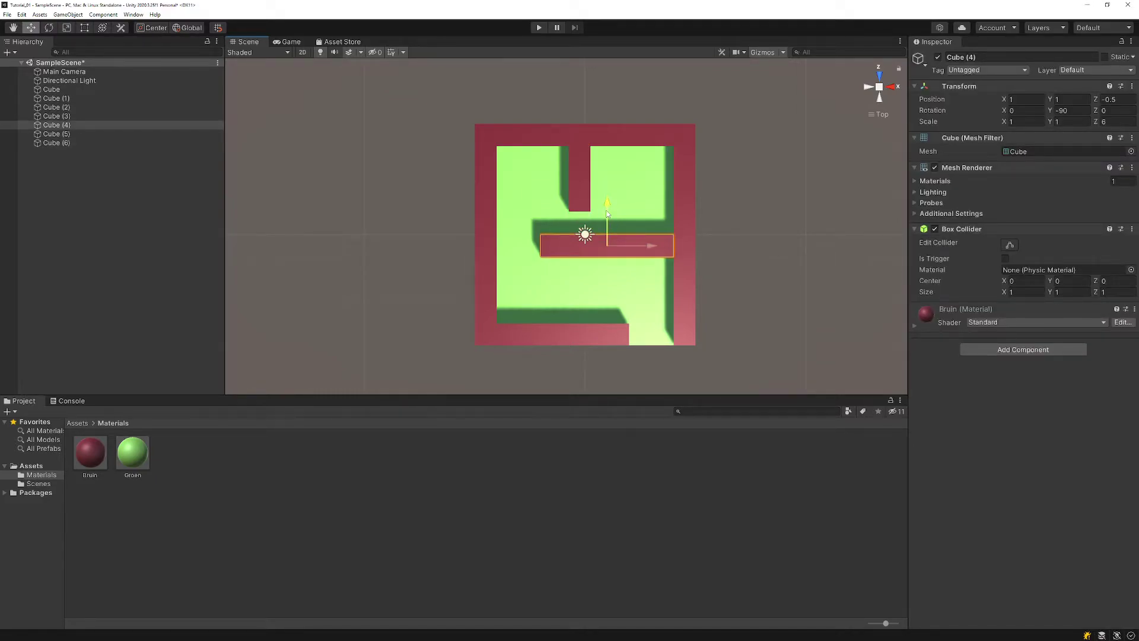
pyautogui.click(846, 273)
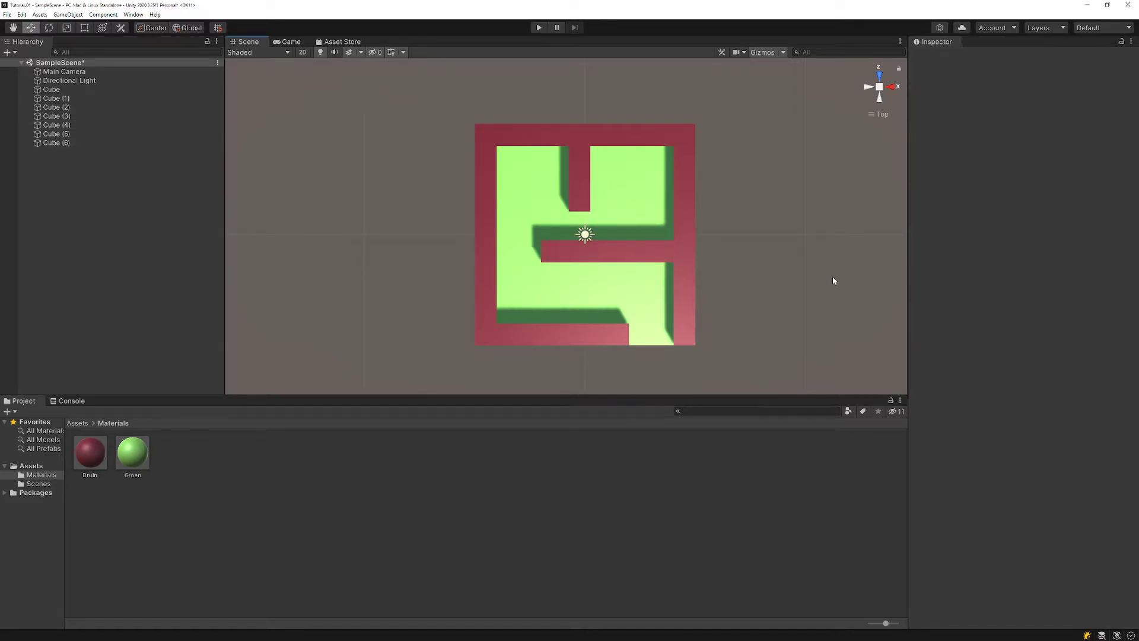
# - Orbit to an angled 3D view of the maze and set the floor Cube's Rotation X to 0
pyautogui.moveTo(745, 350)
pyautogui.keyDown('alt'); pyautogui.mouseDown()
pyautogui.moveTo(696, 87)
pyautogui.moveTo(396, 186)
pyautogui.mouseUp(); pyautogui.keyUp('alt')
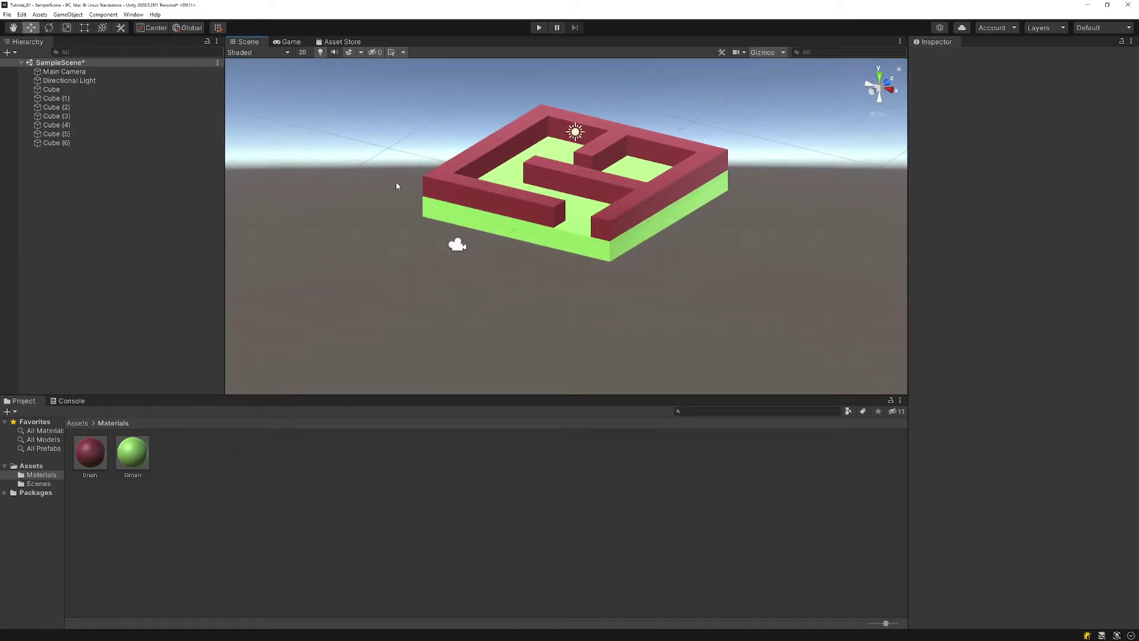
pyautogui.moveTo(388, 146); pyautogui.dragTo(372, 162, button='middle')
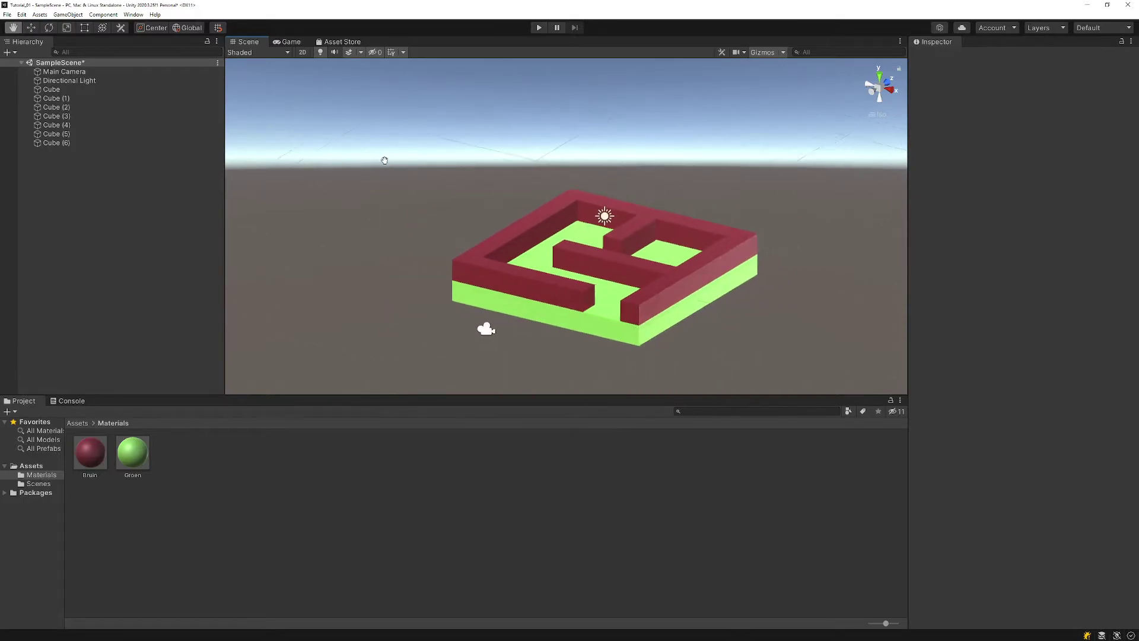
pyautogui.press('w')
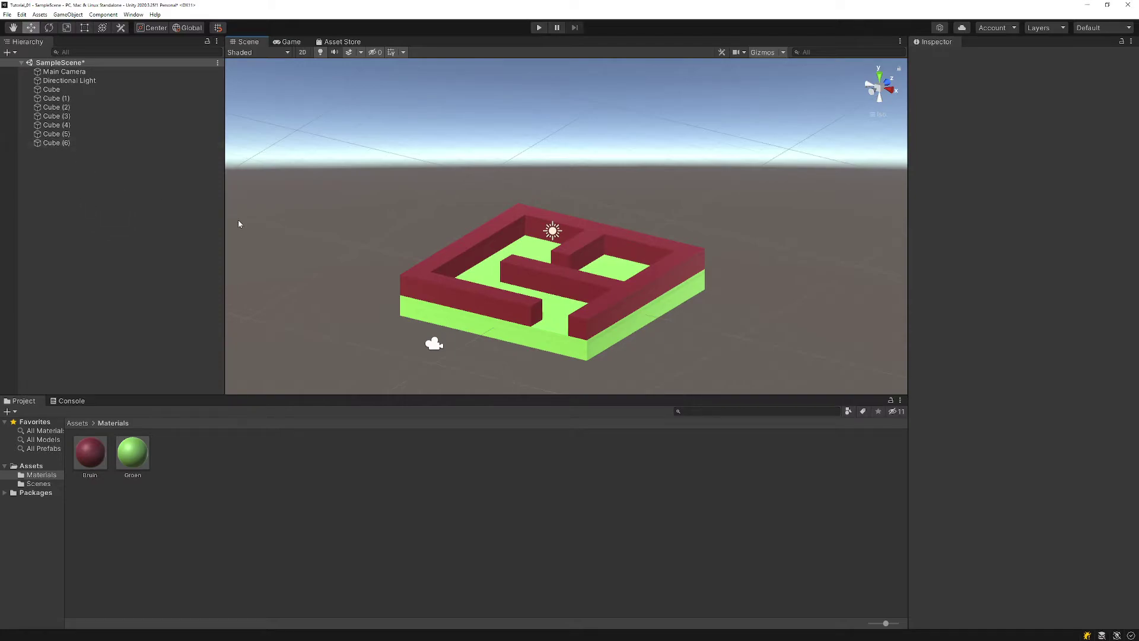
pyautogui.click(529, 334)
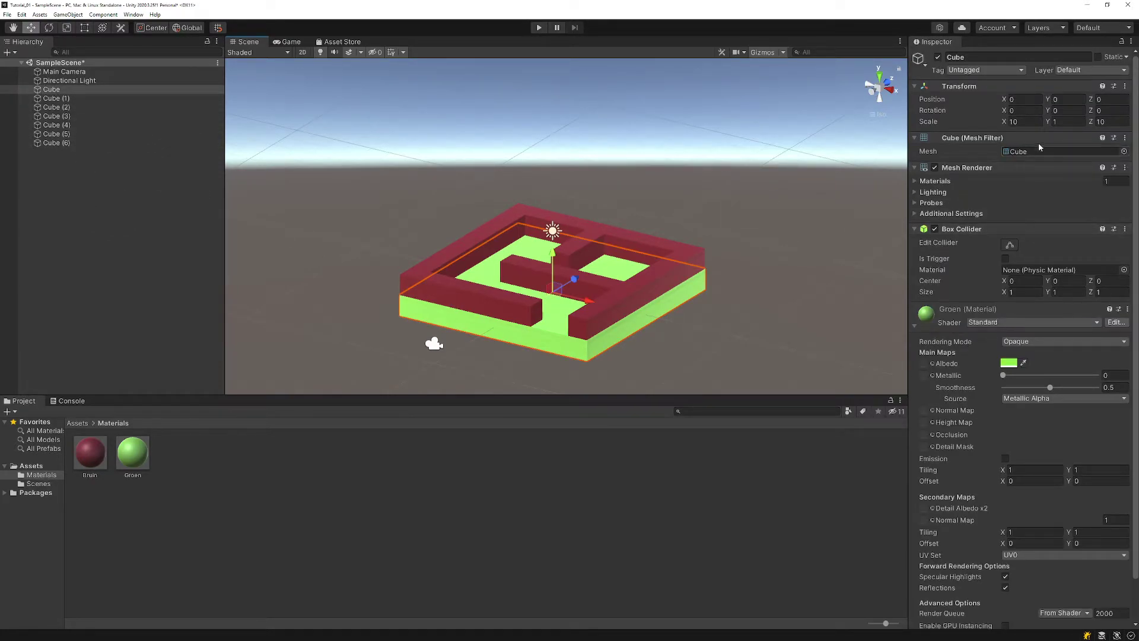
pyautogui.moveTo(1007, 110)
pyautogui.mouseDown()
pyautogui.moveTo(932, 115)
pyautogui.moveTo(1021, 137)
pyautogui.moveTo(1036, 119)
pyautogui.mouseUp()
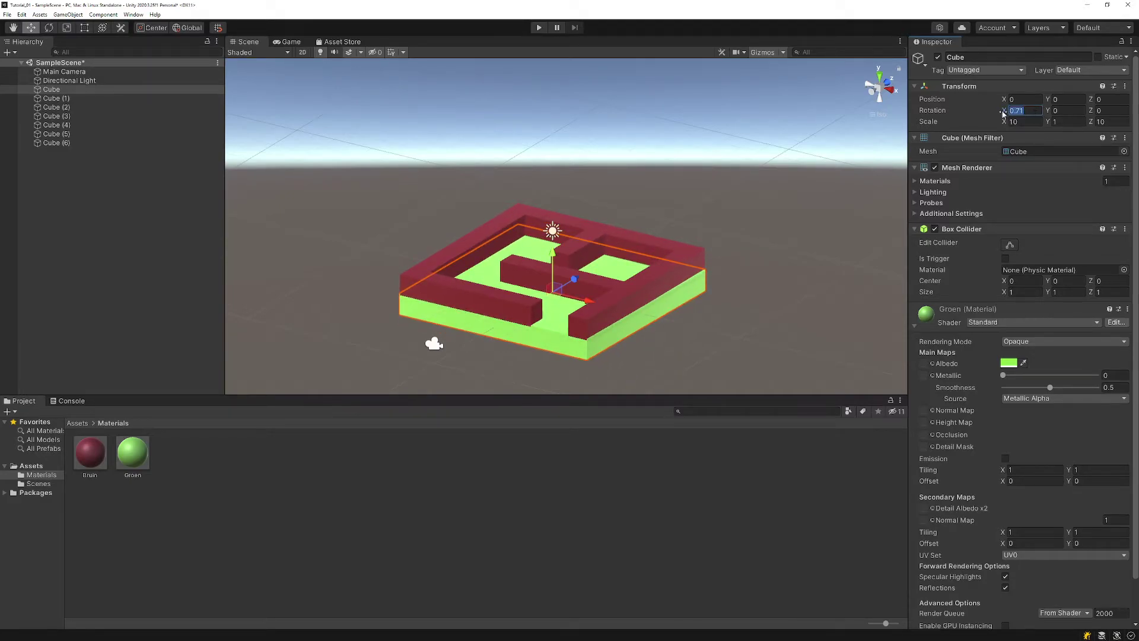
pyautogui.write('0')
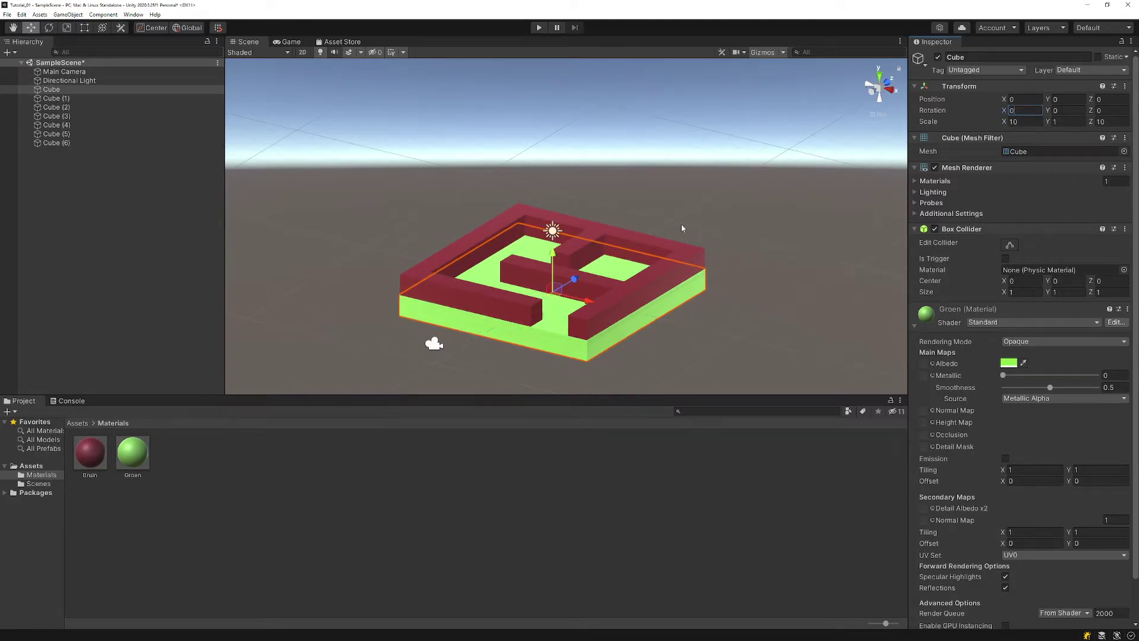
pyautogui.click(667, 232)
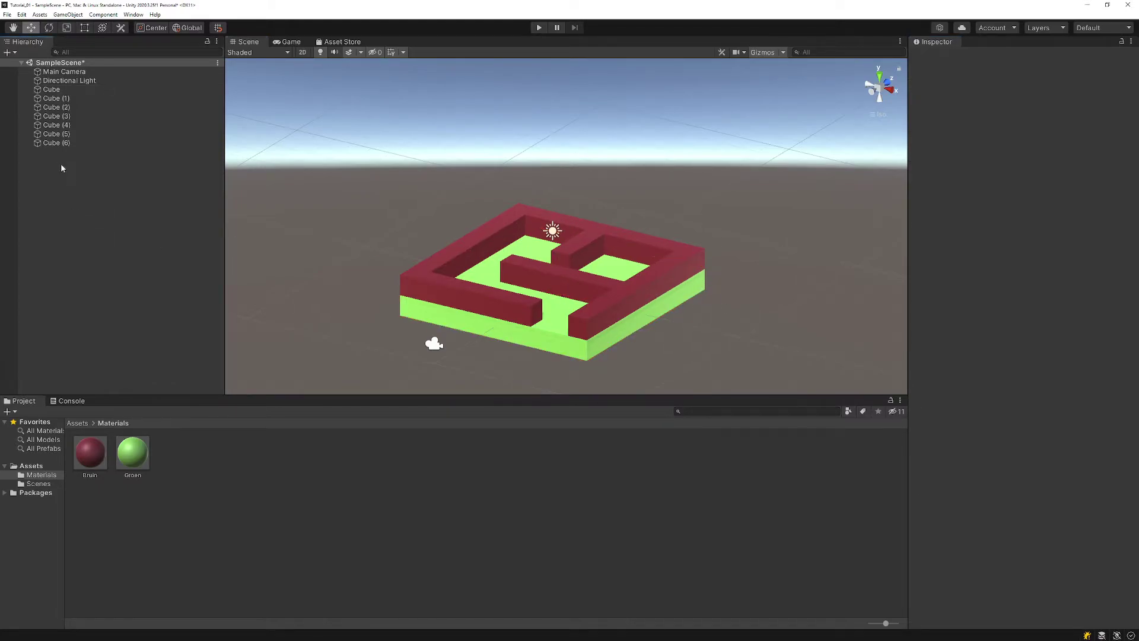
pyautogui.click(80, 143)
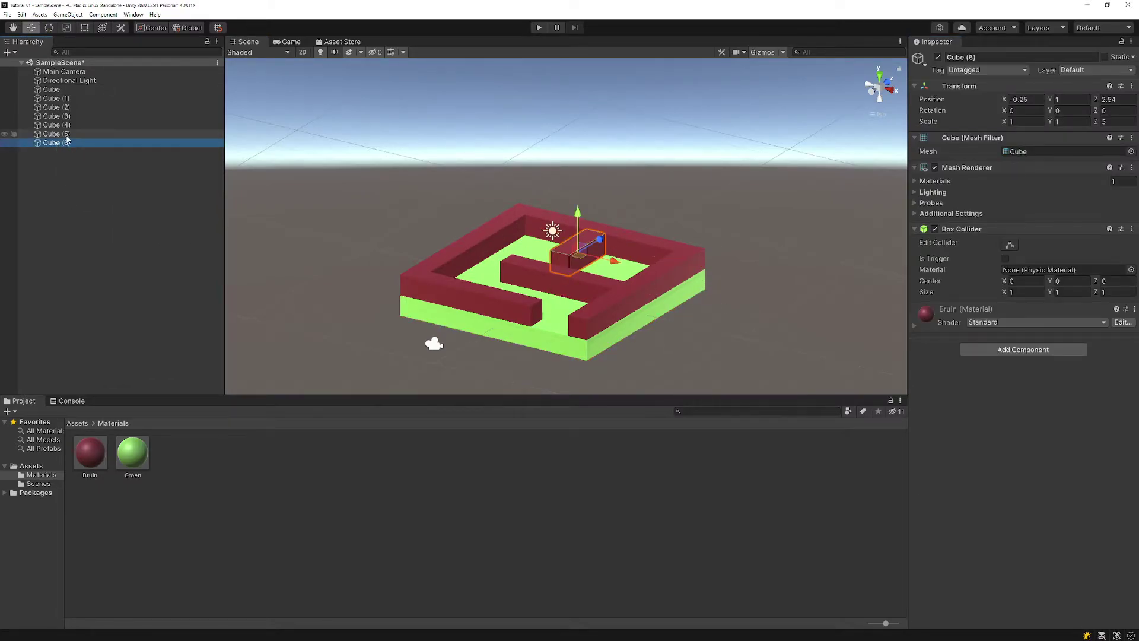
# - Nest walls Cube (1) through Cube (6) under the green floor Cube
pyautogui.keyDown('shift'); pyautogui.click(68, 99); pyautogui.keyUp('shift')
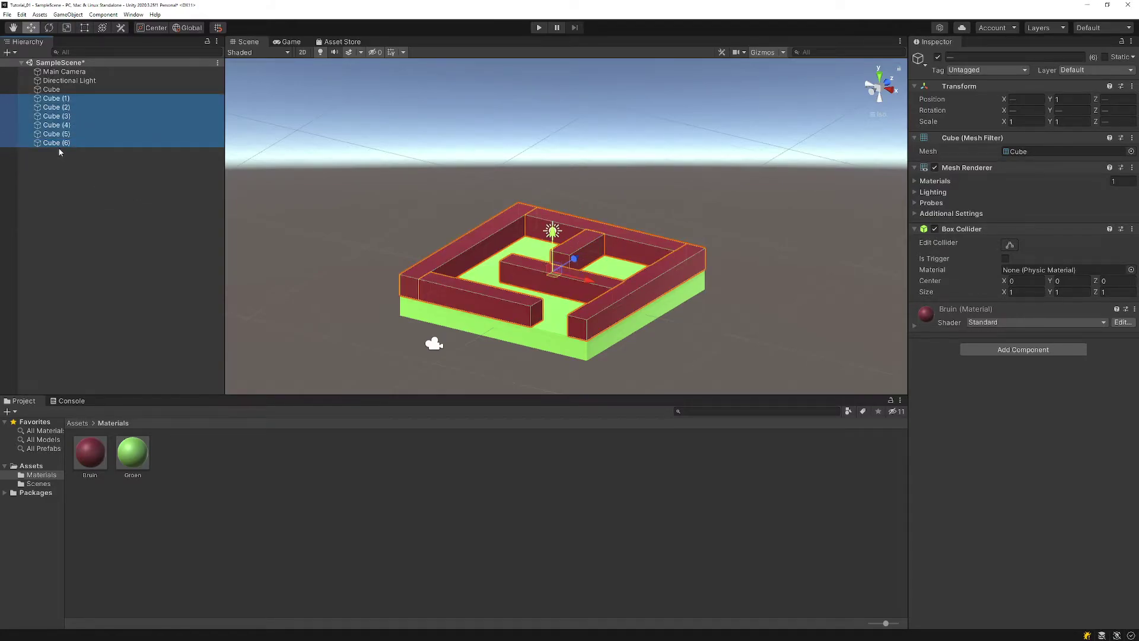
pyautogui.moveTo(53, 92); pyautogui.dragTo(54, 91)
pyautogui.click(54, 90)
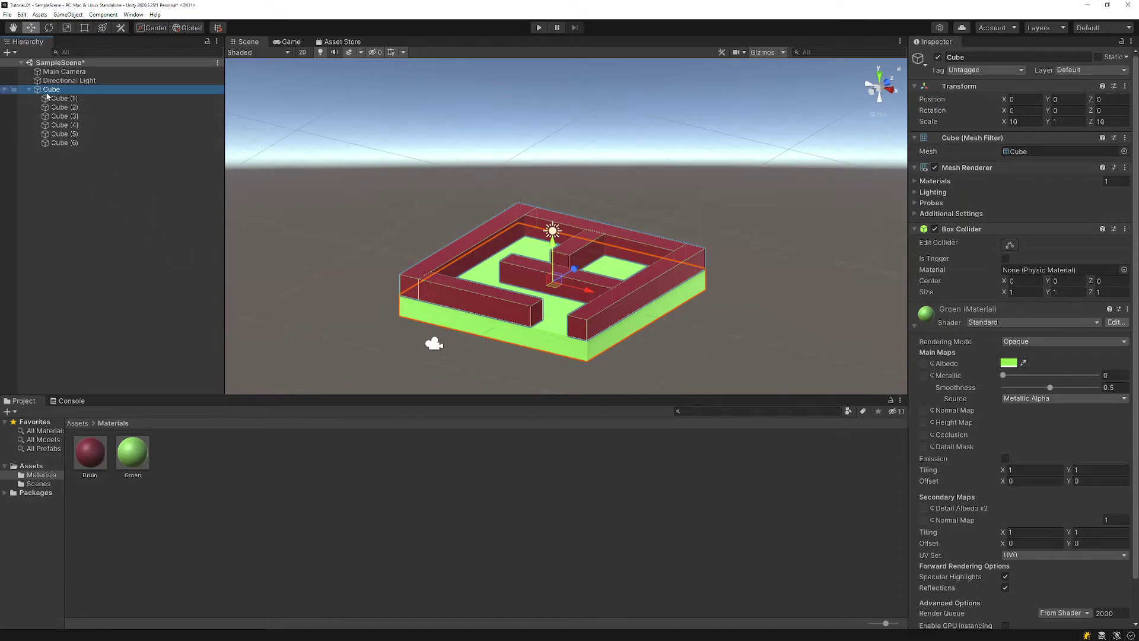
pyautogui.click(173, 187)
pyautogui.click(47, 89)
# - Tilt the floor Cube on X, then set its Rotation X back to 0
pyautogui.moveTo(1004, 111)
pyautogui.mouseDown()
pyautogui.moveTo(1105, 115)
pyautogui.moveTo(893, 138)
pyautogui.moveTo(993, 134)
pyautogui.mouseUp()
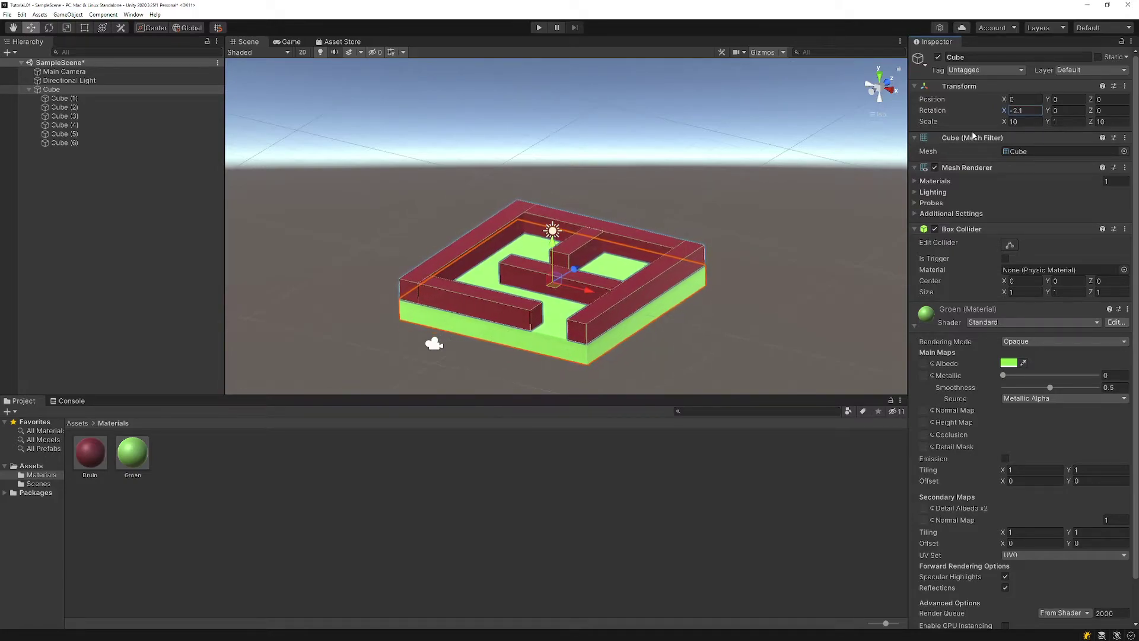
pyautogui.click(419, 205)
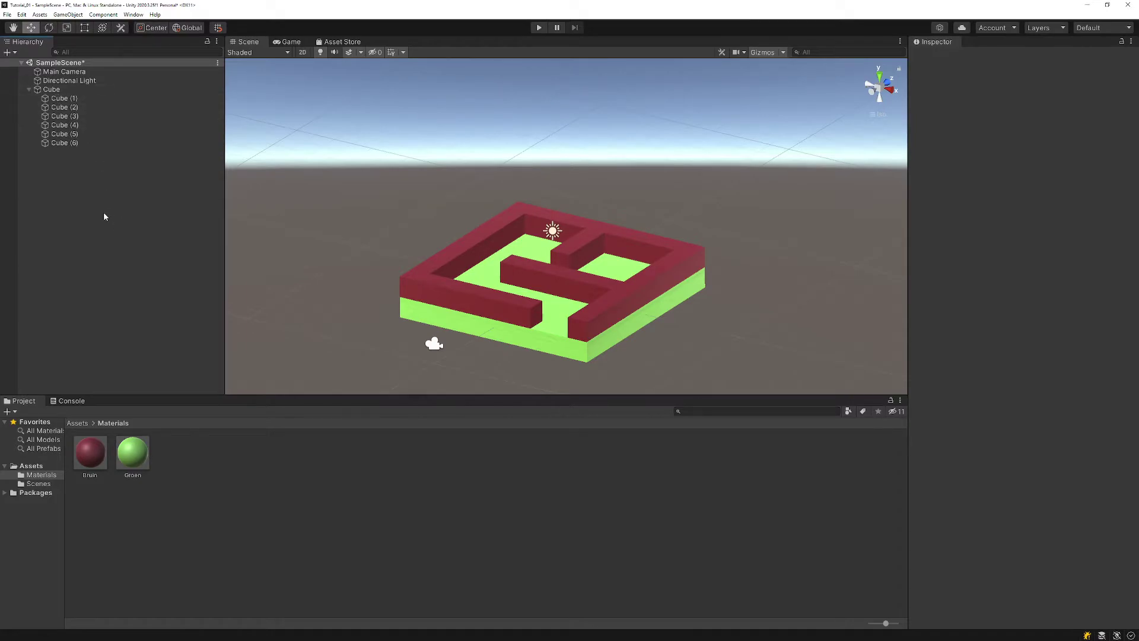
pyautogui.click(67, 90)
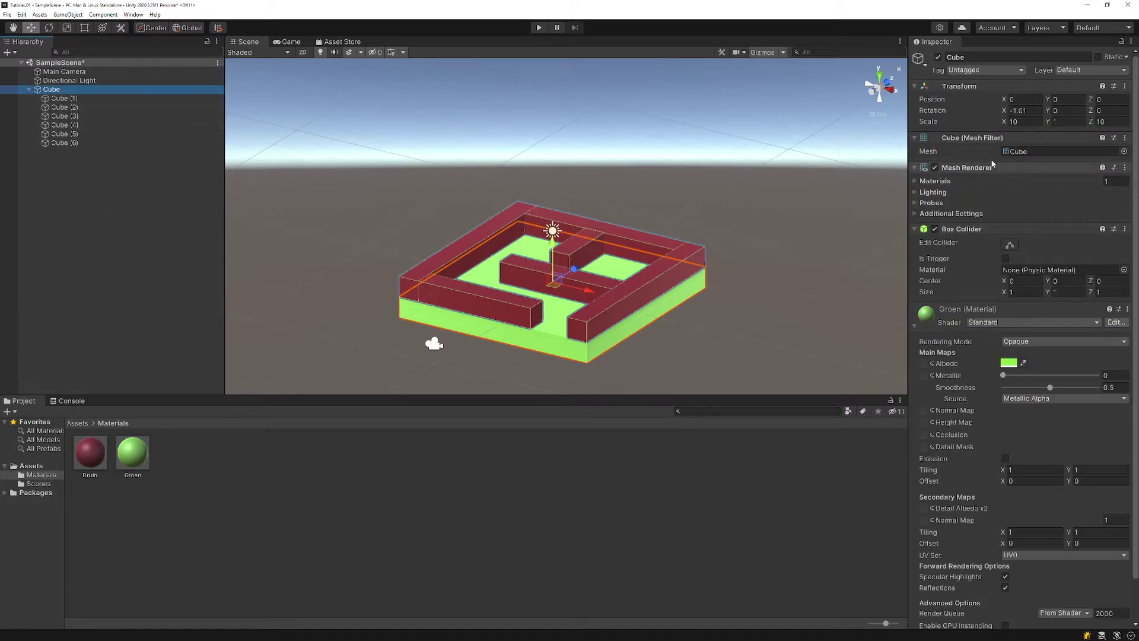
pyautogui.click(1035, 110)
pyautogui.write('0')
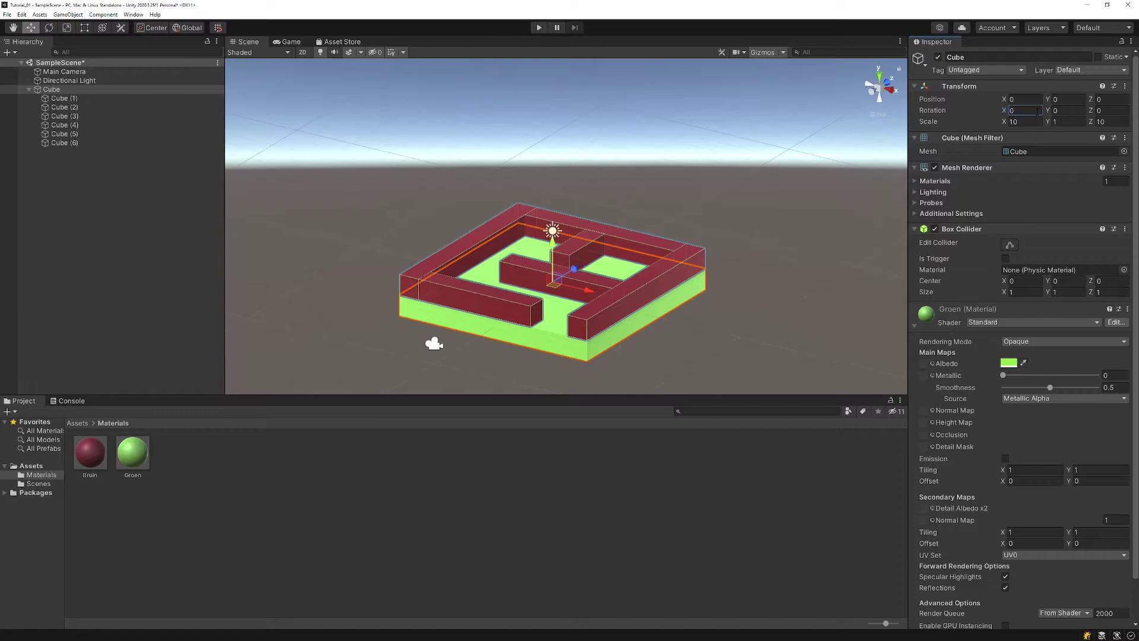
pyautogui.click(119, 259)
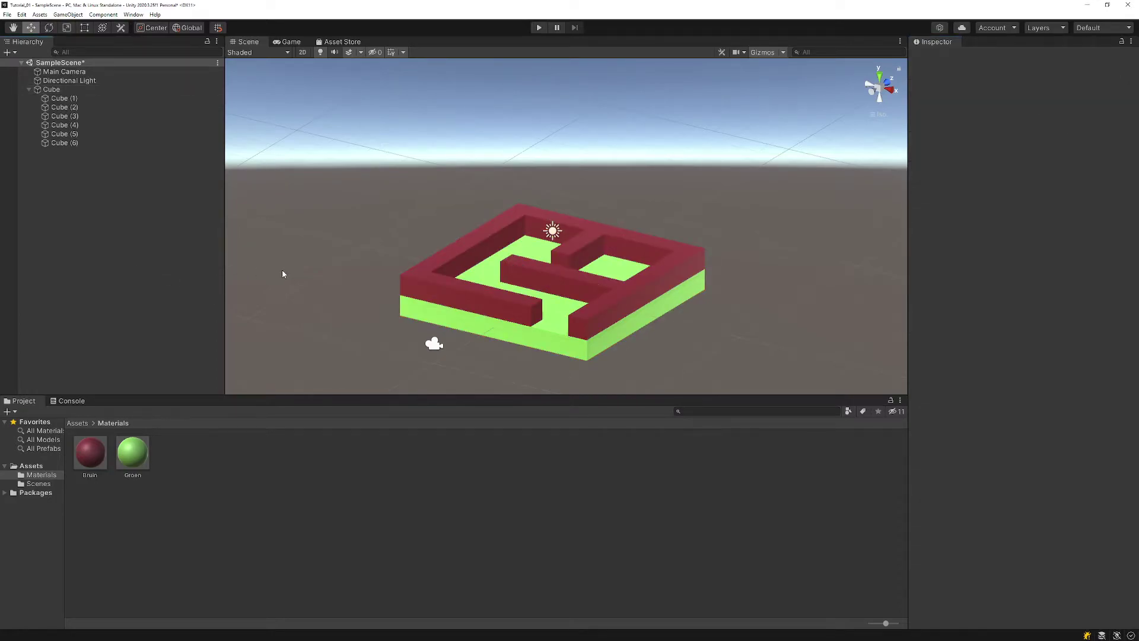
pyautogui.moveTo(359, 301)
pyautogui.keyDown('alt'); pyautogui.mouseDown()
pyautogui.moveTo(418, 313)
pyautogui.moveTo(401, 326)
pyautogui.mouseUp(); pyautogui.keyUp('alt')
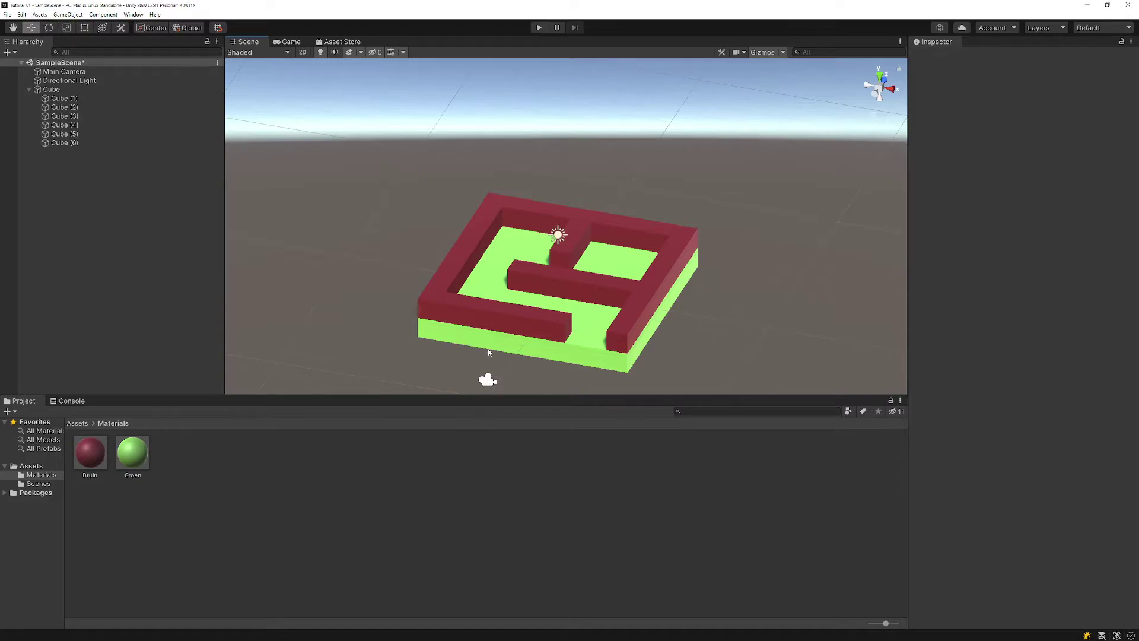
pyautogui.click(623, 369)
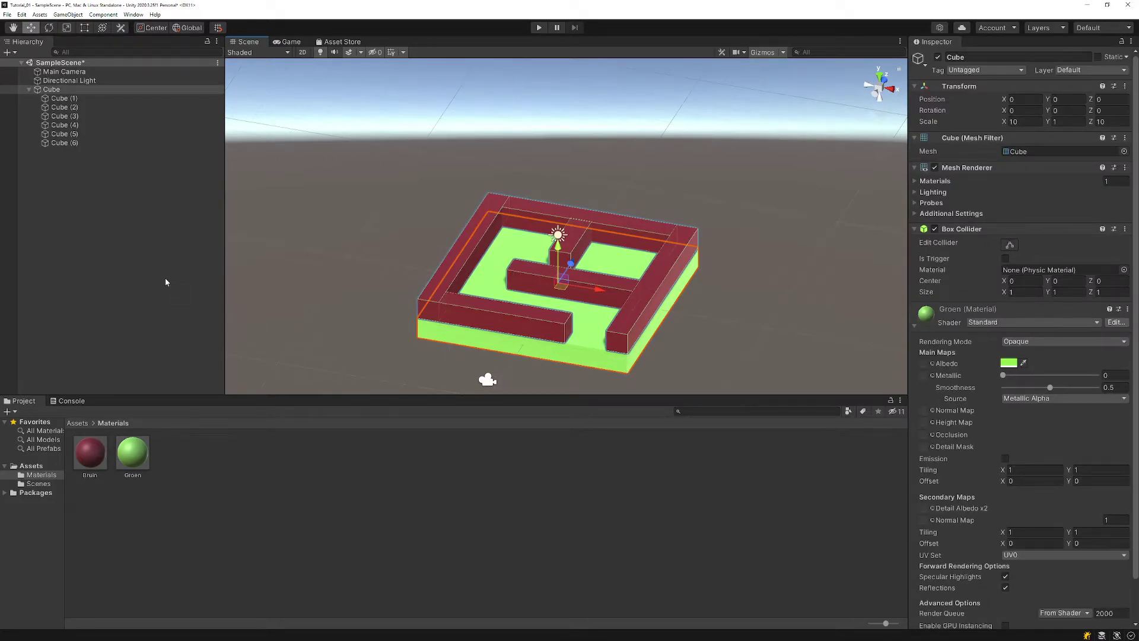
pyautogui.click(537, 28)
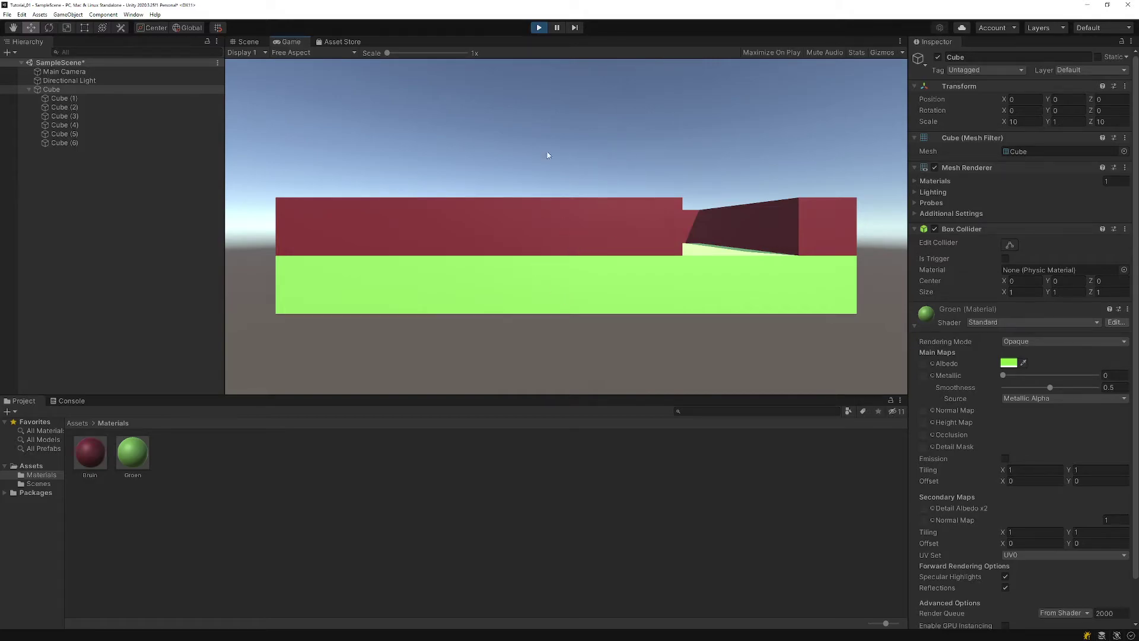
pyautogui.click(538, 28)
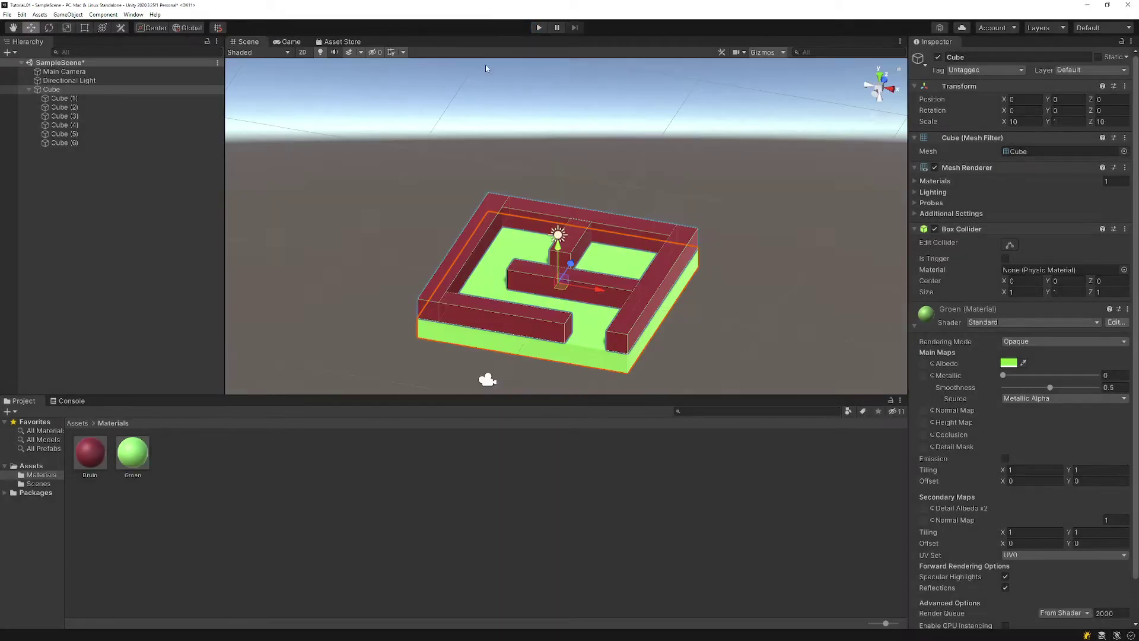
# - Select the Main Camera and drag it upward and back toward the maze
pyautogui.click(119, 71)
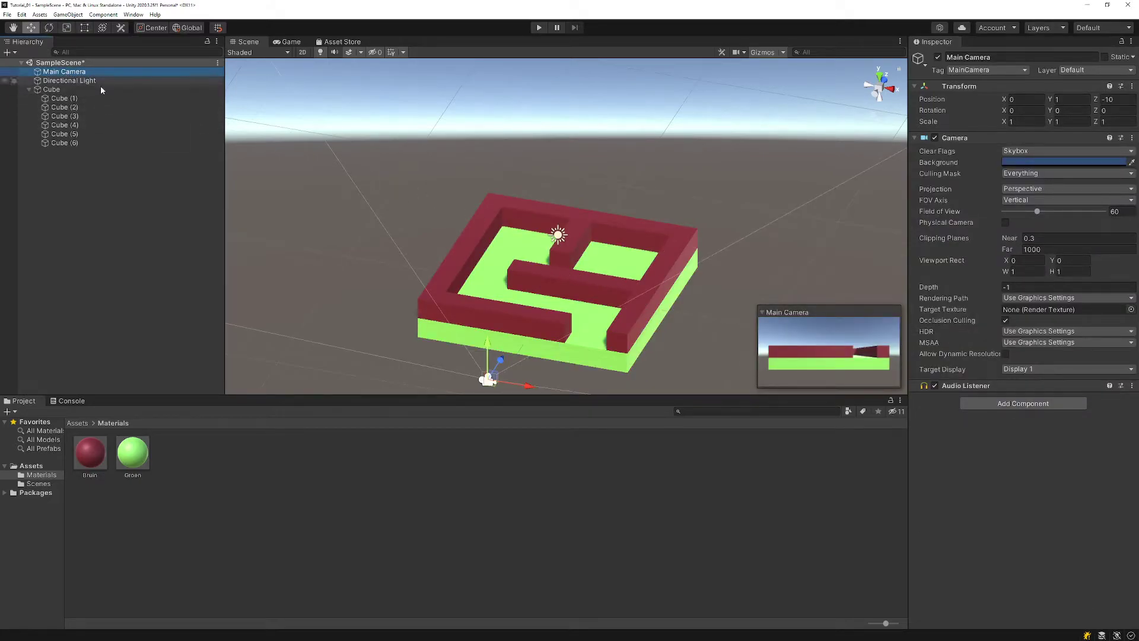
pyautogui.click(825, 310)
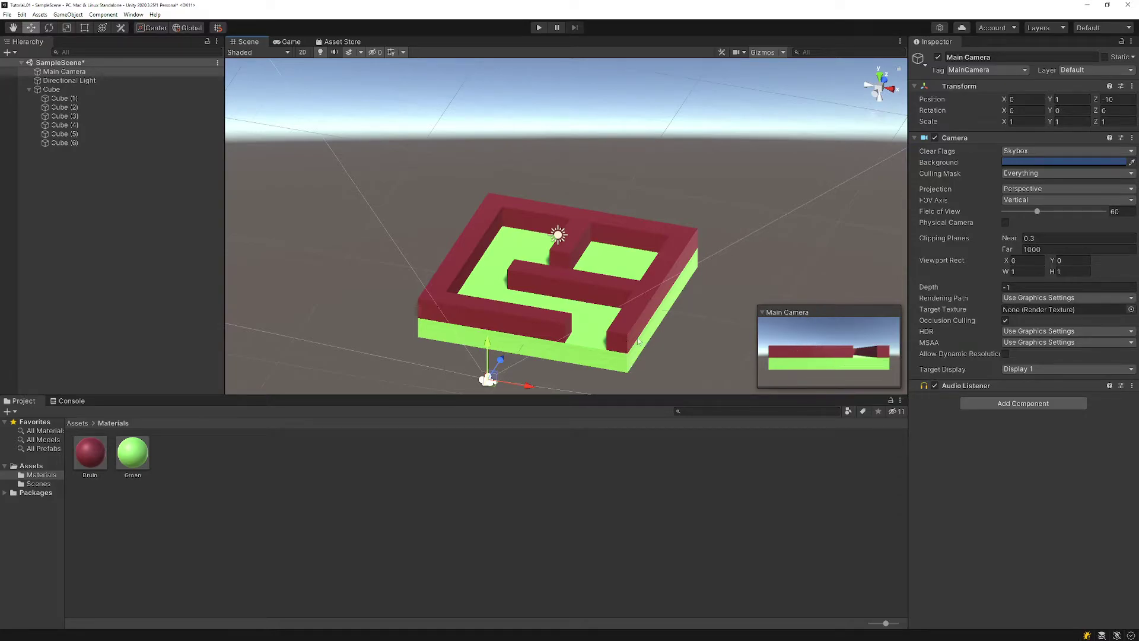
pyautogui.moveTo(490, 357); pyautogui.dragTo(490, 304)
pyautogui.scroll(-2, 657, 270)
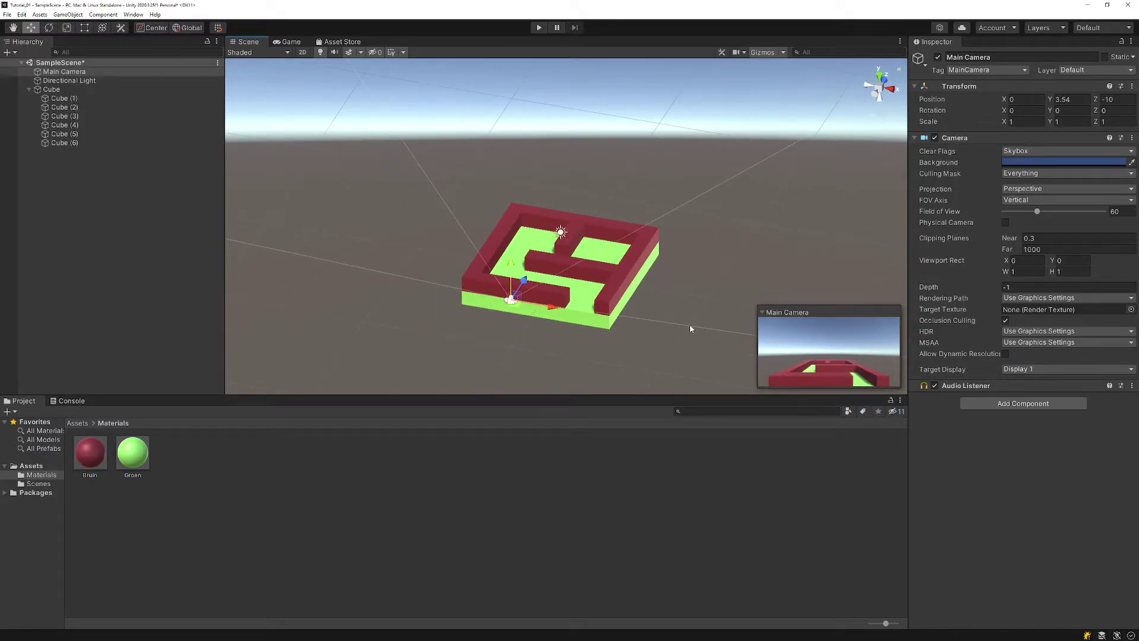
pyautogui.keyDown('alt'); pyautogui.moveTo(702, 346); pyautogui.dragTo(473, 332); pyautogui.keyUp('alt')
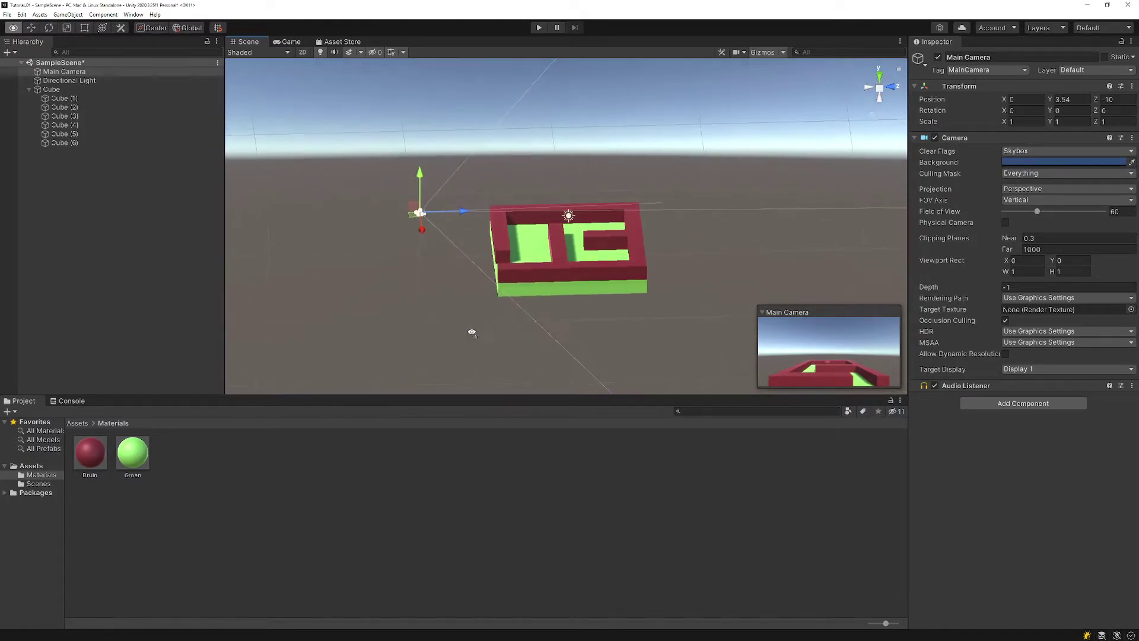
pyautogui.scroll(1, 433, 190)
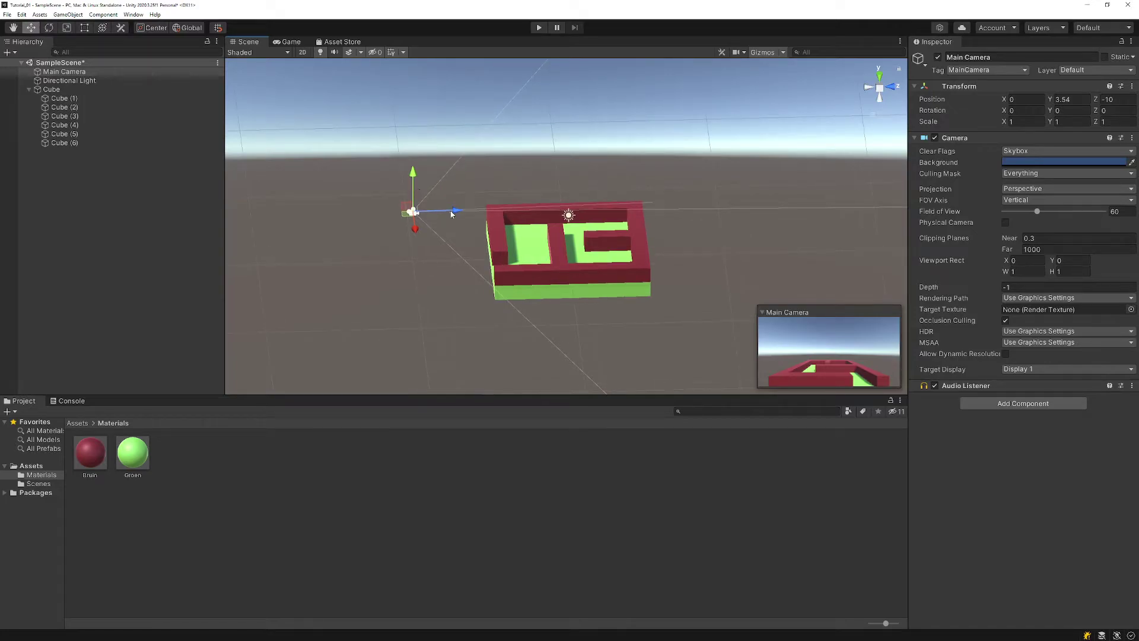
pyautogui.moveTo(452, 212)
pyautogui.mouseDown()
pyautogui.moveTo(422, 214)
pyautogui.moveTo(389, 157)
pyautogui.mouseUp()
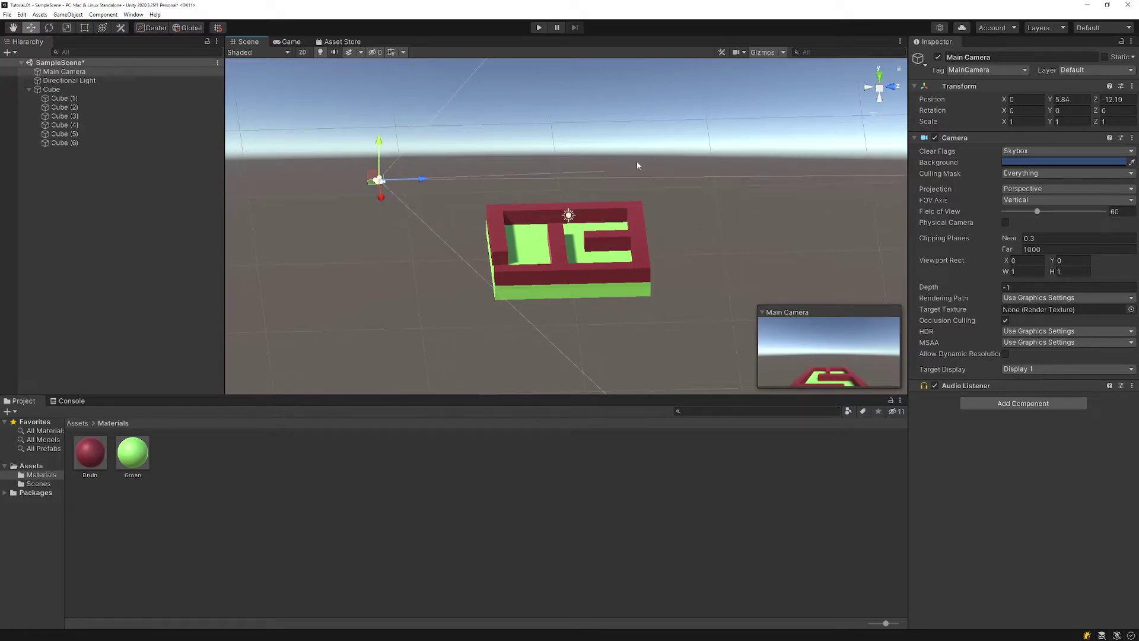
# - Set the Main Camera's position to Y 6 and Z -12
pyautogui.click(1068, 99)
pyautogui.write('6')
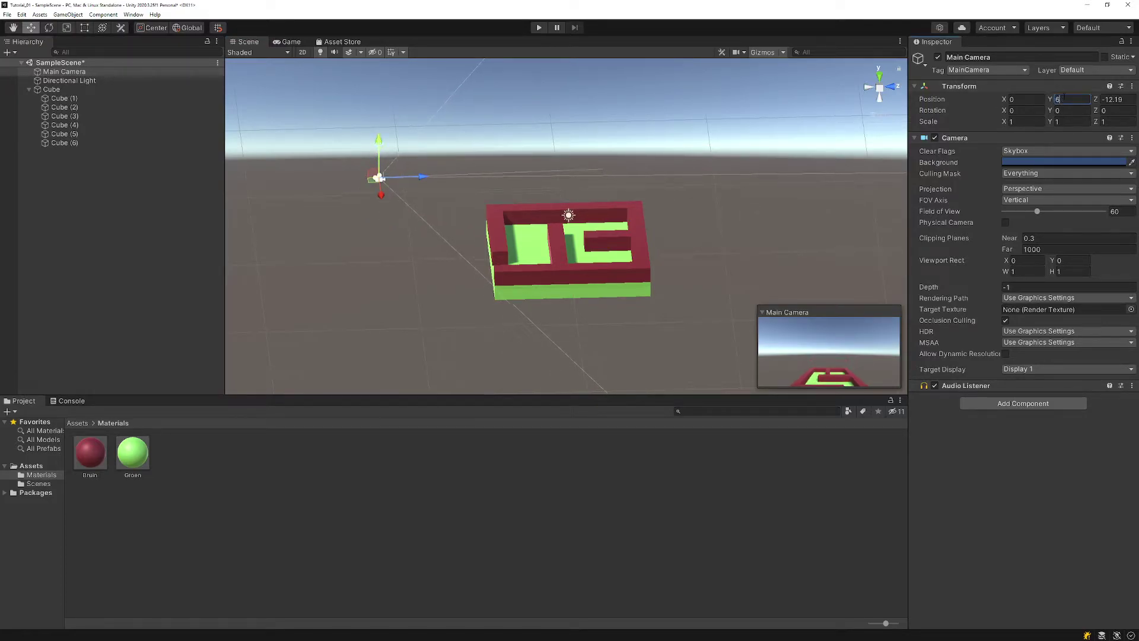
pyautogui.press('Tab')
pyautogui.write('-12')
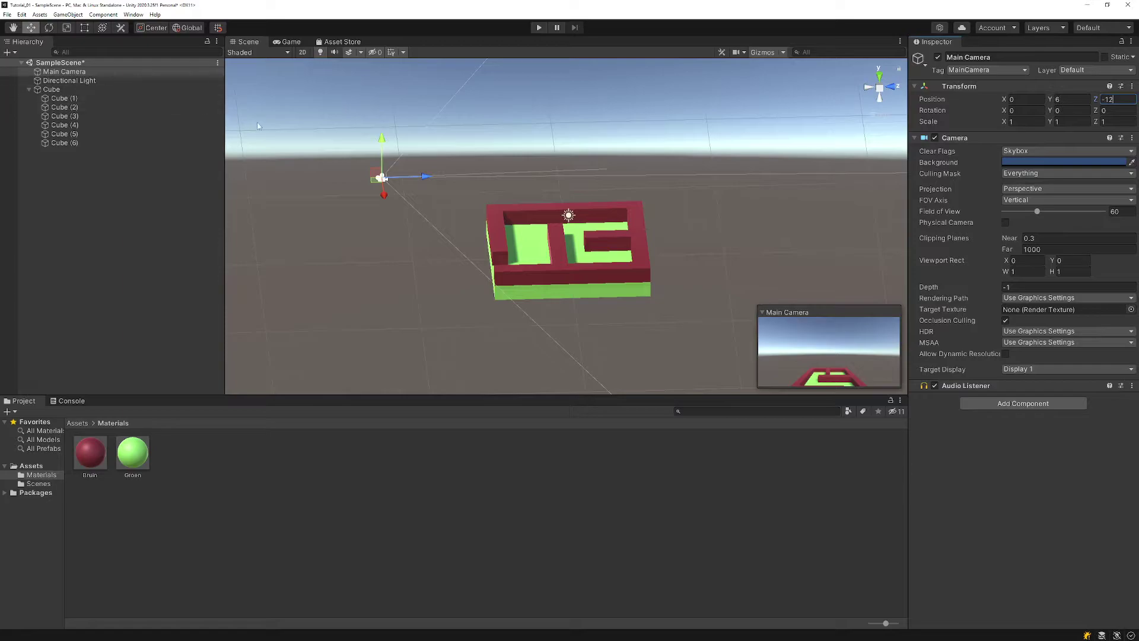
# - Tilt the camera down to 14.754 on X and play the scene to check the view
pyautogui.click(49, 28)
pyautogui.moveTo(401, 144); pyautogui.dragTo(422, 144)
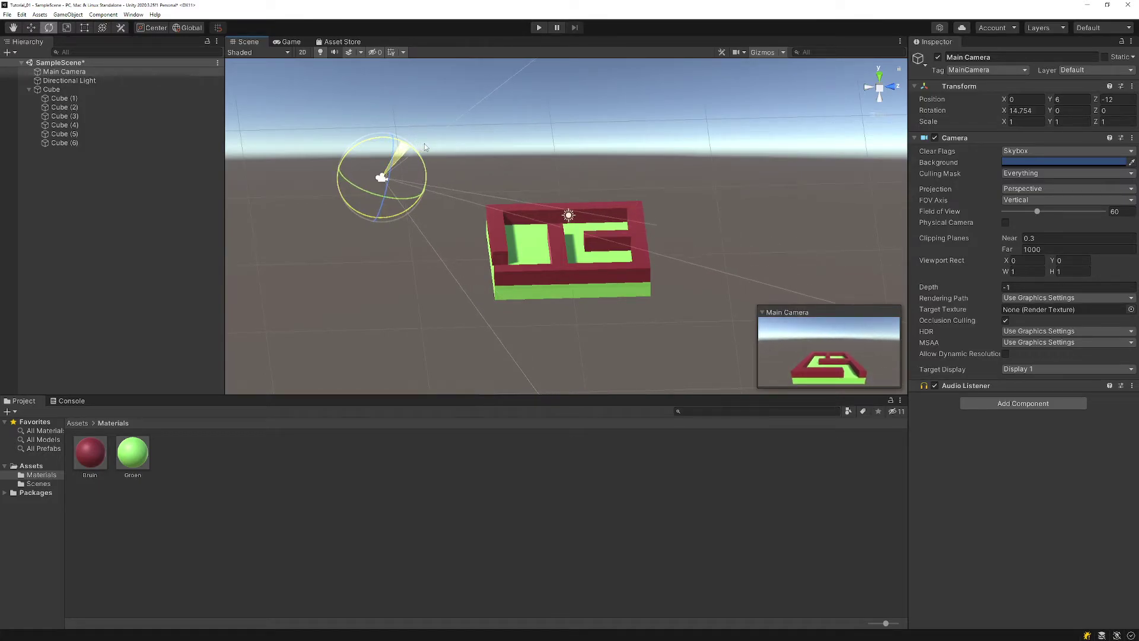
pyautogui.moveTo(422, 144); pyautogui.dragTo(424, 144)
pyautogui.click(543, 177)
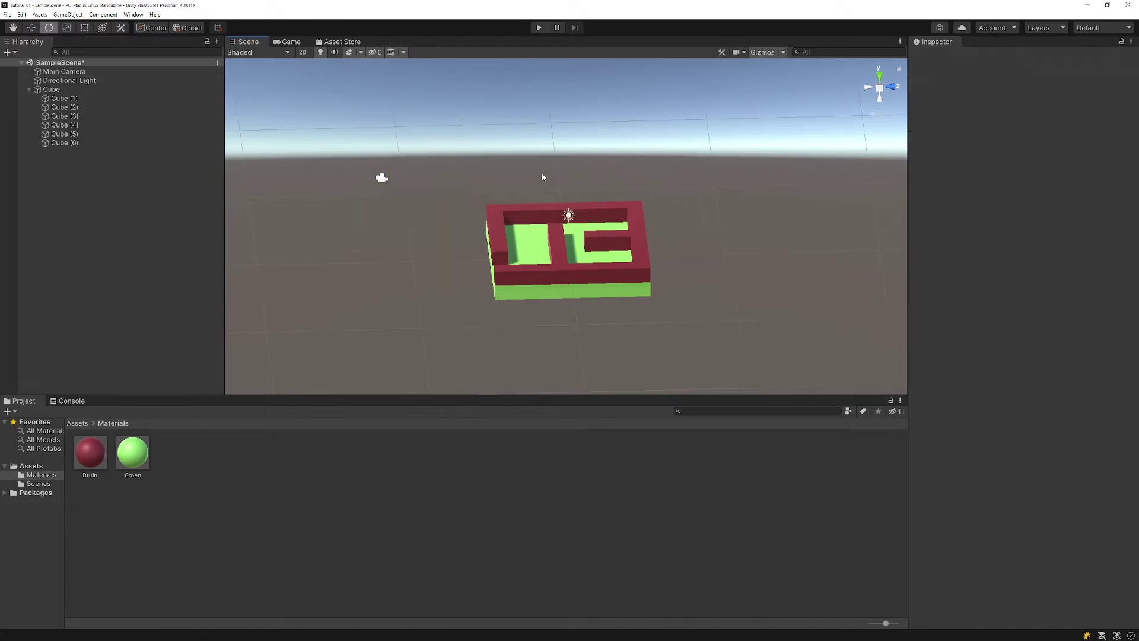
pyautogui.click(384, 184)
pyautogui.click(539, 28)
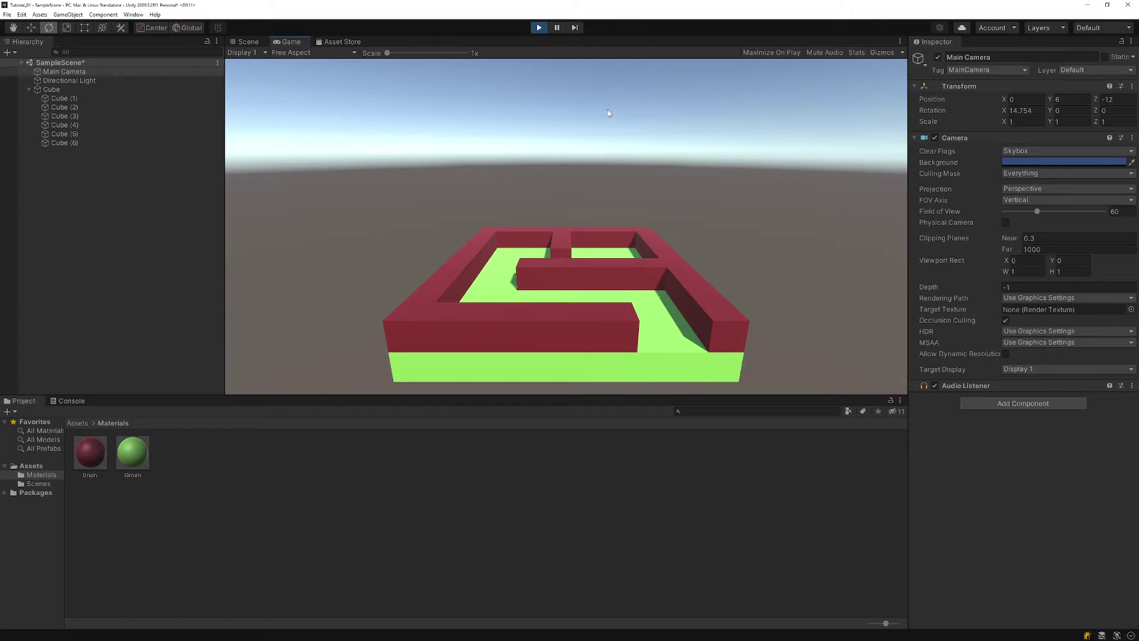
# - Stop Play, move the camera to Y 7.57, Z -8.68 and tilt it to 41.79 on X
pyautogui.click(539, 28)
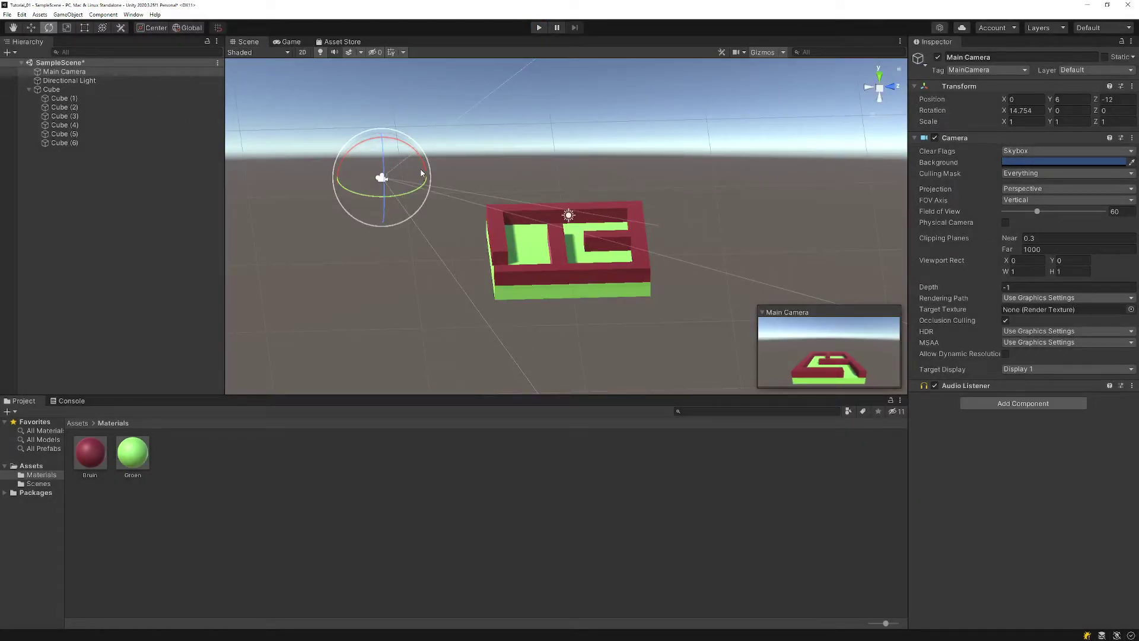
pyautogui.click(66, 28)
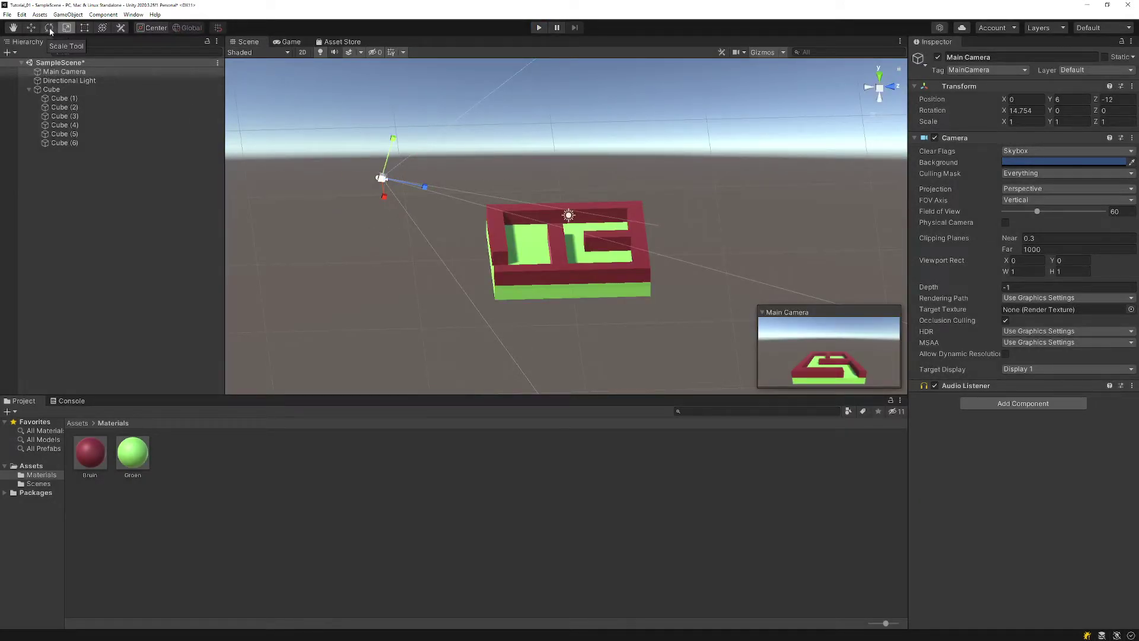
pyautogui.click(30, 28)
pyautogui.moveTo(381, 148); pyautogui.dragTo(388, 122)
pyautogui.moveTo(424, 156); pyautogui.dragTo(485, 166)
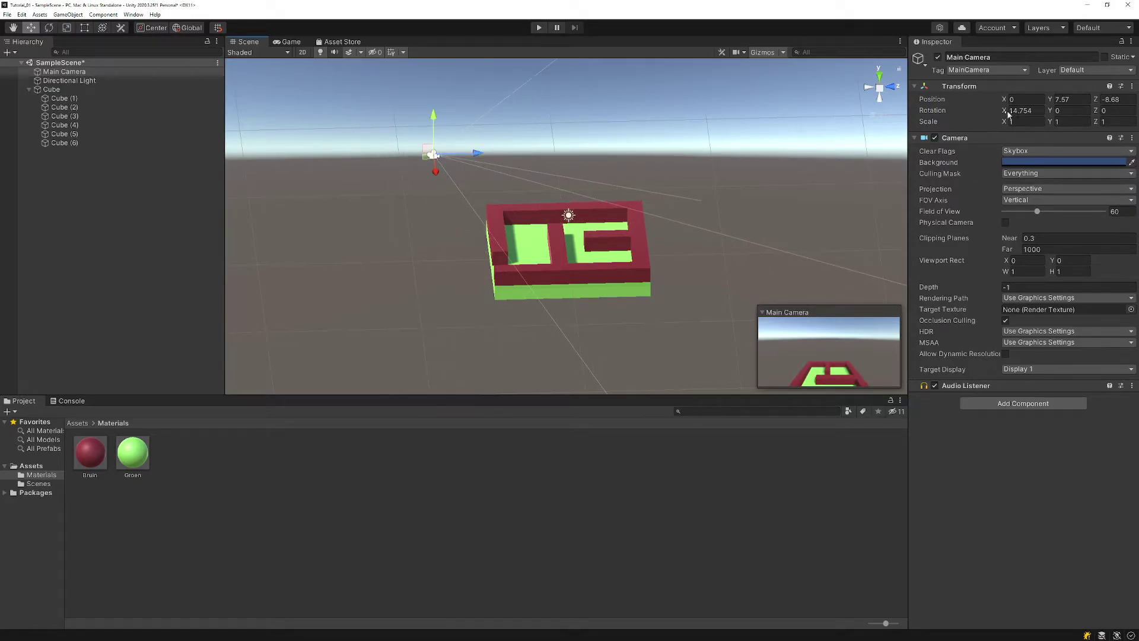
pyautogui.moveTo(1009, 115)
pyautogui.mouseDown()
pyautogui.moveTo(215, 253)
pyautogui.moveTo(344, 298)
pyautogui.mouseUp()
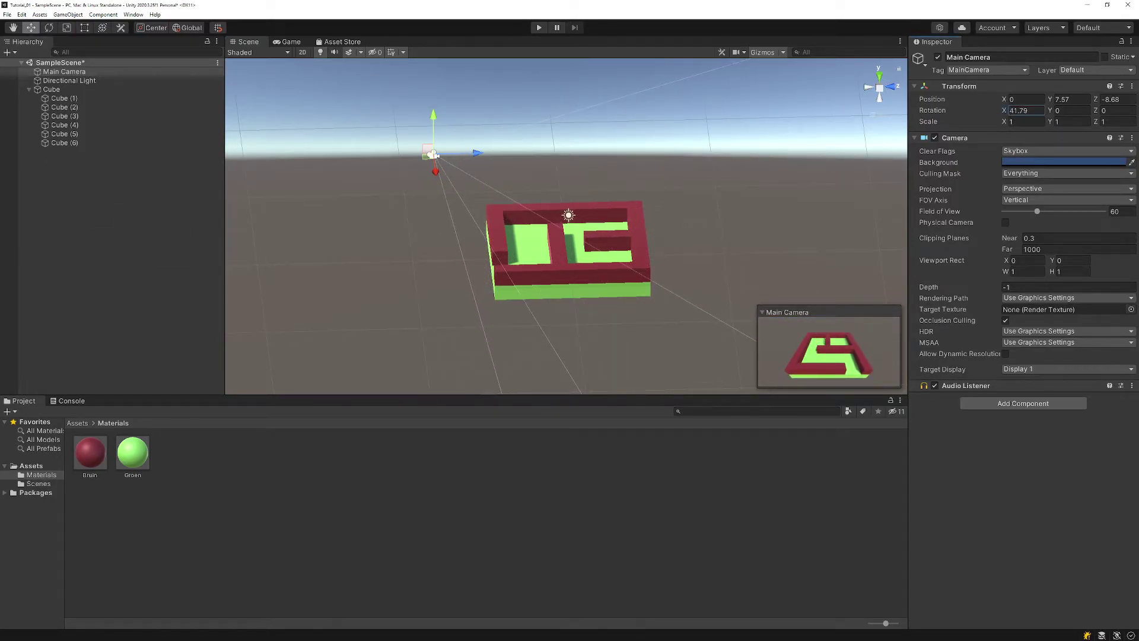
pyautogui.click(351, 301)
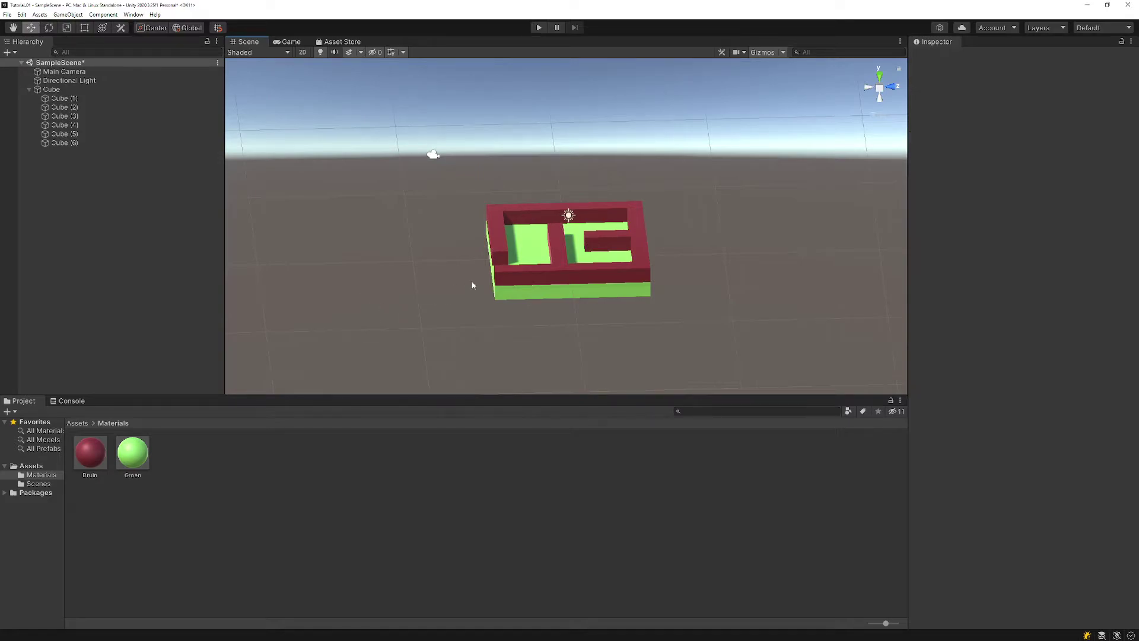
# - Create a new folder named Scripts in Assets and open it
pyautogui.click(31, 467)
pyautogui.rightClick(288, 503)
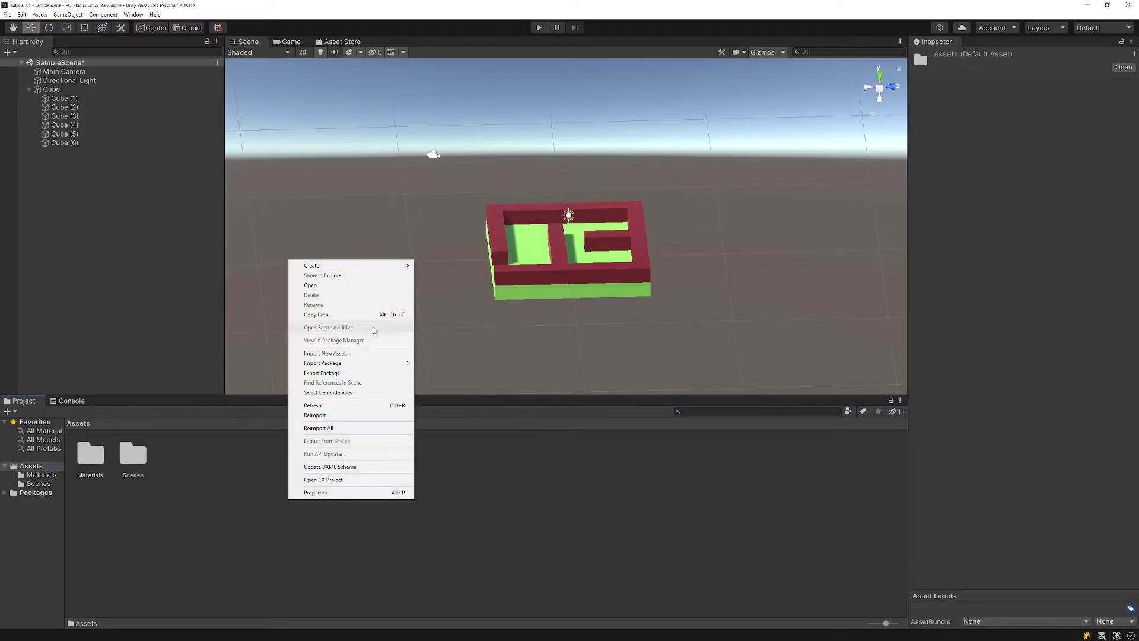
pyautogui.moveTo(374, 266)
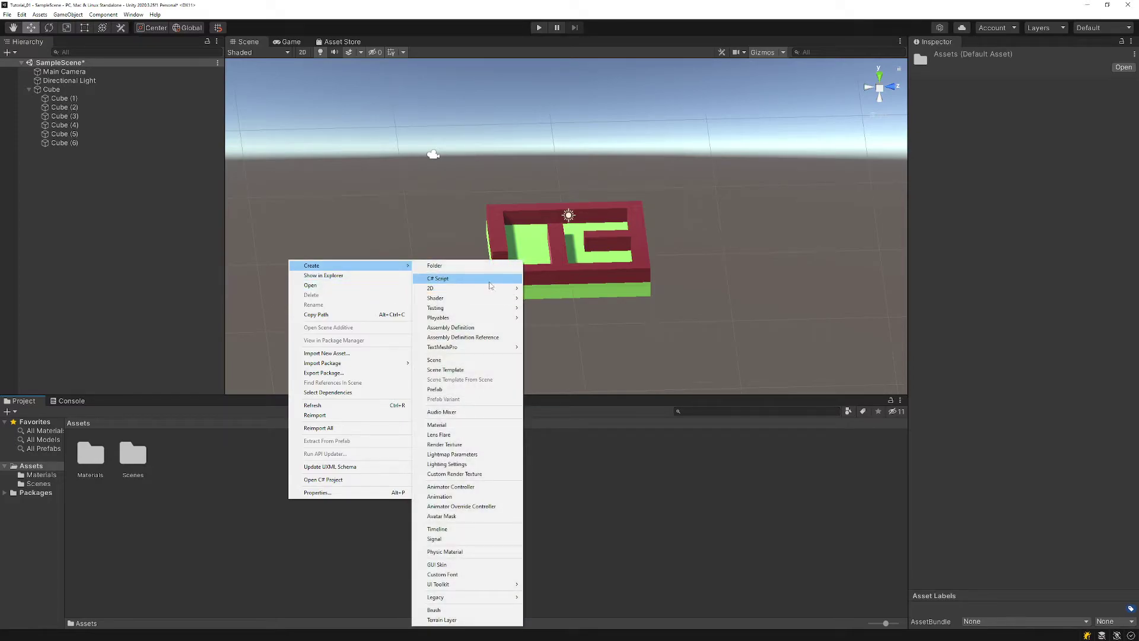
pyautogui.click(493, 265)
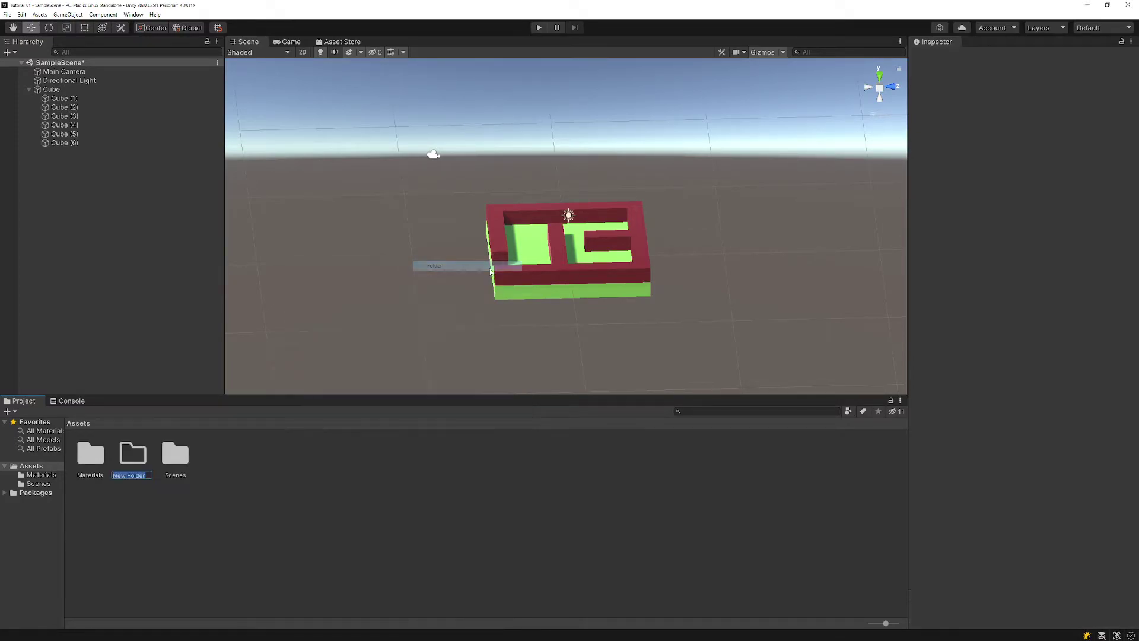
pyautogui.write('Scripts')
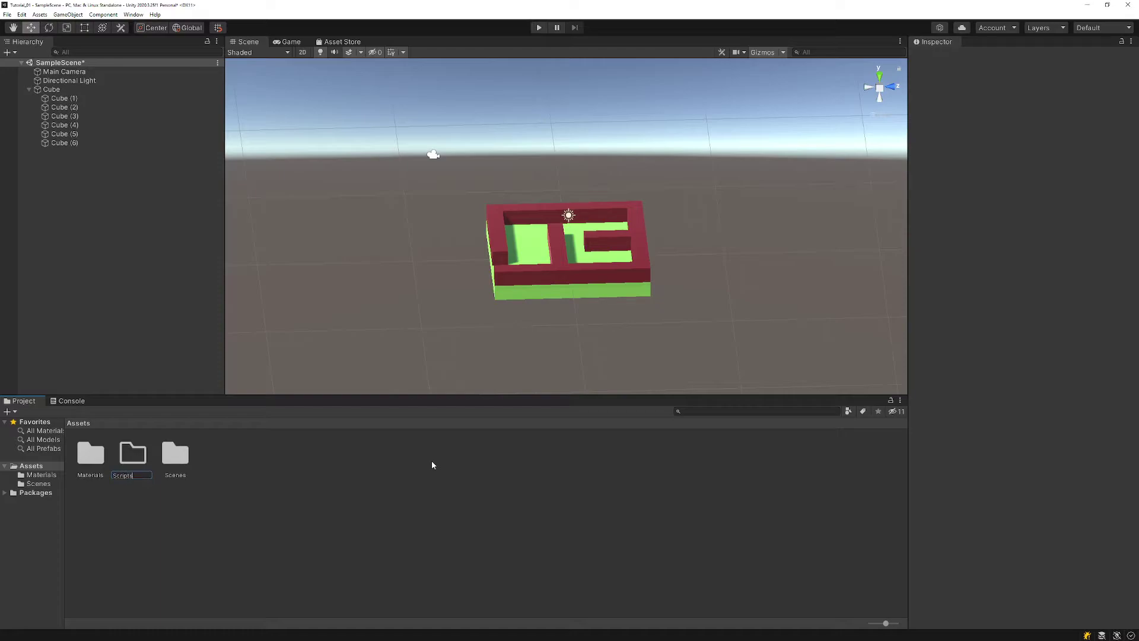
pyautogui.press('Return')
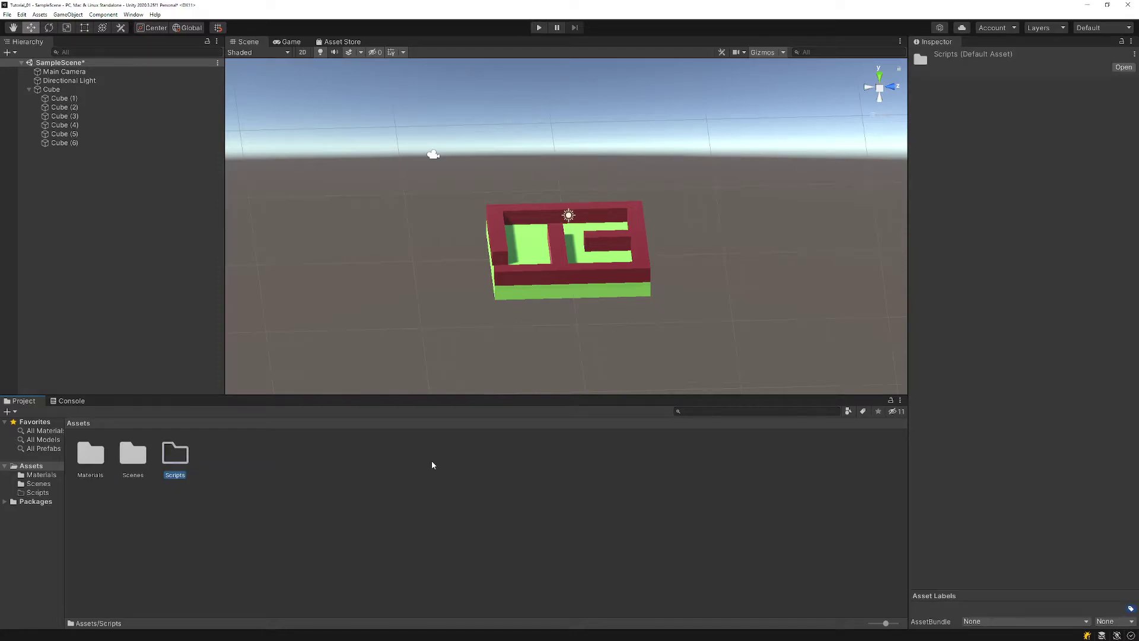
pyautogui.doubleClick(183, 464)
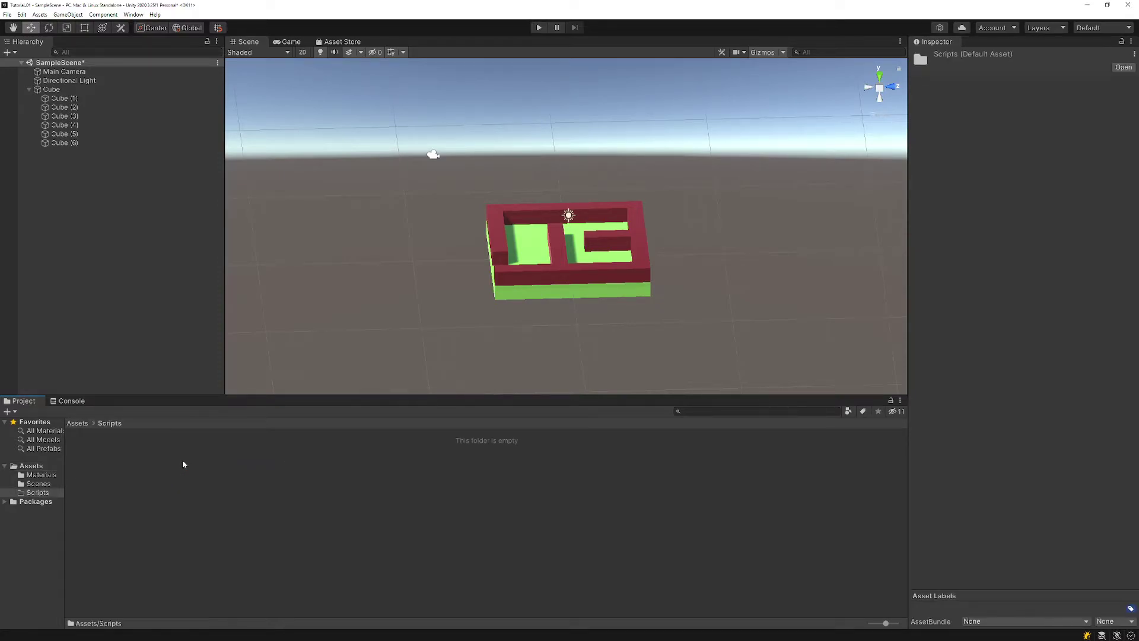
# - Create a C# script named TableControl in Scripts and open it in Visual Studio Code
pyautogui.rightClick(234, 480)
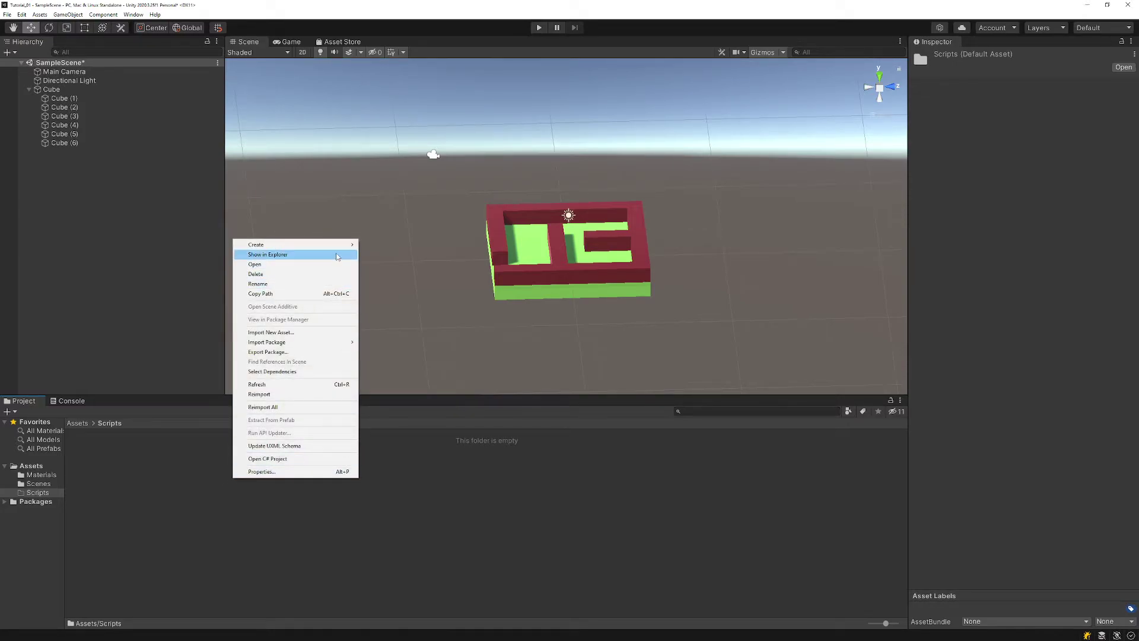
pyautogui.moveTo(339, 251)
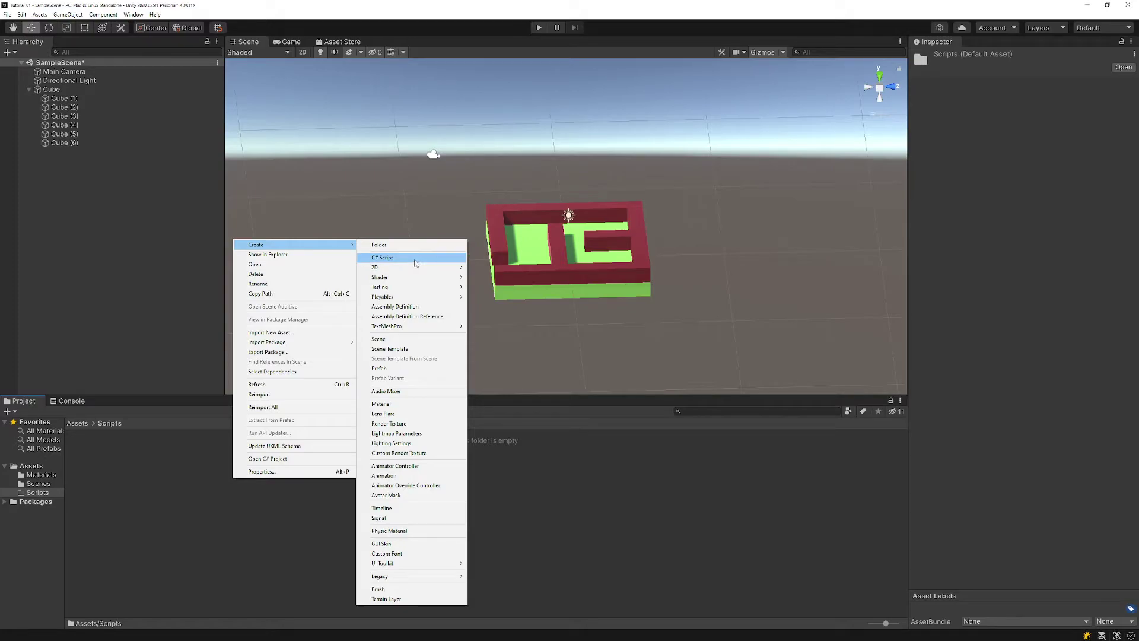
pyautogui.click(416, 258)
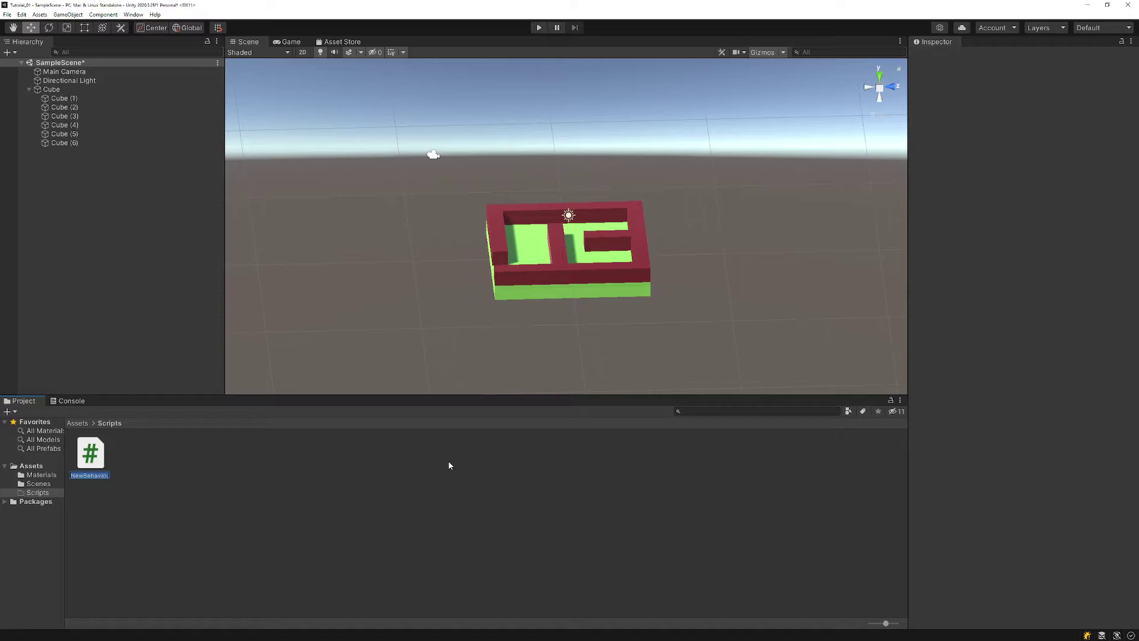
pyautogui.write('TableC')
pyautogui.write('ont...')
pyautogui.press('Return')
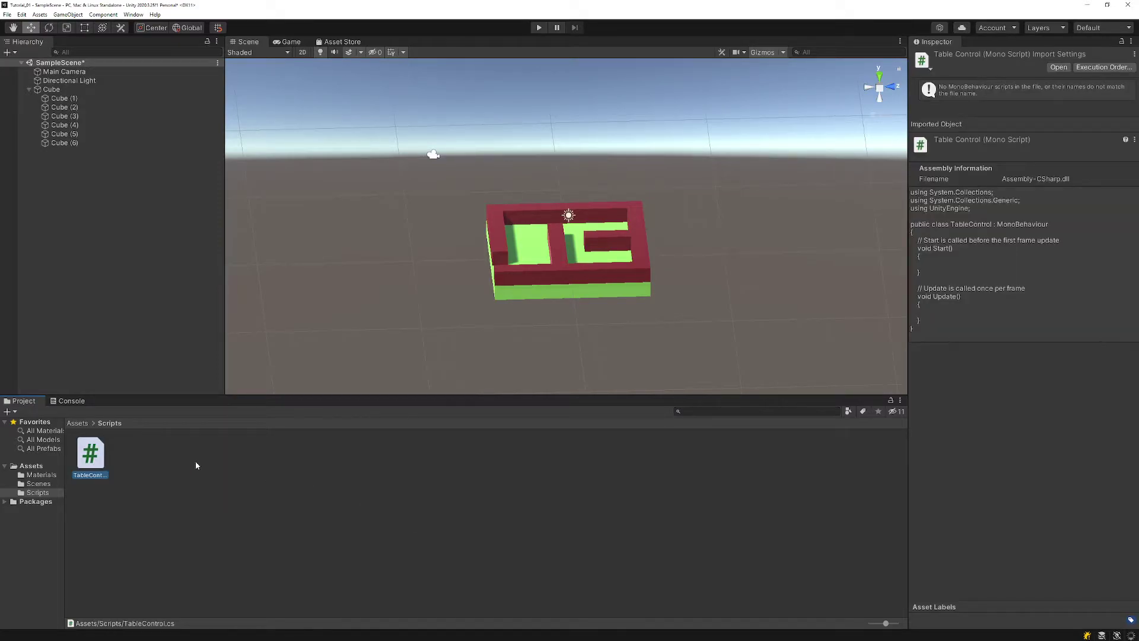
pyautogui.click(155, 464)
pyautogui.click(99, 462)
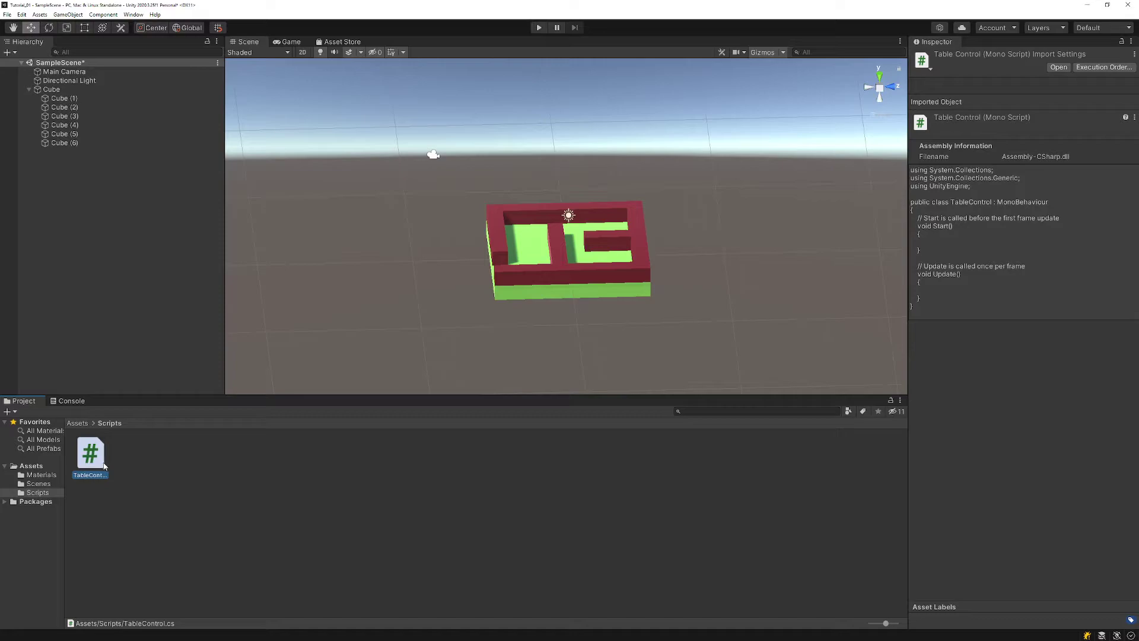
pyautogui.doubleClick(100, 462)
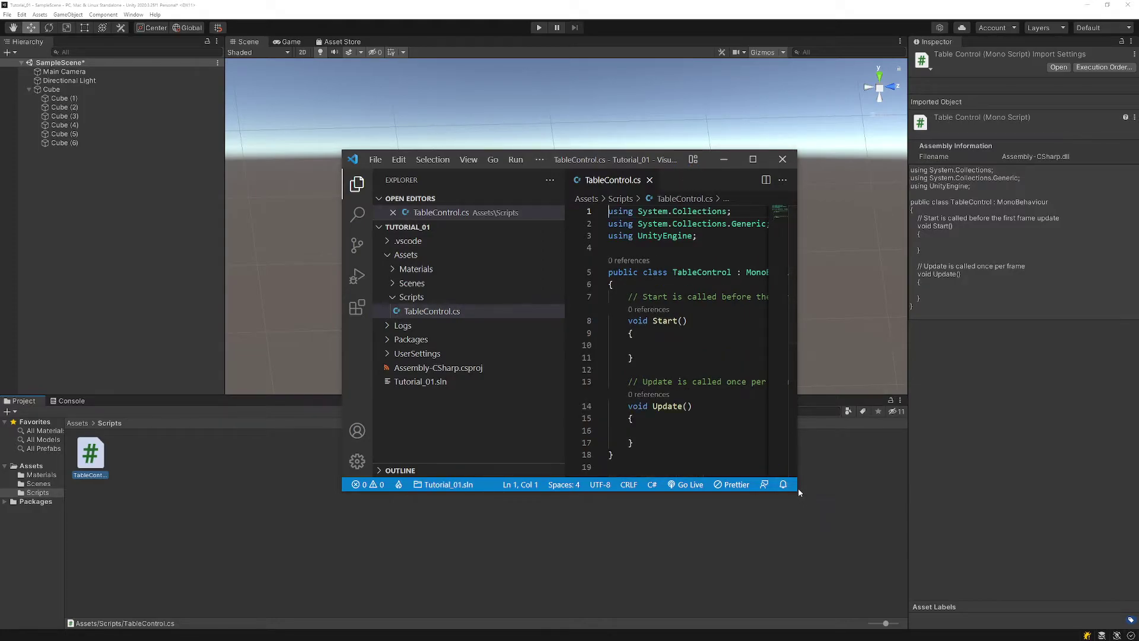
# - Enlarge the VS Code window and move it up and to the left
pyautogui.moveTo(797, 491); pyautogui.dragTo(1055, 576)
pyautogui.click(824, 497)
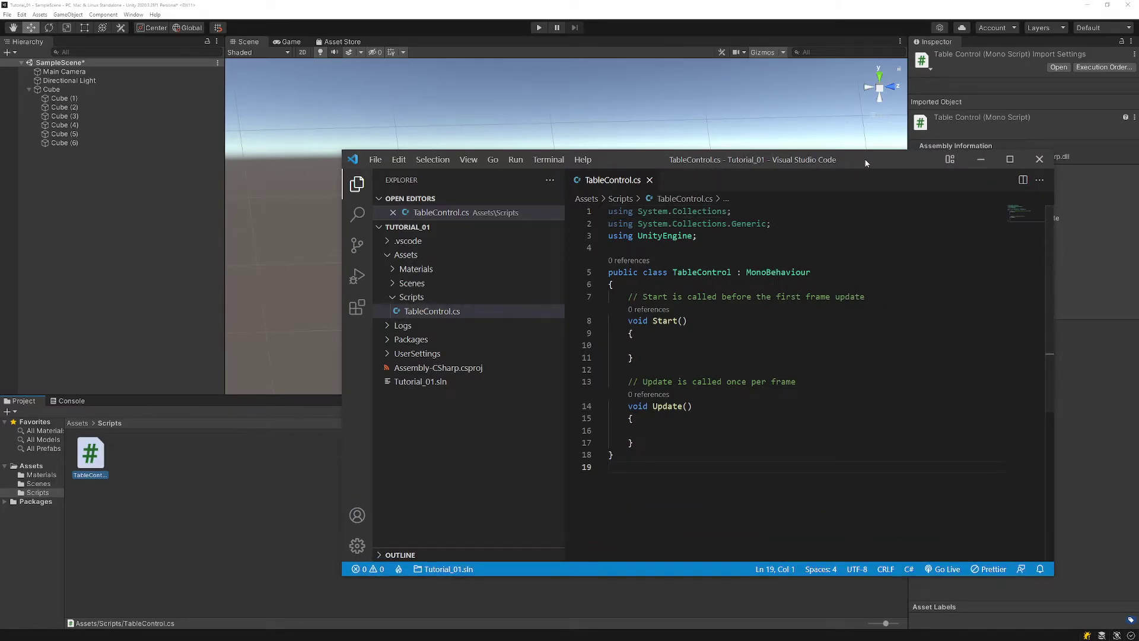
pyautogui.moveTo(866, 163); pyautogui.dragTo(771, 150)
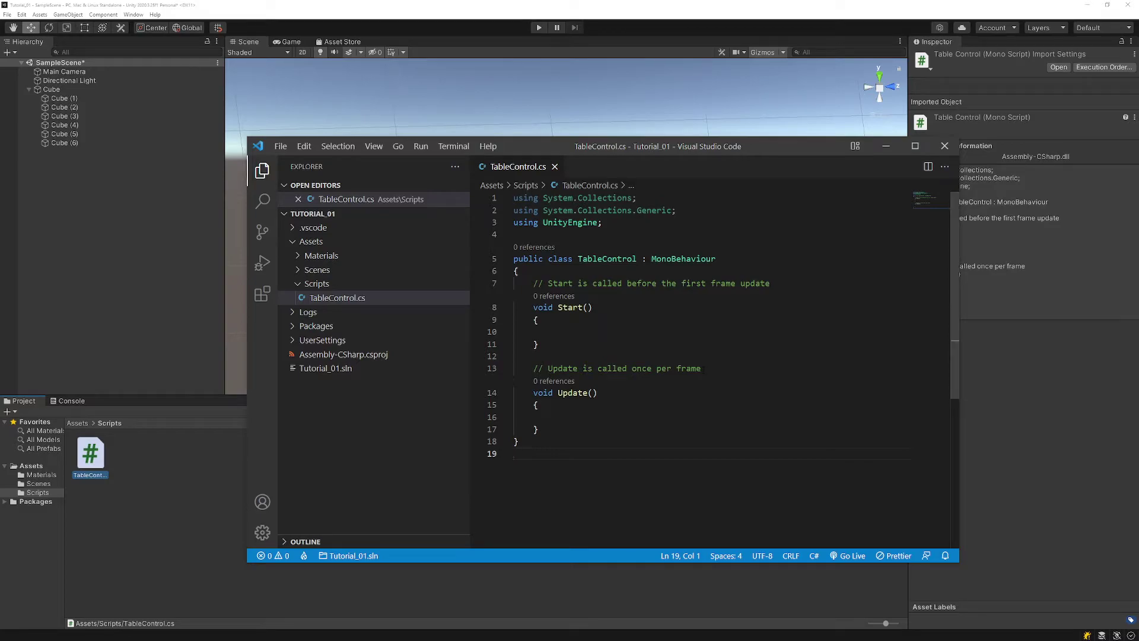
# - Review the TableControl code, placing the cursor in Update(), after the using lines, and in Start()
pyautogui.click(620, 418)
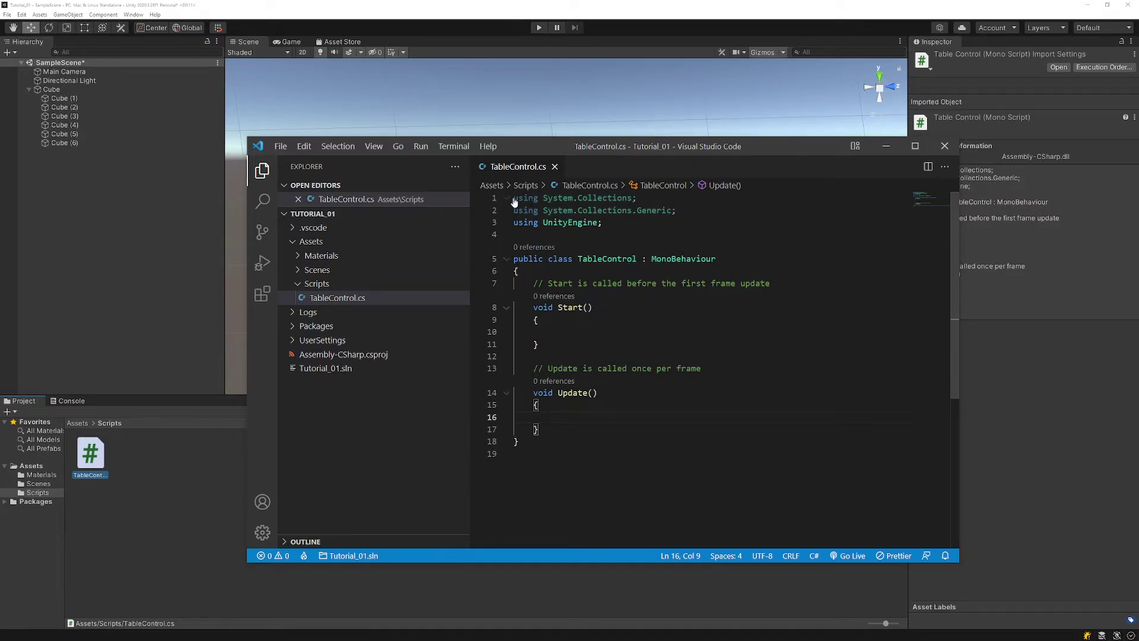
pyautogui.click(637, 240)
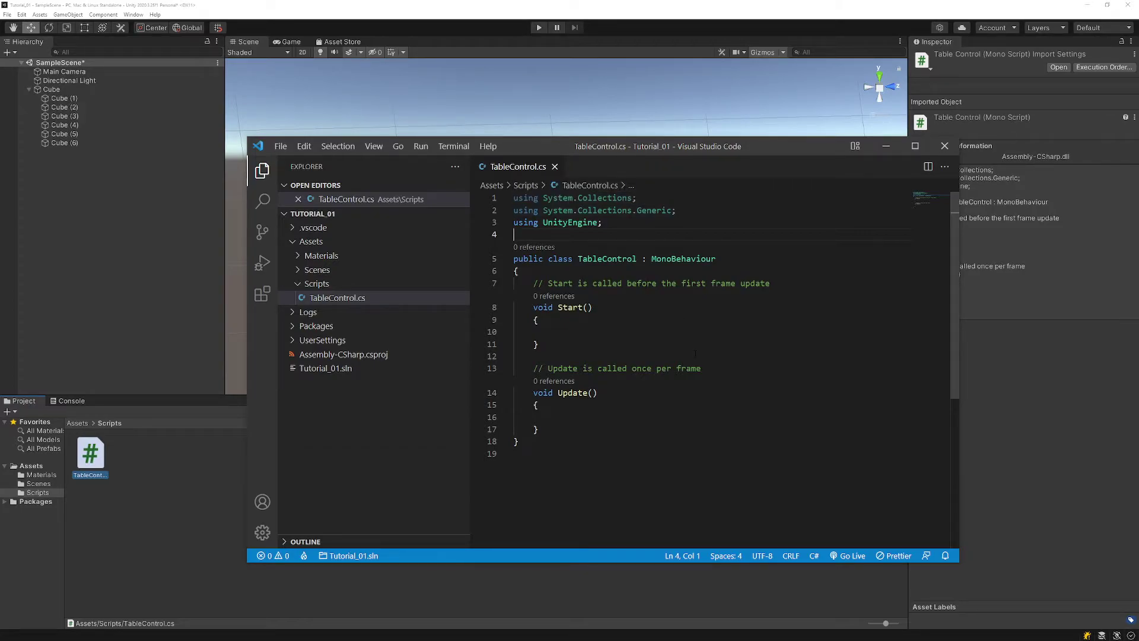
pyautogui.click(648, 345)
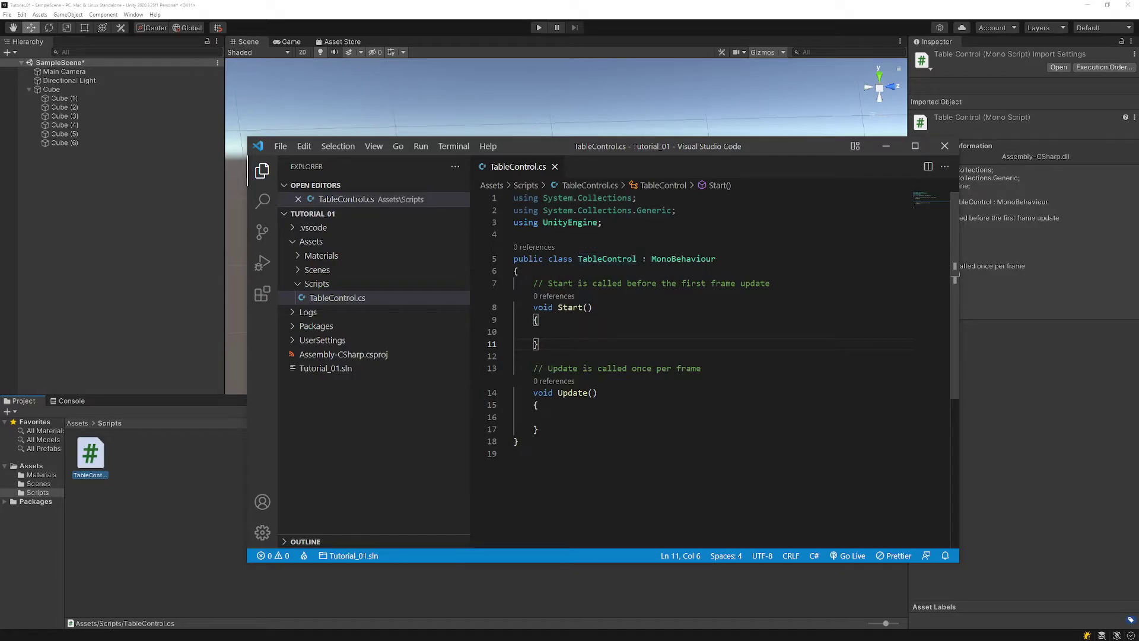
pyautogui.moveTo(682, 259)
pyautogui.click(570, 419)
pyautogui.click(642, 259)
pyautogui.hotkey('shift', 'Right')
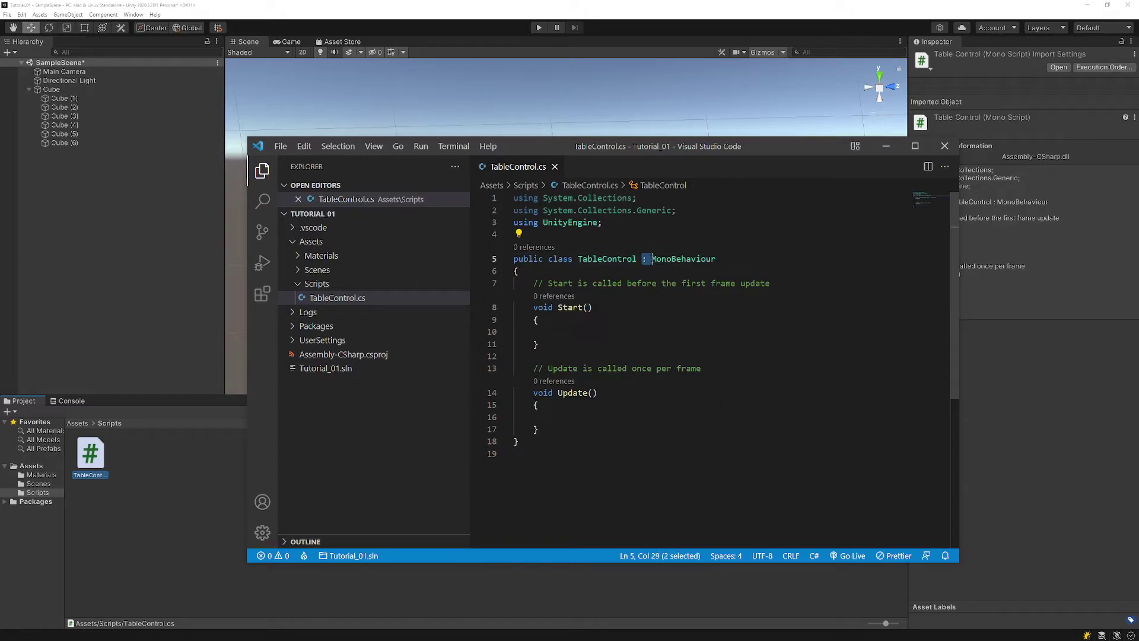
pyautogui.moveTo(642, 259); pyautogui.dragTo(718, 259)
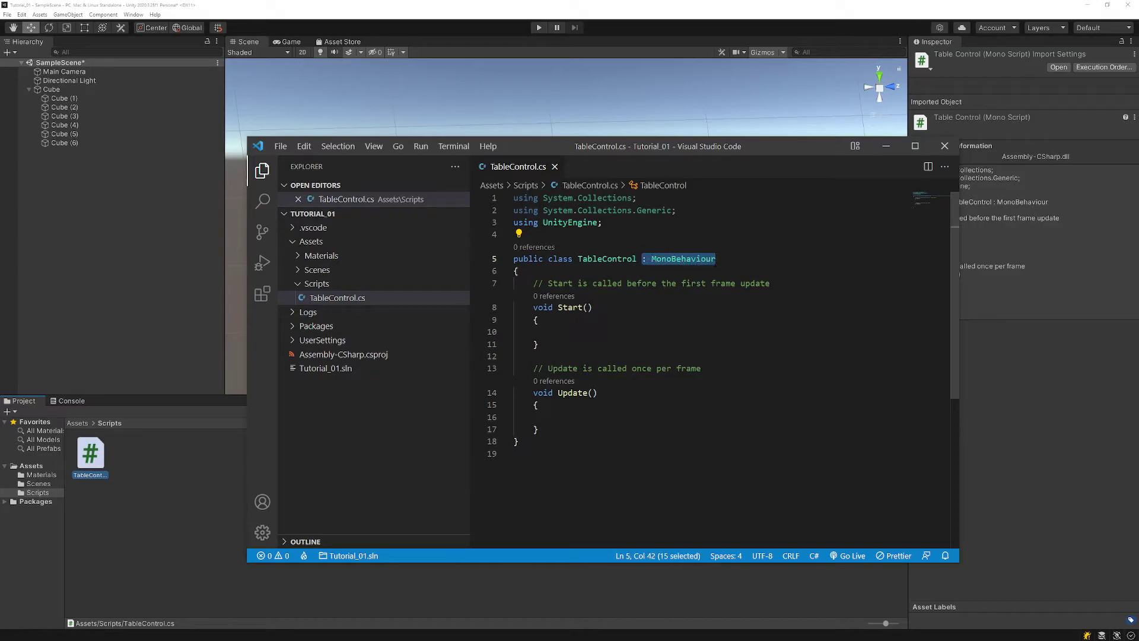
pyautogui.click(553, 417)
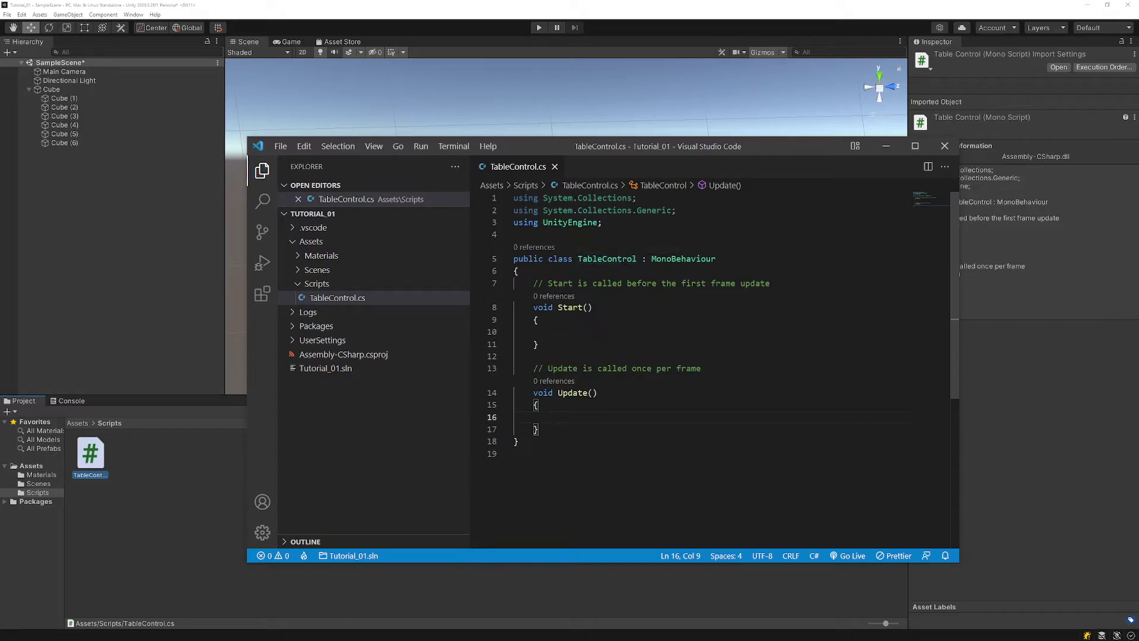
pyautogui.click(514, 453)
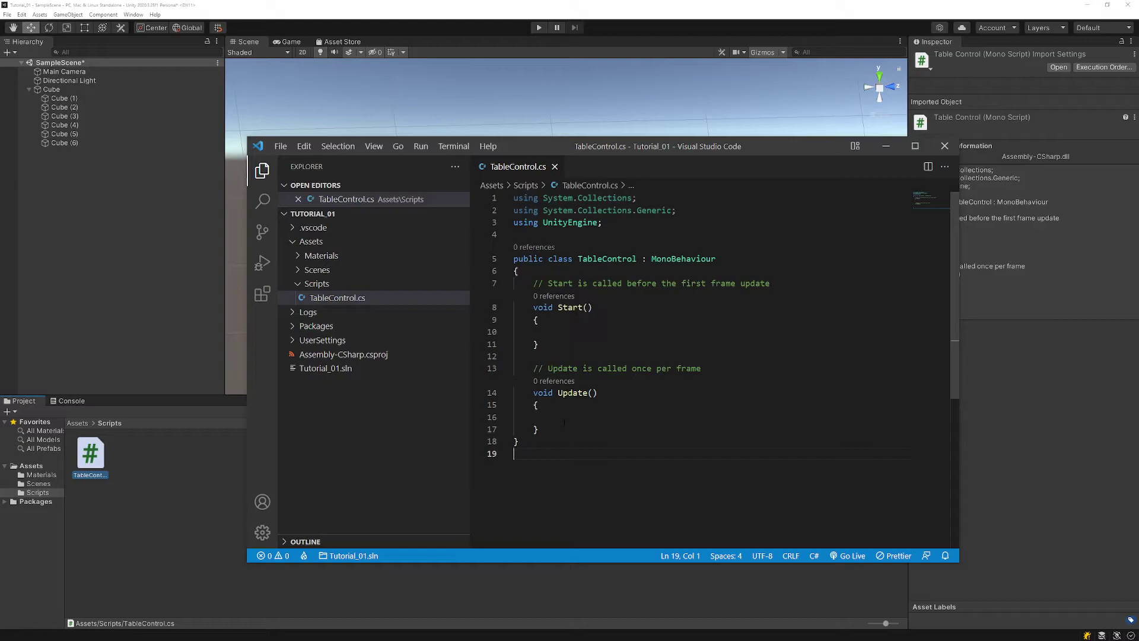
pyautogui.moveTo(539, 344); pyautogui.dragTo(515, 307)
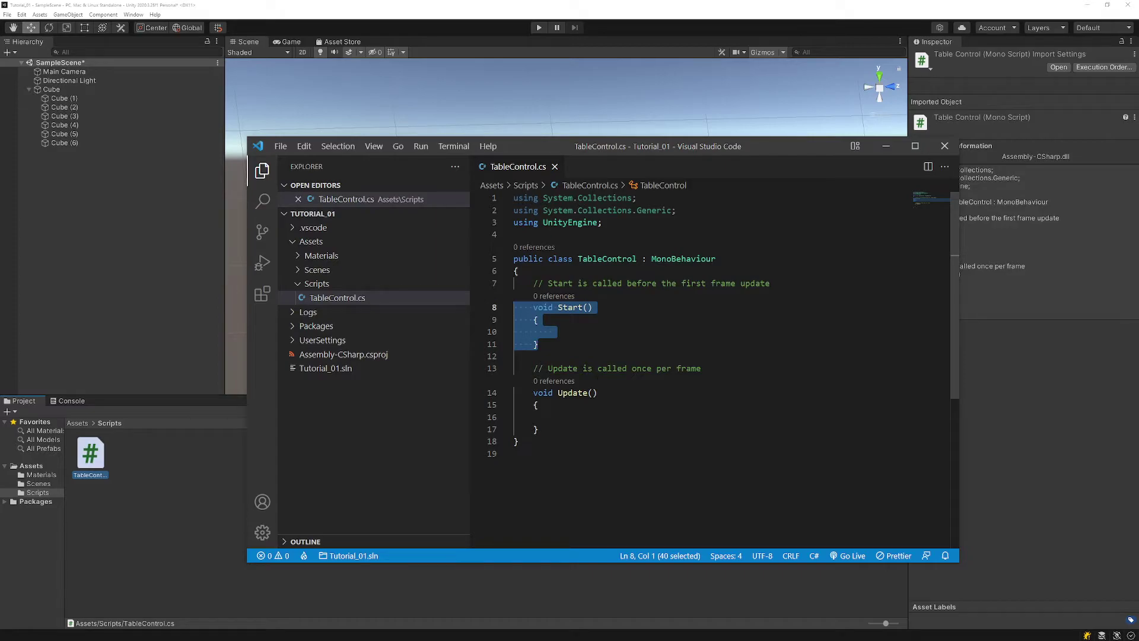
pyautogui.click(581, 429)
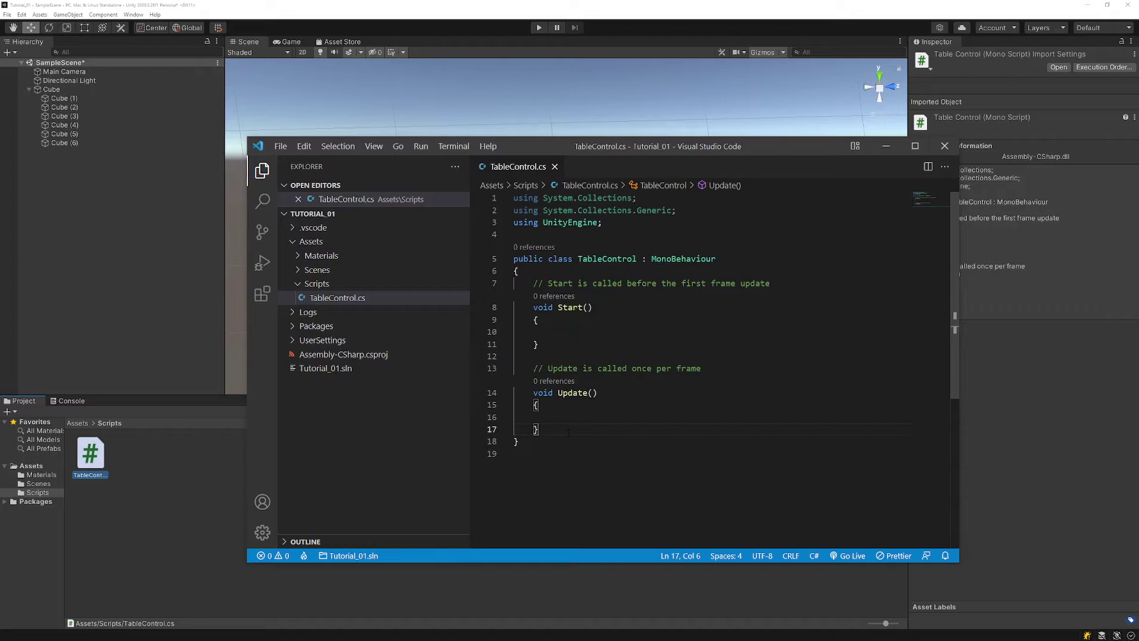
pyautogui.click(575, 415)
pyautogui.click(588, 453)
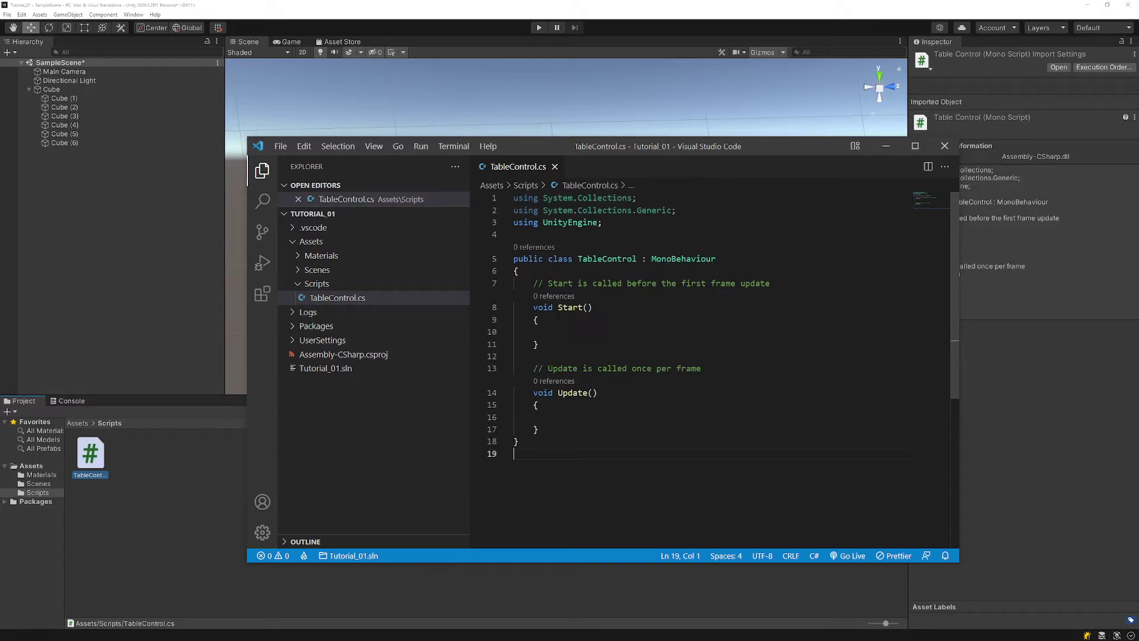
pyautogui.moveTo(534, 307); pyautogui.dragTo(553, 308)
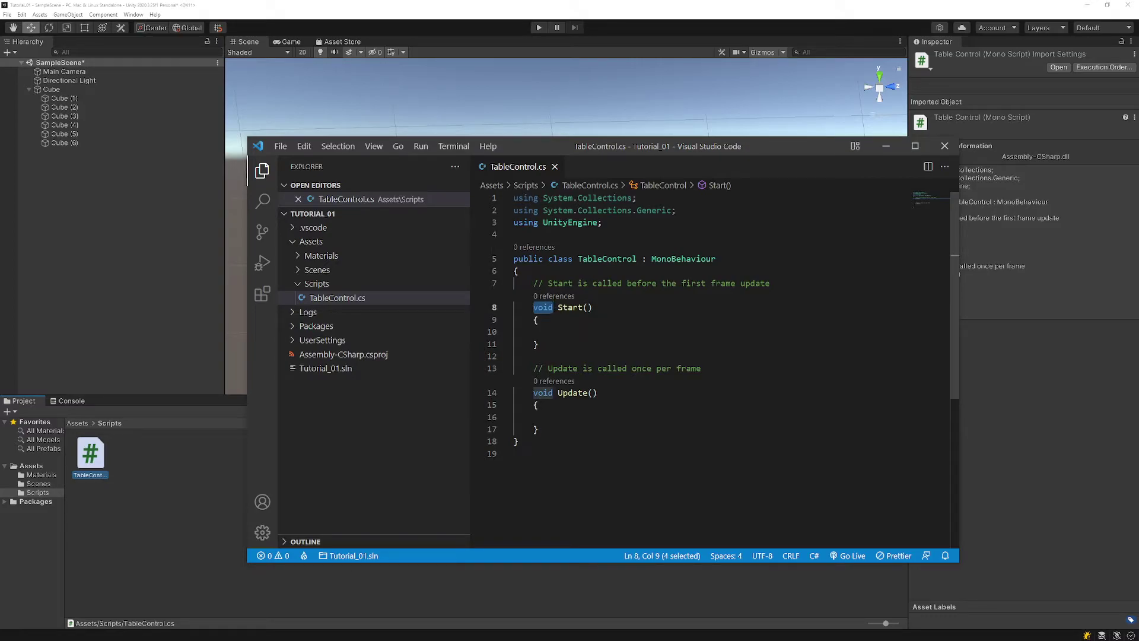
pyautogui.click(588, 333)
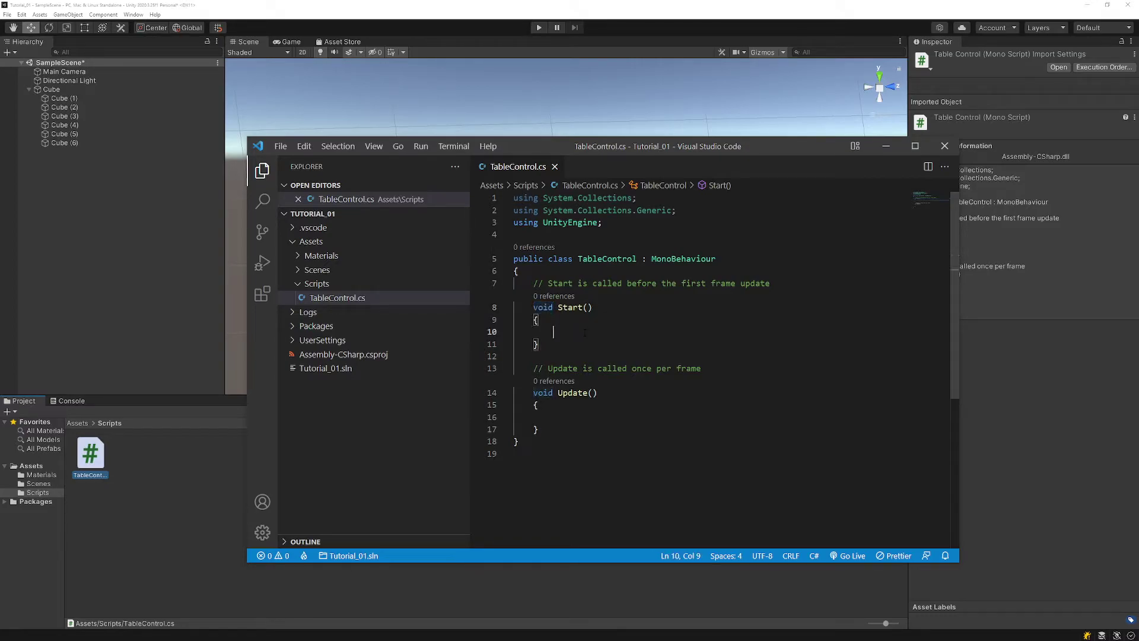
pyautogui.moveTo(533, 307); pyautogui.dragTo(570, 339)
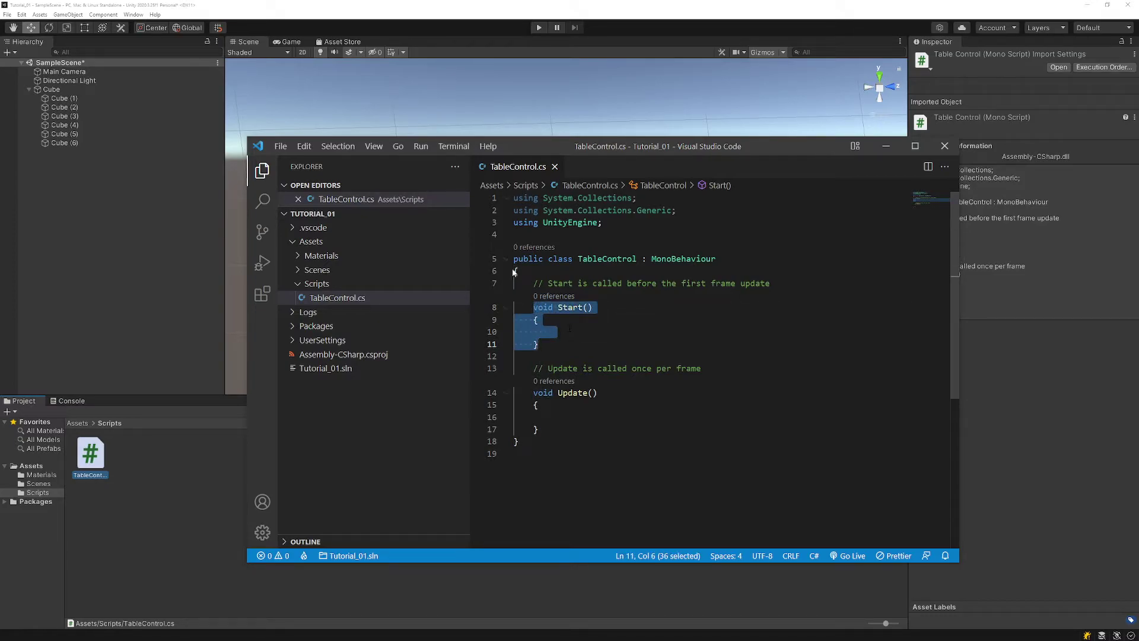
pyautogui.moveTo(514, 259); pyautogui.dragTo(519, 441)
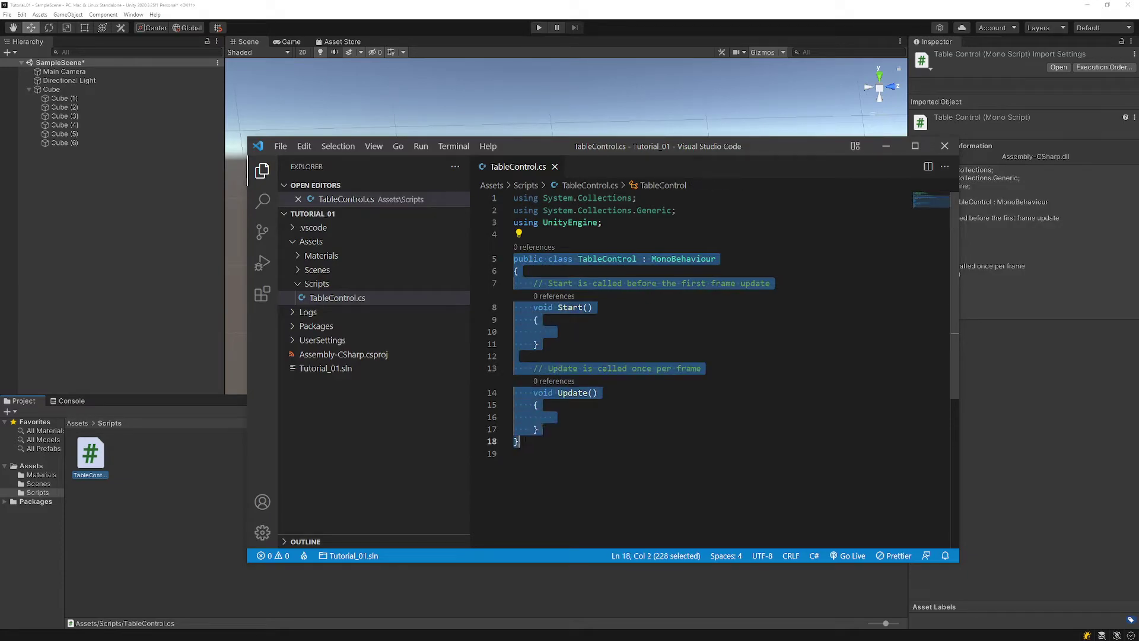
pyautogui.press('Down')
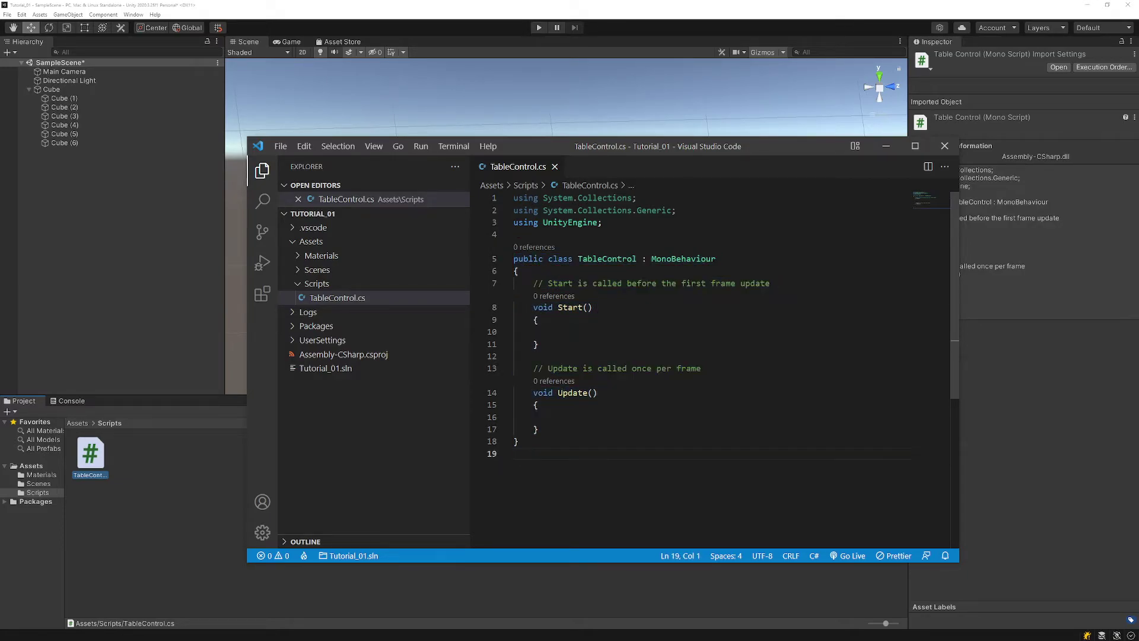
pyautogui.click(580, 334)
pyautogui.moveTo(580, 334); pyautogui.dragTo(534, 306)
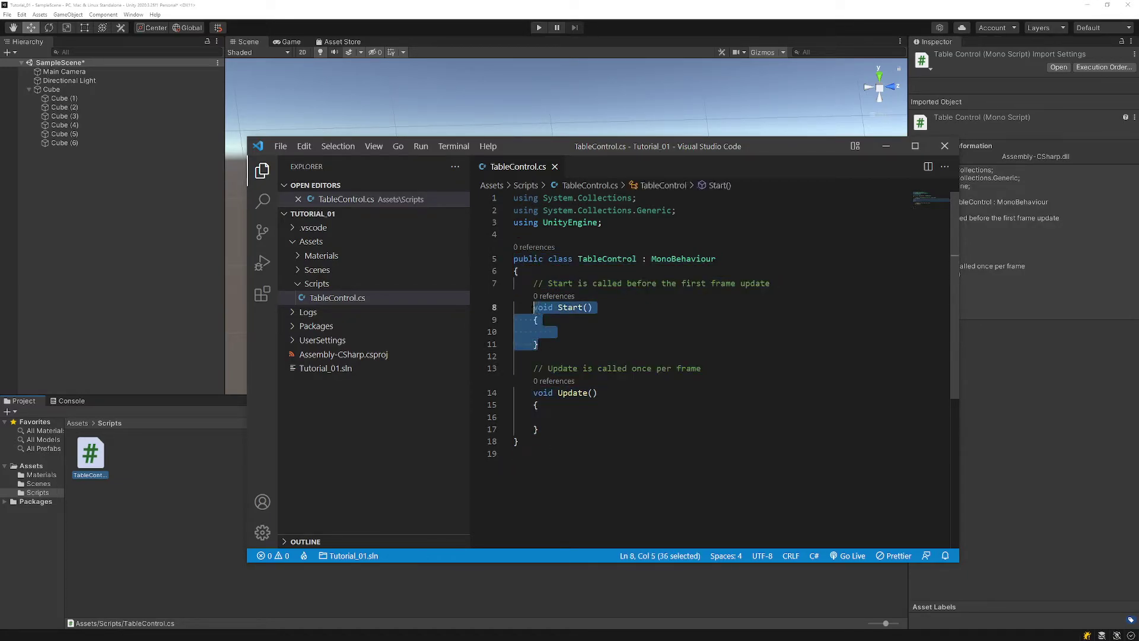
pyautogui.click(579, 334)
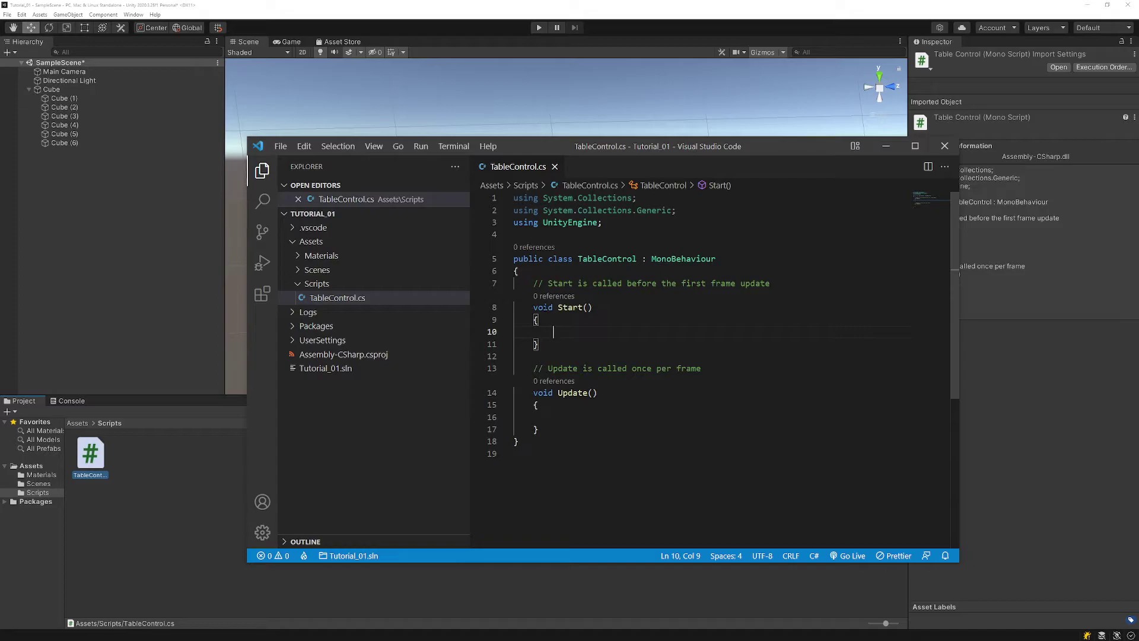
# - Place the cursor inside the Update method body on line 16
pyautogui.click(544, 308)
pyautogui.hotkey('shift', 'alt', 'Right')
pyautogui.hotkey('shift', 'alt', 'Right')
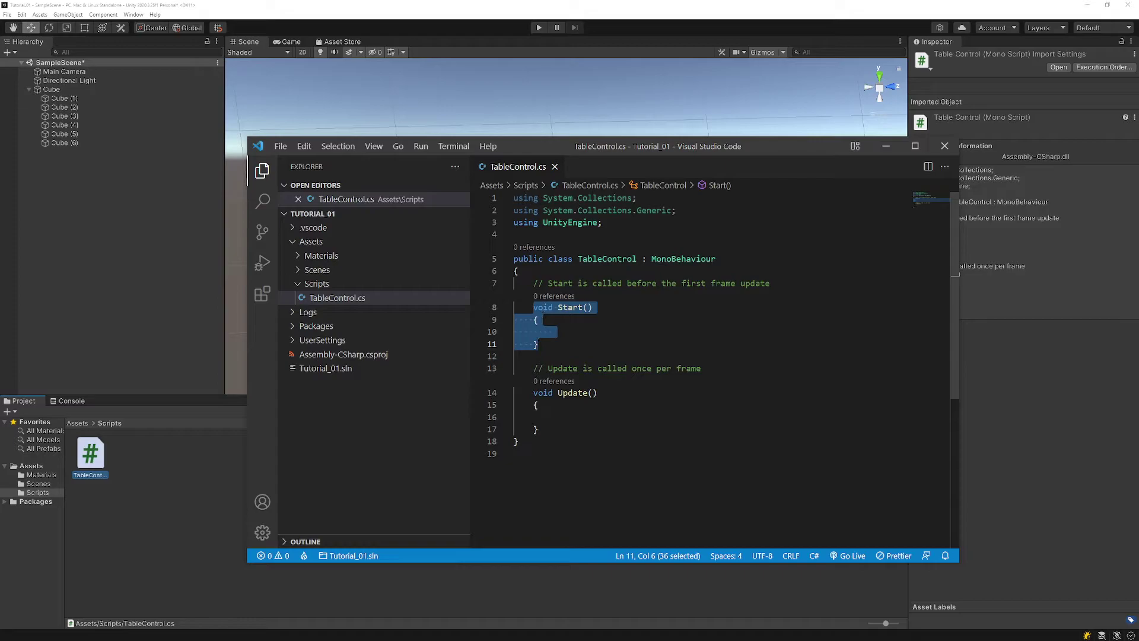
pyautogui.click(586, 332)
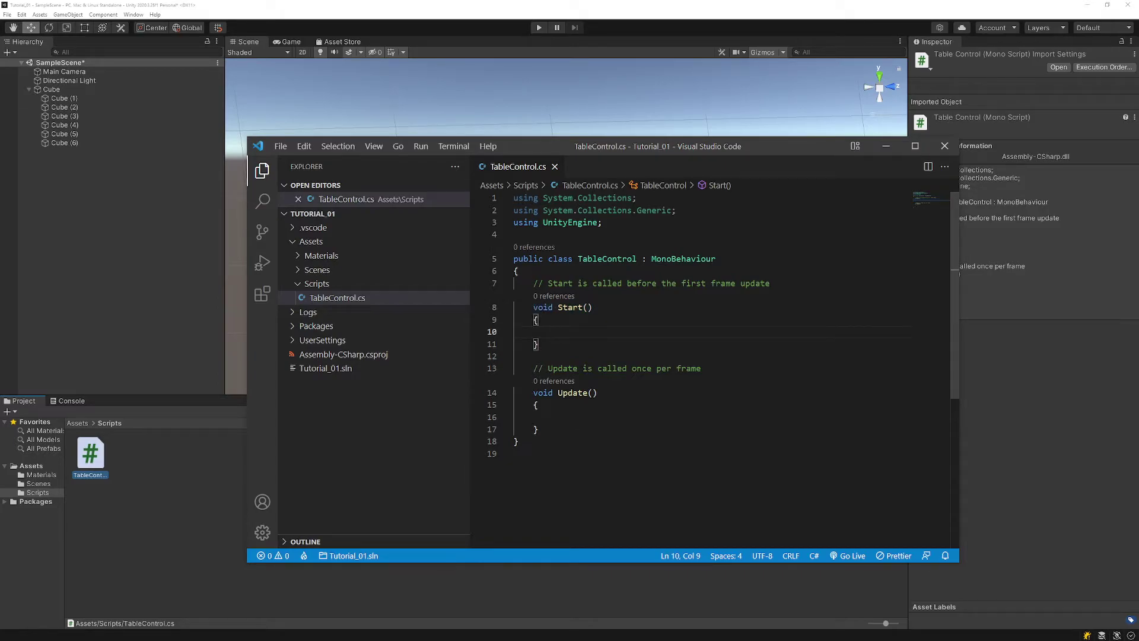
pyautogui.click(575, 416)
# - Insert the if (true) { } snippet from IntelliSense into Update
pyautogui.write('I')
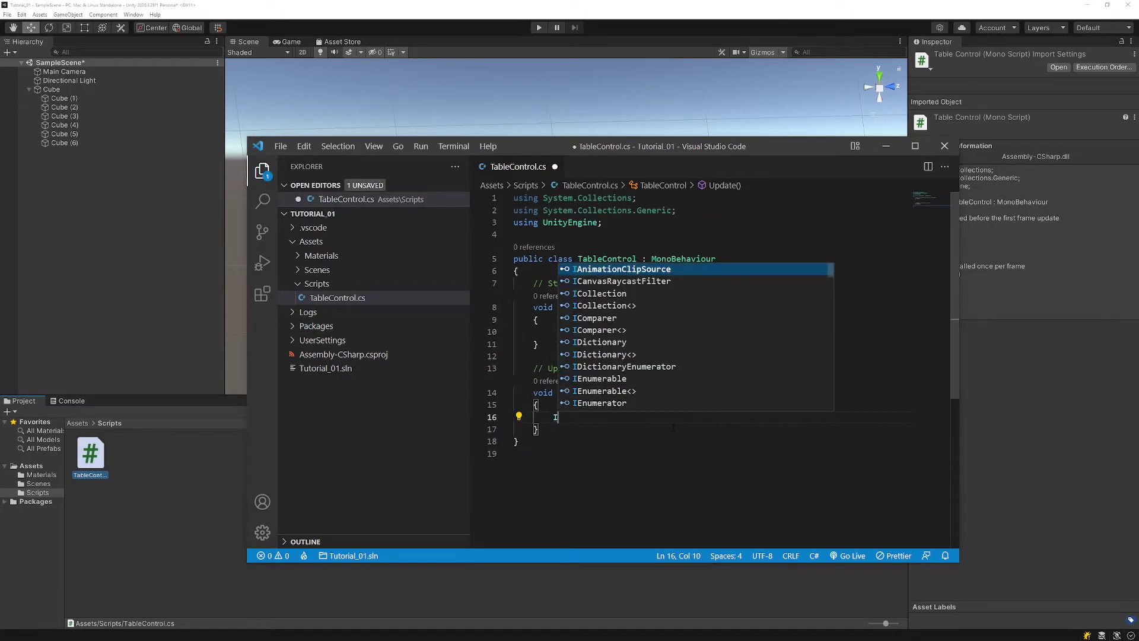
pyautogui.write('f')
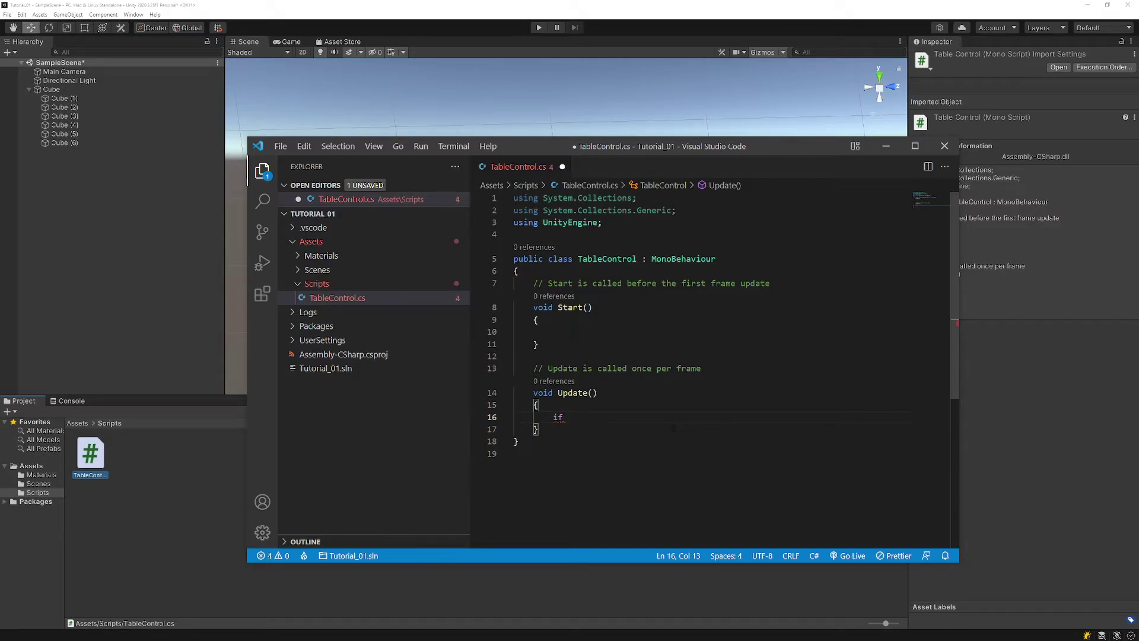
pyautogui.hotkey('ctrl', 'space')
pyautogui.press('BackSpace')
pyautogui.press('BackSpace')
pyautogui.press('BackSpace')
pyautogui.write('if')
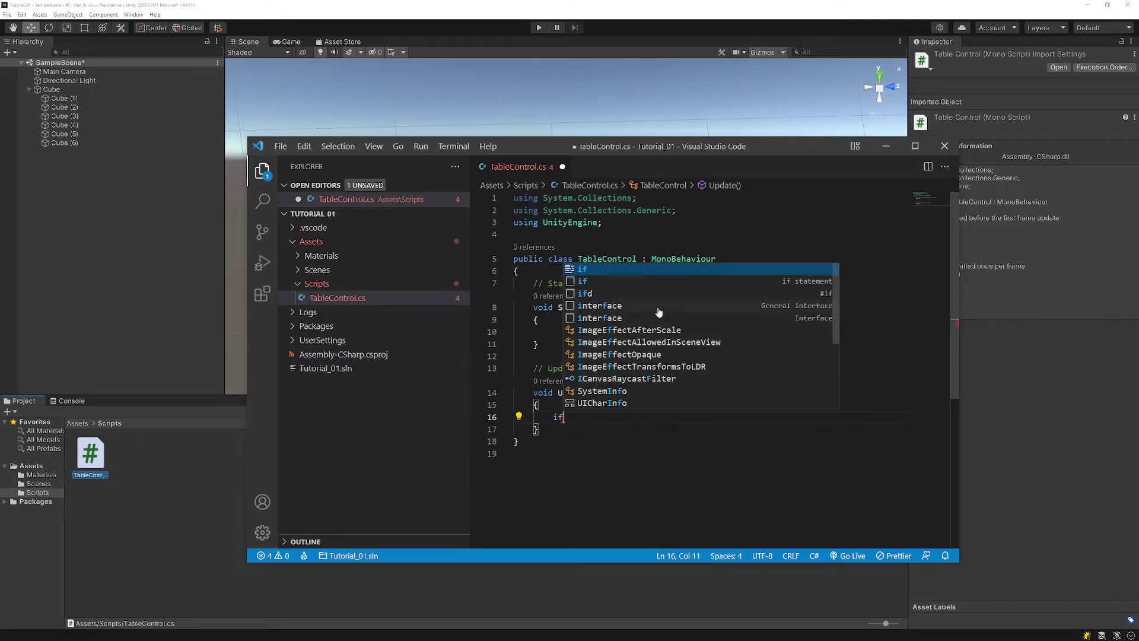
pyautogui.click(585, 272)
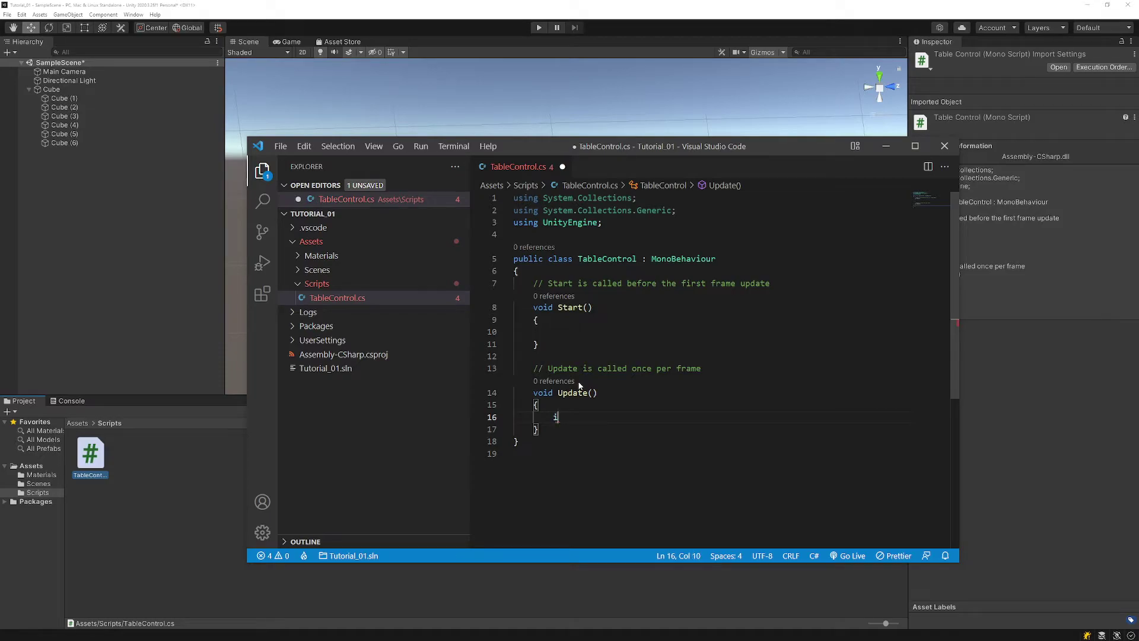
pyautogui.hotkey('ctrl', 'space')
pyautogui.click(629, 282)
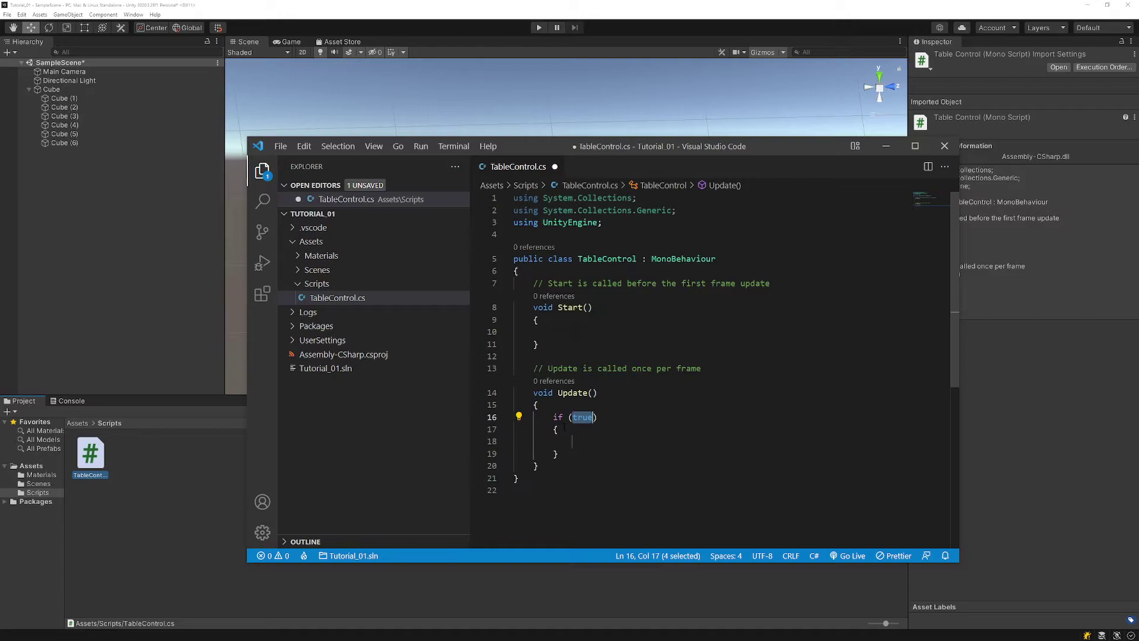
# - Select the 'true' condition of the new if statement
pyautogui.click(558, 454)
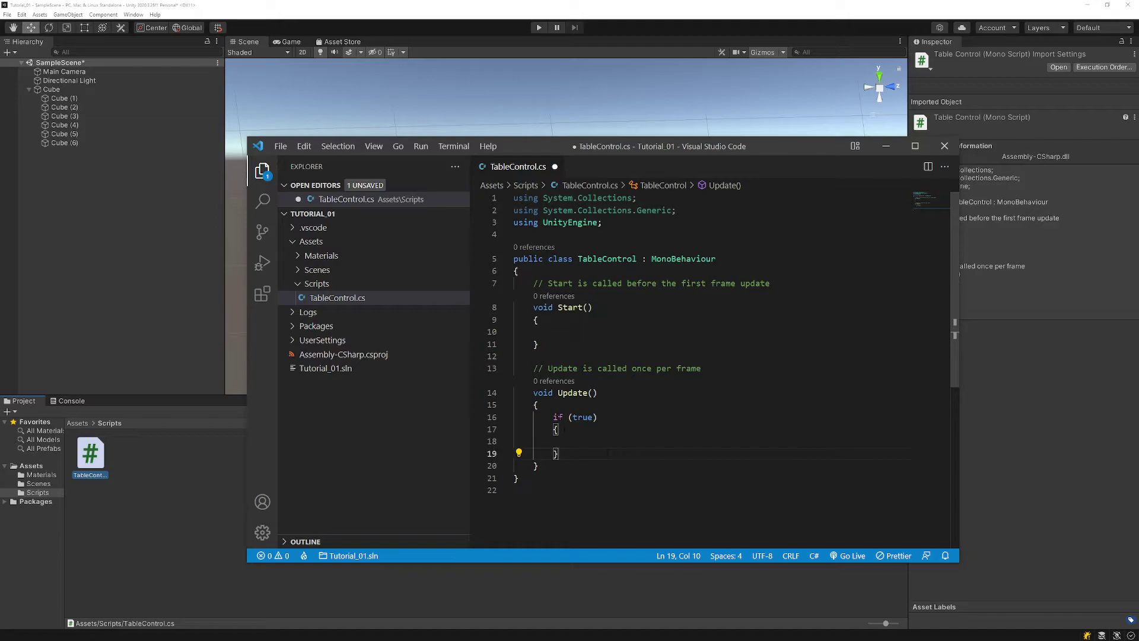
pyautogui.moveTo(573, 417); pyautogui.dragTo(594, 418)
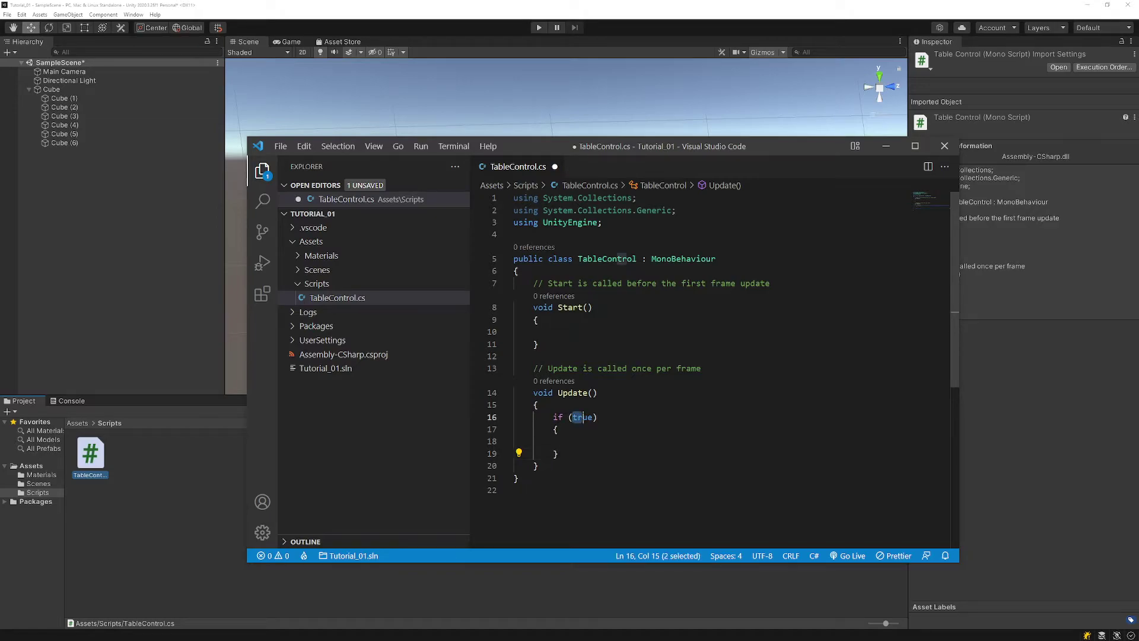
pyautogui.press('Down')
pyautogui.press('Down')
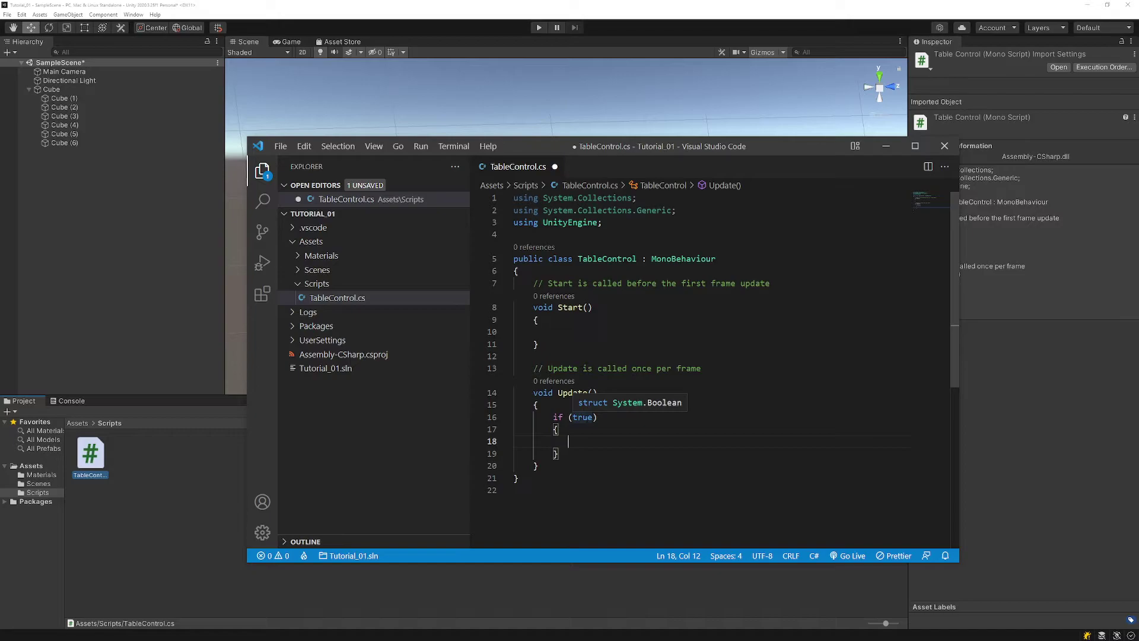
pyautogui.doubleClick(583, 417)
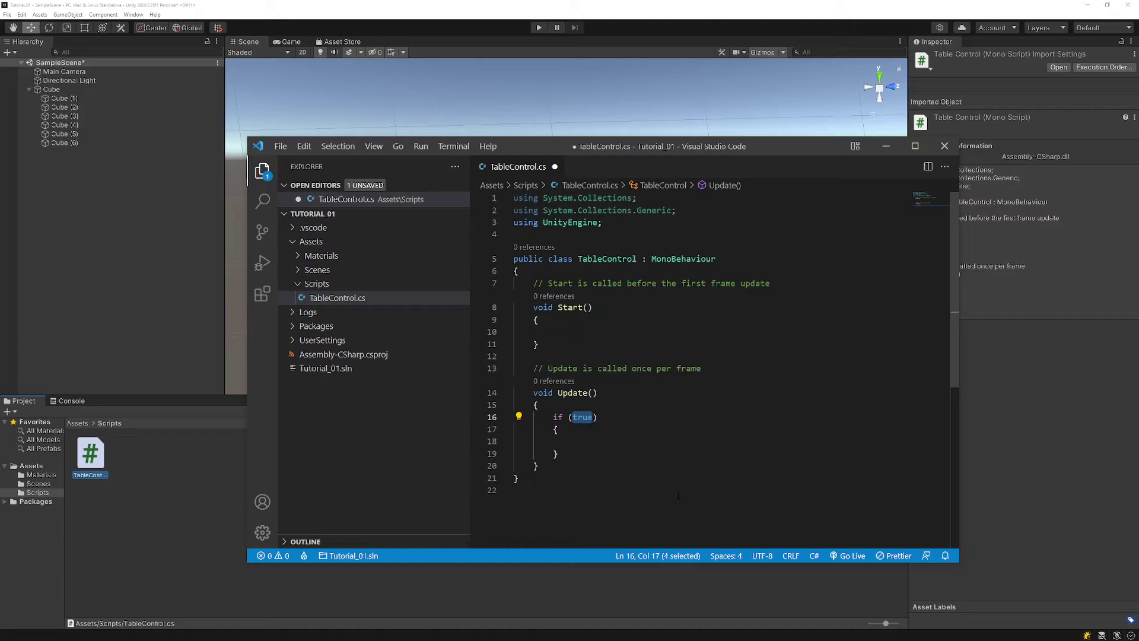
# - Replace 'true' with Input.GetKey(KeyCode.LeftArrow) using IntelliSense completions
pyautogui.write('inpu')
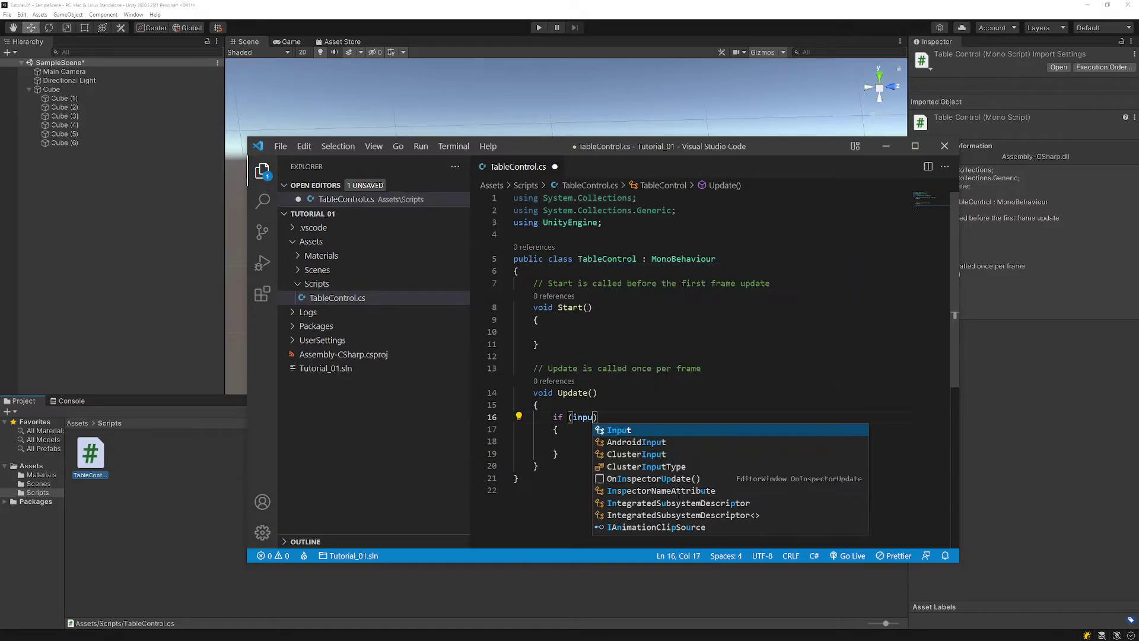
pyautogui.press('Tab')
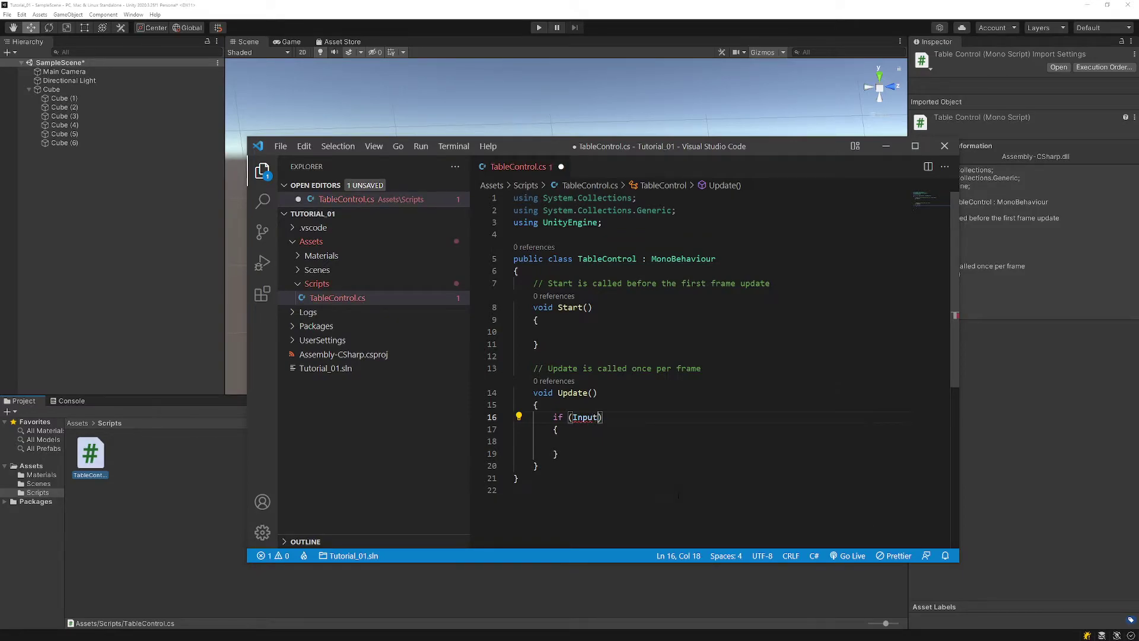
pyautogui.write('.')
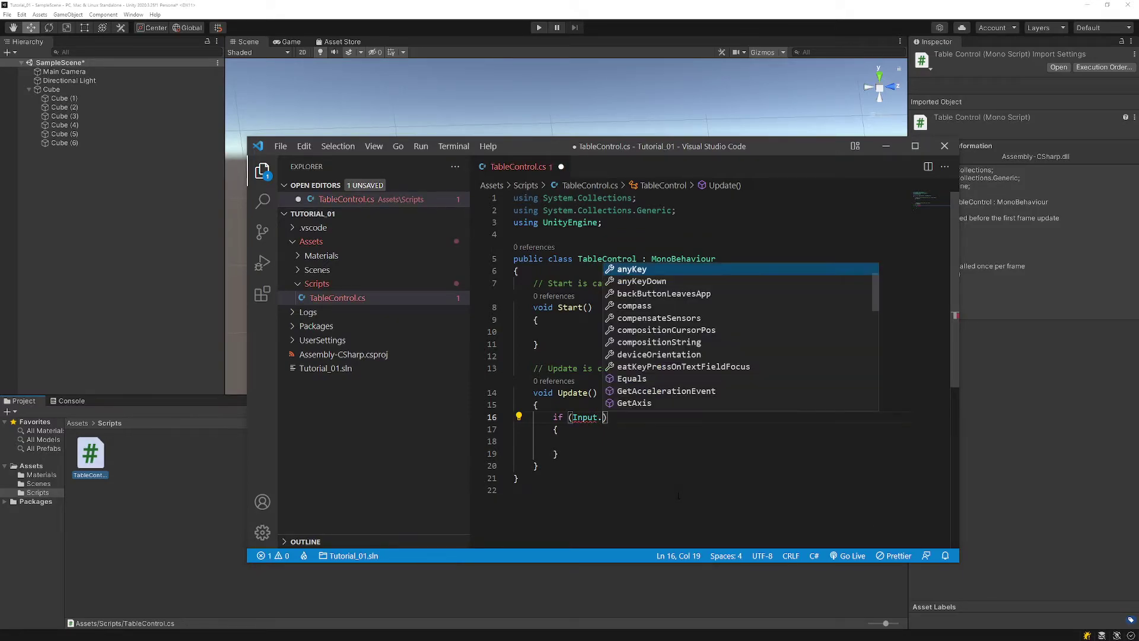
pyautogui.write('get')
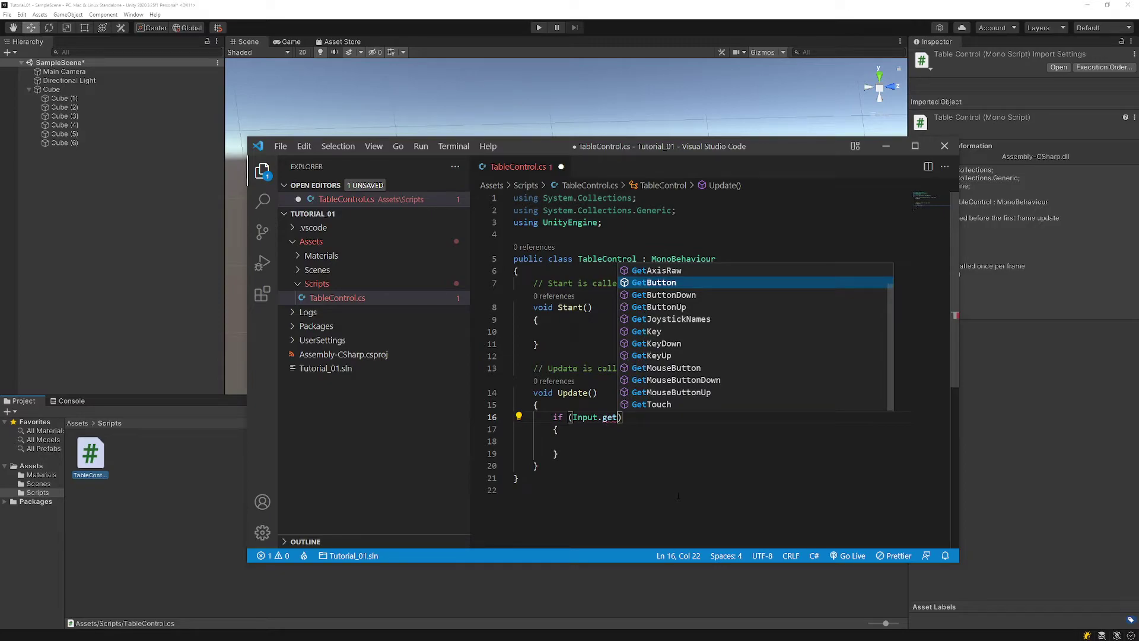
pyautogui.press('Down')
pyautogui.press('Down')
pyautogui.press('Down')
pyautogui.press('Down')
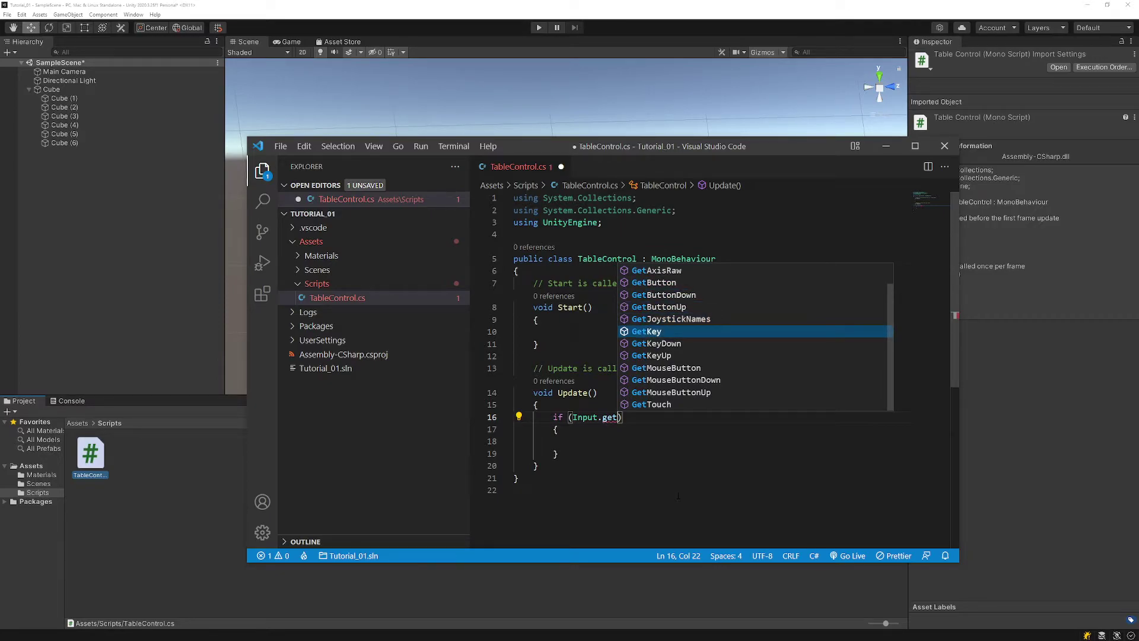
pyautogui.press('Return')
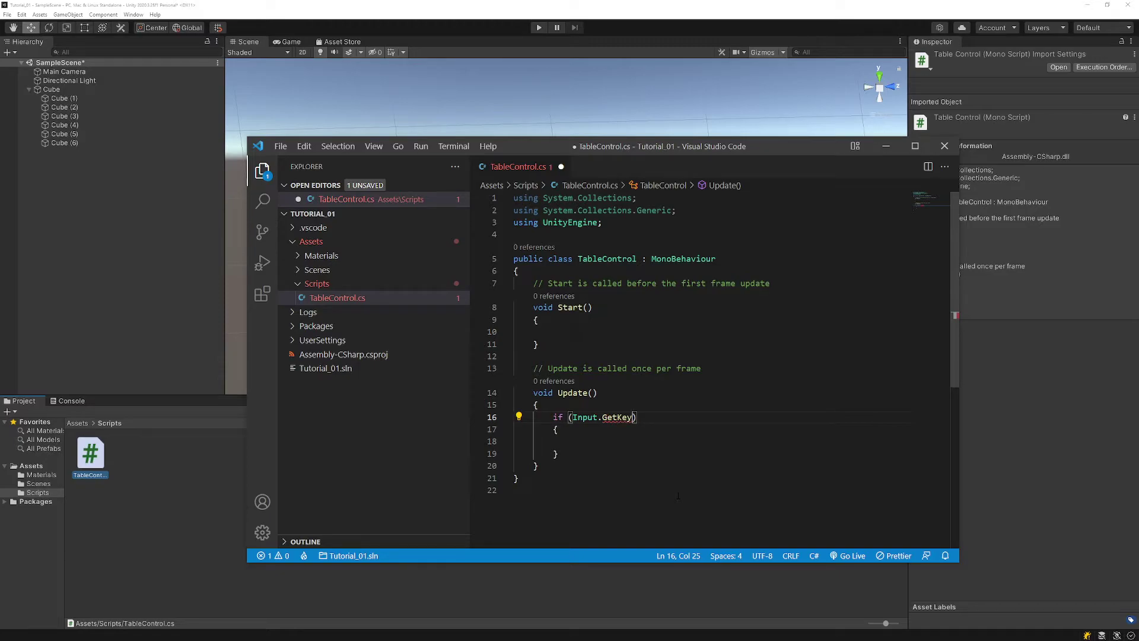
pyautogui.write('(')
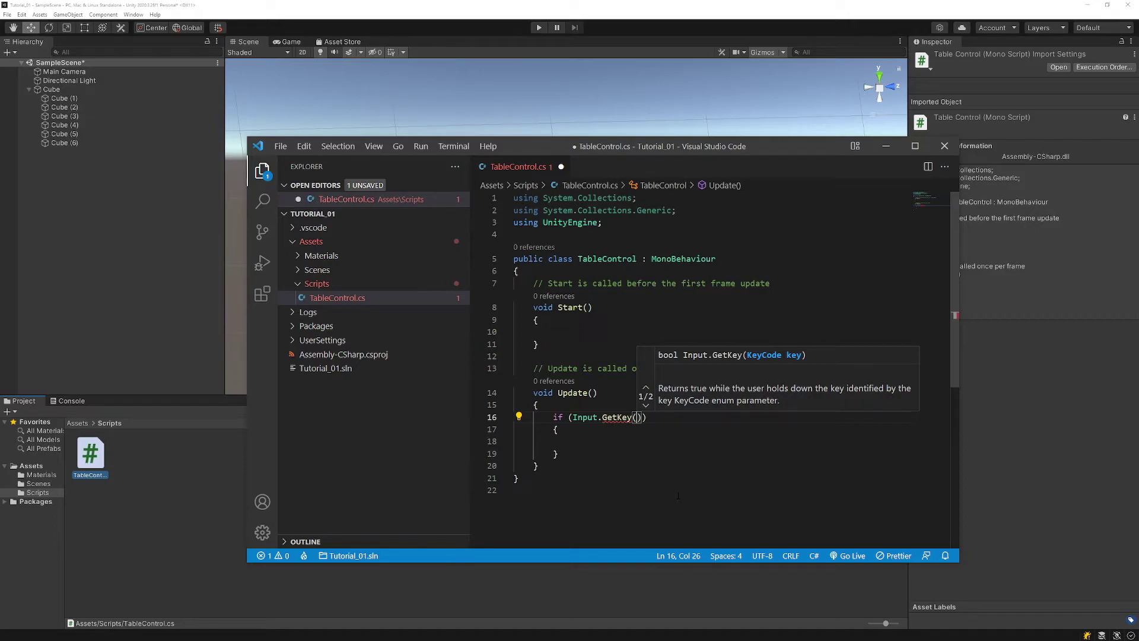
pyautogui.write('key')
pyautogui.press('Down')
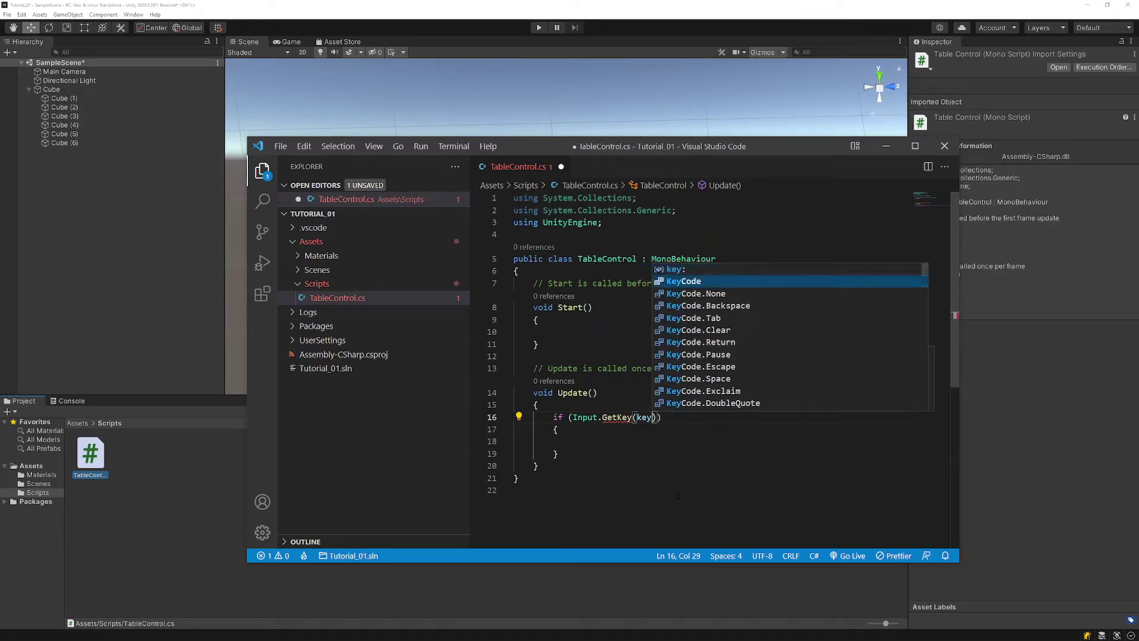
pyautogui.press('Tab')
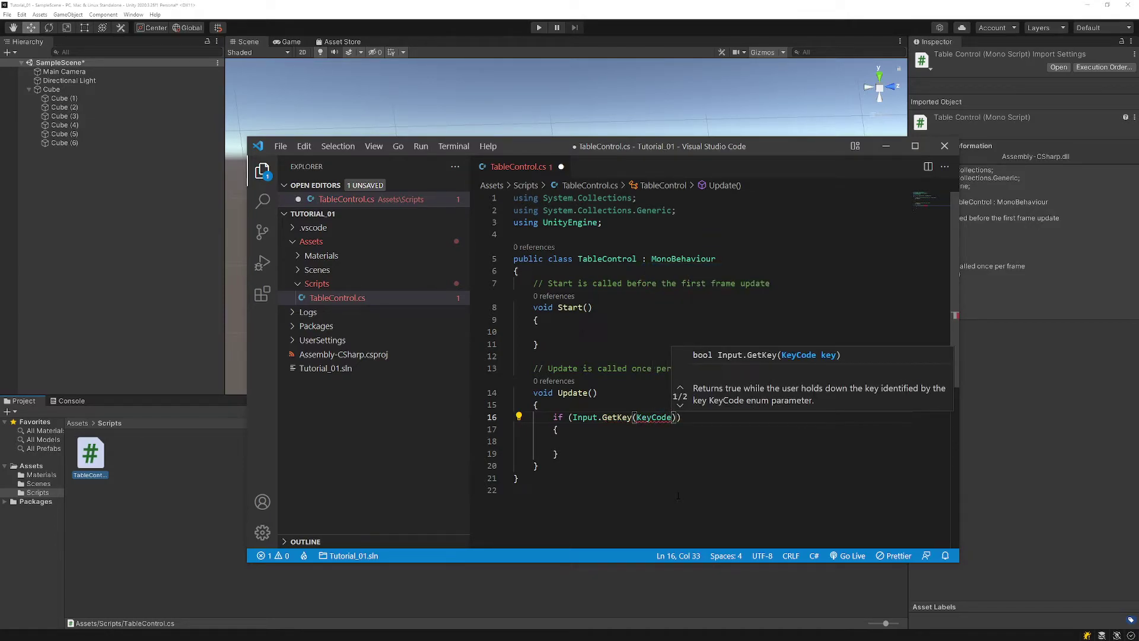
pyautogui.write('.')
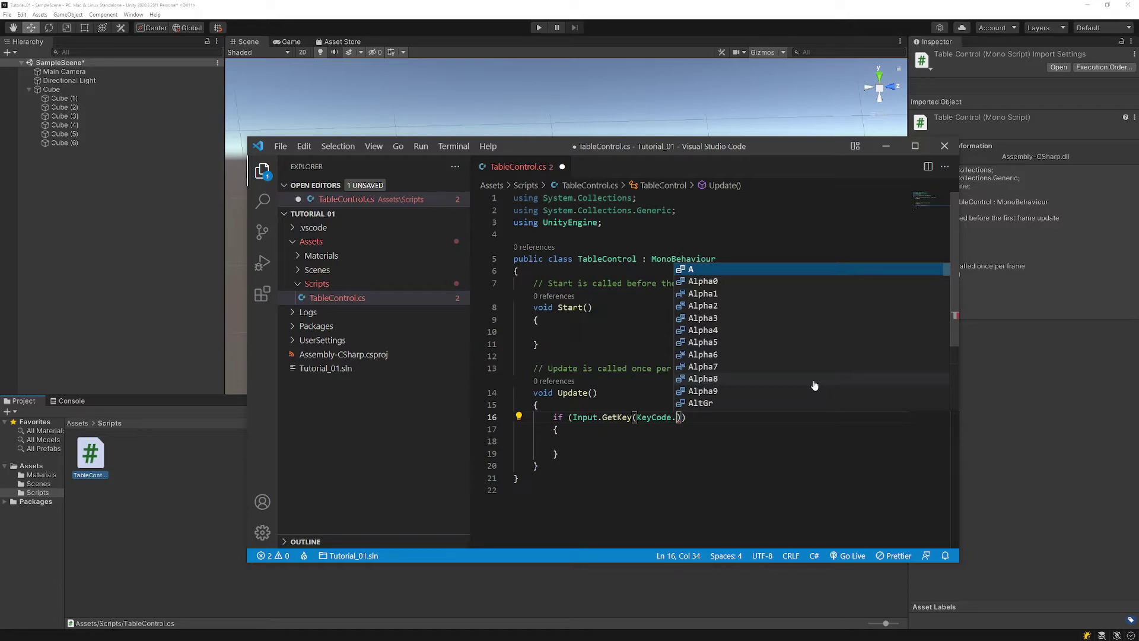
pyautogui.write('left')
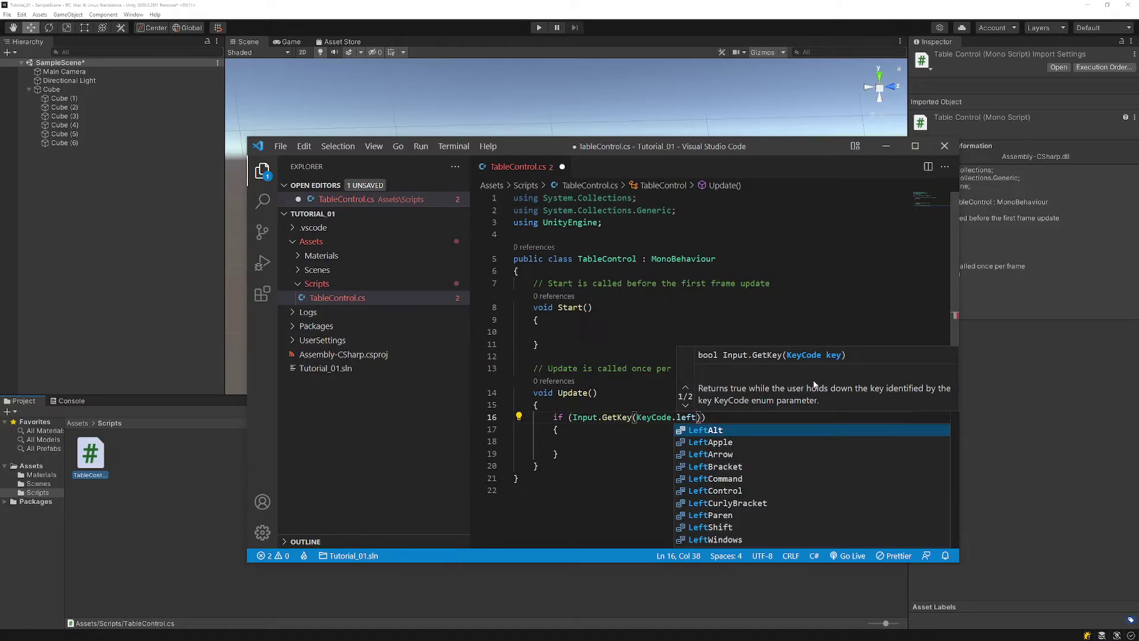
pyautogui.press('Down')
pyautogui.press('Down')
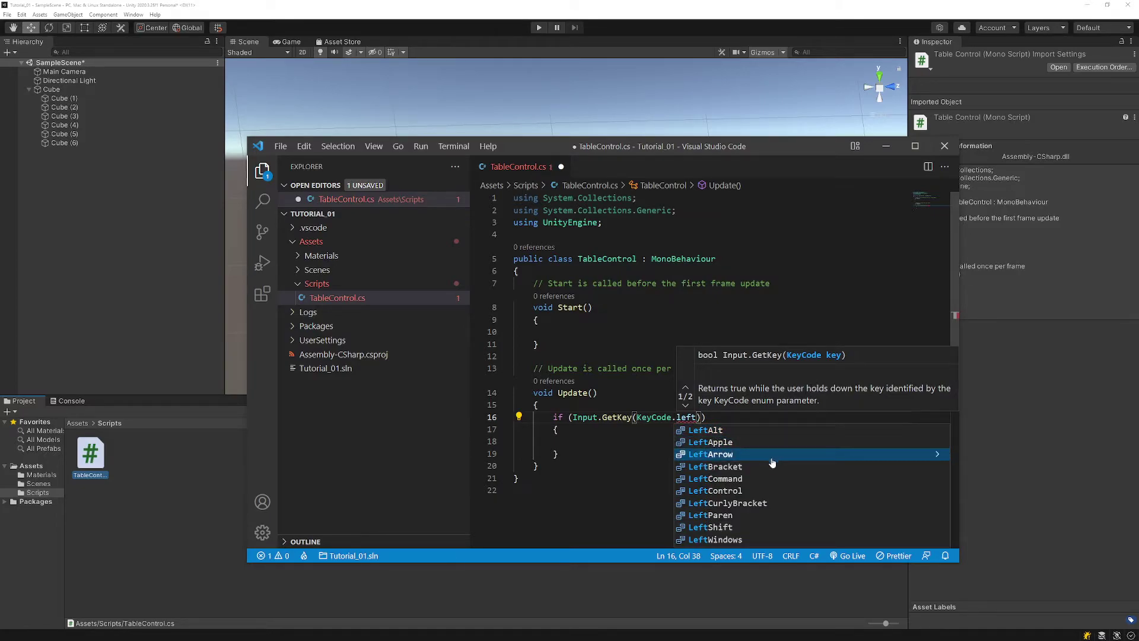
pyautogui.click(771, 458)
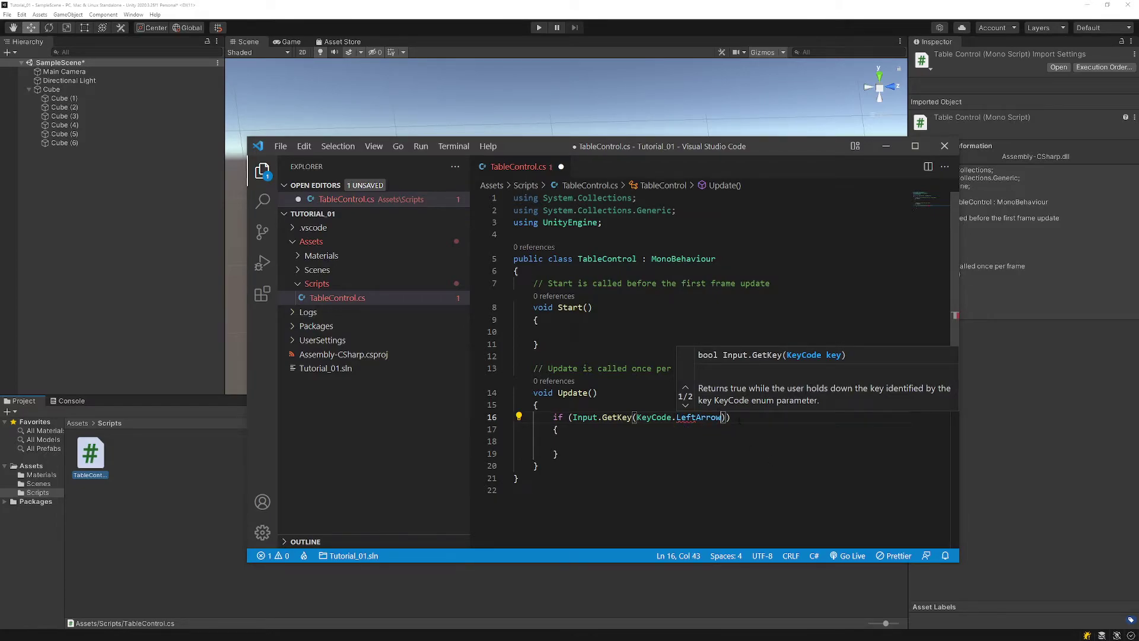
# - Place the cursor inside the empty body of the if statement
pyautogui.click(739, 420)
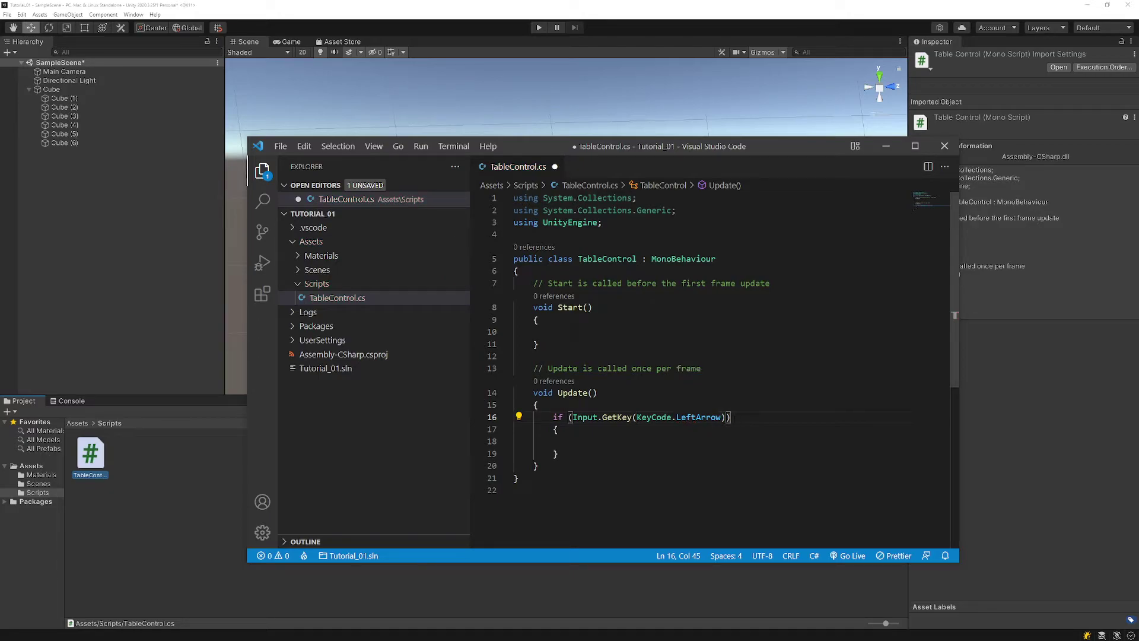
pyautogui.click(573, 441)
pyautogui.moveTo(568, 418); pyautogui.dragTo(721, 418)
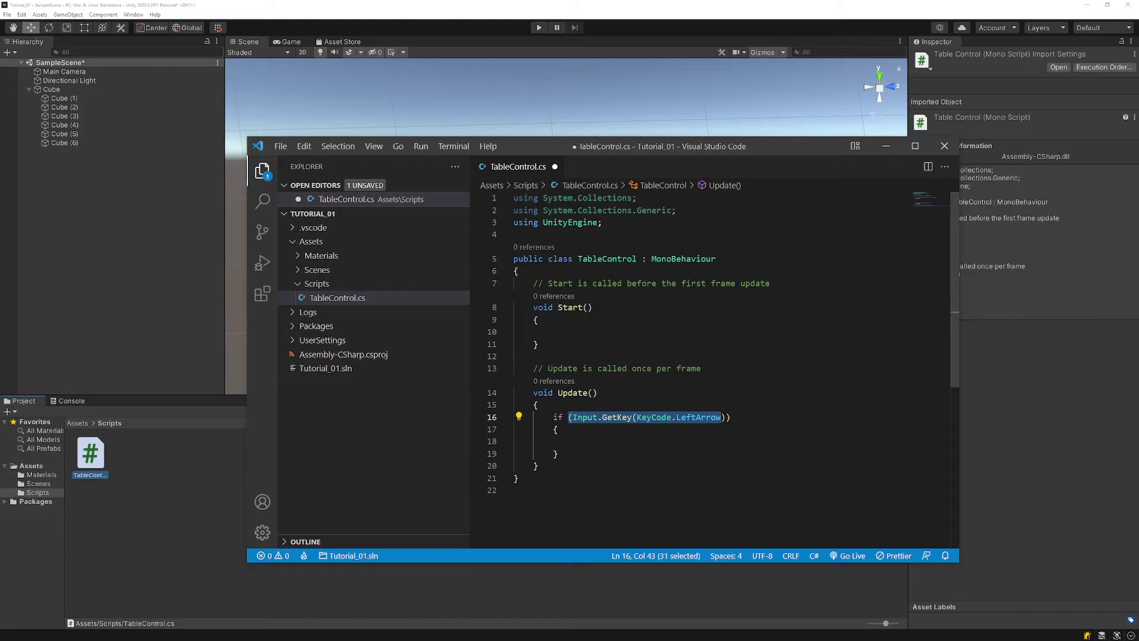
pyautogui.click(643, 441)
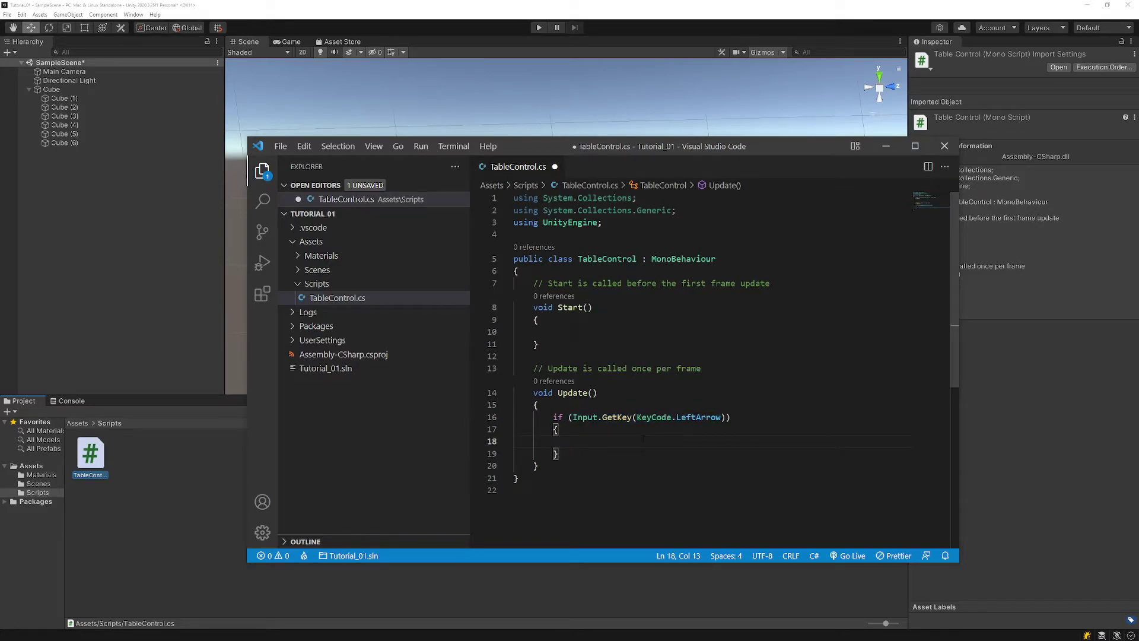
pyautogui.scroll(-2, 647, 442)
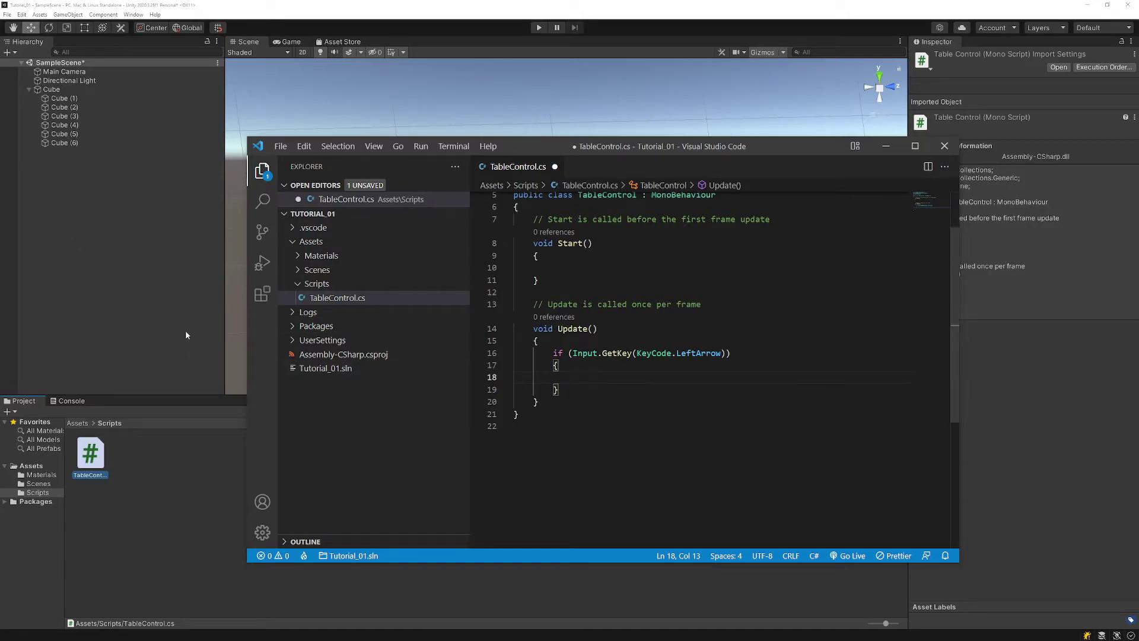
# - Back in Unity, pan and orbit the Scene view around the maze table
pyautogui.click(162, 334)
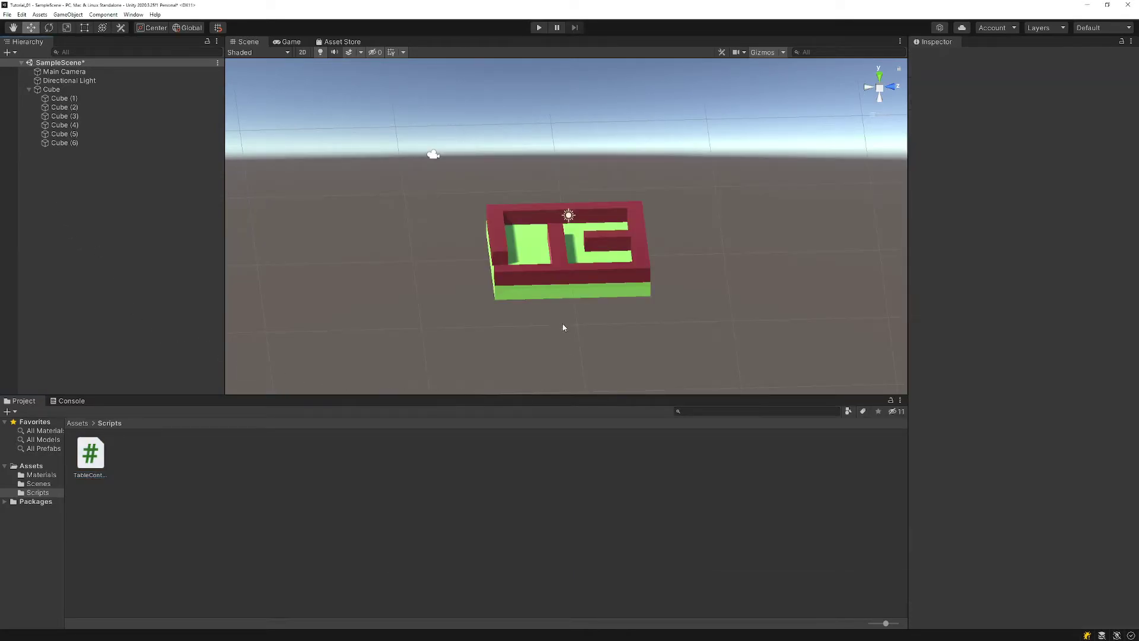
pyautogui.click(566, 295)
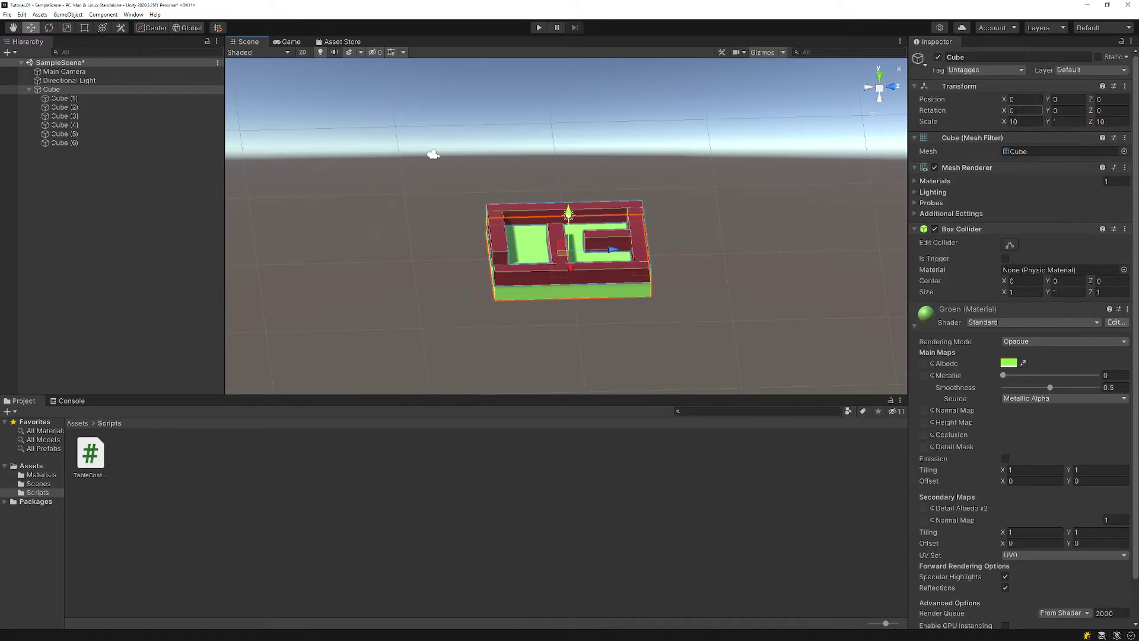
pyautogui.click(451, 288)
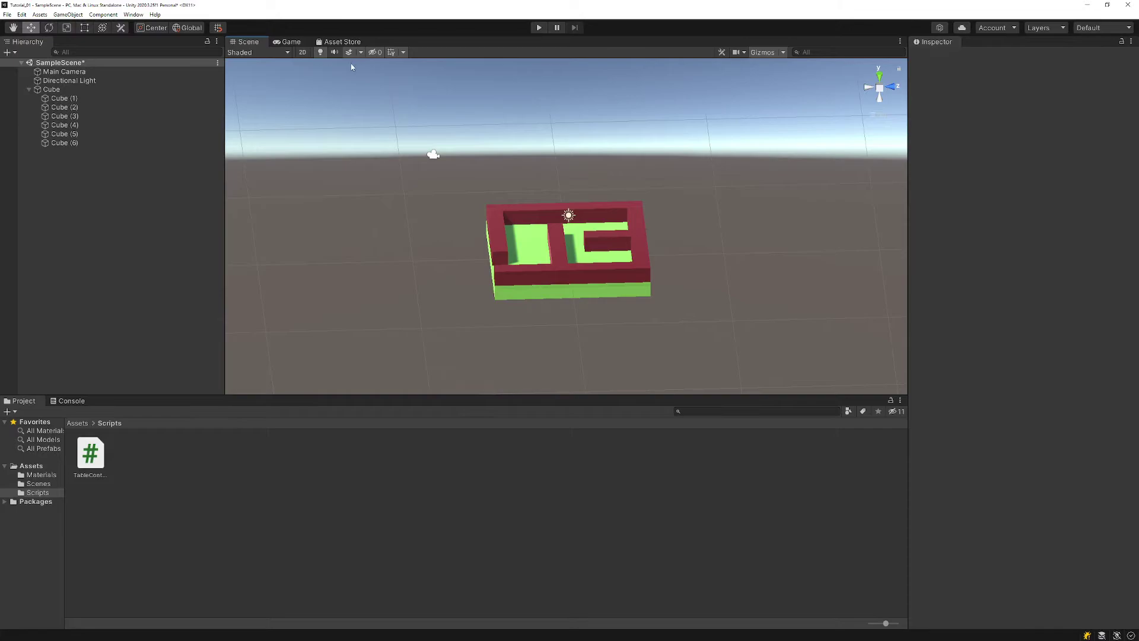
pyautogui.moveTo(454, 296); pyautogui.dragTo(438, 309, button='middle')
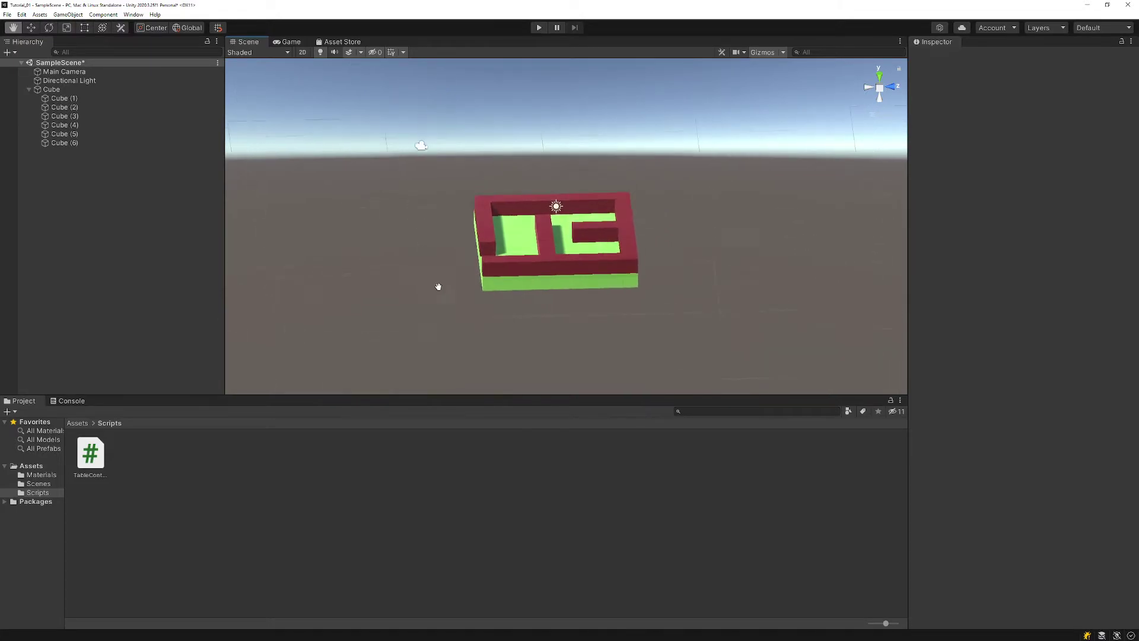
pyautogui.keyDown('alt'); pyautogui.moveTo(431, 297); pyautogui.dragTo(654, 259); pyautogui.keyUp('alt')
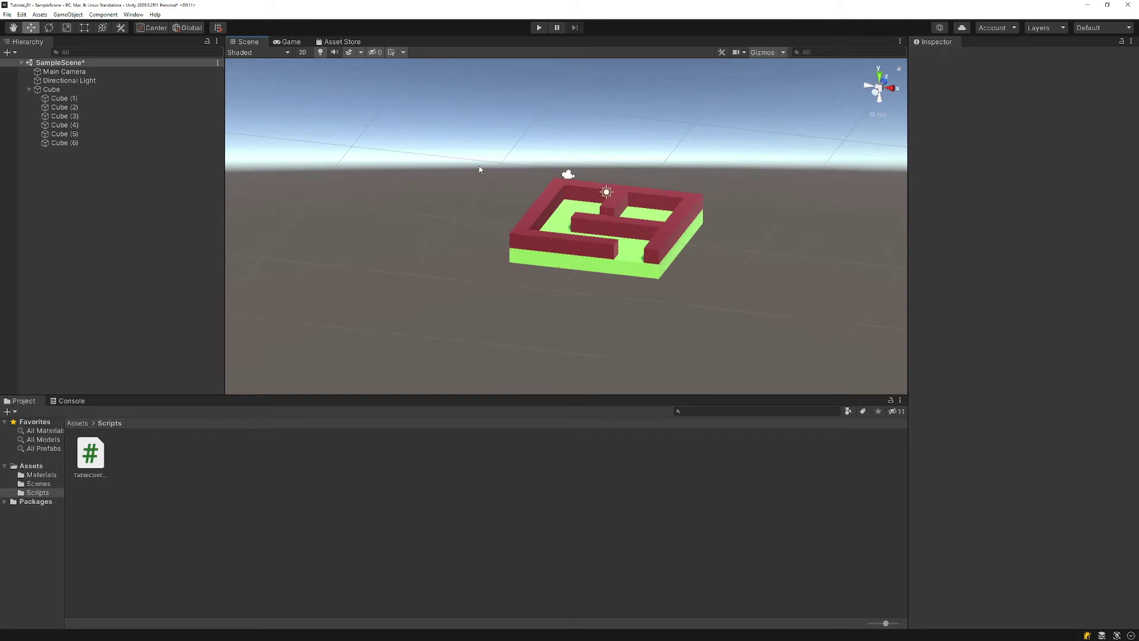
pyautogui.moveTo(478, 170); pyautogui.dragTo(439, 230, button='middle')
pyautogui.keyDown('alt'); pyautogui.moveTo(440, 232); pyautogui.dragTo(419, 254); pyautogui.keyUp('alt')
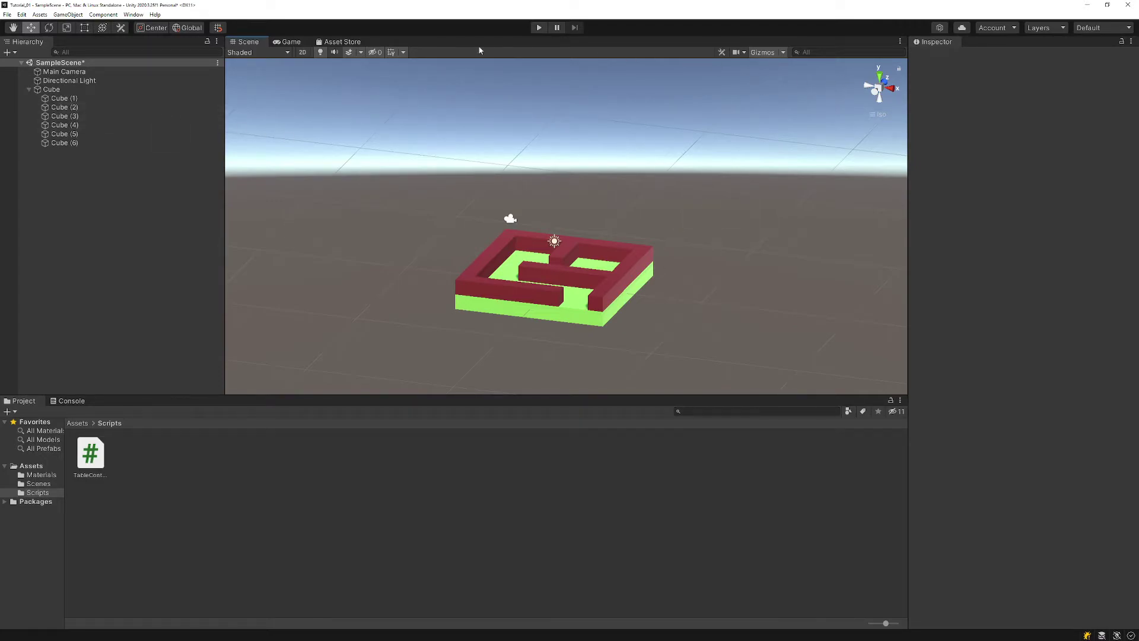
# - Preview the Game view, then set the Scene view to perspective from a higher angle
pyautogui.click(289, 44)
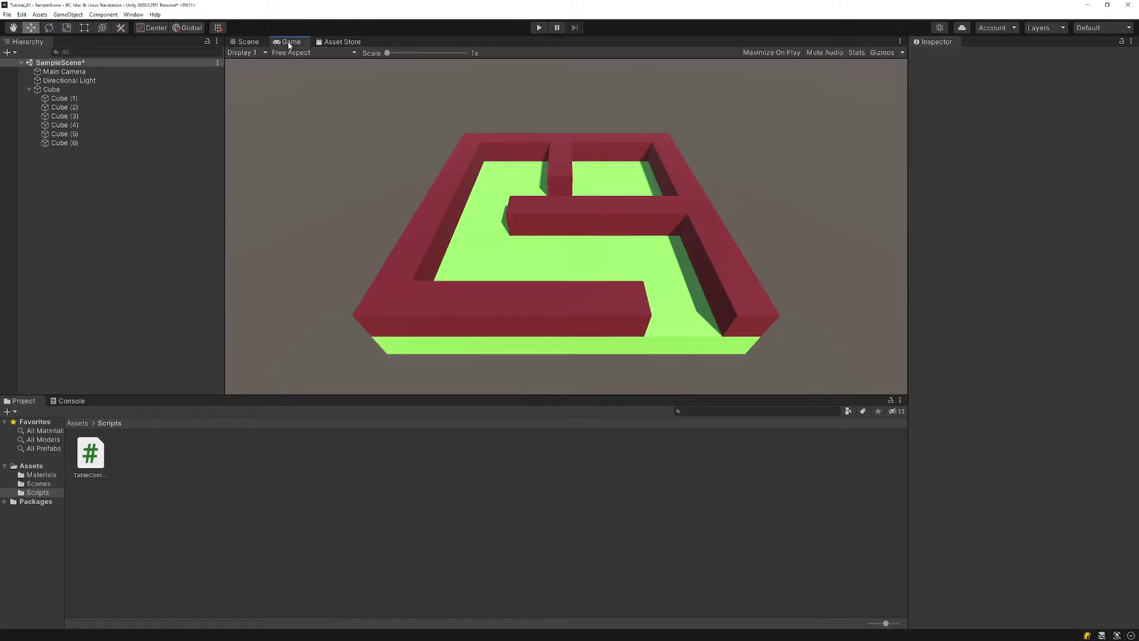
pyautogui.click(246, 42)
pyautogui.moveTo(529, 226); pyautogui.dragTo(528, 197, button='middle')
pyautogui.keyDown('alt'); pyautogui.moveTo(528, 197); pyautogui.dragTo(557, 284); pyautogui.keyUp('alt')
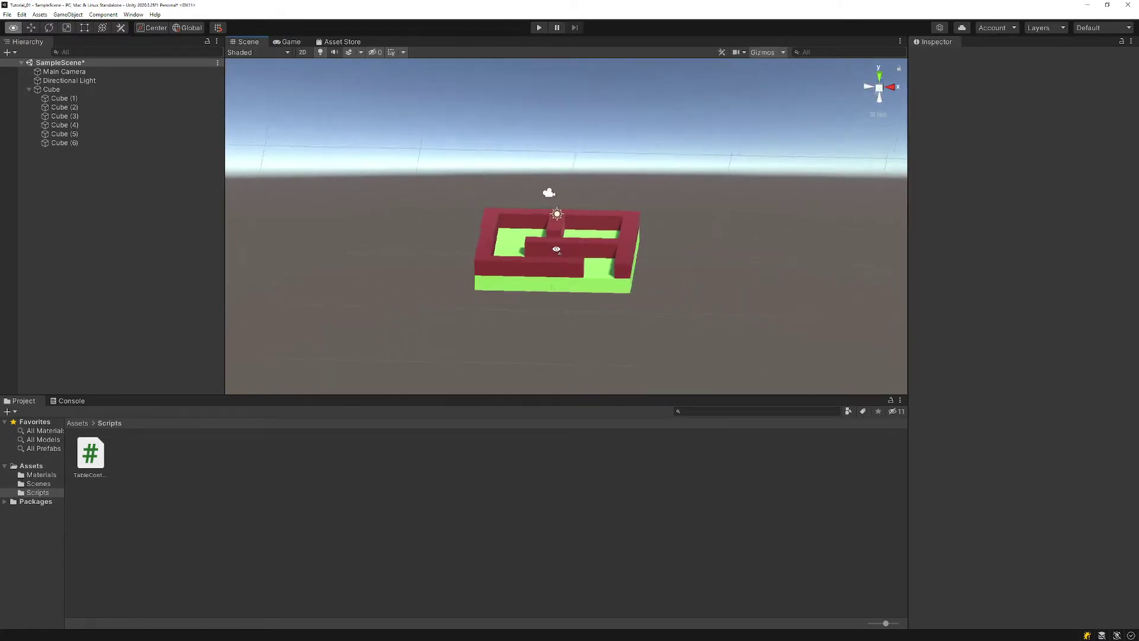
pyautogui.click(880, 89)
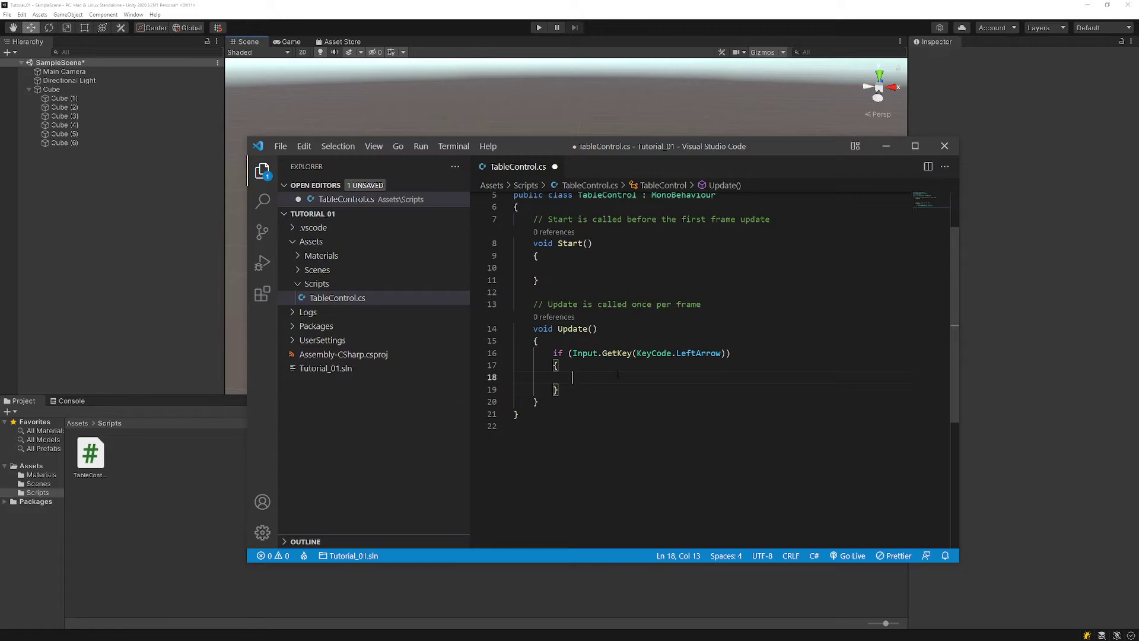
# - Add a transform.Rotate call inside the LeftArrow if body
pyautogui.scroll(1, 684, 284)
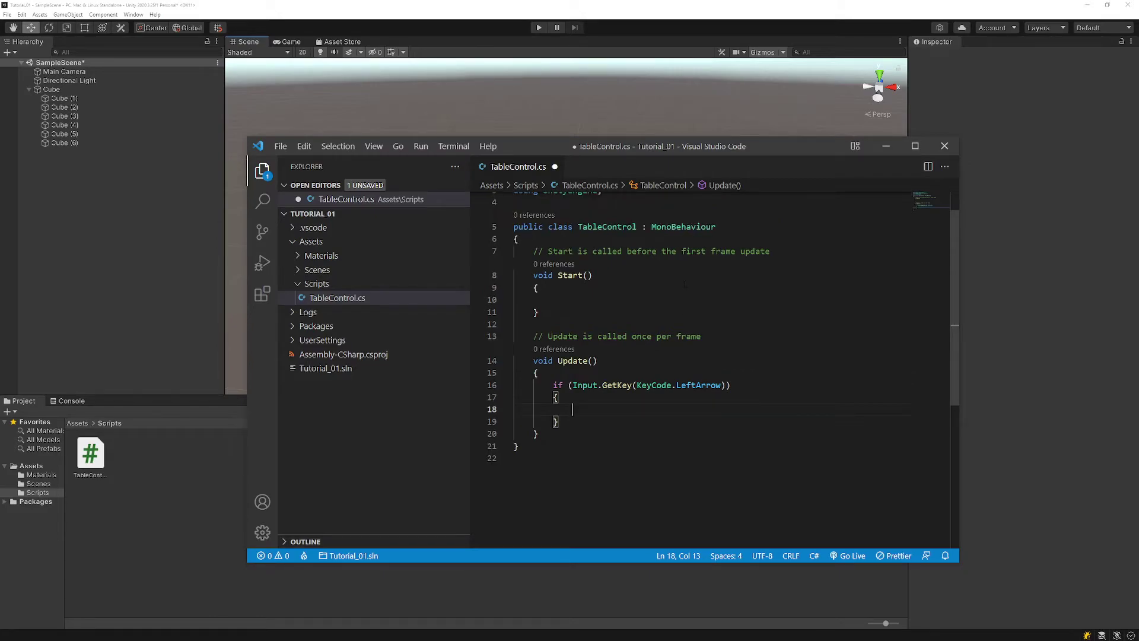
pyautogui.write('tra')
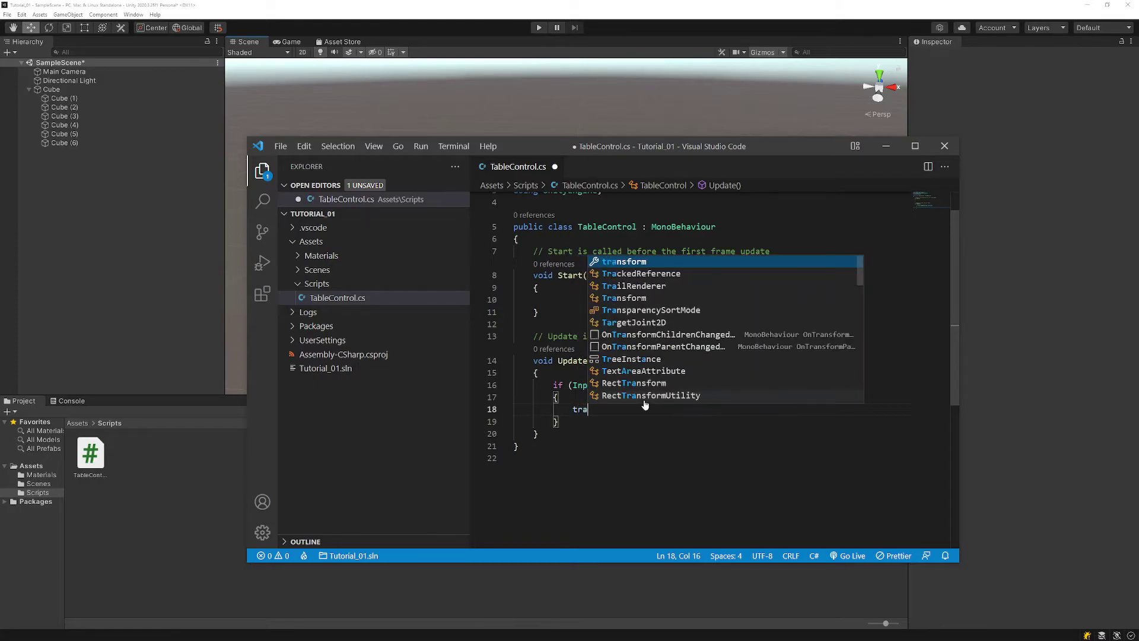
pyautogui.press('Tab')
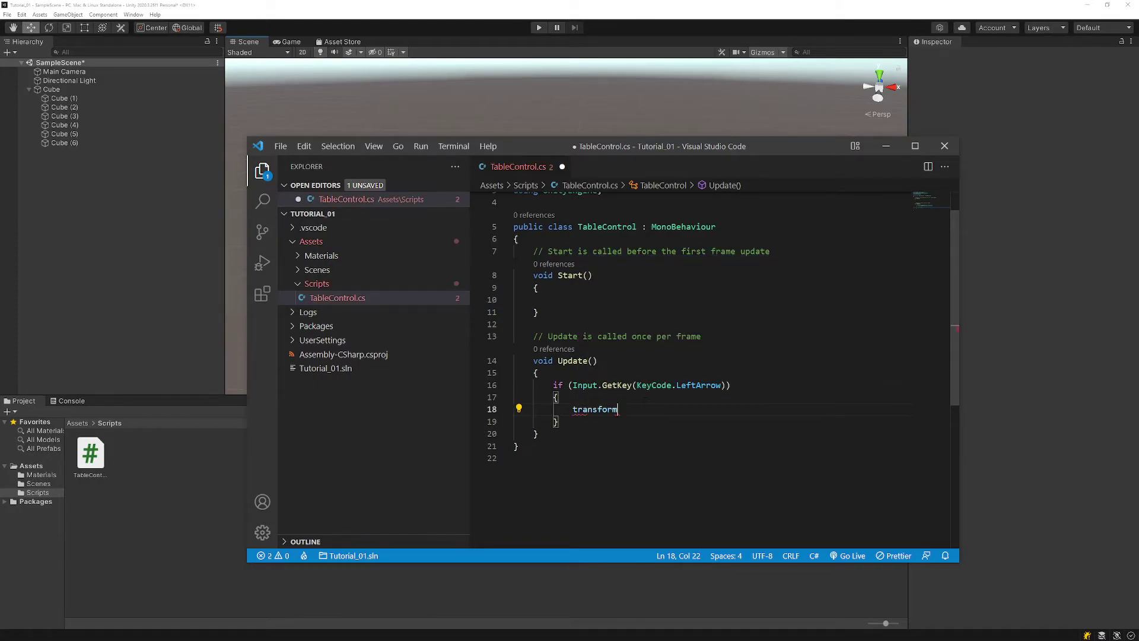
pyautogui.write('.')
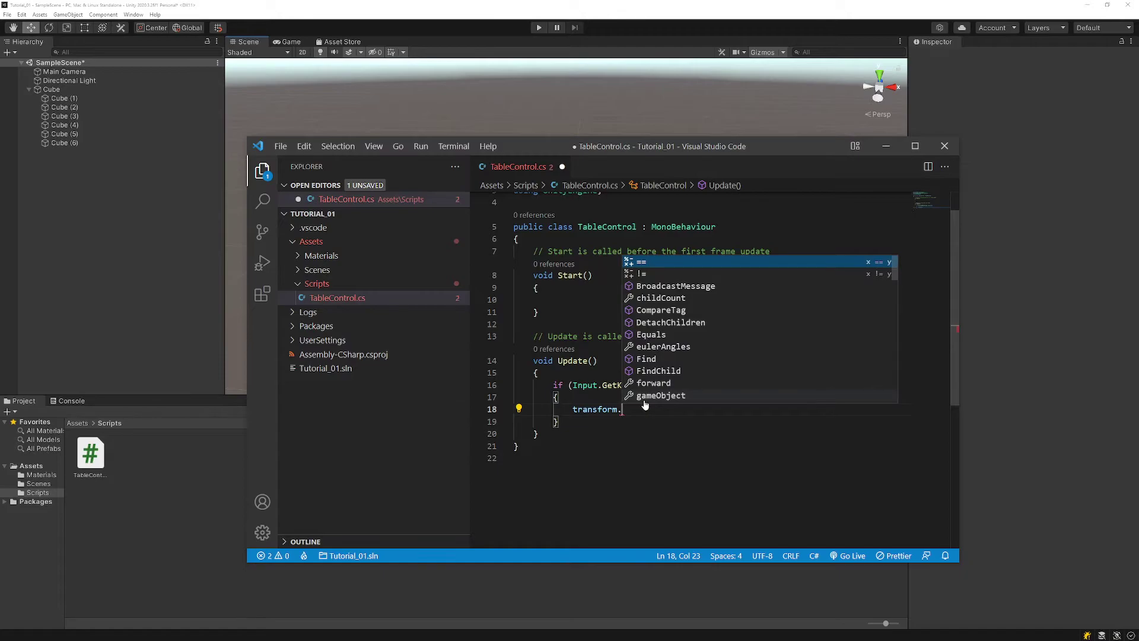
pyautogui.write('r')
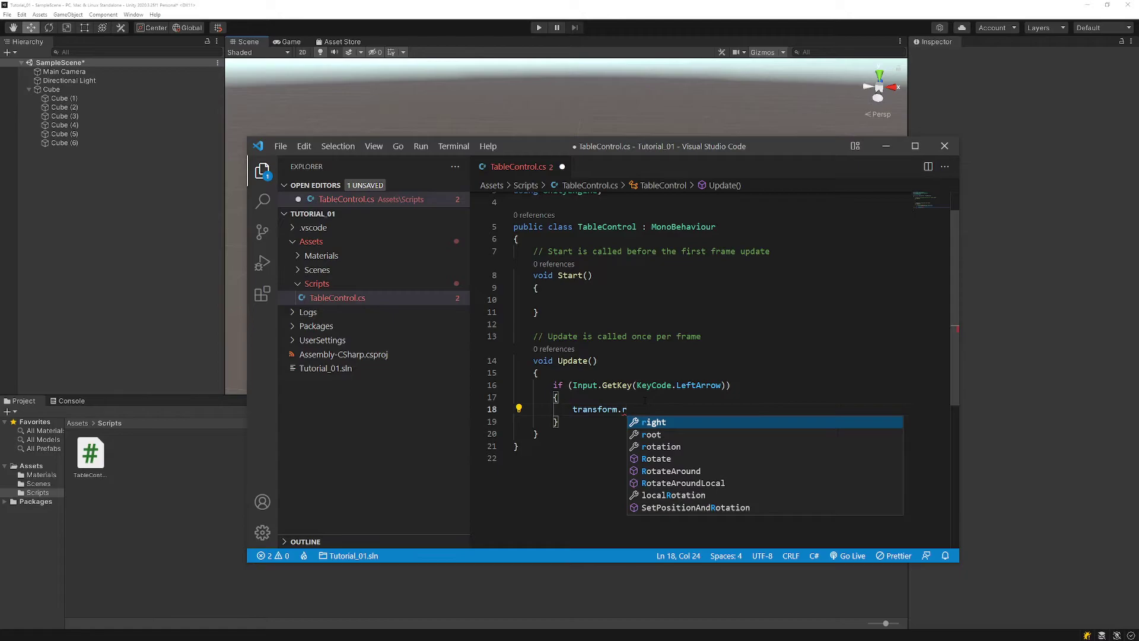
pyautogui.write('o')
pyautogui.press('Down')
pyautogui.press('Down')
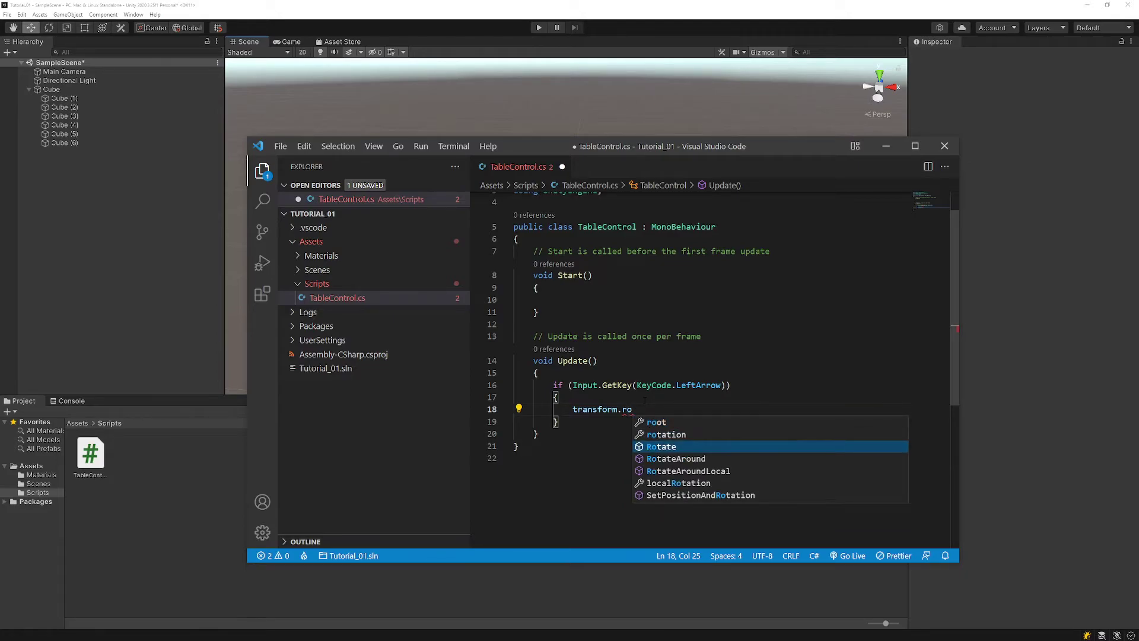
pyautogui.press('Return')
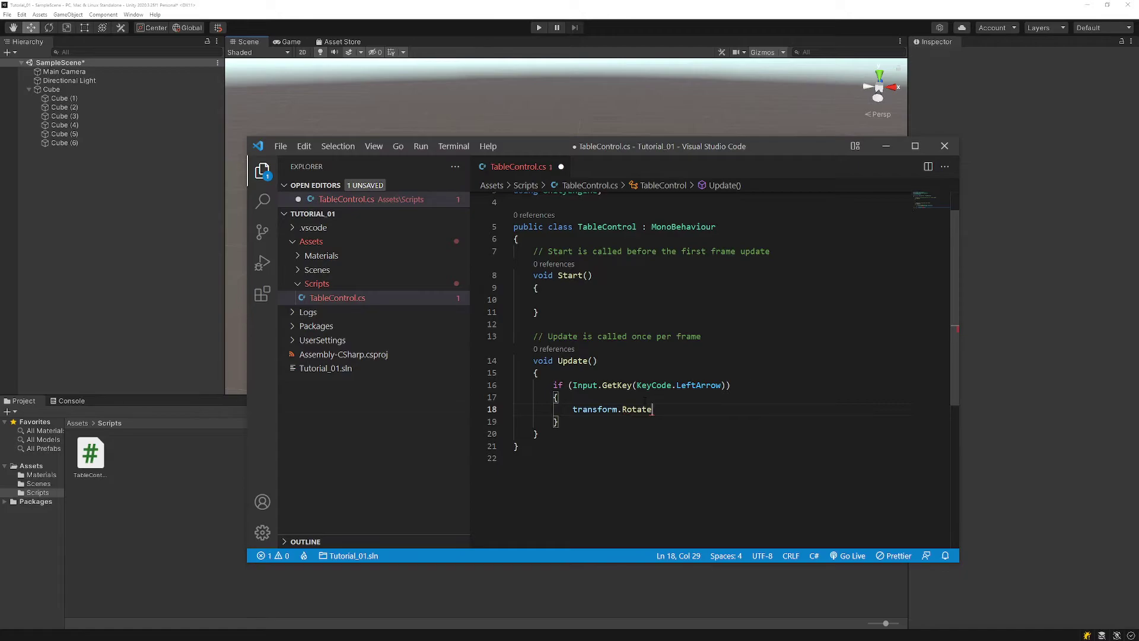
# - Open Rotate's parentheses and browse its overloads to the three-angle version
pyautogui.write('(')
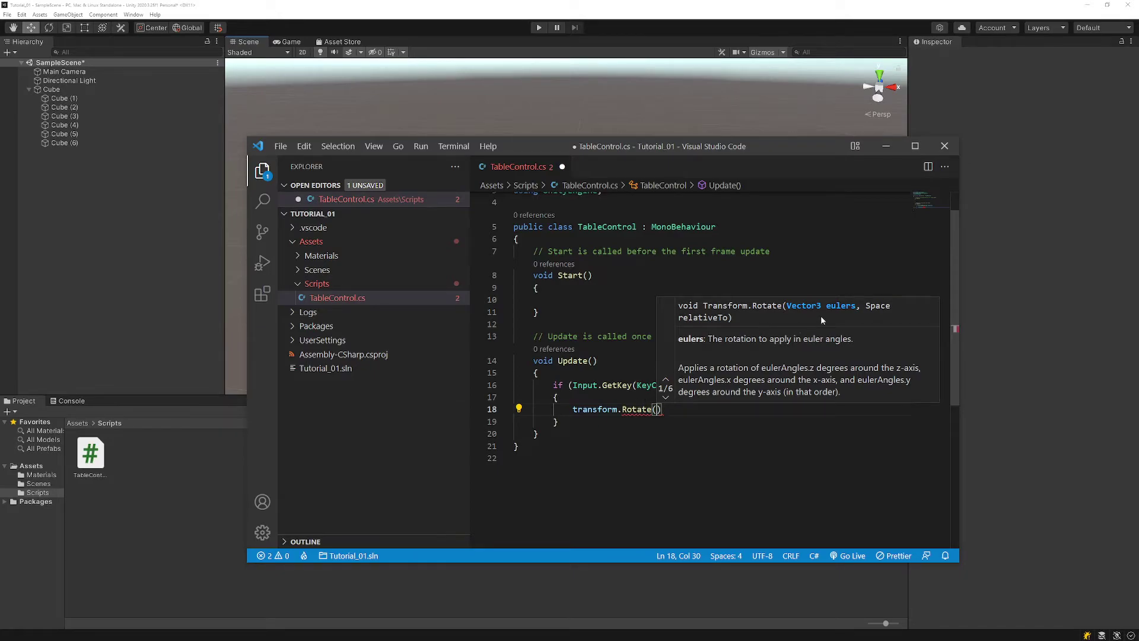
pyautogui.click(666, 398)
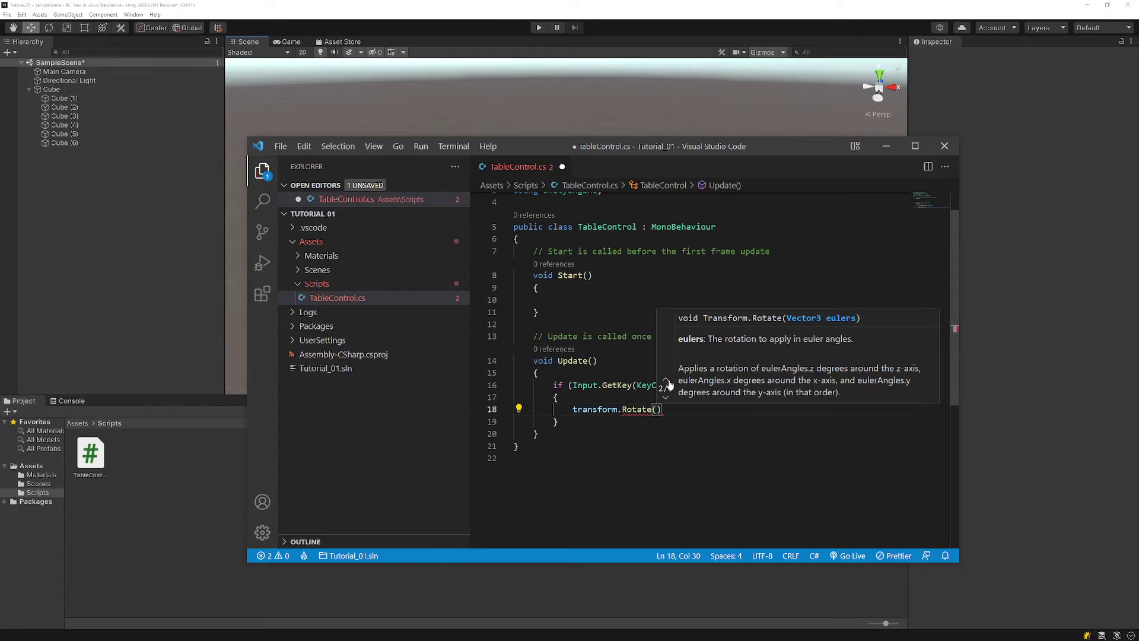
pyautogui.click(666, 381)
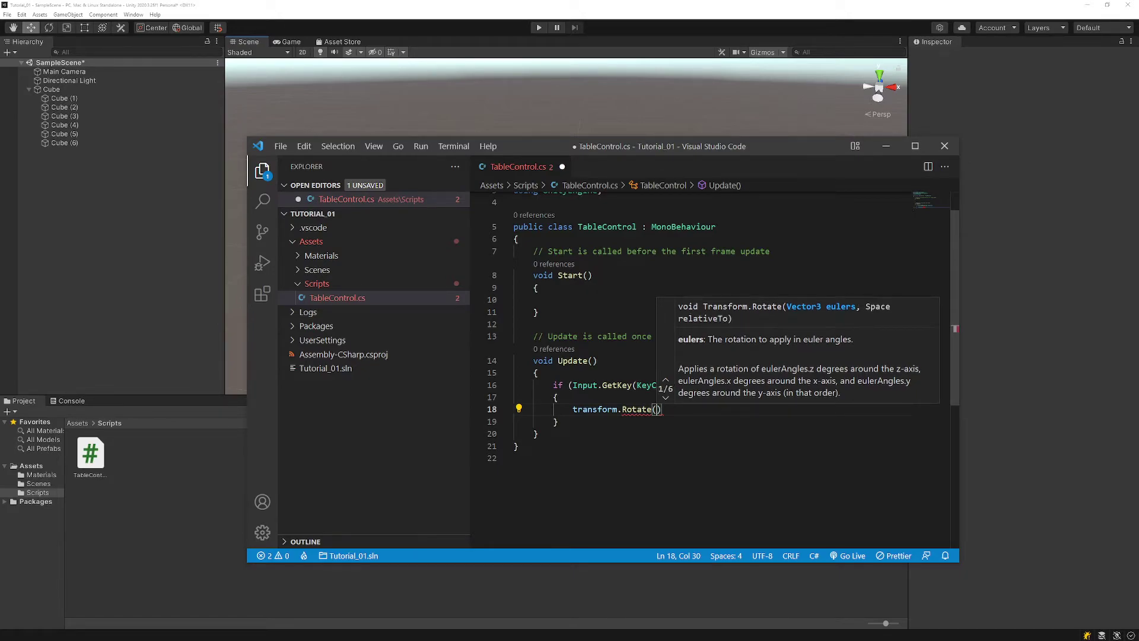
pyautogui.click(666, 397)
pyautogui.click(666, 398)
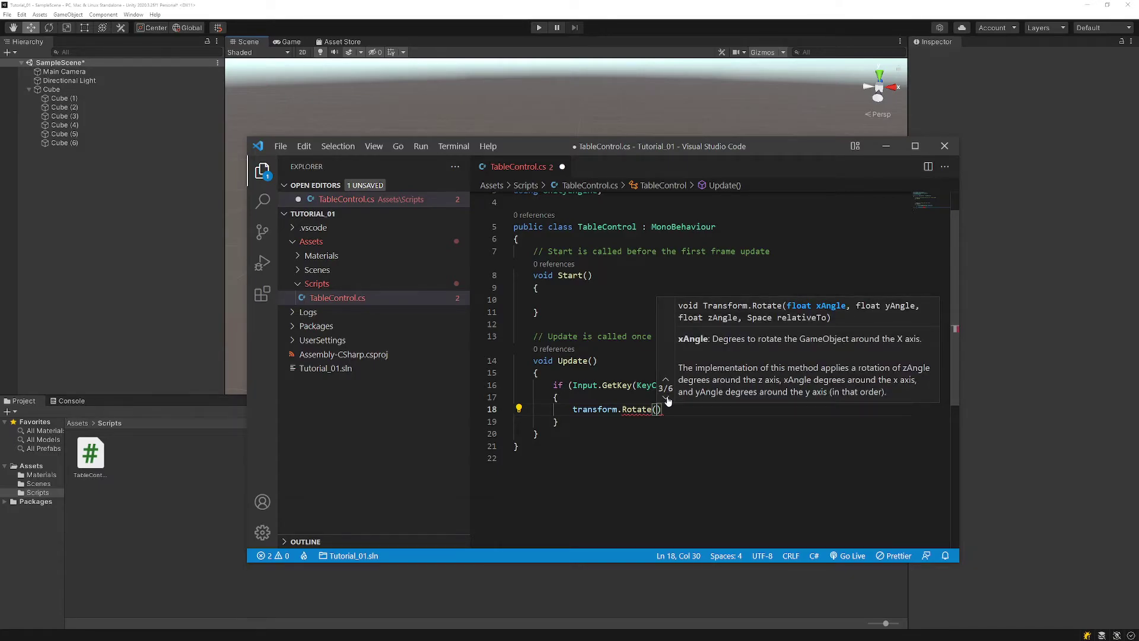
pyautogui.click(666, 398)
pyautogui.press('Escape')
pyautogui.press('Down')
pyautogui.press('Down')
pyautogui.press('Down')
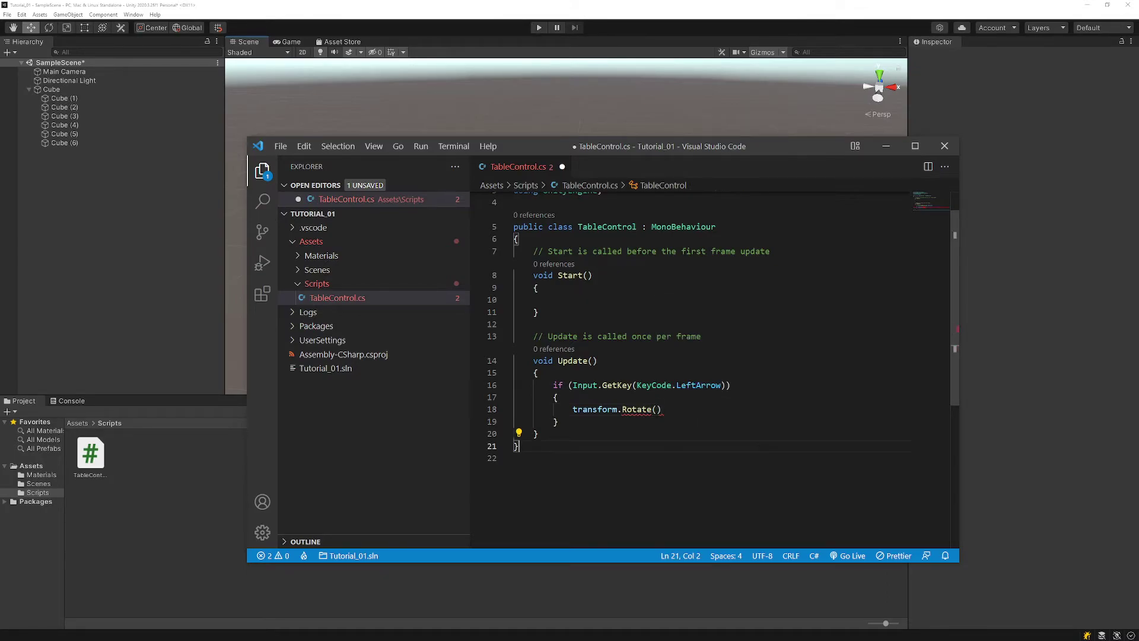
pyautogui.click(657, 409)
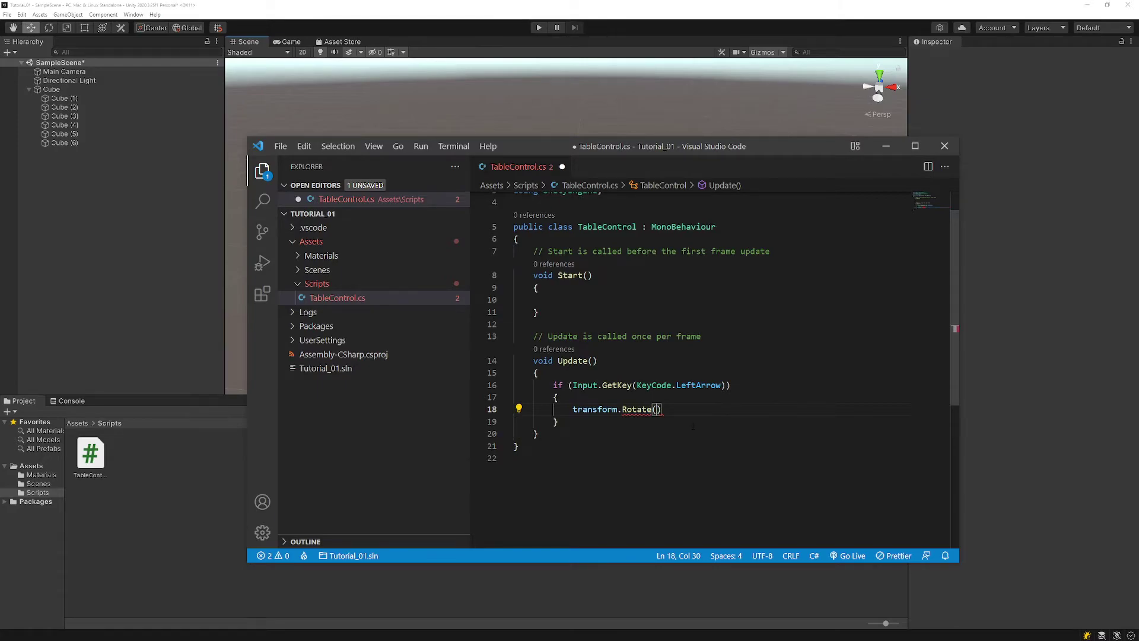
# - Complete the call as transform.Rotate(1f,0,0); and save TableControl.cs
pyautogui.write('1f')
pyautogui.write(',')
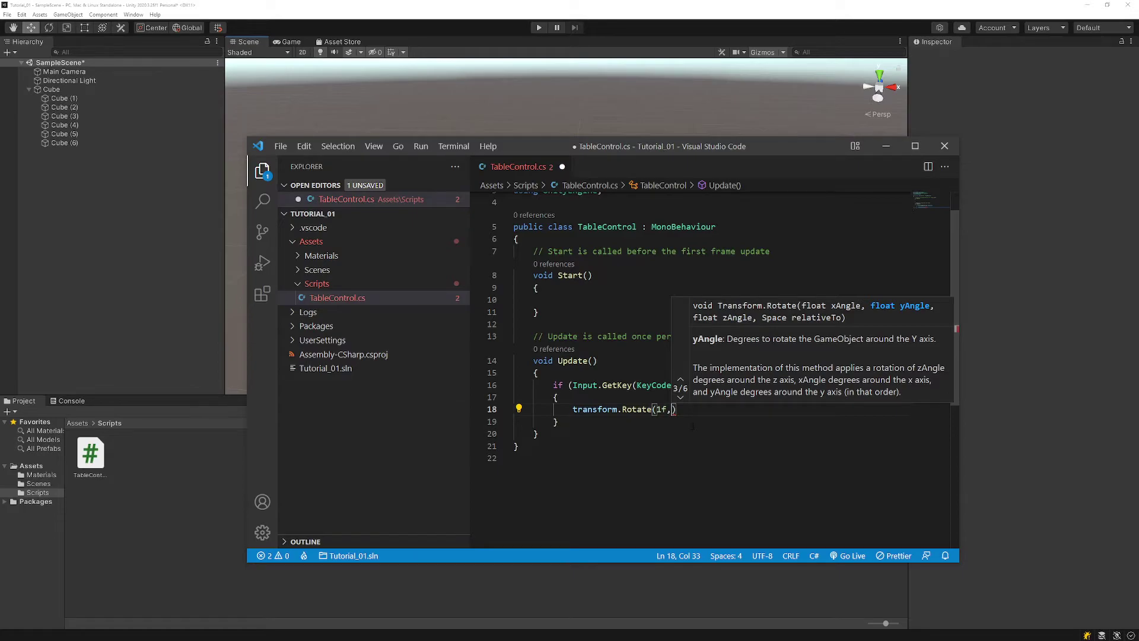
pyautogui.write('0')
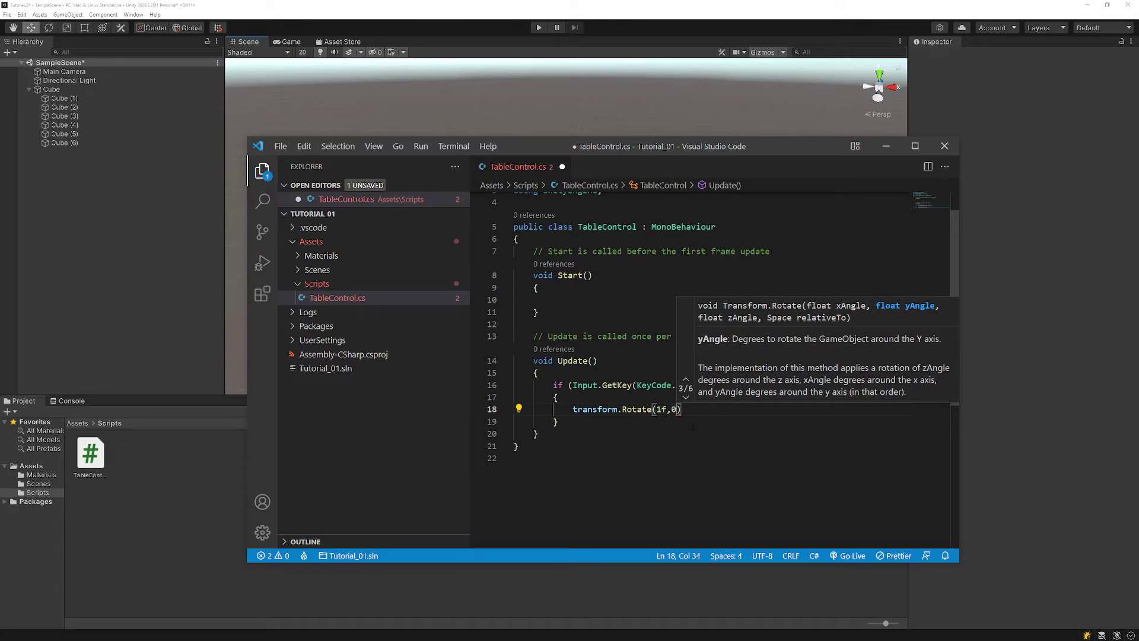
pyautogui.write(',0')
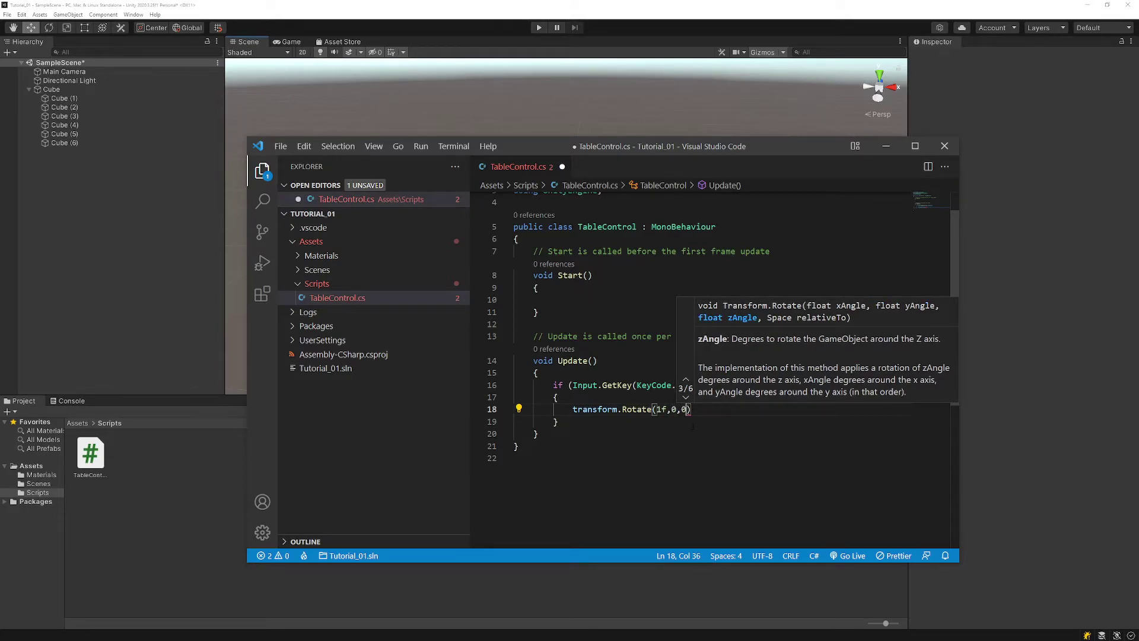
pyautogui.click(716, 408)
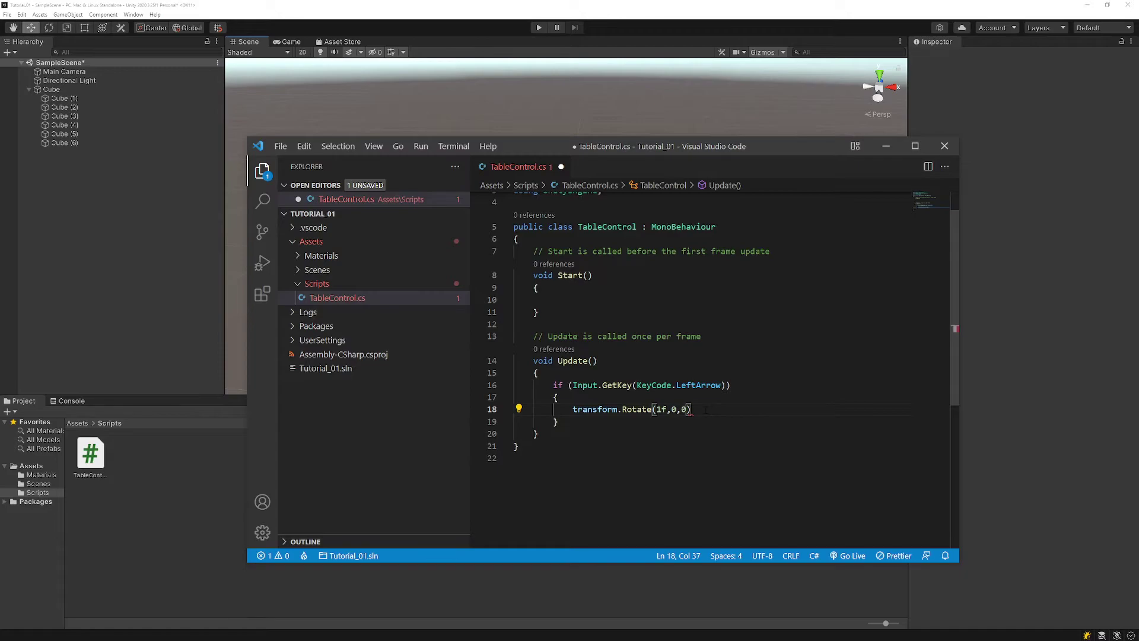
pyautogui.write(';')
pyautogui.click(729, 454)
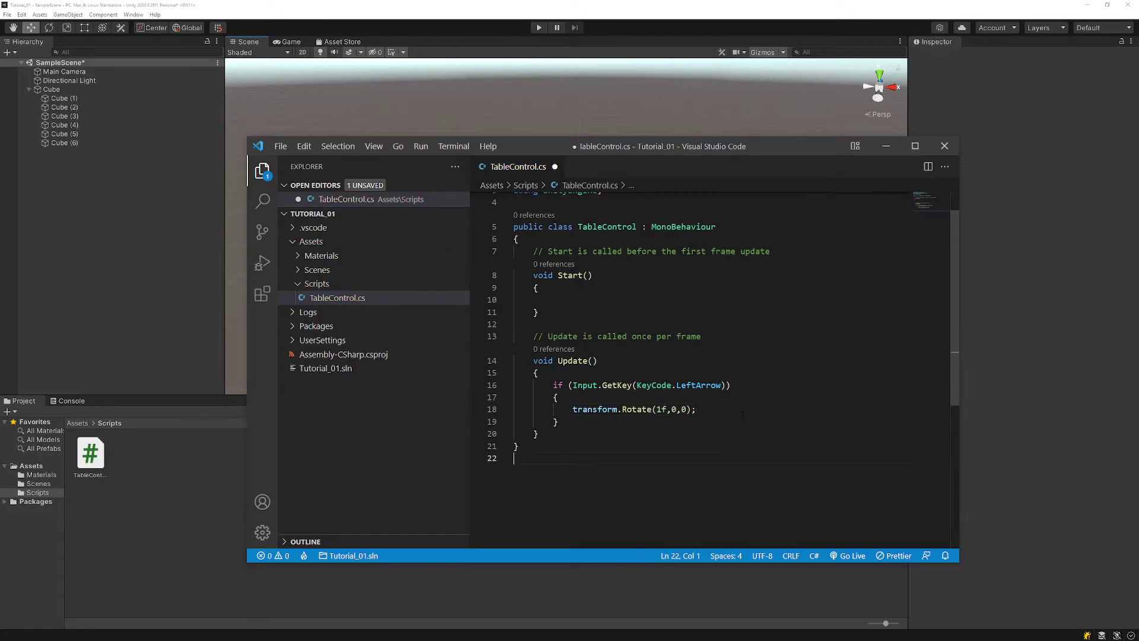
pyautogui.hotkey('ctrl', 's')
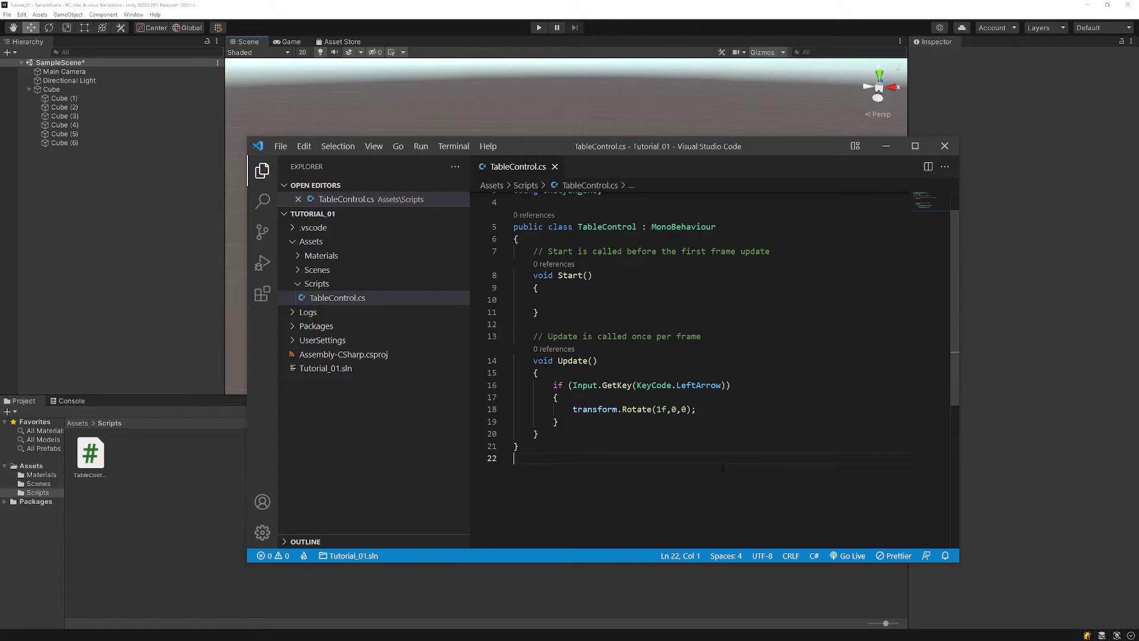
# - Drag TableControl.cs from the Project panel onto the Cube and collapse the Groen material
pyautogui.click(675, 589)
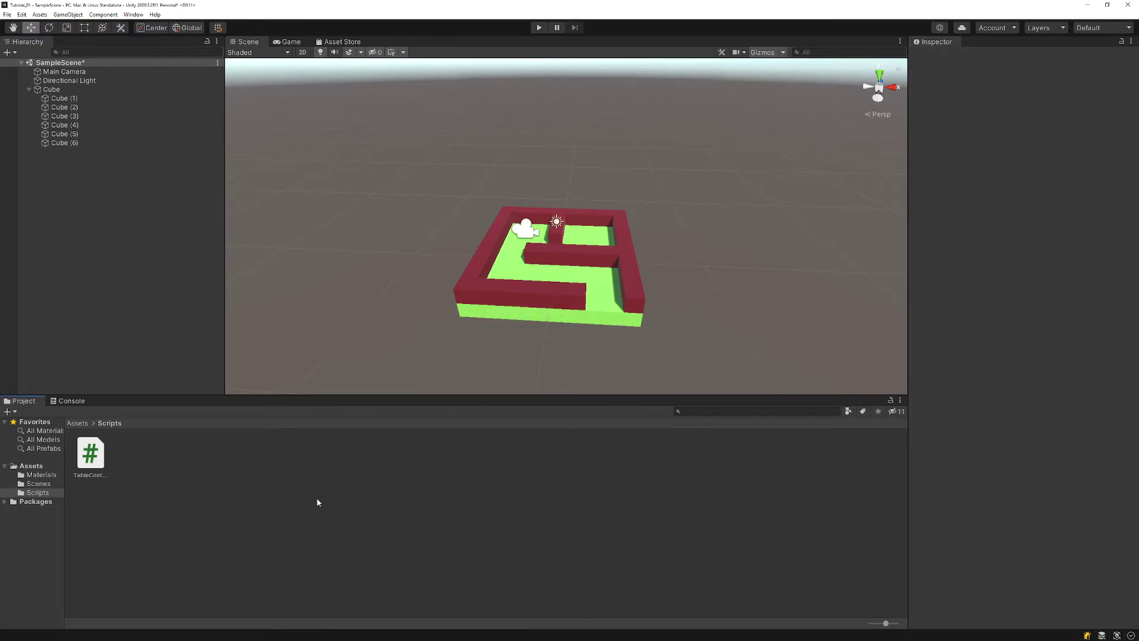
pyautogui.click(83, 90)
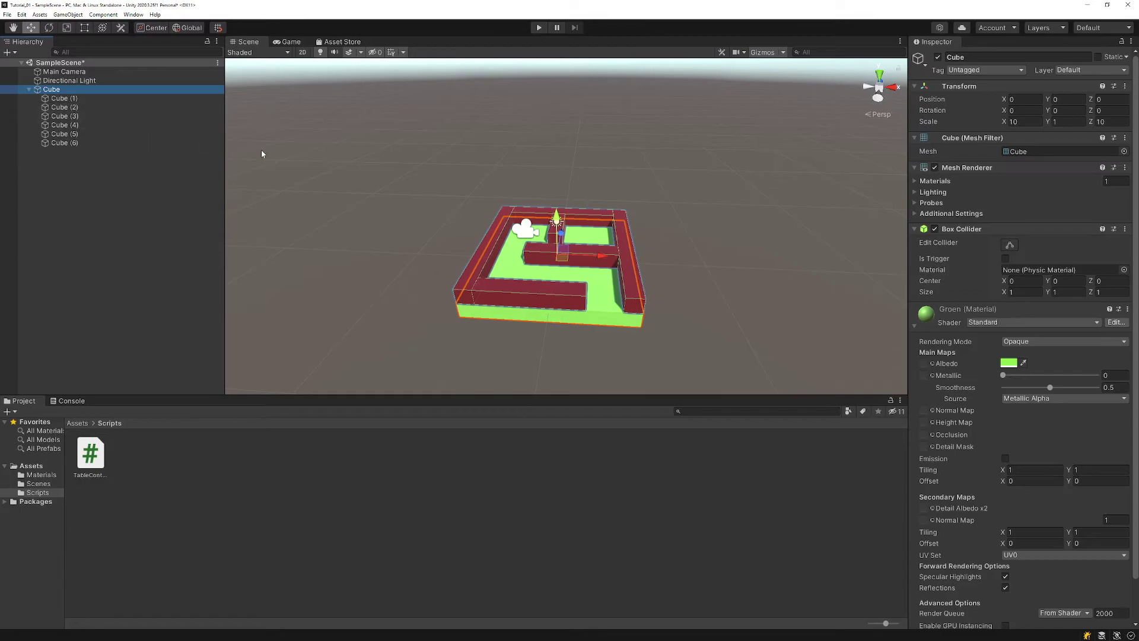
pyautogui.scroll(-2, 1030, 495)
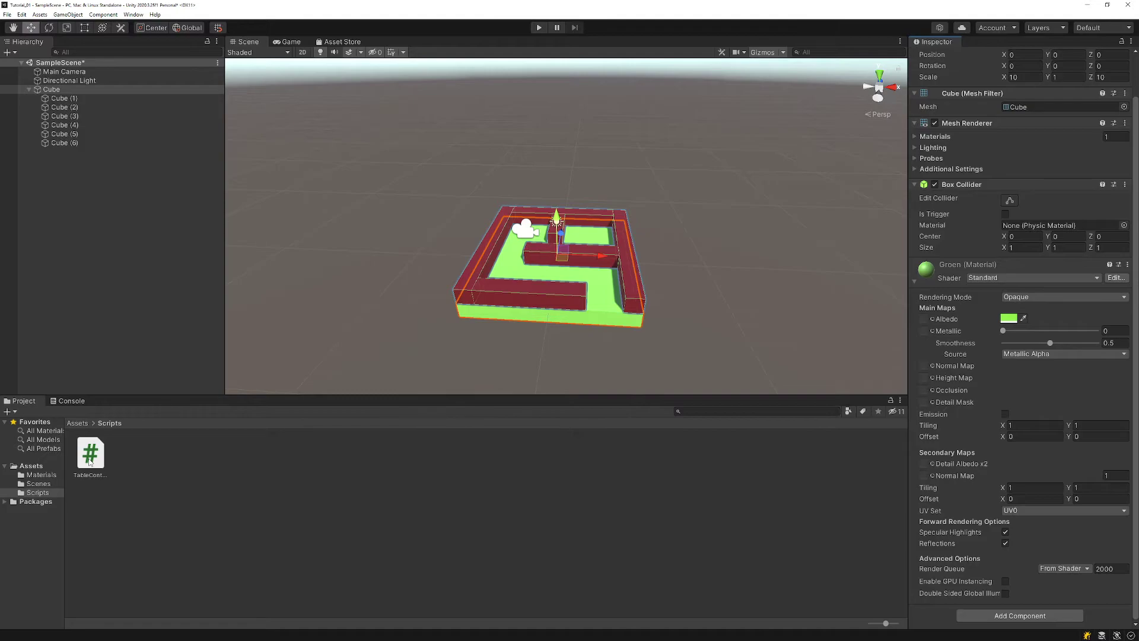
pyautogui.moveTo(90, 463); pyautogui.dragTo(69, 92)
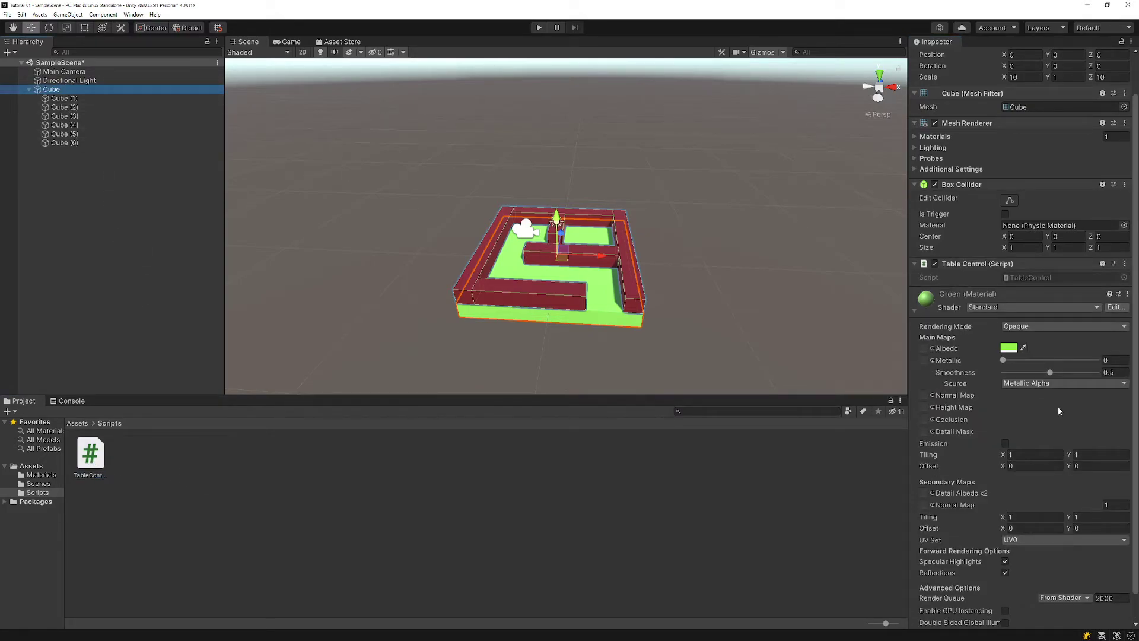
pyautogui.click(914, 312)
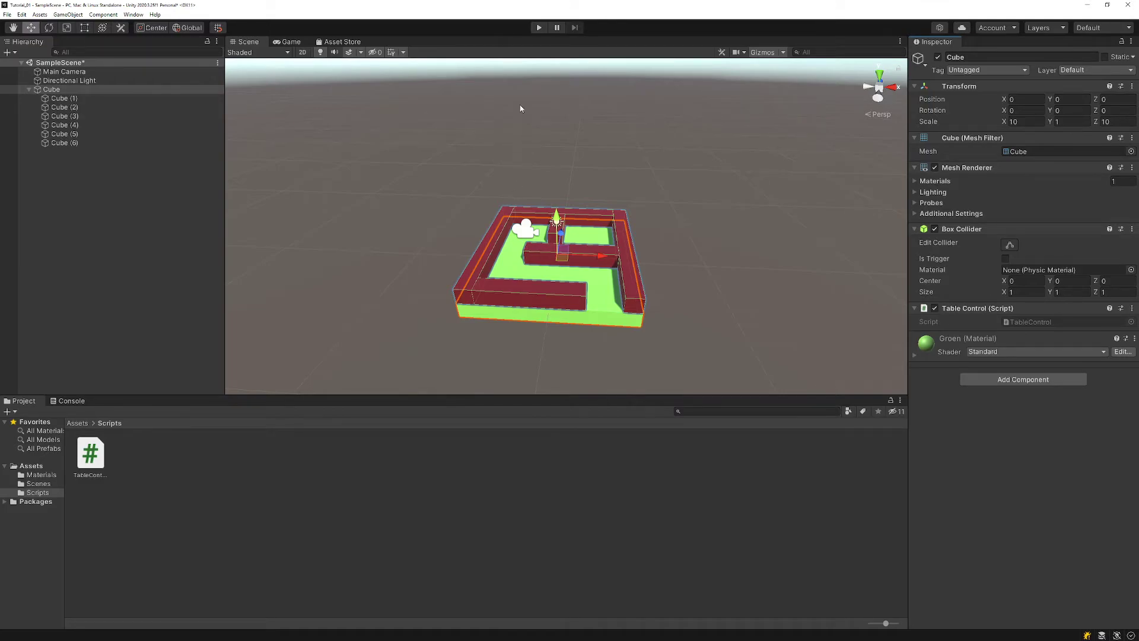
# - Play the scene, tilt the maze table with the Up/Down arrow keys, then stop and return to the script
pyautogui.click(539, 27)
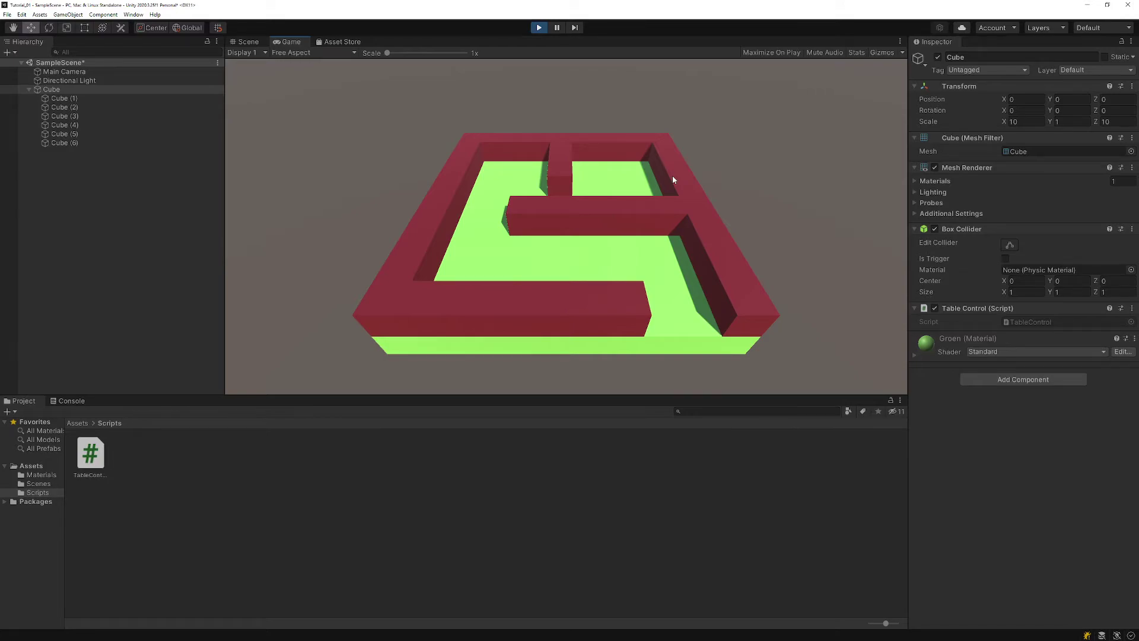
pyautogui.press('Up')
pyautogui.press('Down')
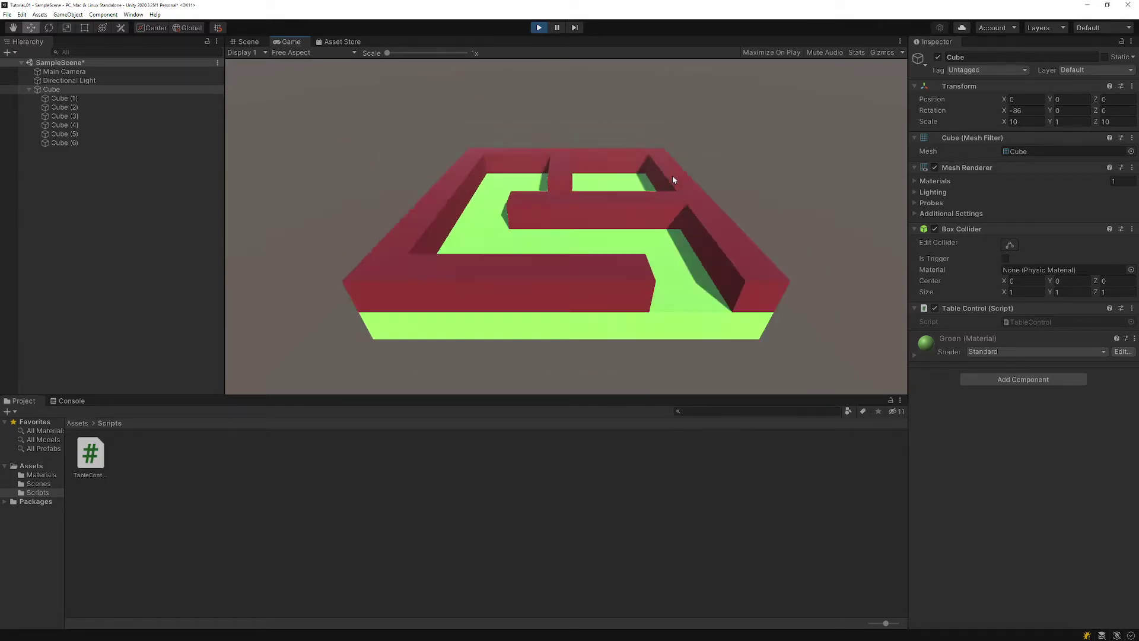
pyautogui.press('Up')
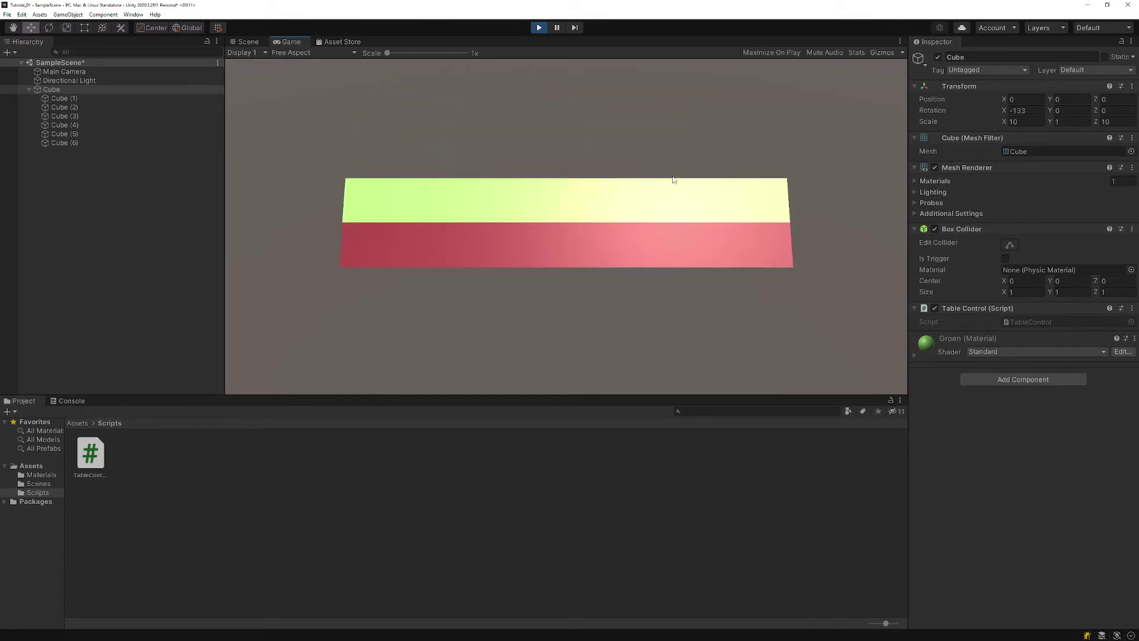
pyautogui.press('Down')
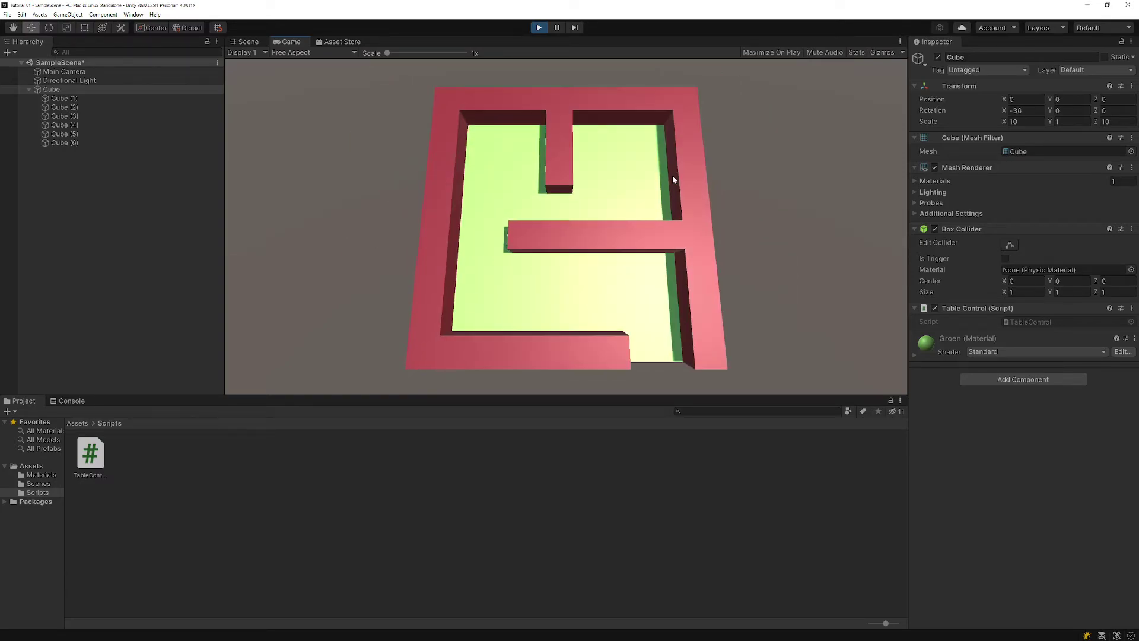
pyautogui.press('Up')
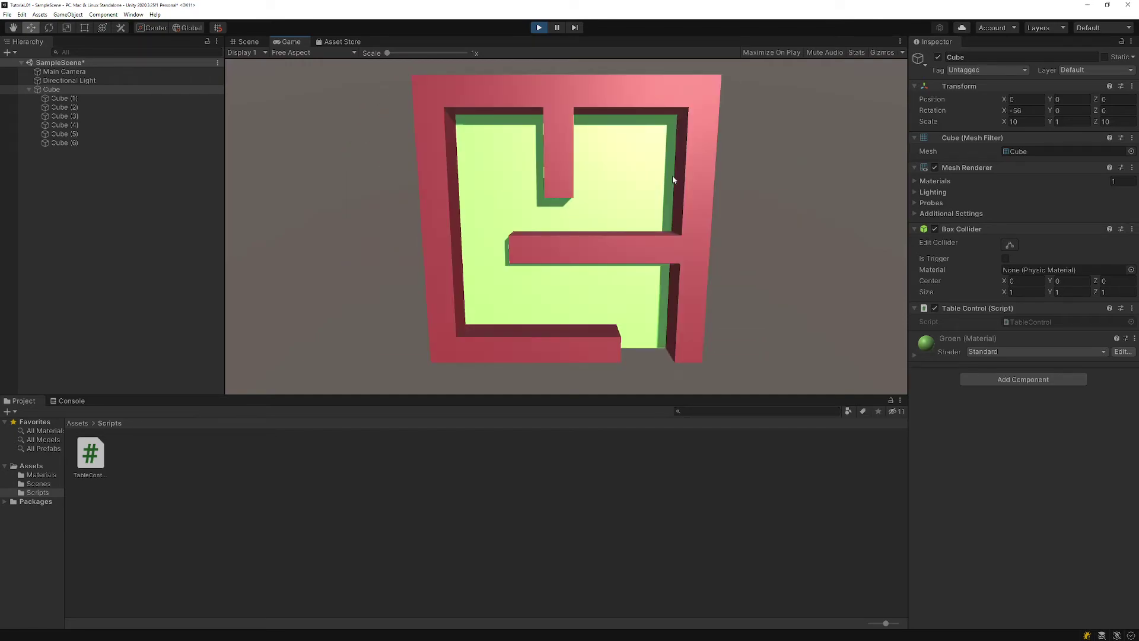
pyautogui.press('Down')
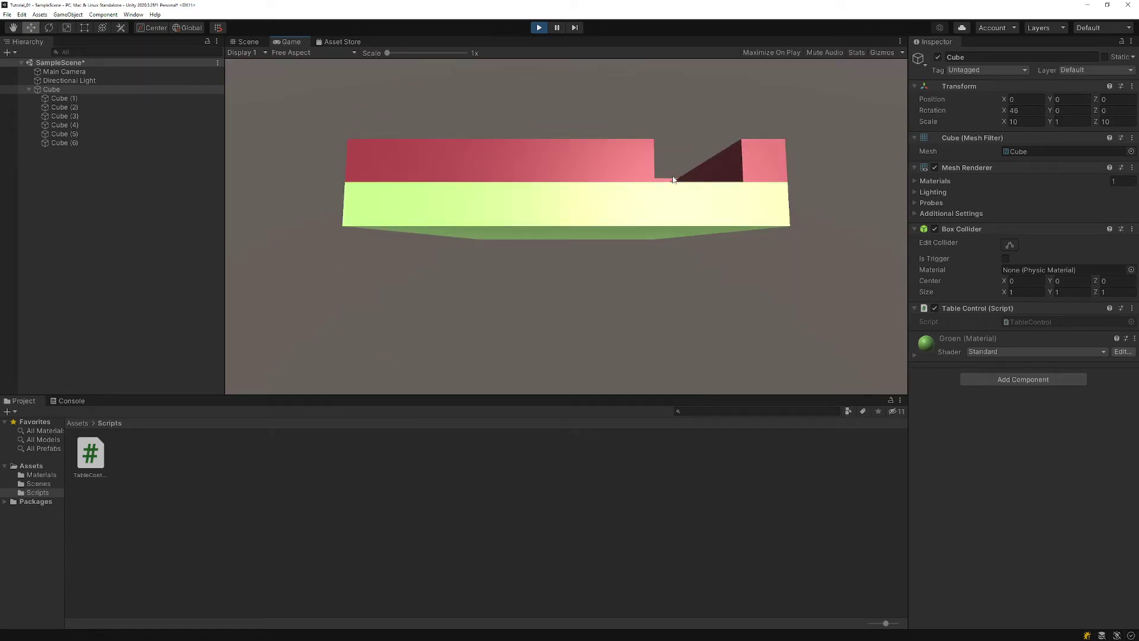
pyautogui.press('Up')
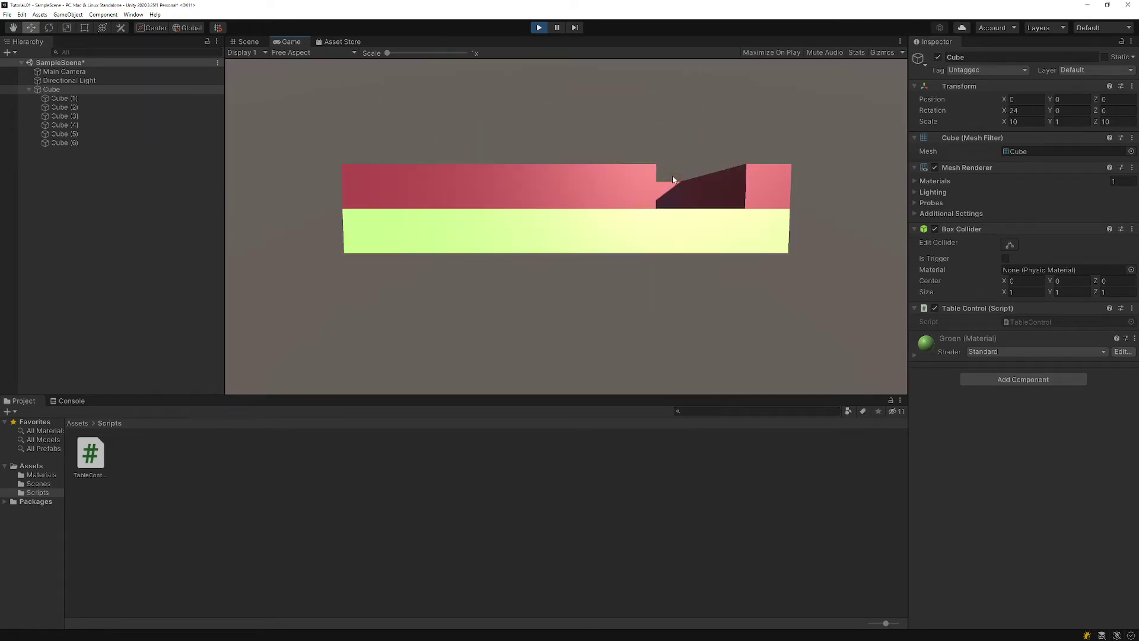
pyautogui.press('Up')
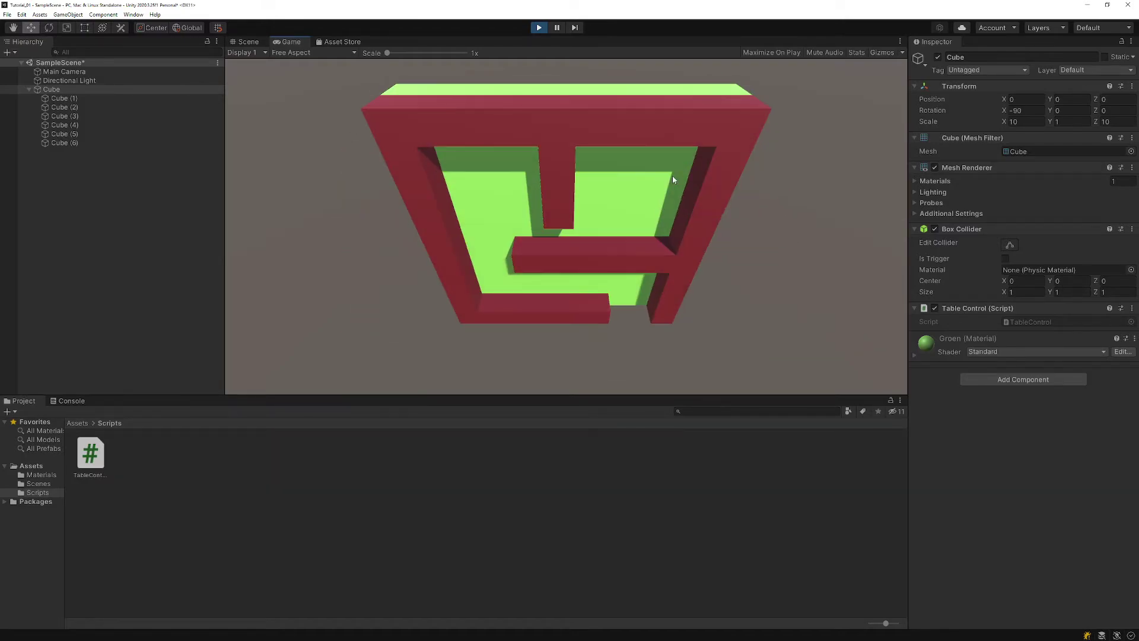
pyautogui.press('Down')
pyautogui.press('Down')
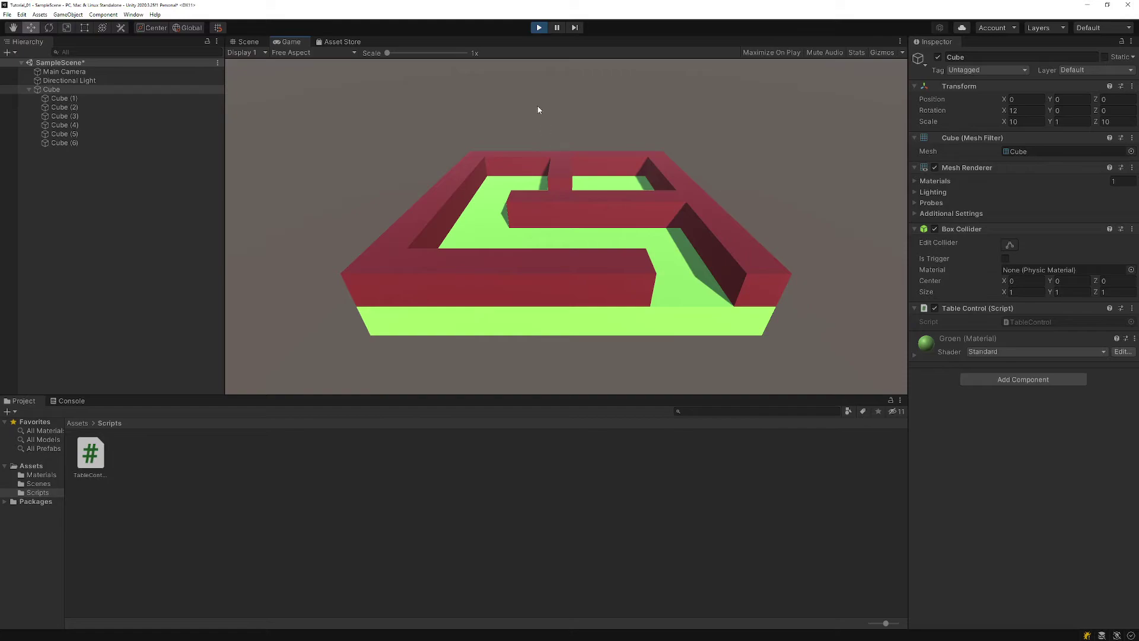
pyautogui.click(543, 28)
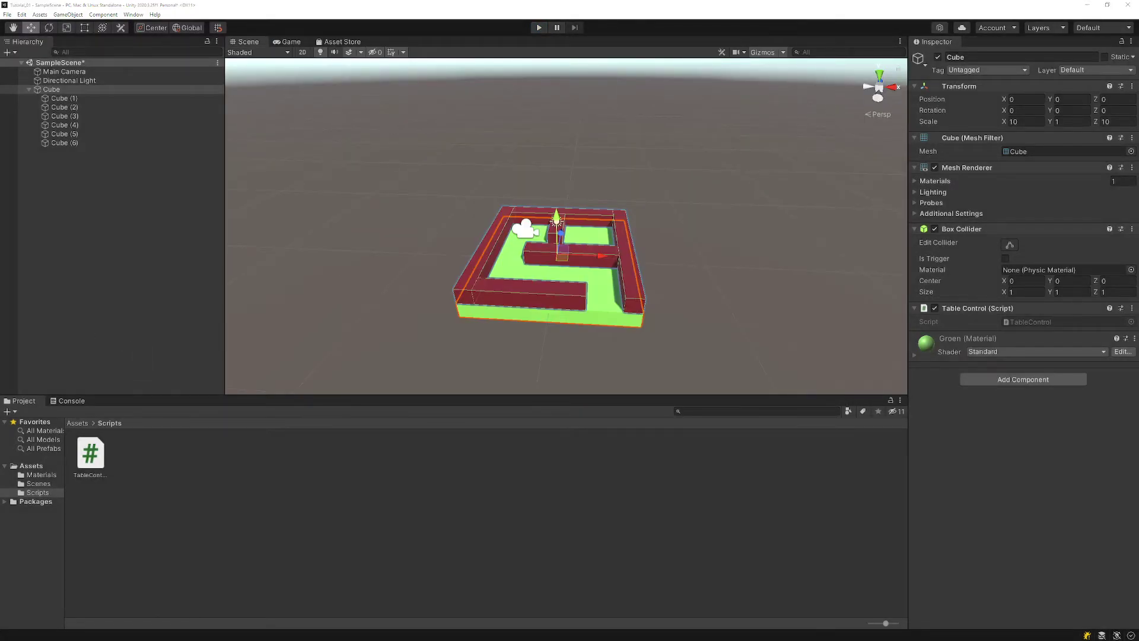
pyautogui.hotkey('alt', 'Tab')
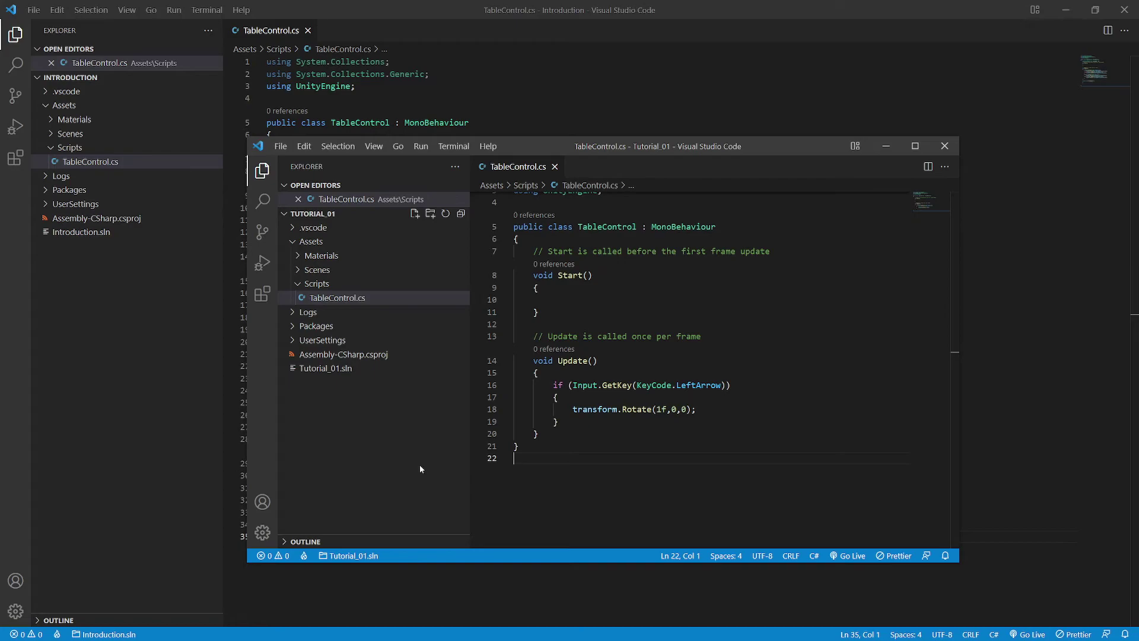
# - Change the Rotate arguments on line 18 from (1f,0,0) to (0,0,1f)
pyautogui.click(714, 409)
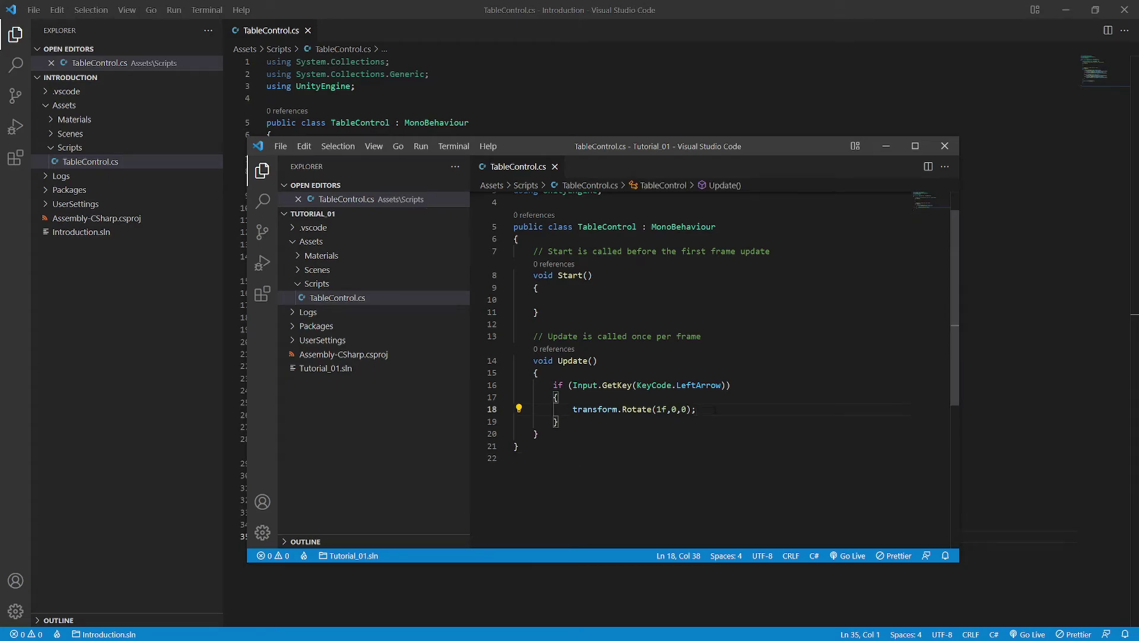
pyautogui.click(668, 409)
pyautogui.press('BackSpace')
pyautogui.press('BackSpace')
pyautogui.write('0')
pyautogui.press('Right')
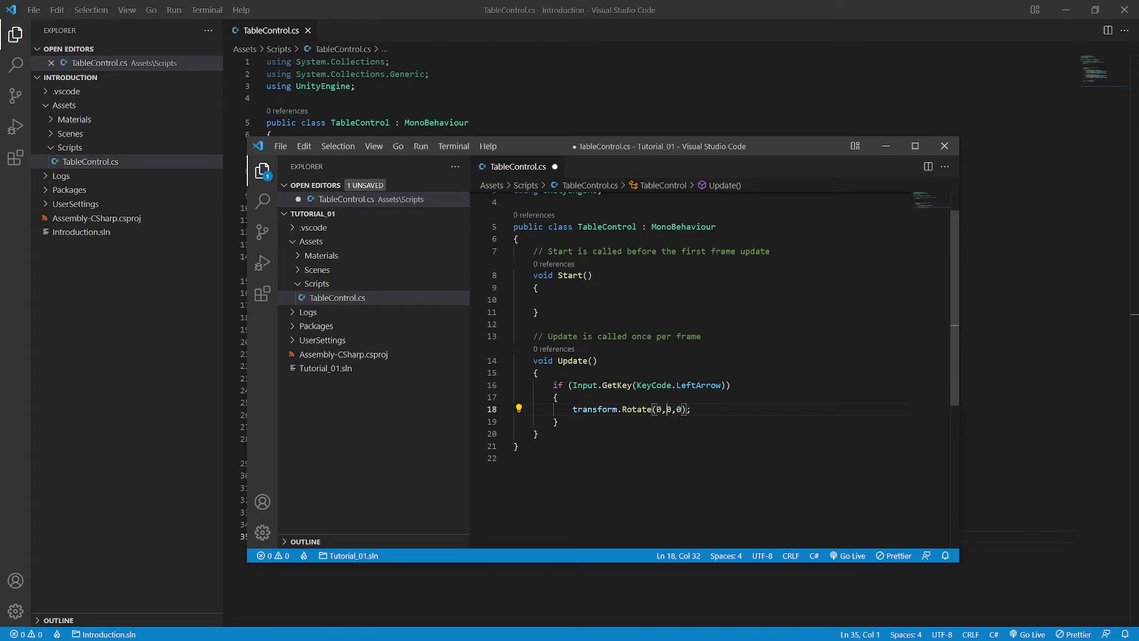
pyautogui.press('Delete')
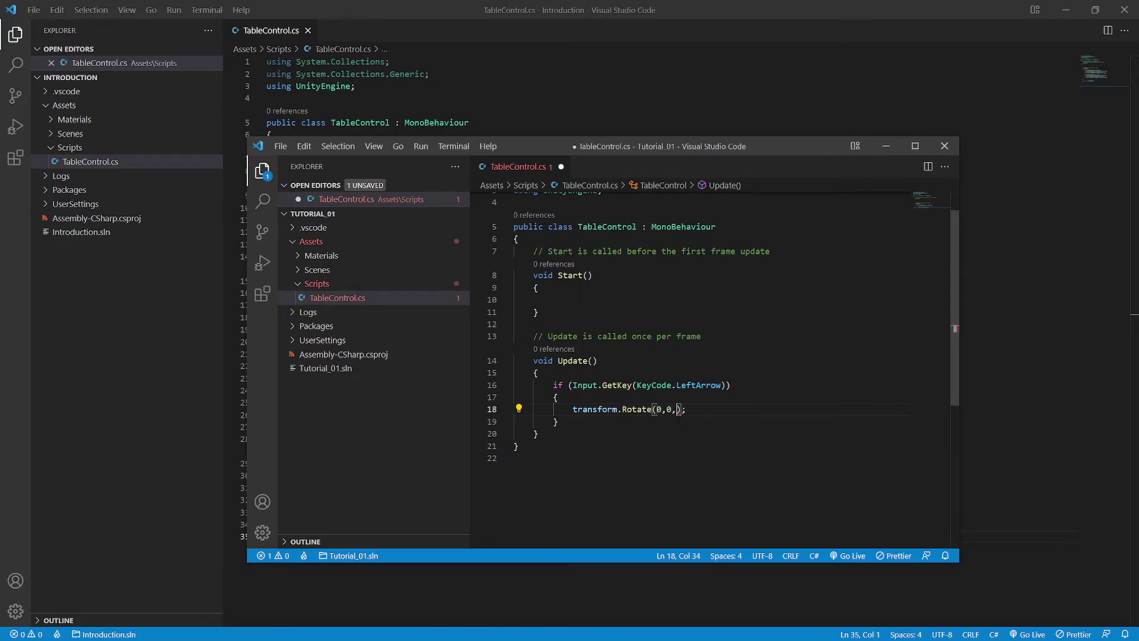
pyautogui.write('1f')
pyautogui.click(664, 445)
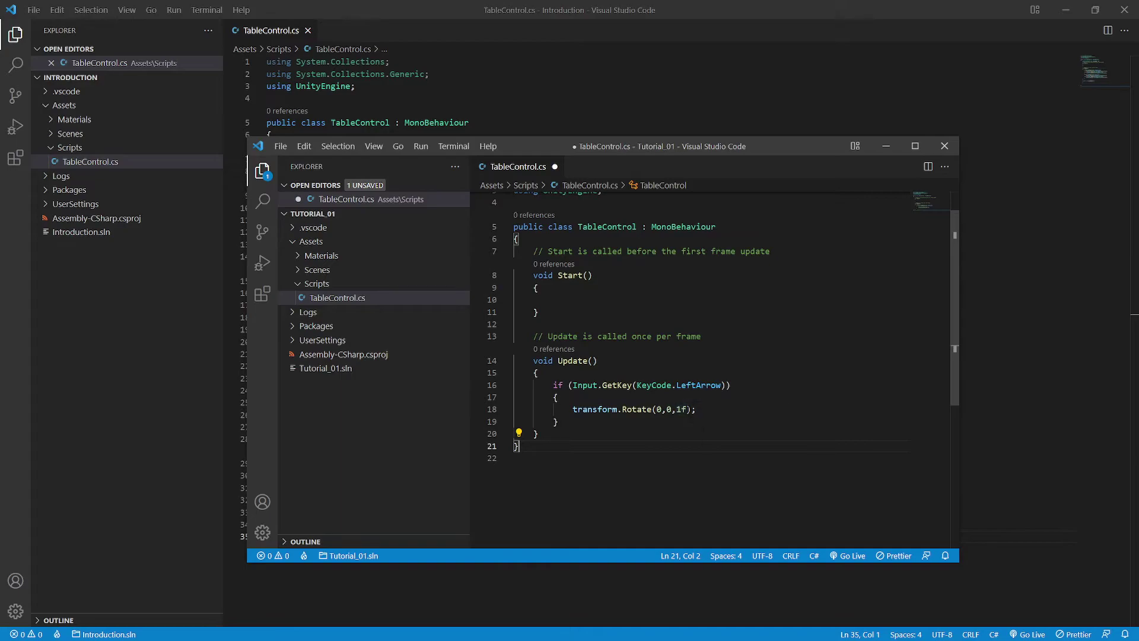
# - Make the call read transform.Rotate(0,0,1f * Time.deltaTime)
pyautogui.click(686, 409)
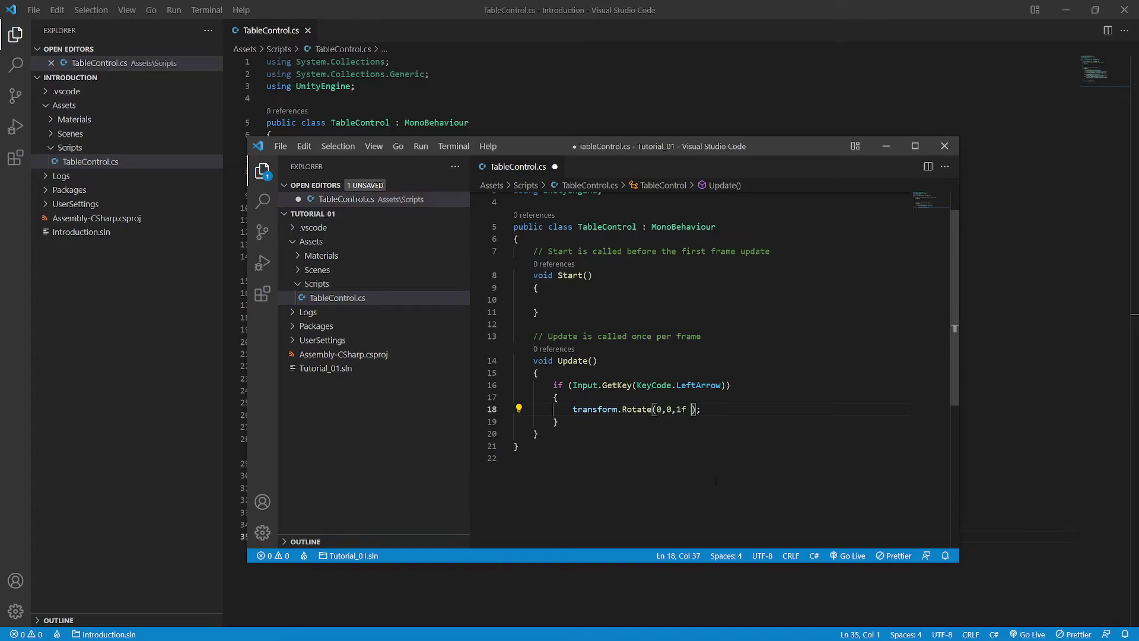
pyautogui.write('t')
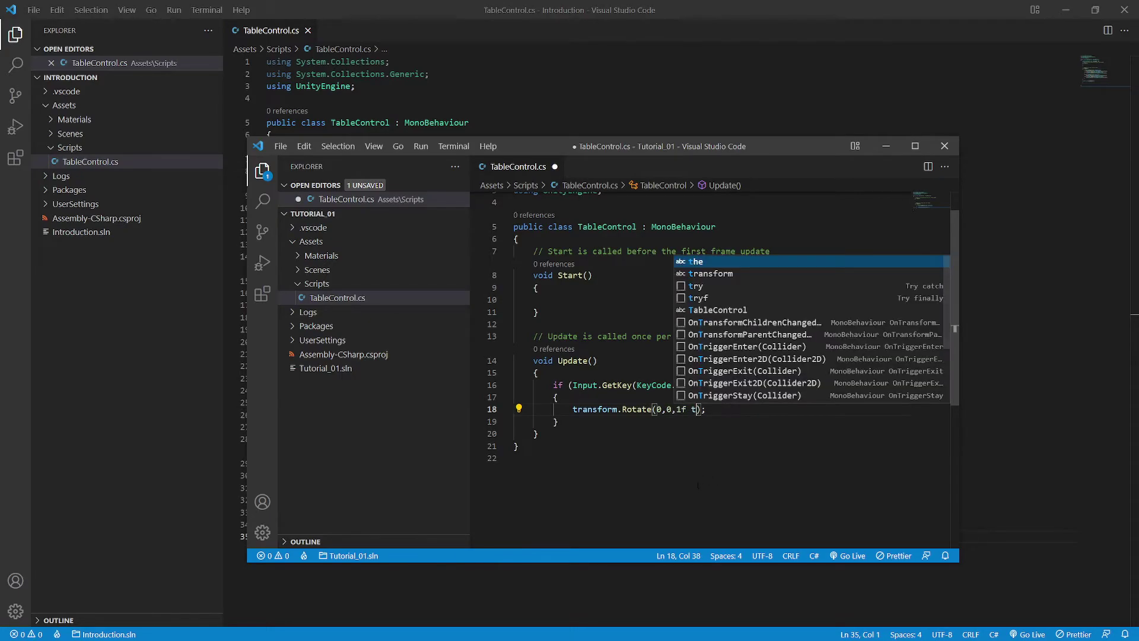
pyautogui.write('ime')
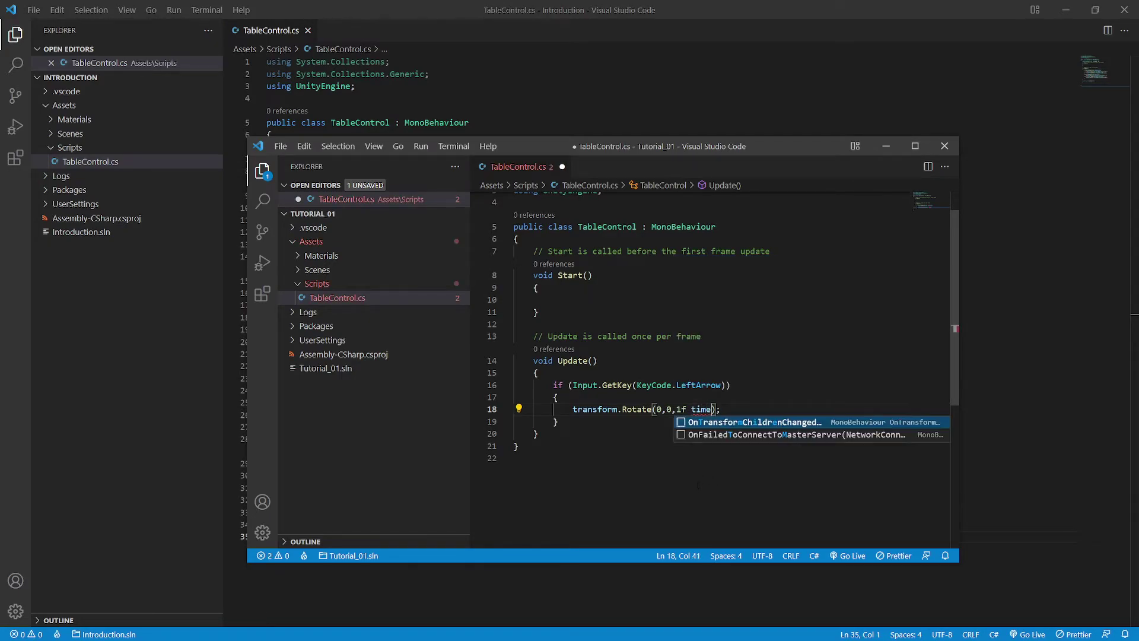
pyautogui.write('.de')
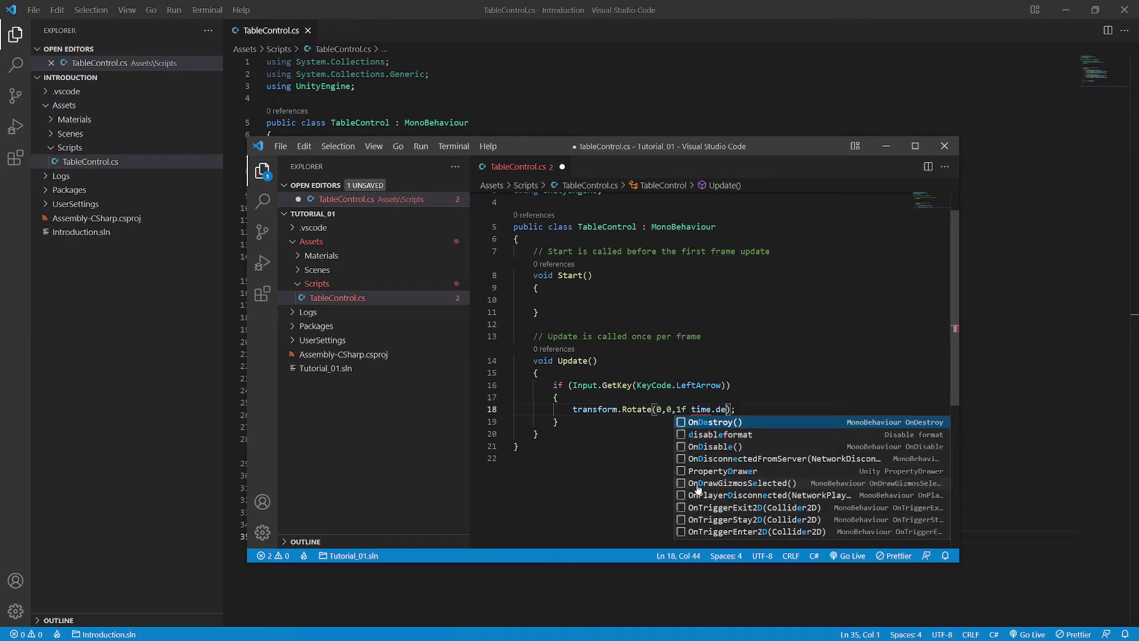
pyautogui.write('l')
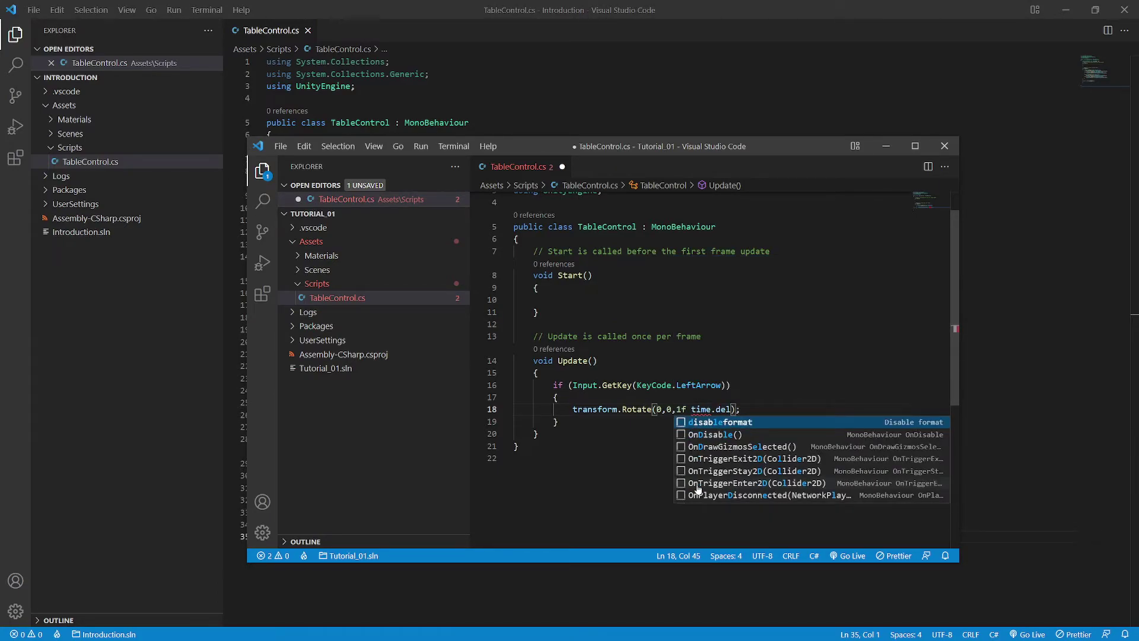
pyautogui.write('t')
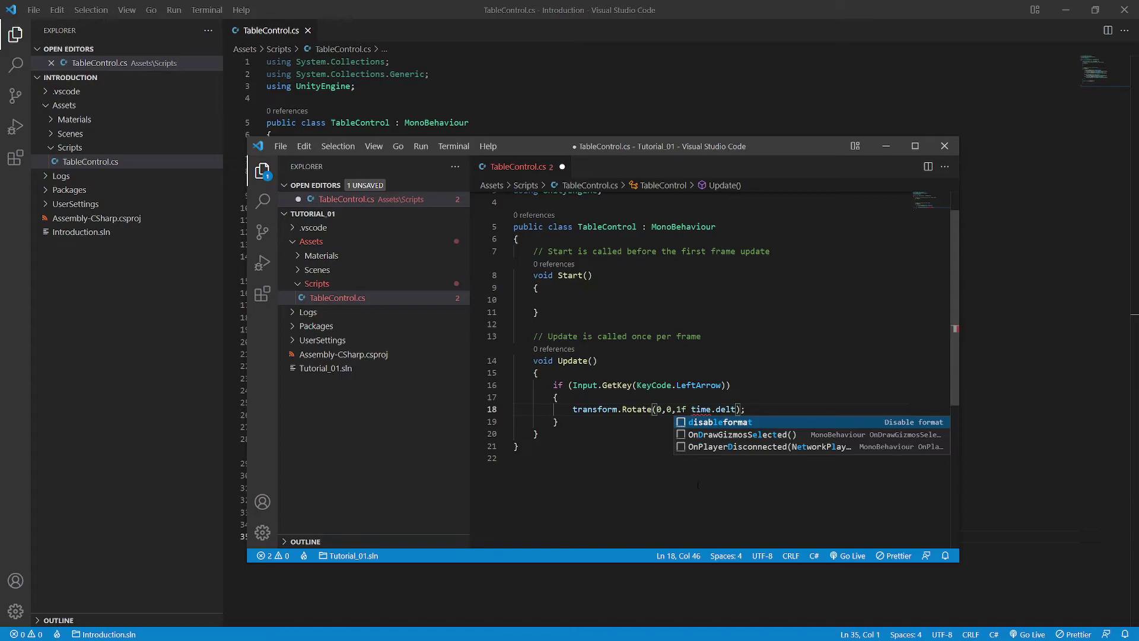
pyautogui.press('BackSpace')
pyautogui.press('BackSpace')
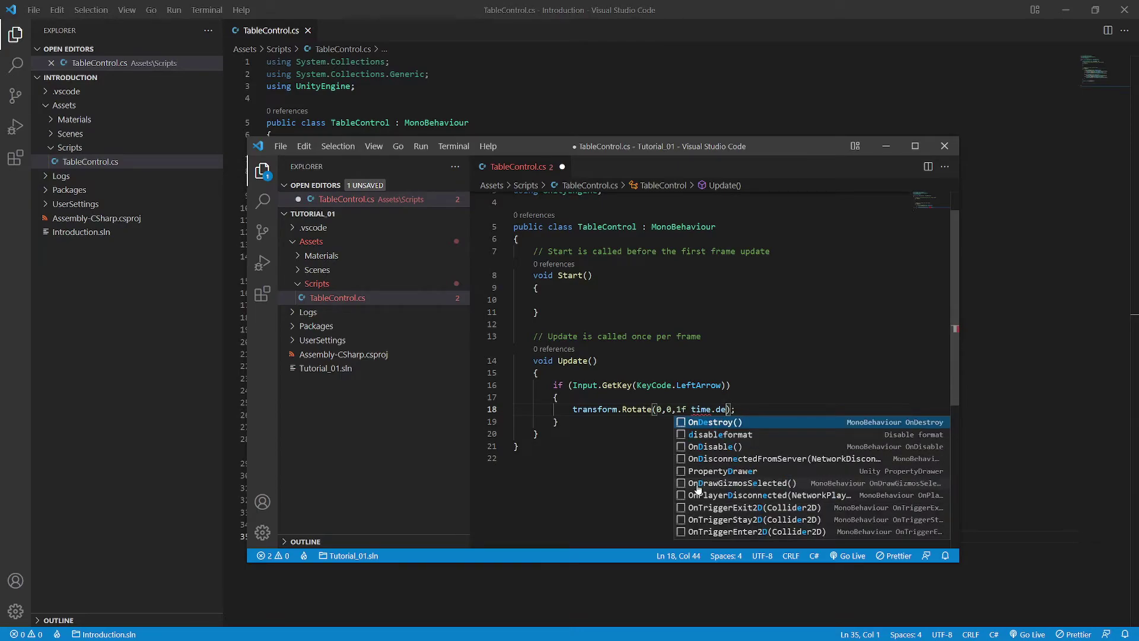
pyautogui.press('BackSpace')
pyautogui.press('BackSpace')
pyautogui.press('BackSpace')
pyautogui.press('BackSpace')
pyautogui.press('BackSpace')
pyautogui.press('BackSpace')
pyautogui.press('BackSpace')
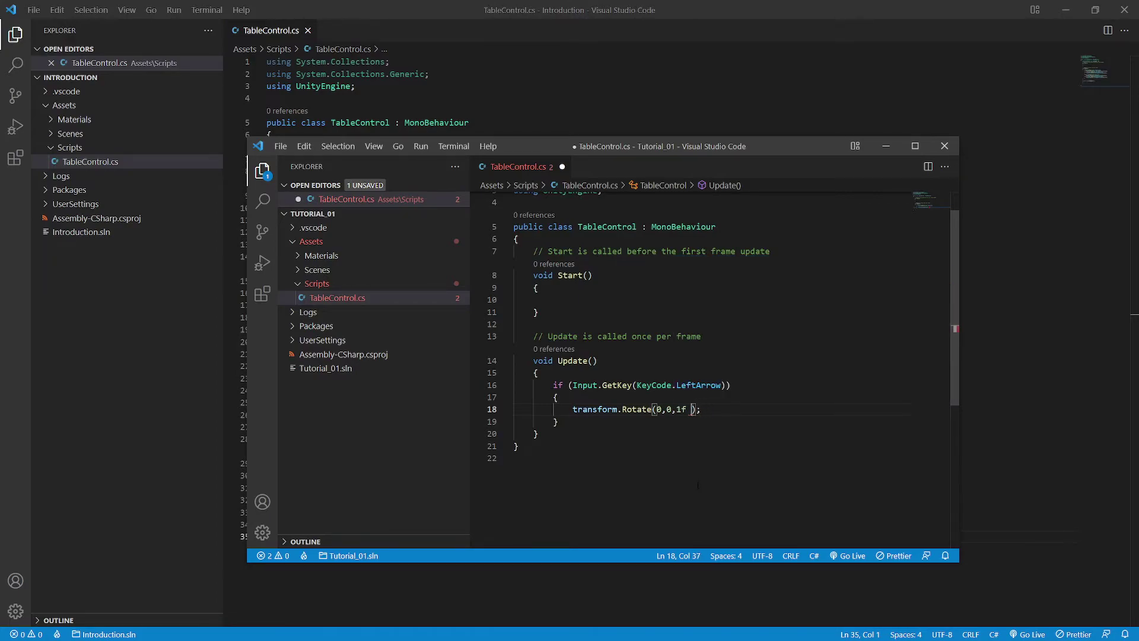
pyautogui.write('* ')
pyautogui.write('time')
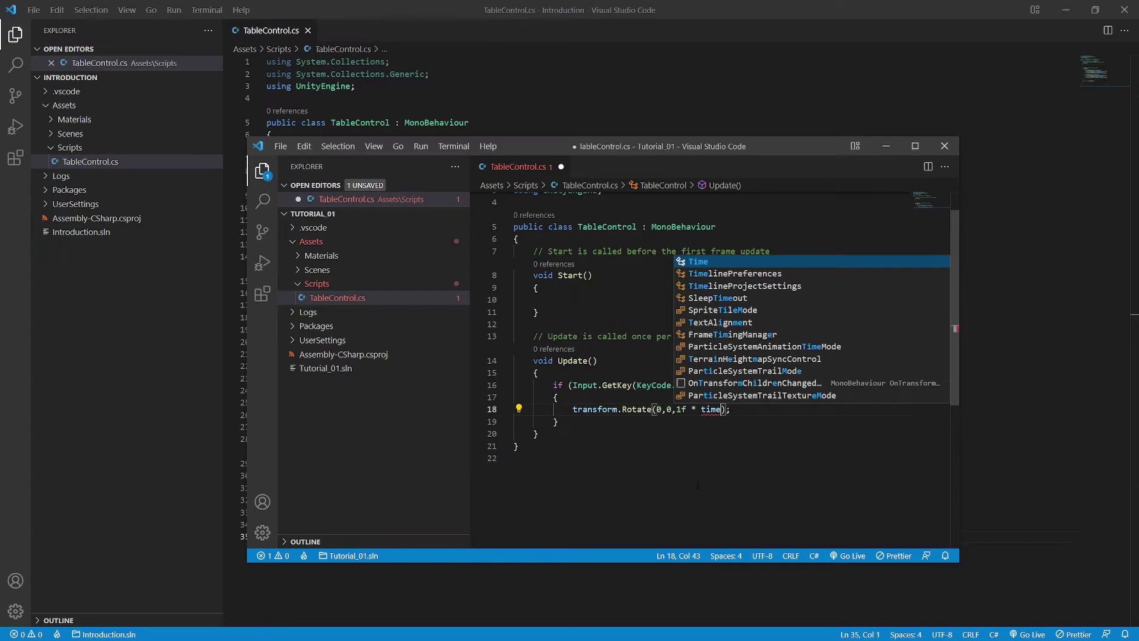
pyautogui.write('.de')
pyautogui.press('Tab')
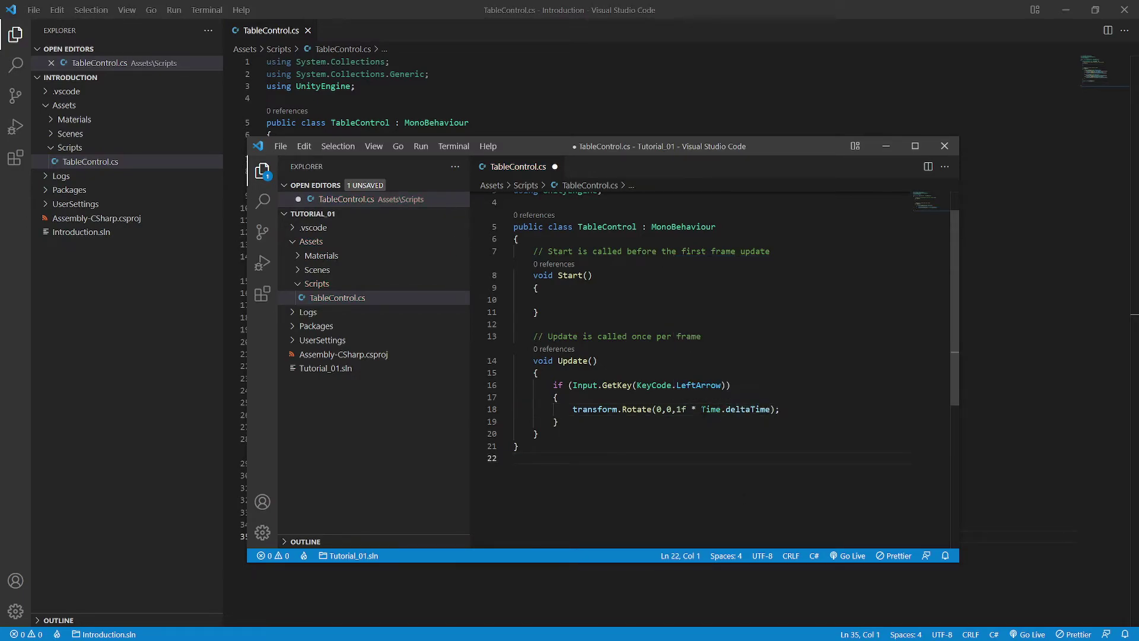
pyautogui.moveTo(702, 410); pyautogui.dragTo(771, 409)
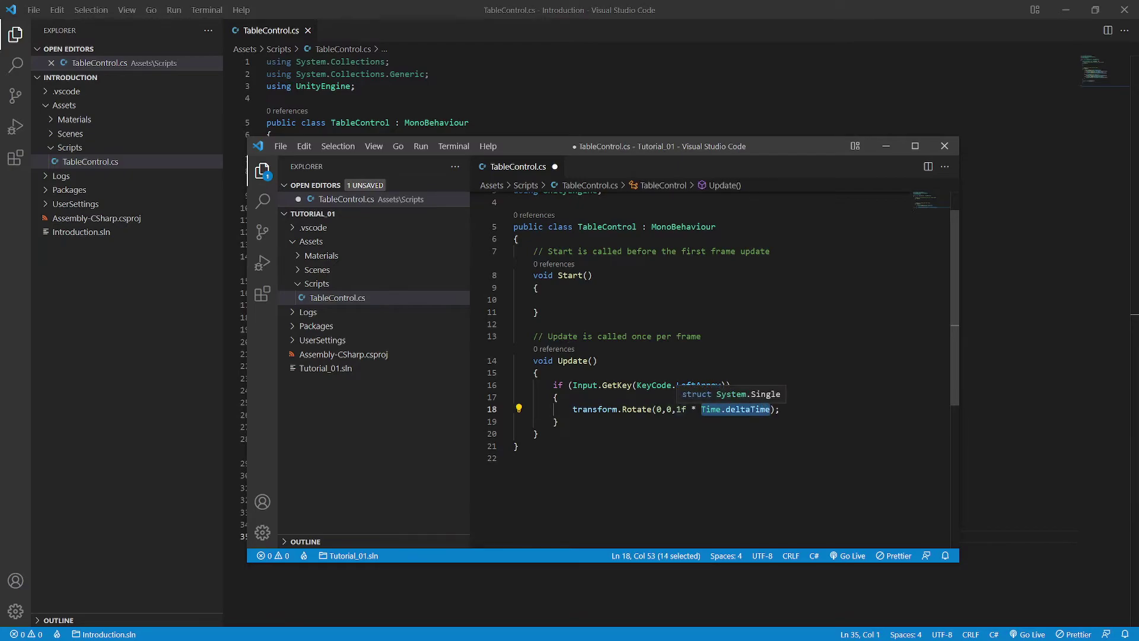
pyautogui.moveTo(682, 410); pyautogui.dragTo(692, 409)
pyautogui.click(688, 437)
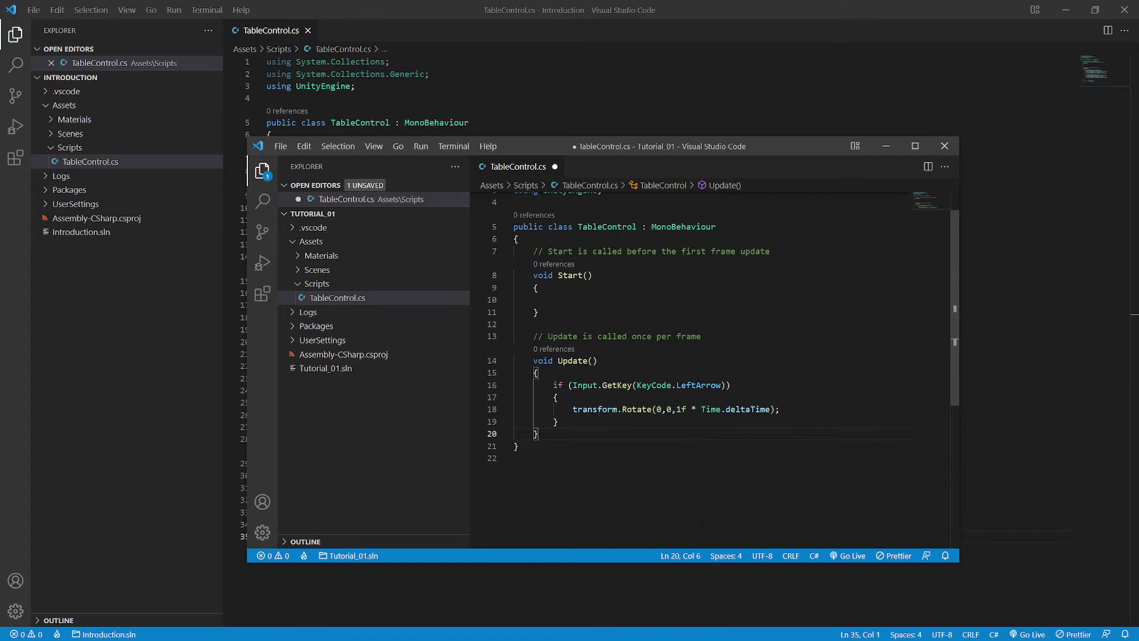
# - Save the script, return to Unity, and play to watch the slow Z tilt, then stop
pyautogui.hotkey('ctrl', 's')
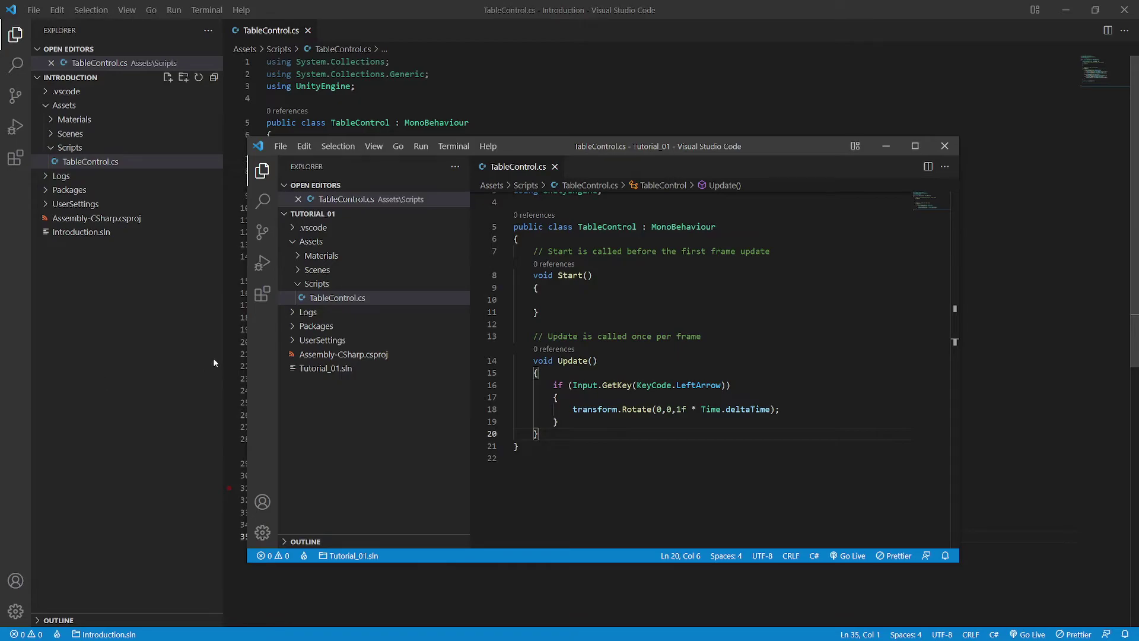
pyautogui.click(1065, 11)
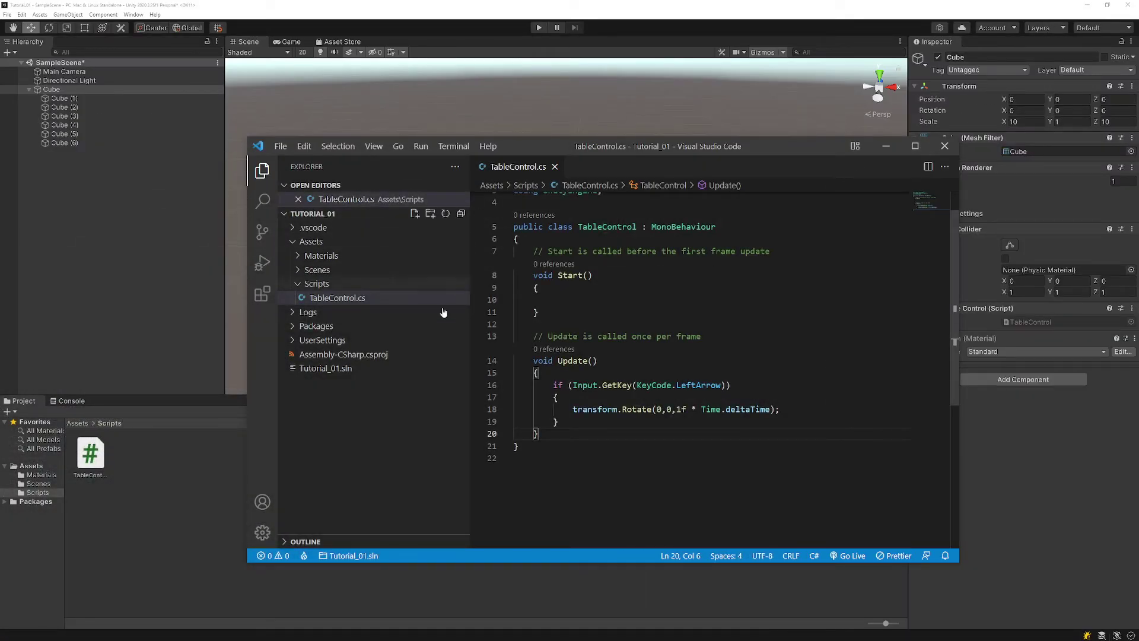
pyautogui.click(886, 147)
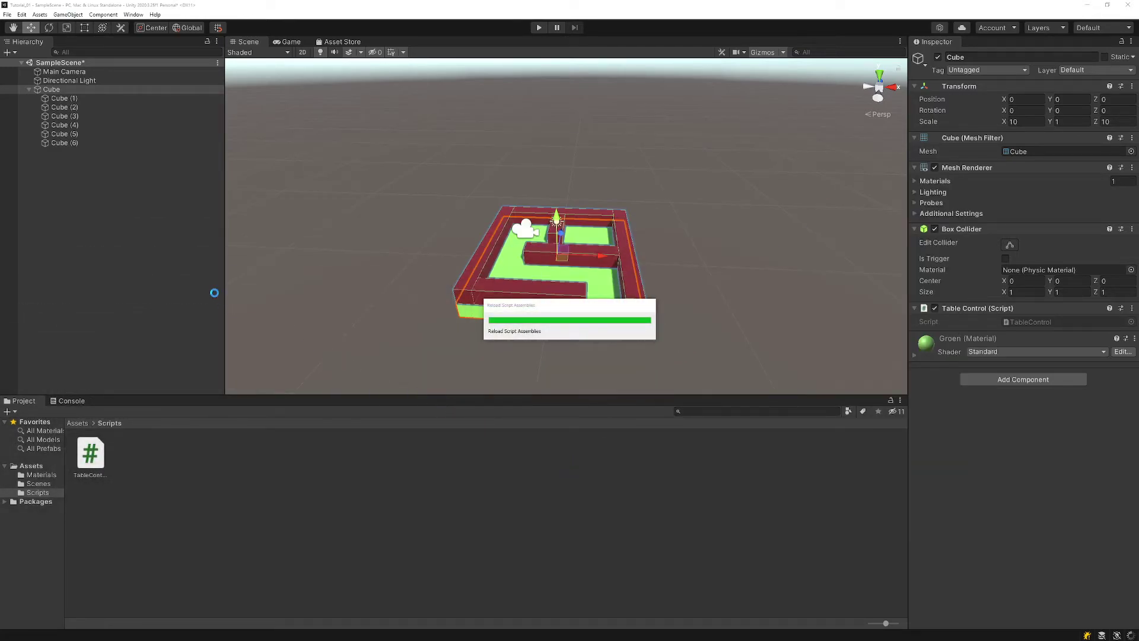
pyautogui.click(537, 29)
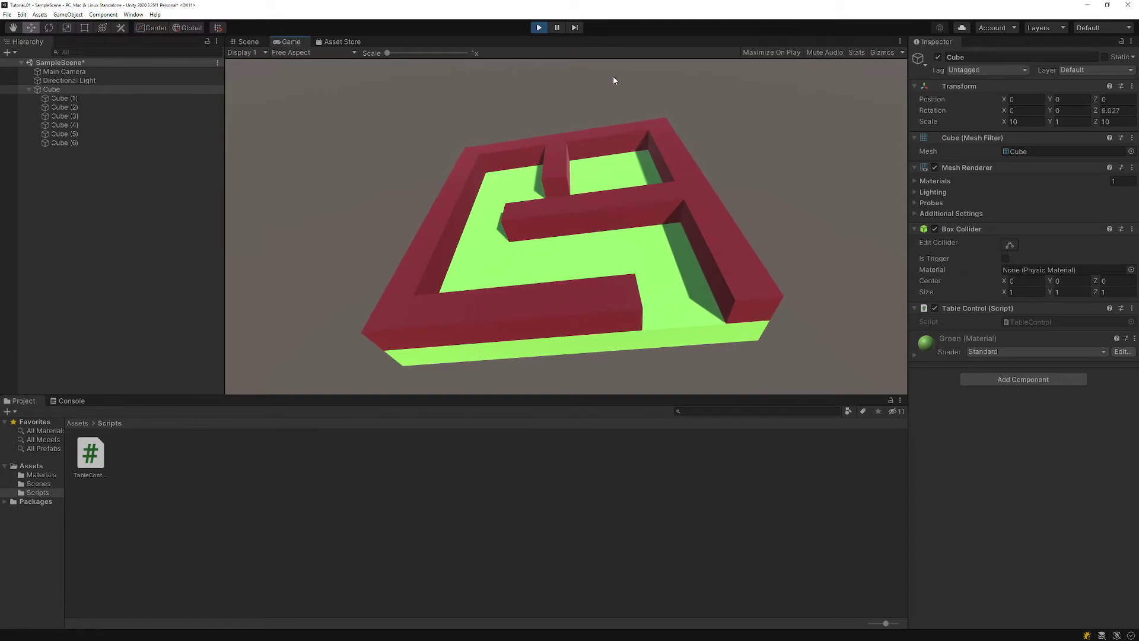
pyautogui.click(538, 28)
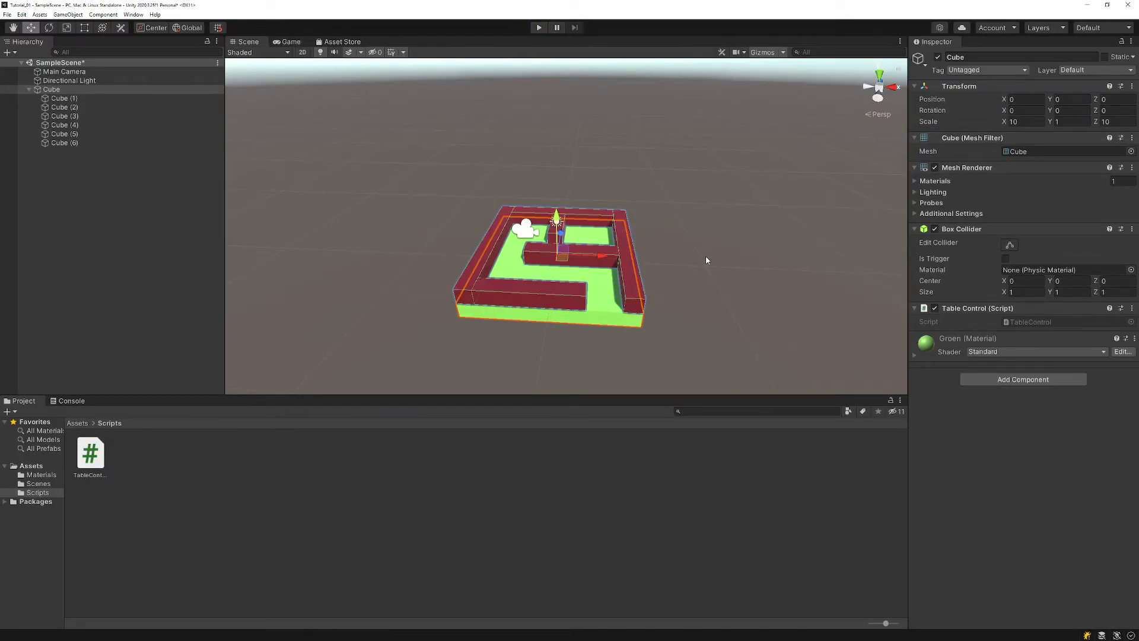
pyautogui.doubleClick(90, 454)
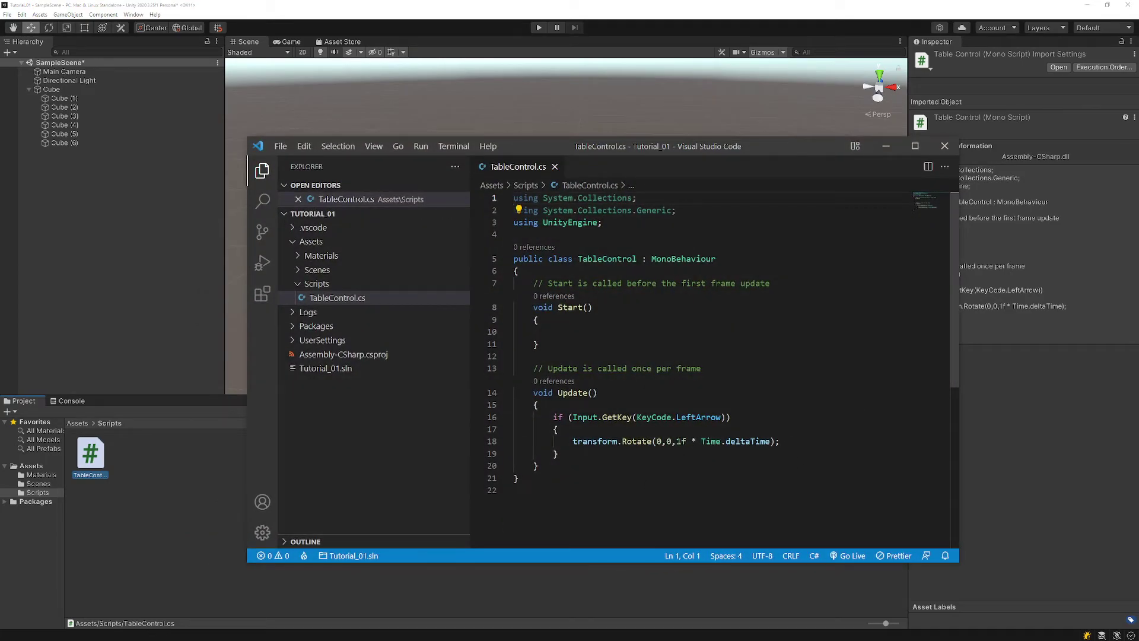
pyautogui.doubleClick(681, 442)
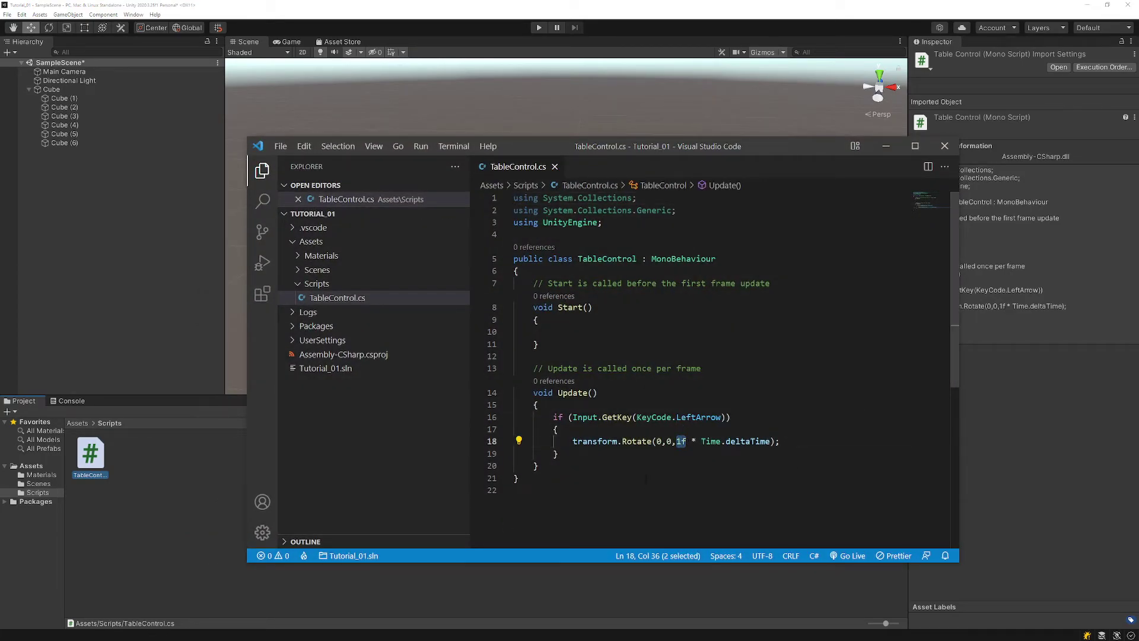
pyautogui.click(611, 456)
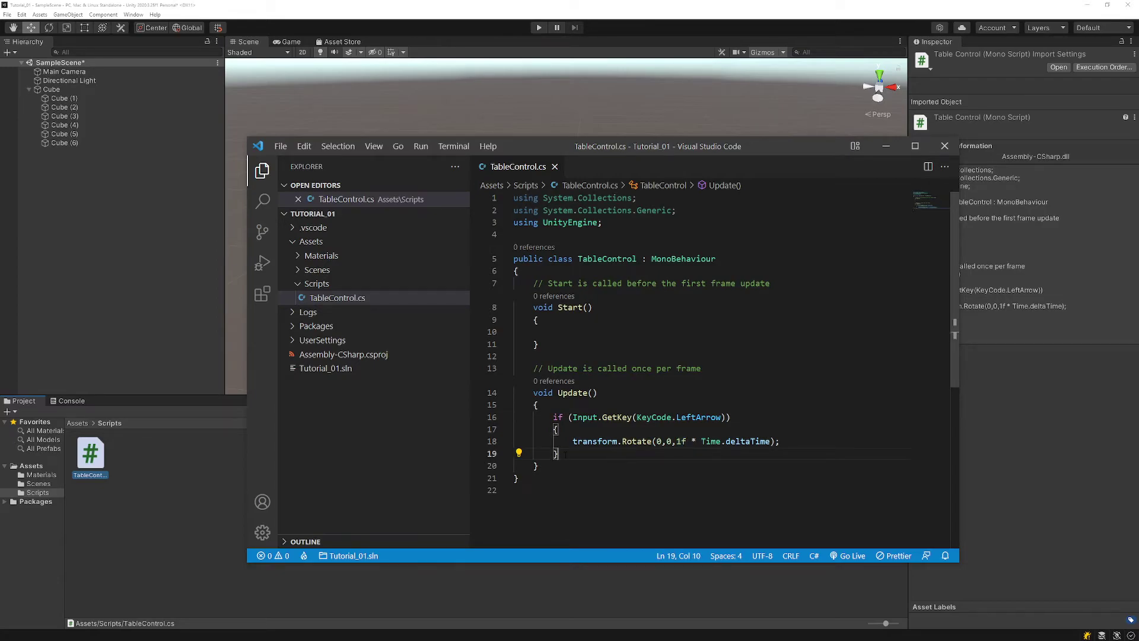
pyautogui.moveTo(565, 454); pyautogui.dragTo(486, 416)
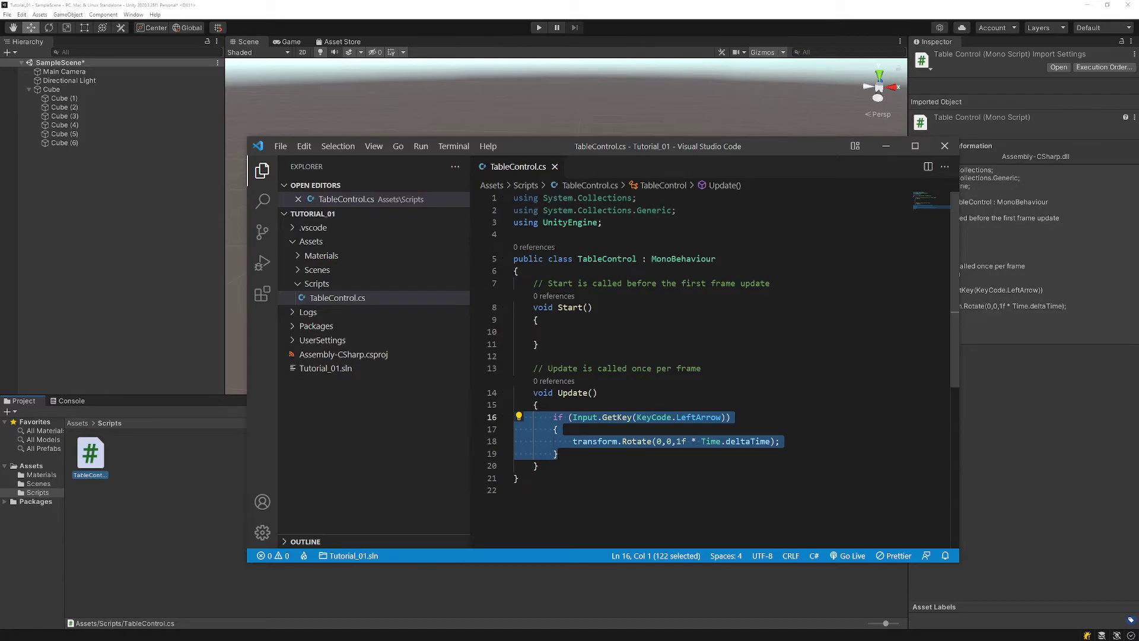
pyautogui.click(628, 453)
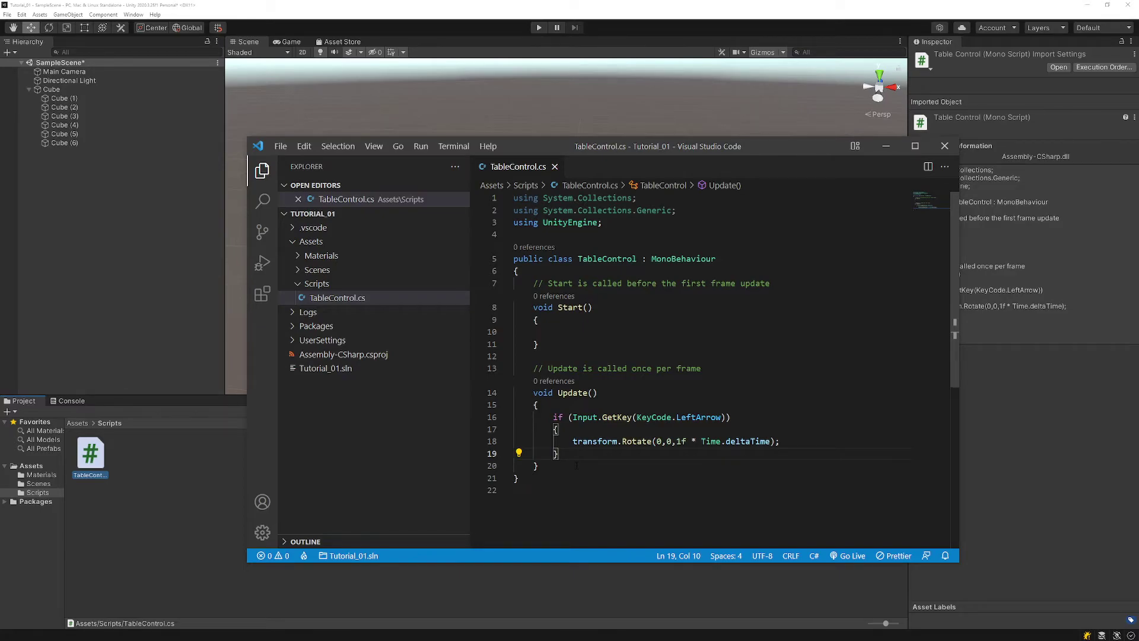
# - Add an else if () branch with braces after the LeftArrow block, opening brace on its own line
pyautogui.write('el')
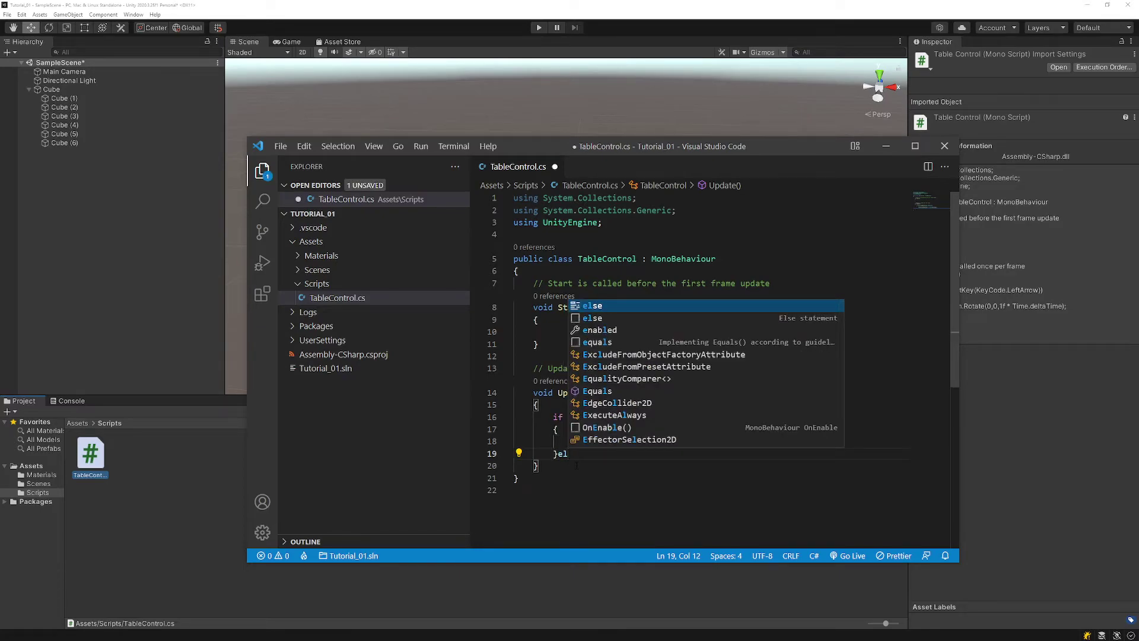
pyautogui.write('se')
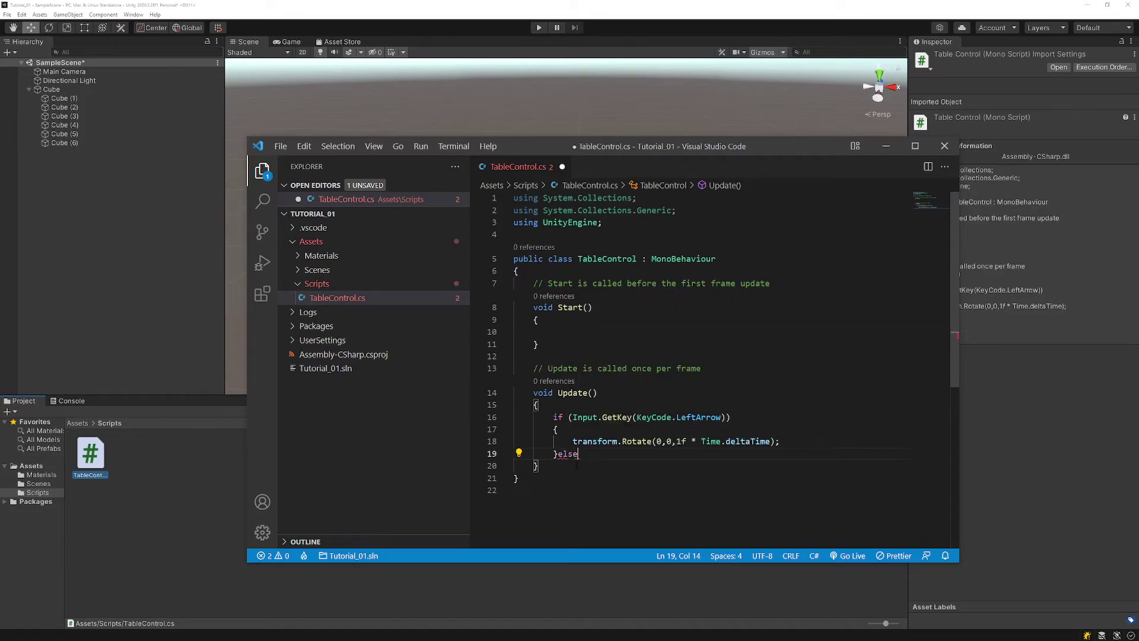
pyautogui.write(' if')
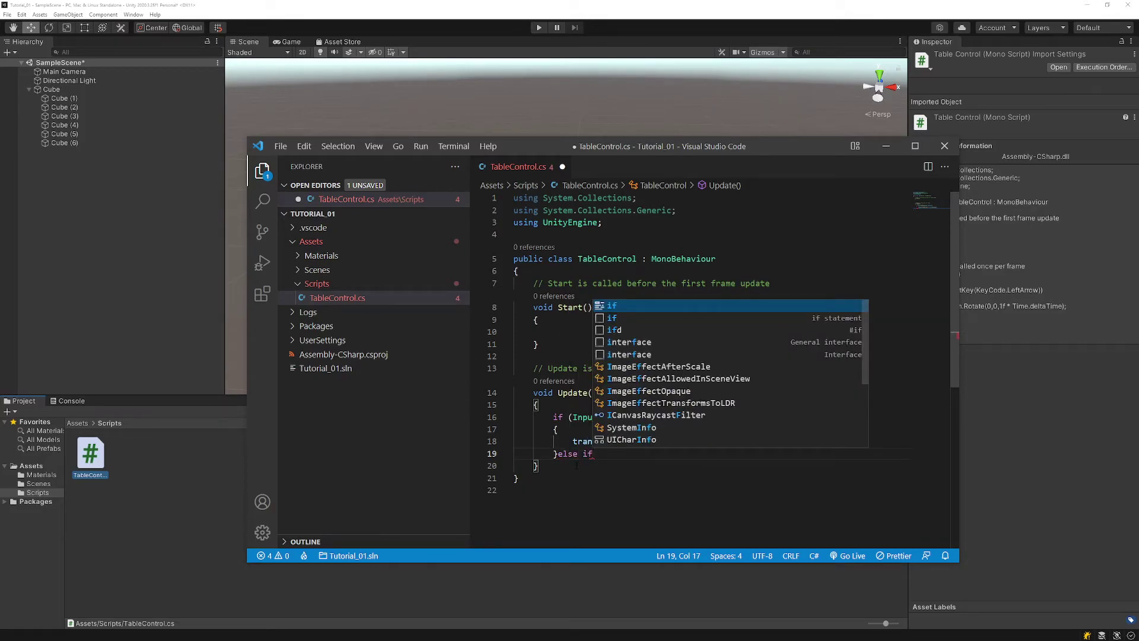
pyautogui.write('()')
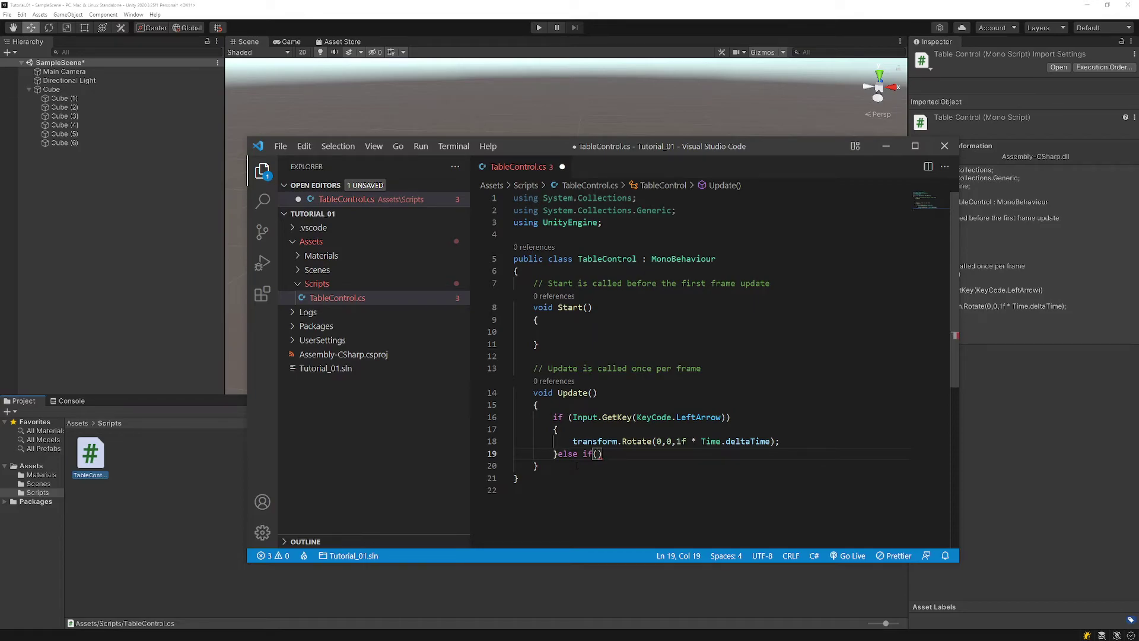
pyautogui.write('{')
pyautogui.press('Return')
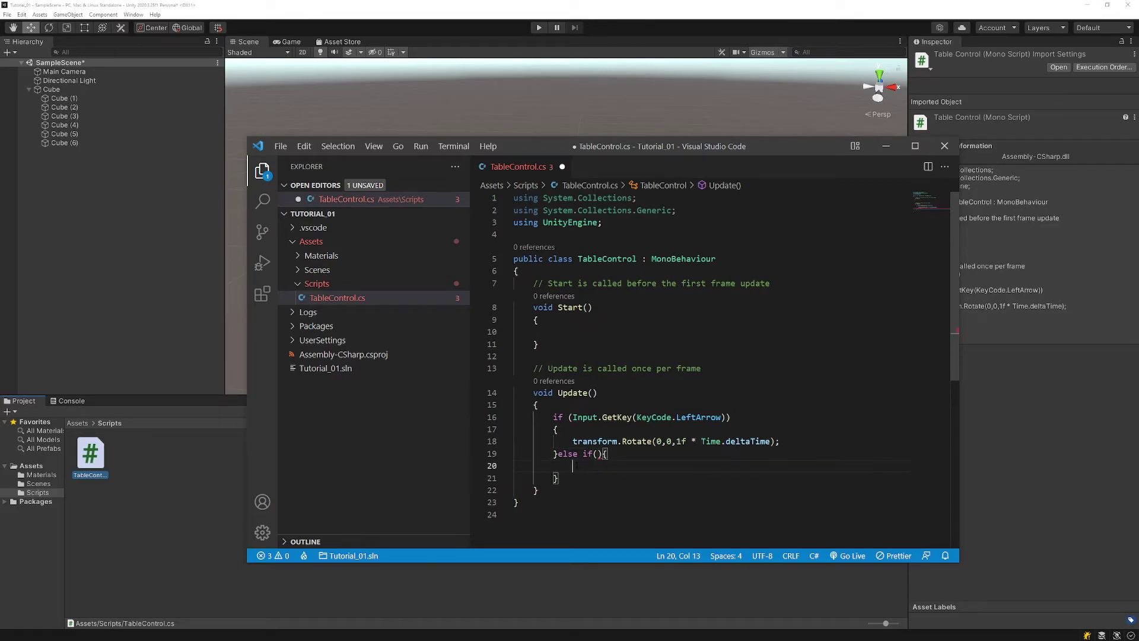
pyautogui.click(603, 454)
pyautogui.press('Return')
pyautogui.click(599, 454)
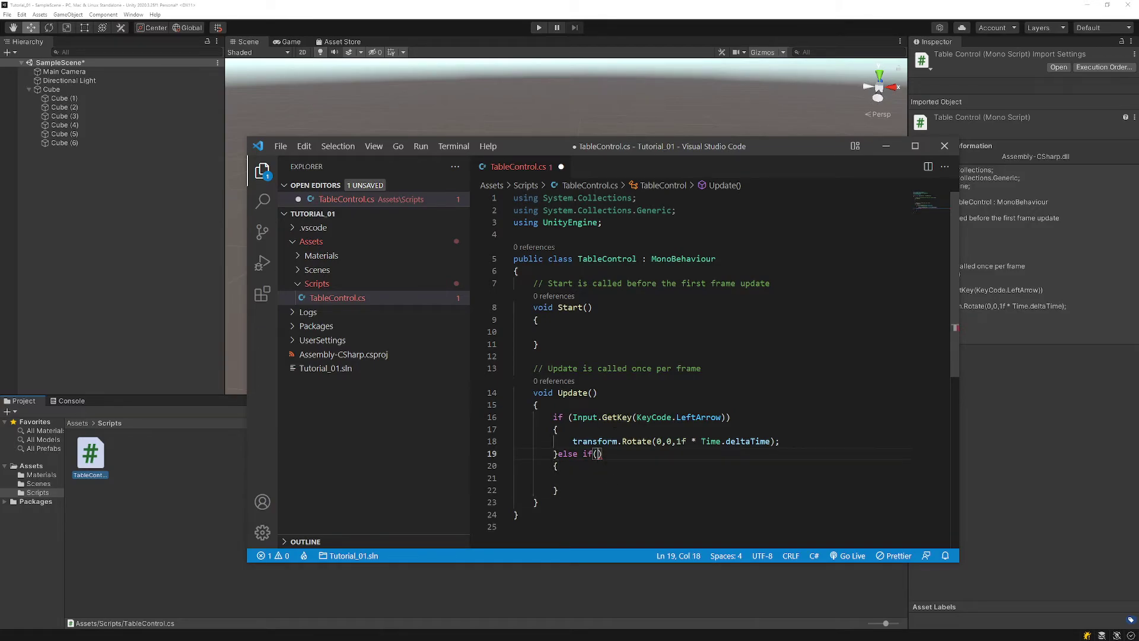
# - Fill the else-if condition with Input.GetKey(KeyCode.RightArrow) using IntelliSense suggestions
pyautogui.write('Inpu')
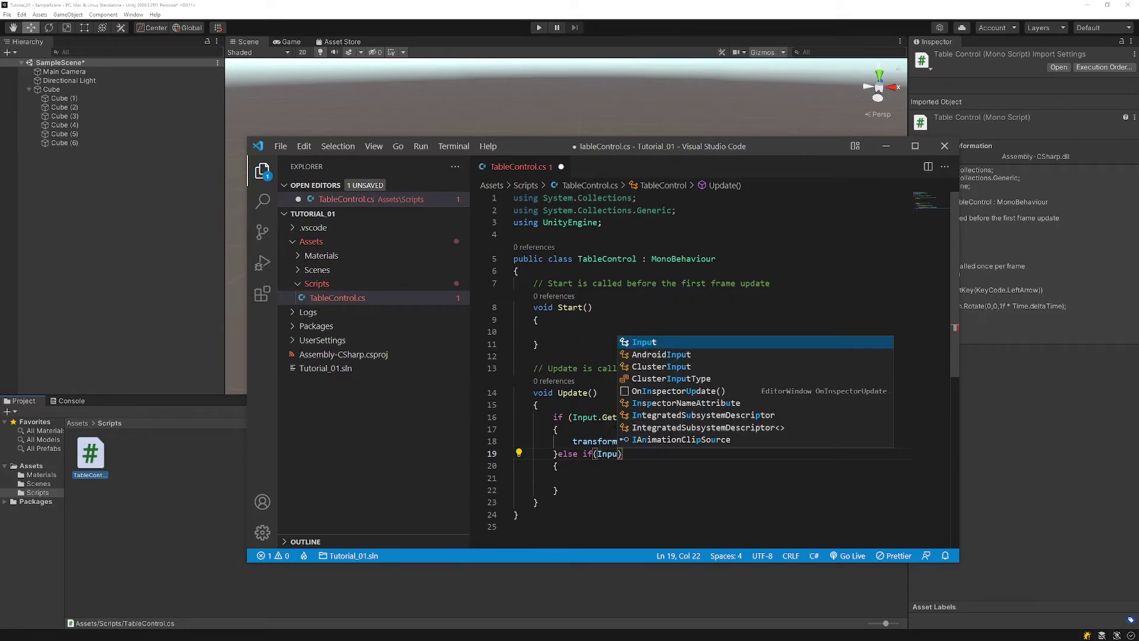
pyautogui.write('t.get')
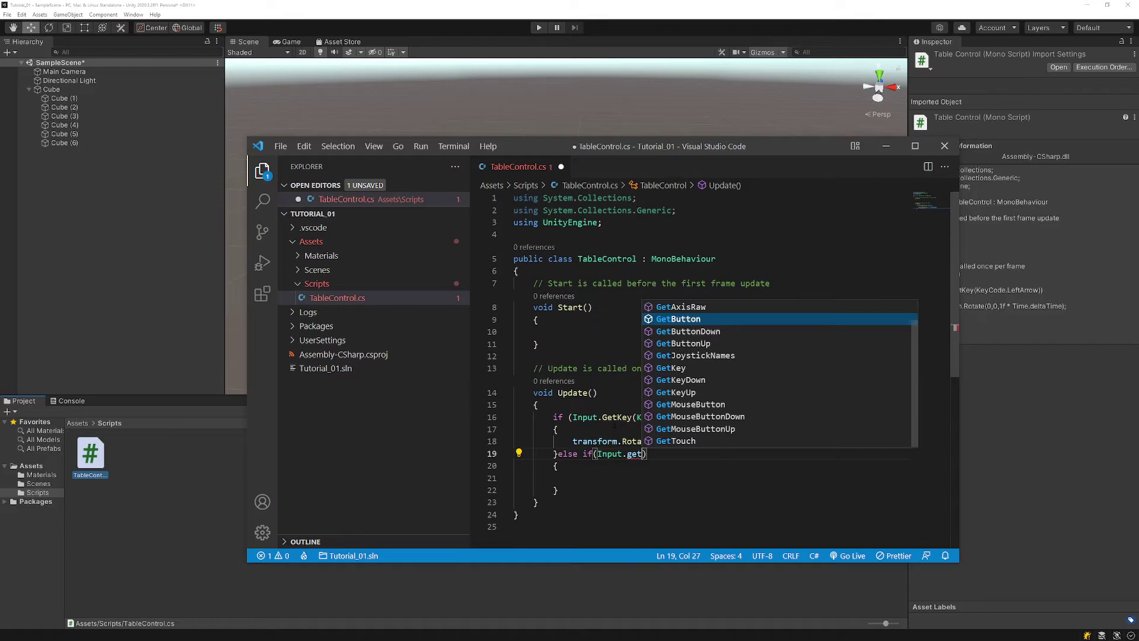
pyautogui.press('Down')
pyautogui.press('Down')
pyautogui.press('Down')
pyautogui.press('Down')
pyautogui.press('Up')
pyautogui.press('Return')
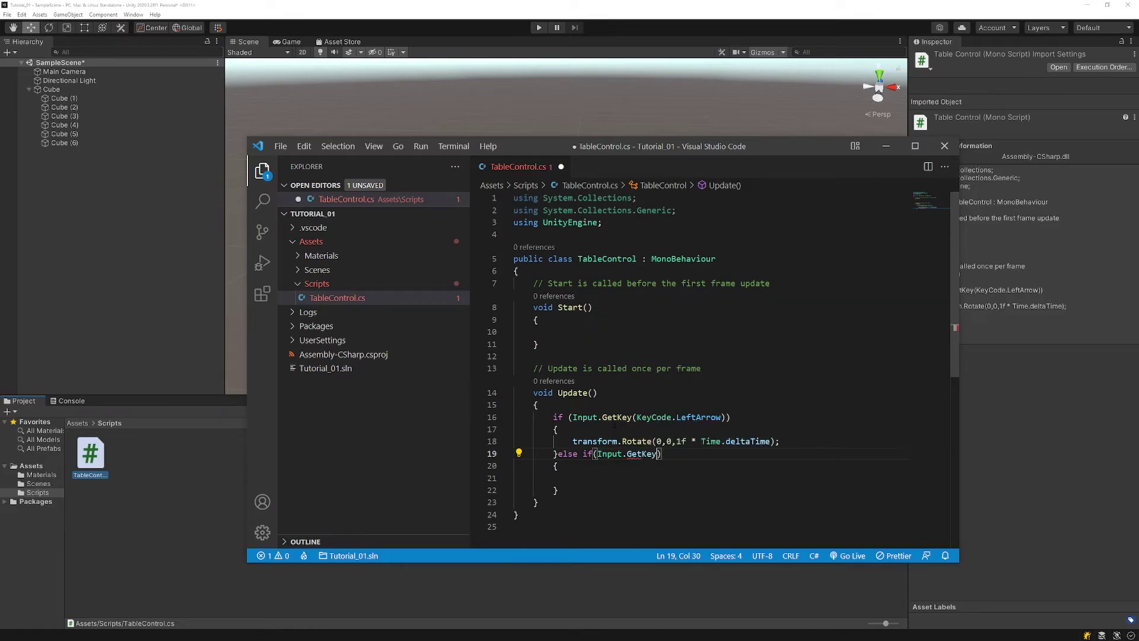
pyautogui.write('.')
pyautogui.write('rig')
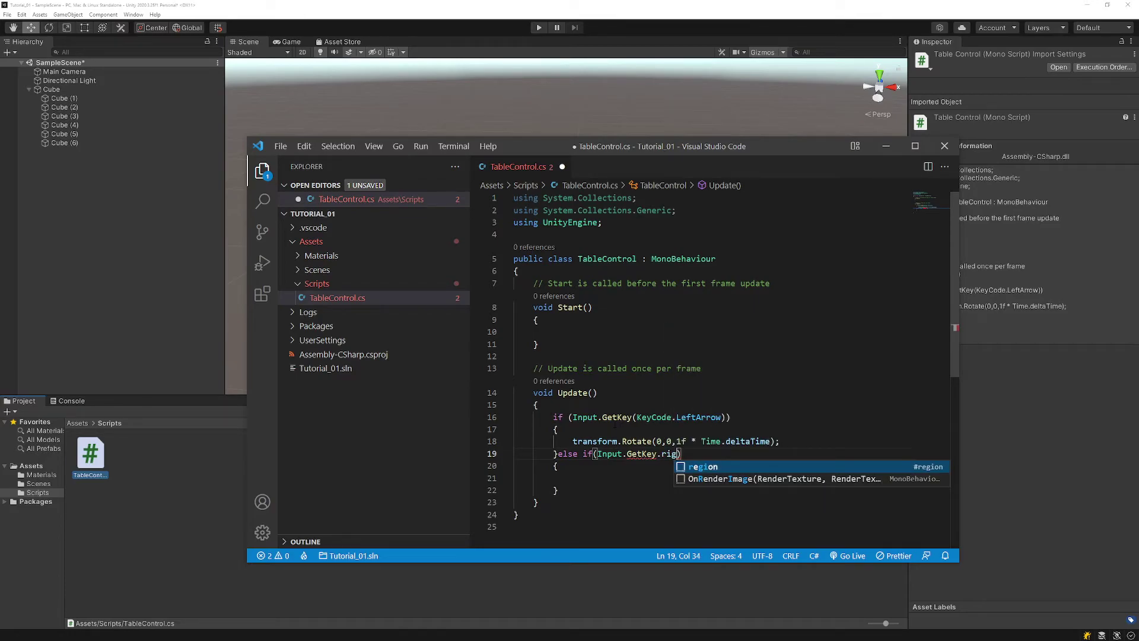
pyautogui.press('BackSpace')
pyautogui.press('BackSpace')
pyautogui.press('BackSpace')
pyautogui.press('BackSpace')
pyautogui.write('(')
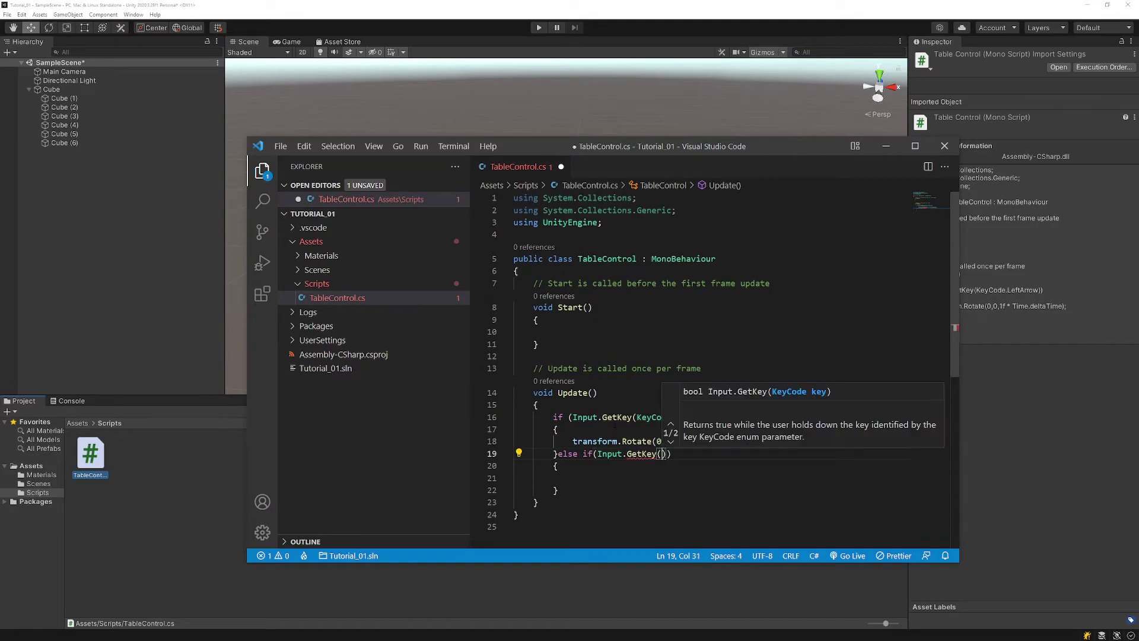
pyautogui.write('ri')
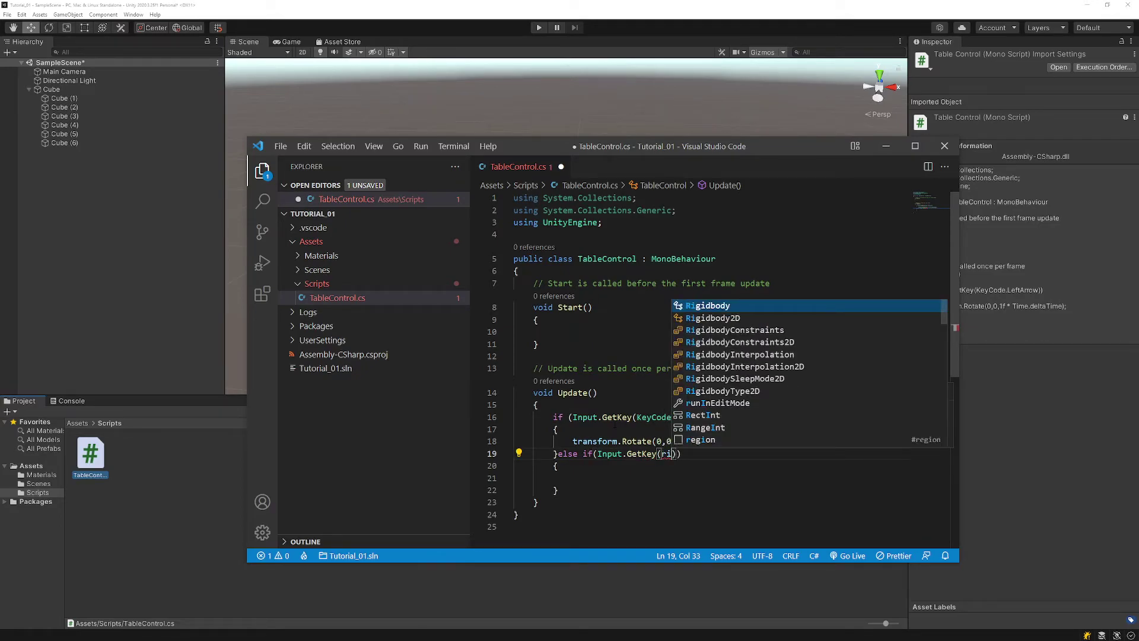
pyautogui.press('BackSpace')
pyautogui.press('BackSpace')
pyautogui.write('ke')
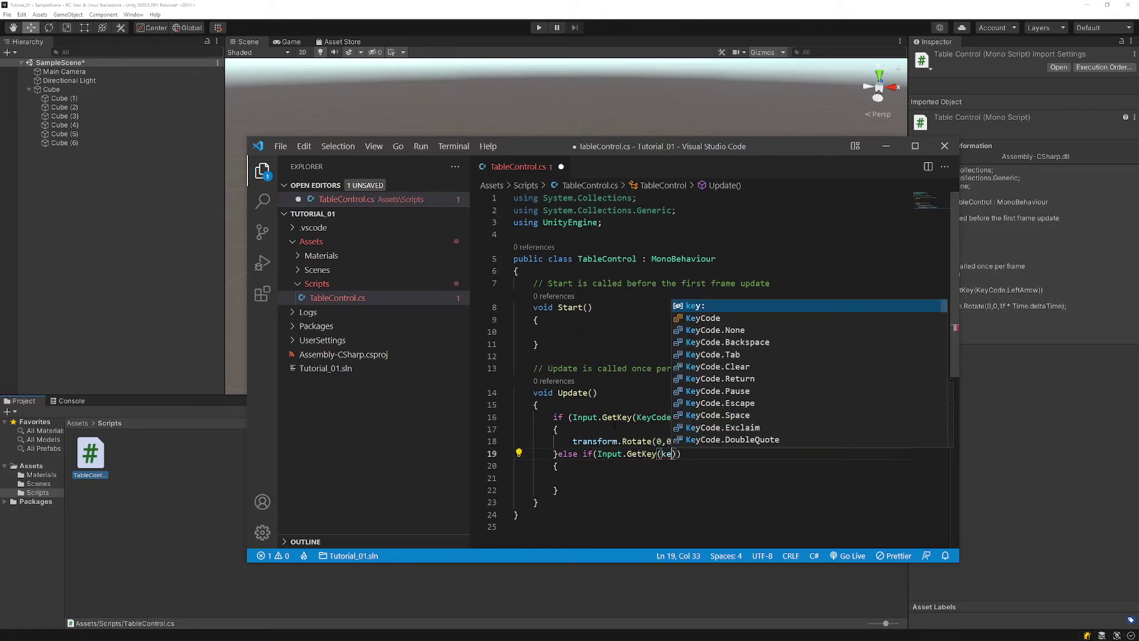
pyautogui.write('y')
pyautogui.press('Down')
pyautogui.press('Return')
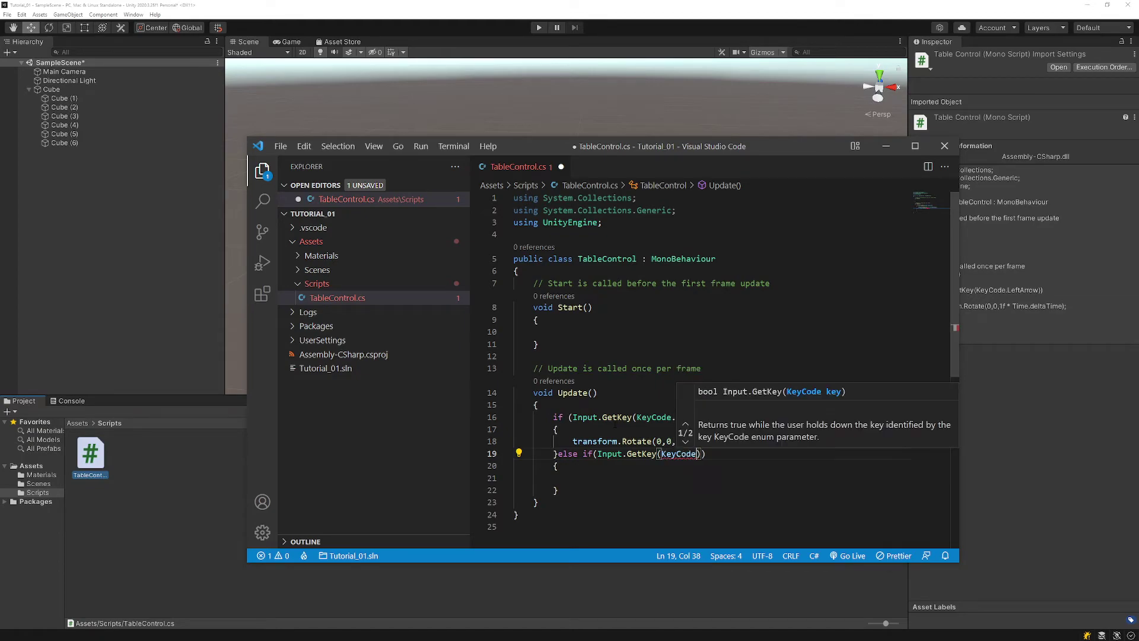
pyautogui.write('.r')
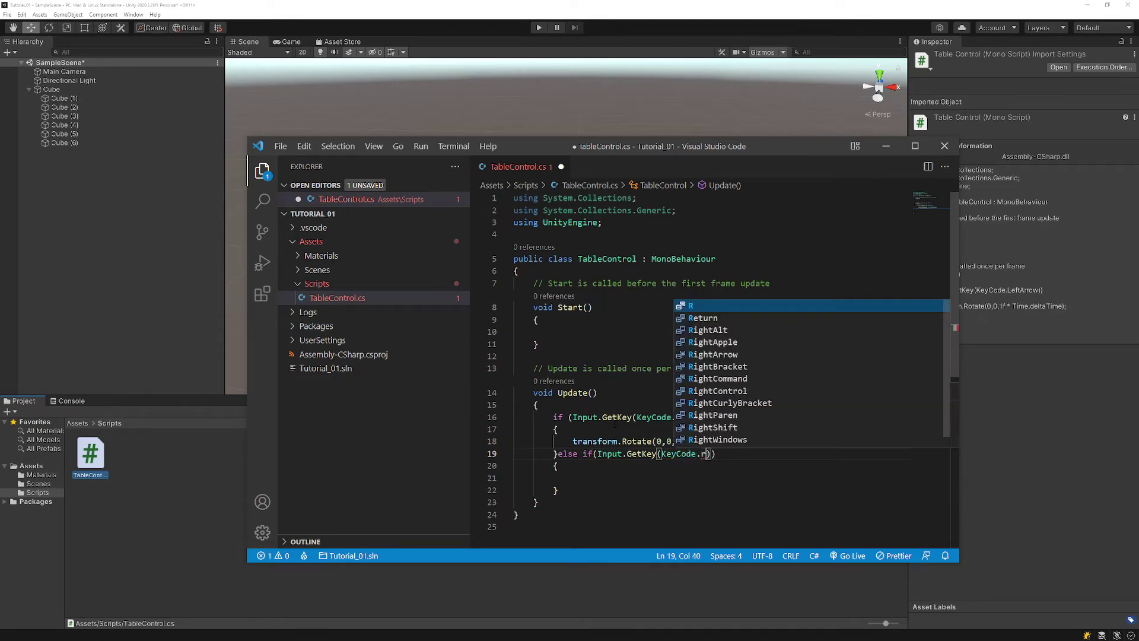
pyautogui.write('i')
pyautogui.press('Down')
pyautogui.press('Down')
pyautogui.press('Return')
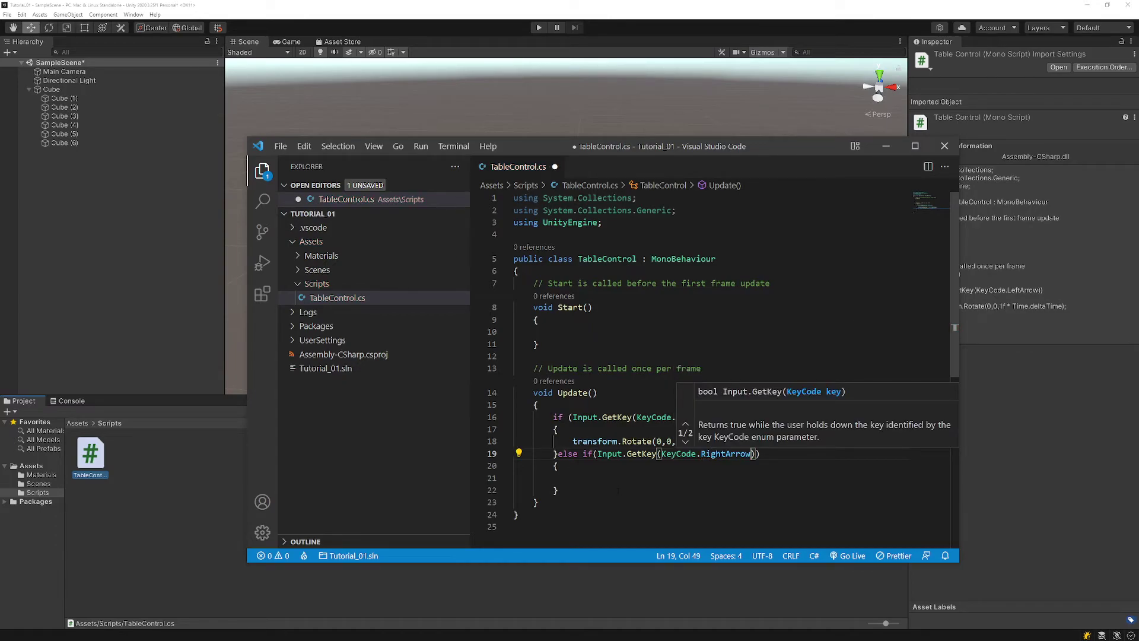
pyautogui.press('Escape')
pyautogui.press('Down')
pyautogui.press('Down')
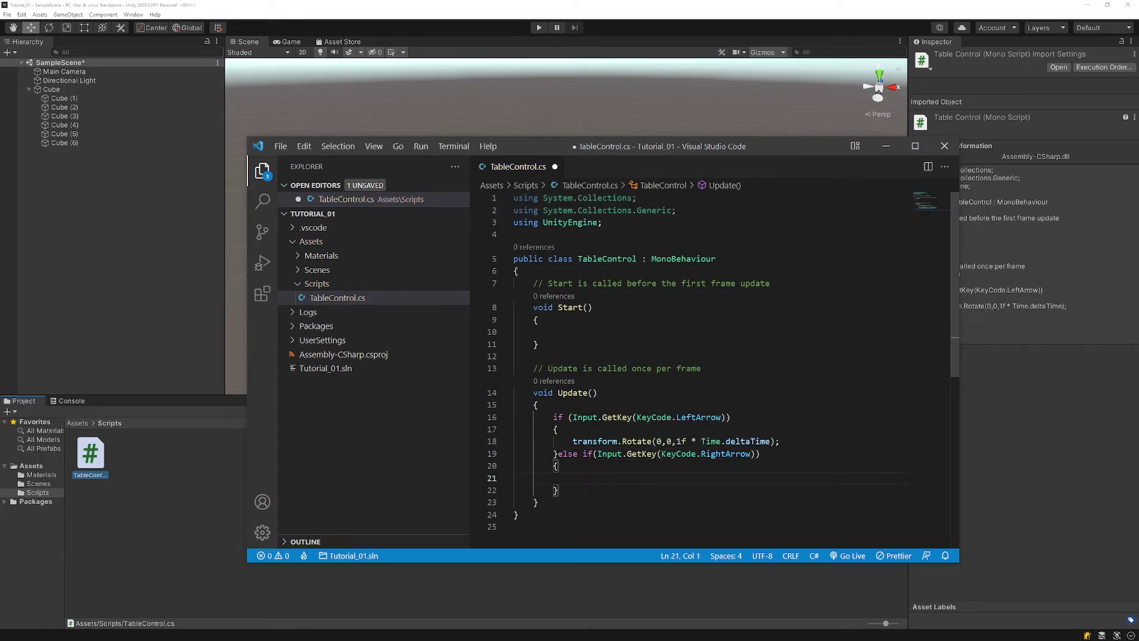
# - Copy line 18's transform.Rotate statement into the RightArrow branch, aligned with line 18
pyautogui.moveTo(572, 441); pyautogui.dragTo(804, 441)
pyautogui.hotkey('ctrl', 'c')
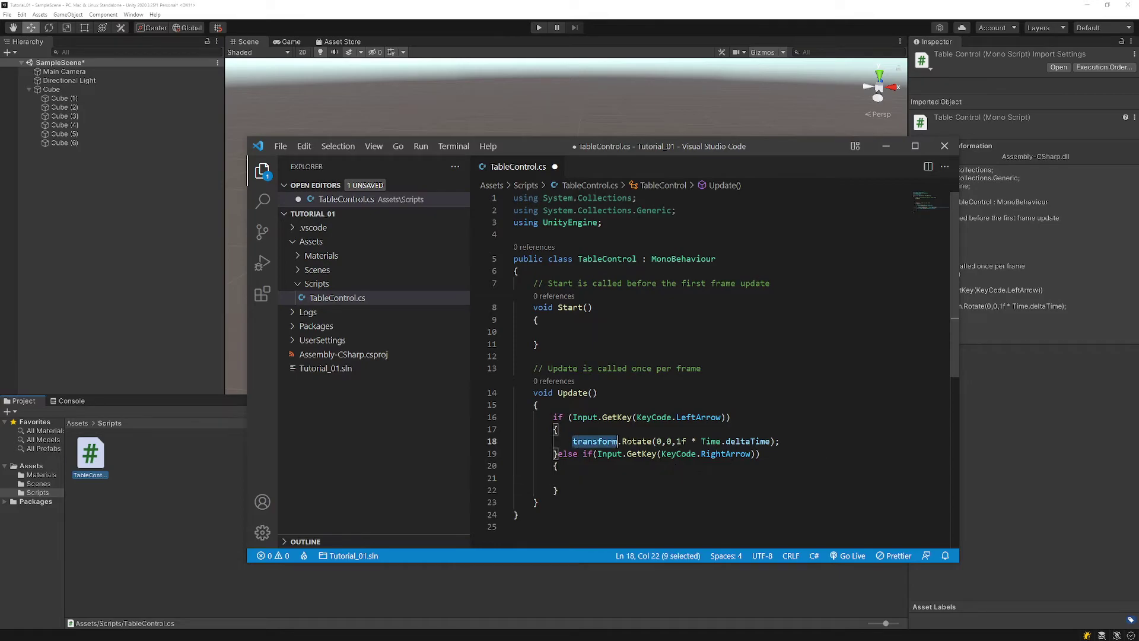
pyautogui.click(601, 485)
pyautogui.click(605, 479)
pyautogui.press('Tab')
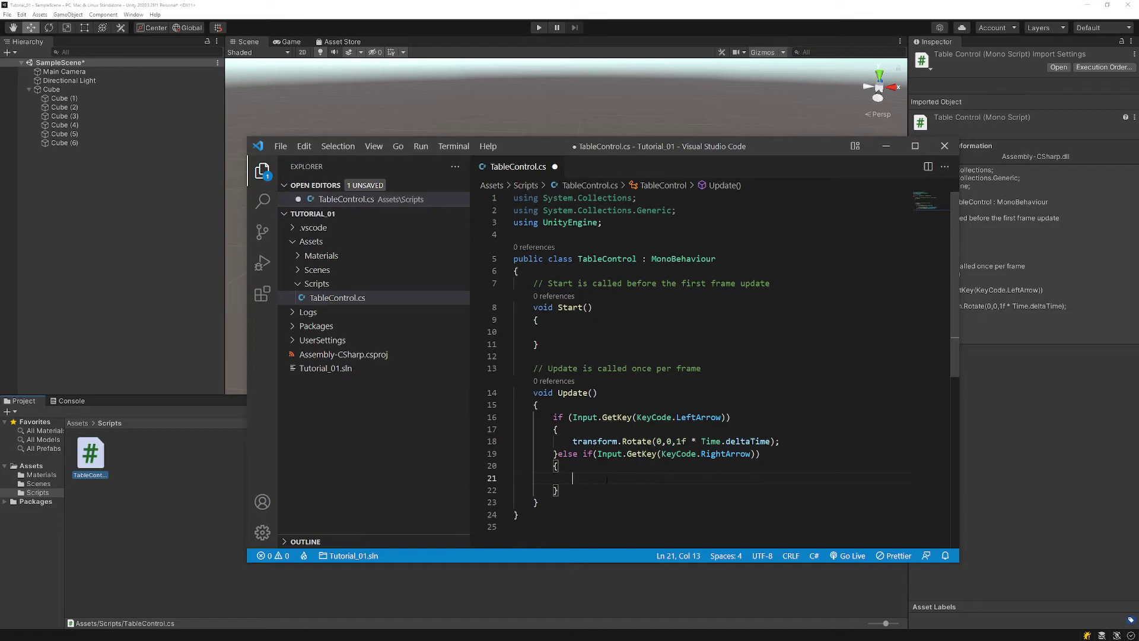
pyautogui.hotkey('ctrl', 'v')
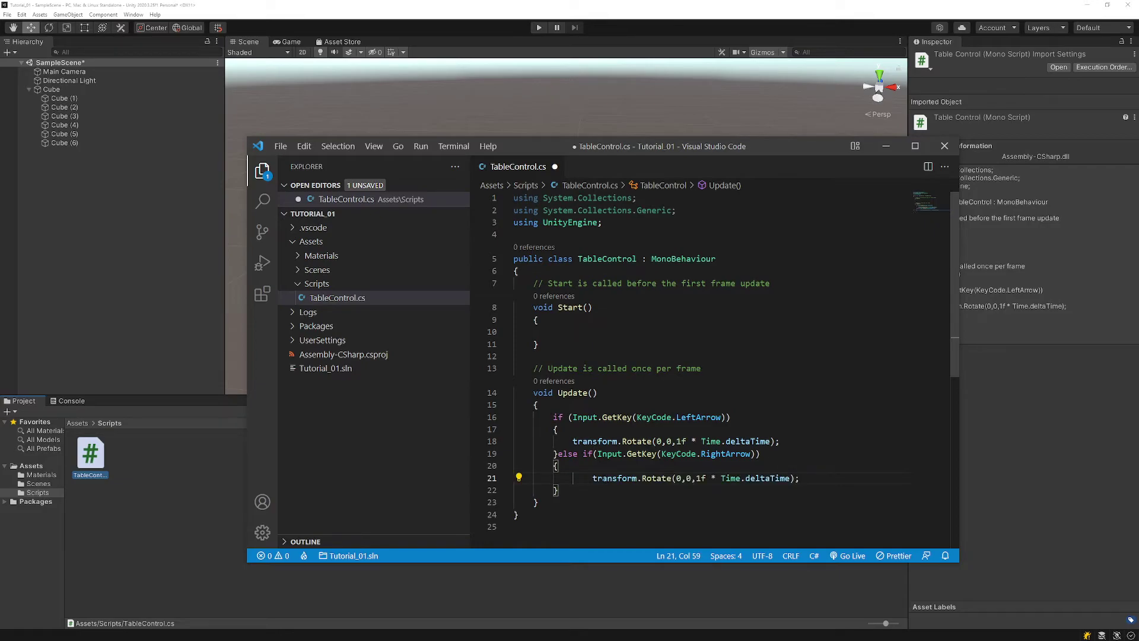
pyautogui.press('Home')
pyautogui.press('BackSpace')
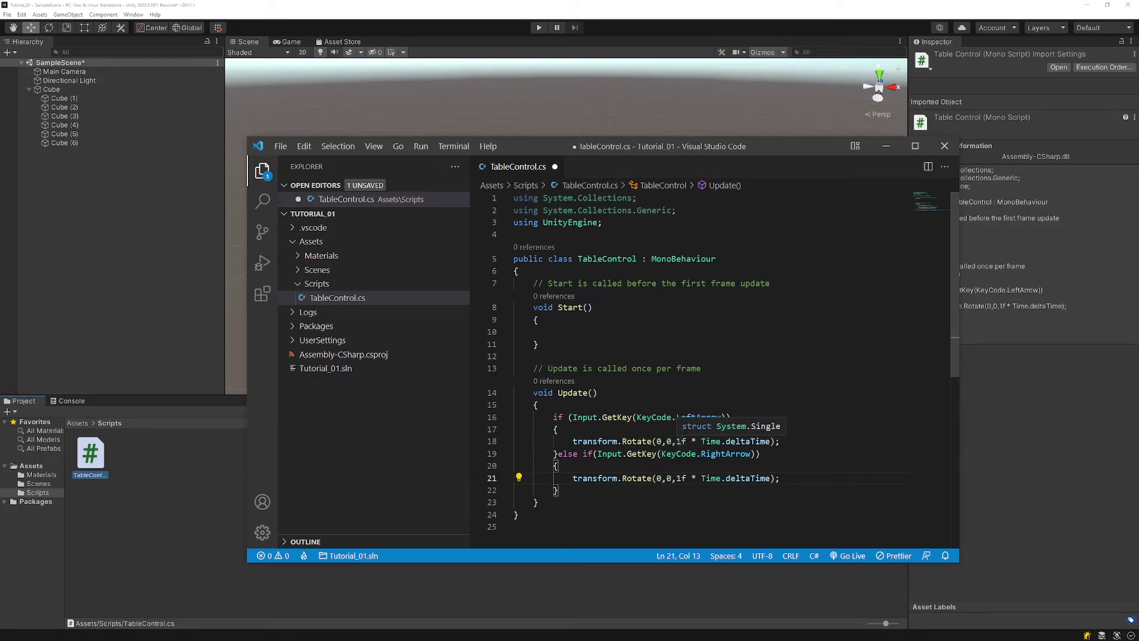
# - Negate the RightArrow rotation to -1f * Time.deltaTime on line 21
pyautogui.click(678, 478)
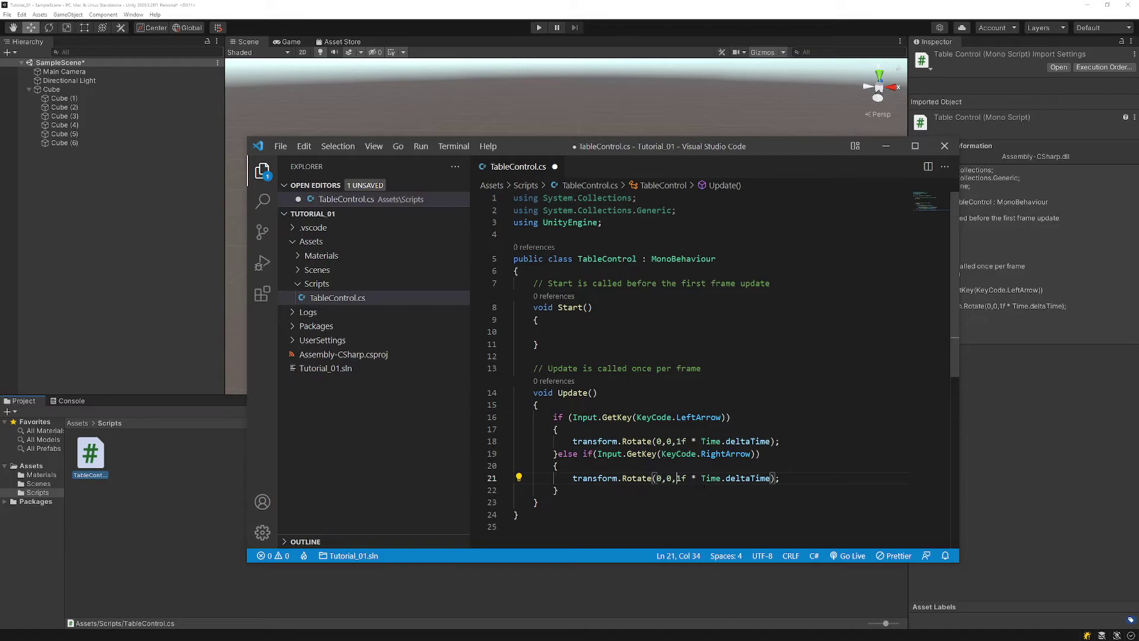
pyautogui.write('-')
pyautogui.click(692, 511)
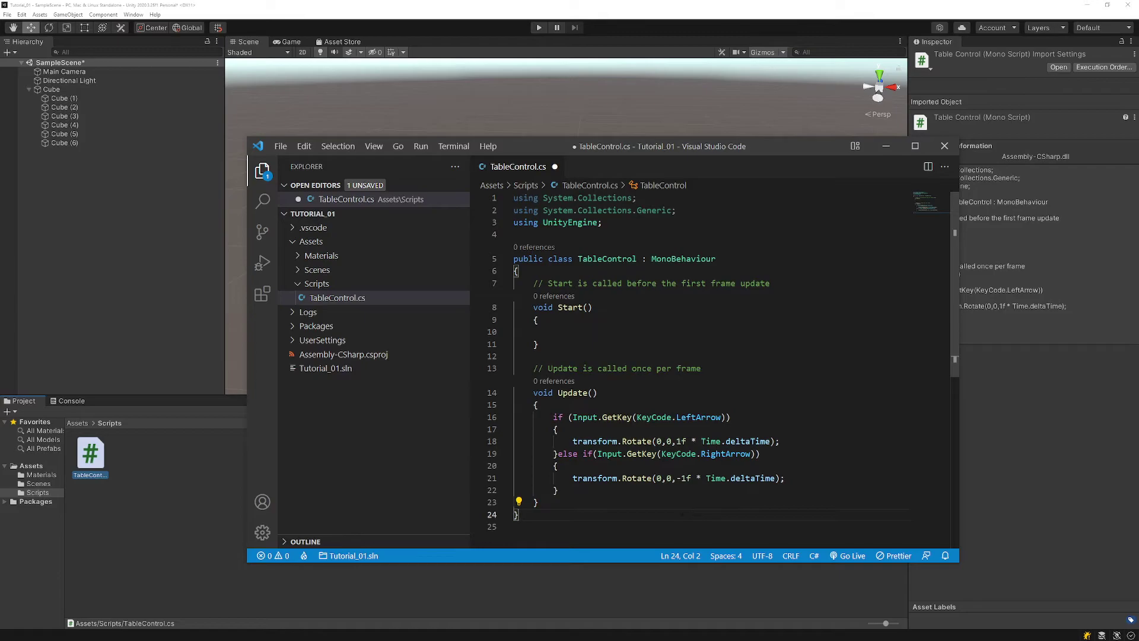
pyautogui.moveTo(682, 479); pyautogui.dragTo(687, 478)
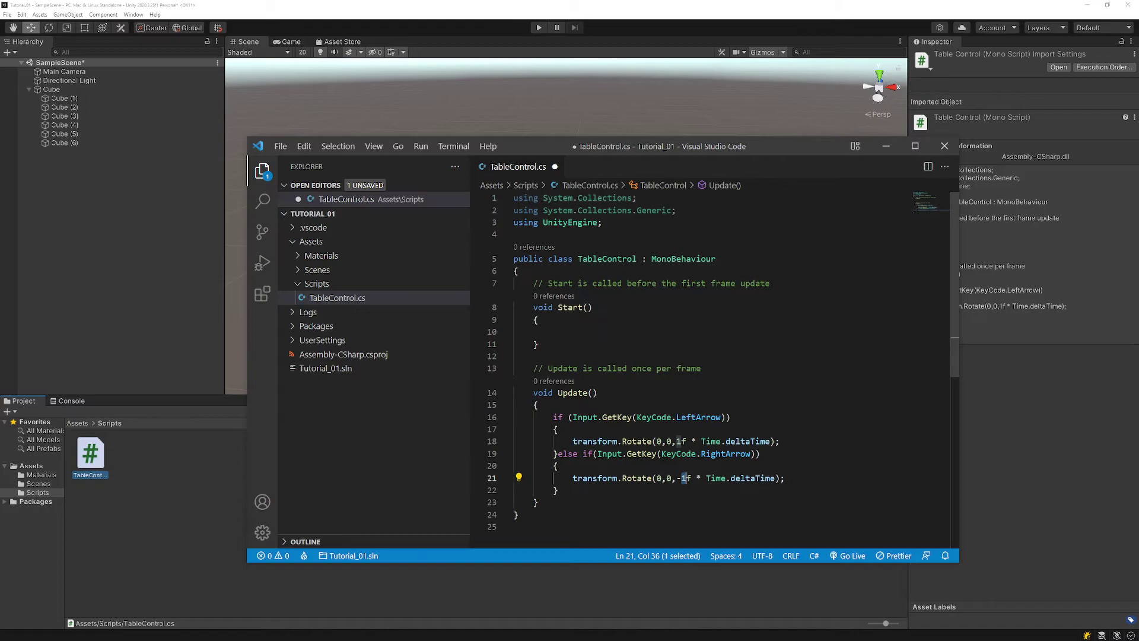
pyautogui.click(675, 510)
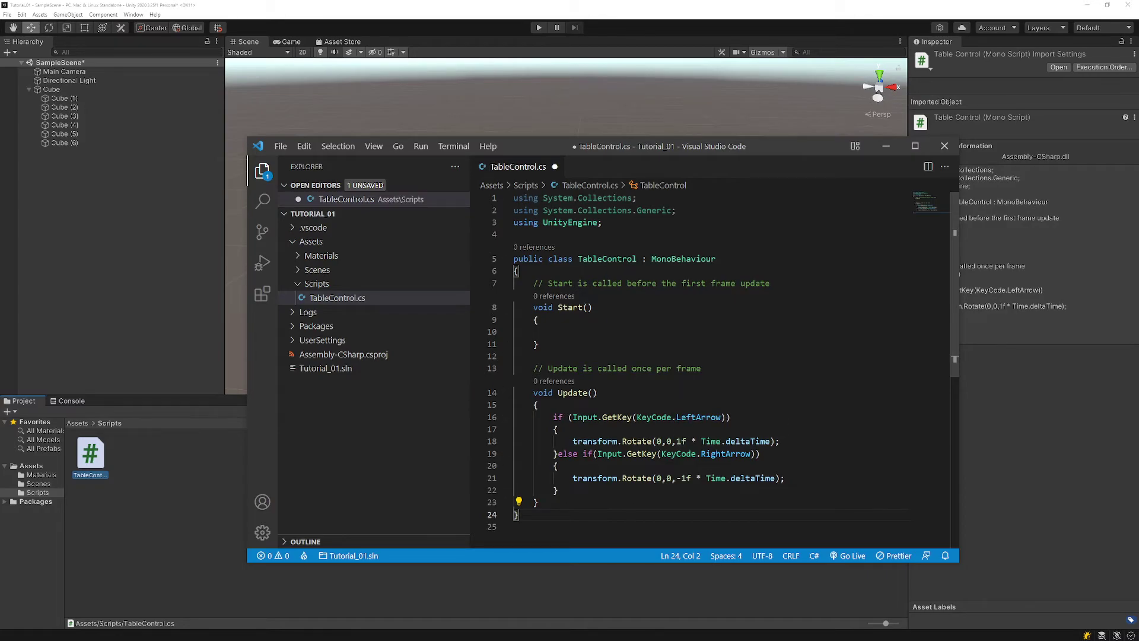
# - Declare float rotationSpeed = 1; at the top of the TableControl class
pyautogui.click(550, 271)
pyautogui.press('Return')
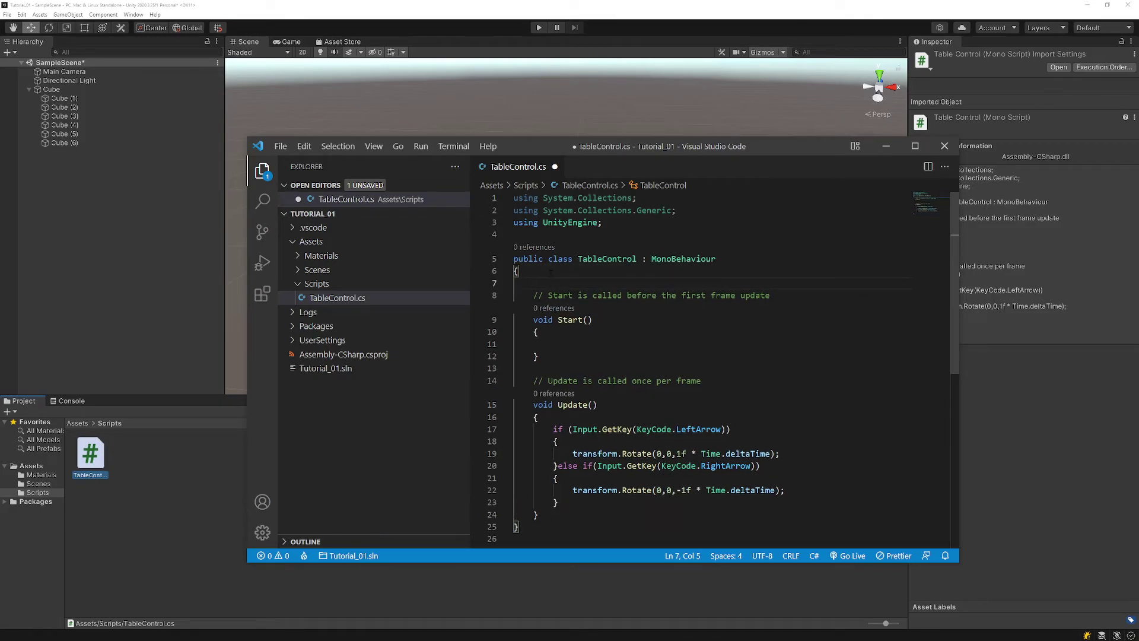
pyautogui.write('Rotat')
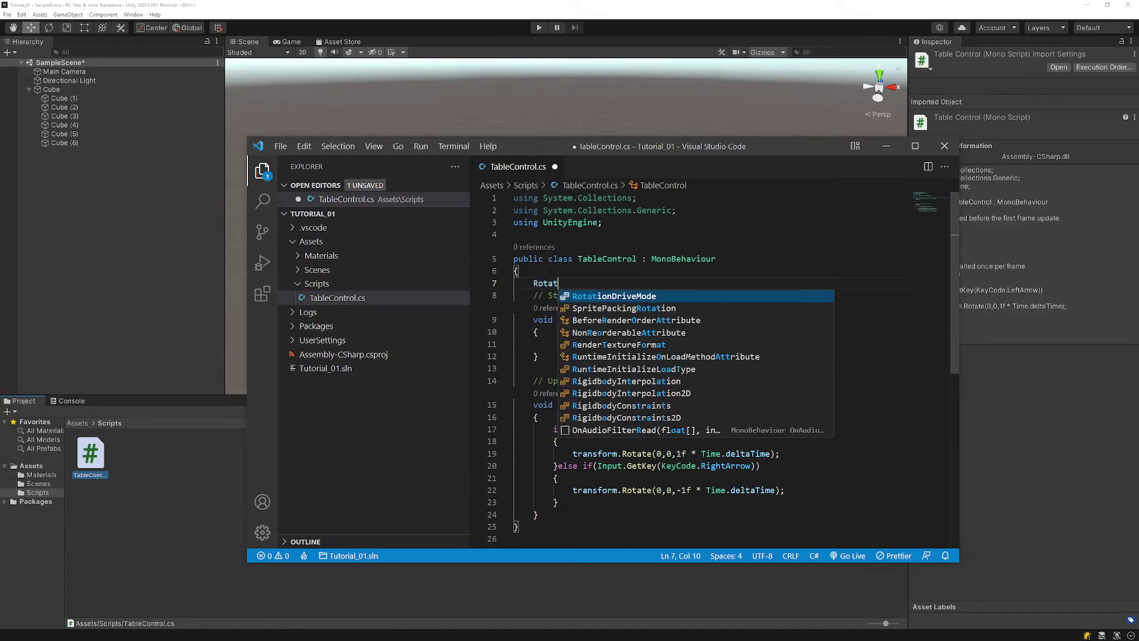
pyautogui.write('ionSpee')
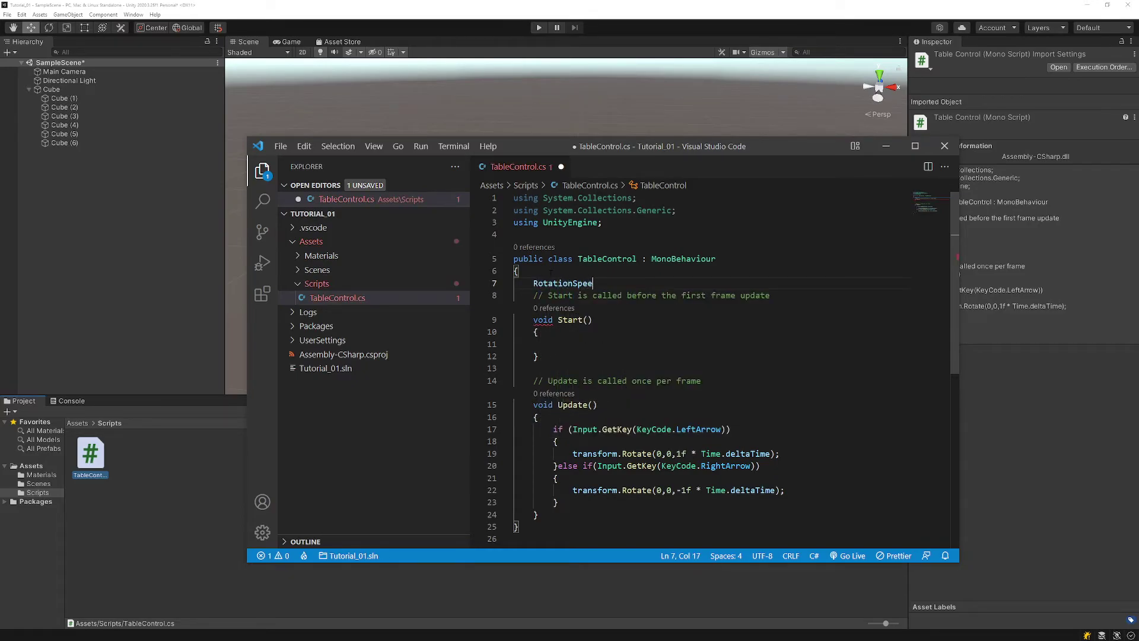
pyautogui.write('d')
pyautogui.press('Left')
pyautogui.press('Left')
pyautogui.click(550, 279)
pyautogui.press('BackSpace')
pyautogui.write('r')
pyautogui.press('Left')
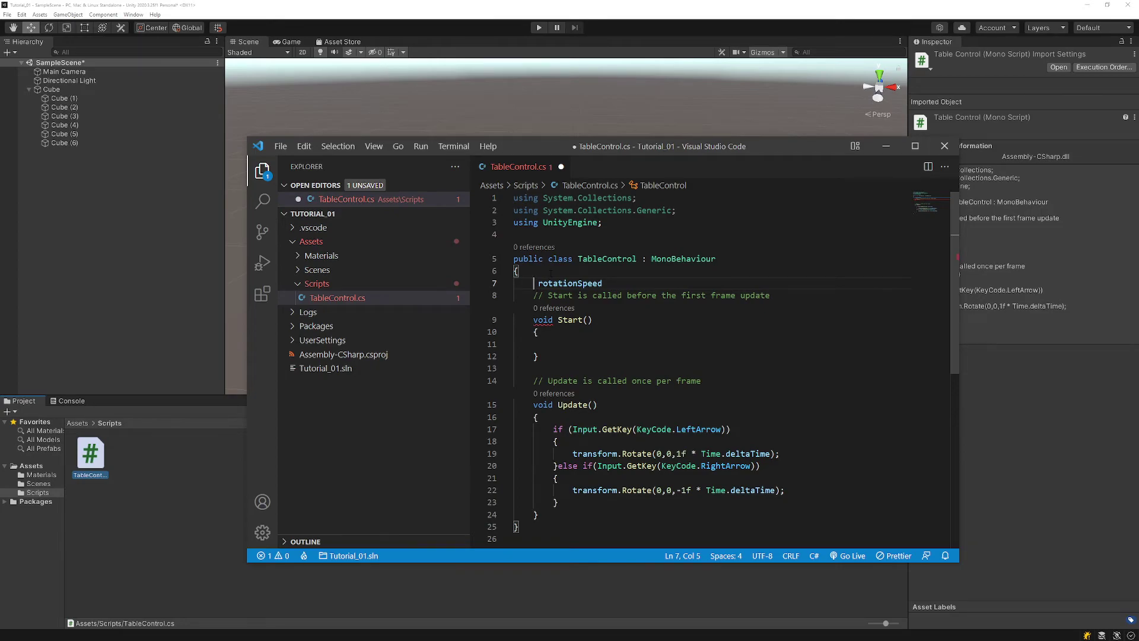
pyautogui.write('float')
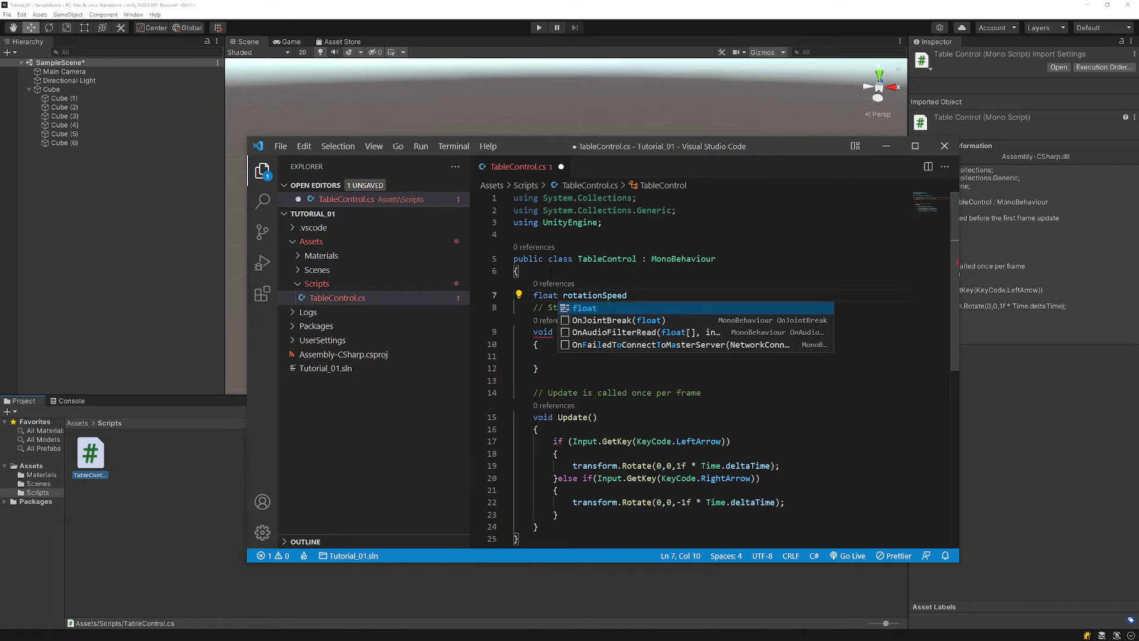
pyautogui.write(' =')
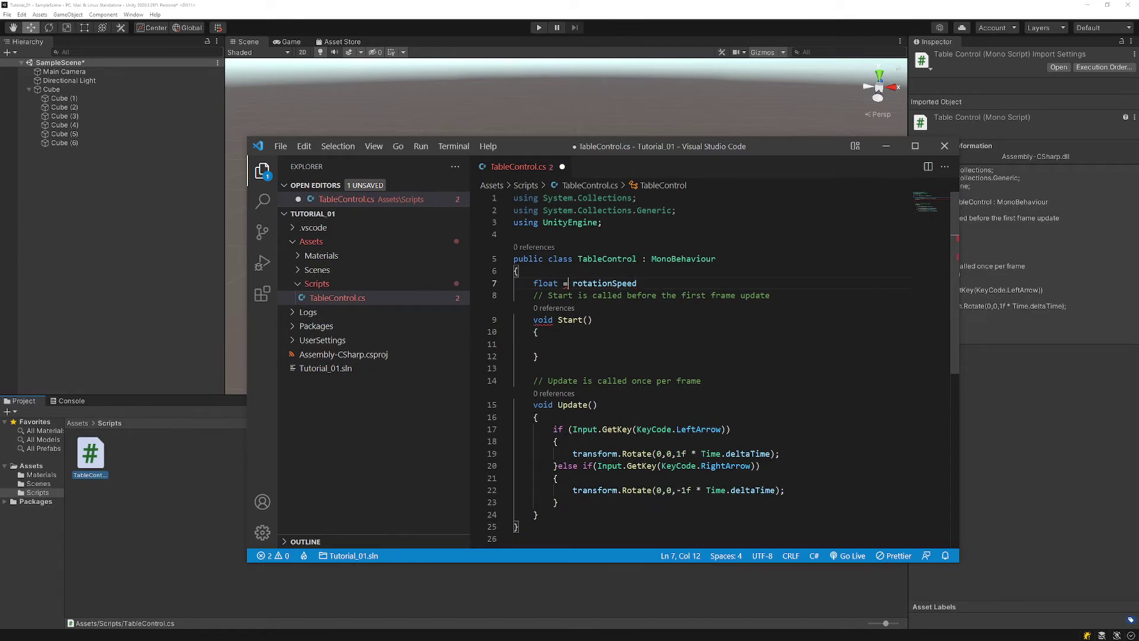
pyautogui.press('BackSpace')
pyautogui.press('BackSpace')
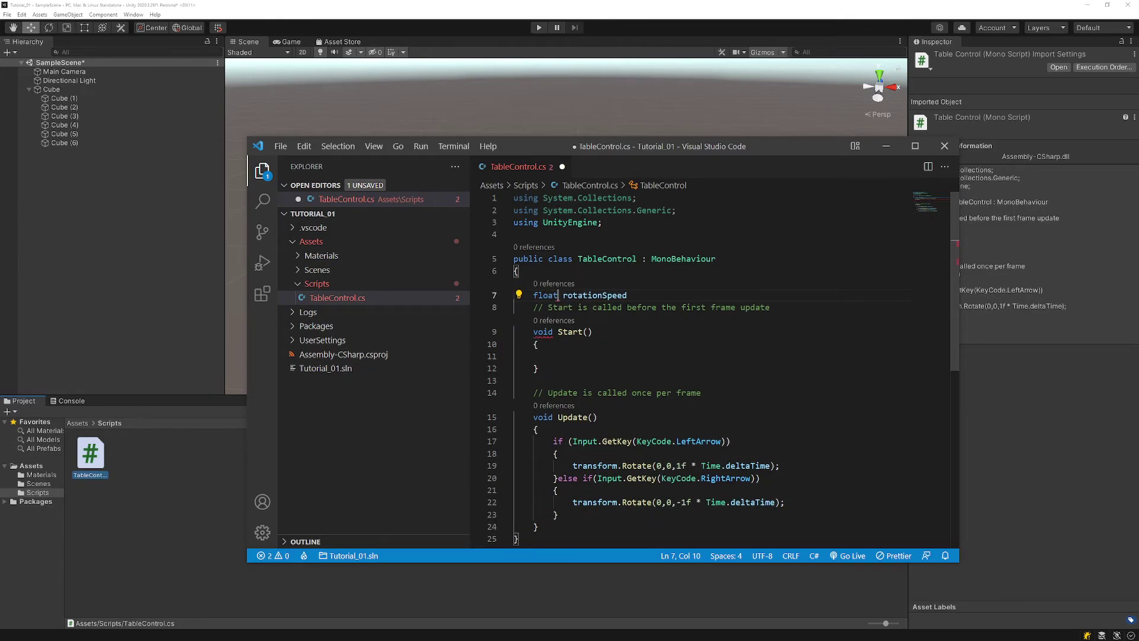
pyautogui.click(656, 293)
pyautogui.write('= 1')
pyautogui.write(';')
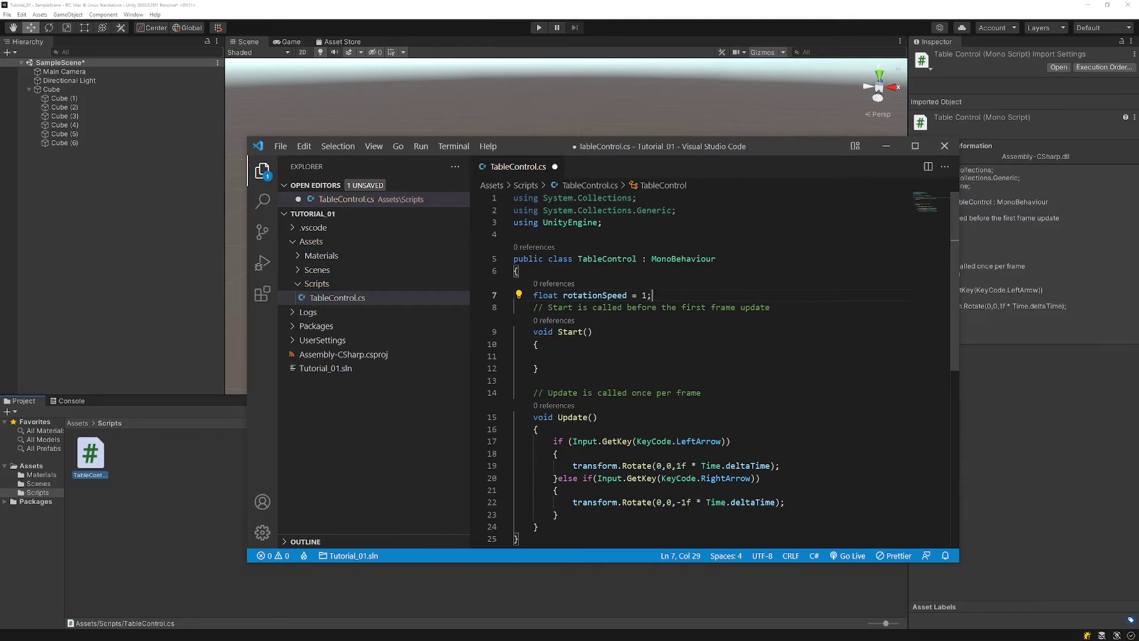
pyautogui.click(730, 369)
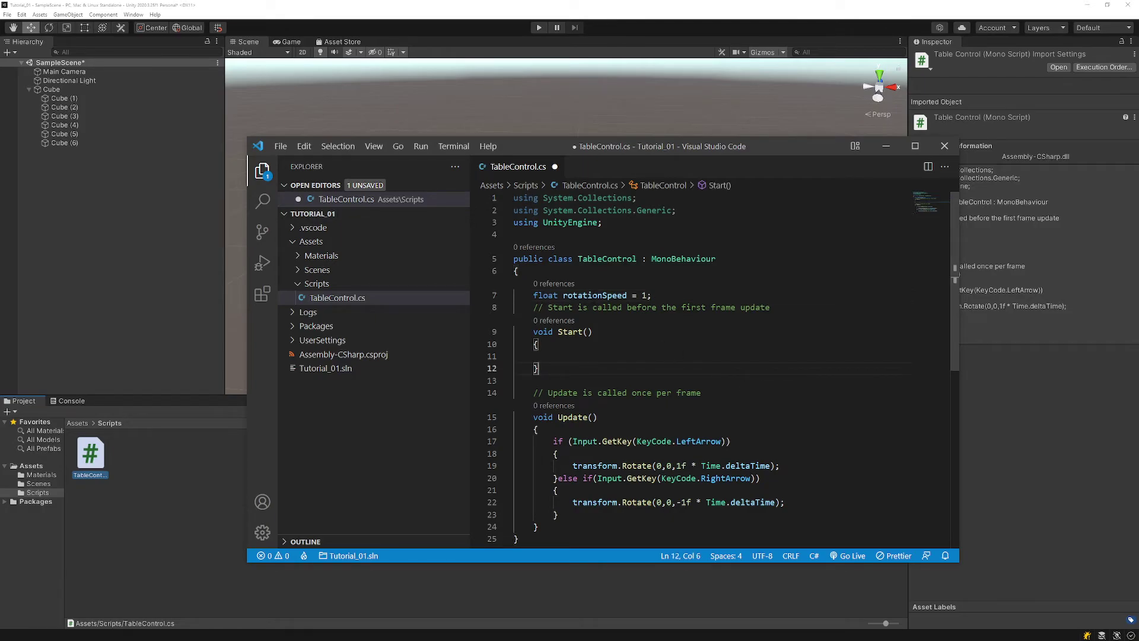
# - Replace both Rotate amounts with rotationSpeed and save TableControl.cs
pyautogui.doubleClick(595, 295)
pyautogui.hotkey('ctrl', 'c')
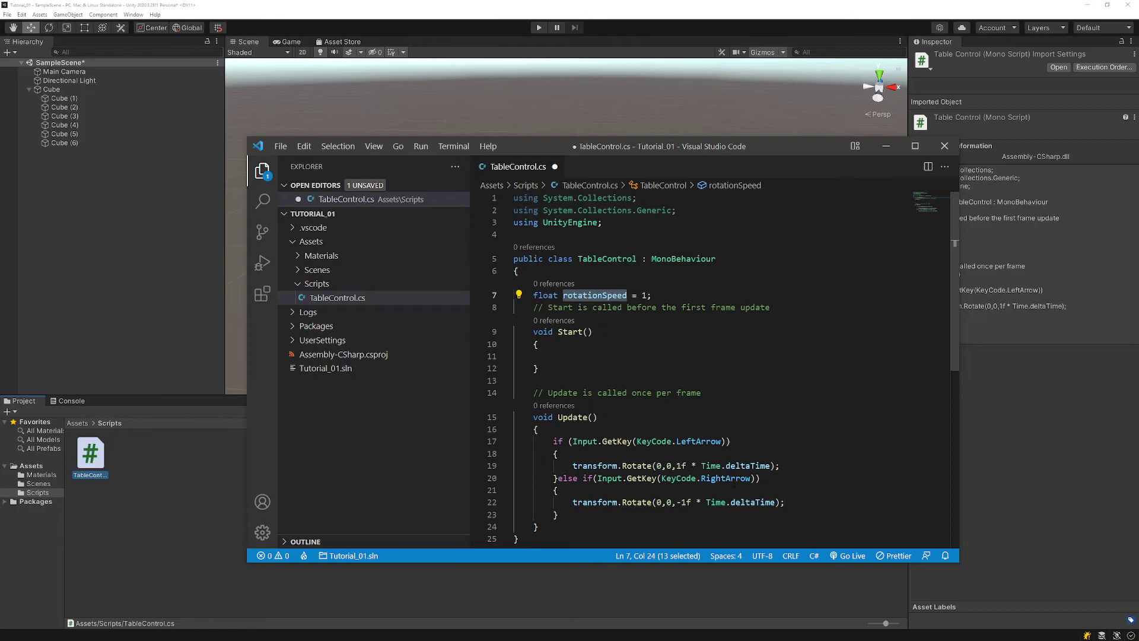
pyautogui.doubleClick(681, 465)
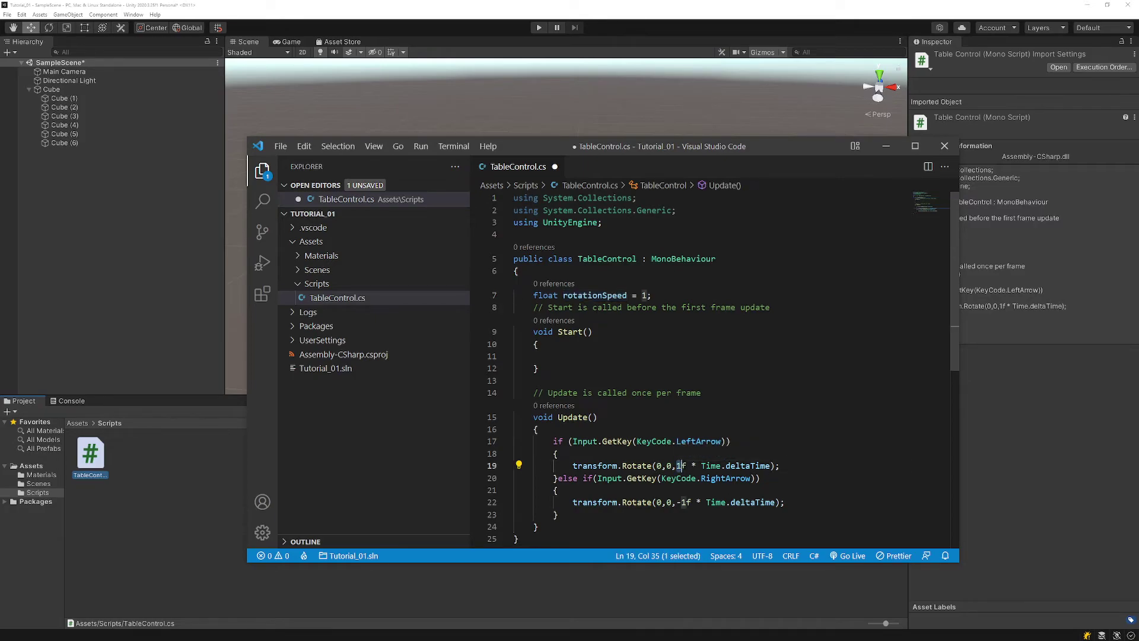
pyautogui.hotkey('ctrl', 'v')
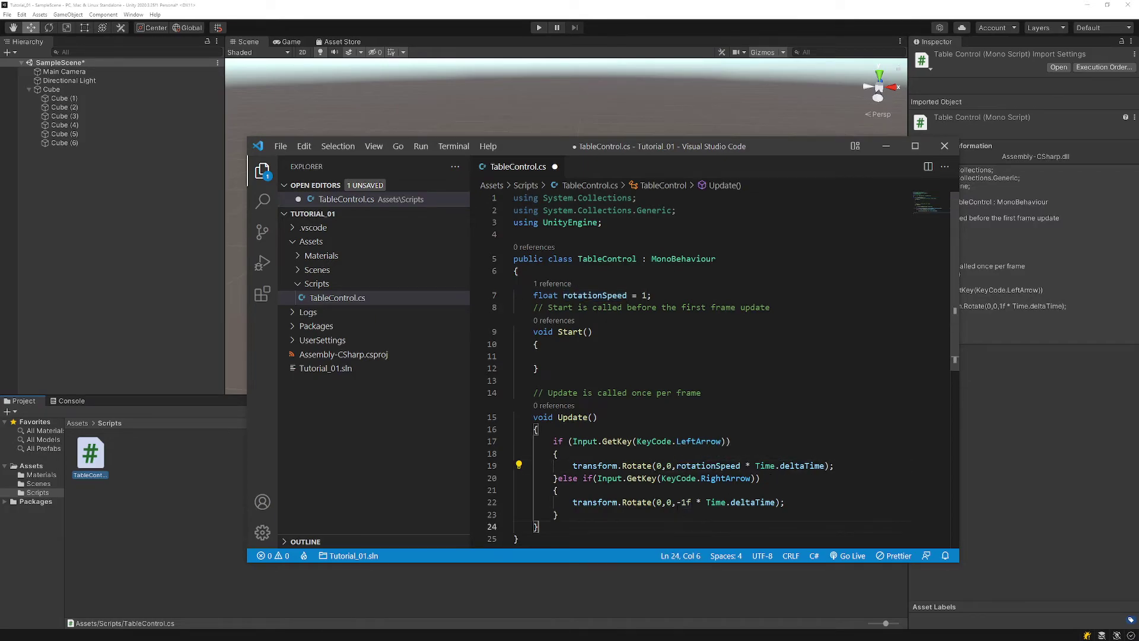
pyautogui.moveTo(678, 502); pyautogui.dragTo(692, 502)
pyautogui.write('rotationSpeed')
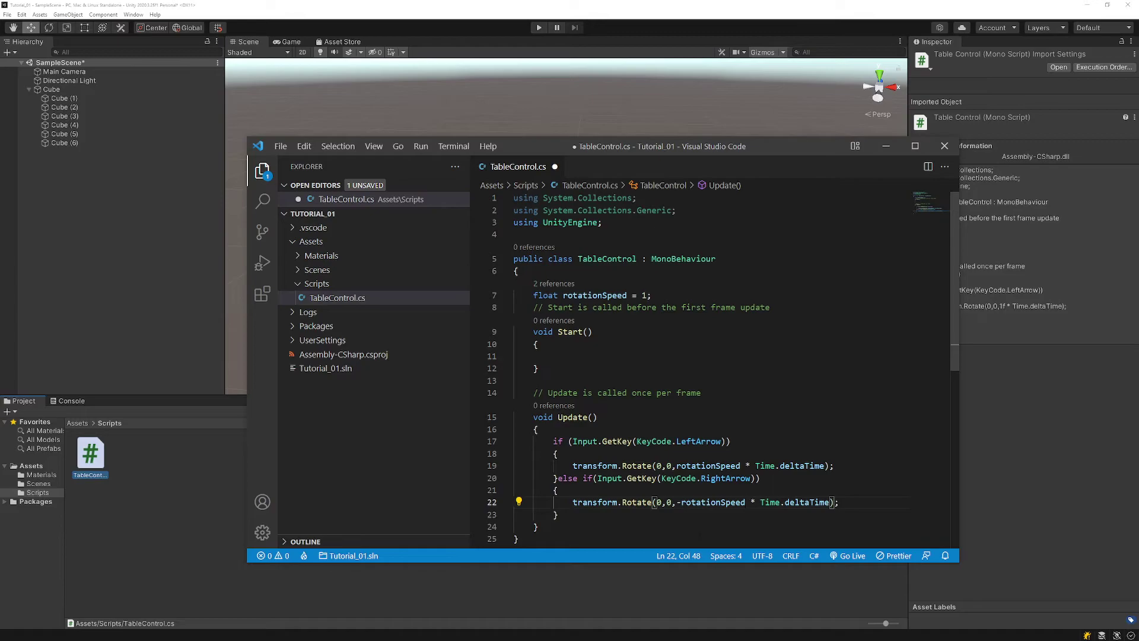
pyautogui.click(701, 534)
pyautogui.hotkey('ctrl', 's')
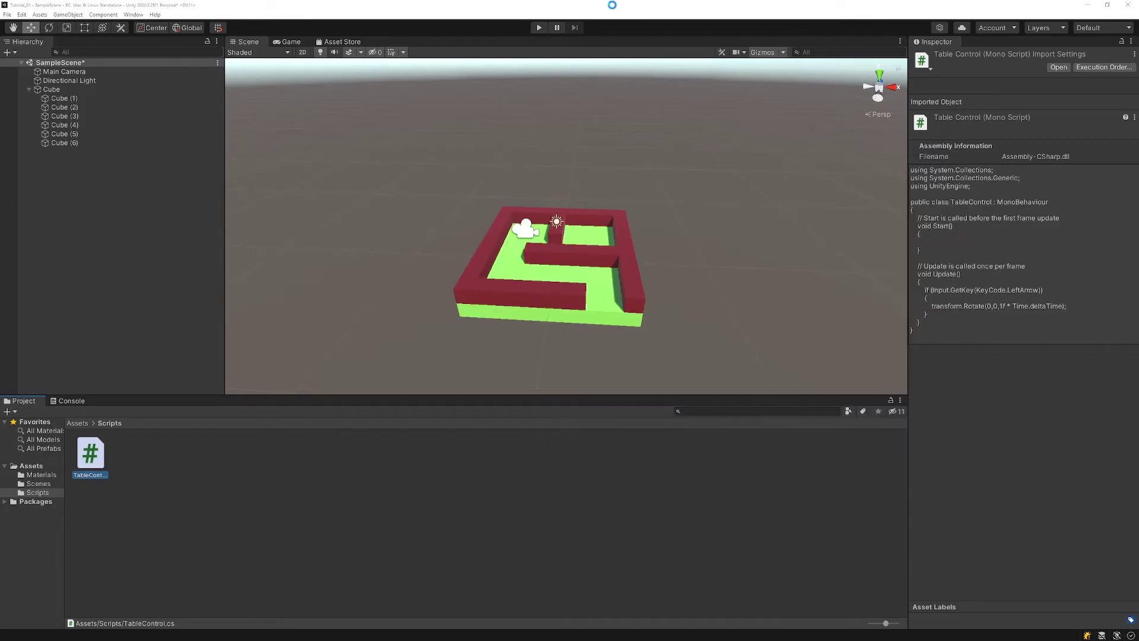
# - In Unity's Play mode, tilt the maze table with the Left arrow key
pyautogui.click(538, 34)
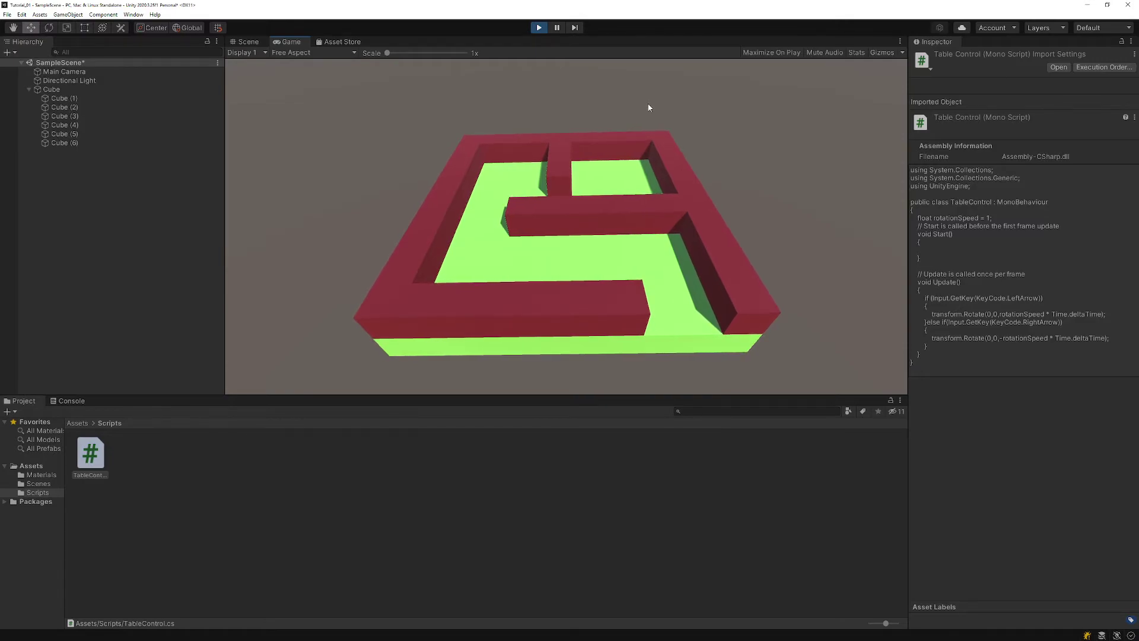
pyautogui.press('Left')
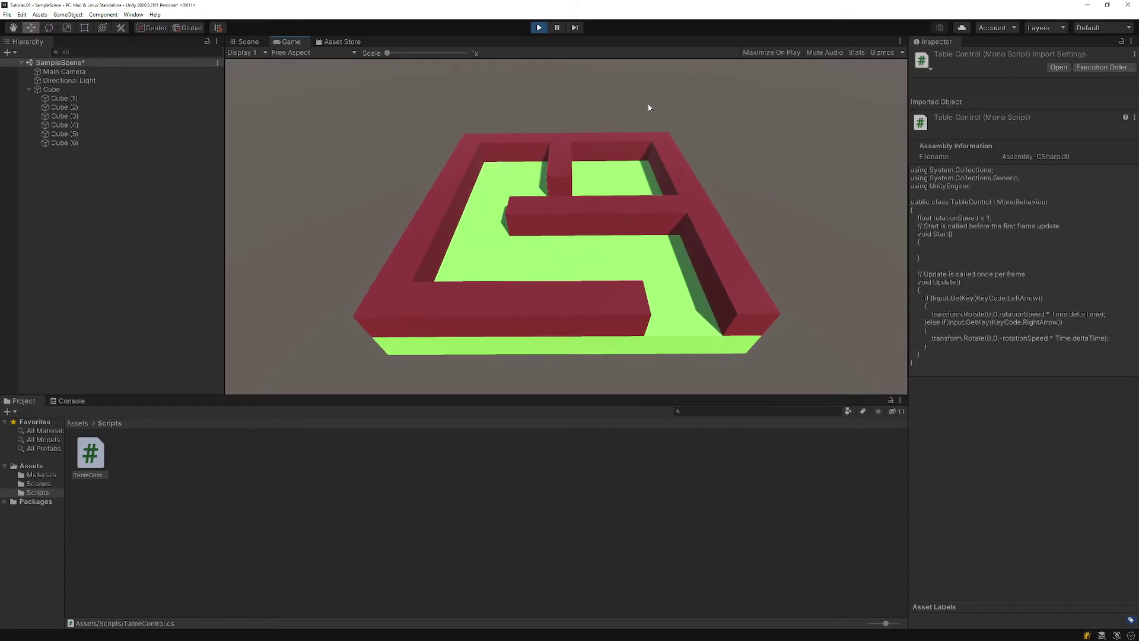
pyautogui.press('Left')
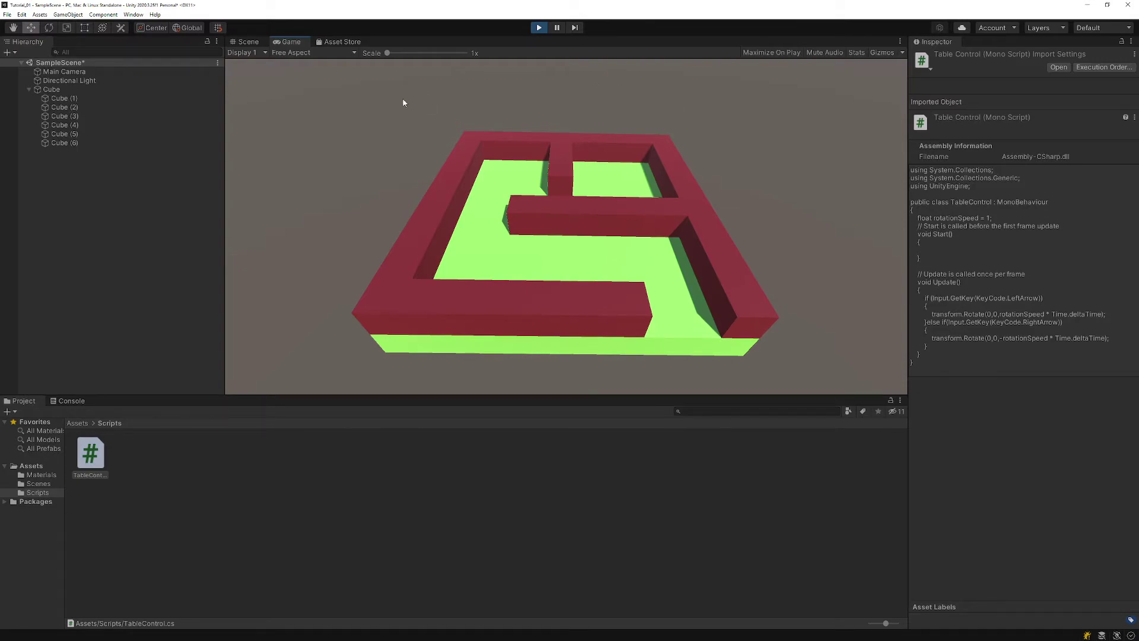
# - Inspect the Cube, then open TableControl.cs from the Project window in the code editor
pyautogui.click(194, 180)
pyautogui.click(52, 89)
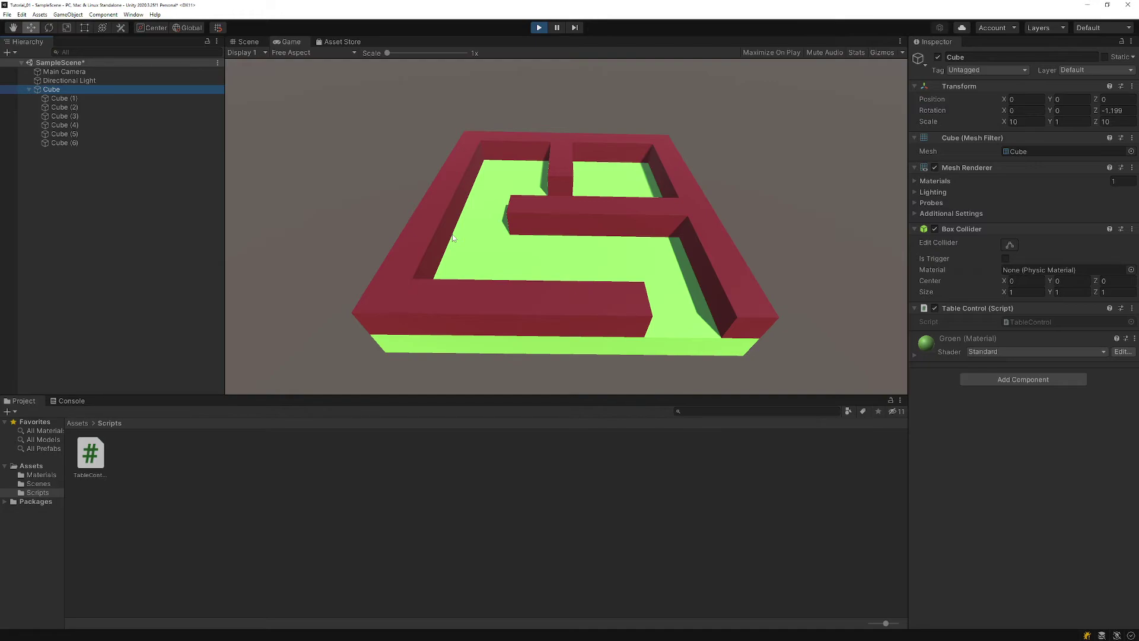
pyautogui.click(256, 477)
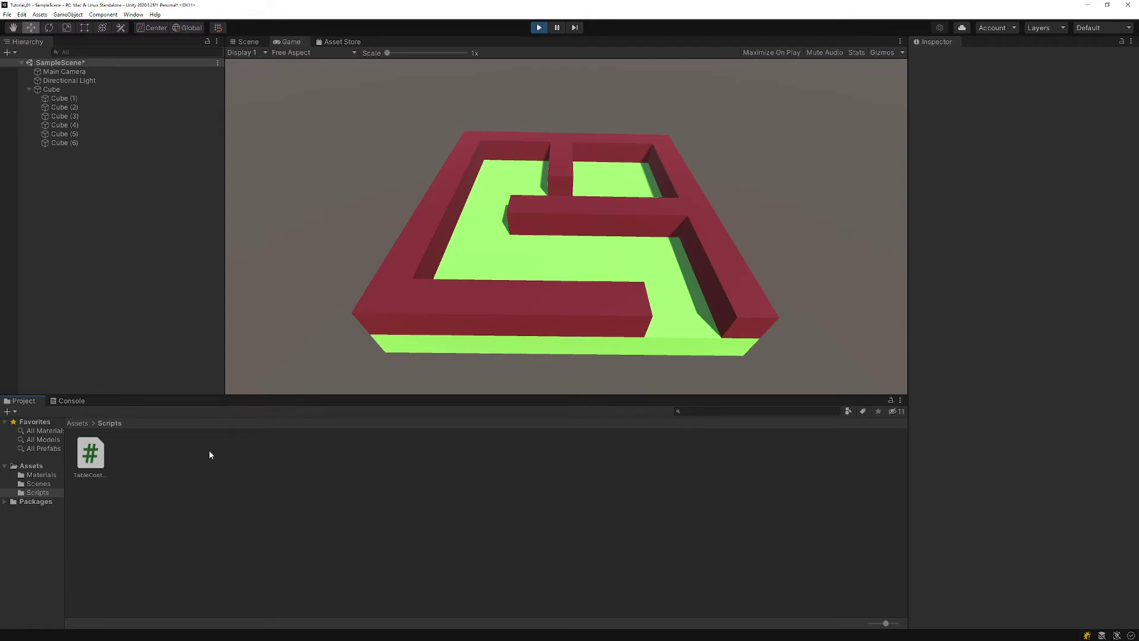
pyautogui.doubleClick(100, 462)
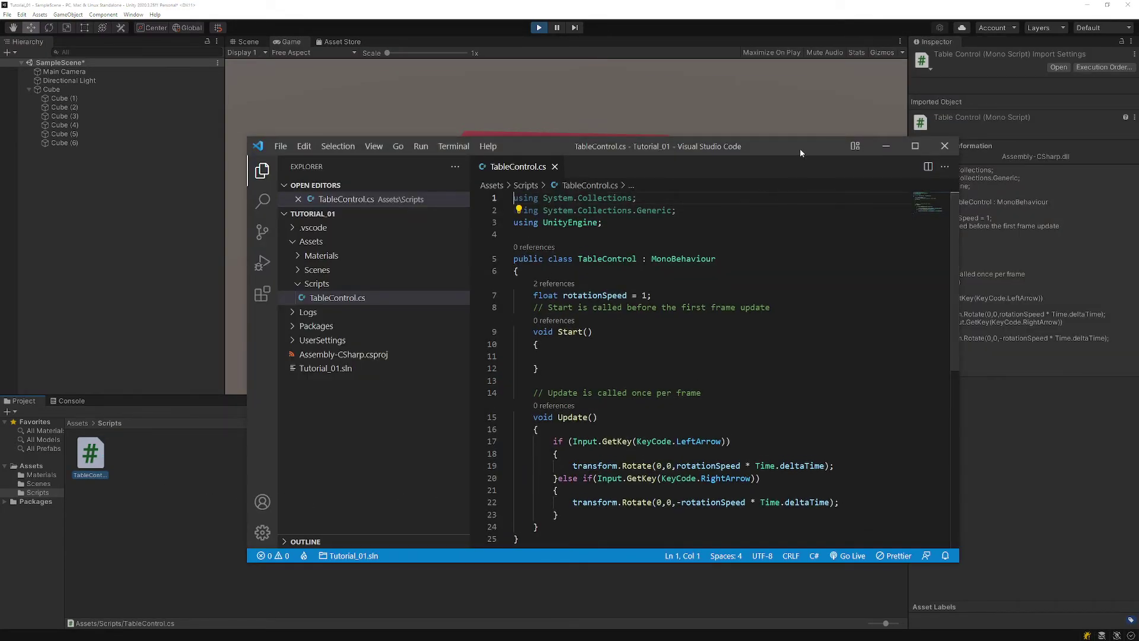
# - Prefix the float rotationSpeed declaration with [SerializeField], save, and return to Unity
pyautogui.moveTo(800, 149); pyautogui.dragTo(764, 94)
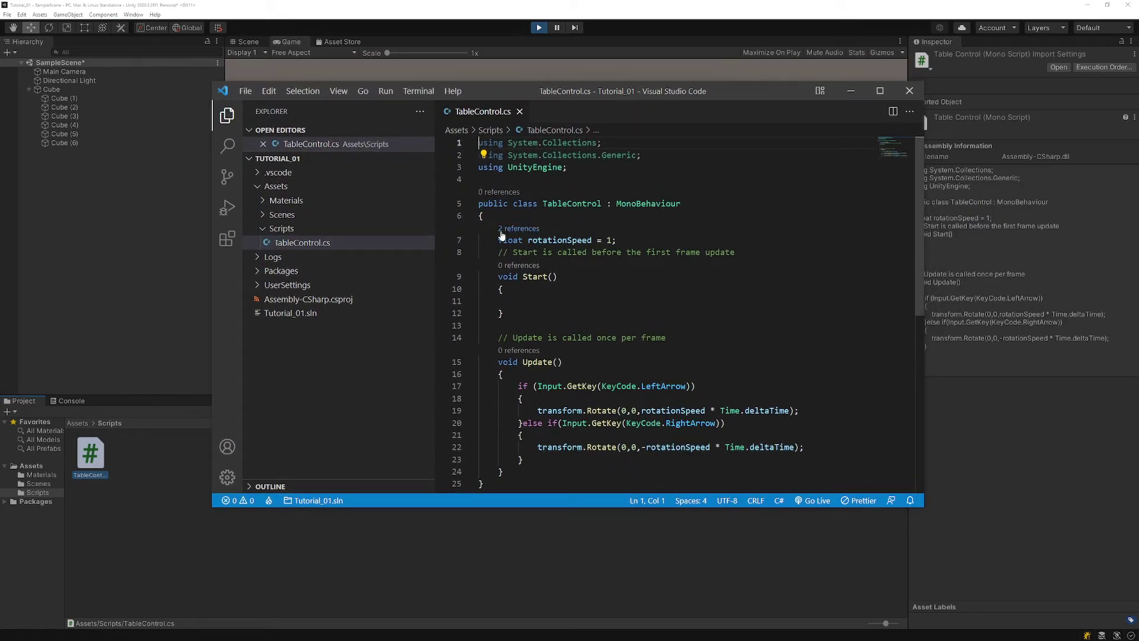
pyautogui.moveTo(499, 239); pyautogui.dragTo(607, 252)
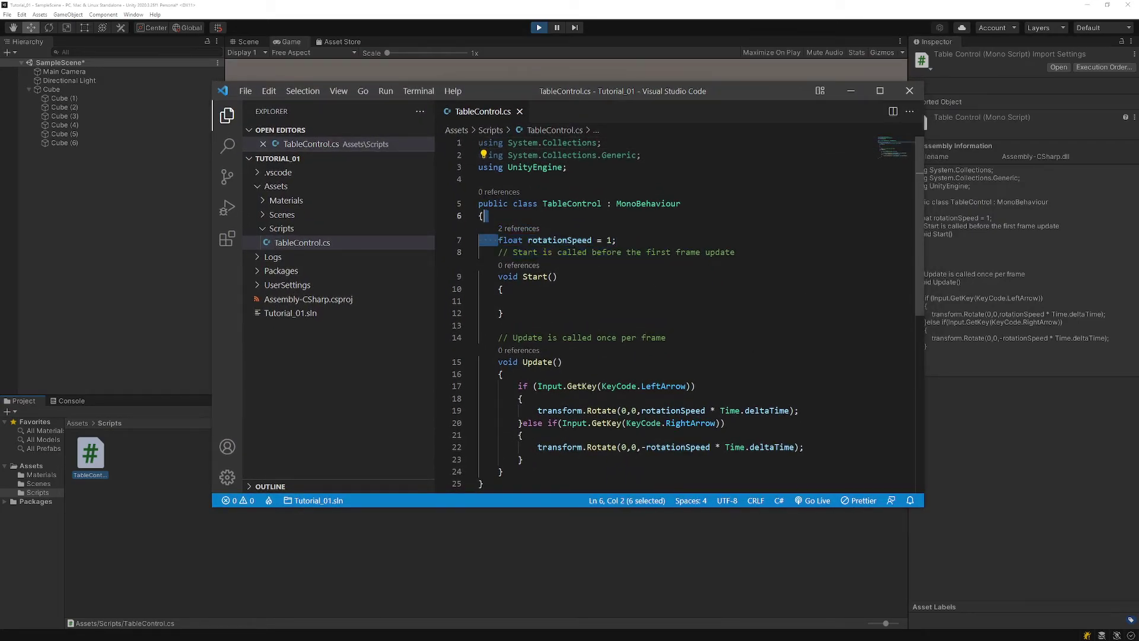
pyautogui.click(747, 313)
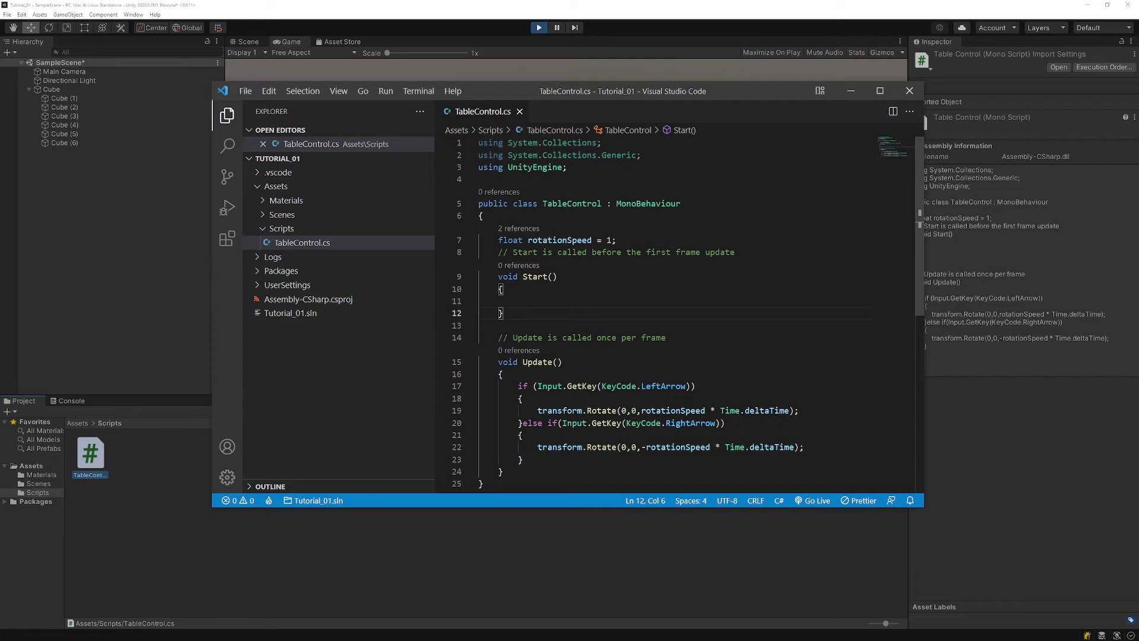
pyautogui.click(498, 239)
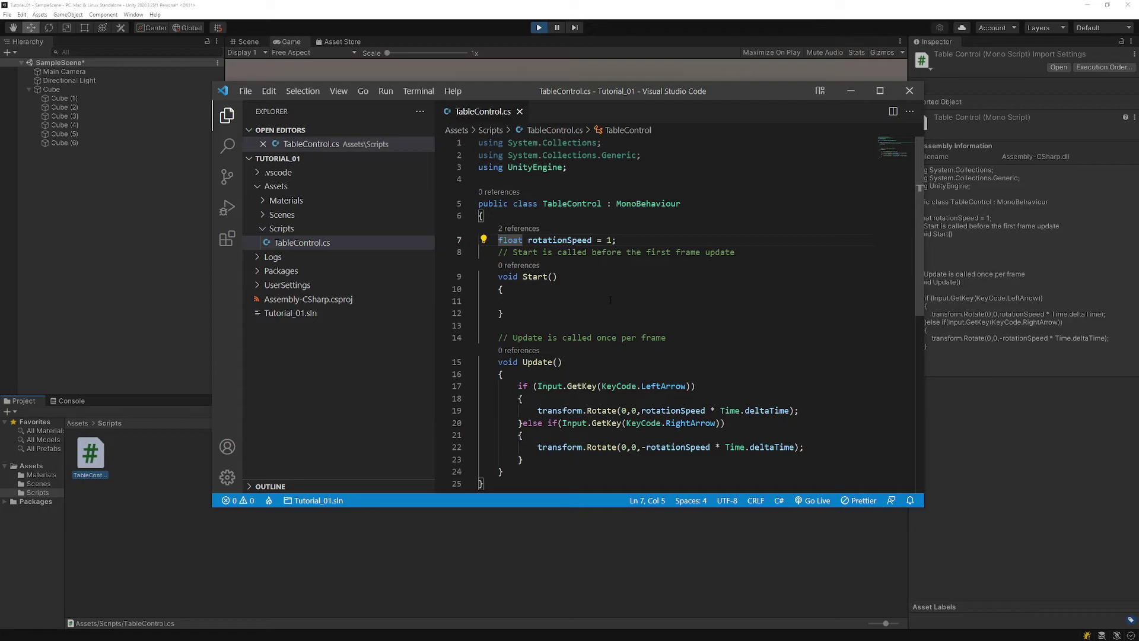
pyautogui.press('Left')
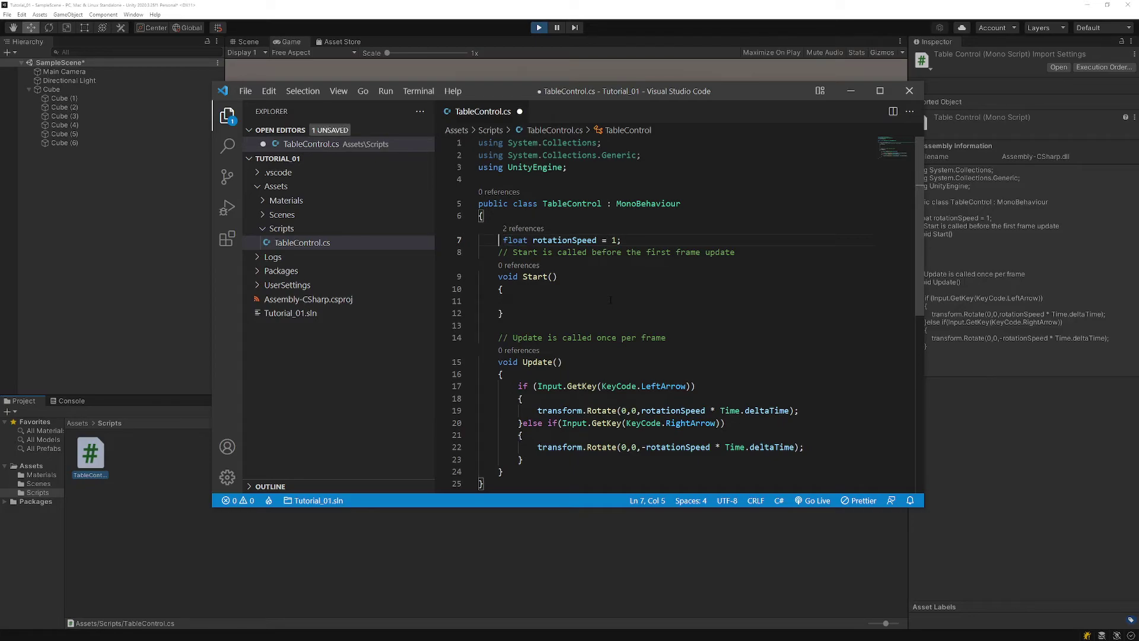
pyautogui.write('[')
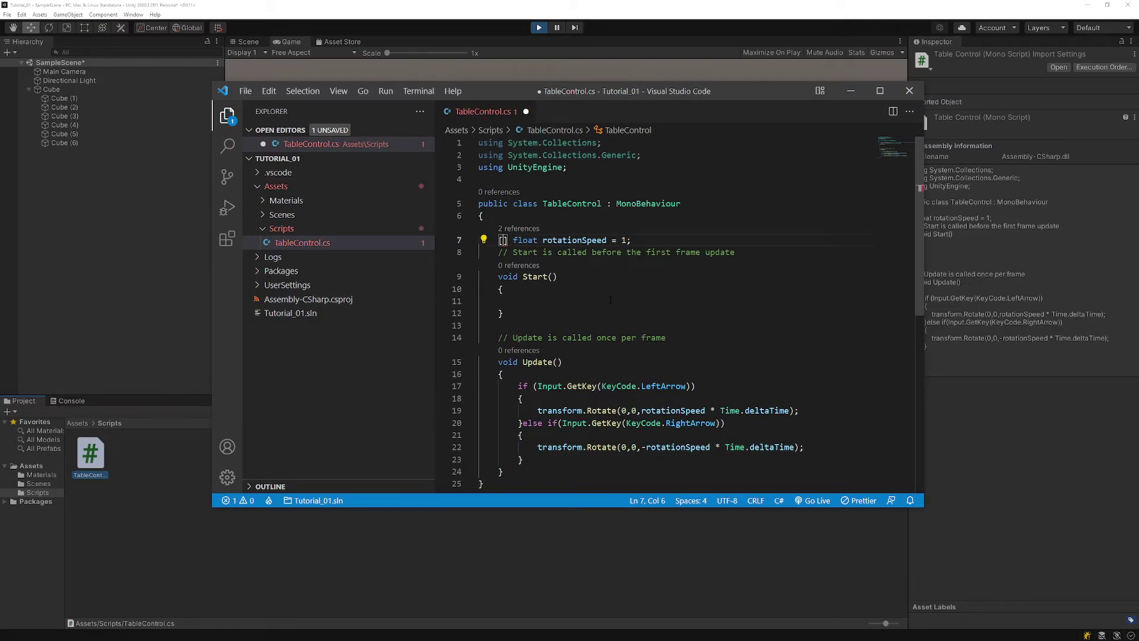
pyautogui.write('ser')
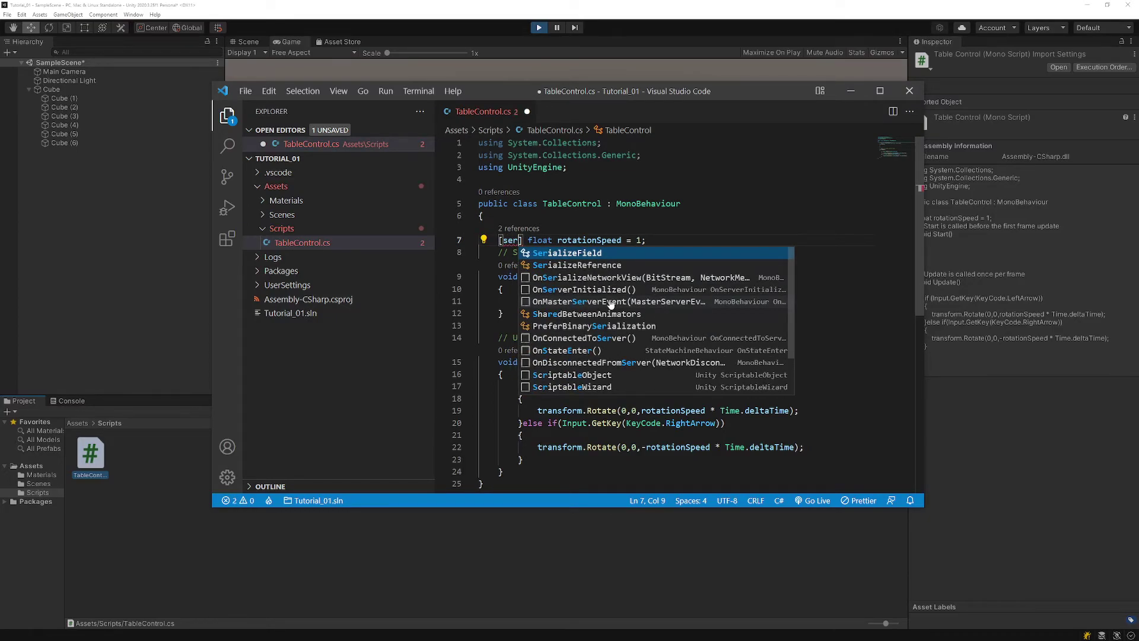
pyautogui.click(617, 254)
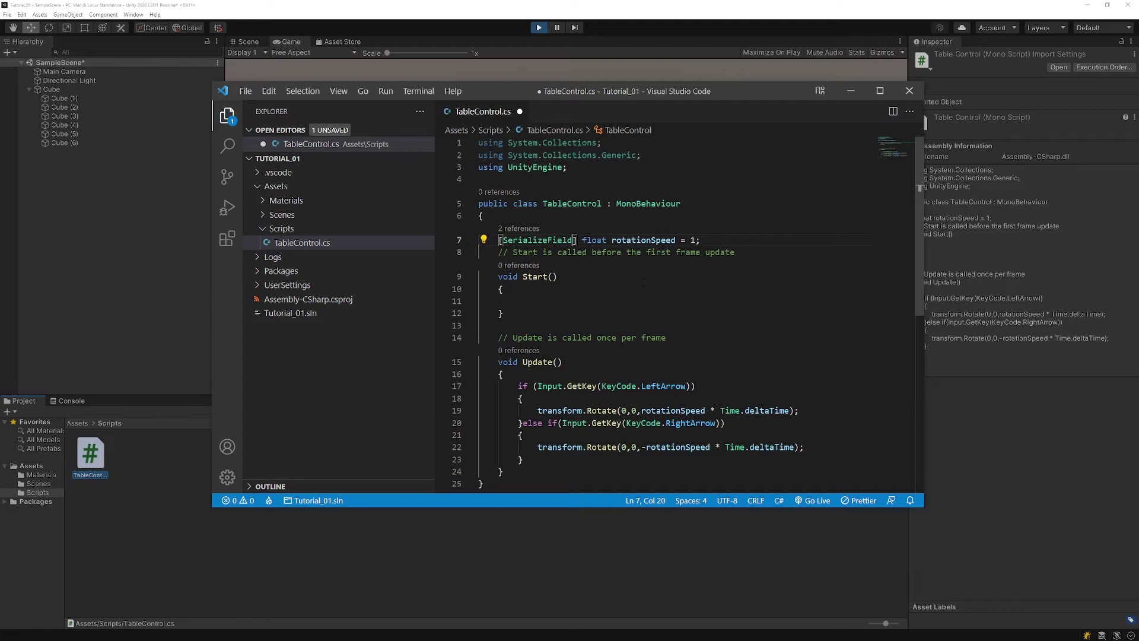
pyautogui.click(679, 291)
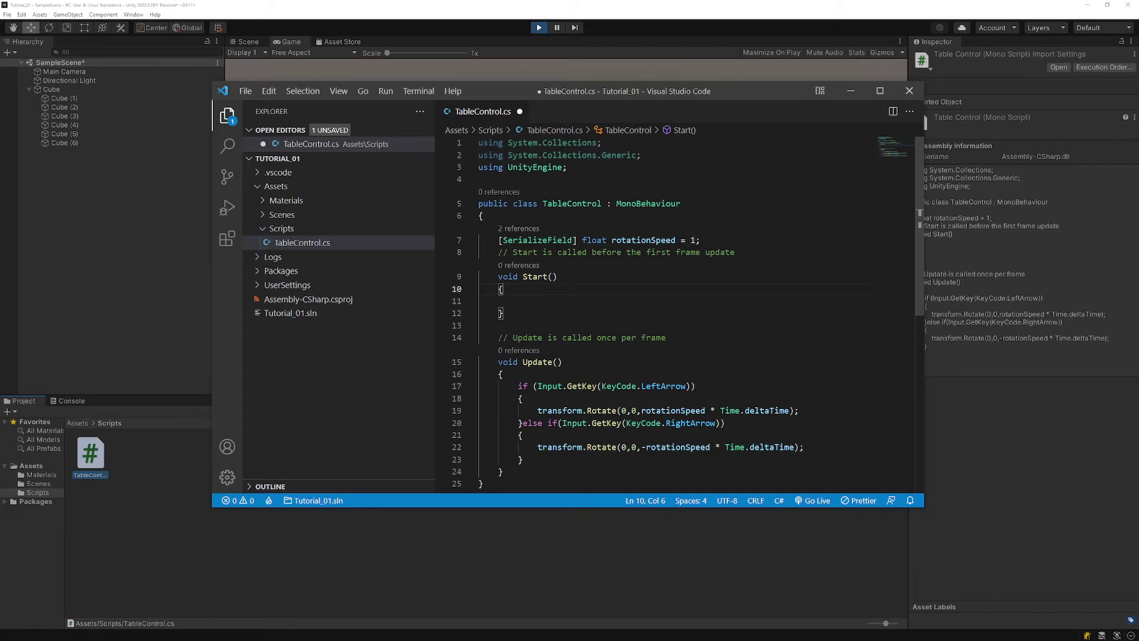
pyautogui.hotkey('ctrl', 's')
pyautogui.click(669, 536)
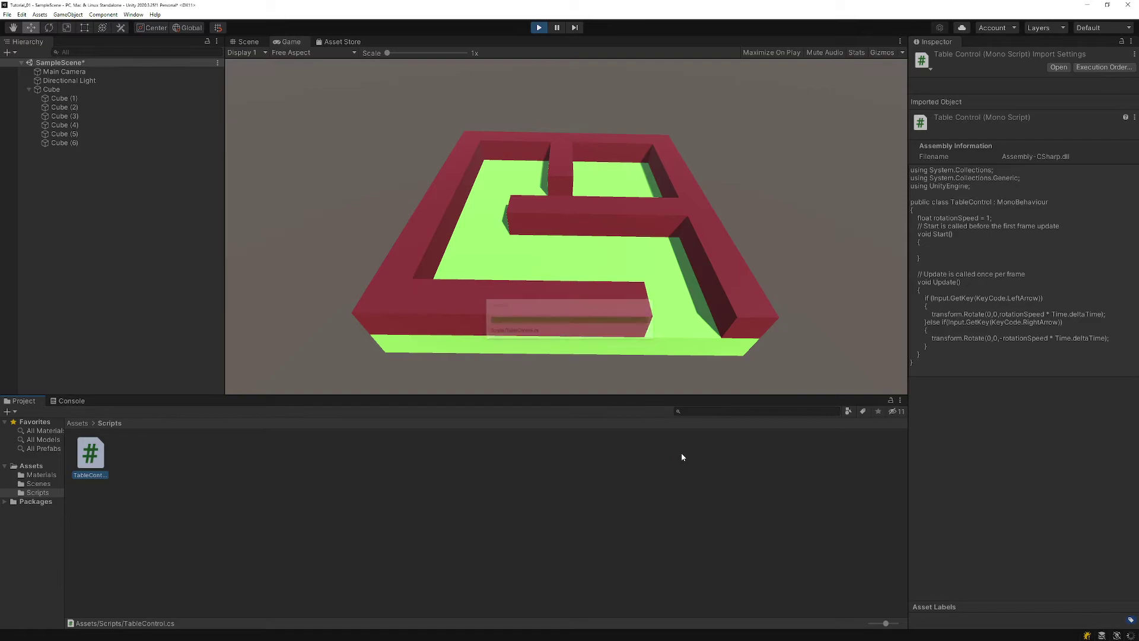
# - Select the Cube table, then stop and restart Play mode
pyautogui.click(70, 90)
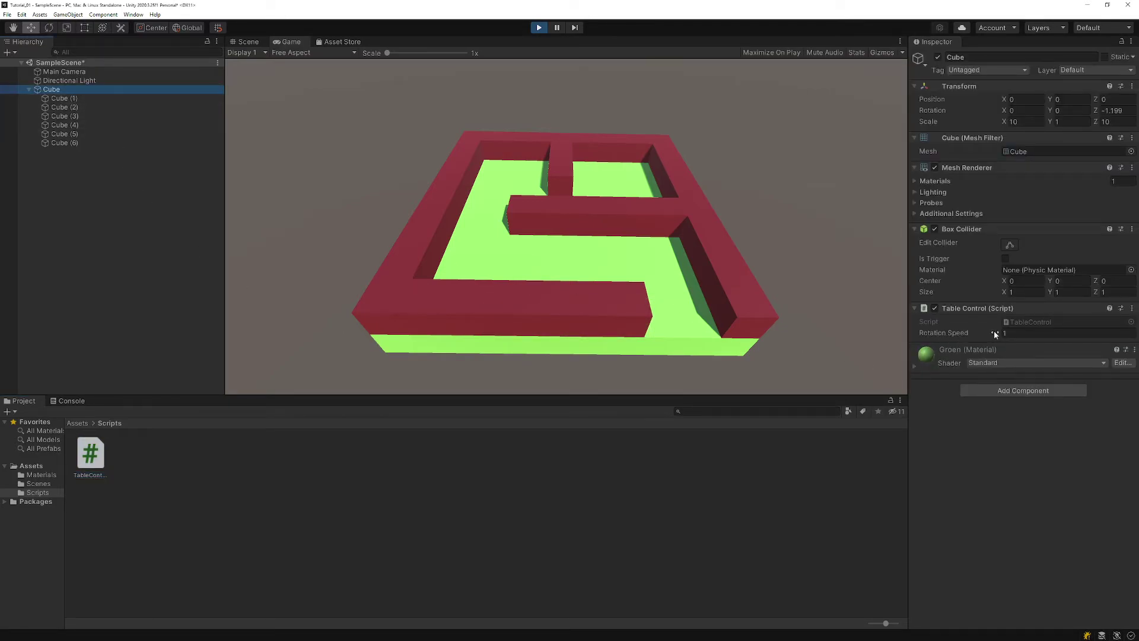
pyautogui.click(1013, 333)
pyautogui.write('5')
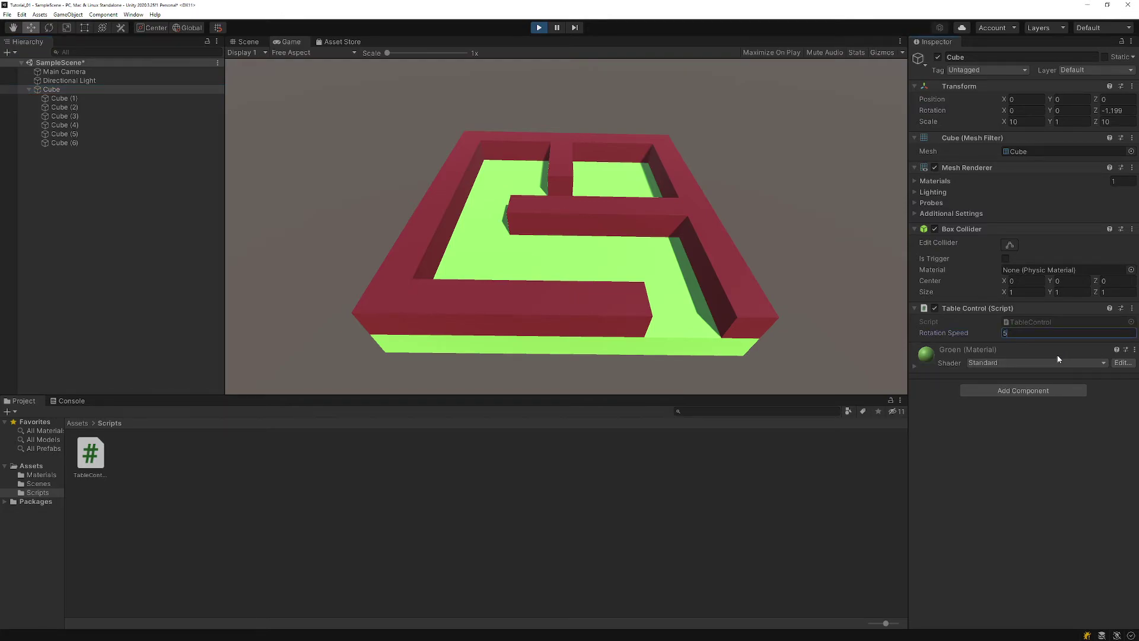
pyautogui.click(743, 485)
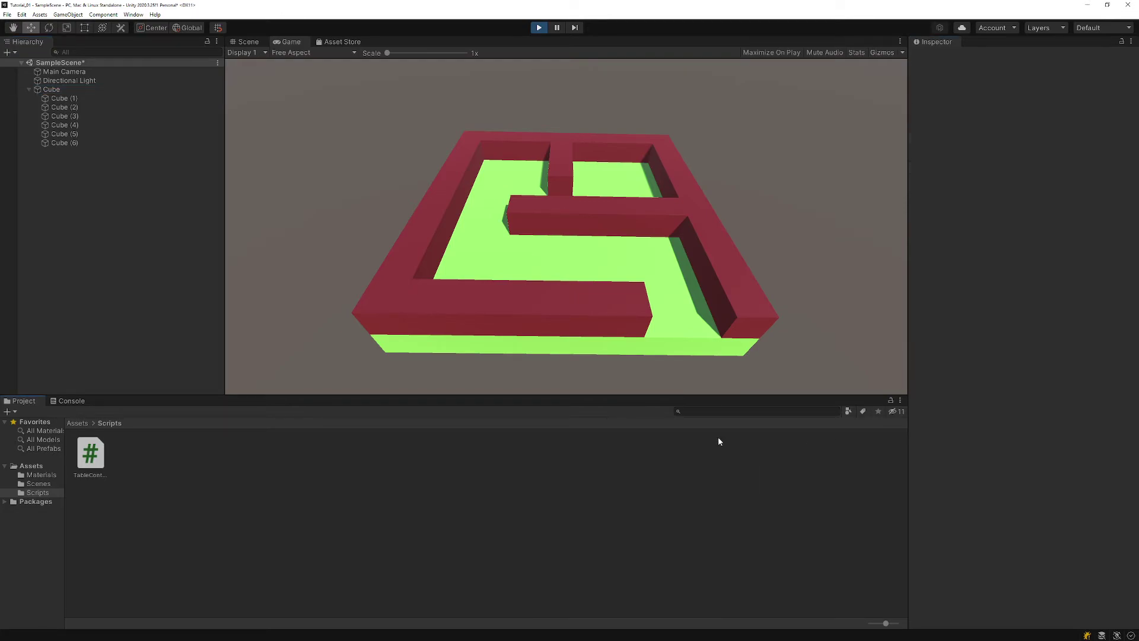
pyautogui.click(541, 28)
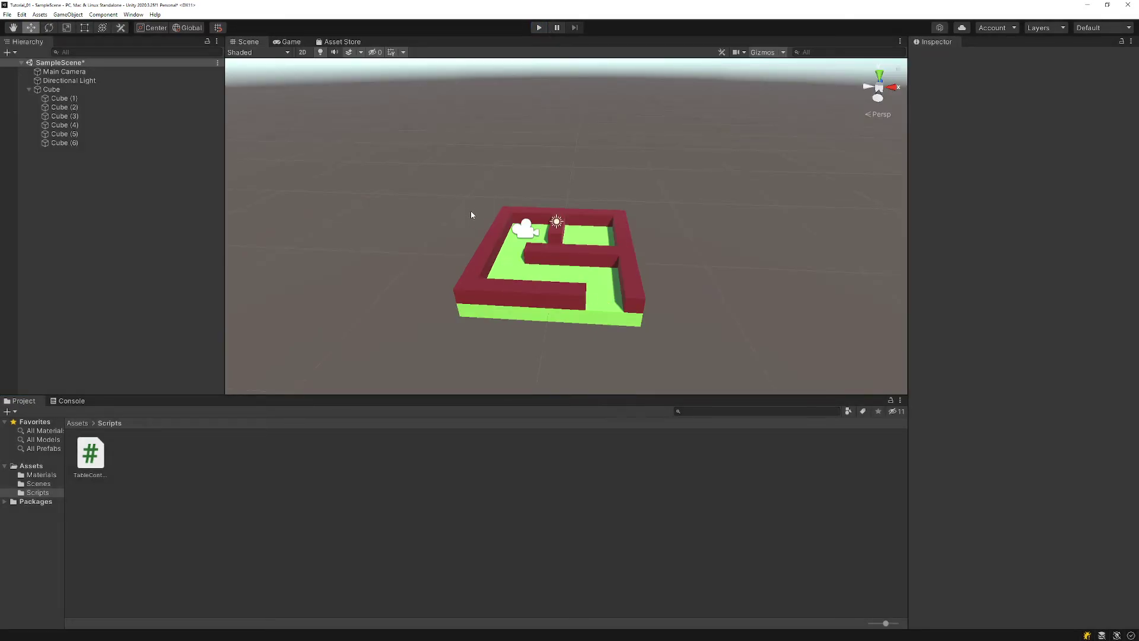
pyautogui.click(538, 28)
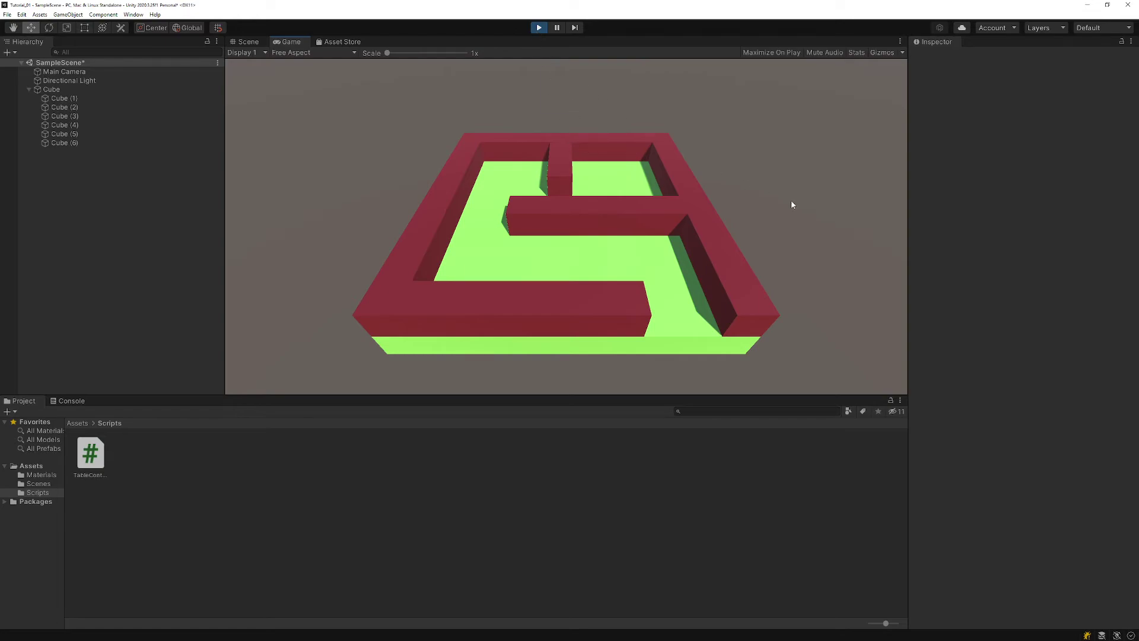
# - Set the Cube's Table Control Rotation Speed to 2.73, then to 10
pyautogui.click(97, 90)
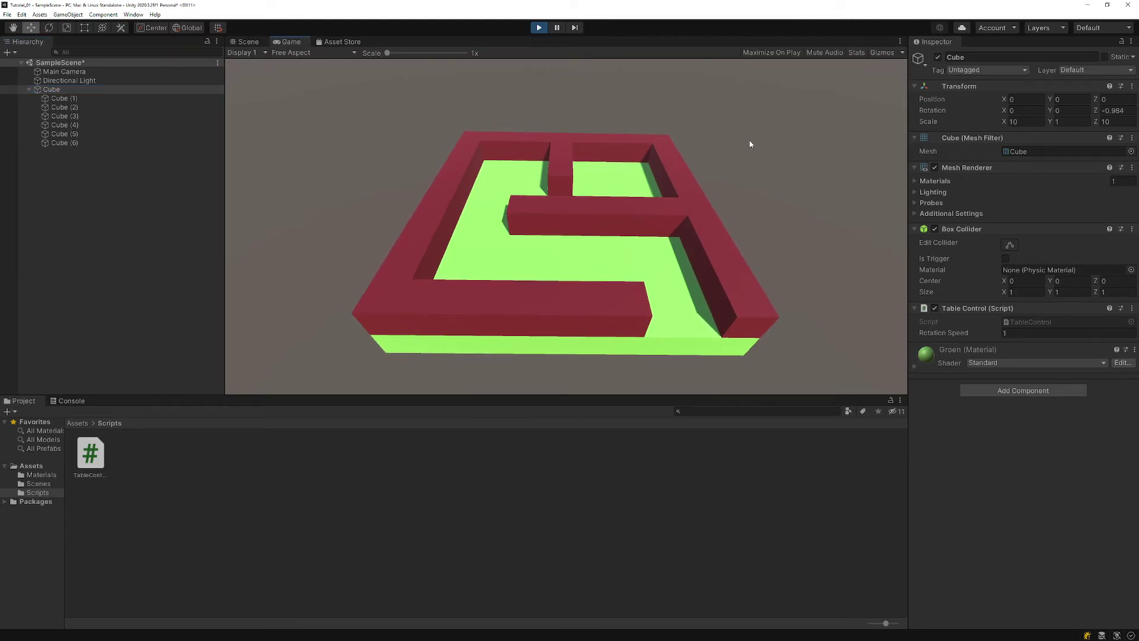
pyautogui.click(1037, 333)
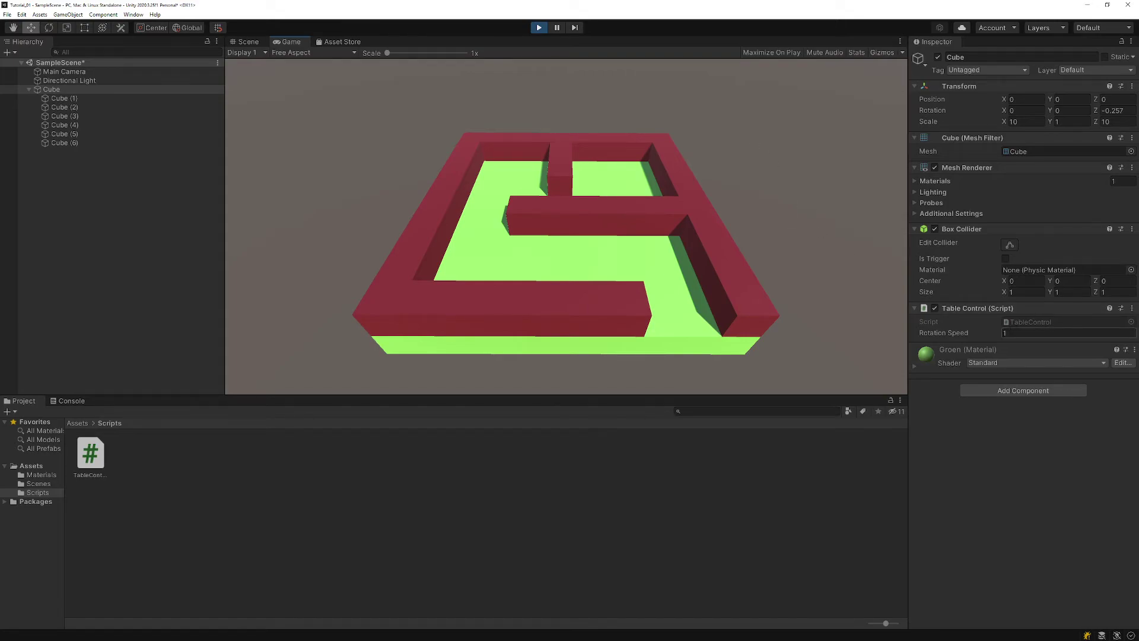
pyautogui.write('2.73')
pyautogui.click(841, 236)
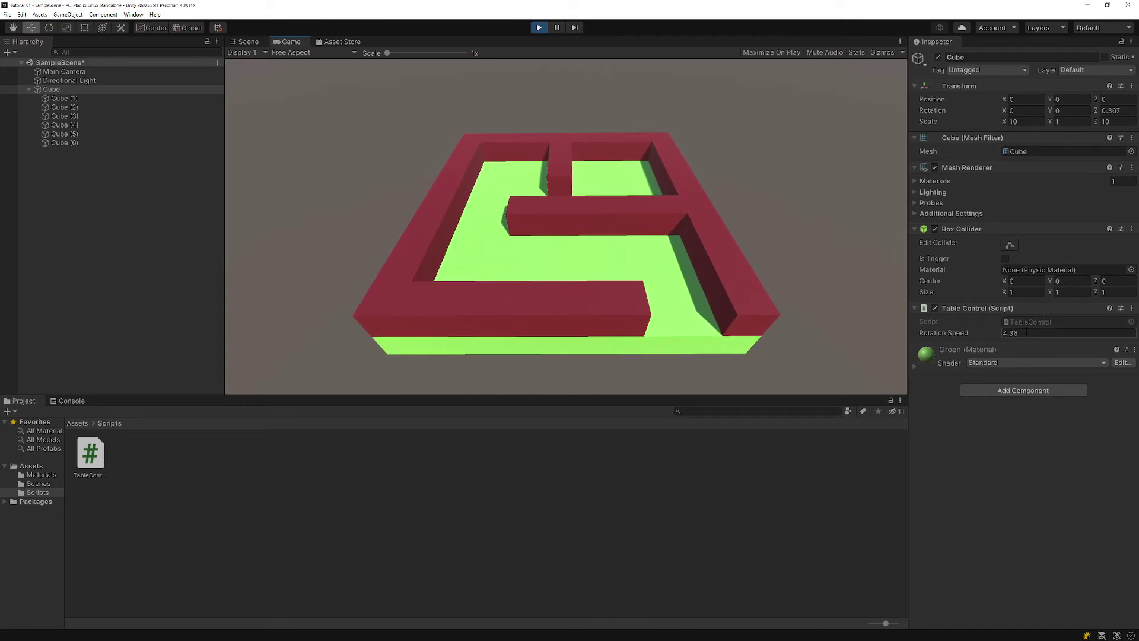
pyautogui.click(1026, 333)
pyautogui.write('10')
pyautogui.press('Return')
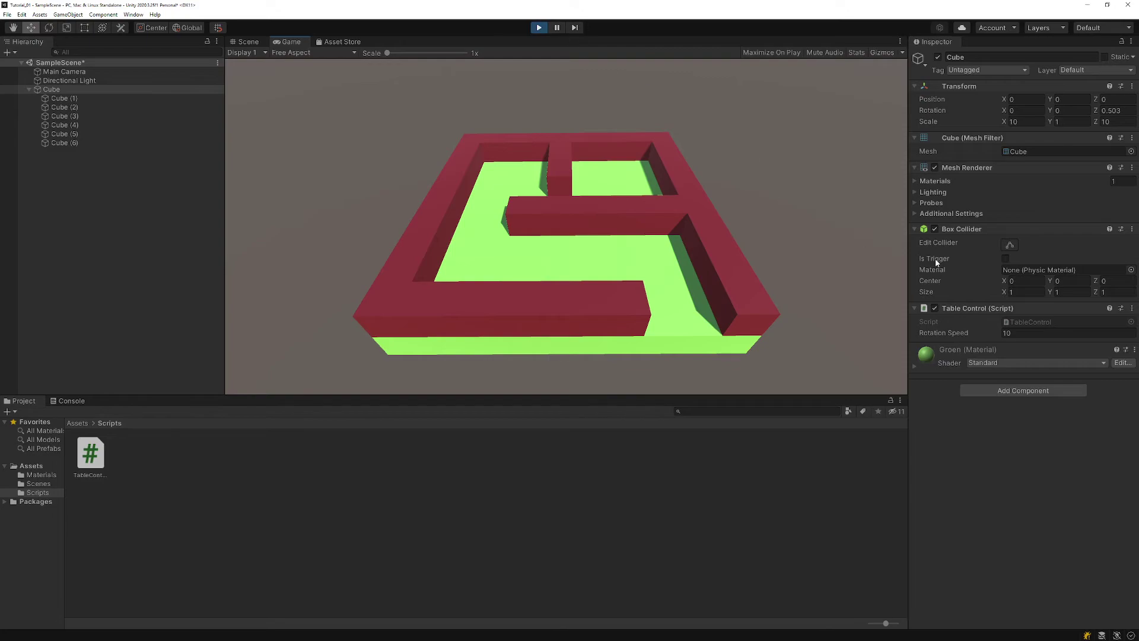
# - Copy the Table Control component with its values, then stop Play mode
pyautogui.click(1133, 309)
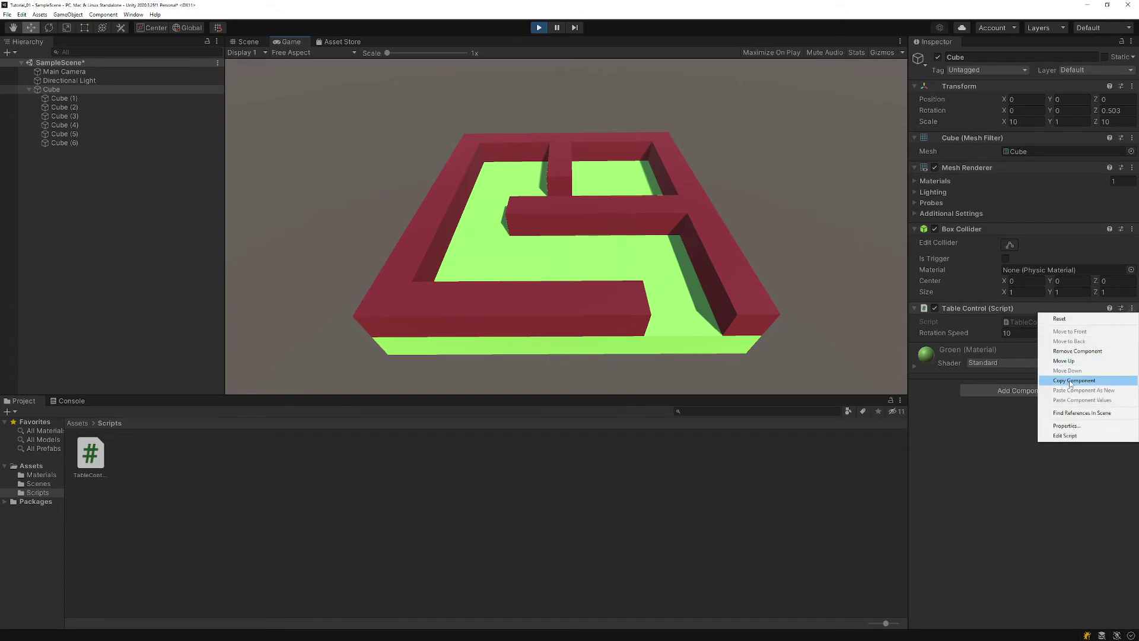
pyautogui.click(968, 493)
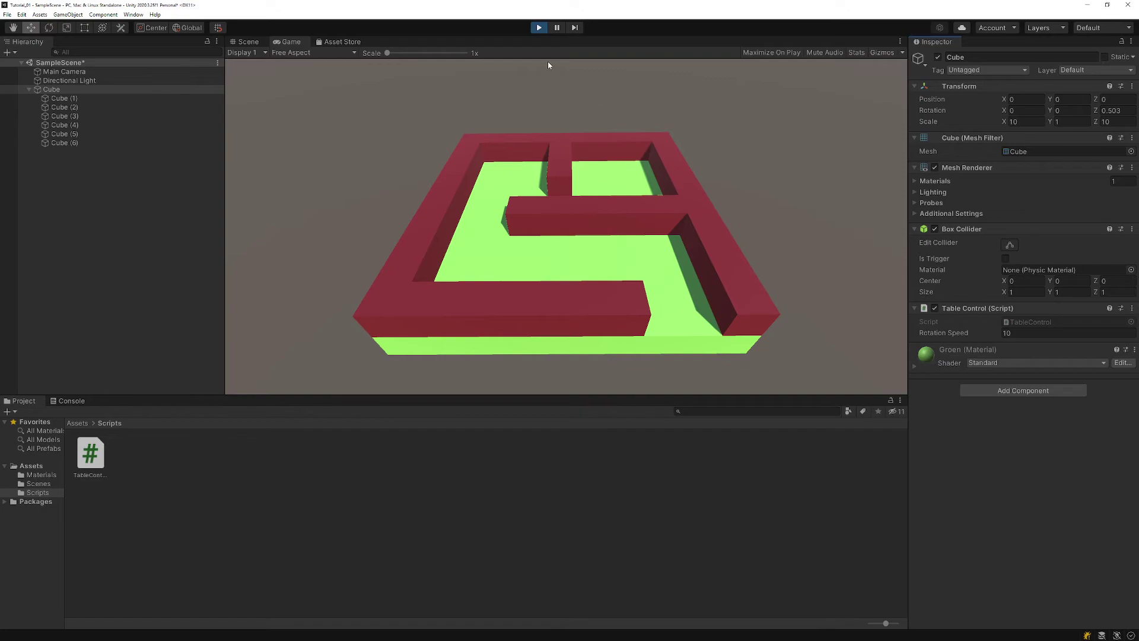
pyautogui.click(539, 27)
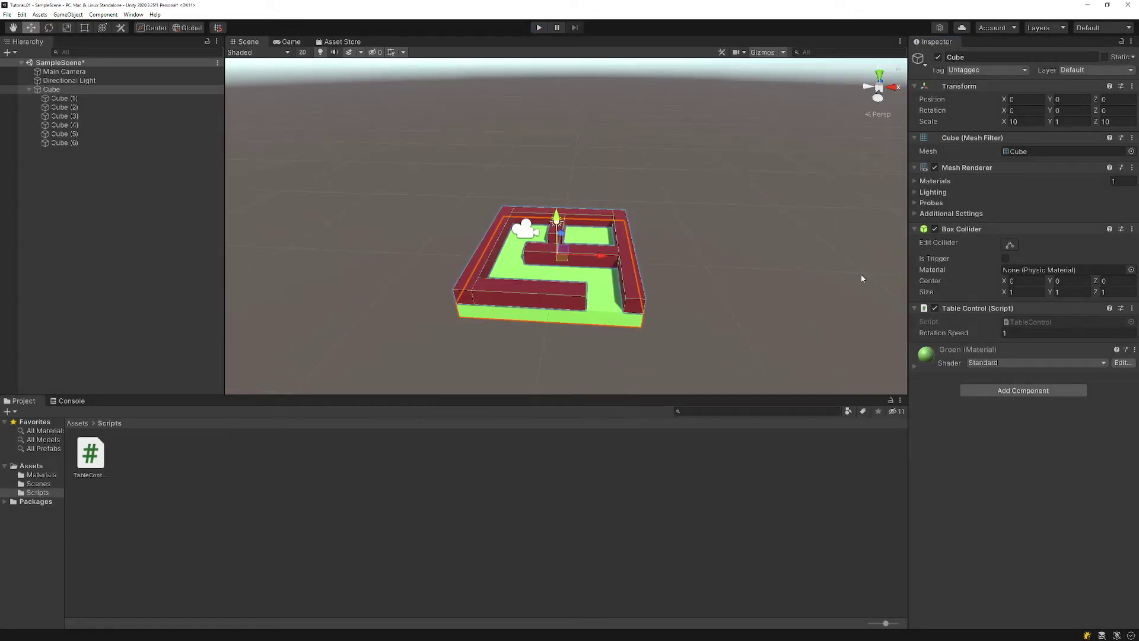
pyautogui.click(1014, 334)
pyautogui.click(503, 520)
# - Run the game again and tilt the maze table left and right
pyautogui.click(540, 28)
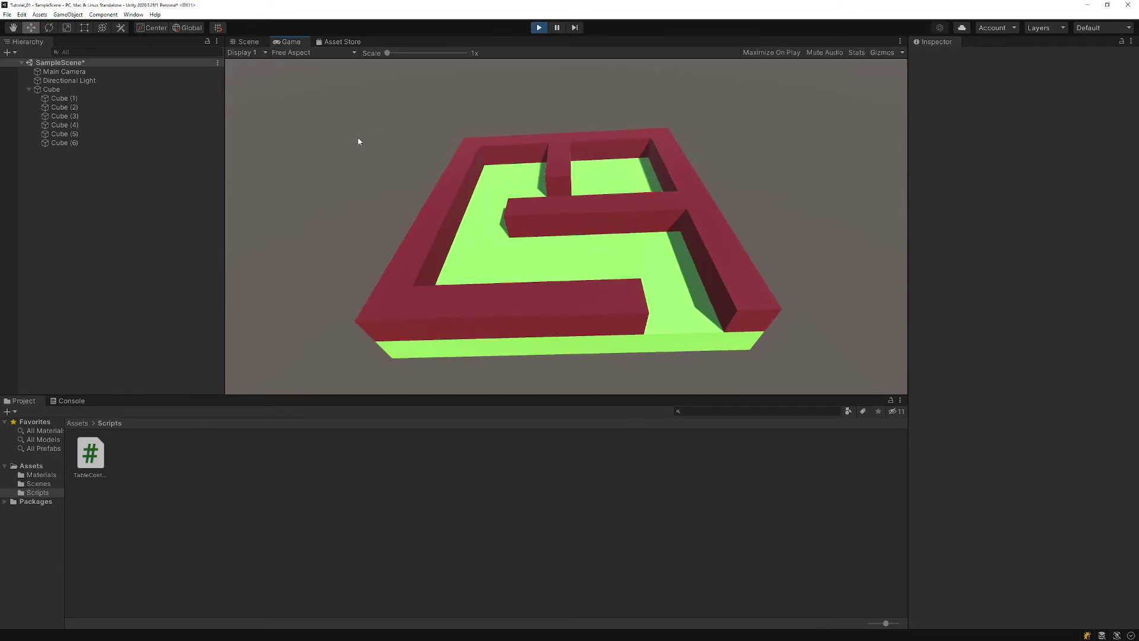
pyautogui.press('Left')
pyautogui.press('Right')
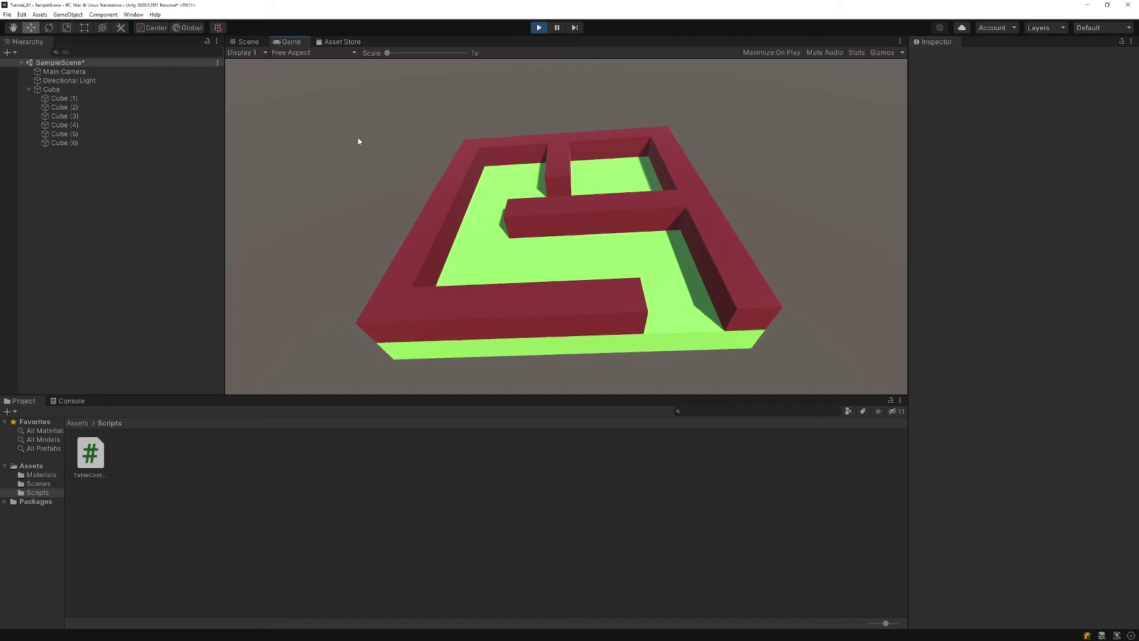
pyautogui.press('Right')
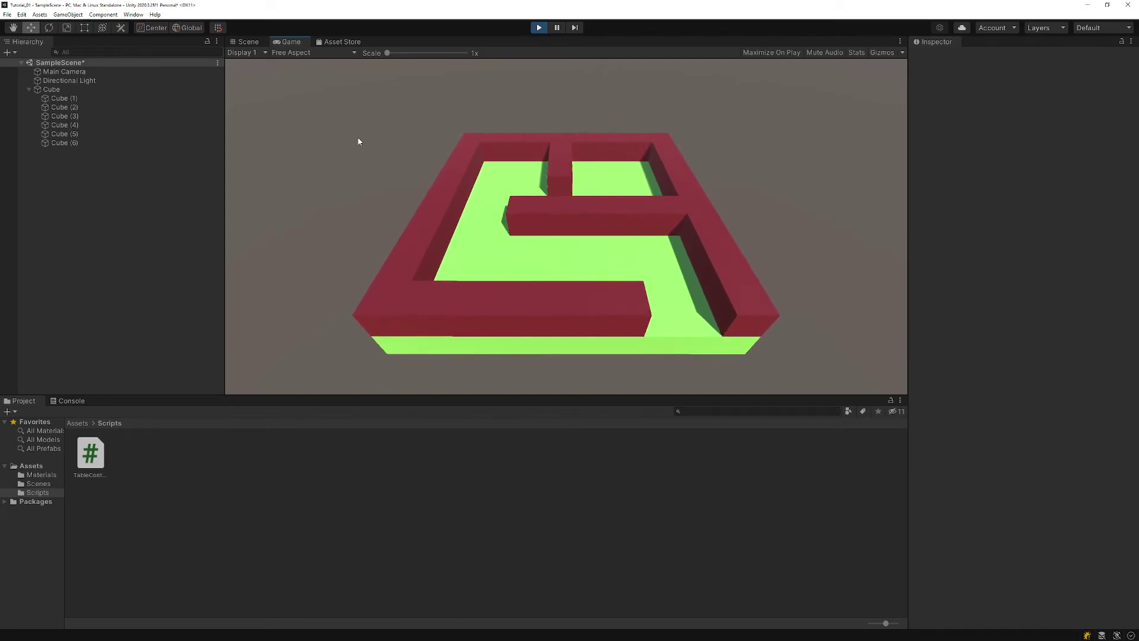
# - Stop the game and duplicate the left/right tilt block below itself in Update
pyautogui.click(539, 28)
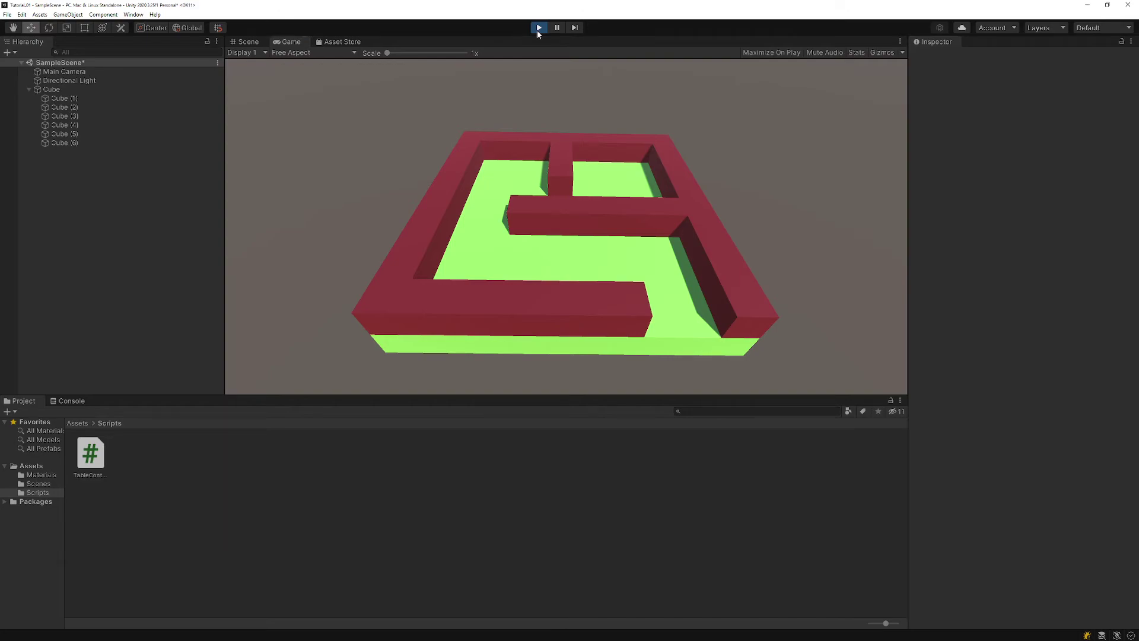
pyautogui.click(371, 496)
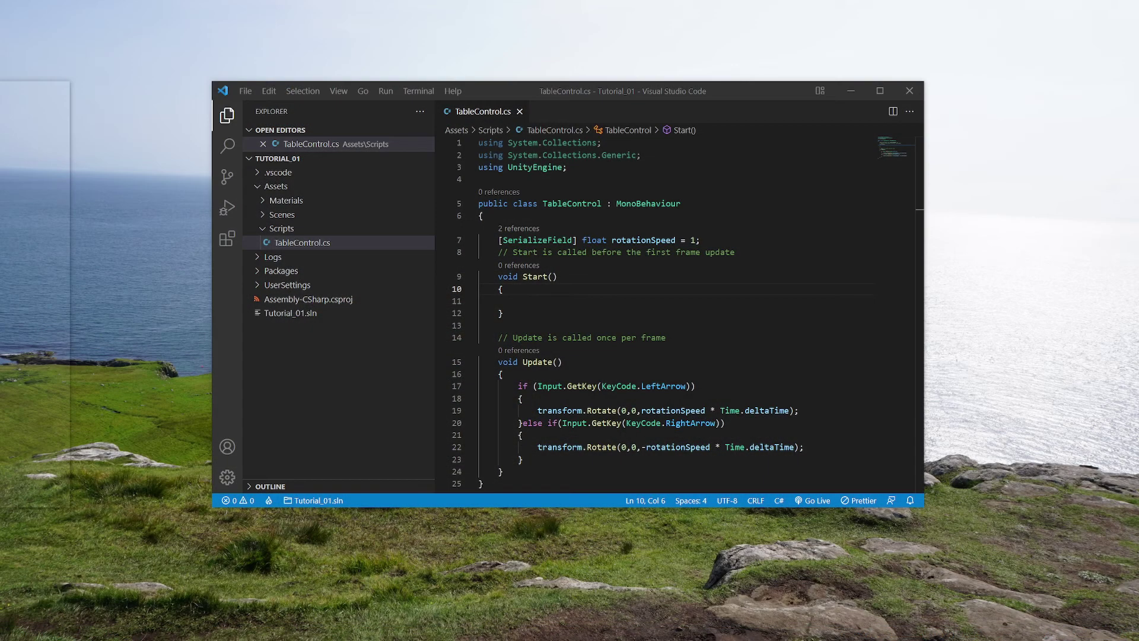
pyautogui.scroll(-2, 653, 326)
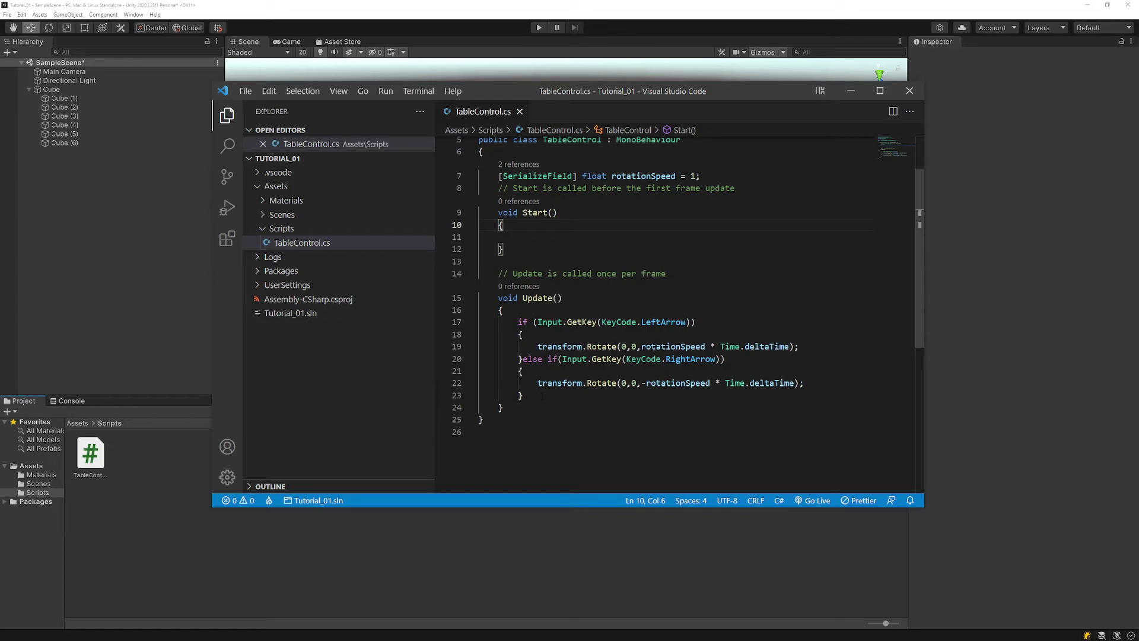
pyautogui.moveTo(542, 396); pyautogui.dragTo(466, 326)
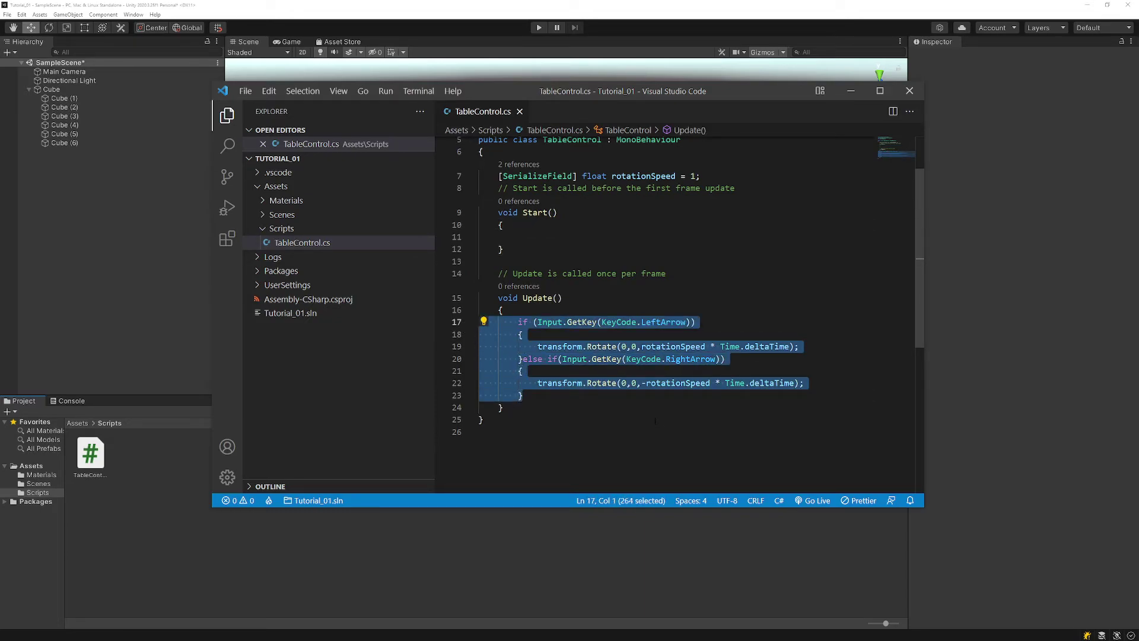
pyautogui.click(554, 397)
pyautogui.press('Return')
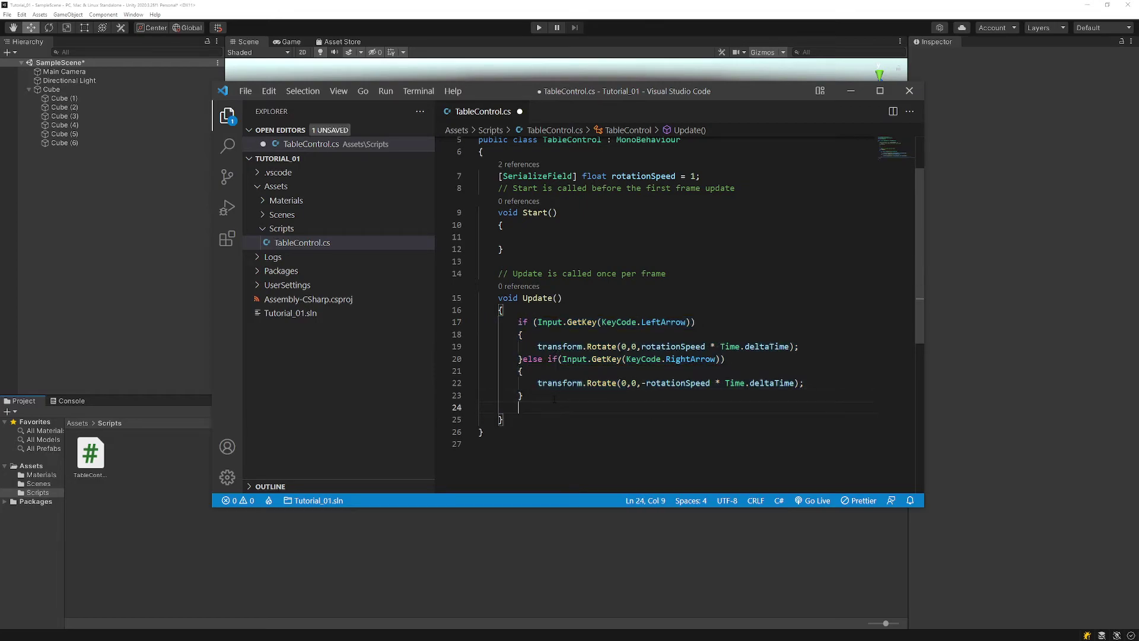
pyautogui.write('if (Input.GetKey(KeyCode.LeftArrow))         {             transform.Rotate(0,0,rotationSpeed * Time.deltaTime);         }else if(Input.GetKey(KeyCode.RightArrow))         {             transform.Rotate(0,0,-rotationSpeed * Time.deltaTime);         }')
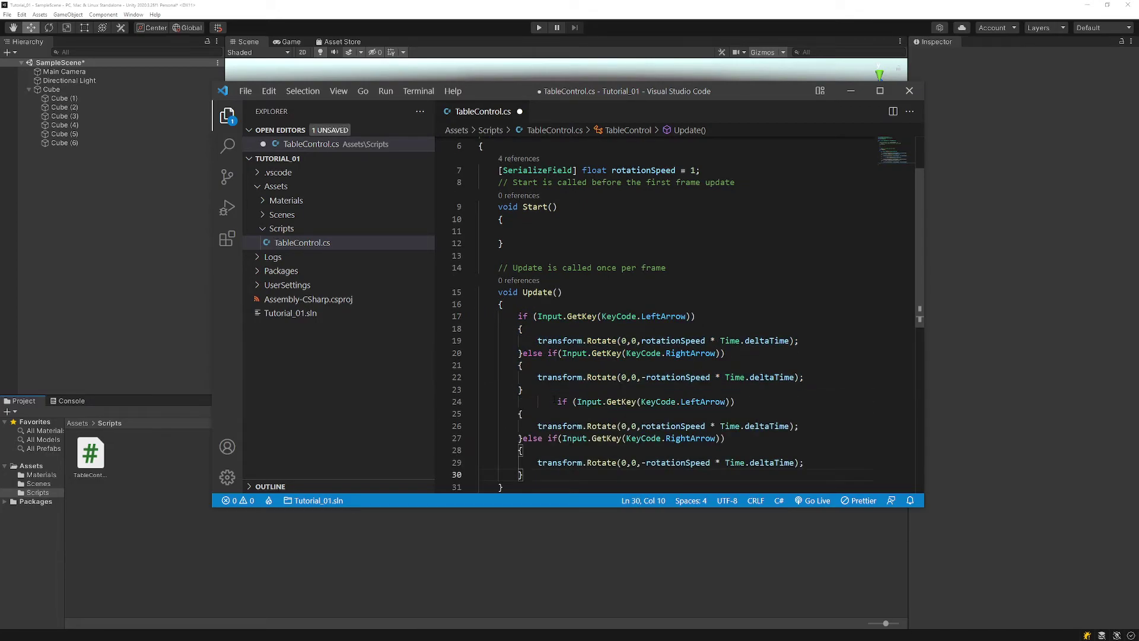
pyautogui.scroll(-2, 577, 420)
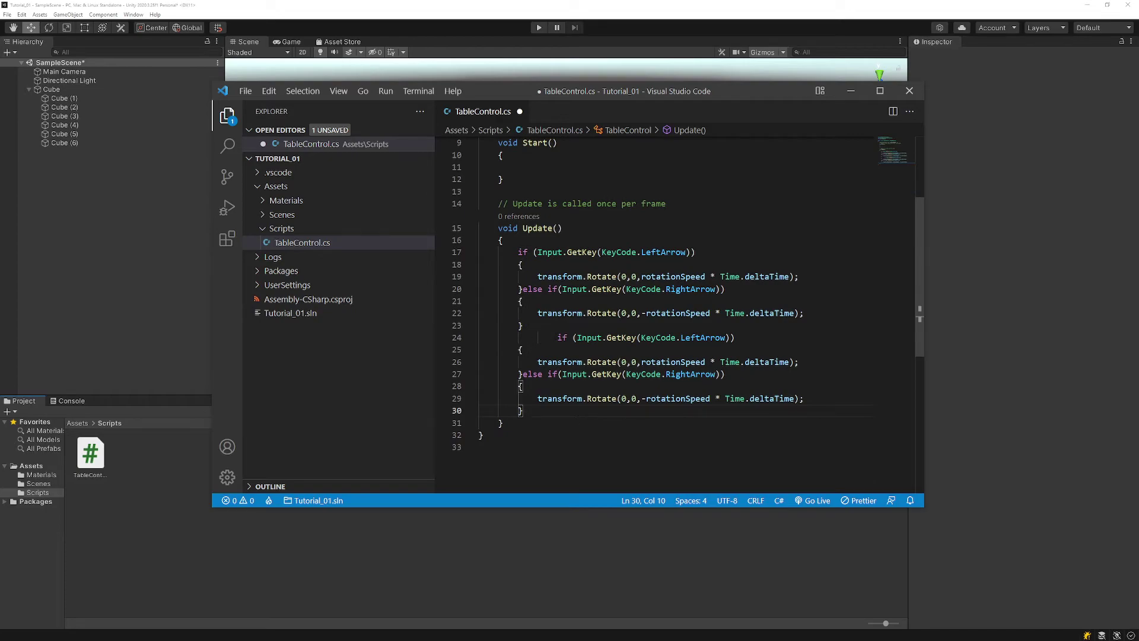
pyautogui.click(546, 325)
pyautogui.press('Return')
pyautogui.press('Return')
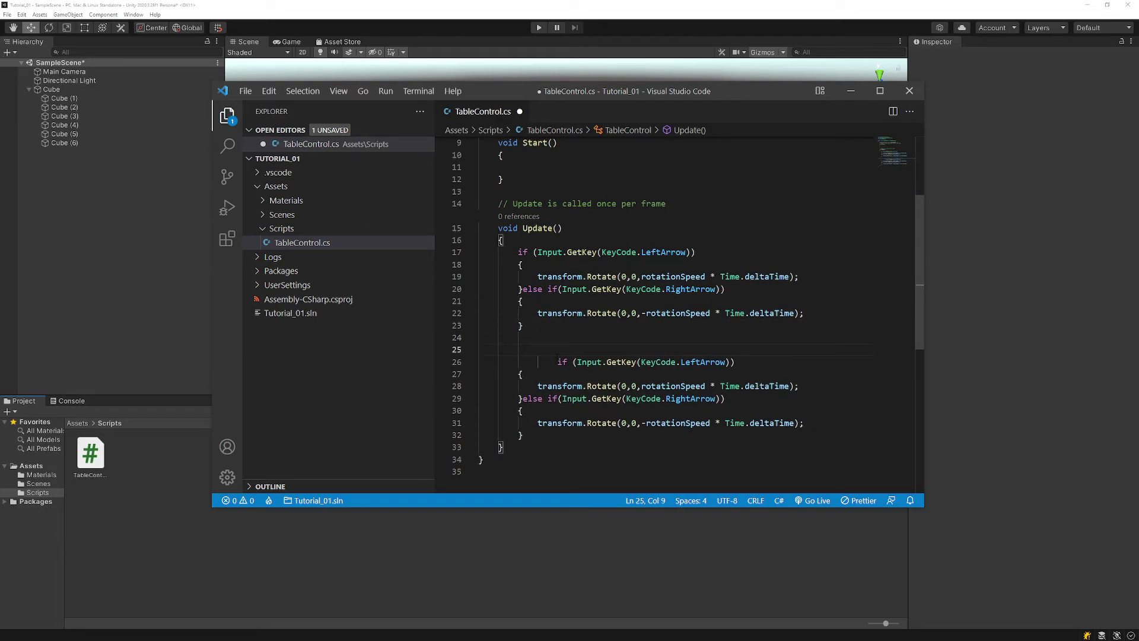
pyautogui.moveTo(558, 361); pyautogui.dragTo(553, 361)
pyautogui.hotkey('shift', 'Tab')
pyautogui.hotkey('shift', 'Tab')
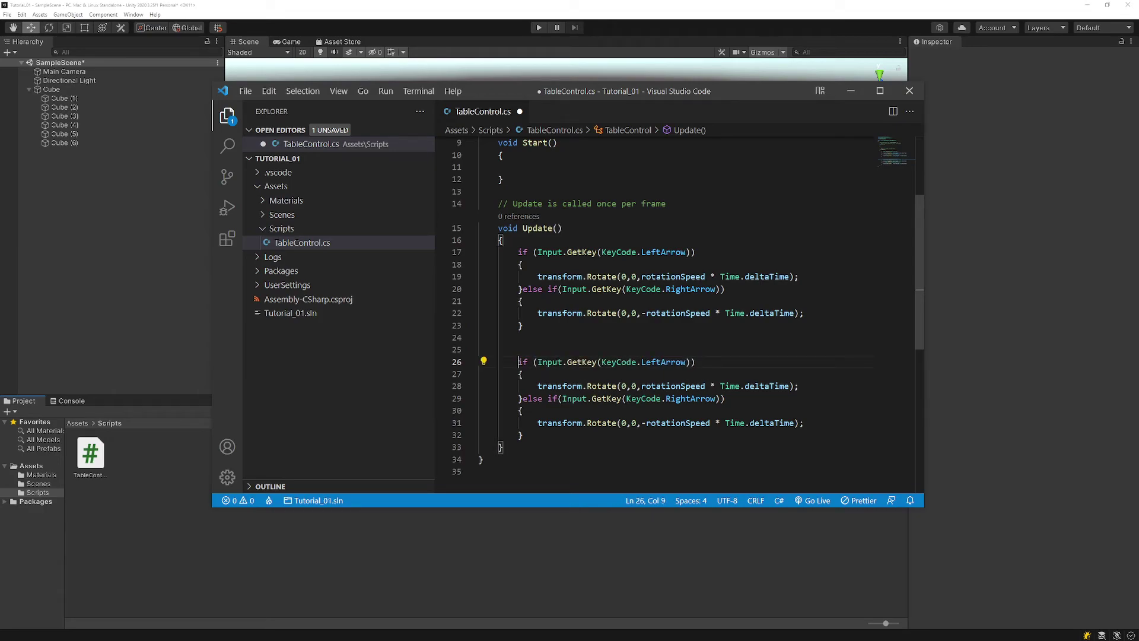
# - Change the copied block's keys to KeyCode.UpArrow and KeyCode.DownArrow
pyautogui.doubleClick(664, 362)
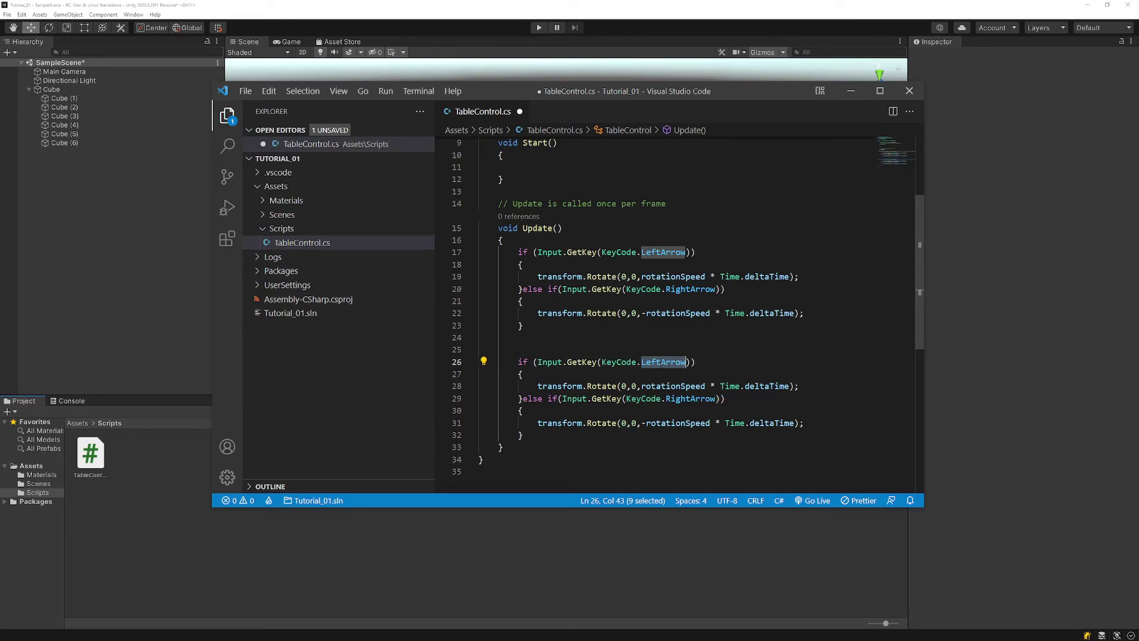
pyautogui.write('Up')
pyautogui.press('Return')
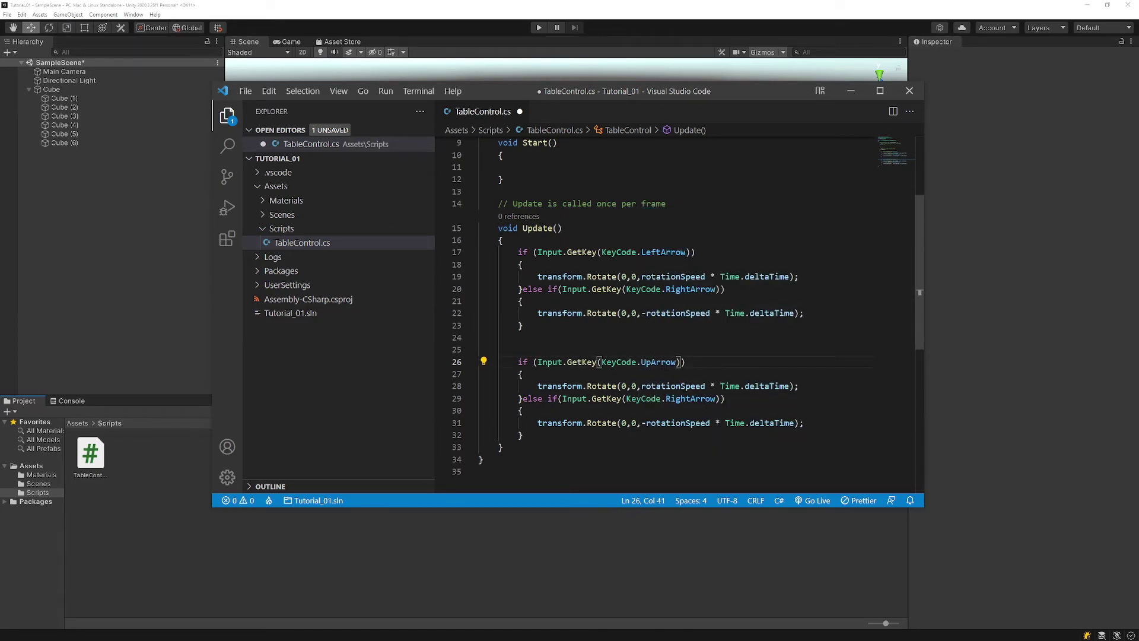
pyautogui.doubleClick(690, 398)
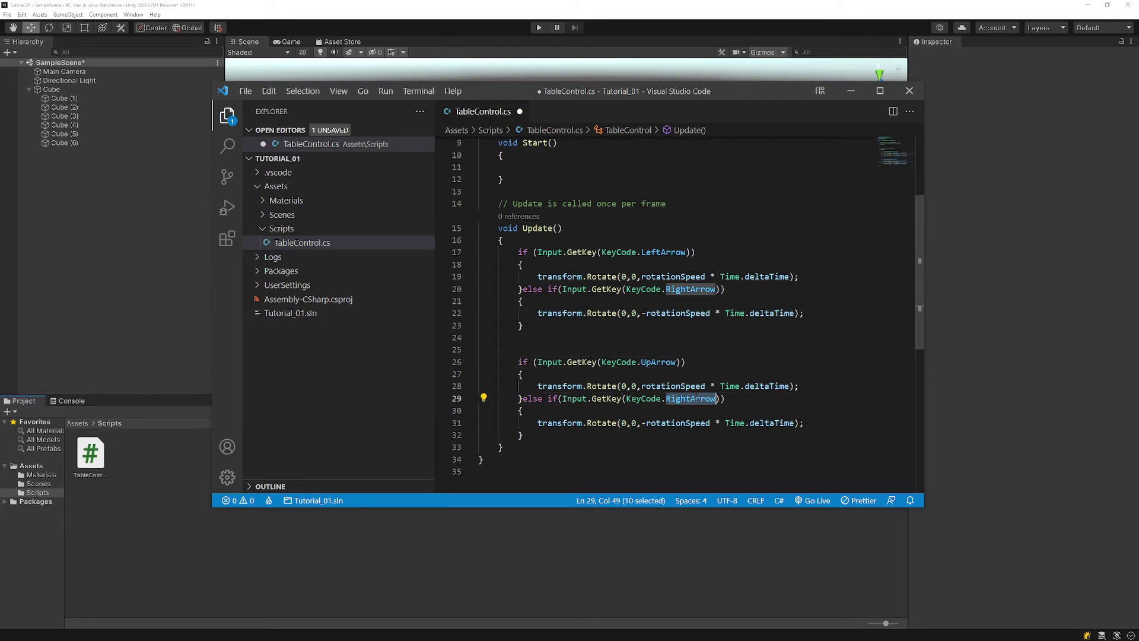
pyautogui.write('de.Do')
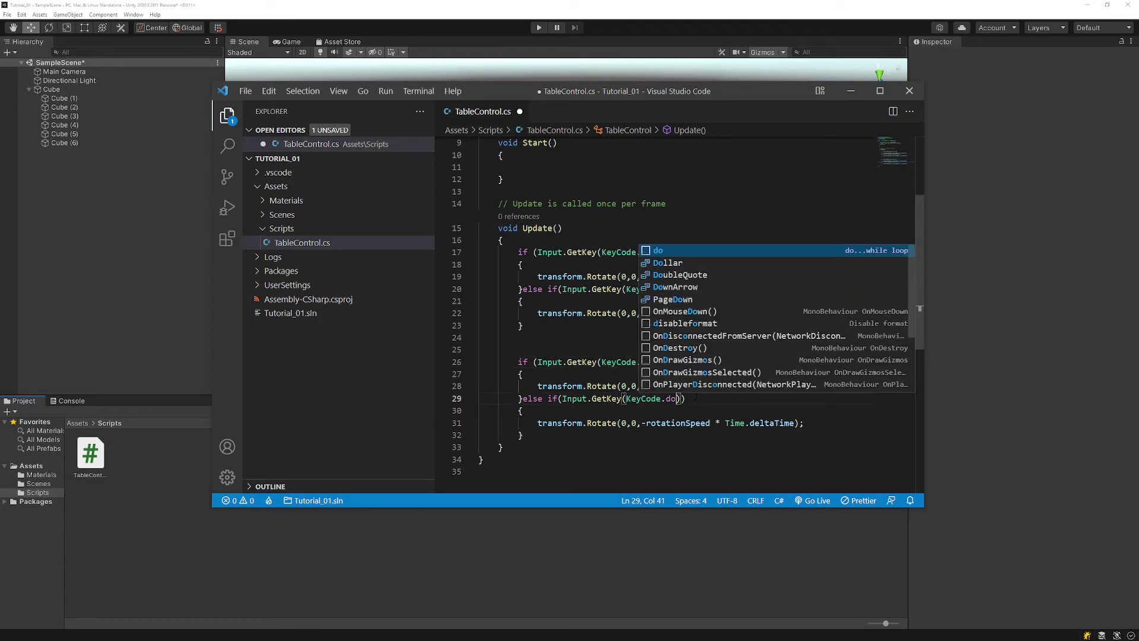
pyautogui.write('w')
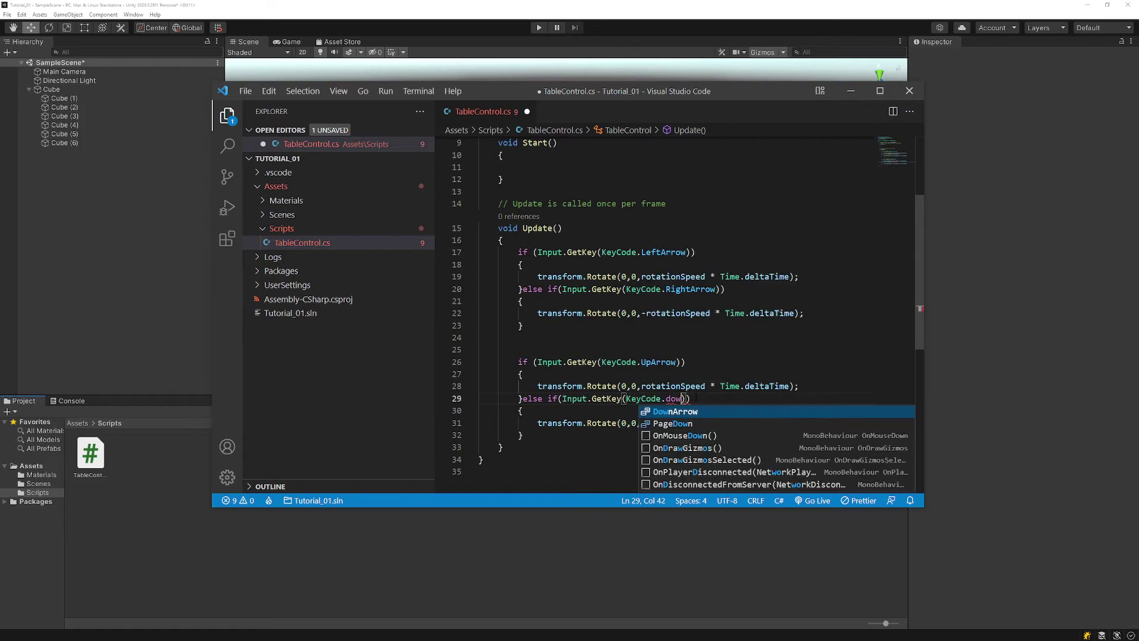
pyautogui.press('Return')
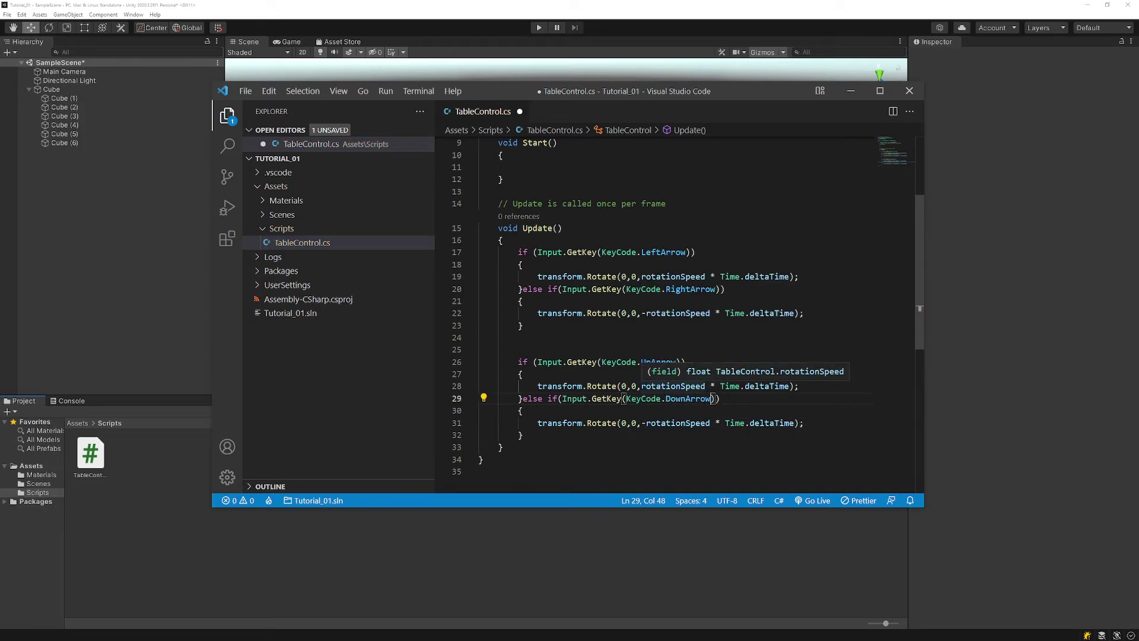
# - Move both copied rotation amounts to the X axis and save the script
pyautogui.moveTo(641, 386); pyautogui.dragTo(791, 386)
pyautogui.hotkey('ctrl', 'c')
pyautogui.press('BackSpace')
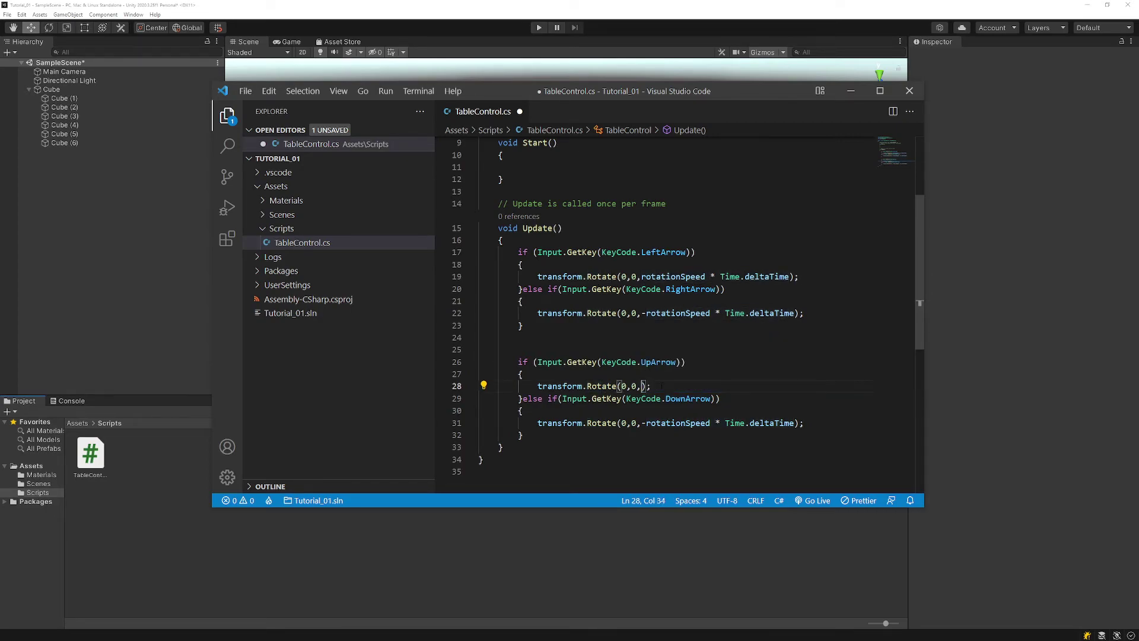
pyautogui.hotkey('shift', 'Left')
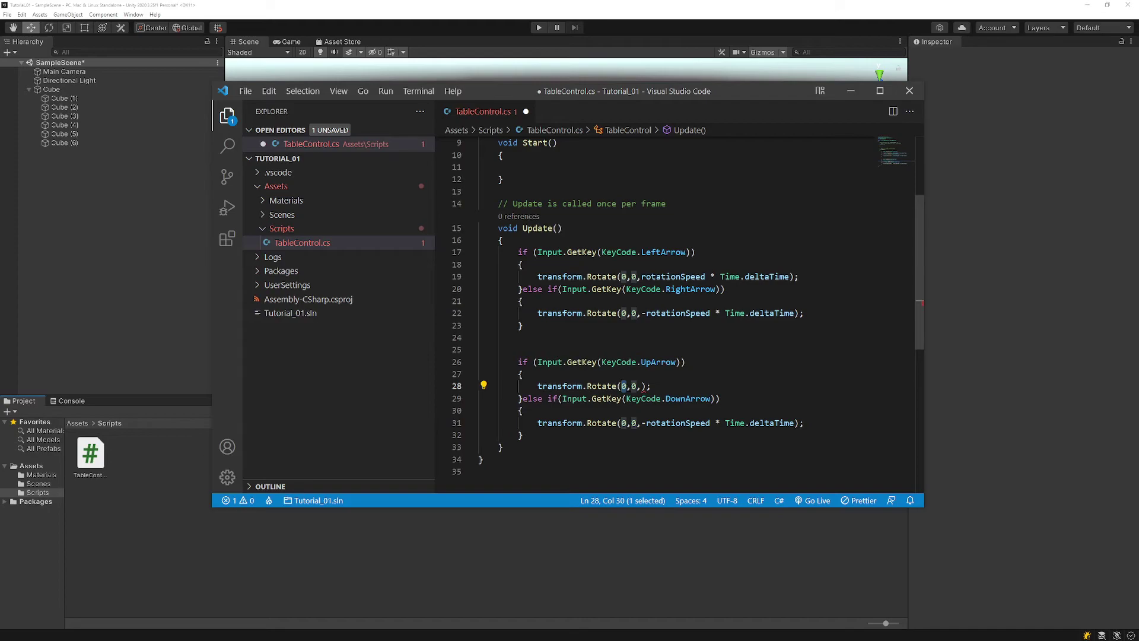
pyautogui.hotkey('ctrl', 'v')
pyautogui.write('0')
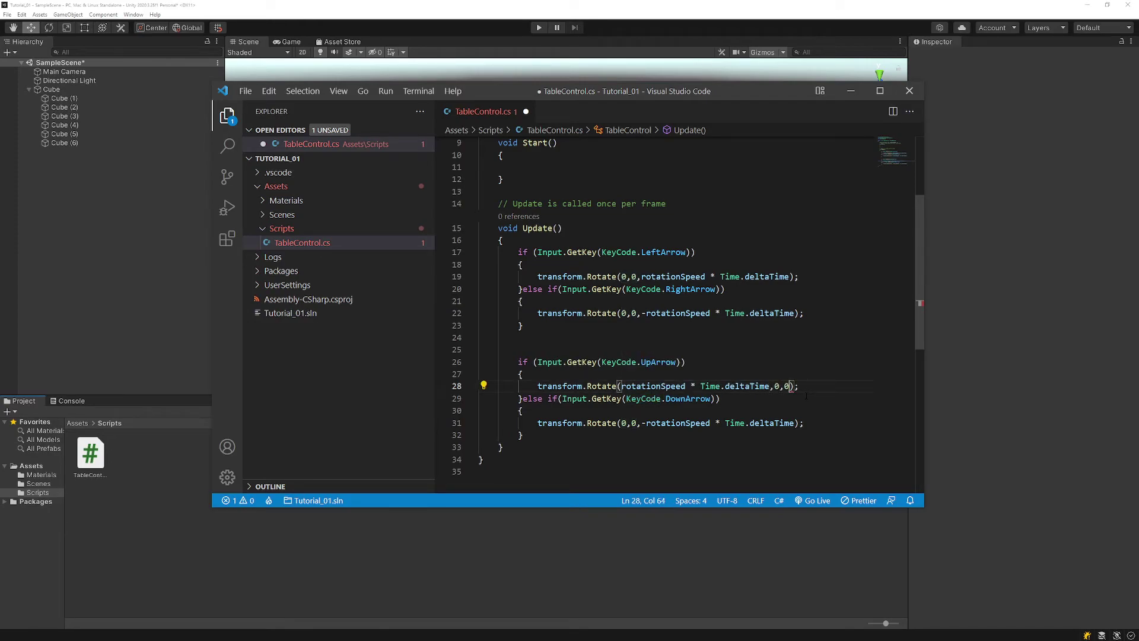
pyautogui.click(725, 461)
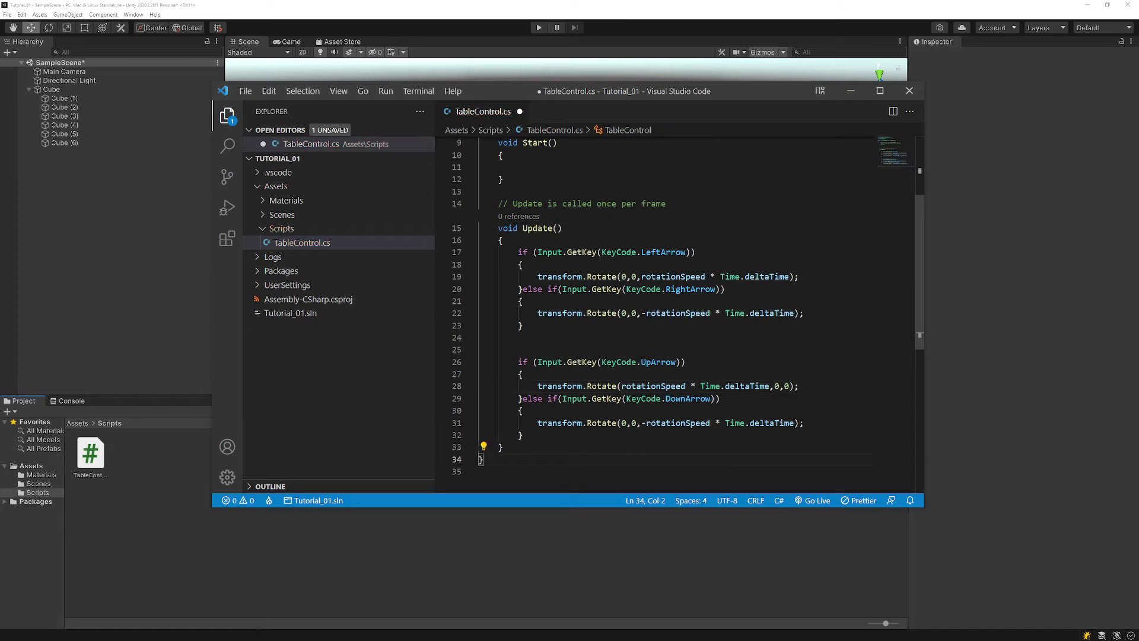
pyautogui.moveTo(642, 423); pyautogui.dragTo(795, 423)
pyautogui.hotkey('ctrl', 'c')
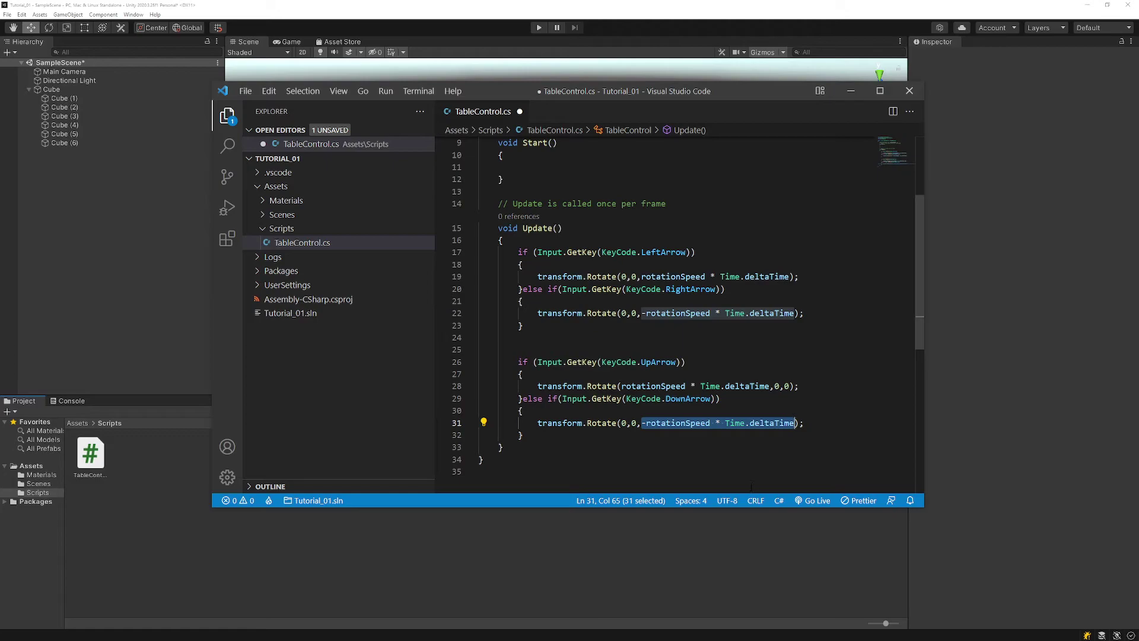
pyautogui.press('BackSpace')
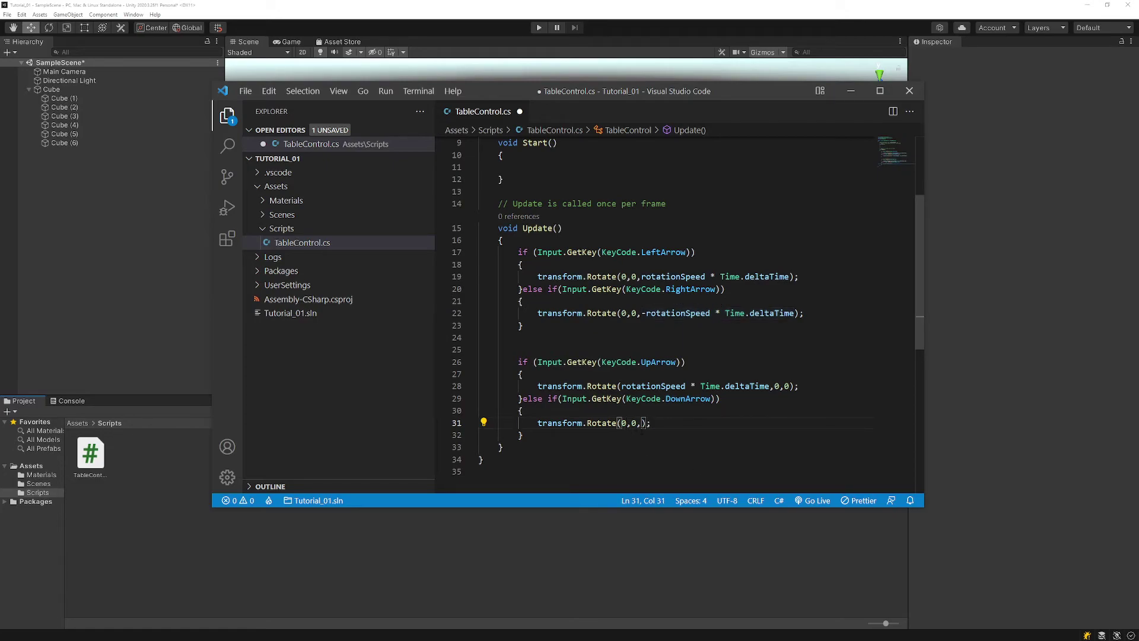
pyautogui.press('BackSpace')
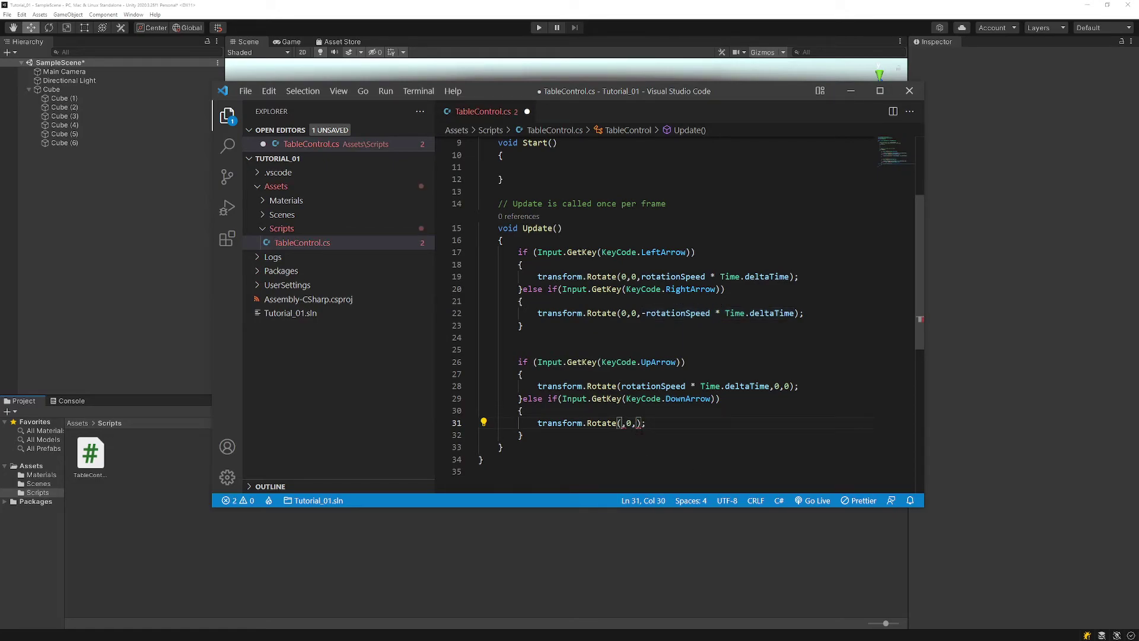
pyautogui.hotkey('ctrl', 'v')
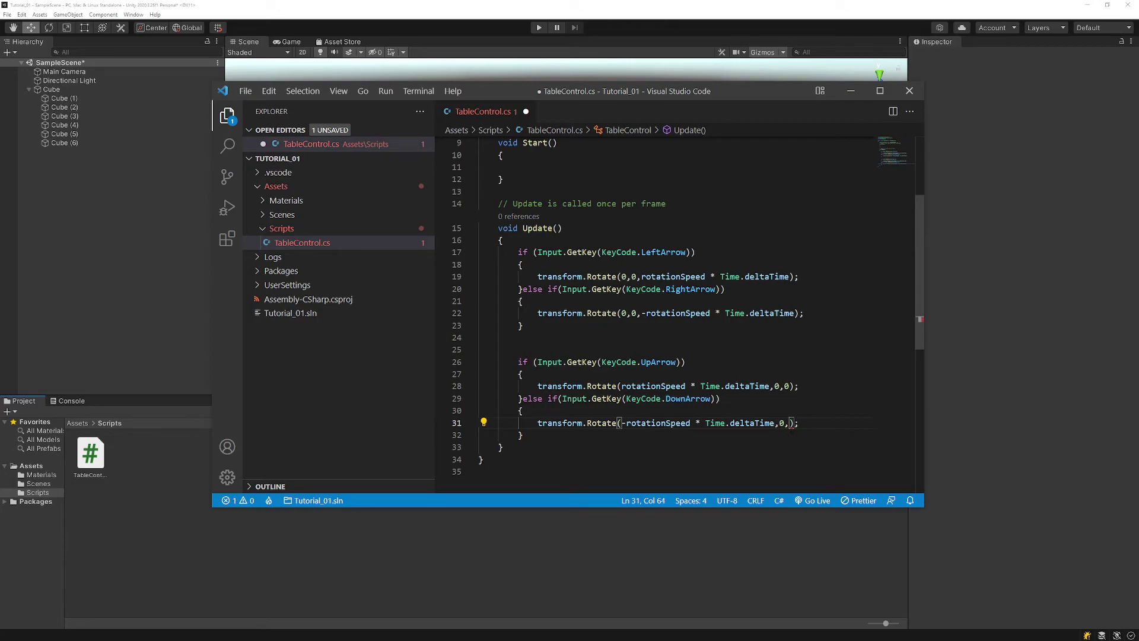
pyautogui.write('0')
pyautogui.click(766, 447)
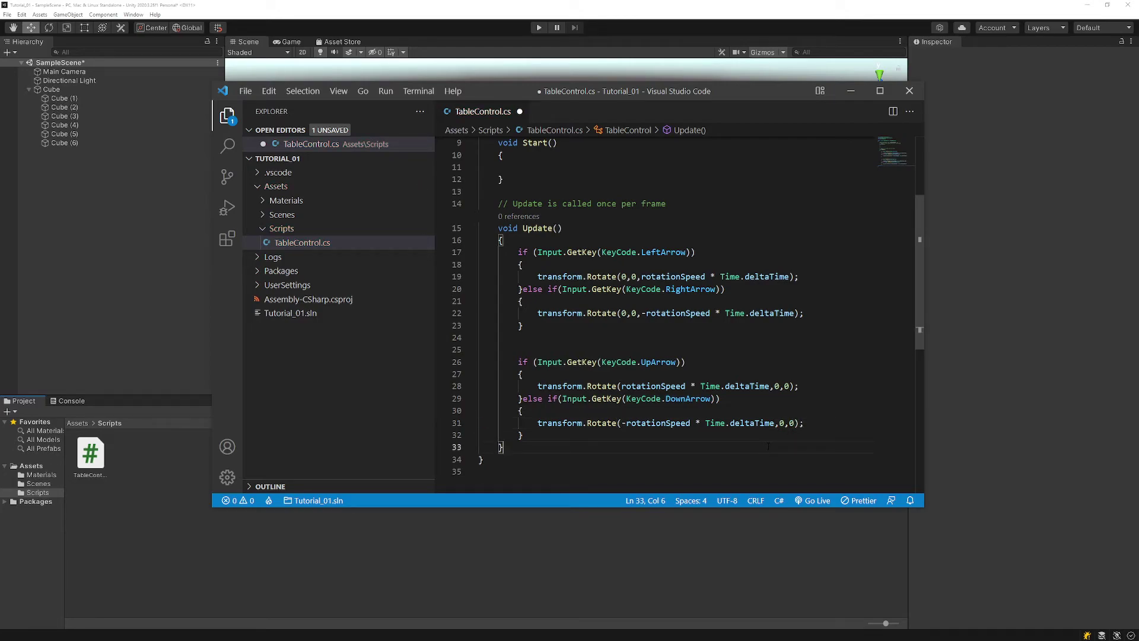
pyautogui.hotkey('ctrl', 's')
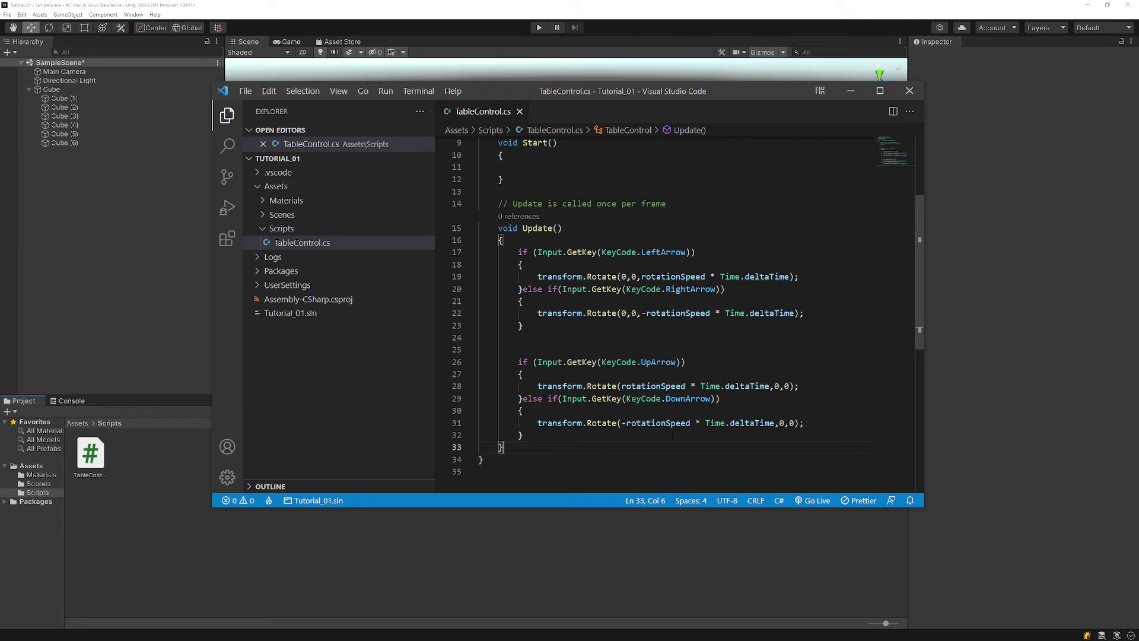
# - Play the scene, tilt the board with the Left, Right, Up and Down arrows, then stop
pyautogui.click(613, 560)
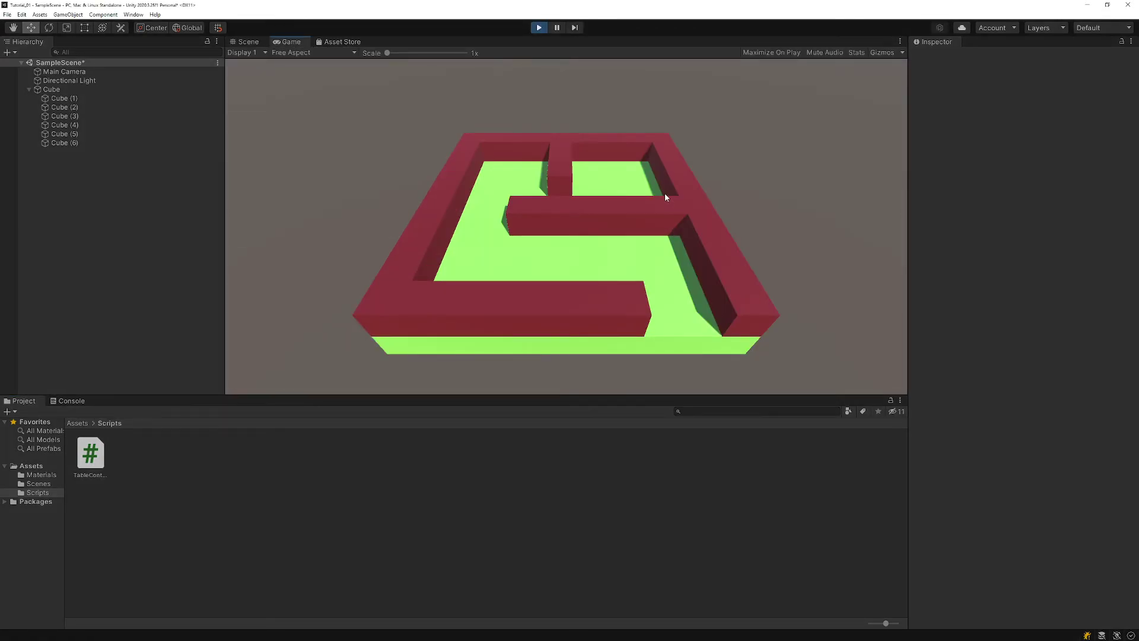
pyautogui.press('Left')
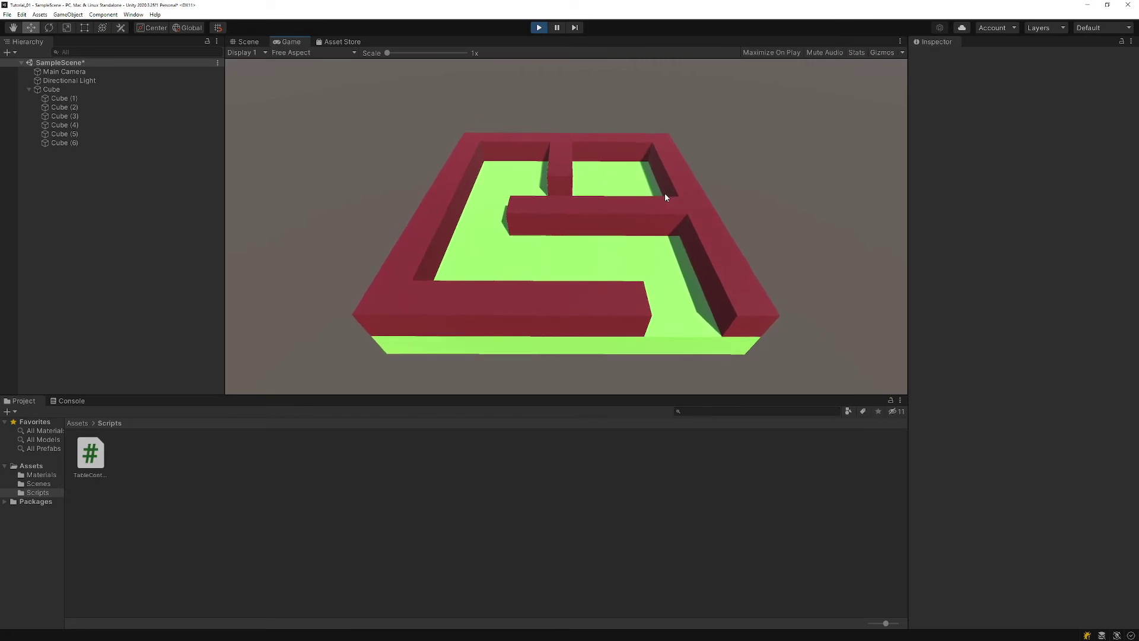
pyautogui.press('Up')
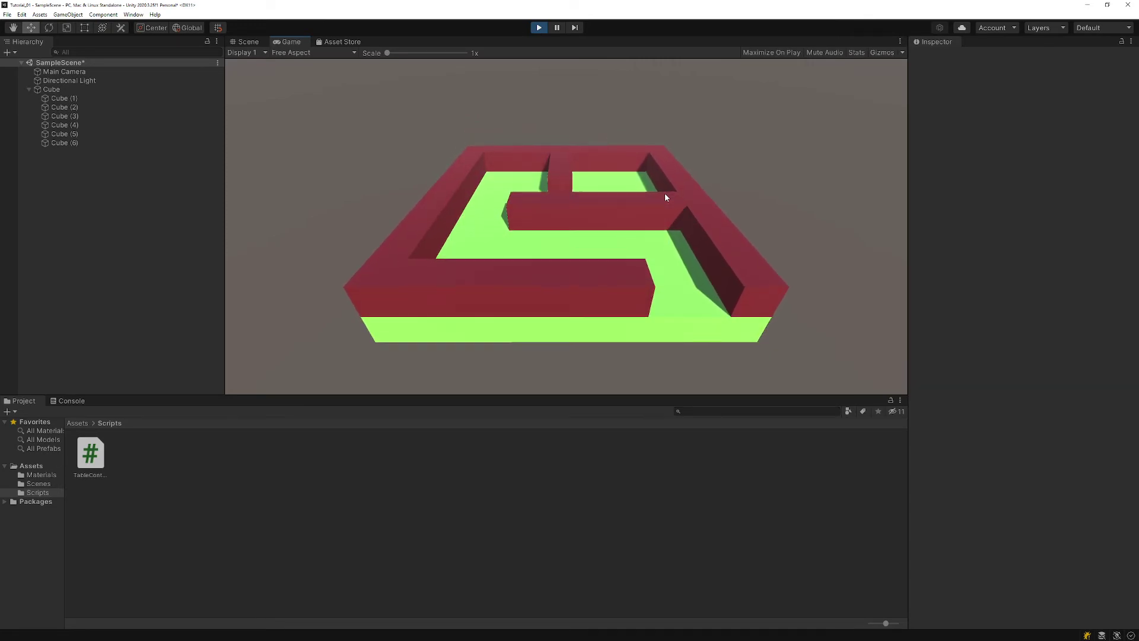
pyautogui.press('Down')
pyautogui.press('Left')
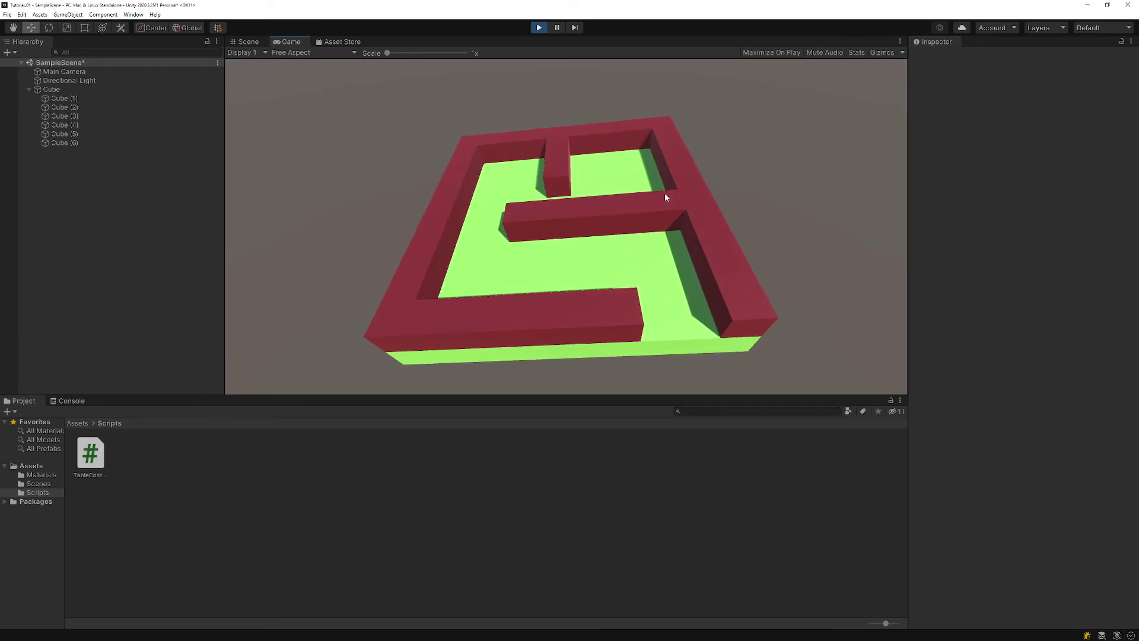
pyautogui.press('Right')
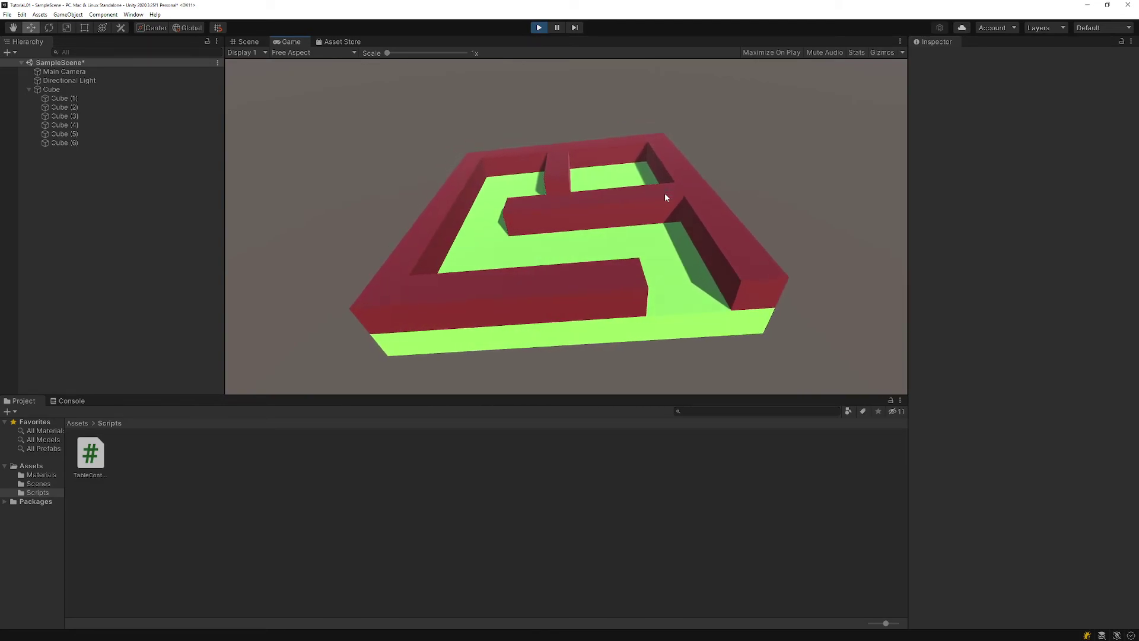
pyautogui.press('Left')
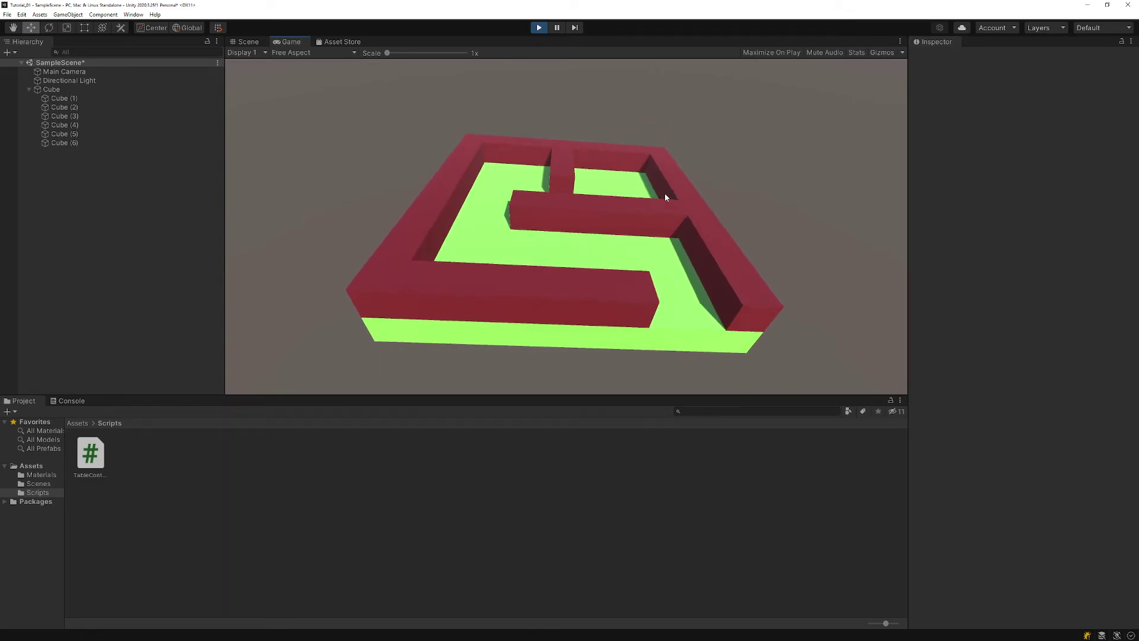
pyautogui.press('Right')
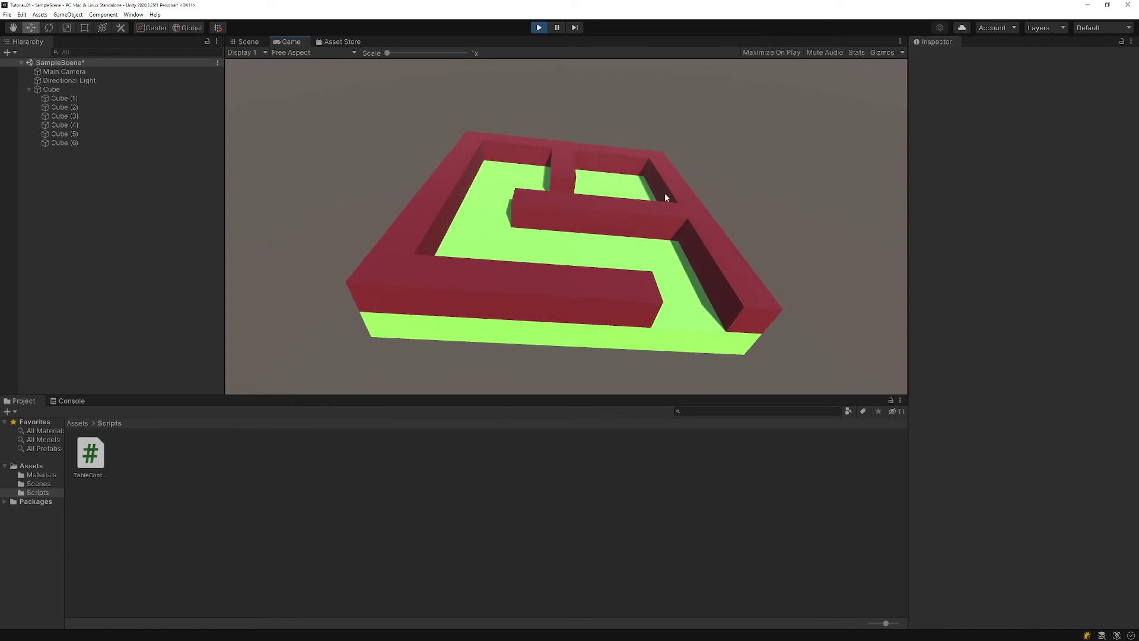
pyautogui.press('Right')
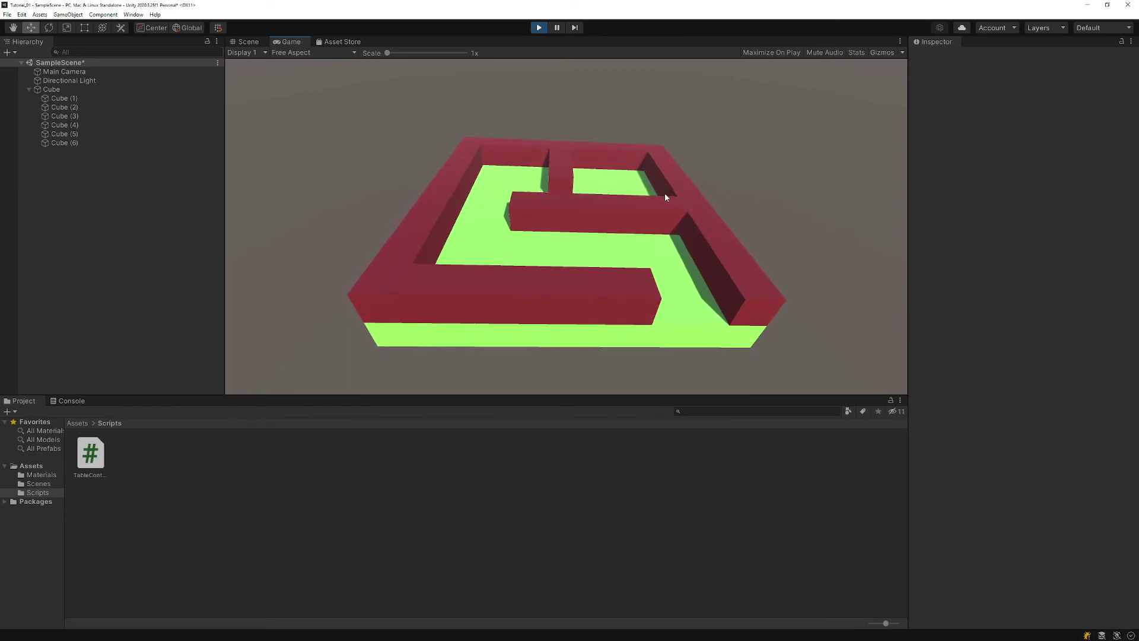
pyautogui.press('Down')
pyautogui.click(540, 28)
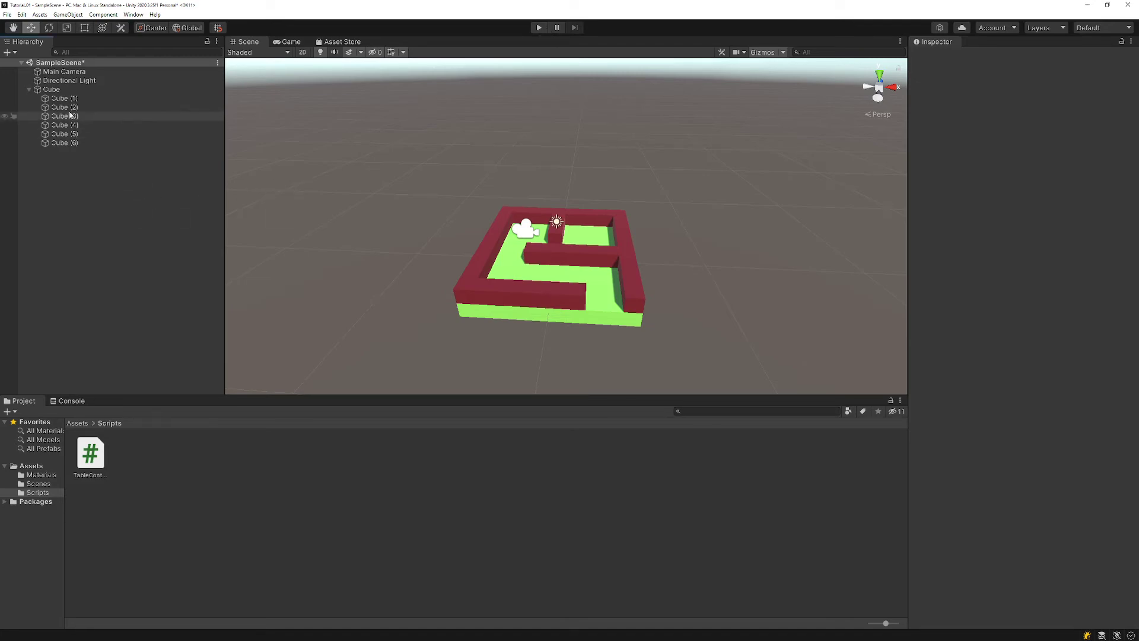
# - Collapse the Cube's wall children and create a new 3D Sphere in the Hierarchy
pyautogui.click(29, 90)
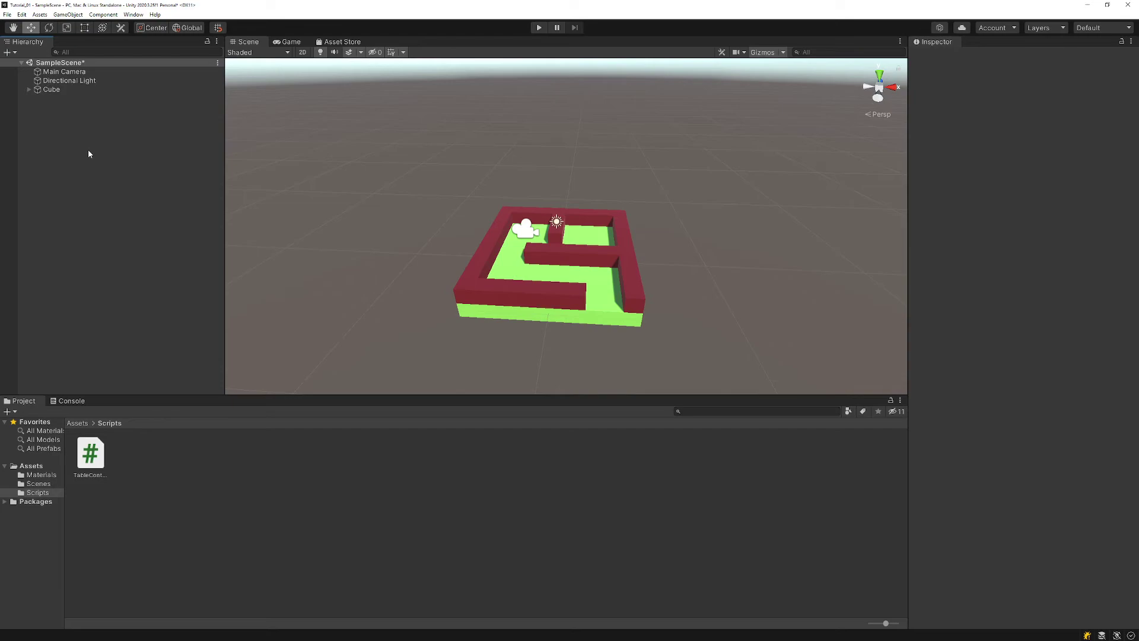
pyautogui.rightClick(74, 119)
pyautogui.moveTo(130, 242)
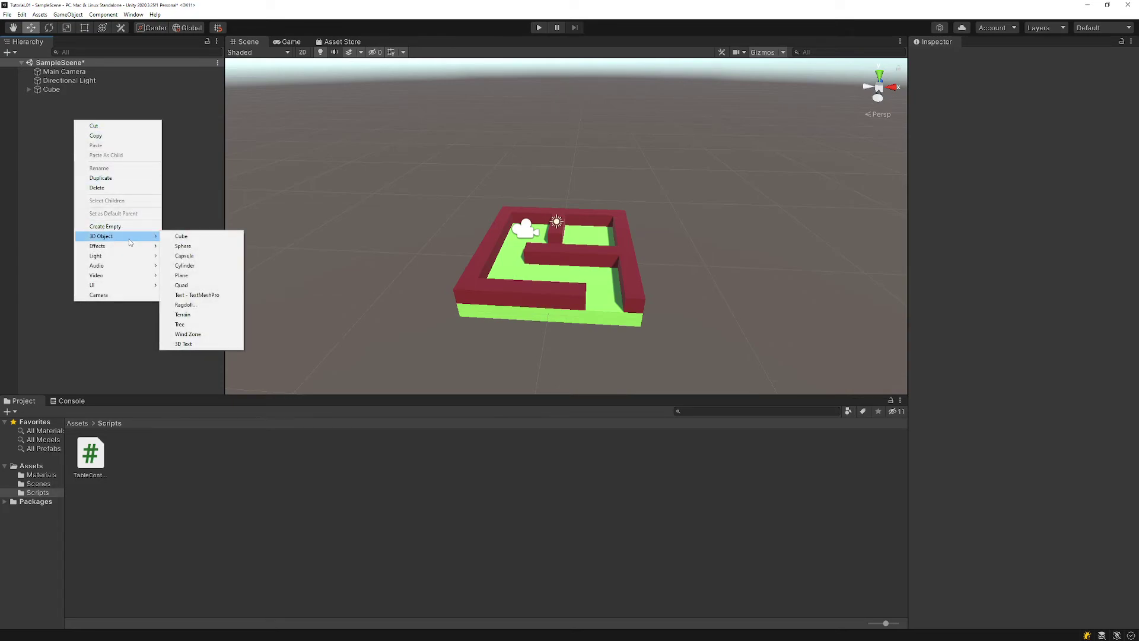
pyautogui.click(205, 250)
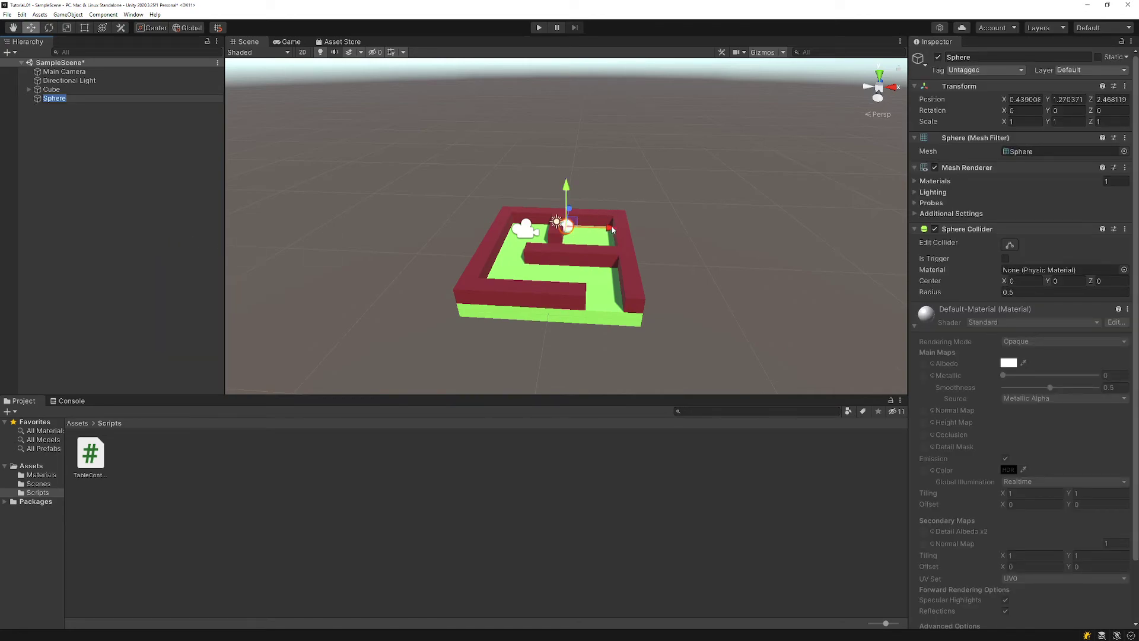
# - Move the sphere above the maze board to X 2.28, Y 2.34
pyautogui.moveTo(615, 226)
pyautogui.mouseDown()
pyautogui.moveTo(638, 227)
pyautogui.moveTo(600, 183)
pyautogui.mouseUp()
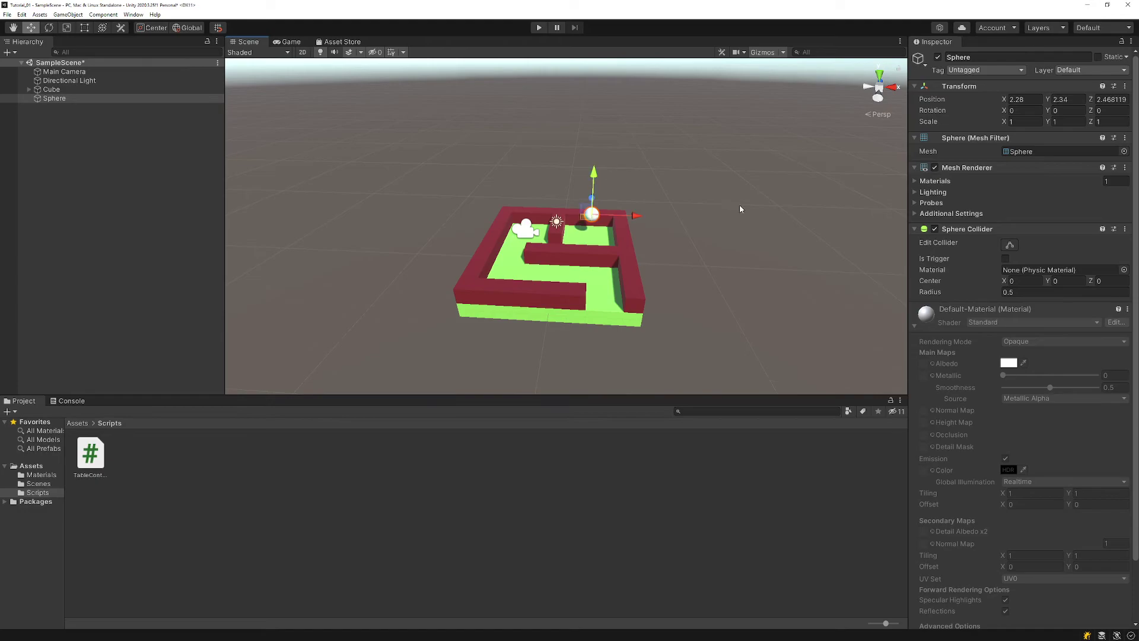
pyautogui.moveTo(740, 204); pyautogui.dragTo(759, 282, button='middle')
pyautogui.keyDown('alt'); pyautogui.moveTo(758, 282); pyautogui.dragTo(509, 181); pyautogui.keyUp('alt')
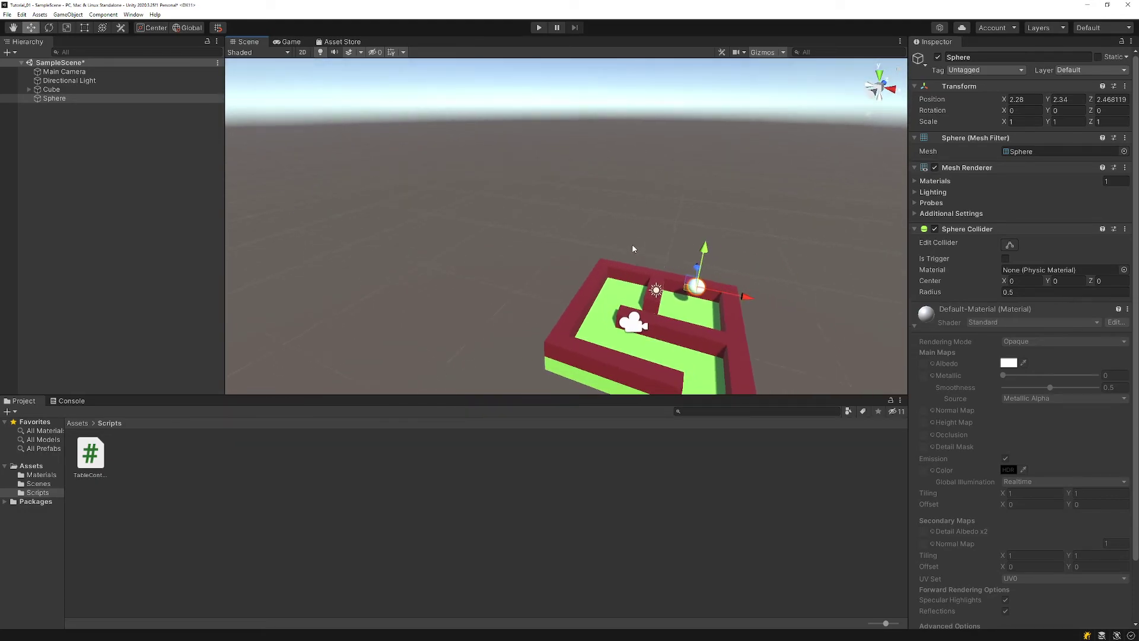
pyautogui.moveTo(509, 181); pyautogui.dragTo(529, 194, button='middle')
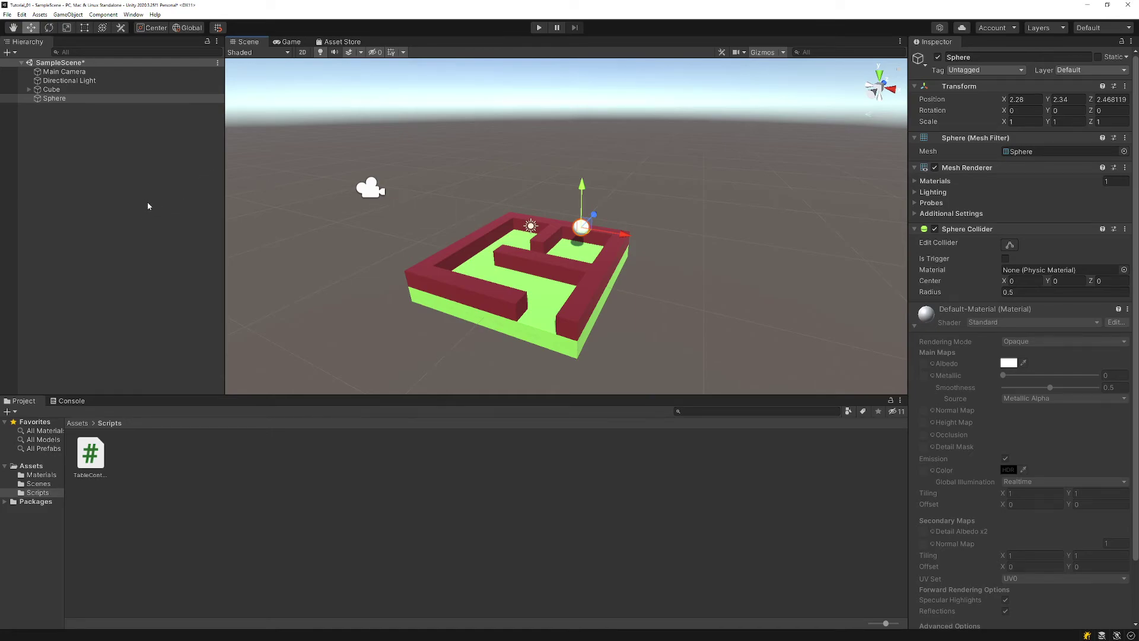
pyautogui.click(119, 202)
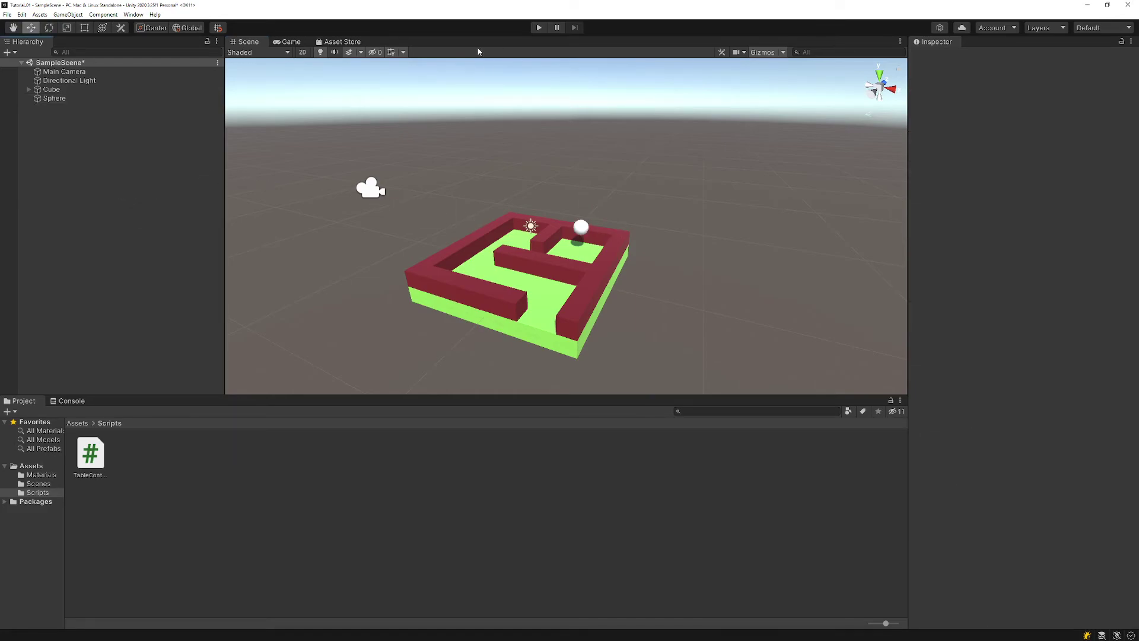
# - Play-test the scene to see the sphere hanging motionless, then select the Sphere
pyautogui.click(539, 29)
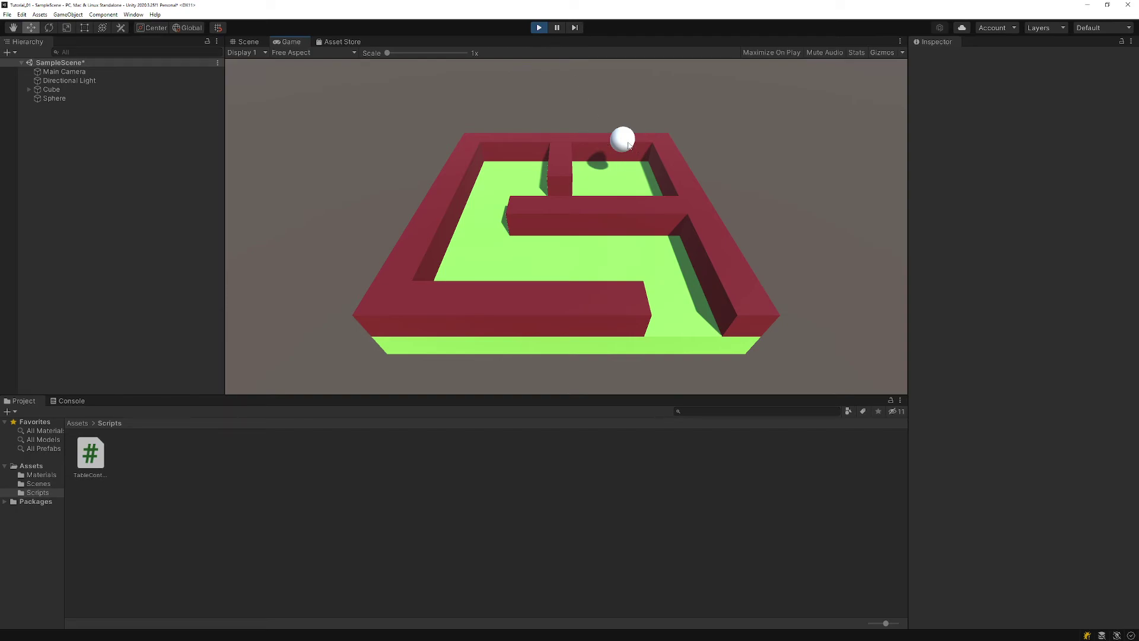
pyautogui.click(539, 27)
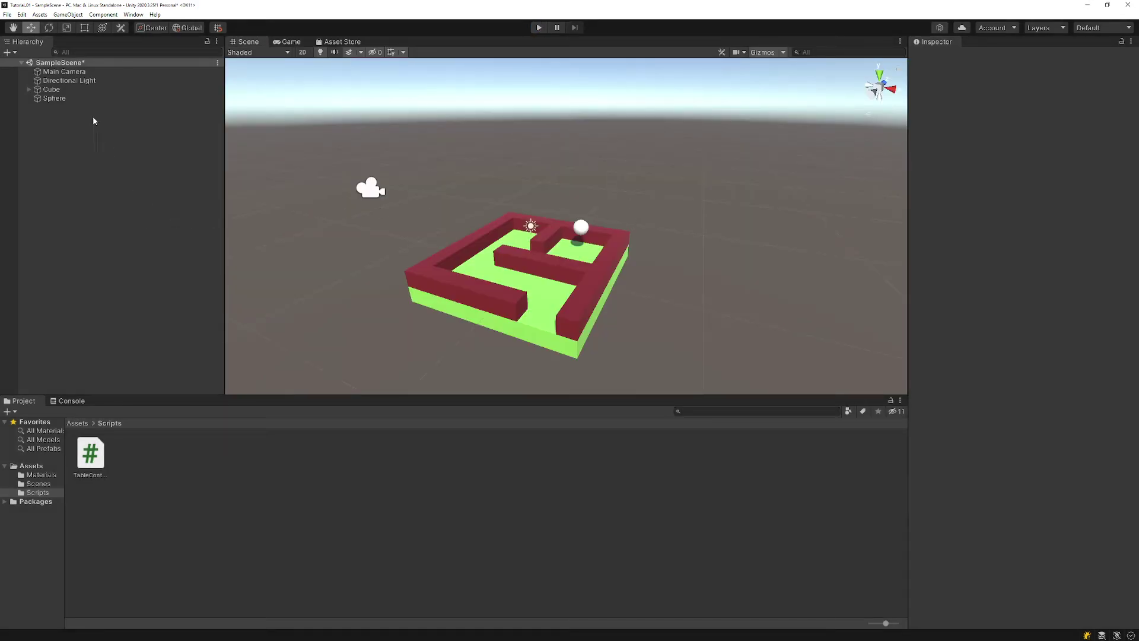
pyautogui.click(89, 99)
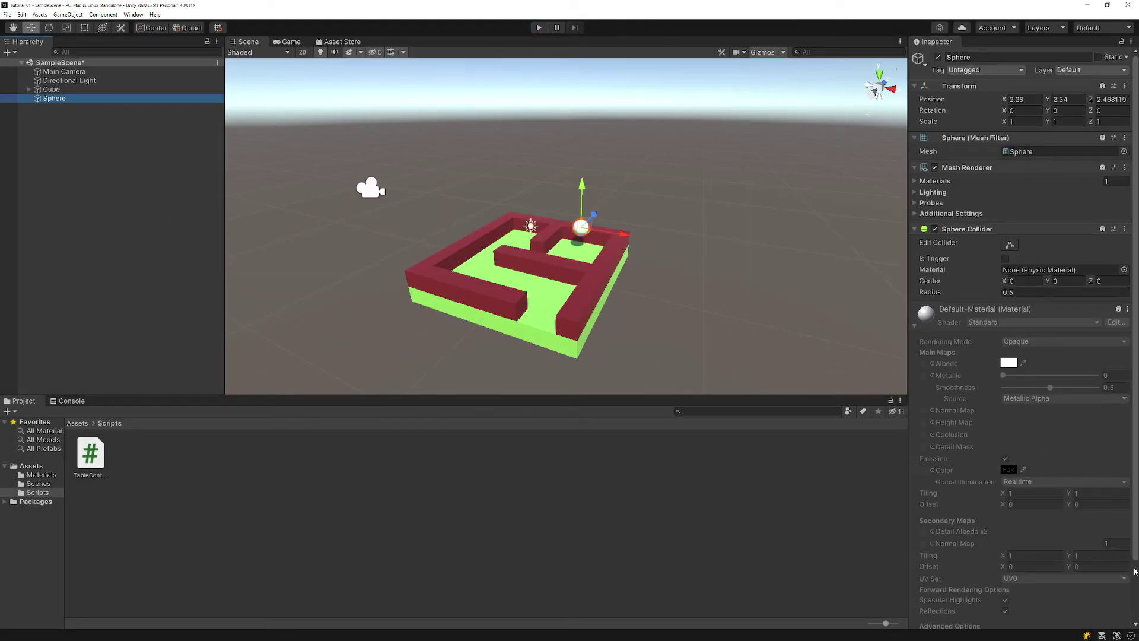
# - Add a Rigidbody component (search 'rig') to the Sphere, with Use Gravity on and mass 1
pyautogui.click(1135, 571)
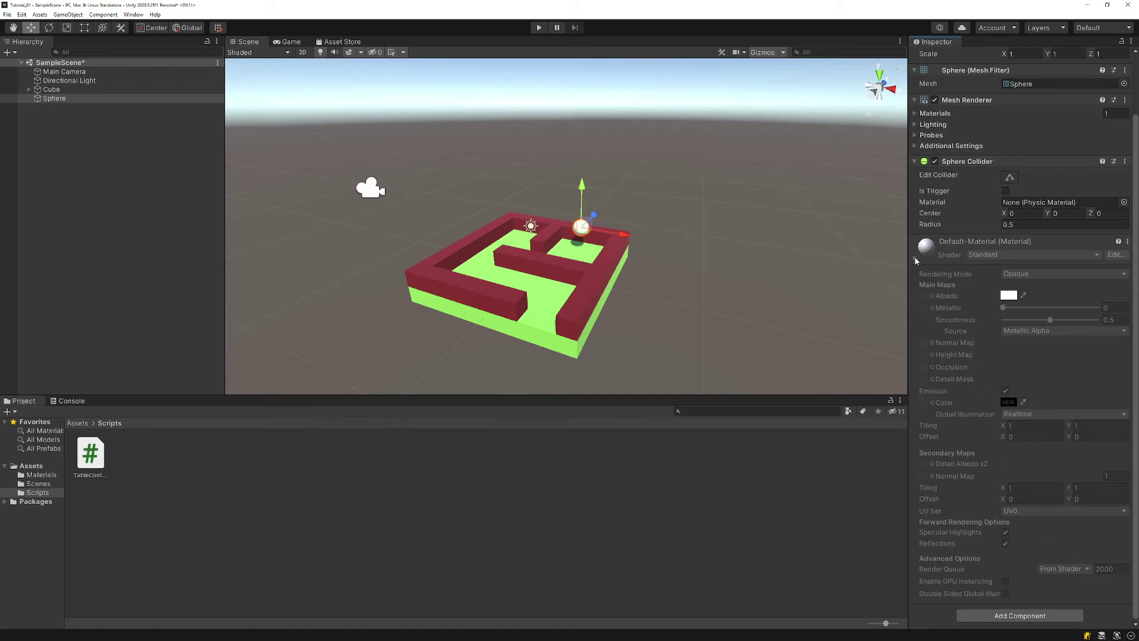
pyautogui.click(915, 259)
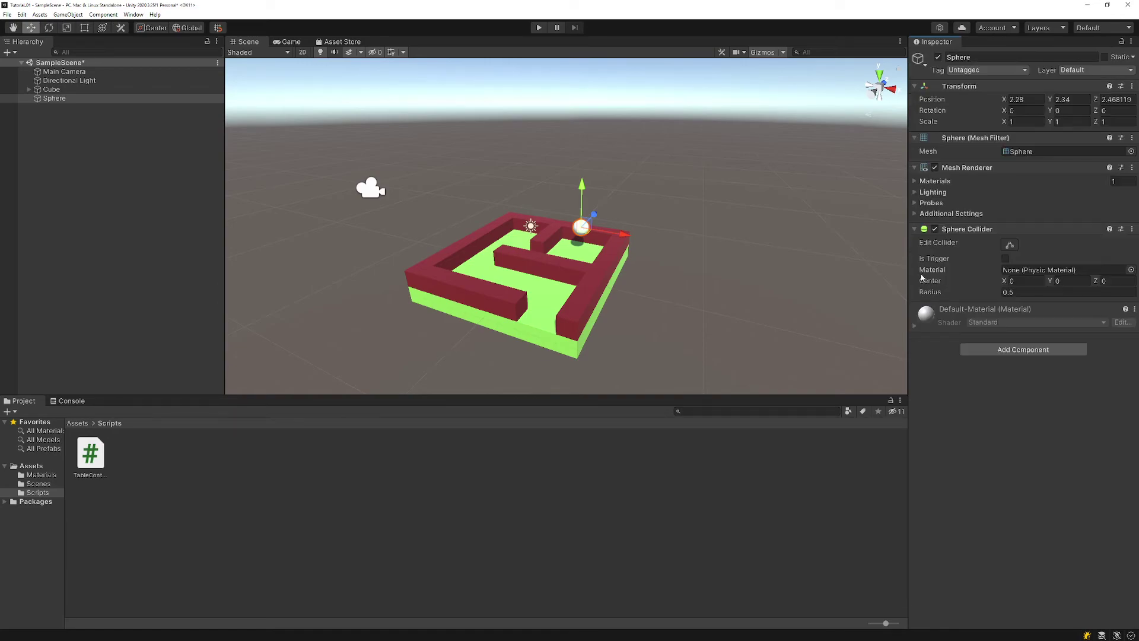
pyautogui.click(1016, 350)
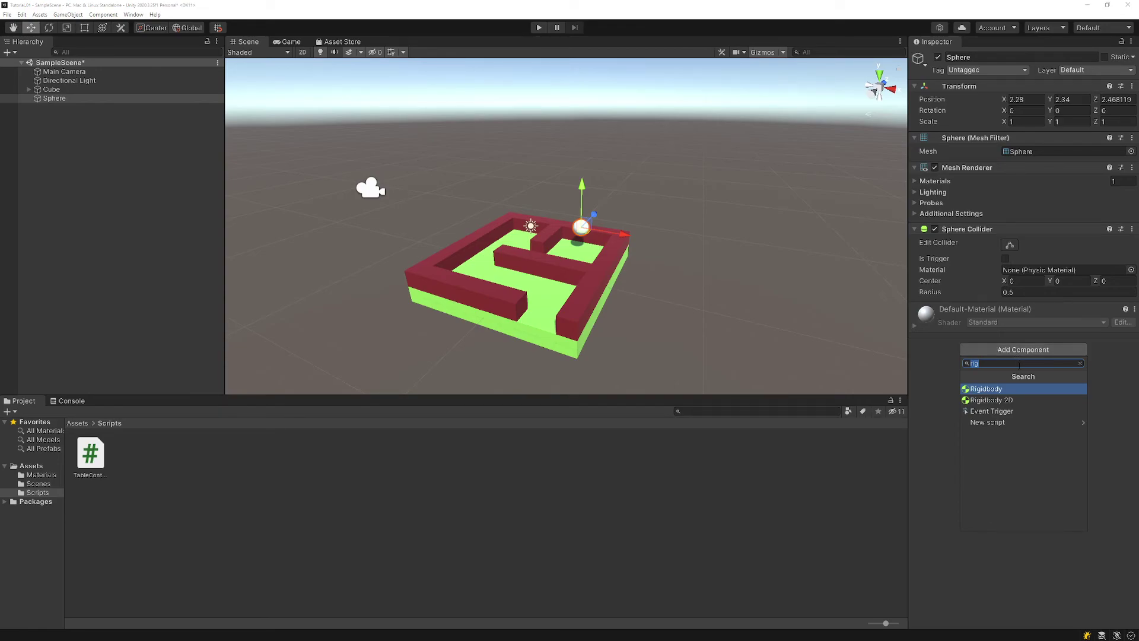
pyautogui.press('BackSpace')
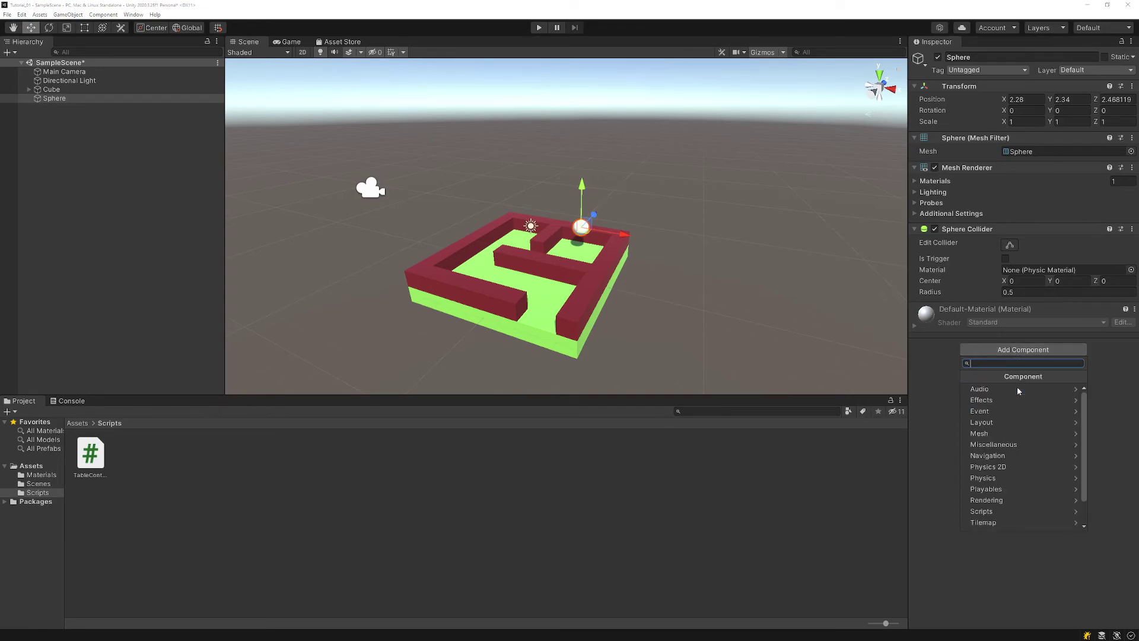
pyautogui.write('rig')
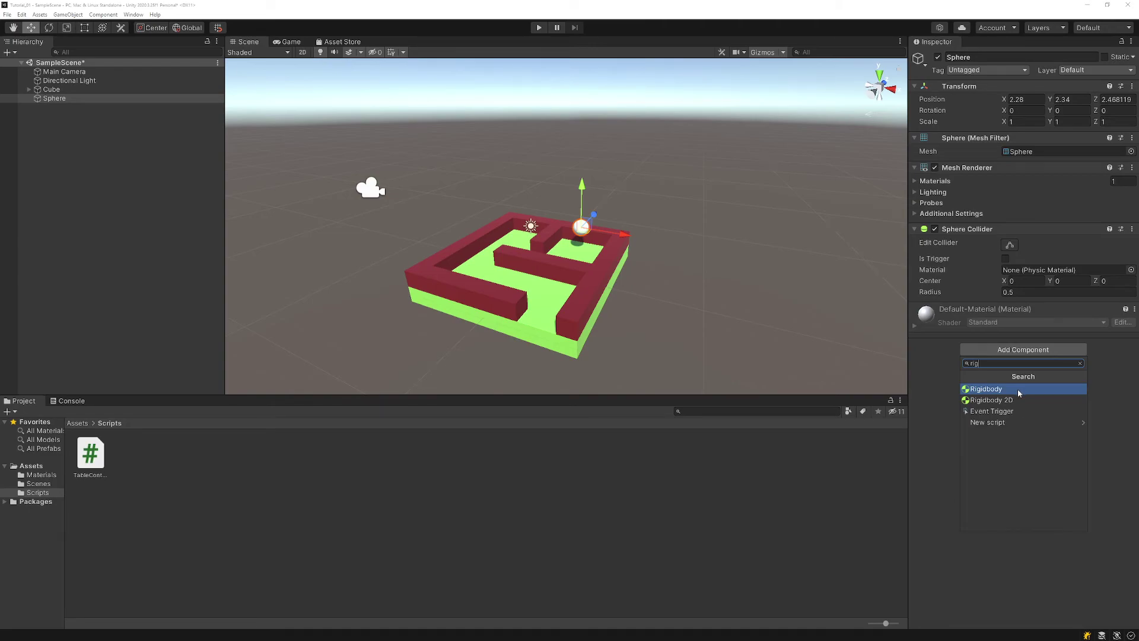
pyautogui.click(1017, 389)
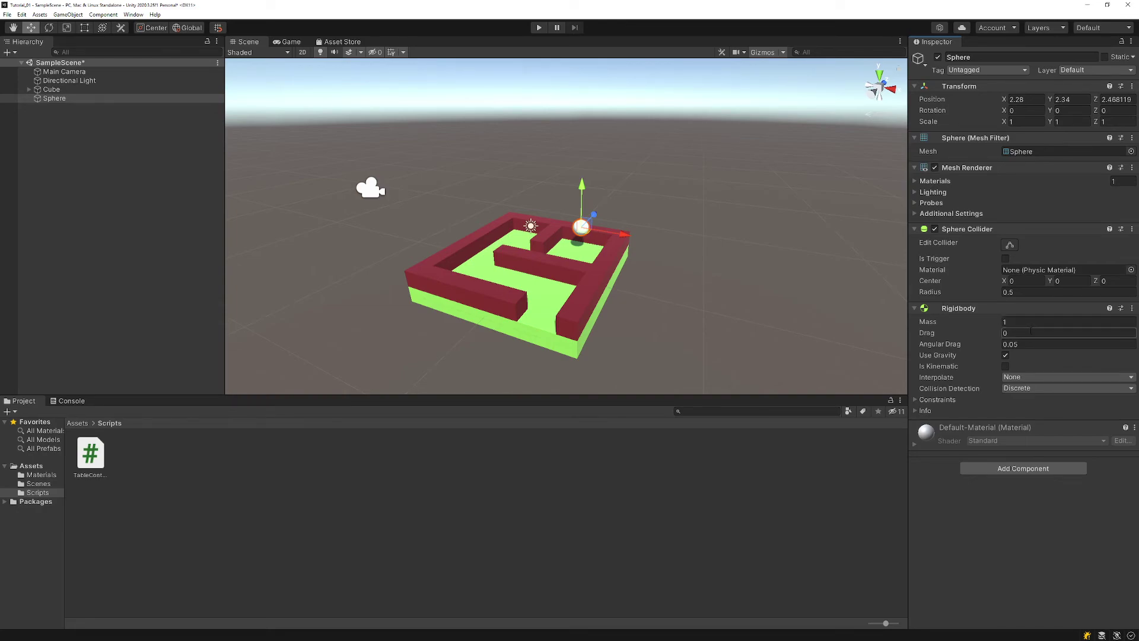
pyautogui.moveTo(952, 349)
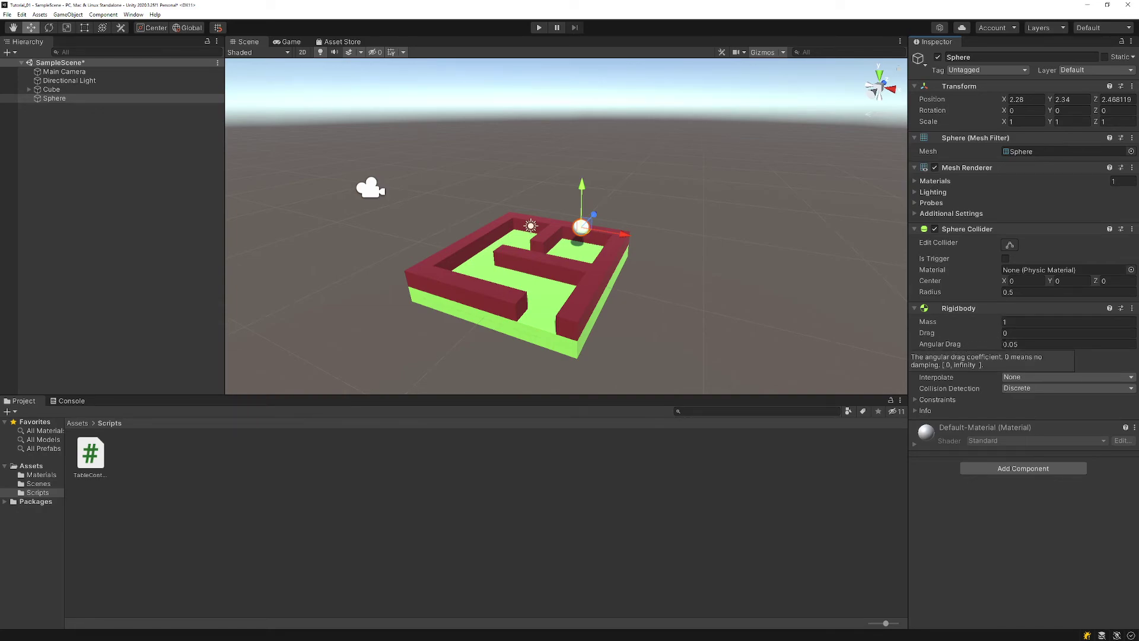
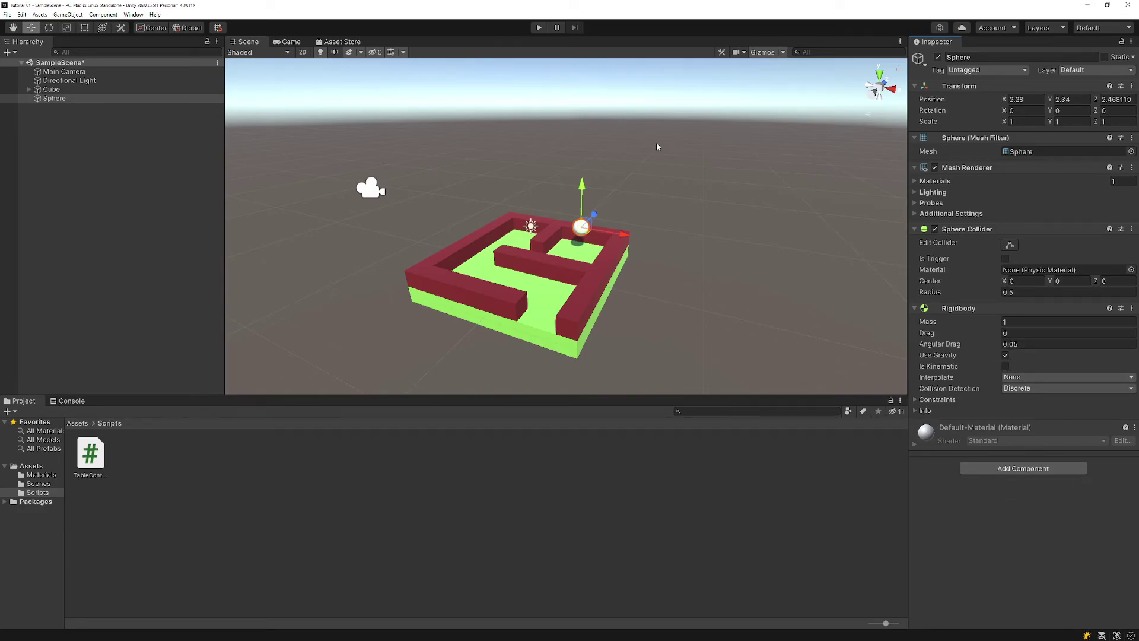
# - Play-test the maze, tilting the board left, right, up and down with the arrow keys, then stop
pyautogui.click(545, 29)
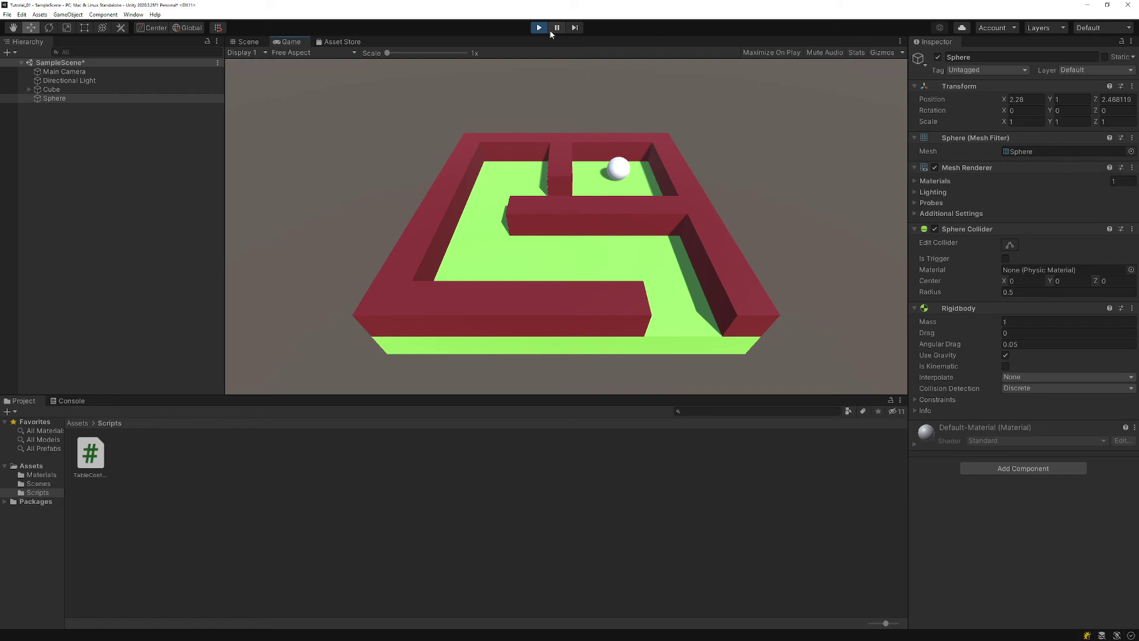
pyautogui.press('Left')
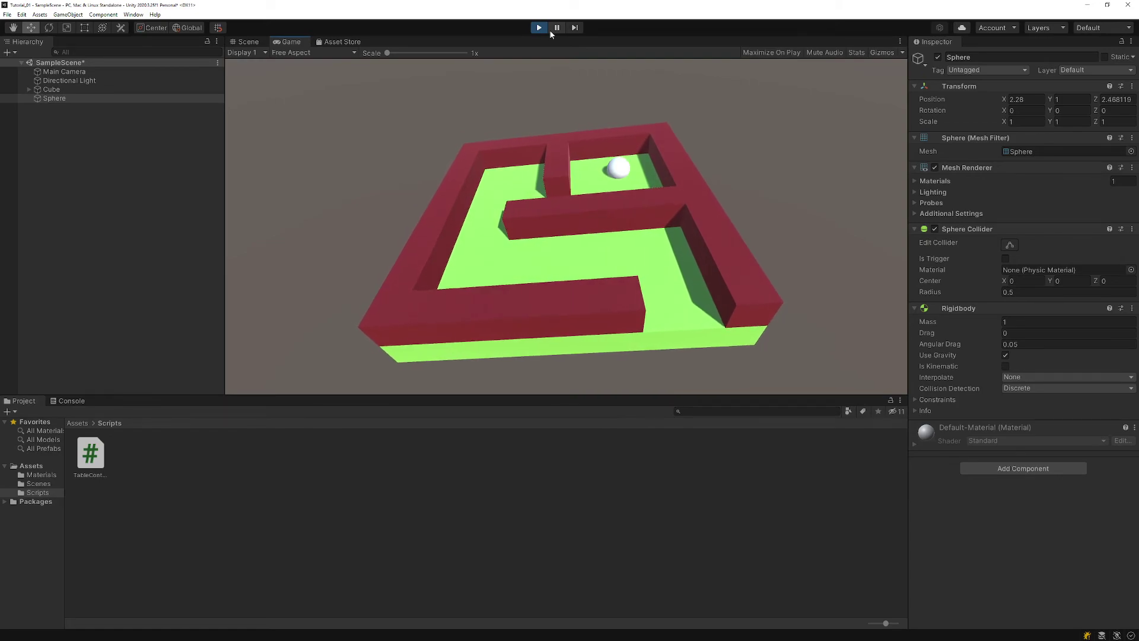
pyautogui.press('Right')
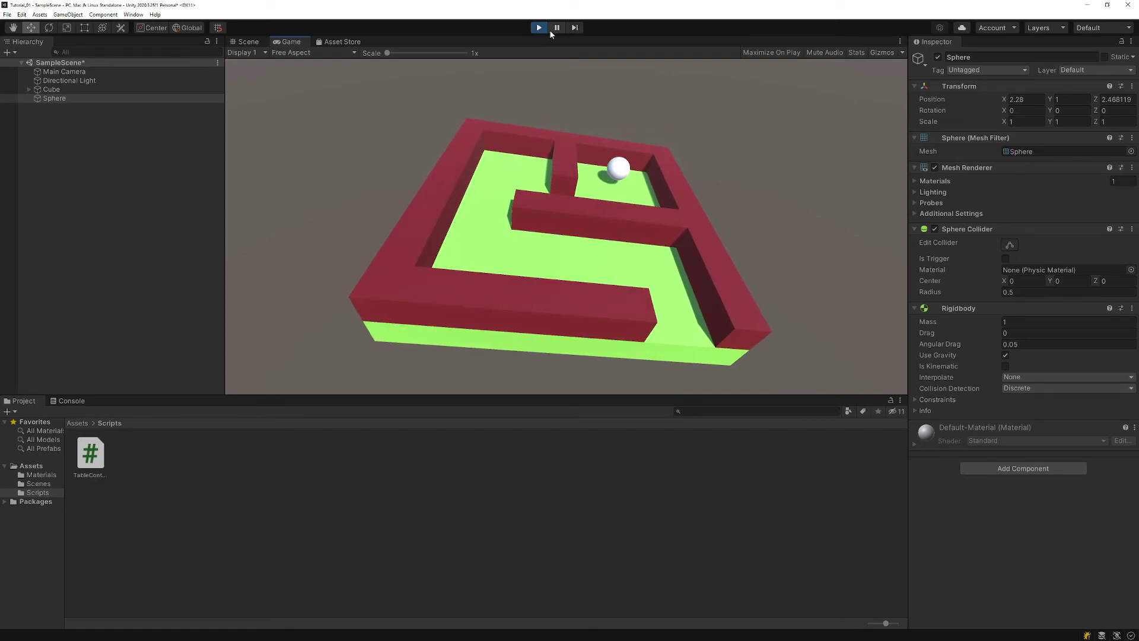
pyautogui.press('Right')
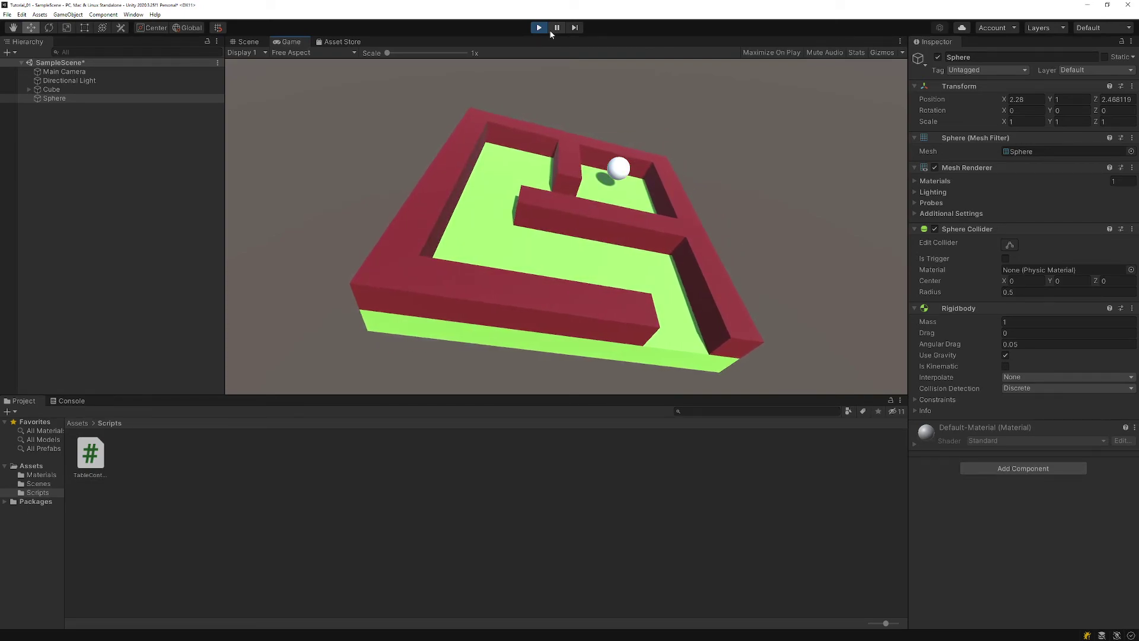
pyautogui.press('Left')
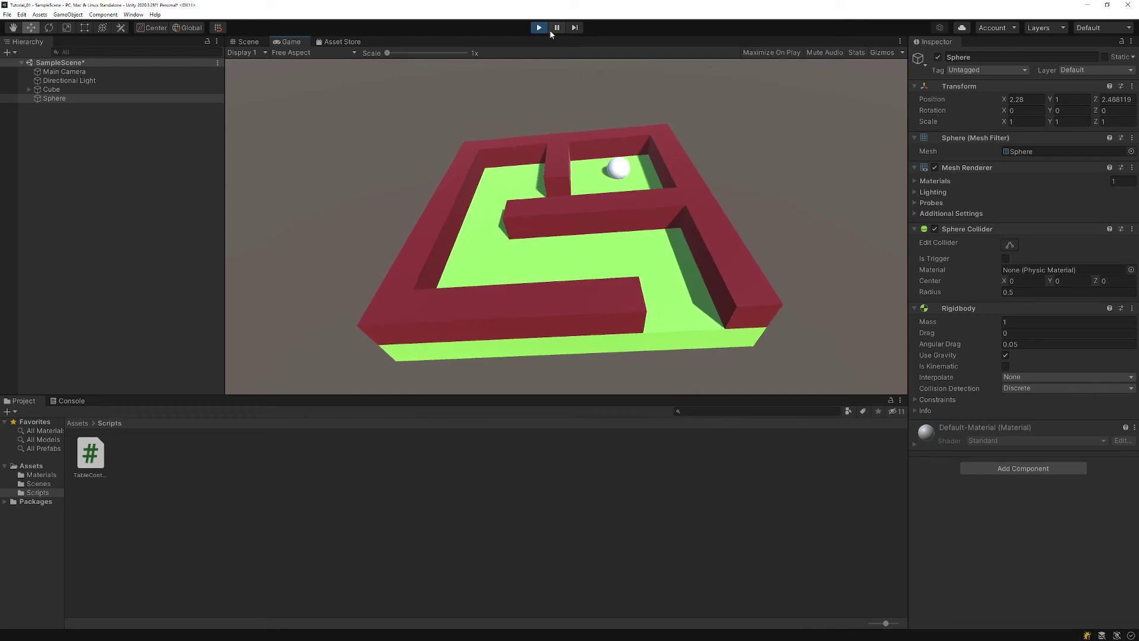
pyautogui.press('Up')
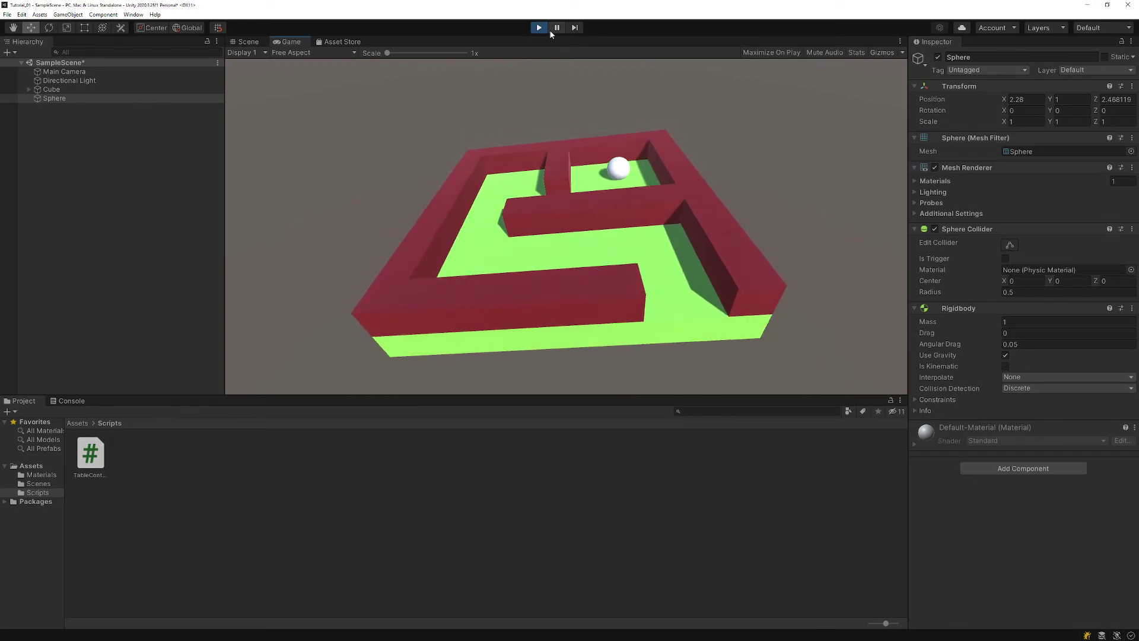
pyautogui.press('Down')
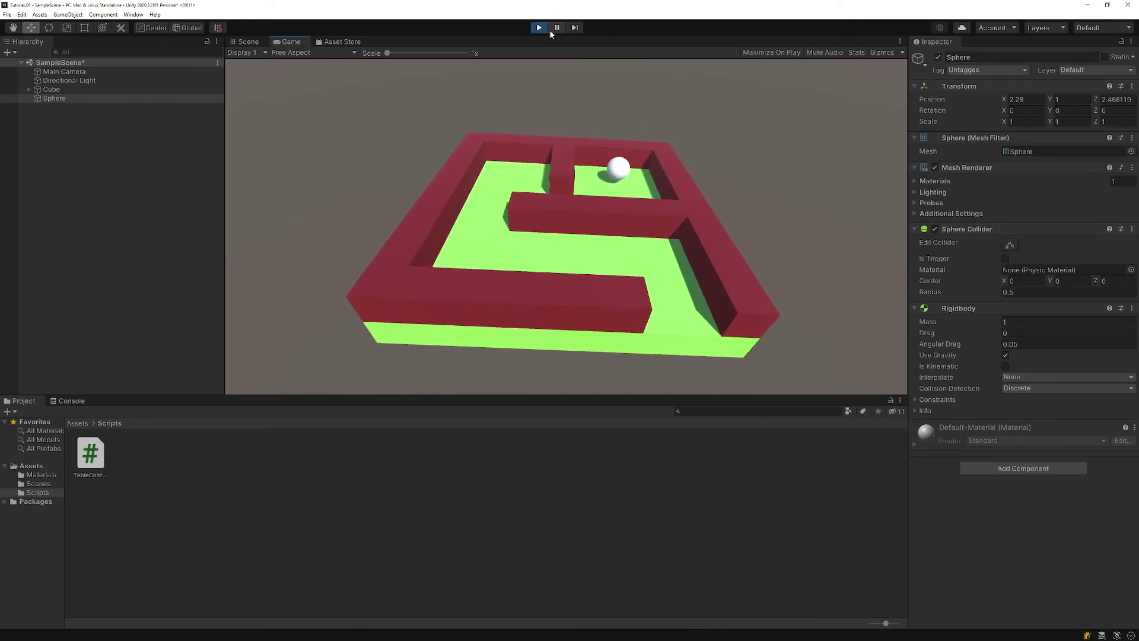
pyautogui.press('Right')
pyautogui.press('Left')
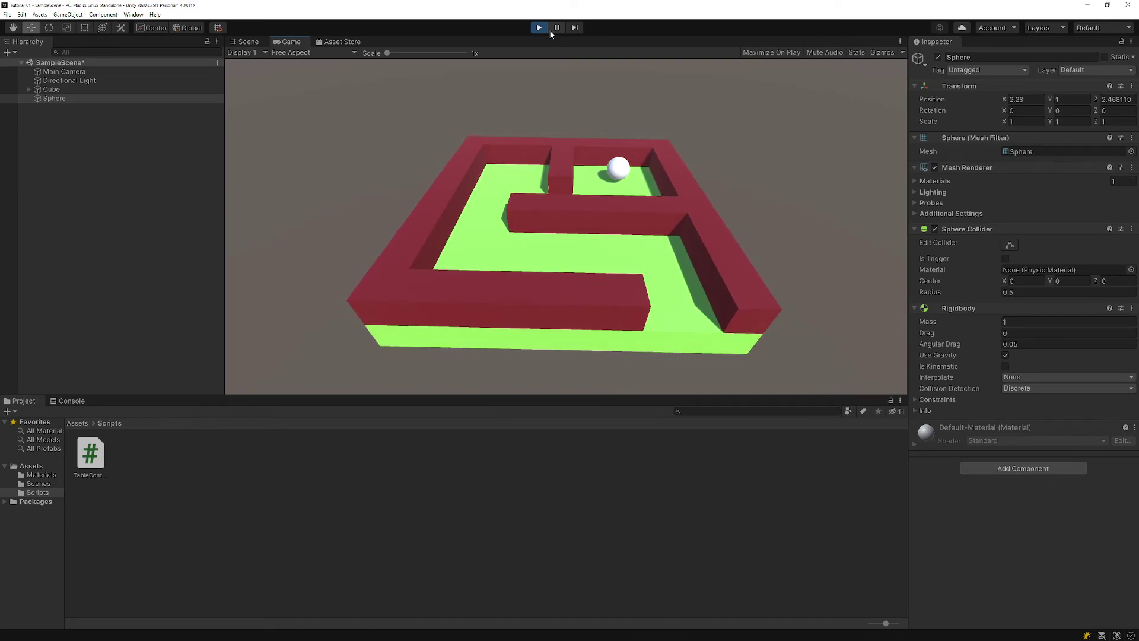
pyautogui.press('Up')
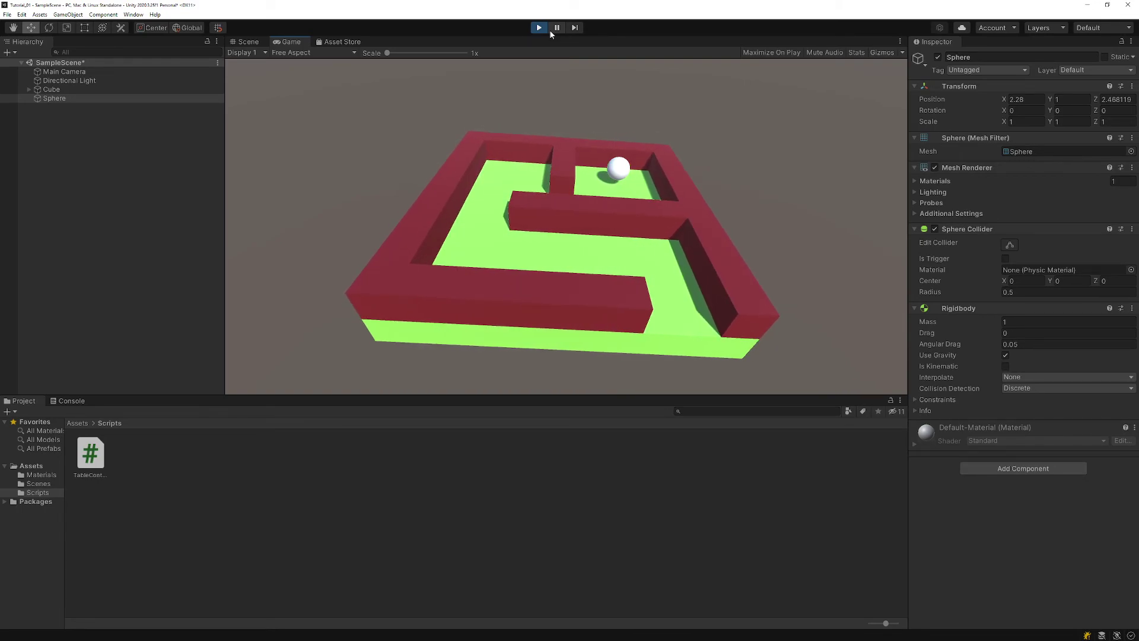
pyautogui.hotkey('ctrl', 'p')
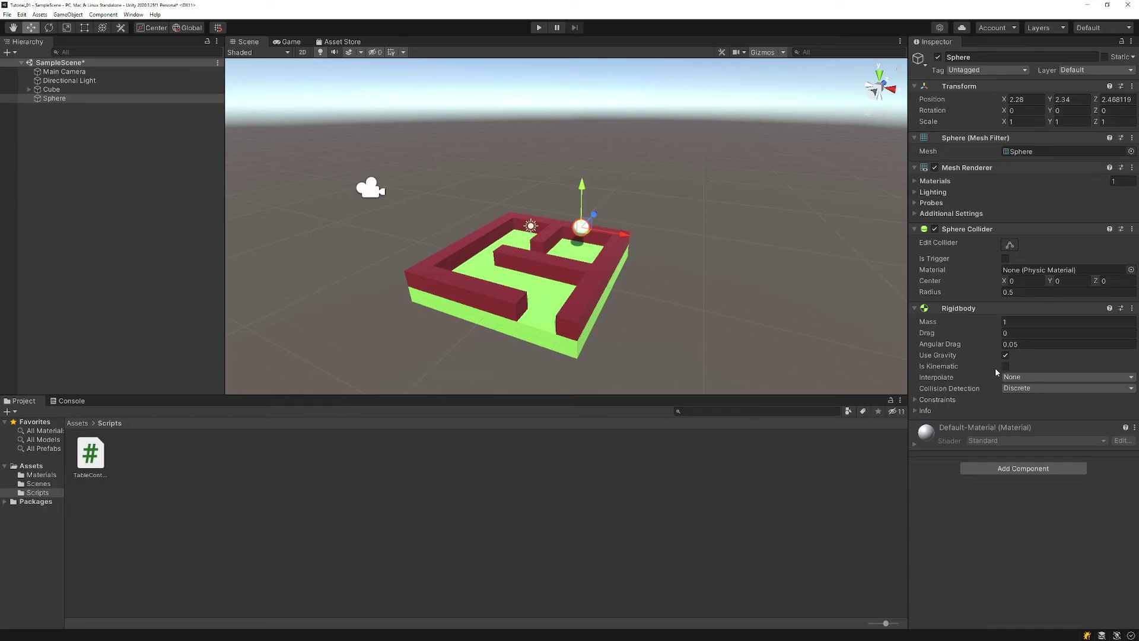
# - Add a Rigidbody component to the Cube maze board
pyautogui.click(655, 383)
pyautogui.click(547, 343)
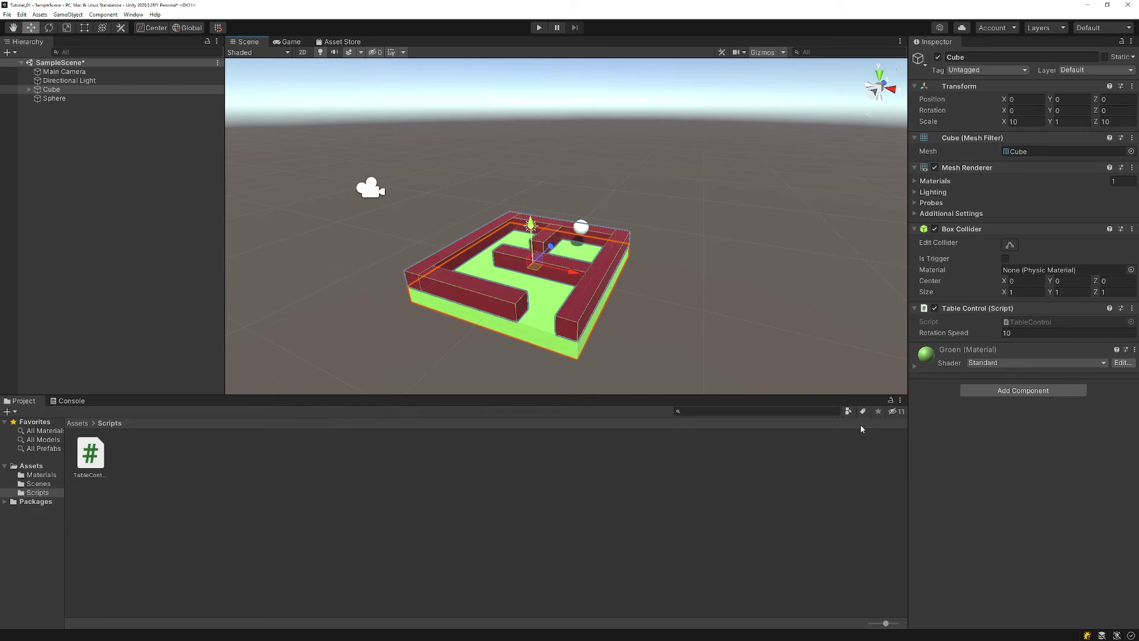
pyautogui.click(1005, 393)
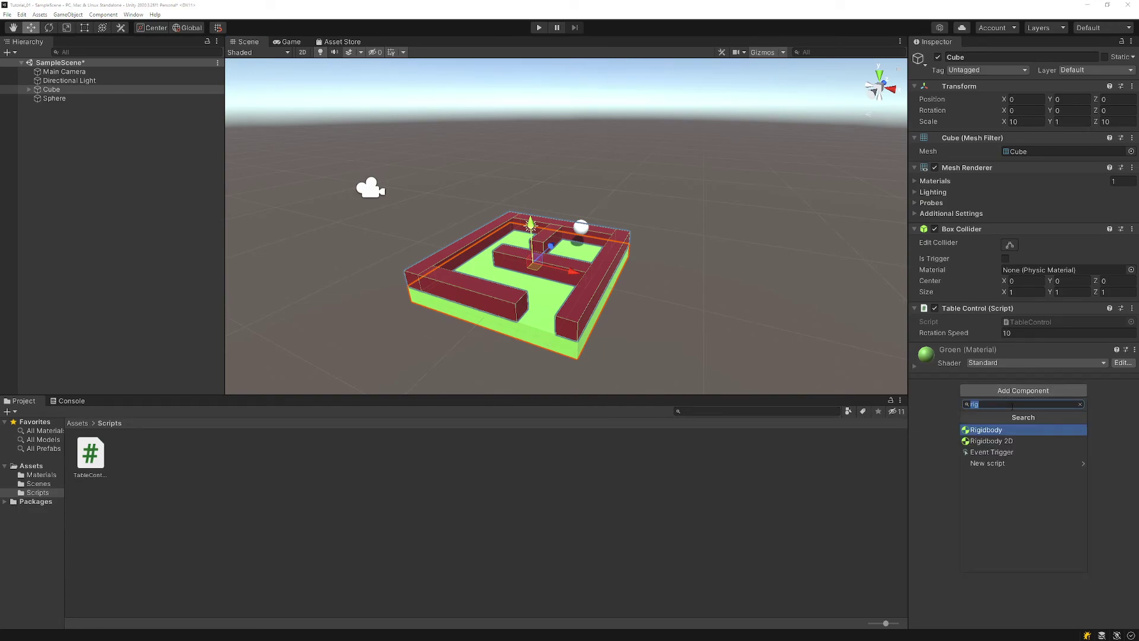
pyautogui.click(997, 432)
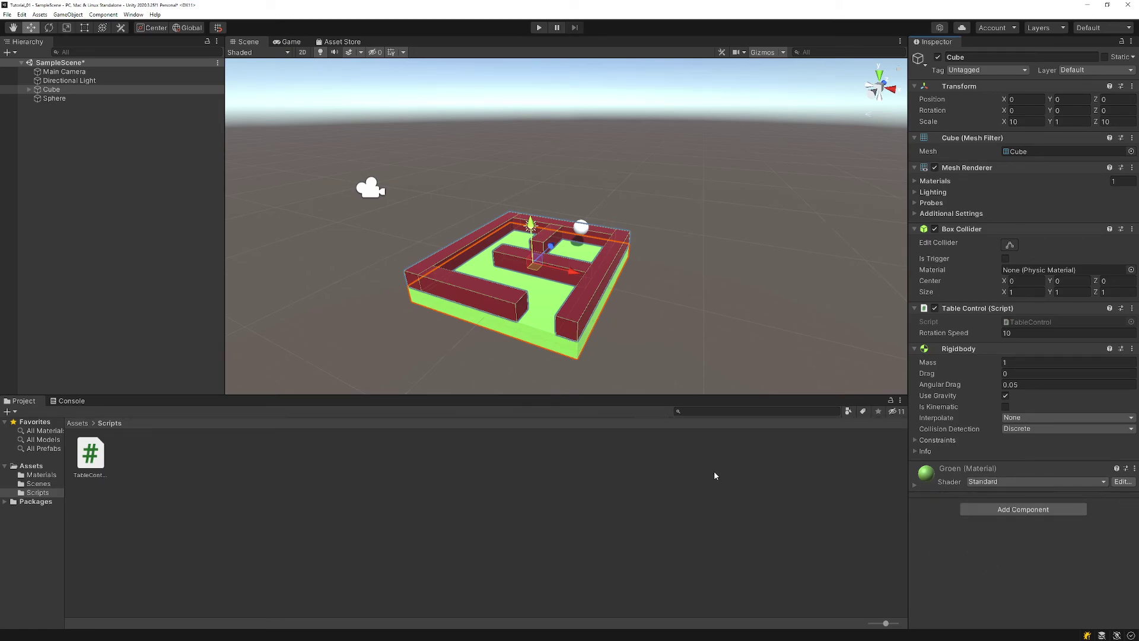
pyautogui.click(767, 310)
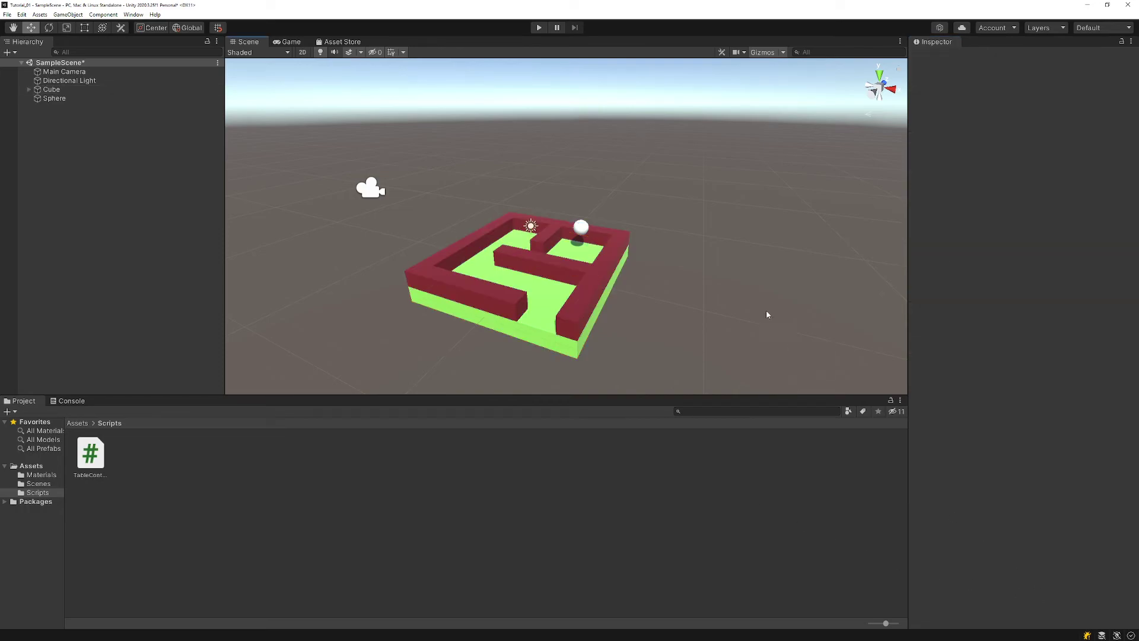
# - Run and stop a quick play test with the Rigidbody, then reselect the Cube board
pyautogui.click(539, 27)
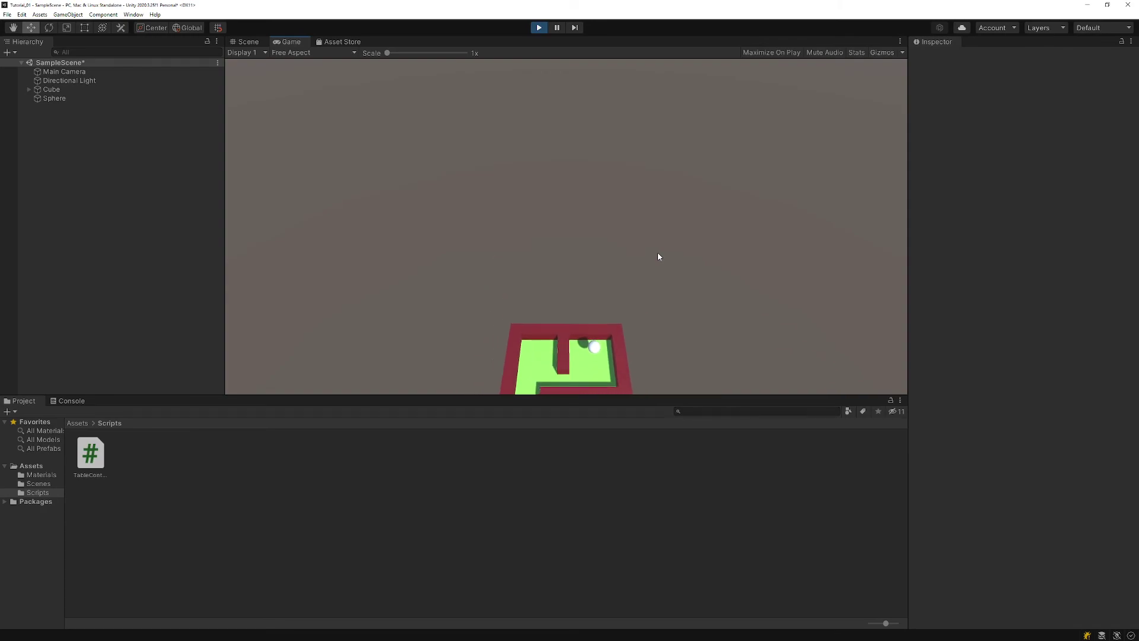
pyautogui.click(539, 27)
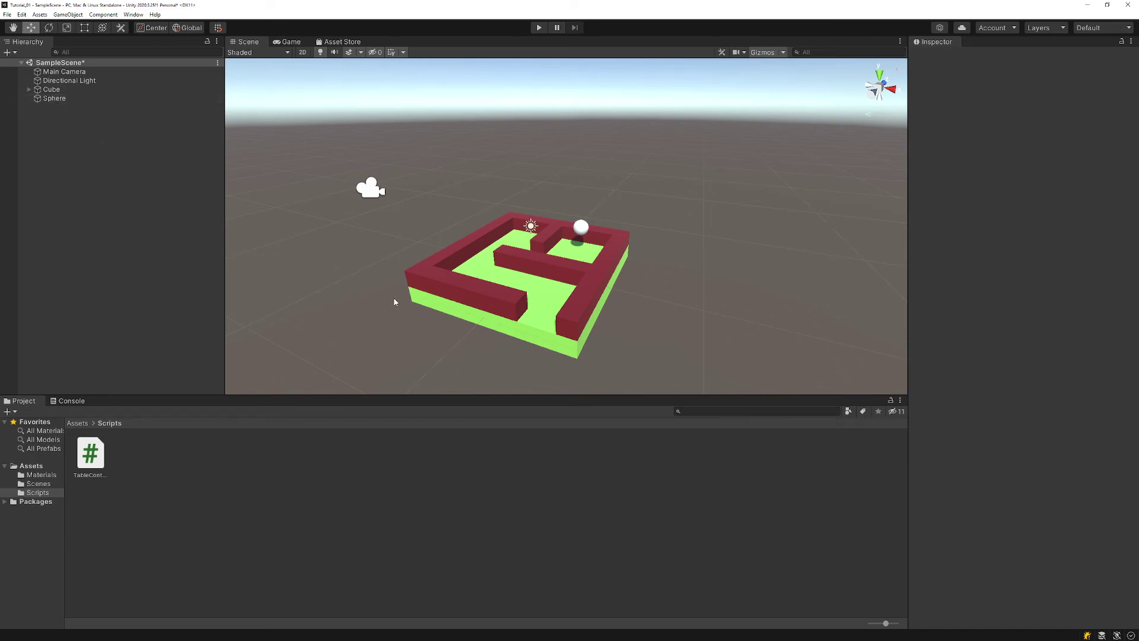
pyautogui.click(530, 340)
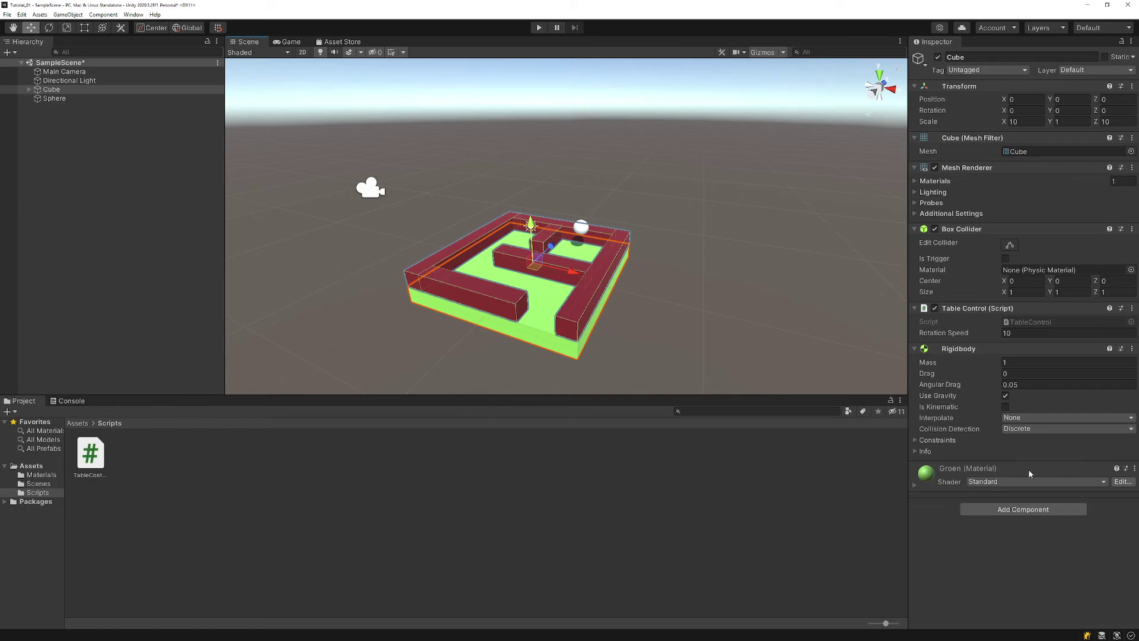
# - Untick Use Gravity on the Cube's Rigidbody, deselect it, and start a new play test
pyautogui.click(1005, 400)
pyautogui.click(668, 279)
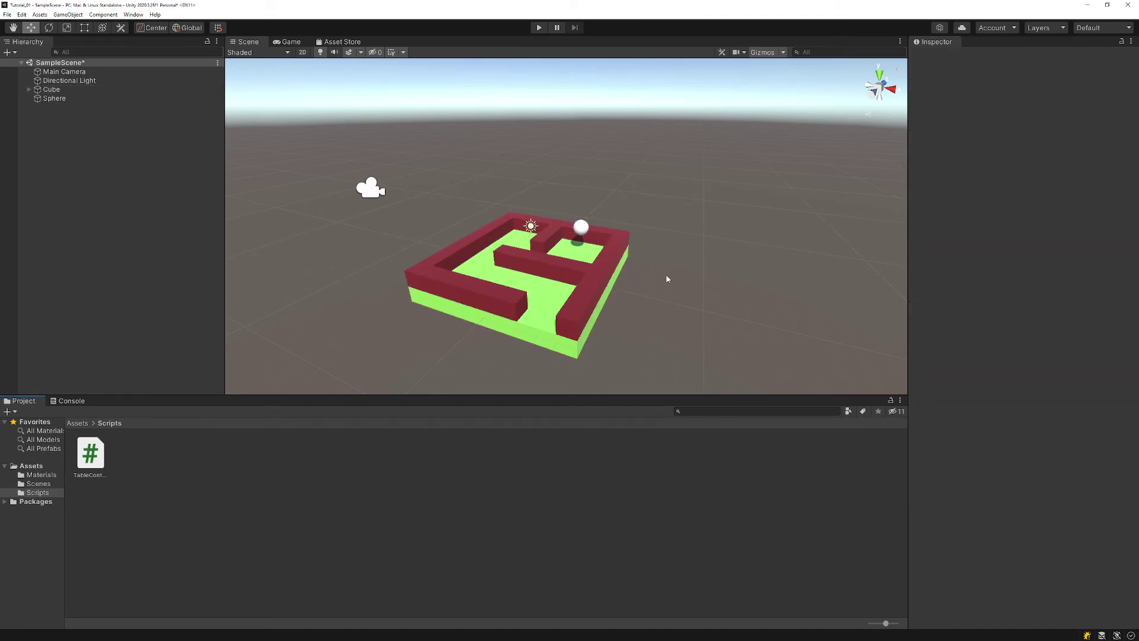
pyautogui.click(539, 28)
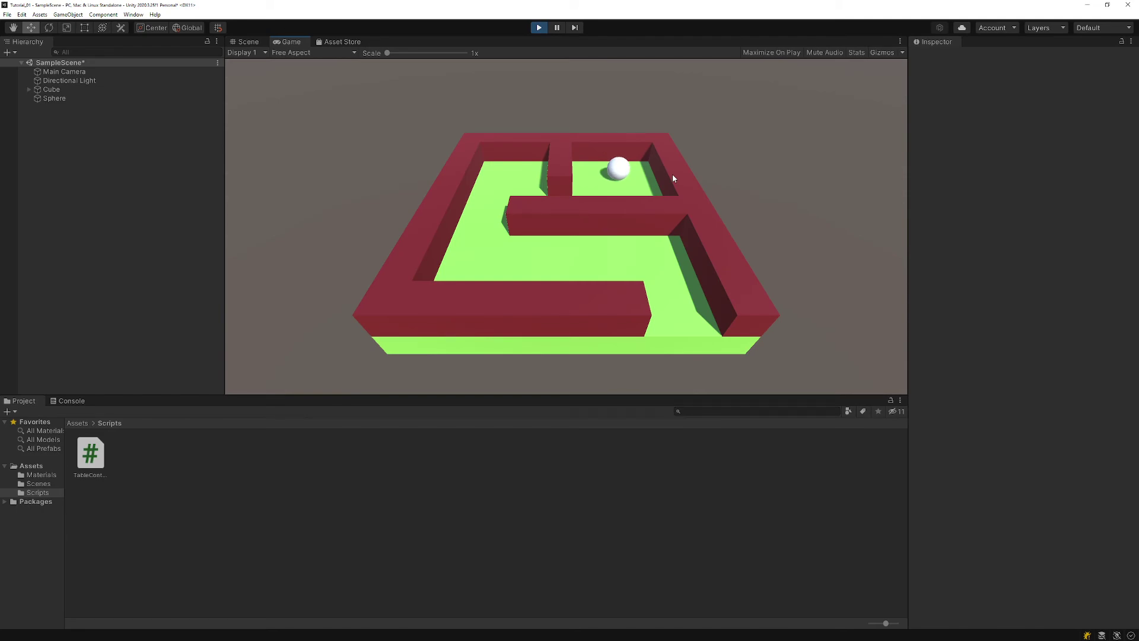
# - Tilt the kinematic board with the arrow keys to roll the ball through the walls and off the edge, then stop
pyautogui.press('Down')
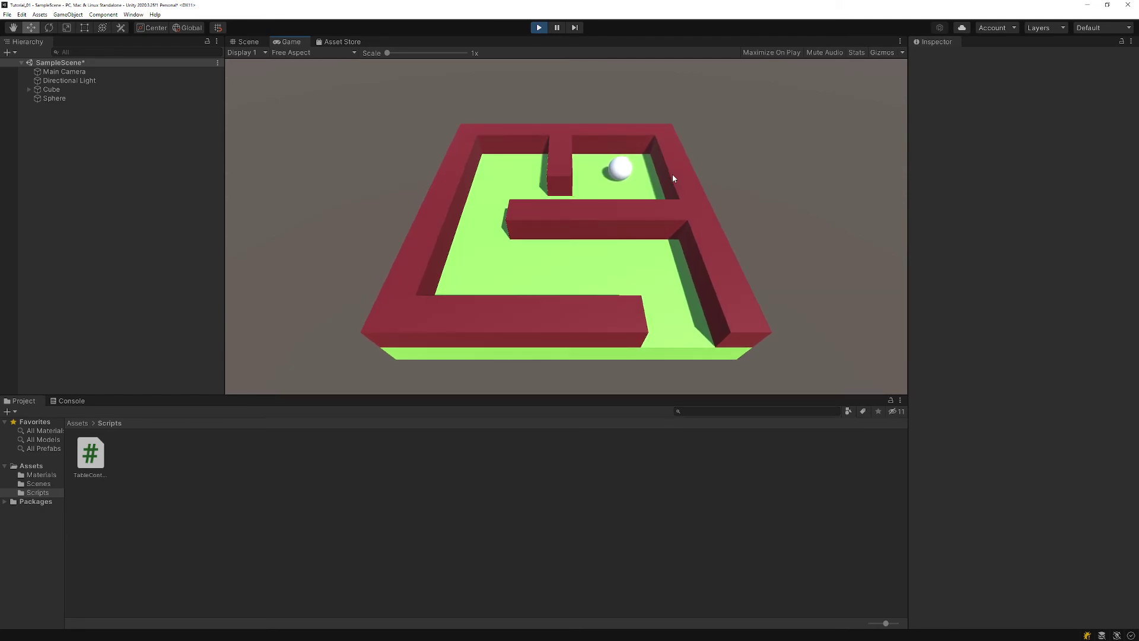
pyautogui.press('Left')
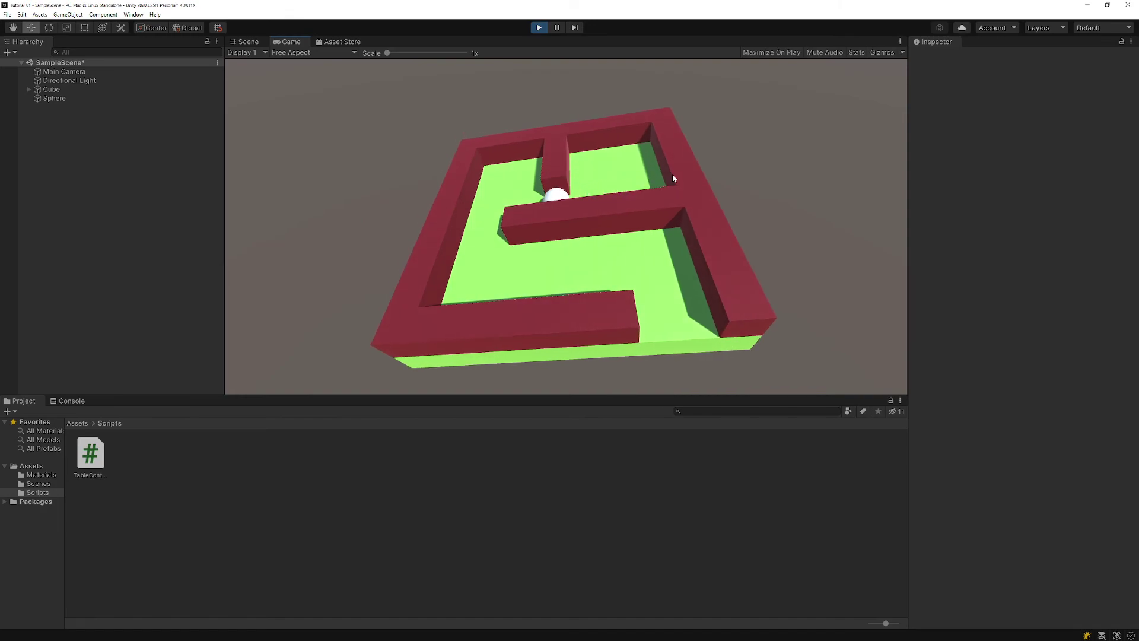
pyautogui.press('Right')
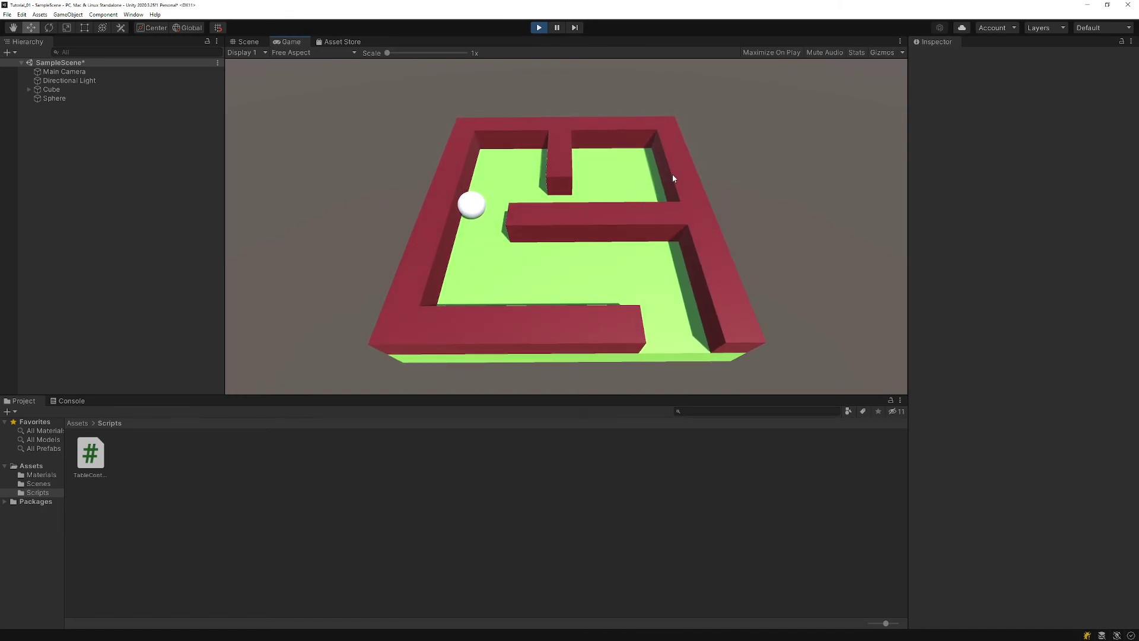
pyautogui.press('Down')
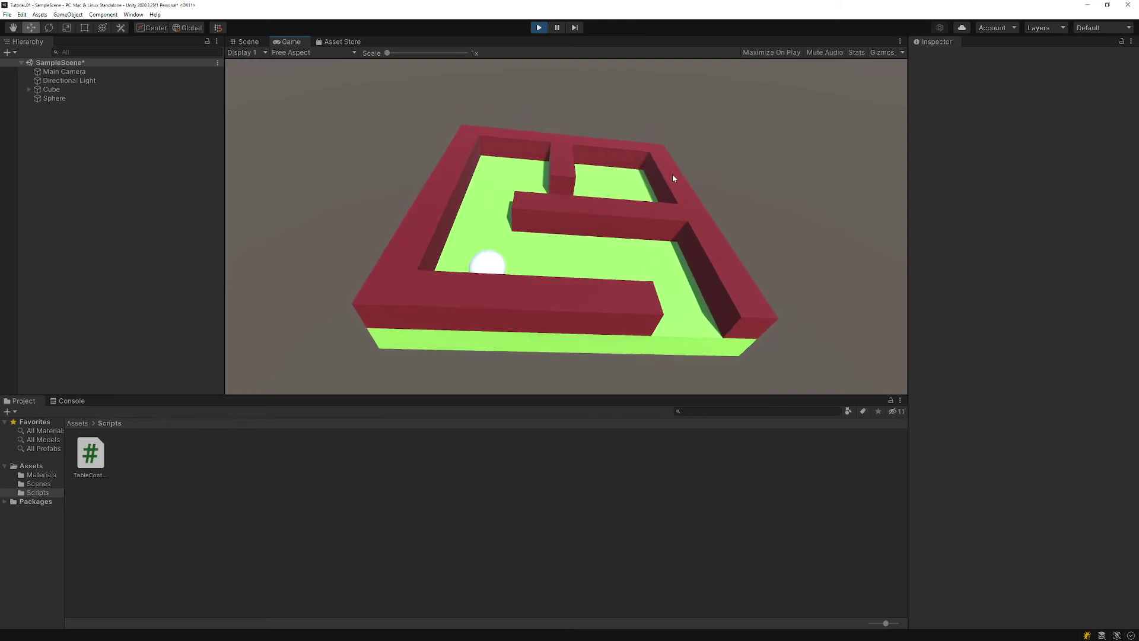
pyautogui.press('Up')
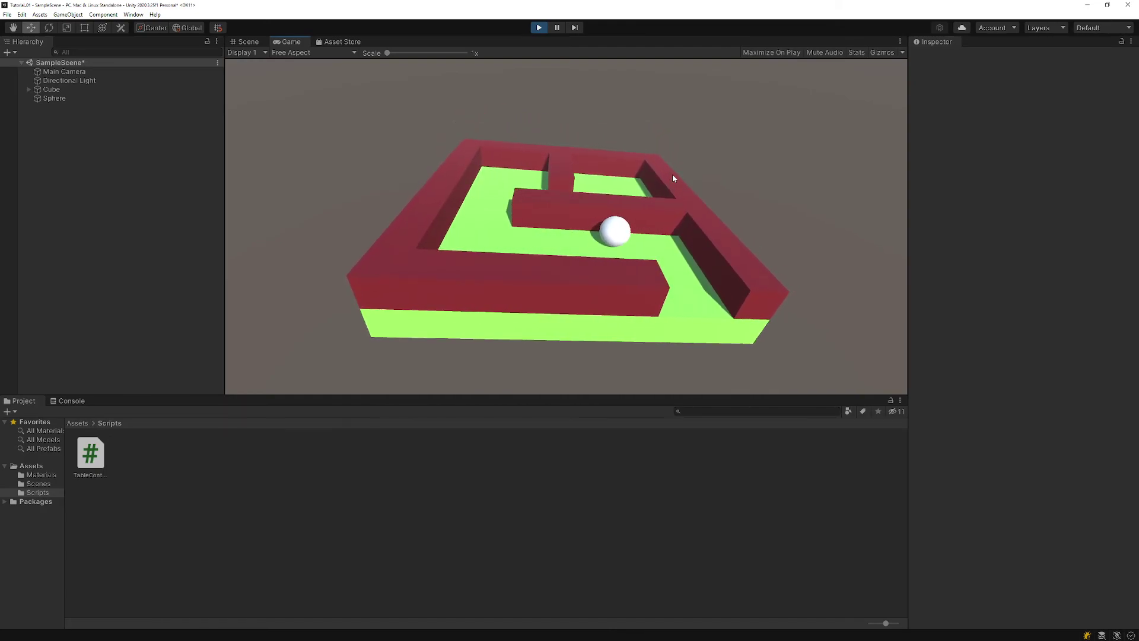
pyautogui.press('Down')
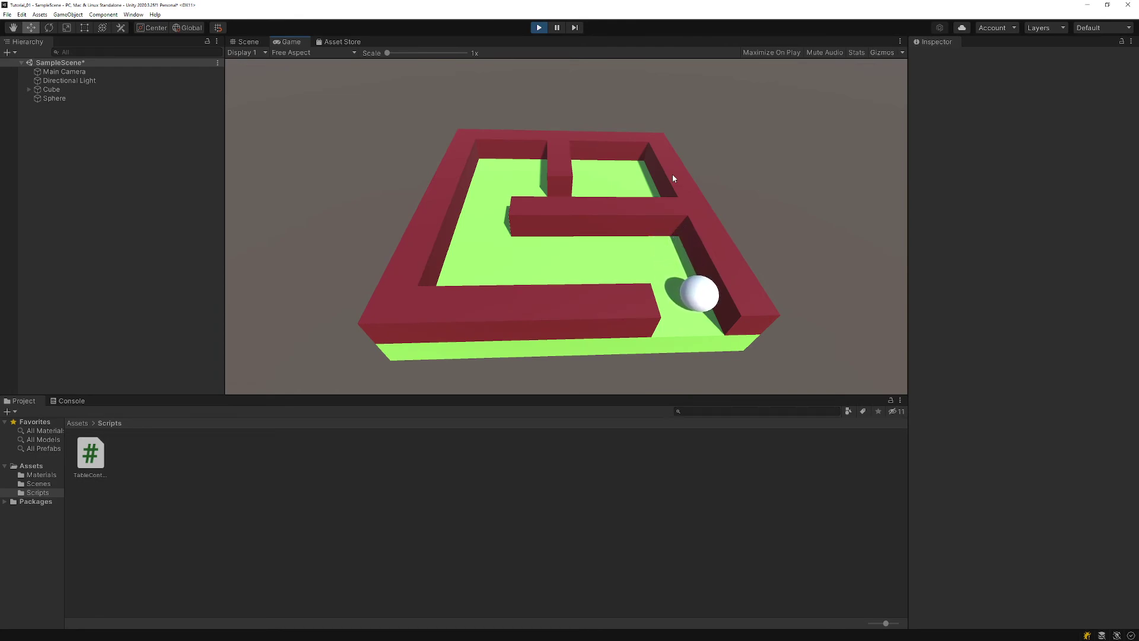
pyautogui.press('Up')
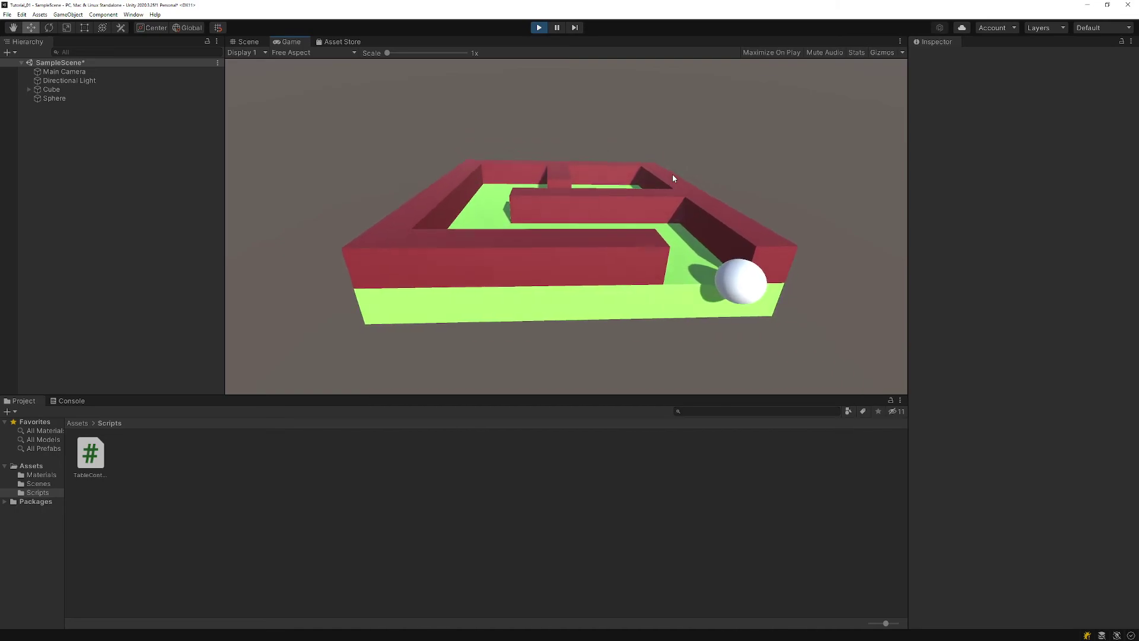
pyautogui.press('Down')
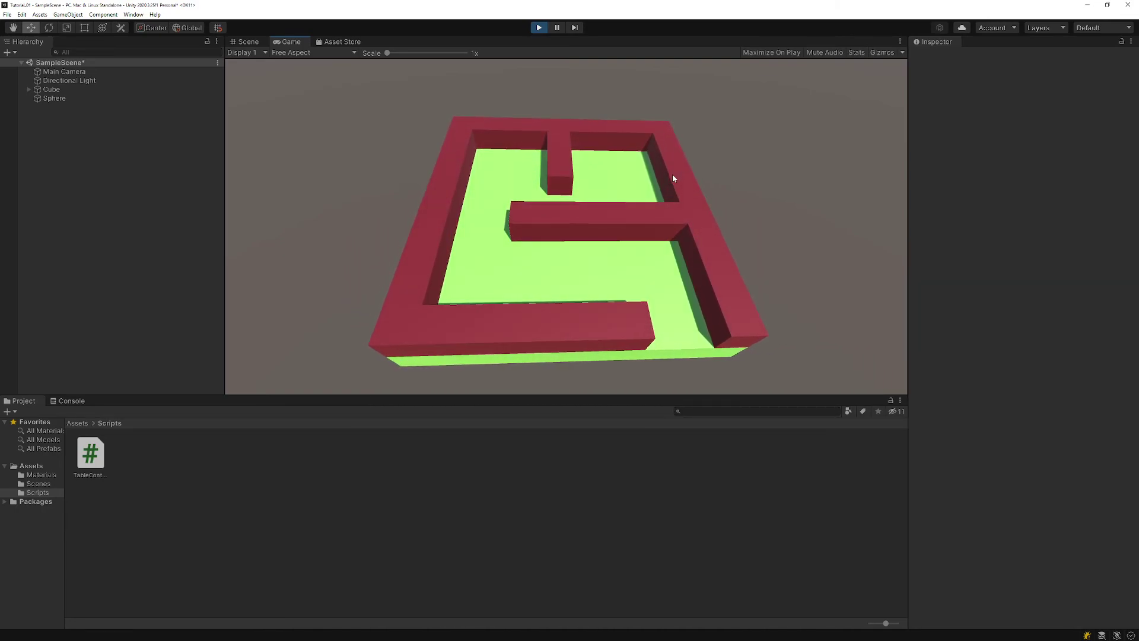
pyautogui.press('Right')
pyautogui.press('Left')
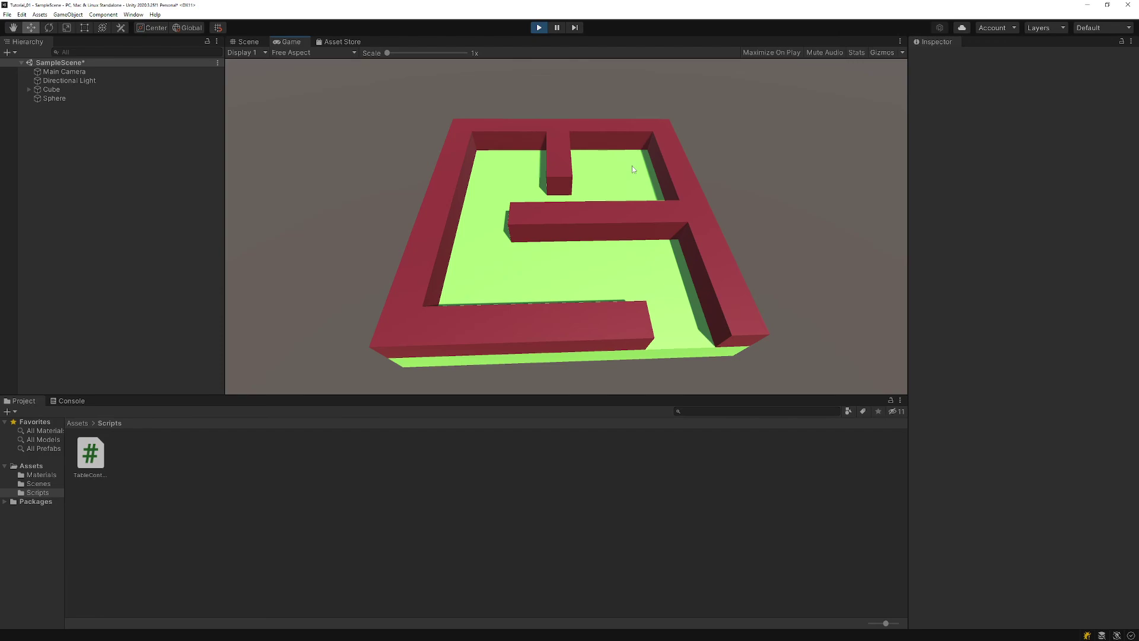
pyautogui.click(538, 28)
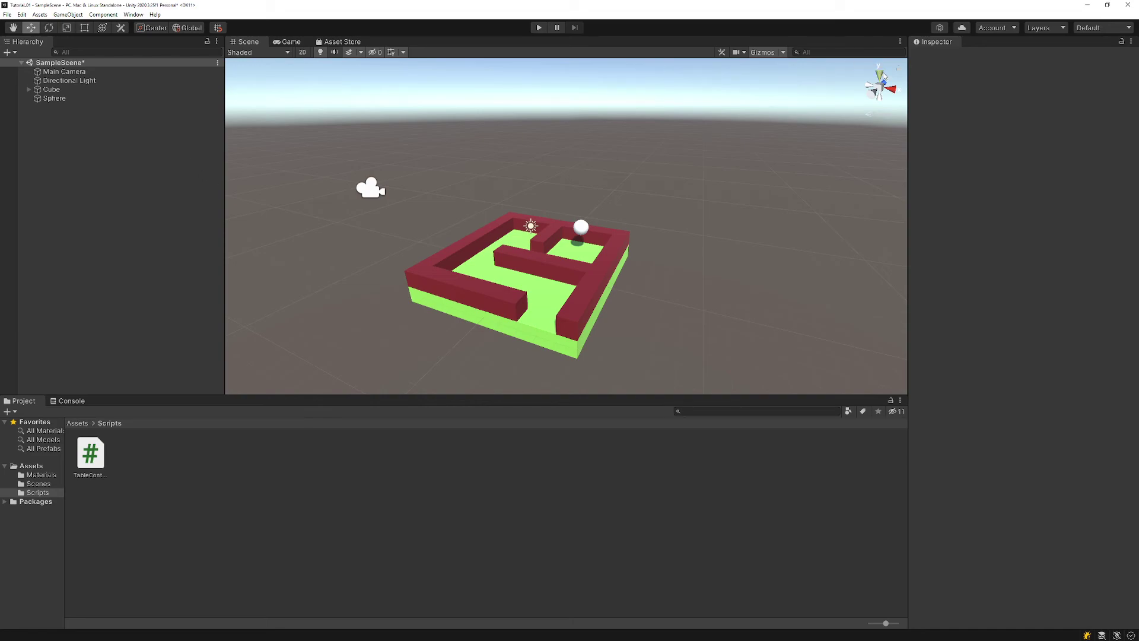
# - Switch to an orthographic top view and duplicate the right-hand maze wall
pyautogui.click(879, 74)
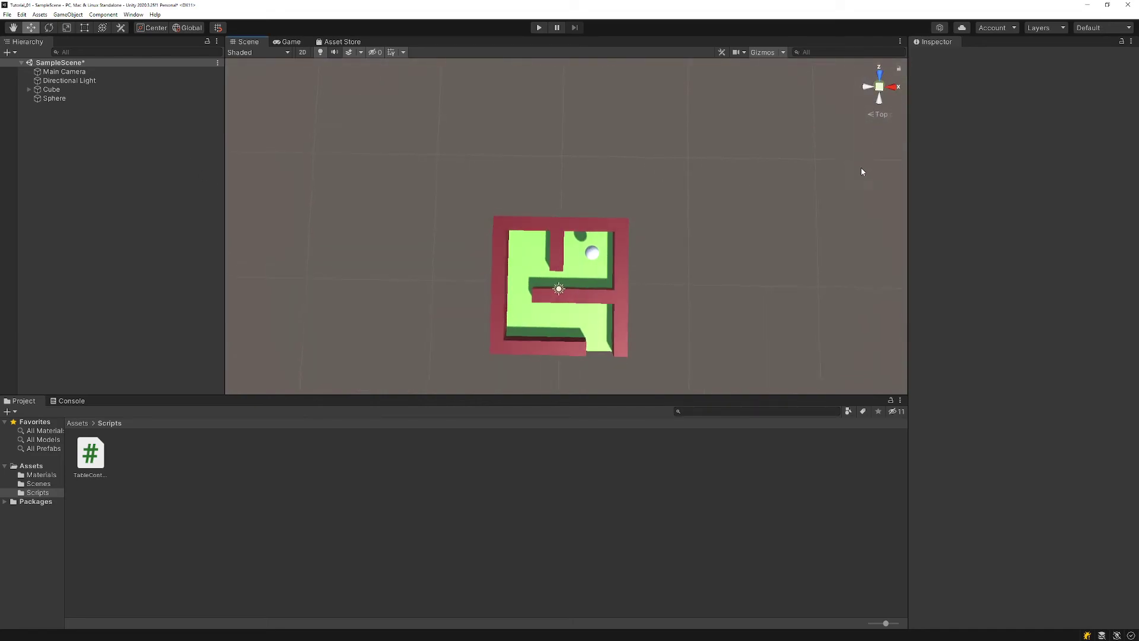
pyautogui.click(880, 87)
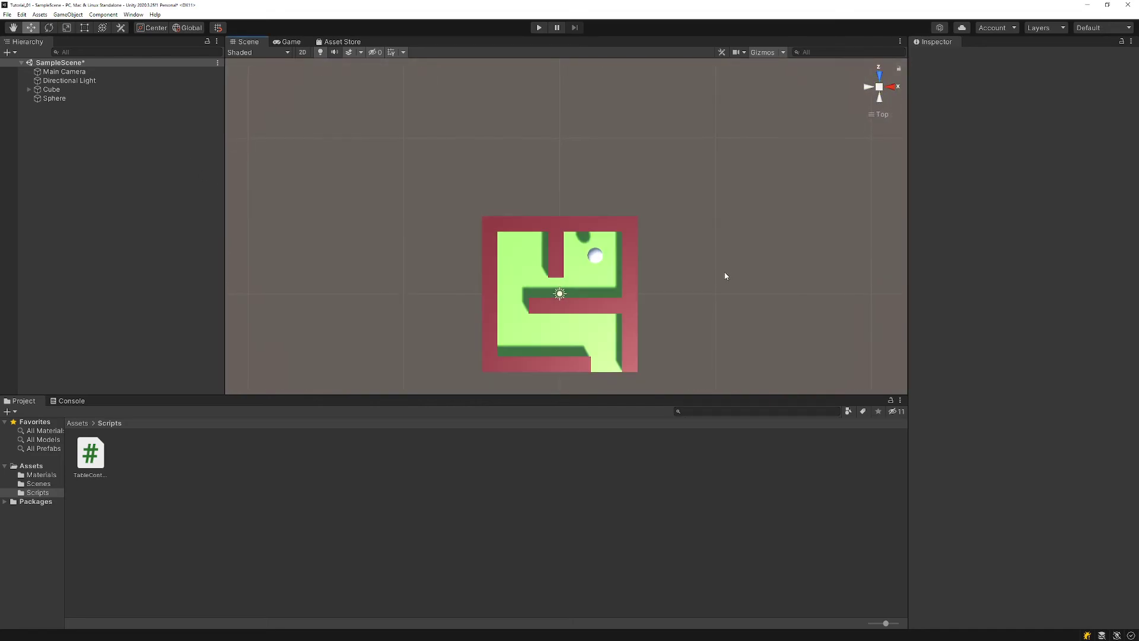
pyautogui.click(629, 294)
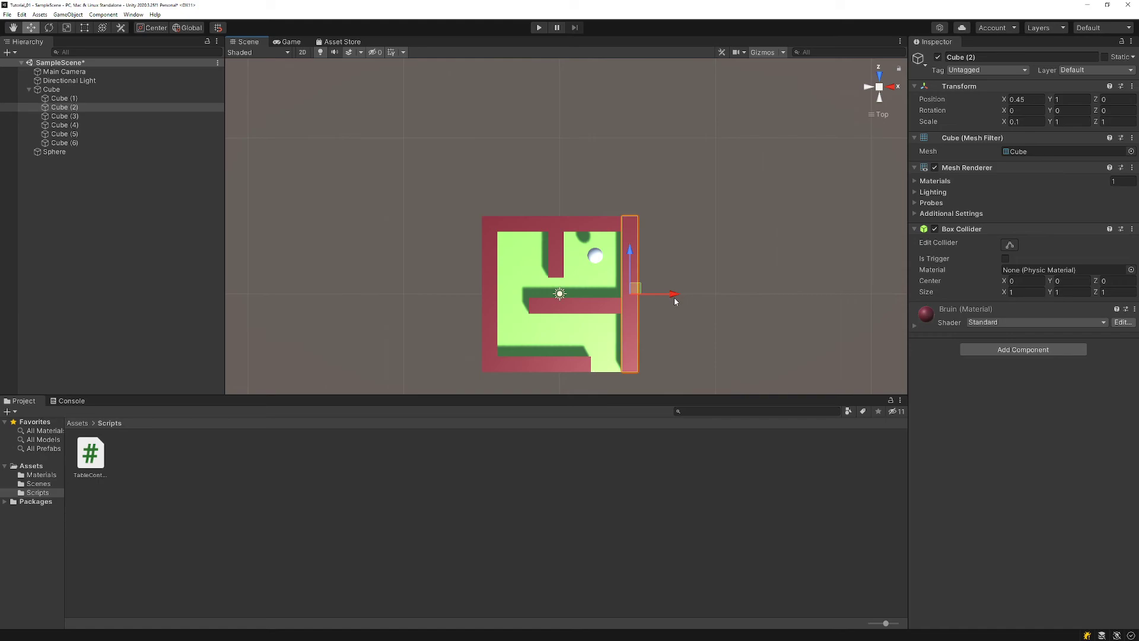
pyautogui.hotkey('ctrl', 'd')
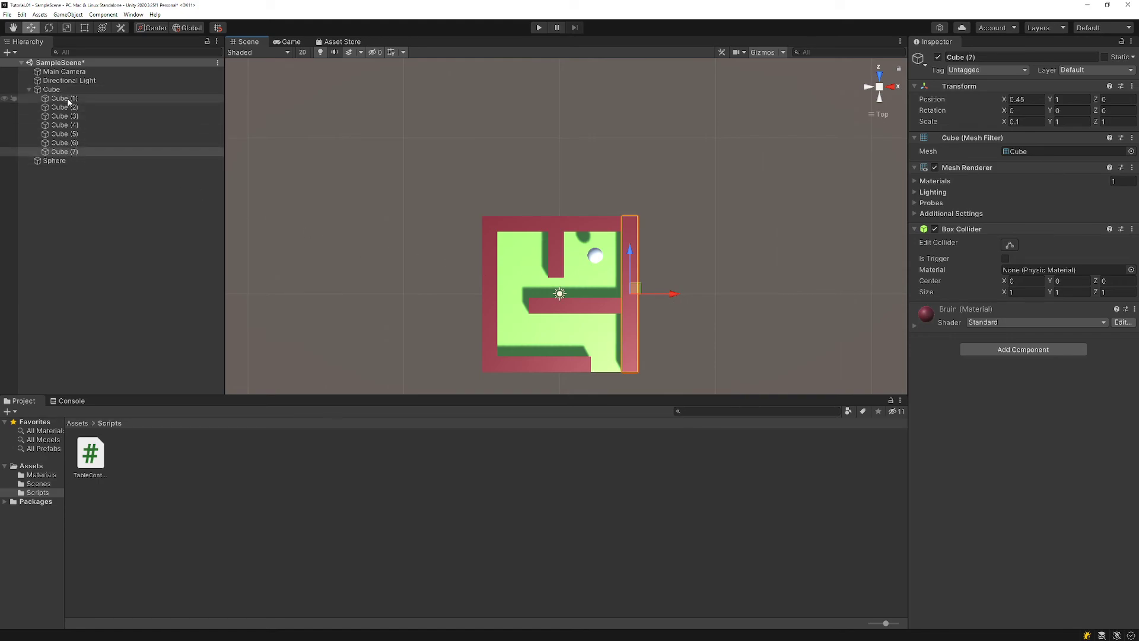
# - Move the Cube (7) copy to the Hierarchy root and slide it to X 6 beside the board
pyautogui.click(81, 153)
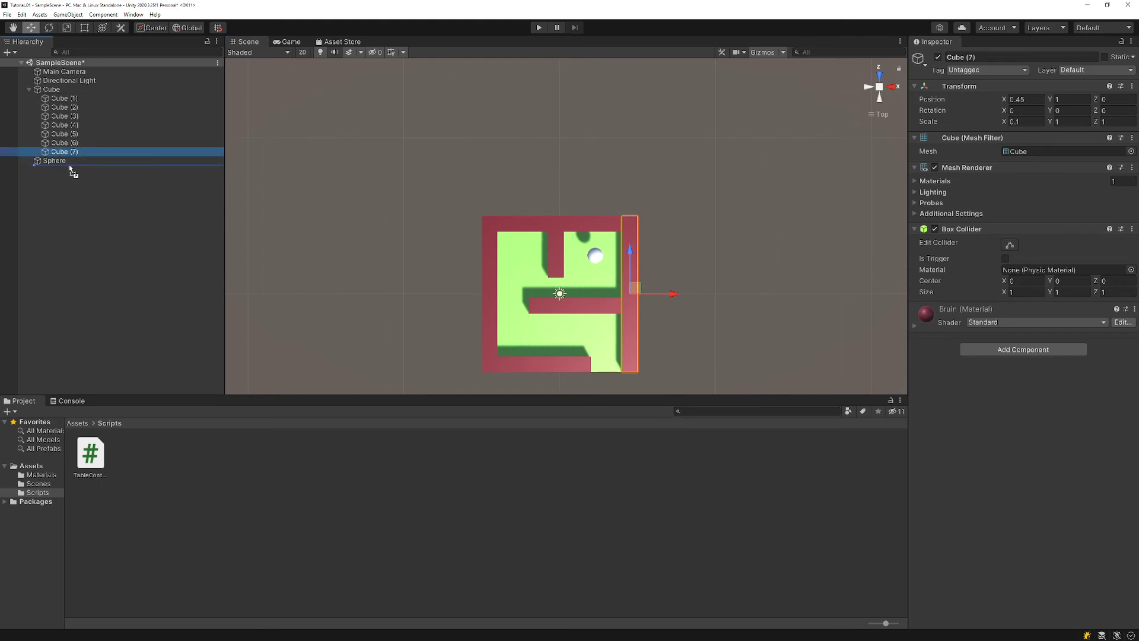
pyautogui.moveTo(81, 153); pyautogui.dragTo(69, 165)
pyautogui.click(76, 180)
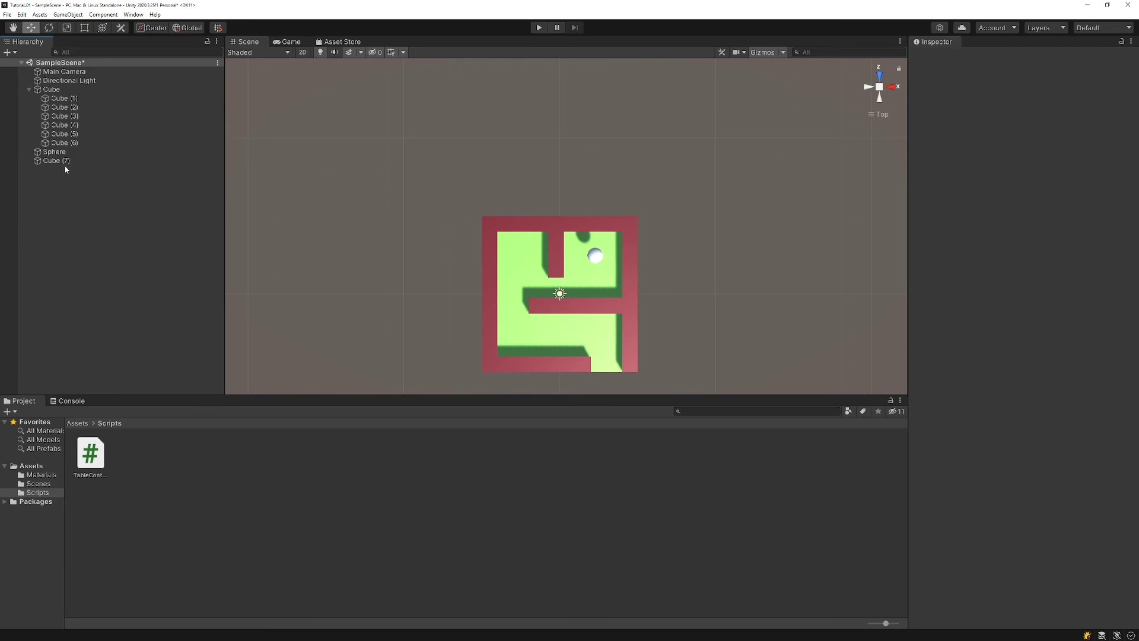
pyautogui.click(66, 161)
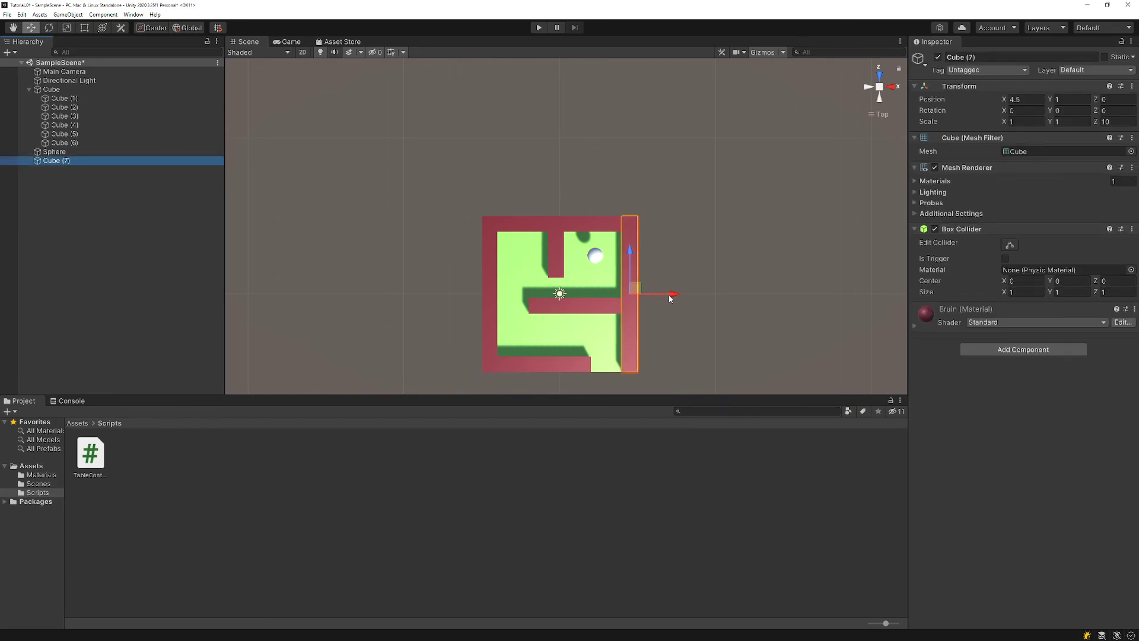
pyautogui.moveTo(676, 296); pyautogui.dragTo(699, 295)
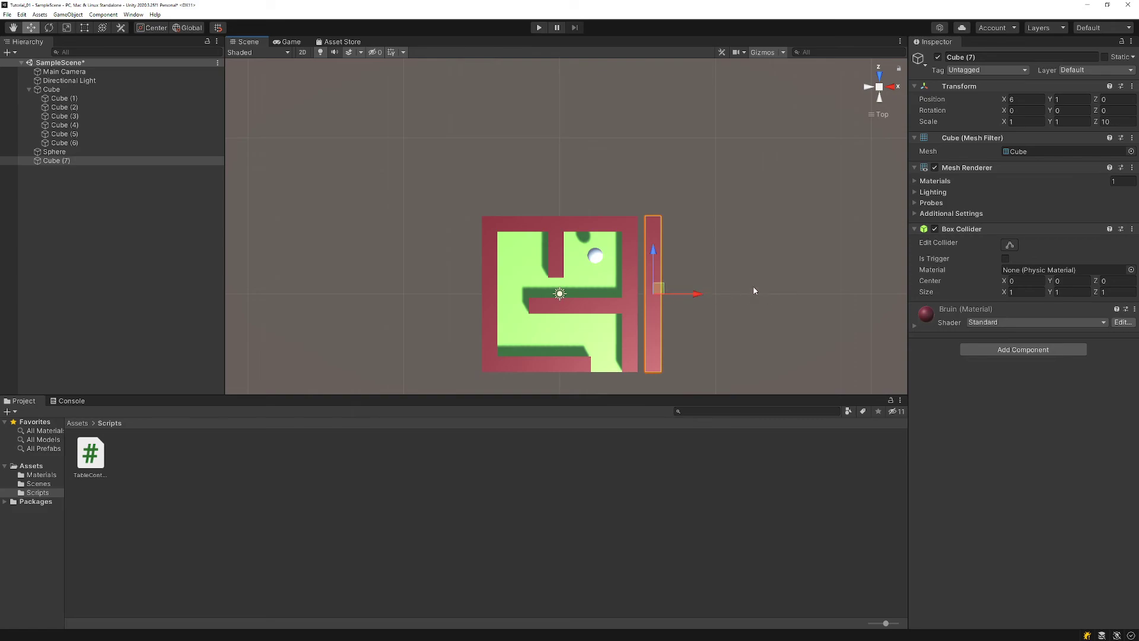
pyautogui.click(1043, 324)
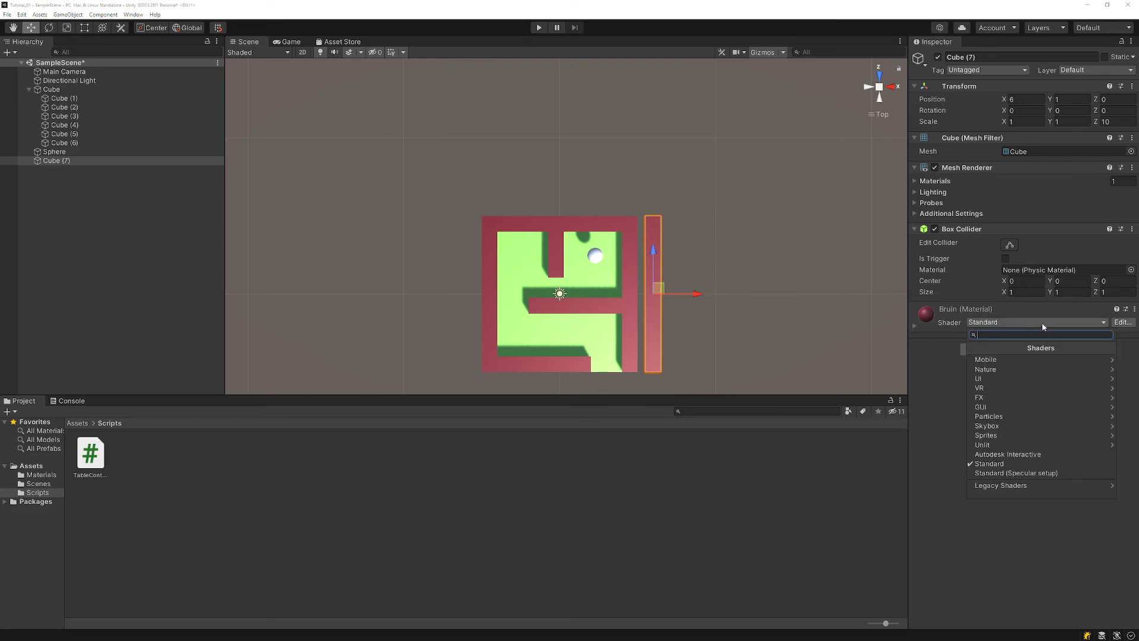
pyautogui.click(915, 328)
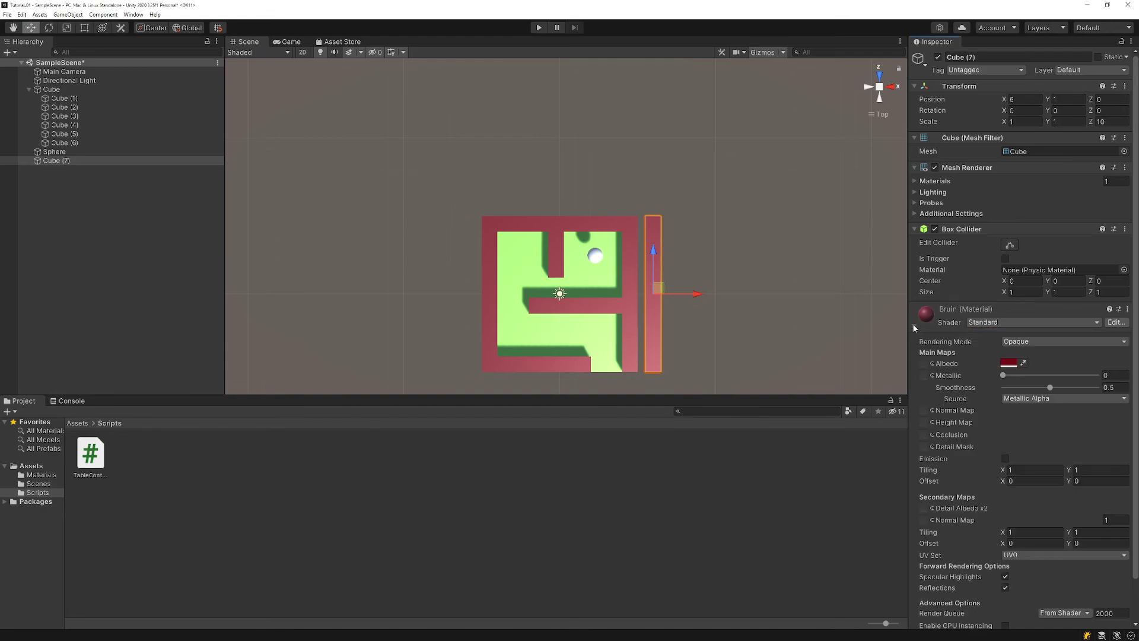
pyautogui.click(1128, 309)
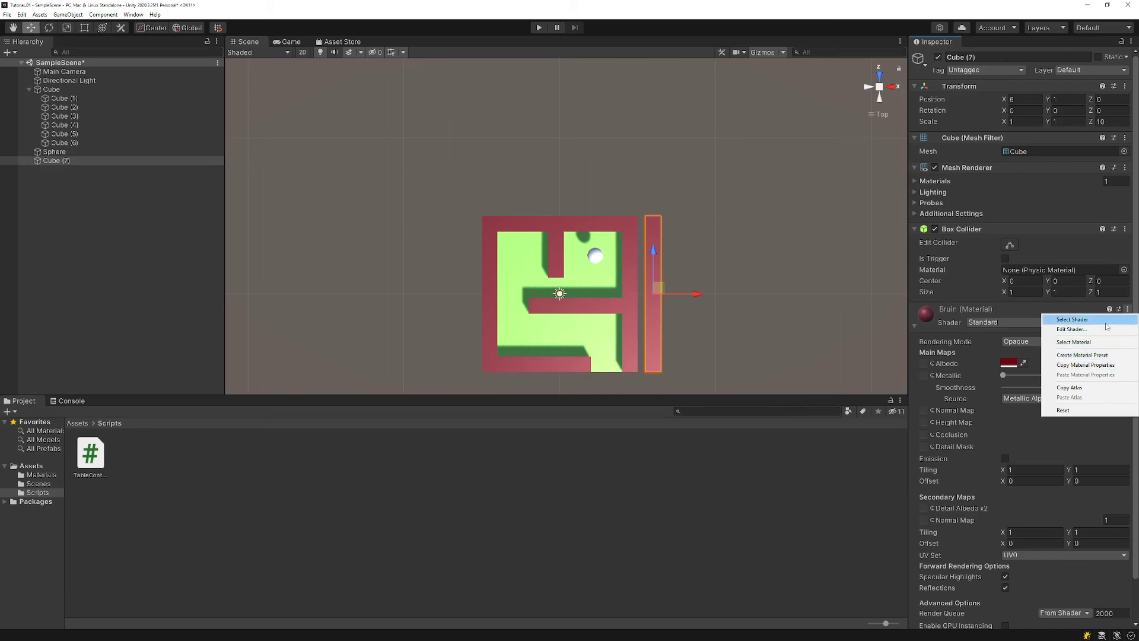
pyautogui.click(794, 521)
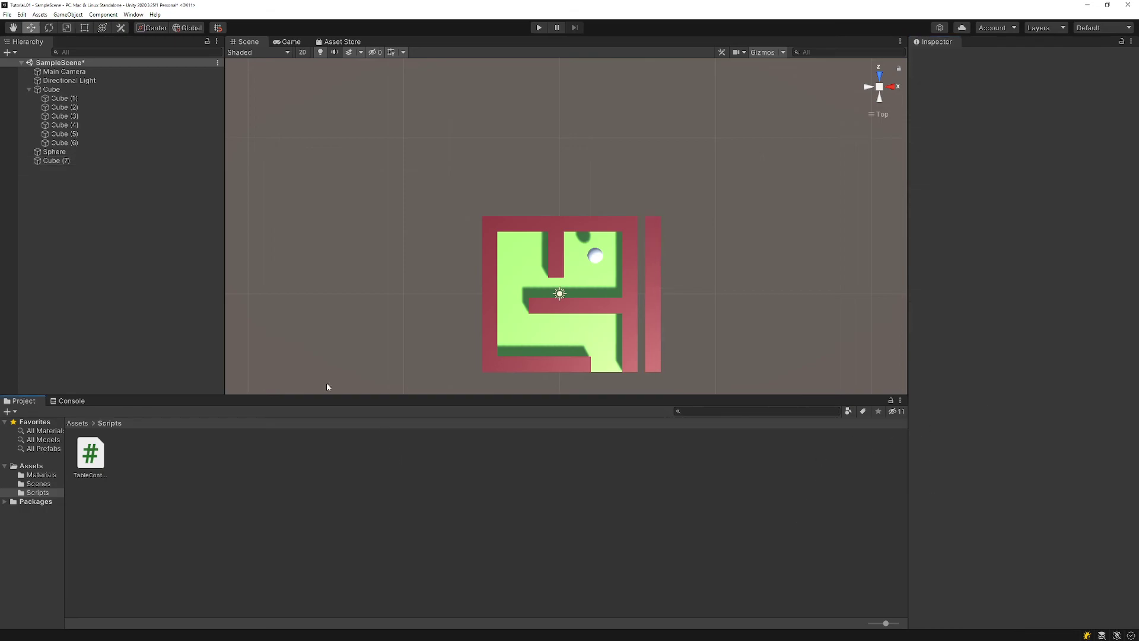
pyautogui.click(68, 161)
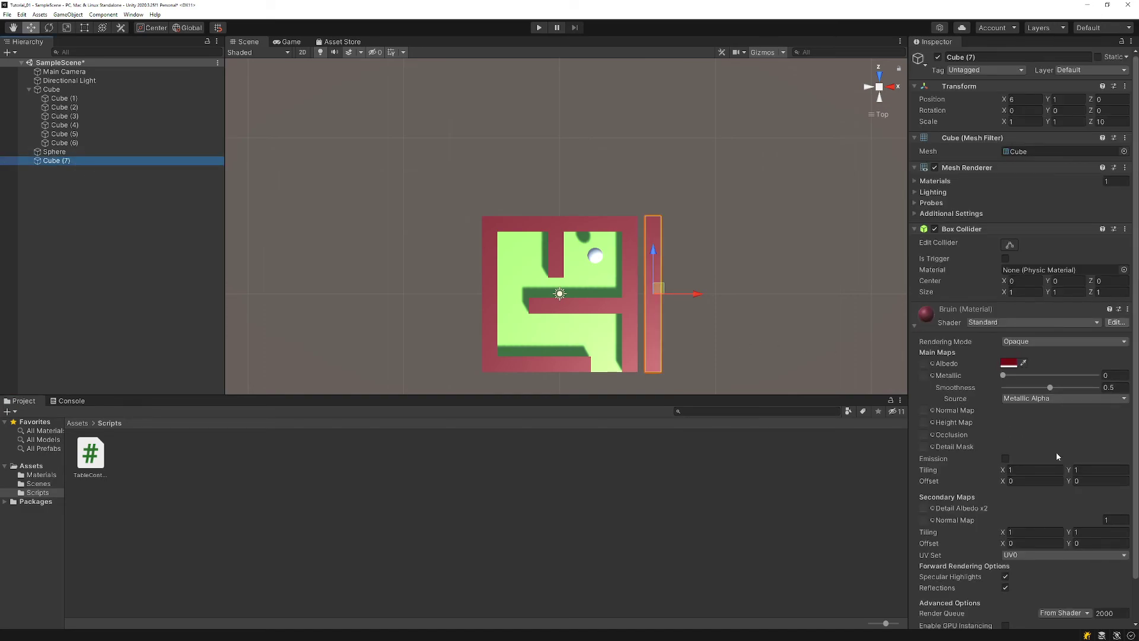
pyautogui.click(1097, 323)
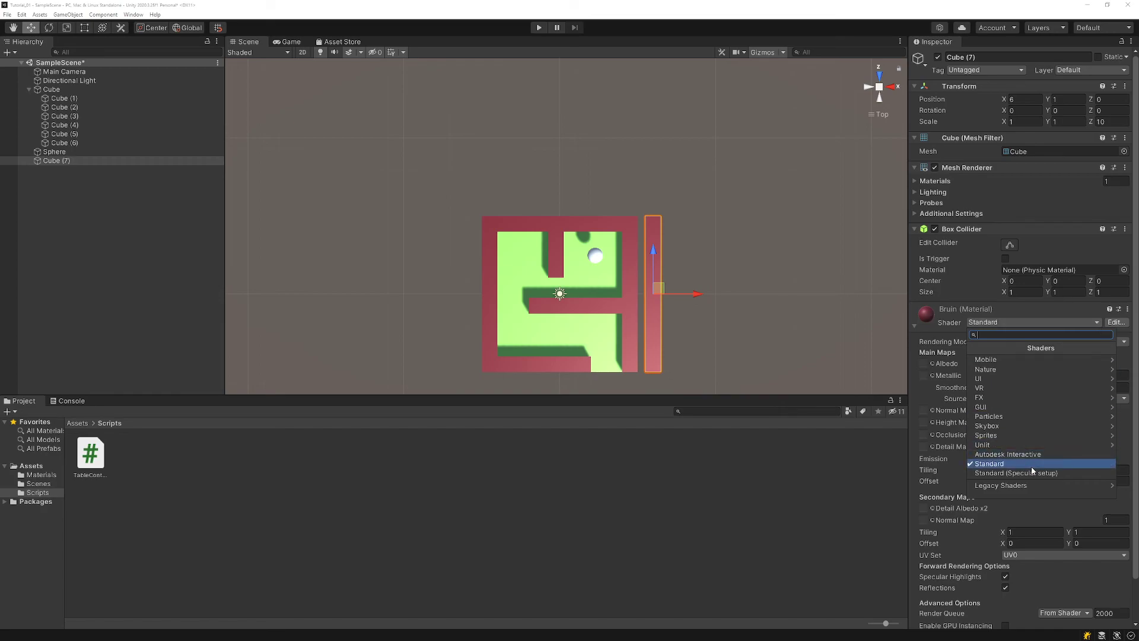
pyautogui.click(838, 547)
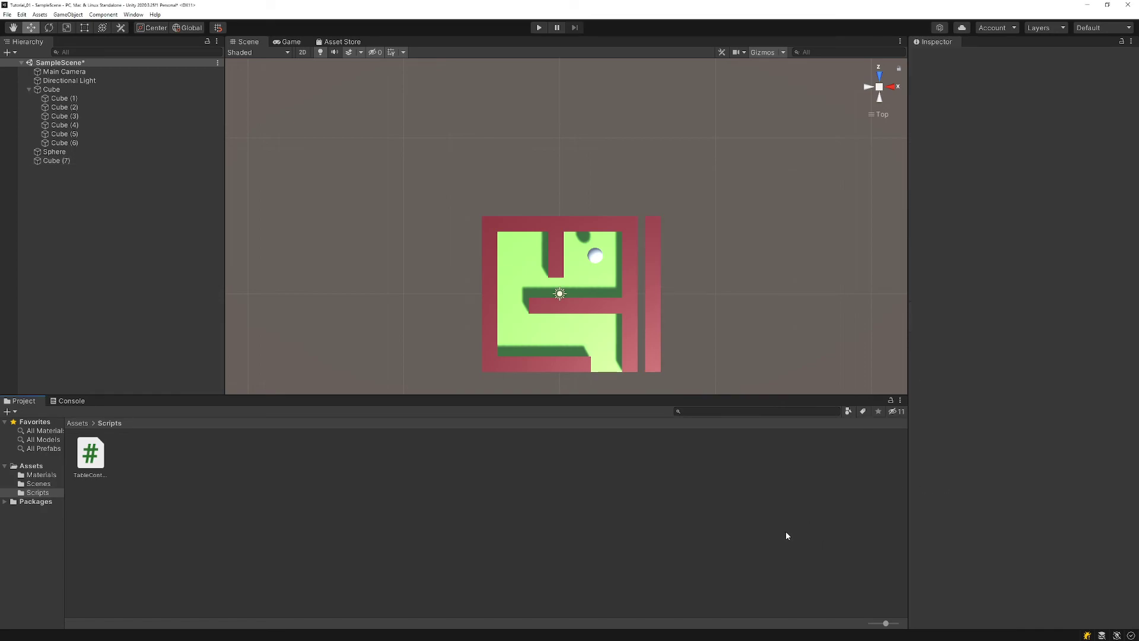
# - Create a new material named Wit in the Assets/Materials folder
pyautogui.click(41, 475)
pyautogui.rightClick(200, 514)
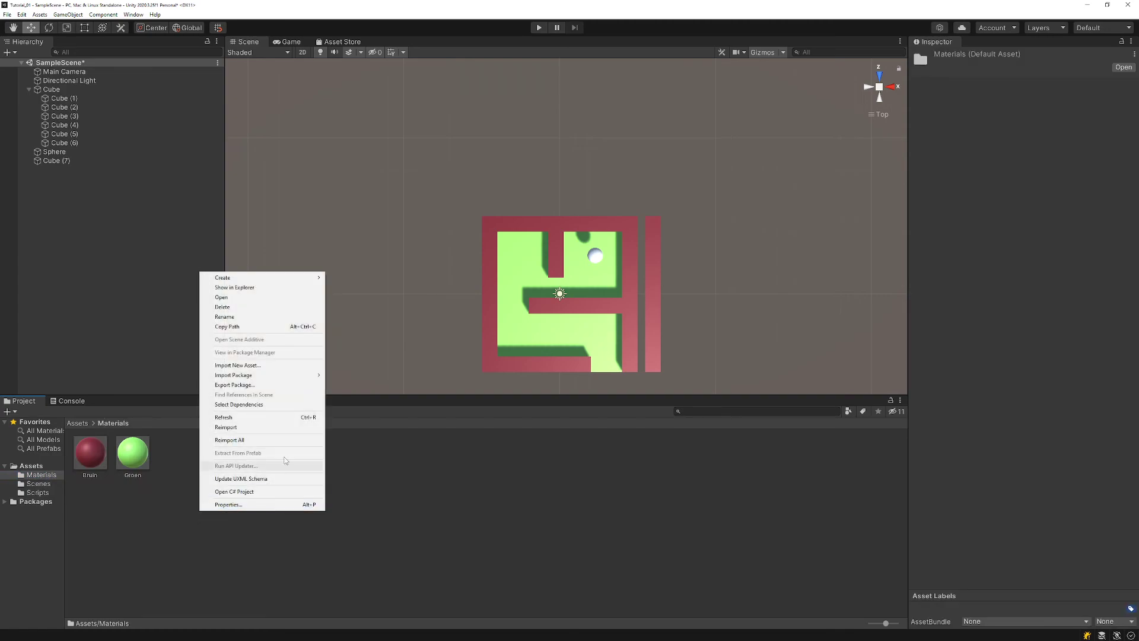
pyautogui.moveTo(289, 279)
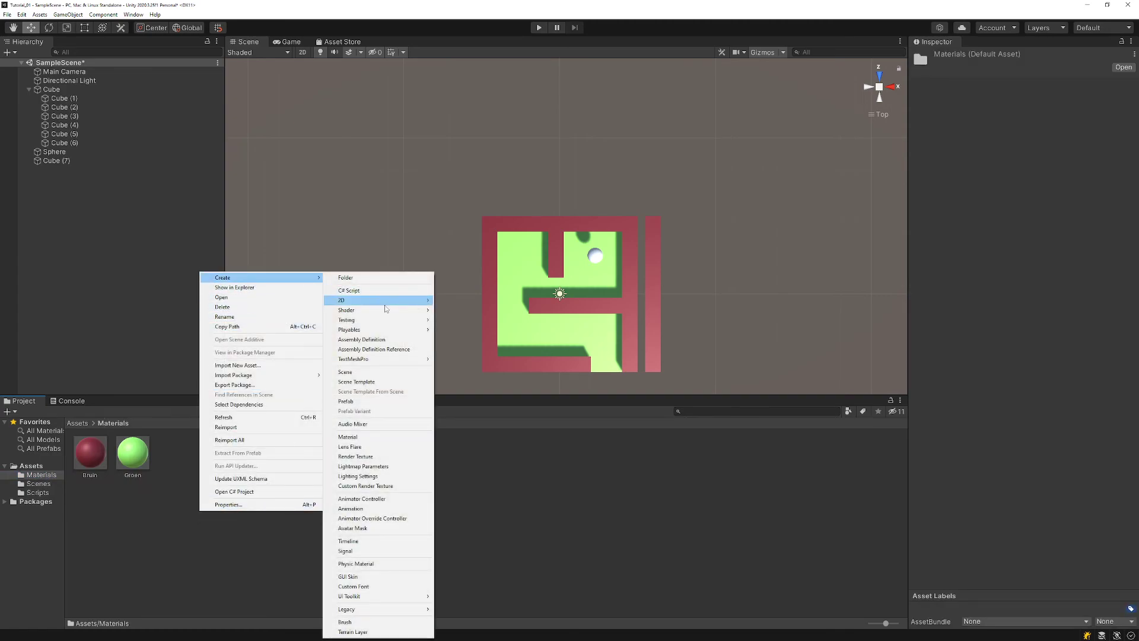
pyautogui.click(384, 442)
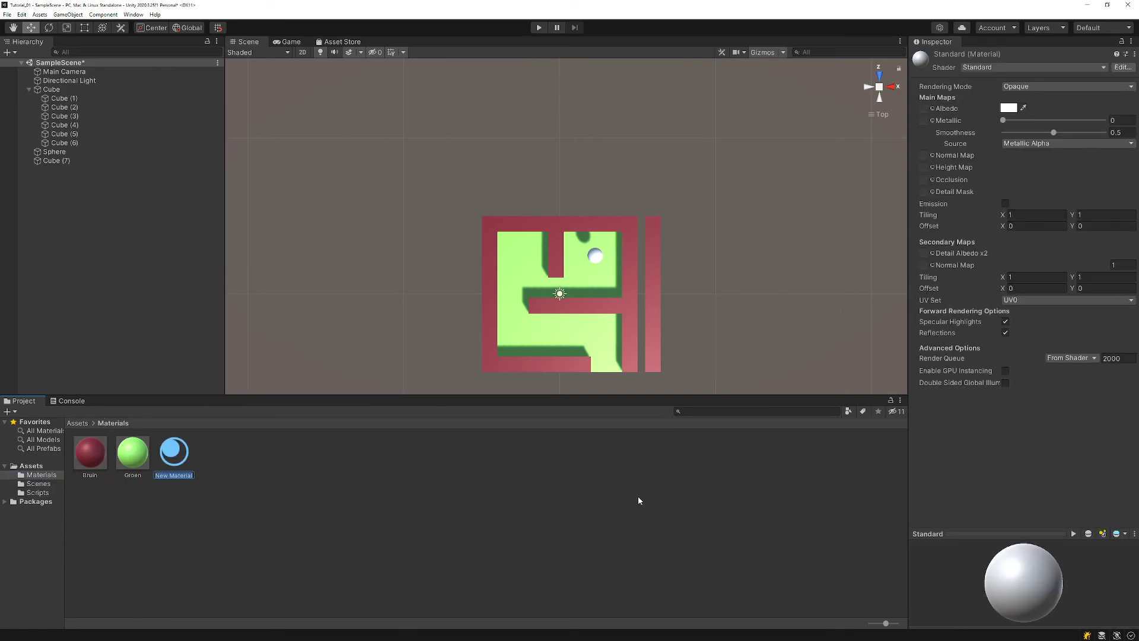
pyautogui.write('Wh')
pyautogui.write('t')
pyautogui.press('Return')
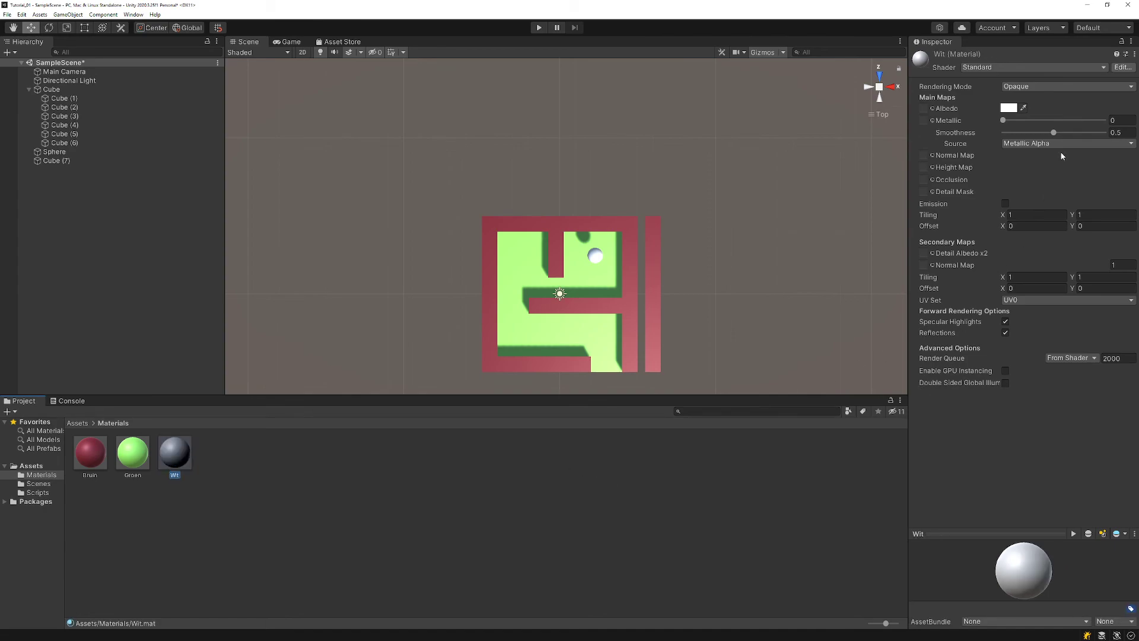
# - Apply the Wit material to the extra right wall Cube (7)
pyautogui.click(1005, 108)
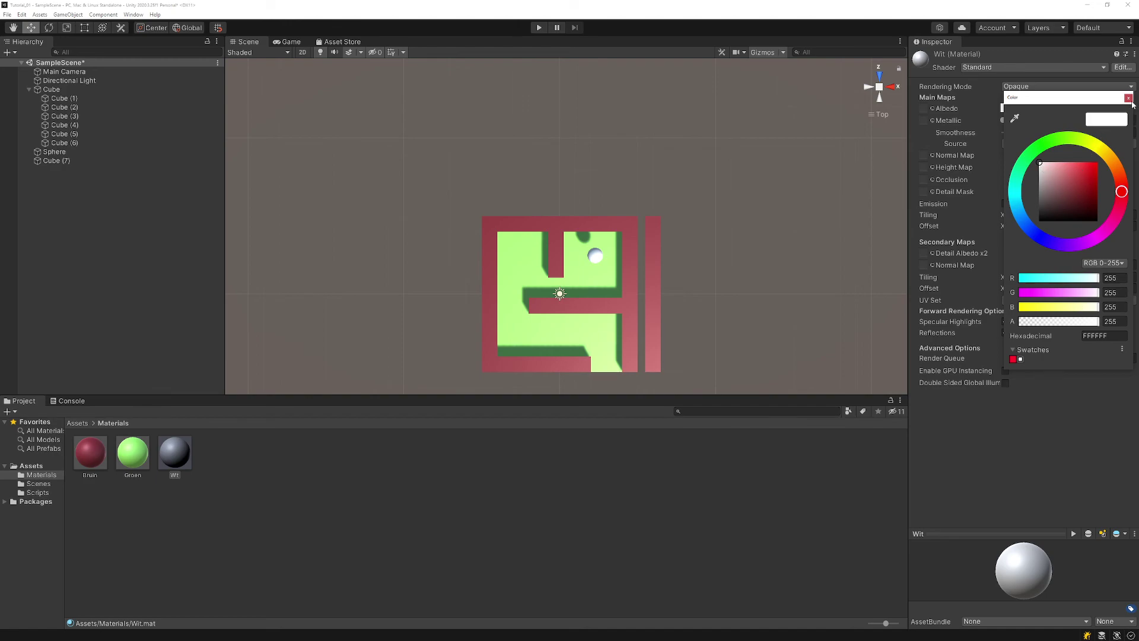
pyautogui.click(1128, 98)
pyautogui.click(573, 554)
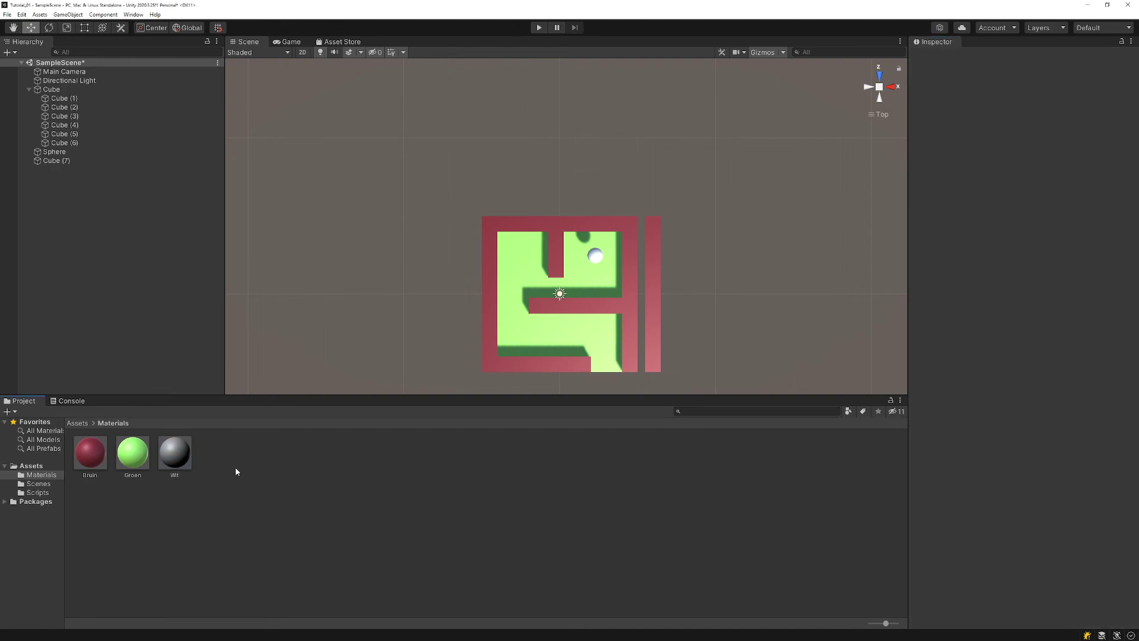
pyautogui.moveTo(181, 457); pyautogui.dragTo(655, 365)
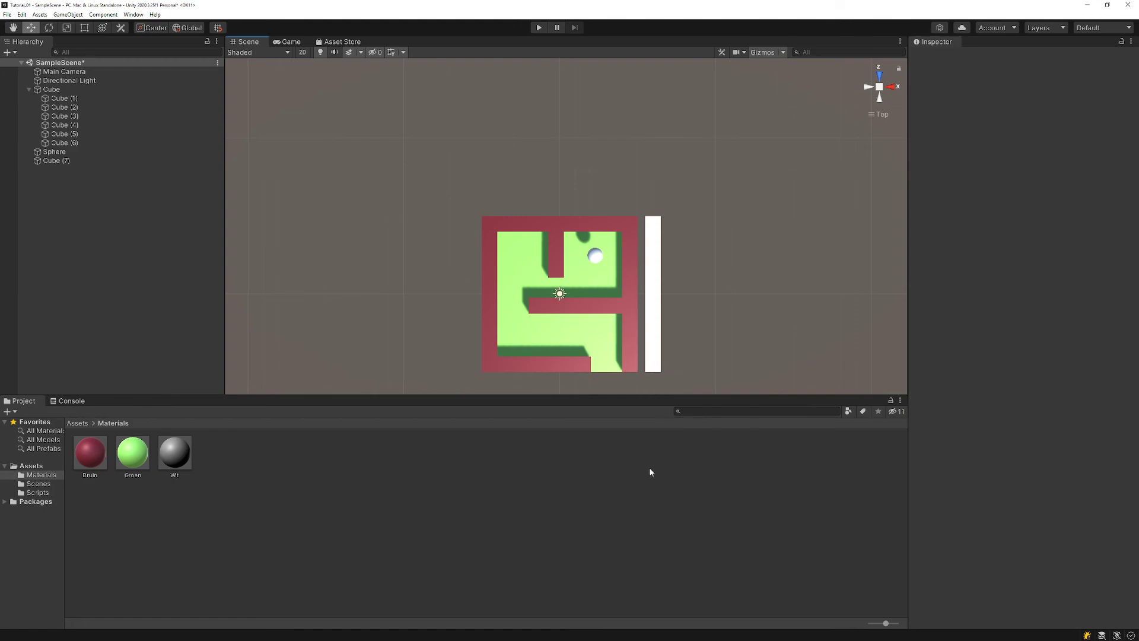
pyautogui.click(654, 356)
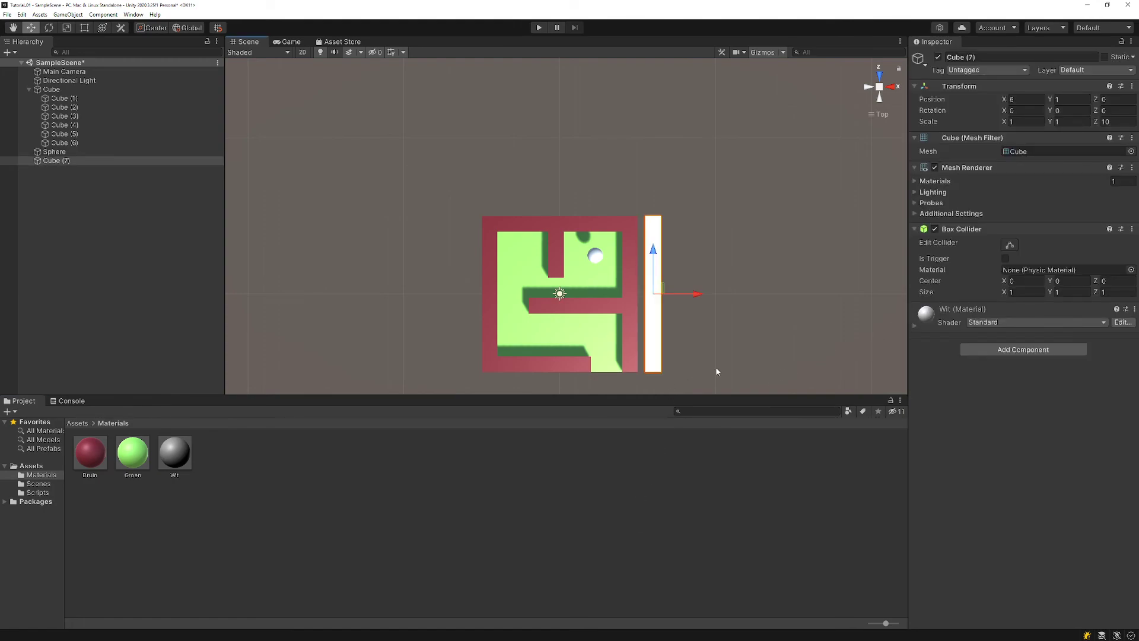
# - Set the Wit material's albedo to a near-black dark gray, 181414
pyautogui.click(169, 461)
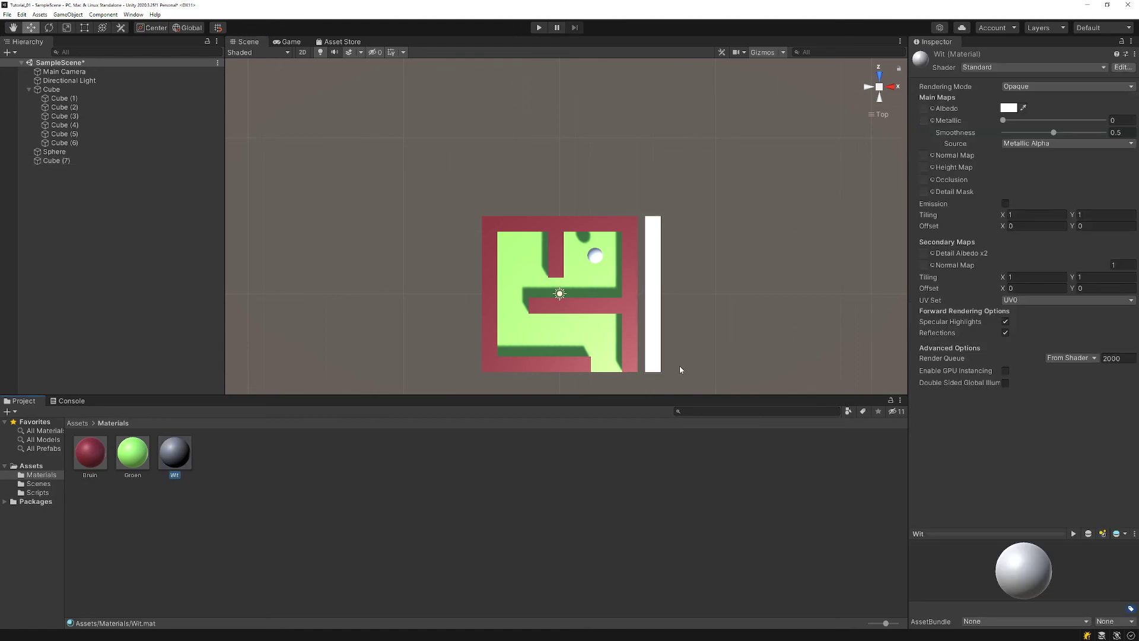
pyautogui.click(1006, 109)
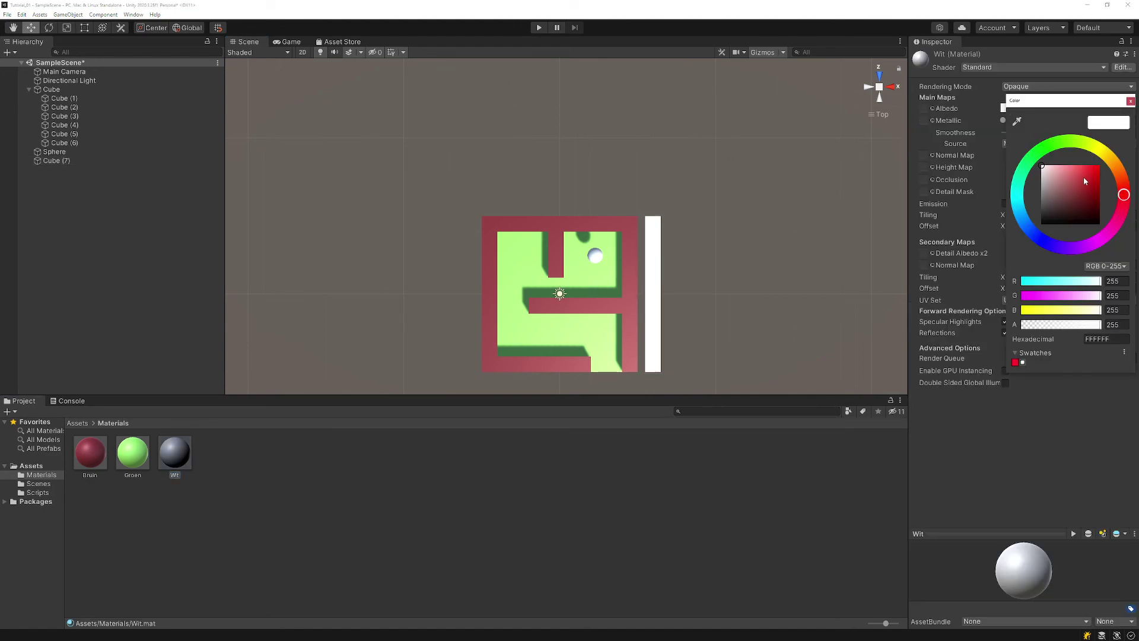
pyautogui.moveTo(1048, 222); pyautogui.dragTo(1037, 227)
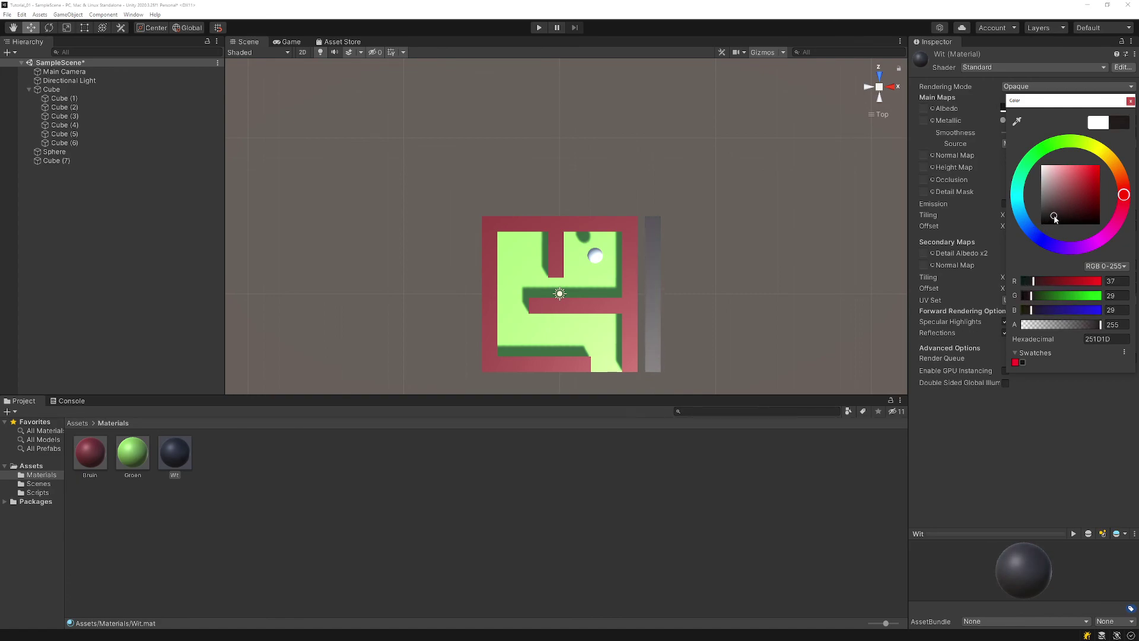
pyautogui.click(1058, 219)
pyautogui.click(202, 484)
pyautogui.click(654, 359)
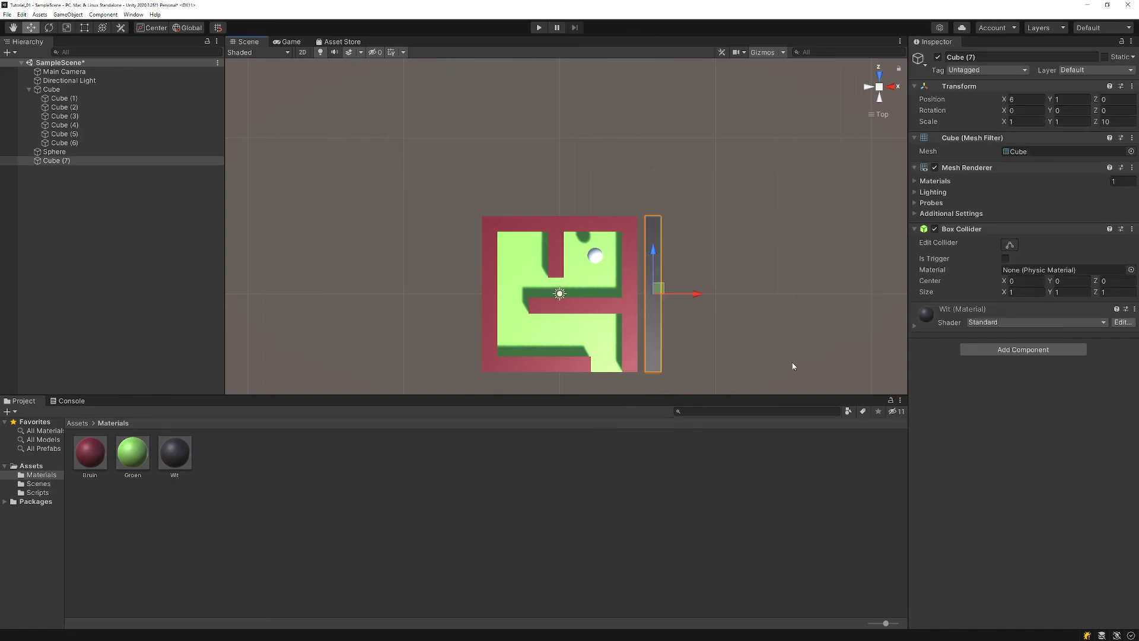
# - Set Cube (7)'s Z scale to 12 and move it up to Z position 1
pyautogui.click(1106, 122)
pyautogui.write('2')
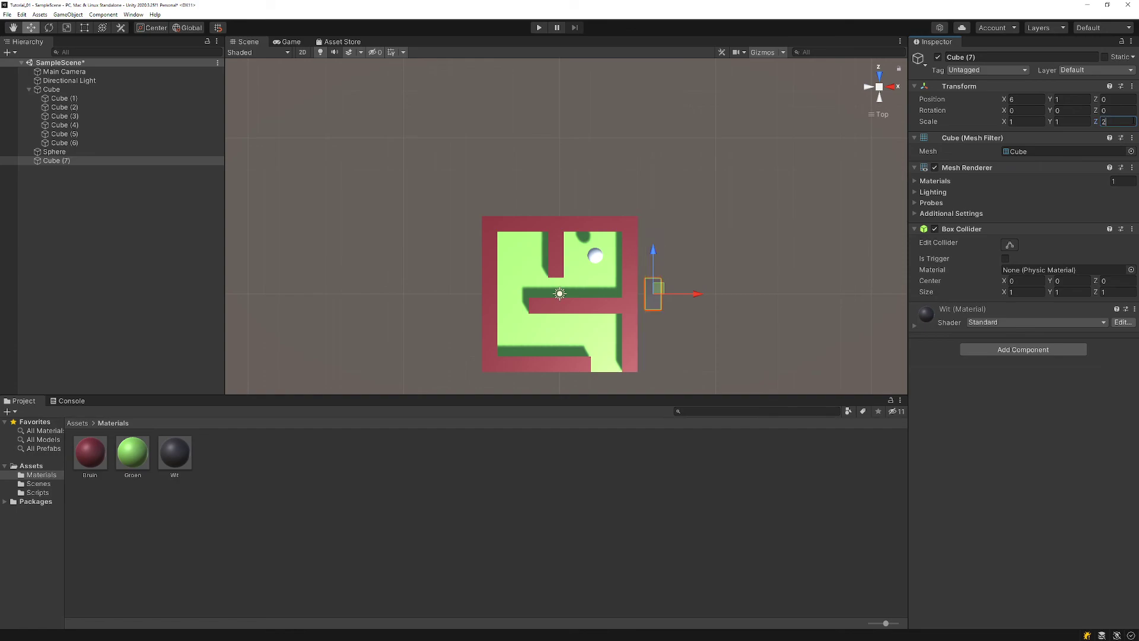
pyautogui.press('BackSpace')
pyautogui.write('12')
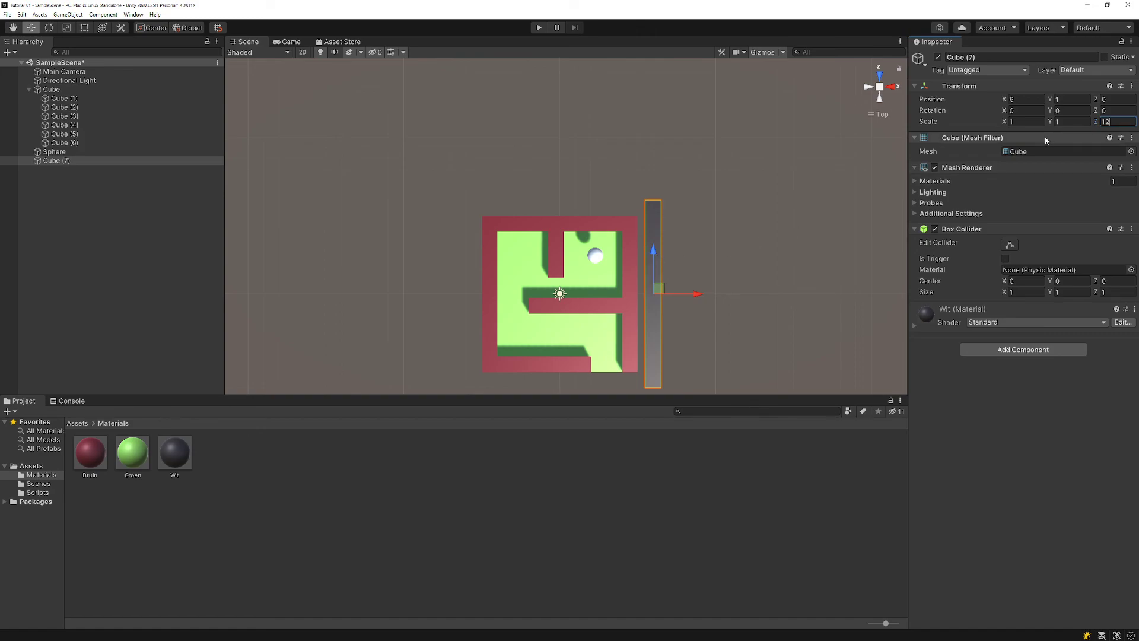
pyautogui.press('BackSpace')
pyautogui.write('1')
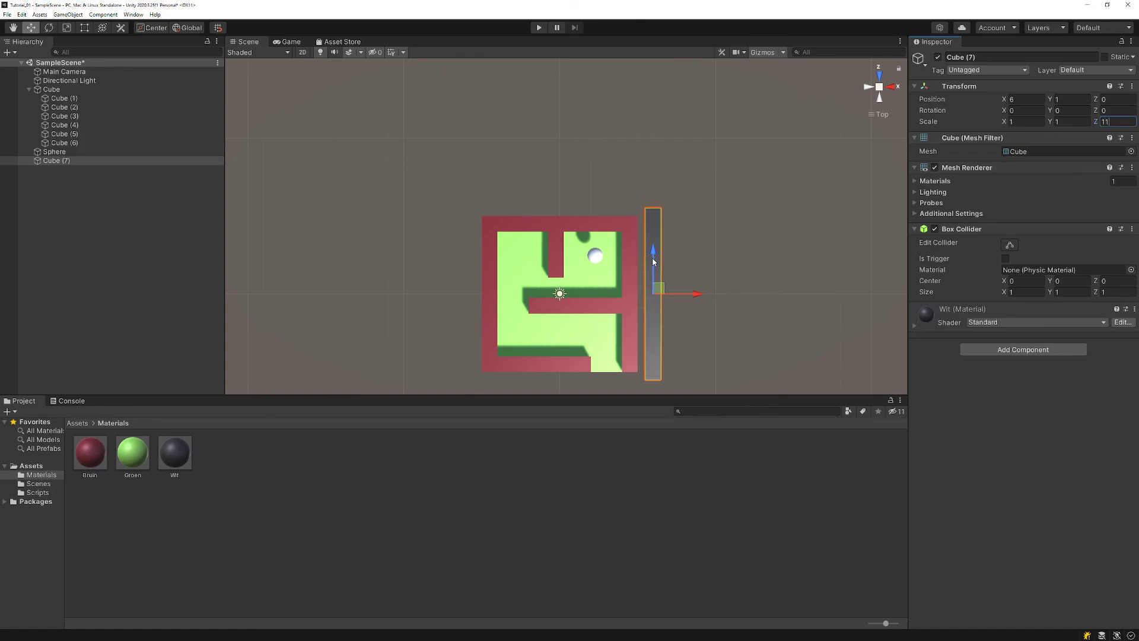
pyautogui.moveTo(652, 258); pyautogui.dragTo(654, 251)
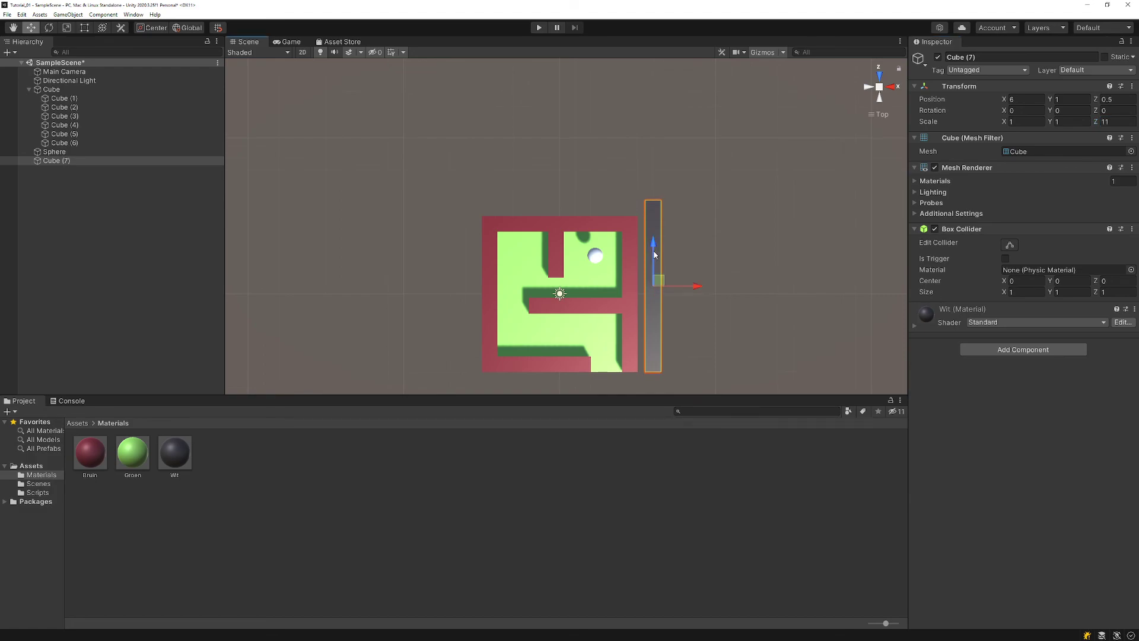
pyautogui.click(1115, 121)
pyautogui.write('12')
pyautogui.moveTo(655, 261); pyautogui.dragTo(657, 253)
pyautogui.click(743, 343)
pyautogui.click(664, 319)
# - Duplicate the dark wall to the board's left side, then add a copy rotated 90° along the top edge
pyautogui.hotkey('ctrl', 'd')
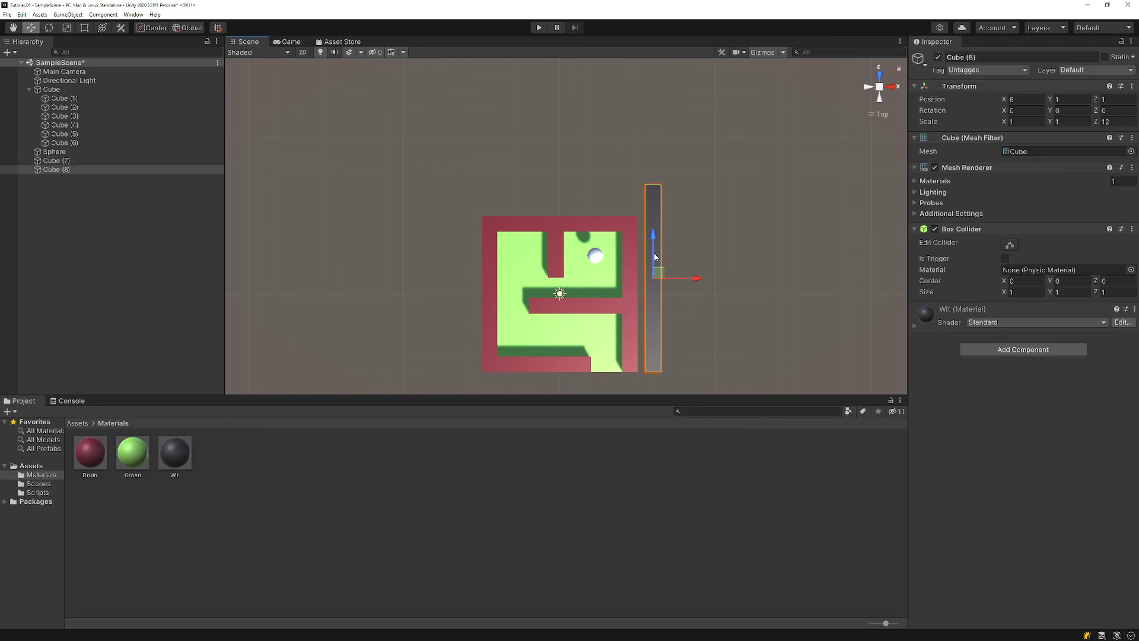
pyautogui.moveTo(660, 276); pyautogui.dragTo(476, 295)
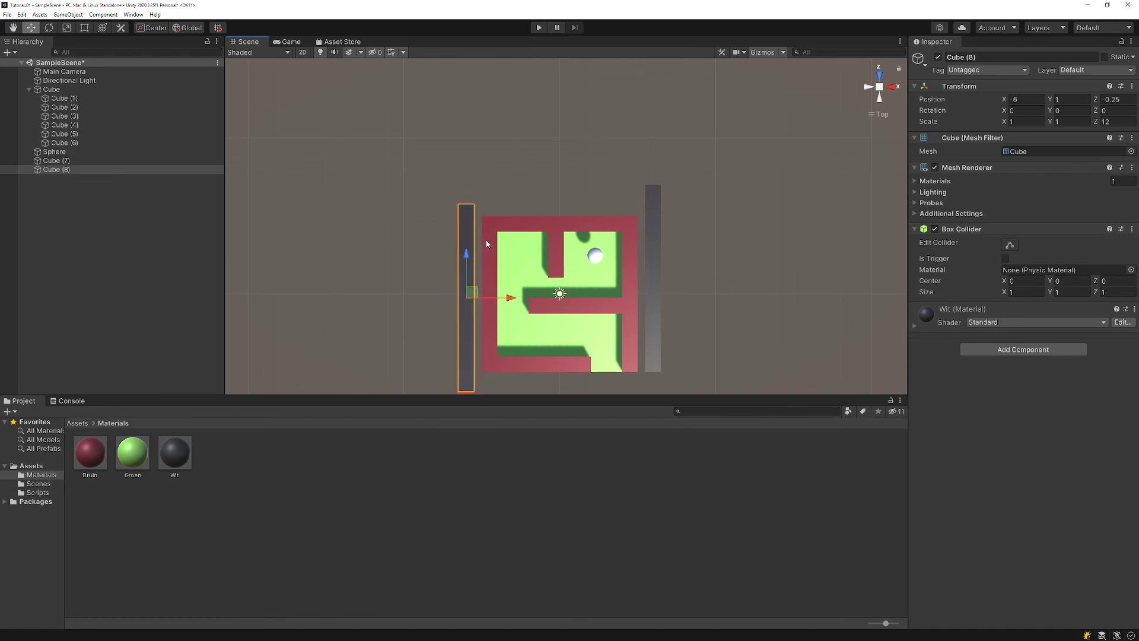
pyautogui.hotkey('ctrl', 'd')
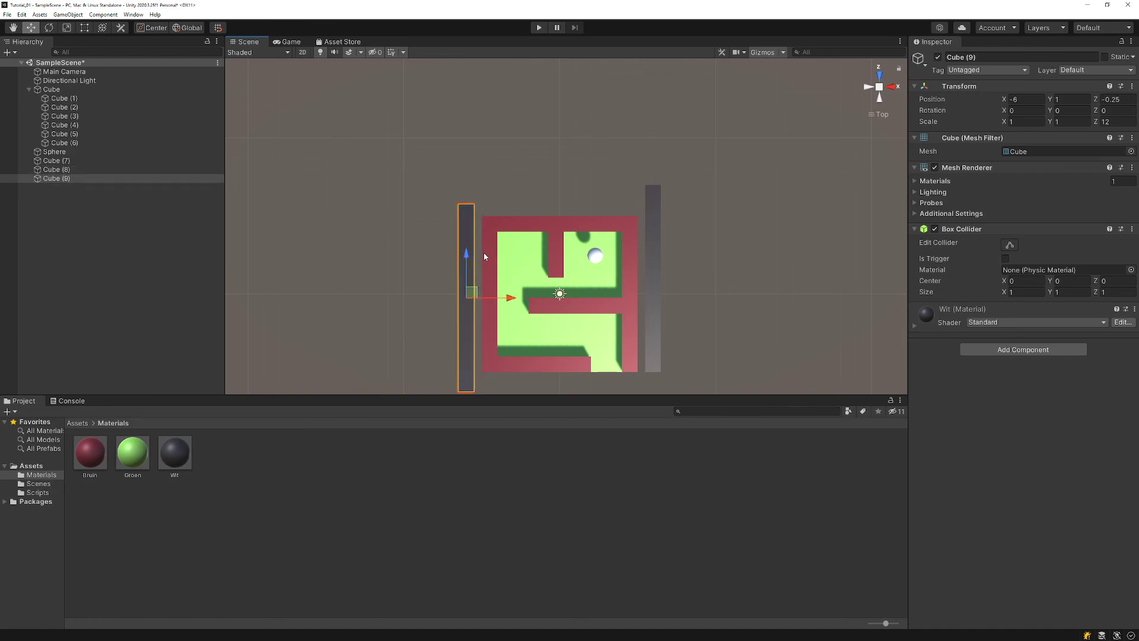
pyautogui.press('e')
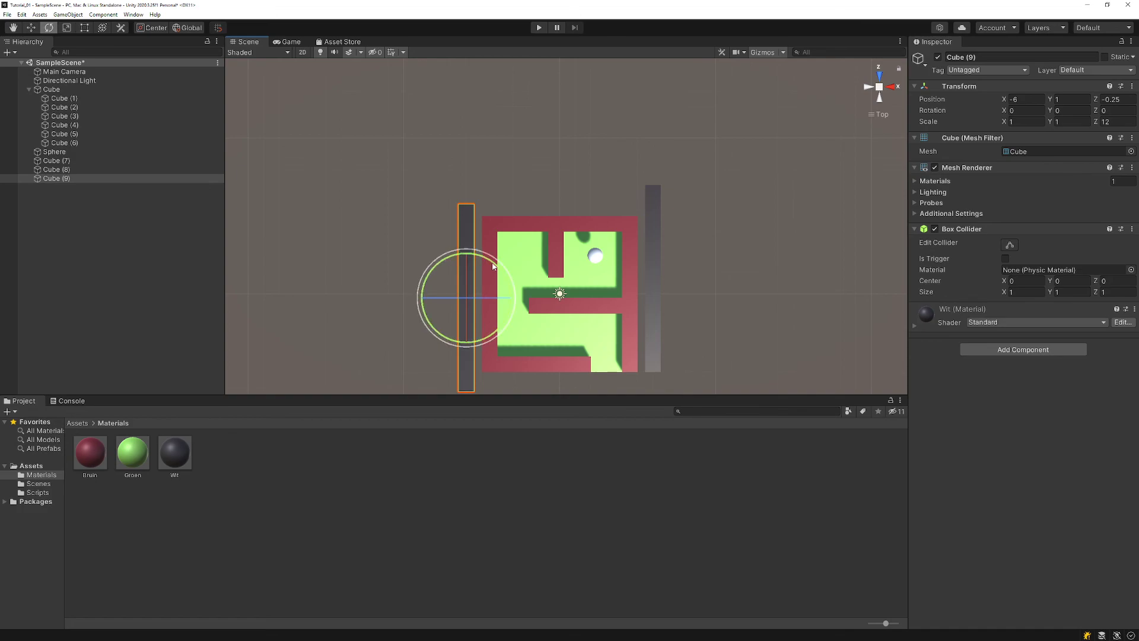
pyautogui.moveTo(493, 266)
pyautogui.mouseDown()
pyautogui.moveTo(534, 385)
pyautogui.moveTo(564, 324)
pyautogui.mouseUp()
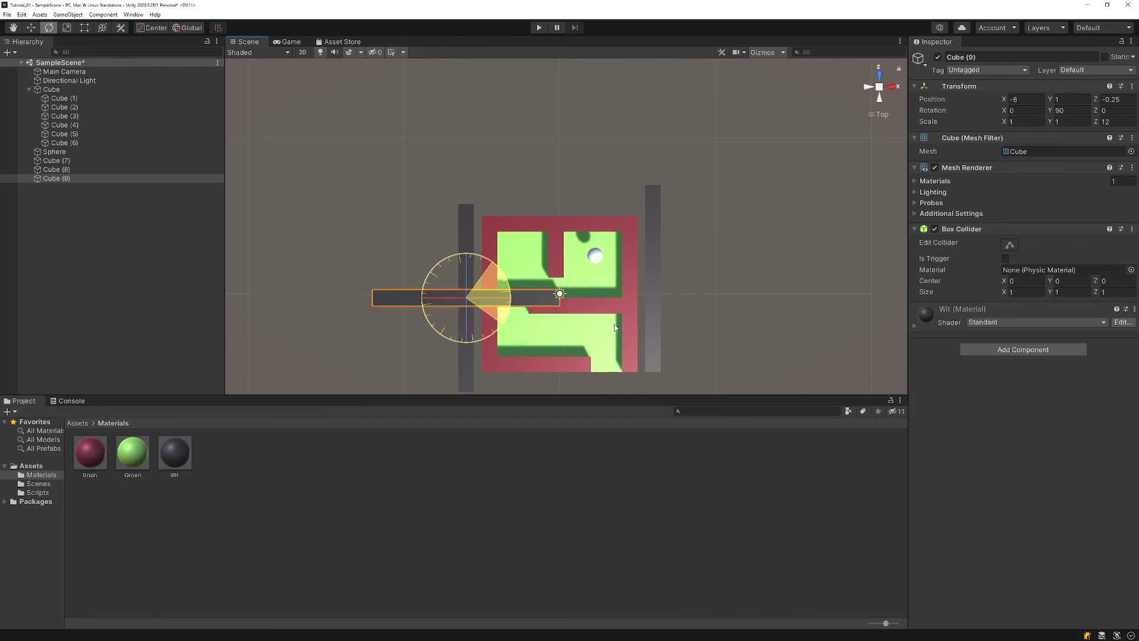
pyautogui.press('w')
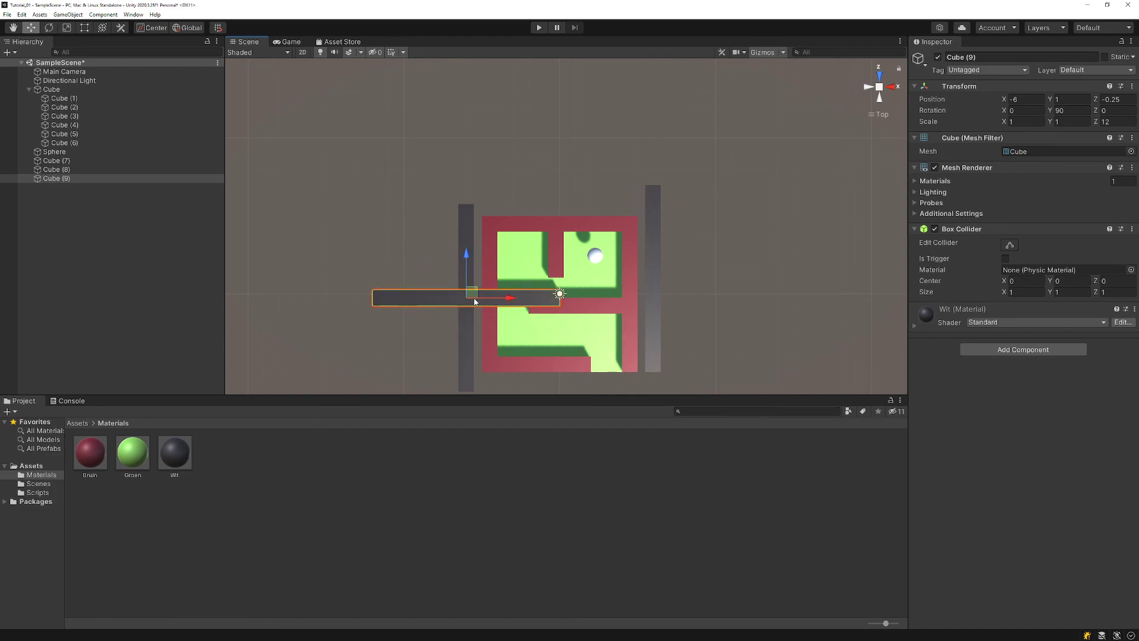
pyautogui.moveTo(470, 290); pyautogui.dragTo(555, 184)
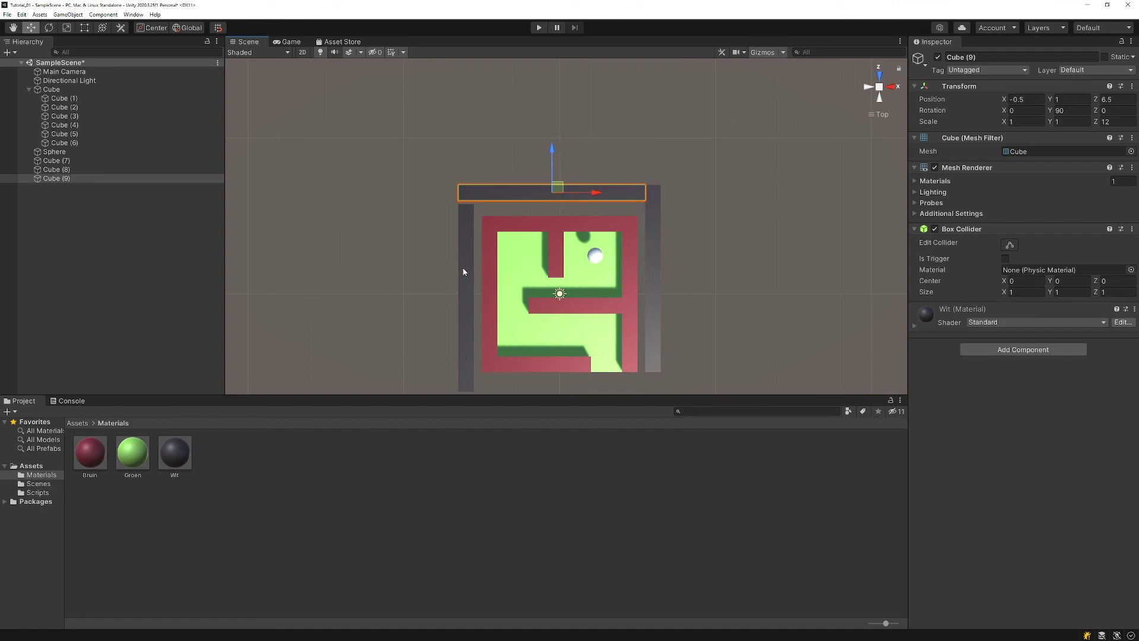
# - Align the left wall to Z 0 and duplicate the top wall down to the board's bottom edge
pyautogui.click(473, 285)
pyautogui.moveTo(472, 290); pyautogui.dragTo(472, 287)
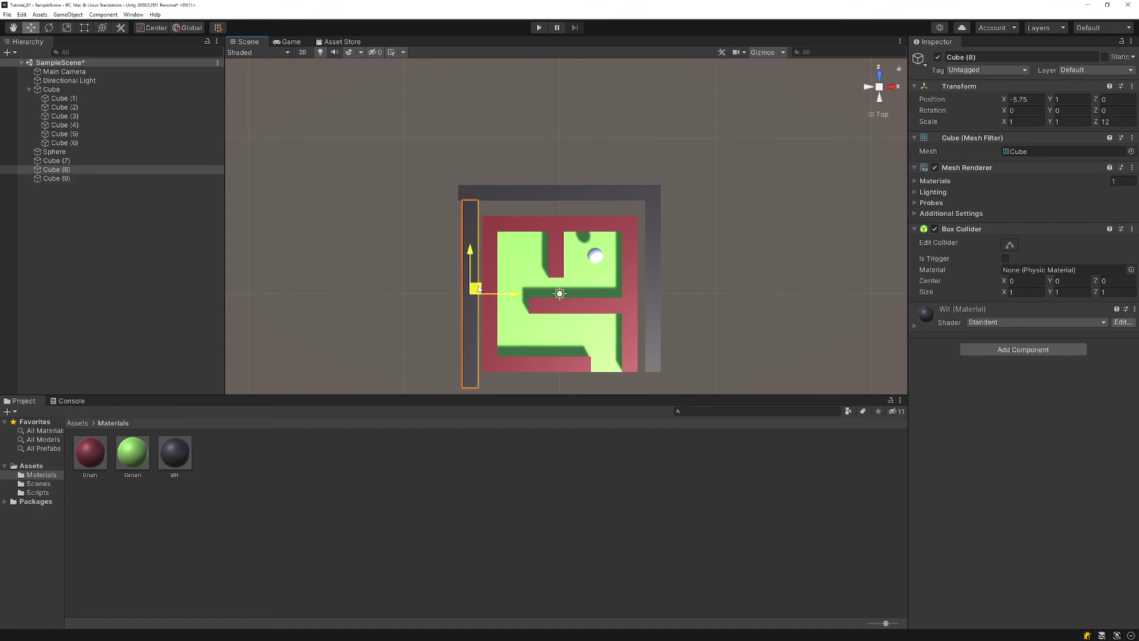
pyautogui.click(446, 319)
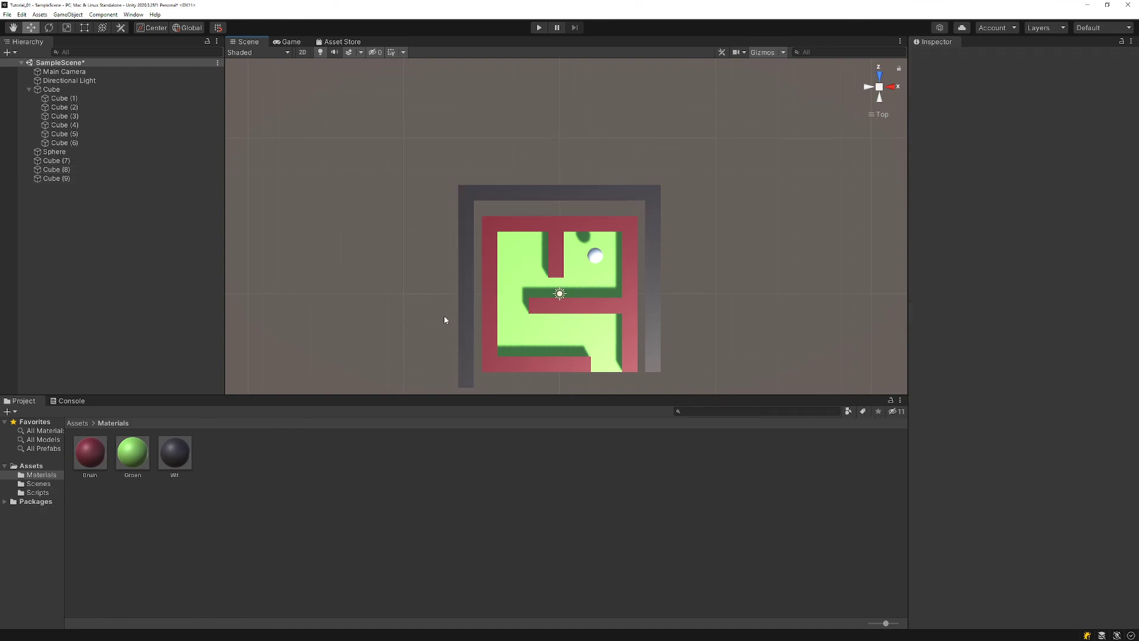
pyautogui.click(558, 193)
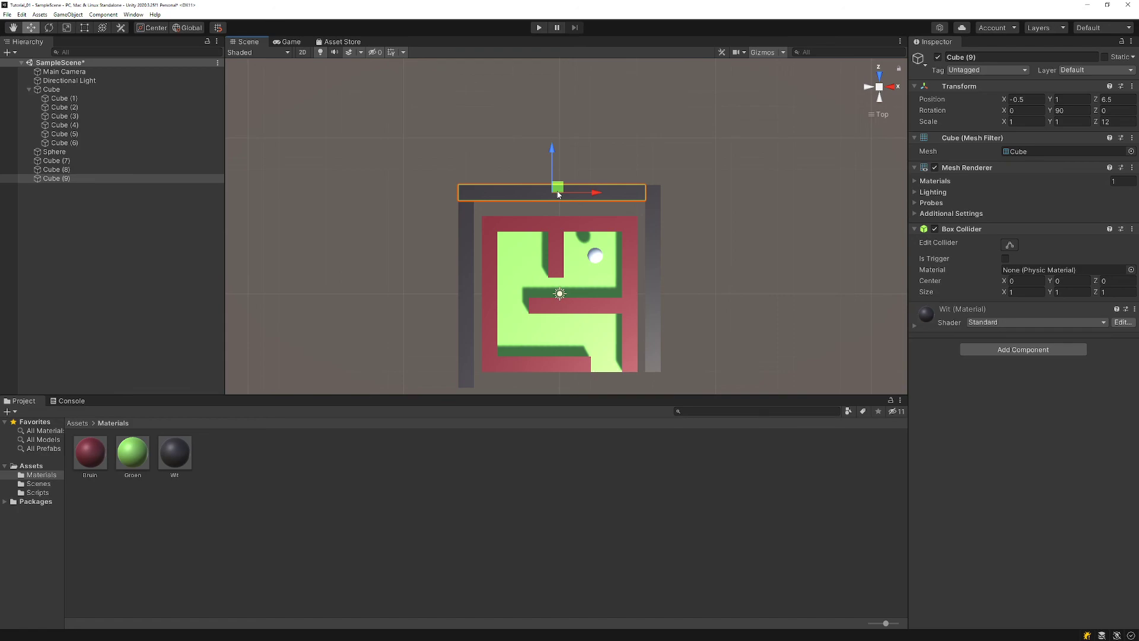
pyautogui.hotkey('ctrl', 'd')
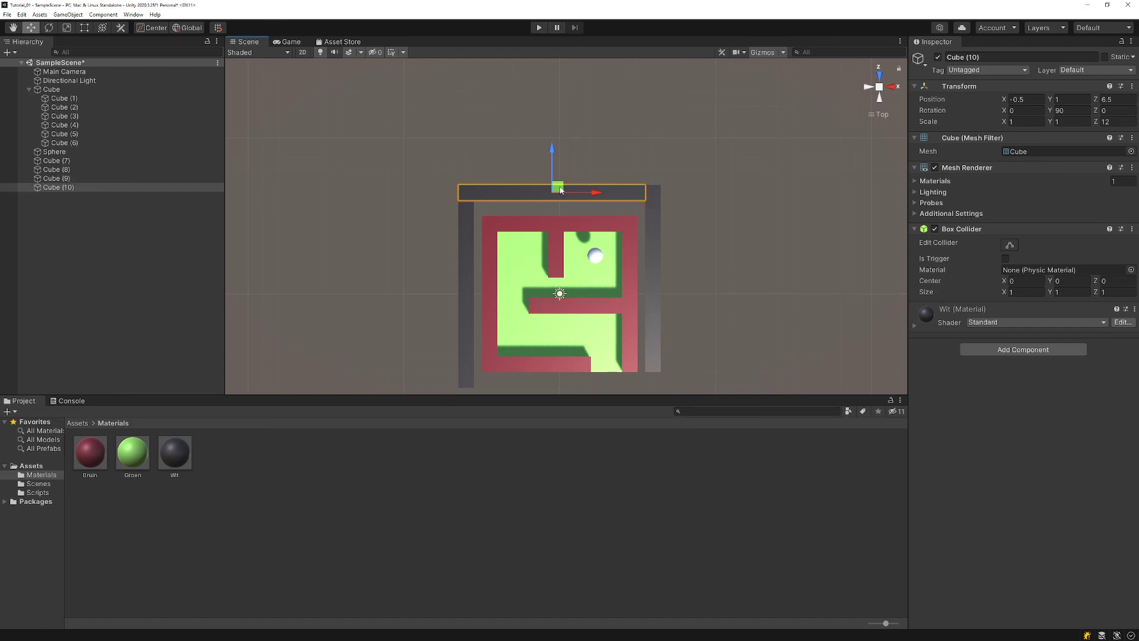
pyautogui.moveTo(558, 193); pyautogui.dragTo(576, 375)
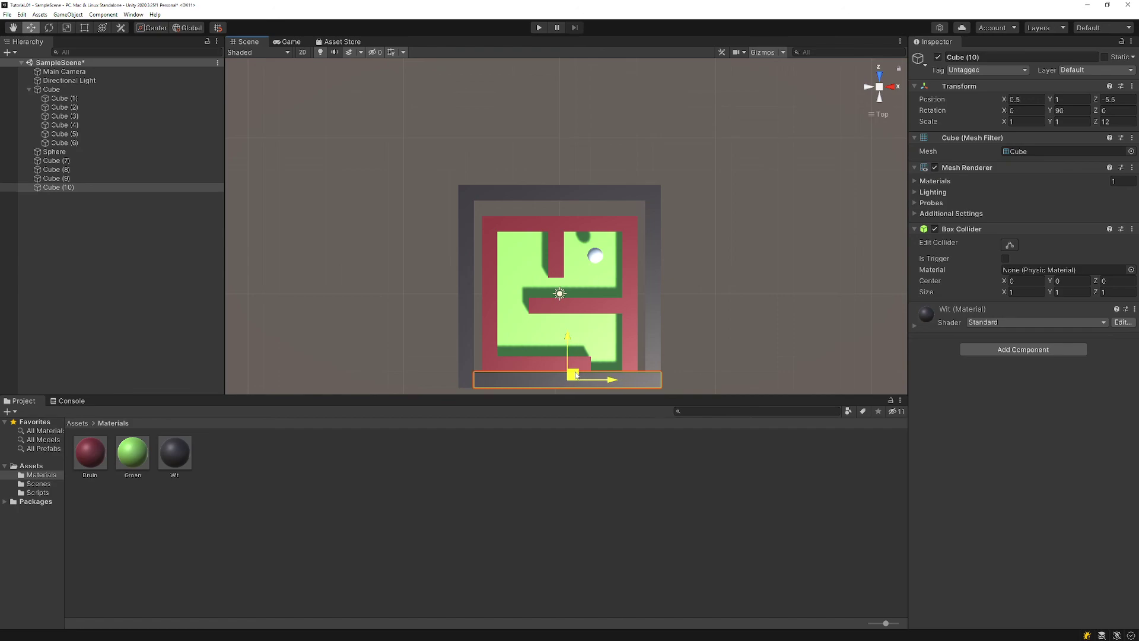
pyautogui.click(748, 369)
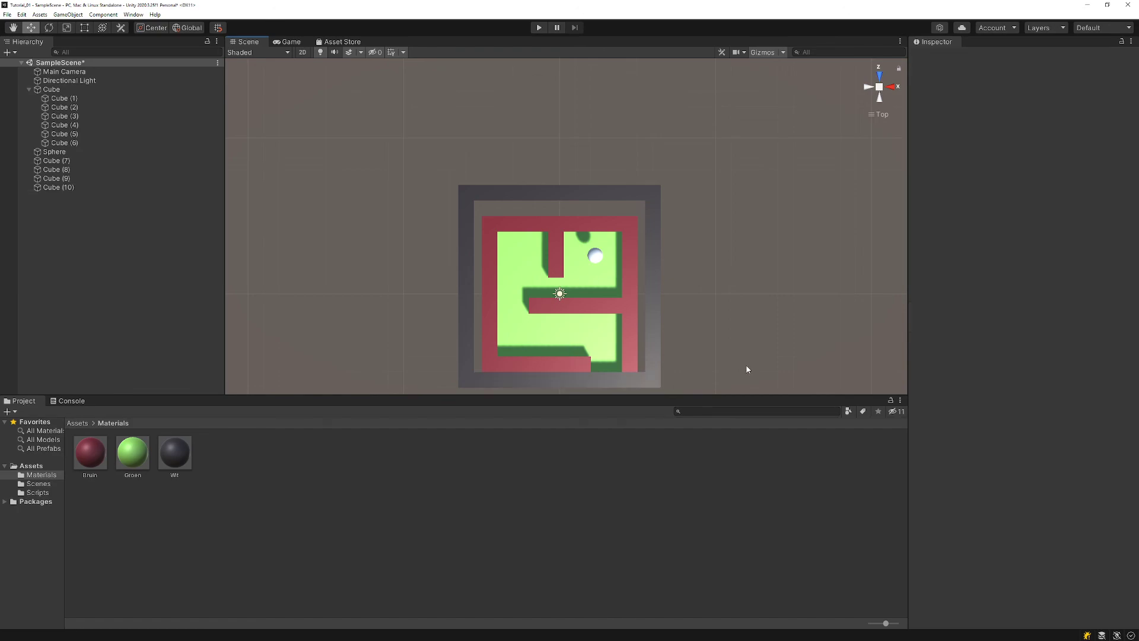
# - Select all four frame walls and shift them slightly down together
pyautogui.click(642, 378)
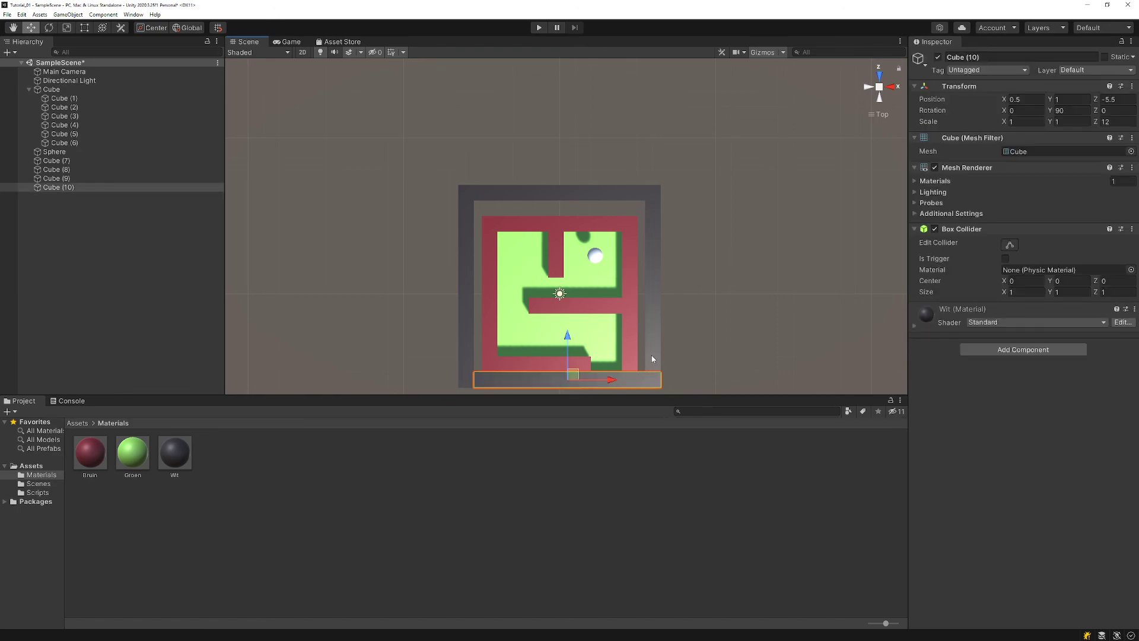
pyautogui.click(651, 355)
pyautogui.click(647, 385)
pyautogui.keyDown('ctrl'); pyautogui.click(466, 357); pyautogui.keyUp('ctrl')
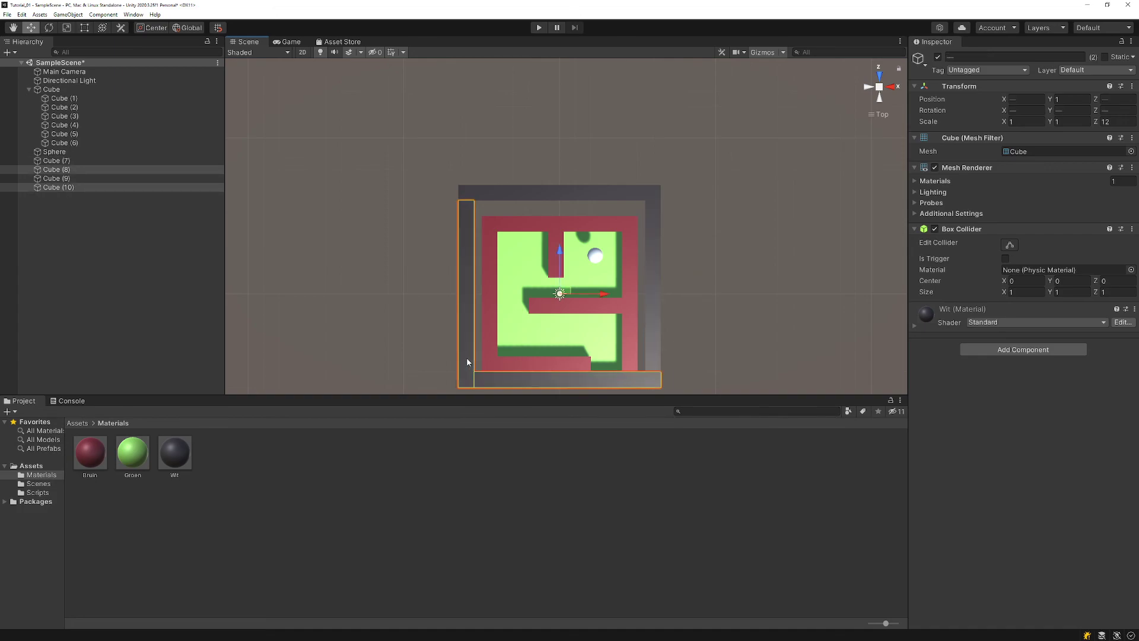
pyautogui.keyDown('ctrl'); pyautogui.click(521, 190); pyautogui.keyUp('ctrl')
pyautogui.keyDown('ctrl'); pyautogui.click(656, 241); pyautogui.keyUp('ctrl')
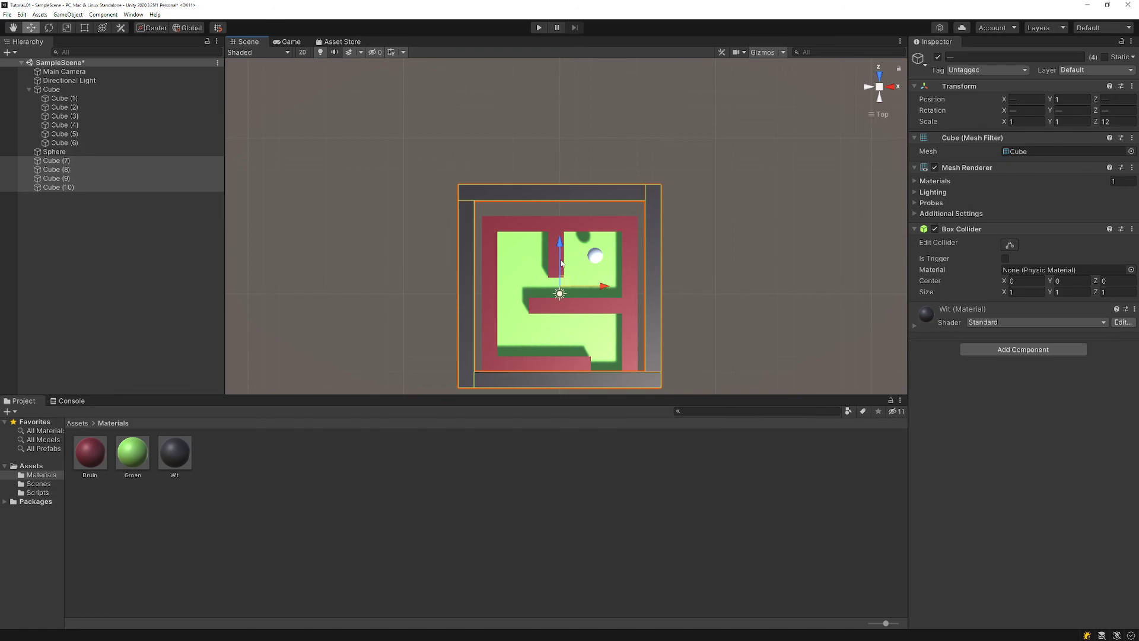
pyautogui.moveTo(562, 262); pyautogui.dragTo(562, 269)
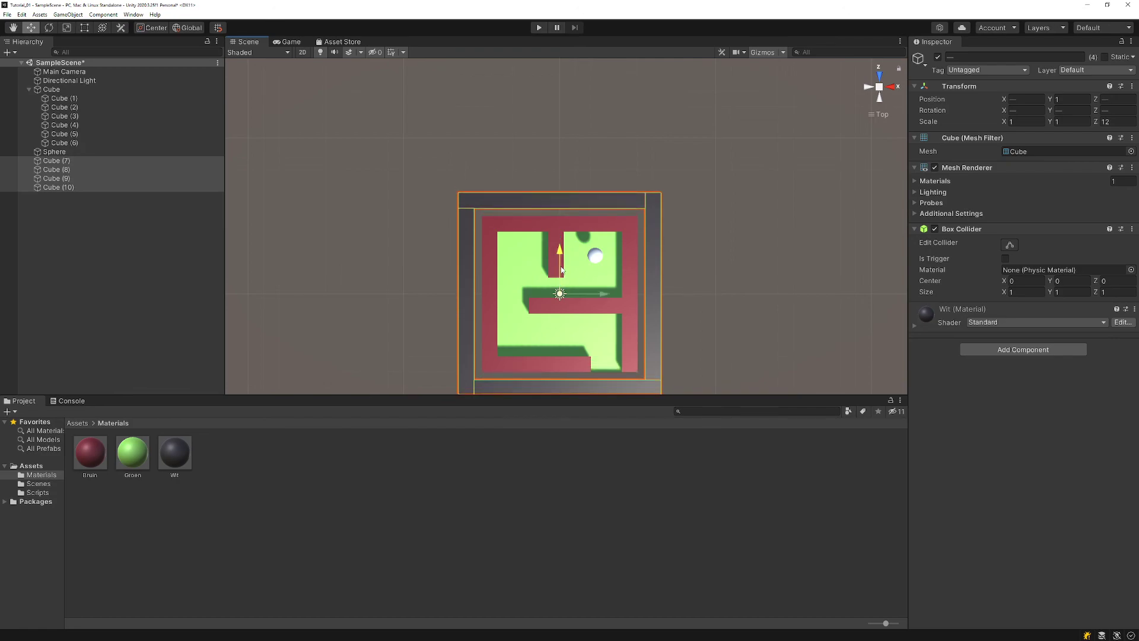
pyautogui.click(746, 313)
pyautogui.click(140, 276)
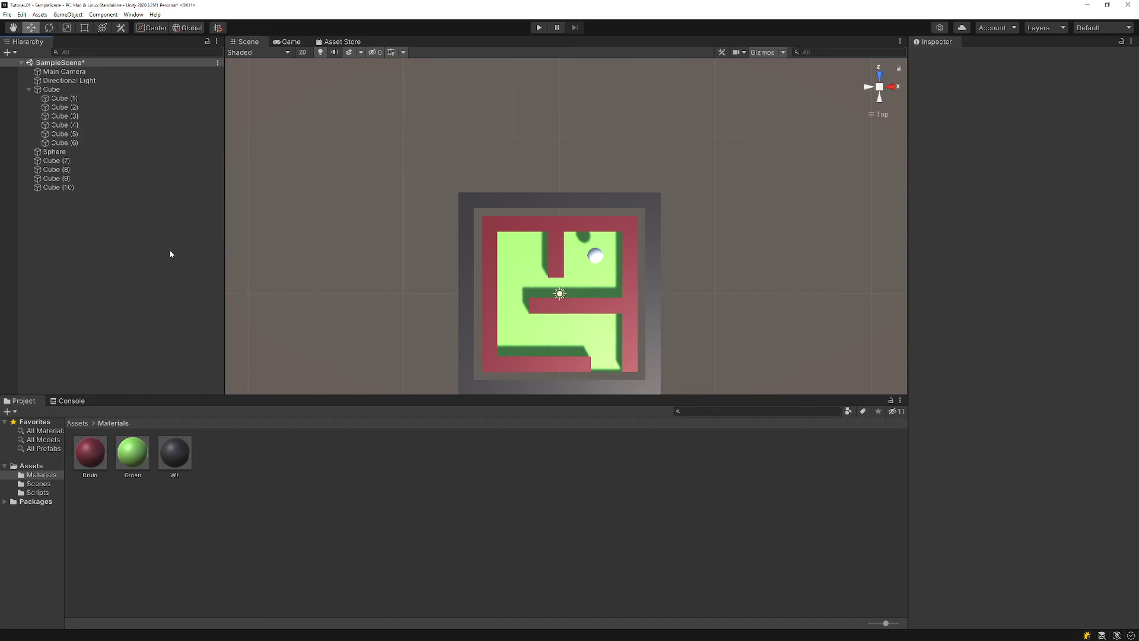
# - Create an empty GameObject and reset its transform to the origin
pyautogui.rightClick(99, 236)
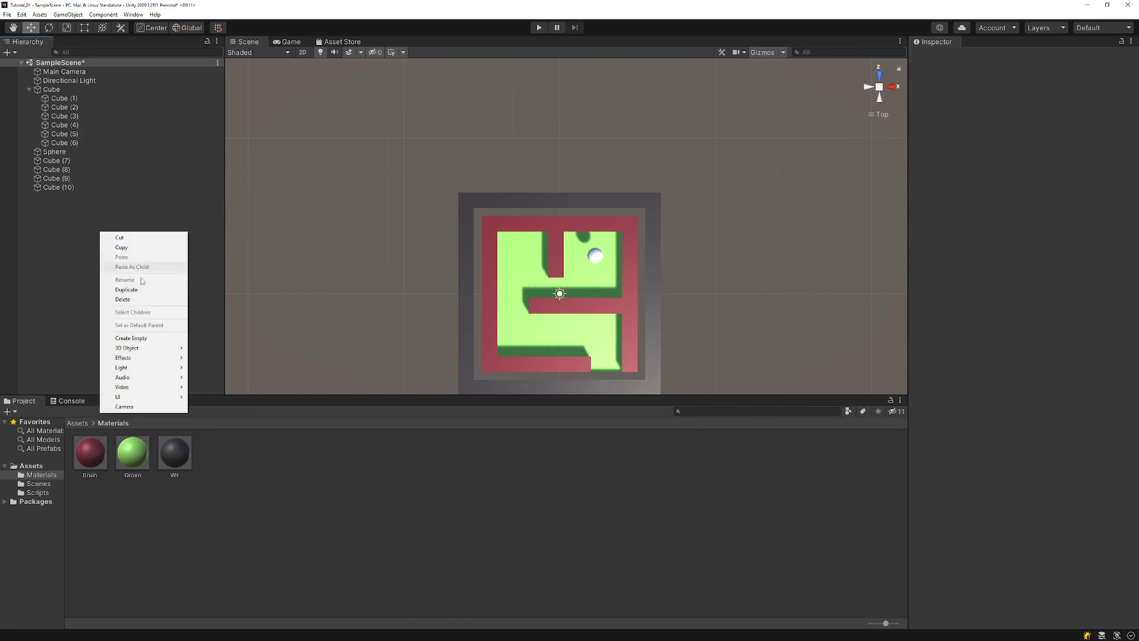
pyautogui.click(153, 339)
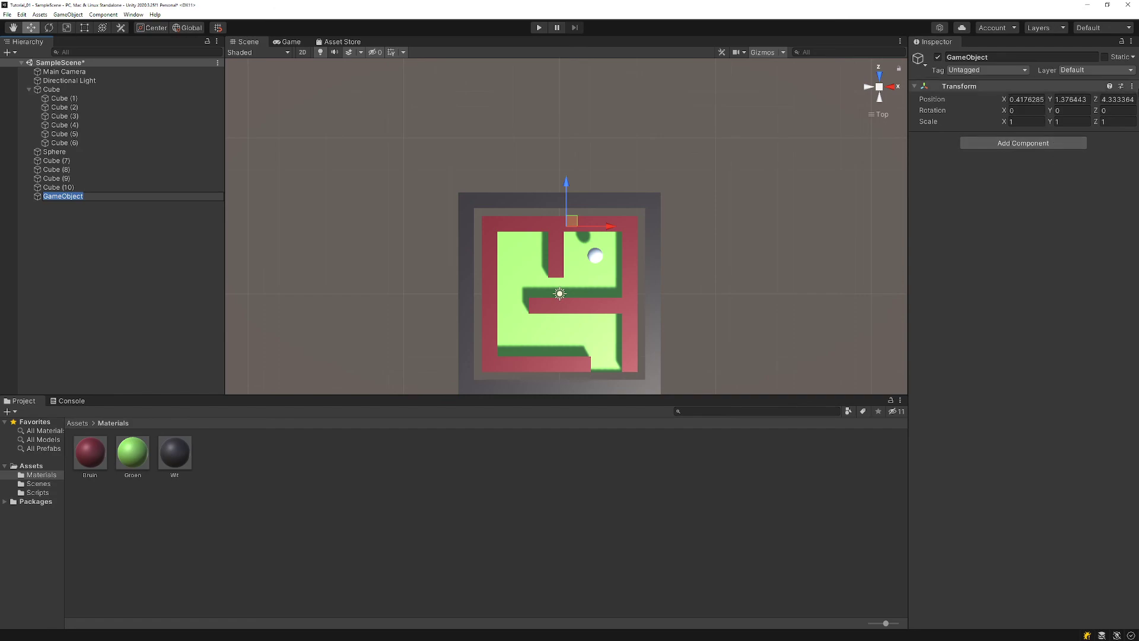
pyautogui.click(1132, 86)
pyautogui.click(1081, 92)
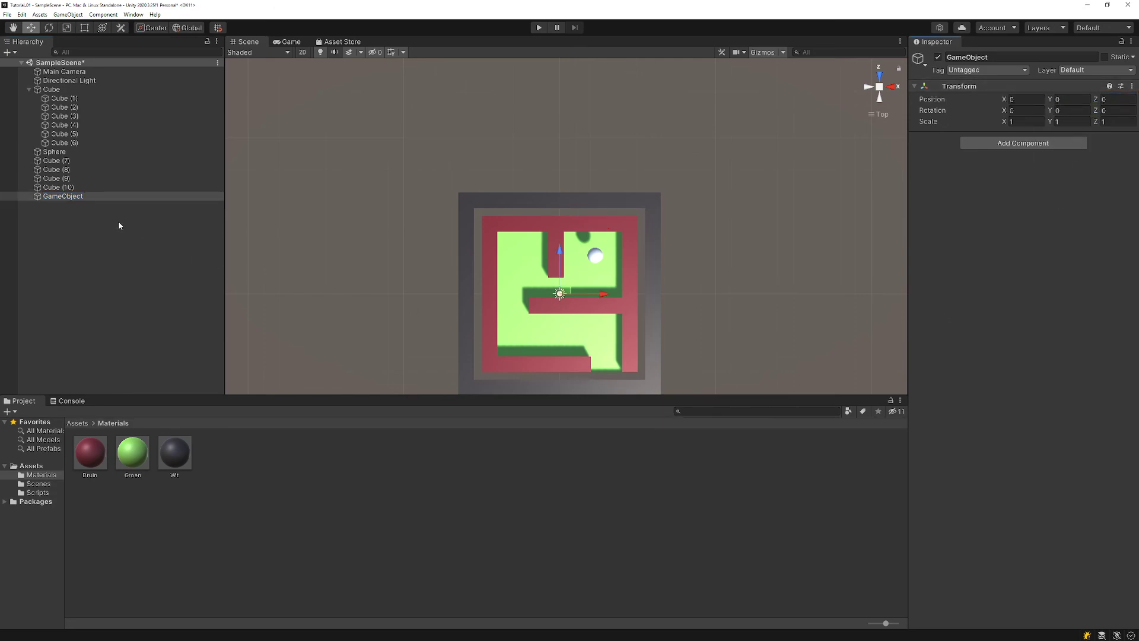
# - Parent walls Cube (7) through Cube (10) under the new GameObject
pyautogui.click(69, 159)
pyautogui.keyDown('shift'); pyautogui.click(69, 186); pyautogui.keyUp('shift')
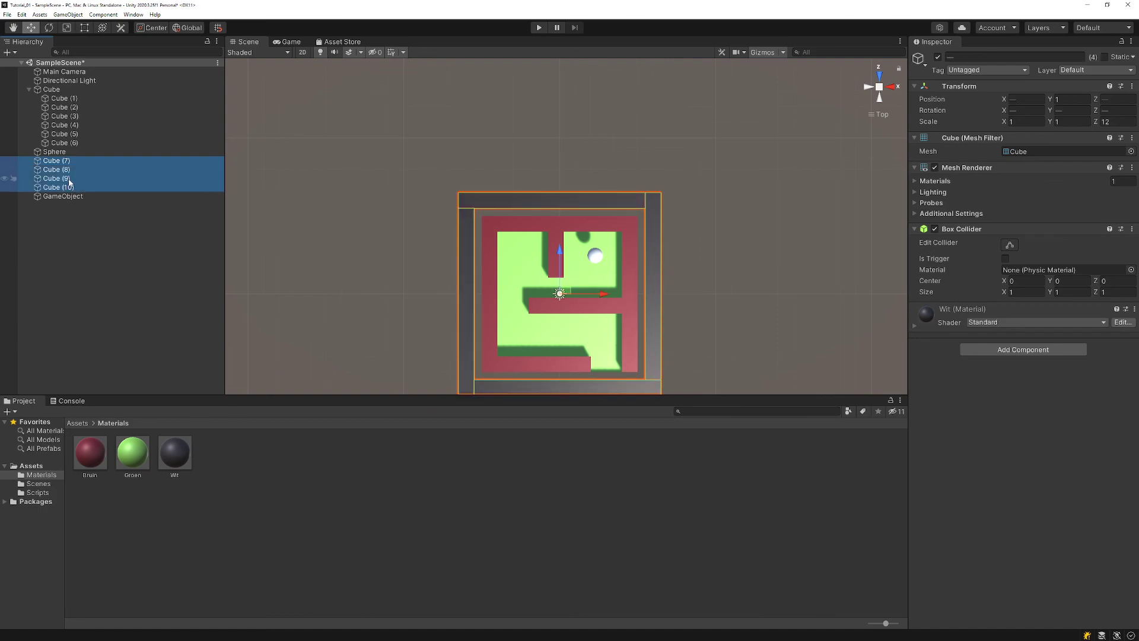
pyautogui.moveTo(69, 182); pyautogui.dragTo(74, 197)
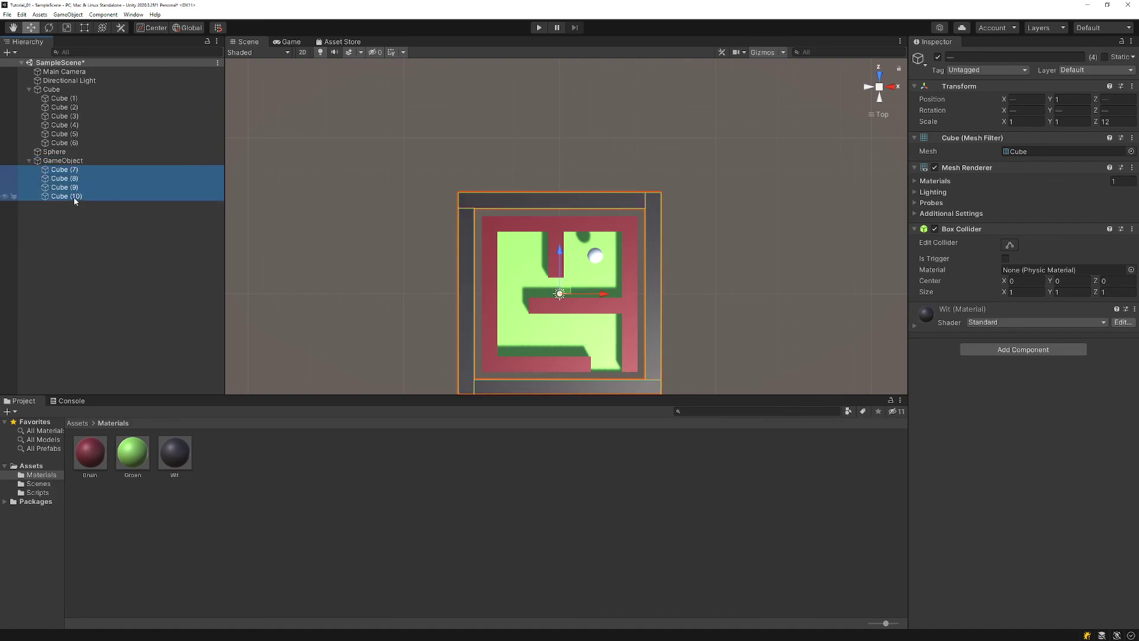
pyautogui.click(28, 161)
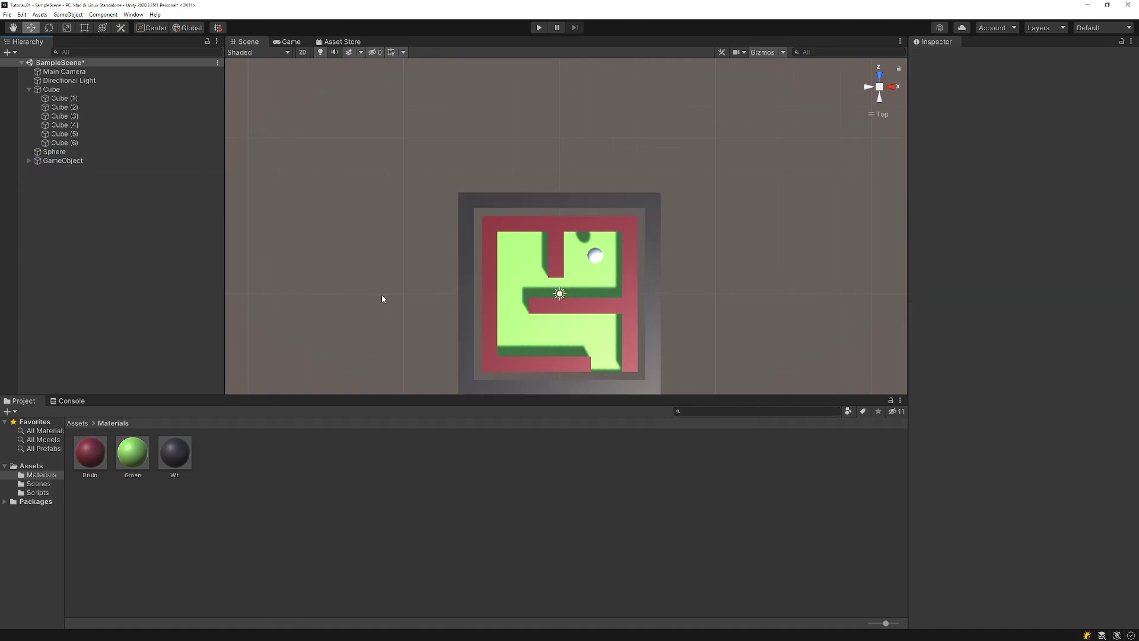
pyautogui.click(539, 31)
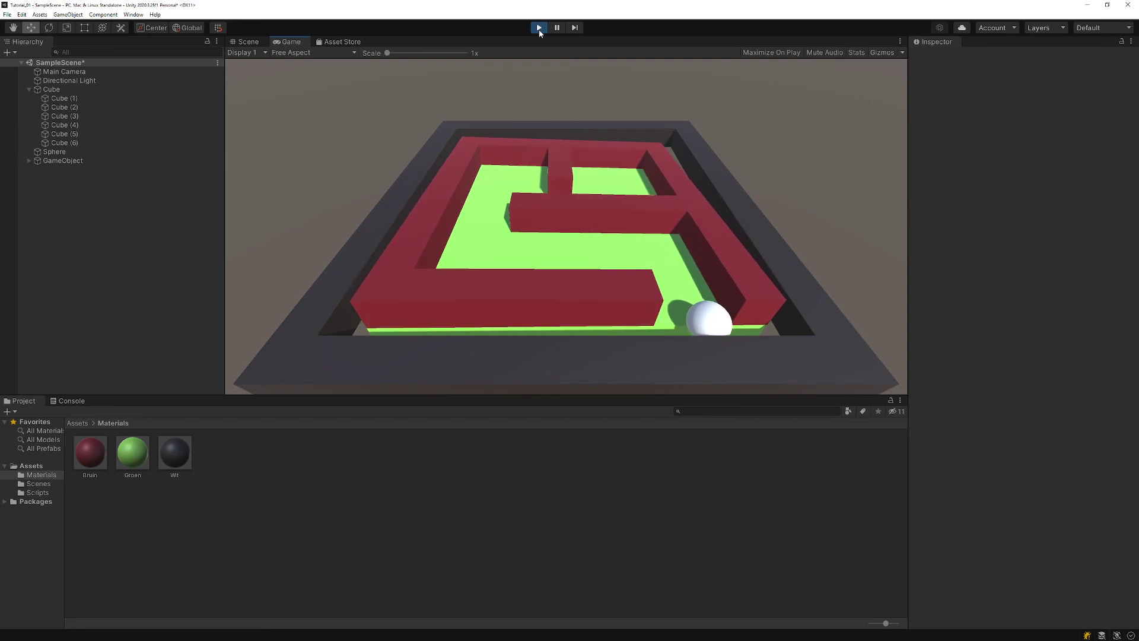
pyautogui.click(539, 29)
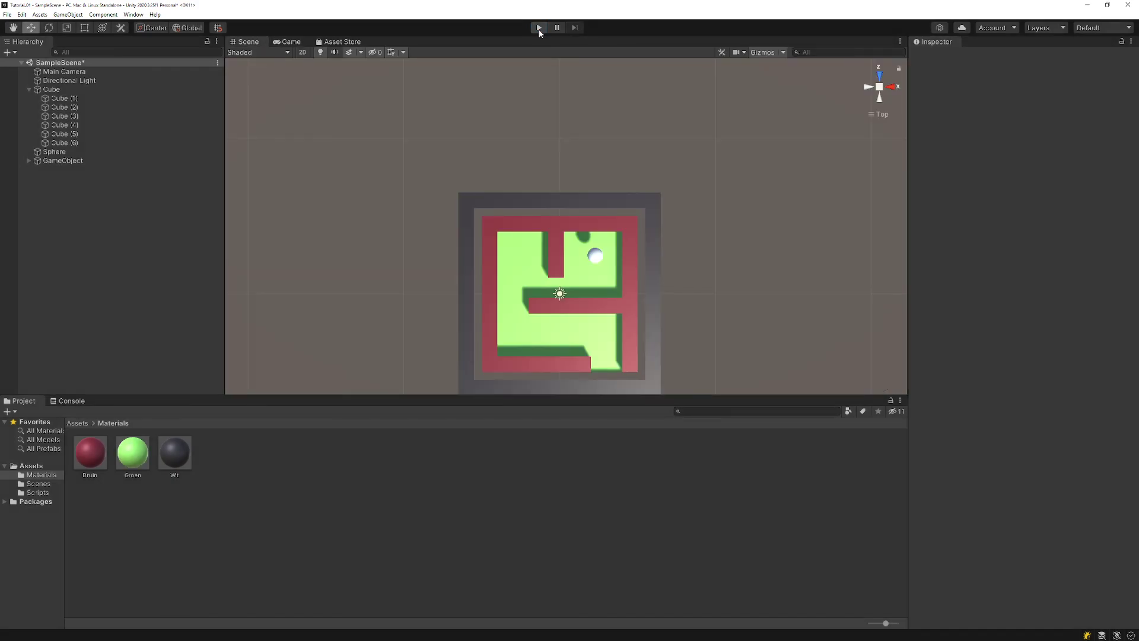